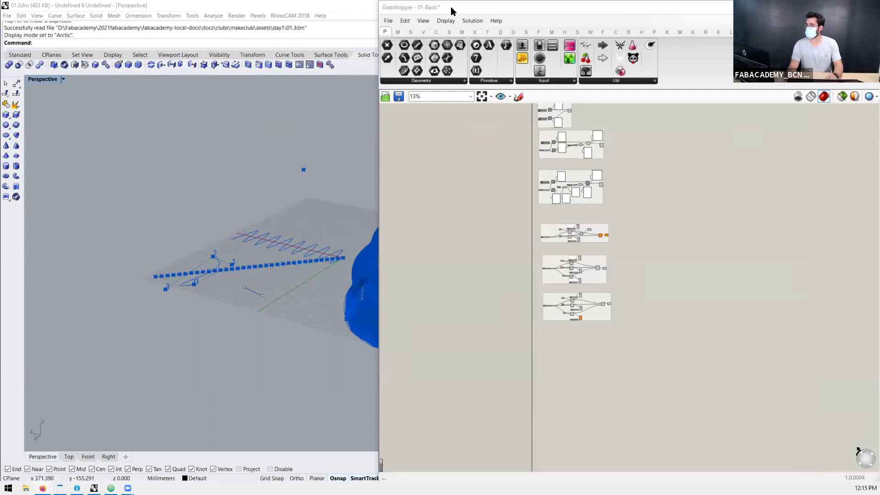
# Step: Switch to the browser and open the Welcome page of the FabAcademy BCN Local Documentation, highlighting its web address
pyautogui.hotkey('alt', 'Tab')
pyautogui.scroll(6, 470, 286)
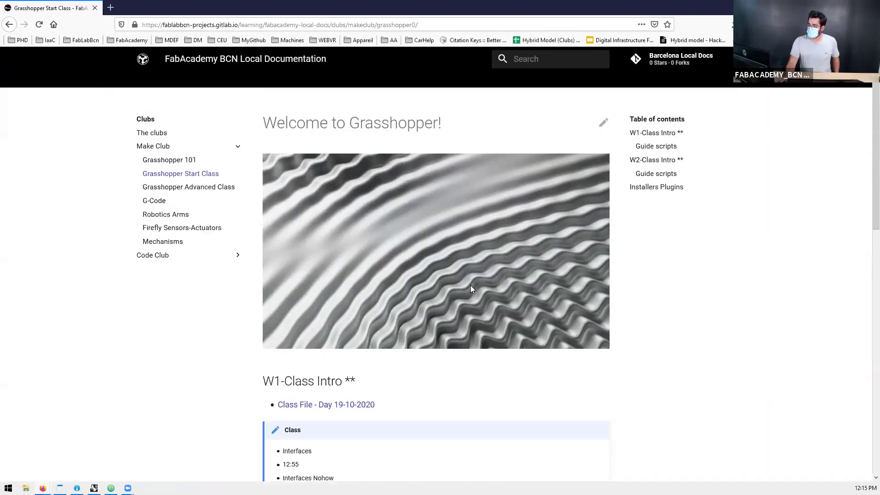
pyautogui.scroll(1, 472, 288)
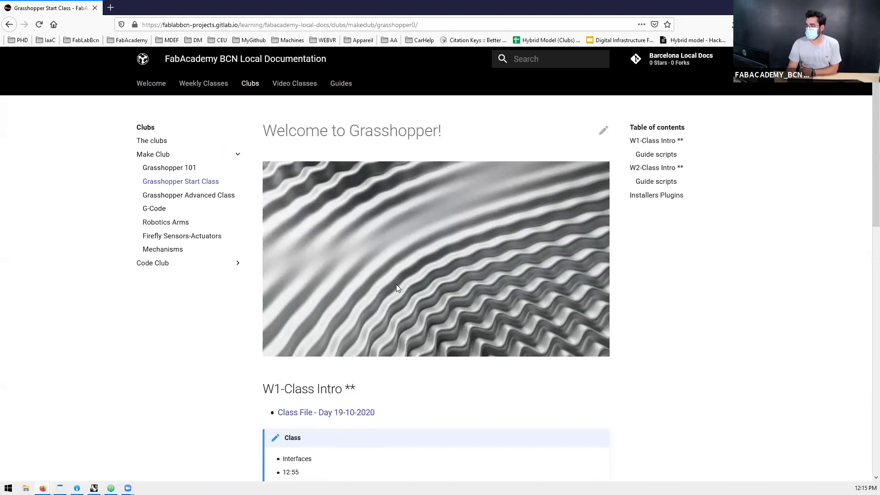
pyautogui.click(309, 23)
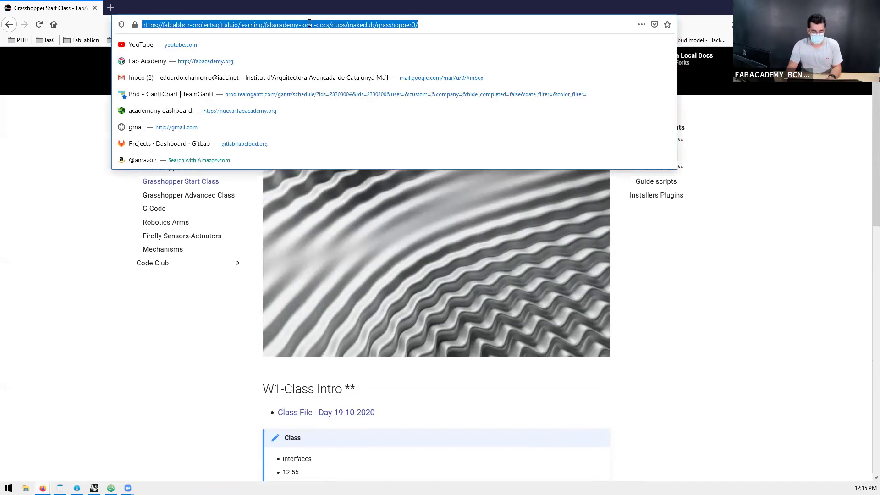
pyautogui.click(204, 329)
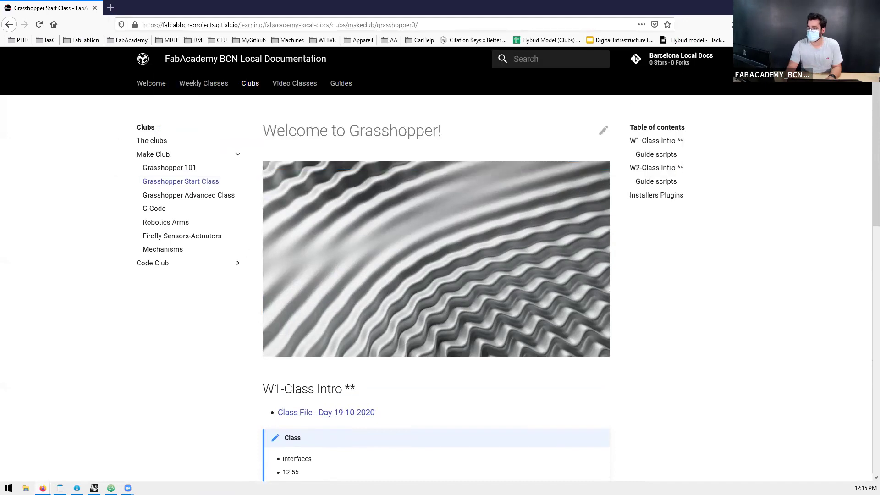
pyautogui.click(149, 84)
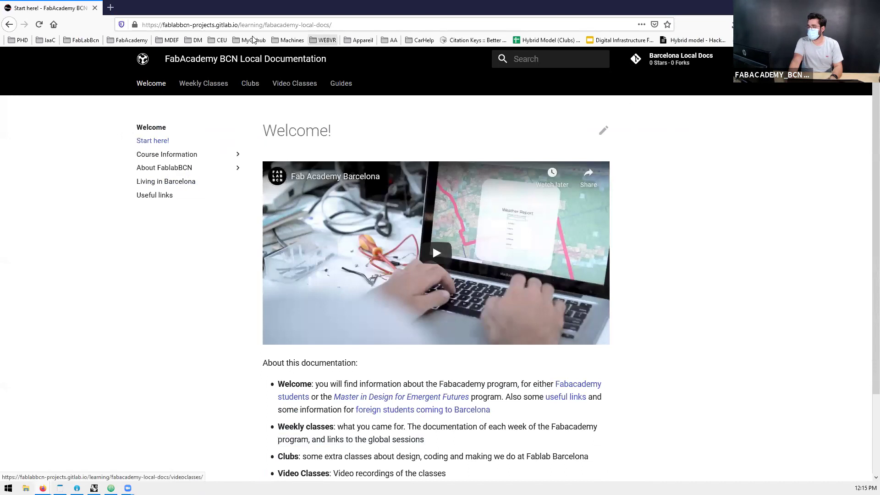
pyautogui.click(252, 25)
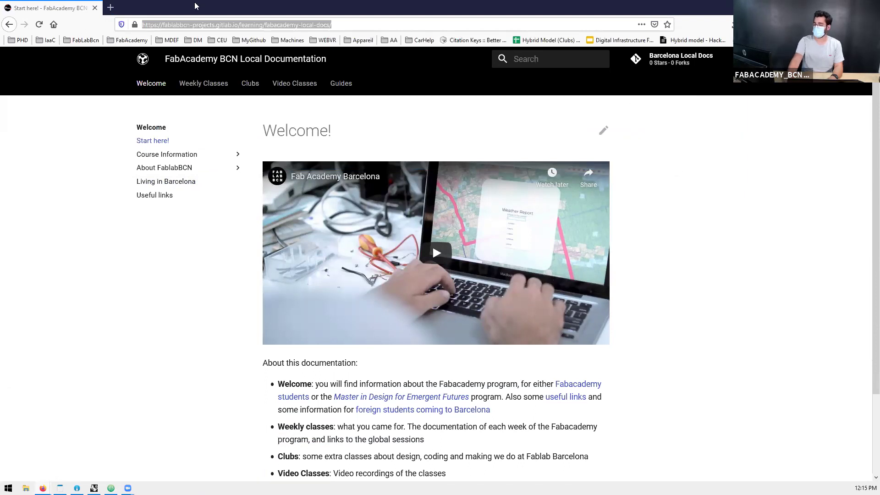
pyautogui.click(218, 238)
# Step: Open the Grasshopper 101 primer from the Make Club section under Clubs, and return to the clubs page
pyautogui.click(256, 87)
pyautogui.click(157, 158)
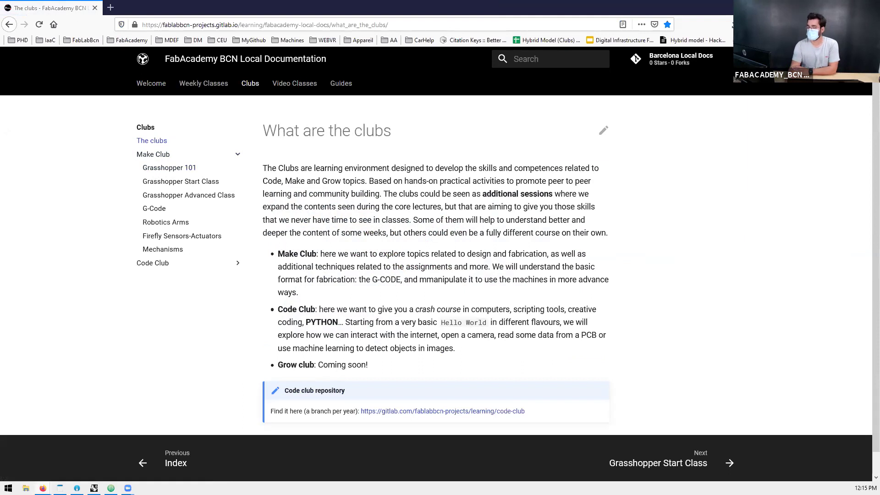
pyautogui.click(175, 168)
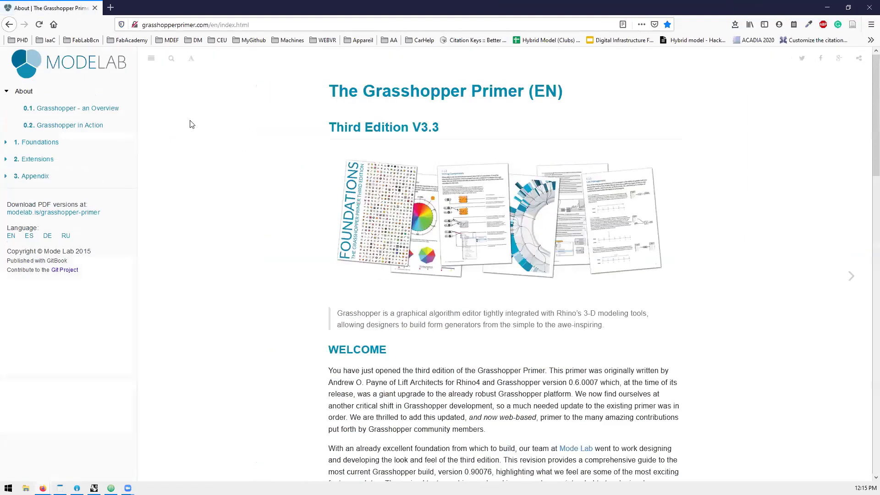
pyautogui.click(9, 26)
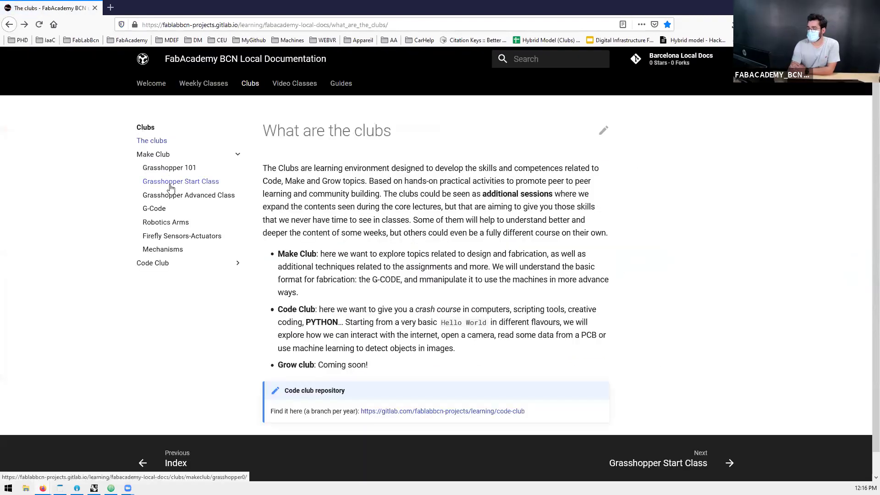
# Step: Open the Grasshopper Start Class page and review the W1-Class Intro topics and guide scripts, highlighting individual topics
pyautogui.click(170, 182)
pyautogui.scroll(-3, 259, 266)
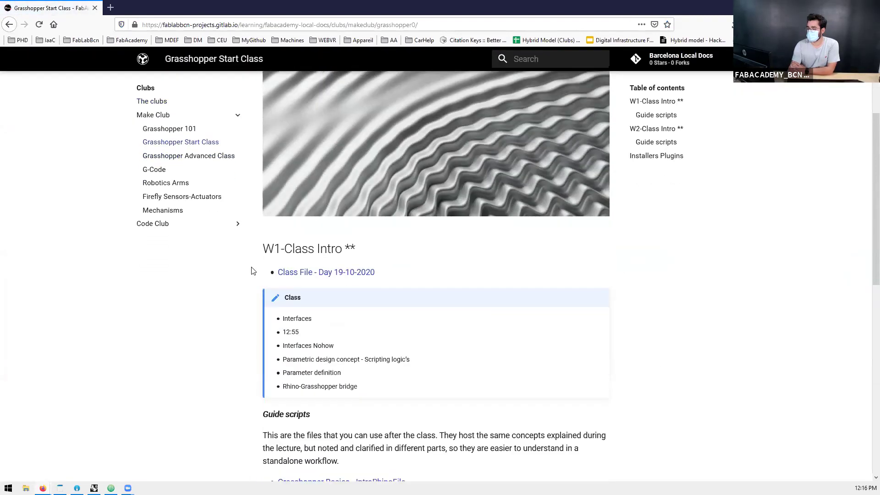
pyautogui.scroll(-1, 251, 271)
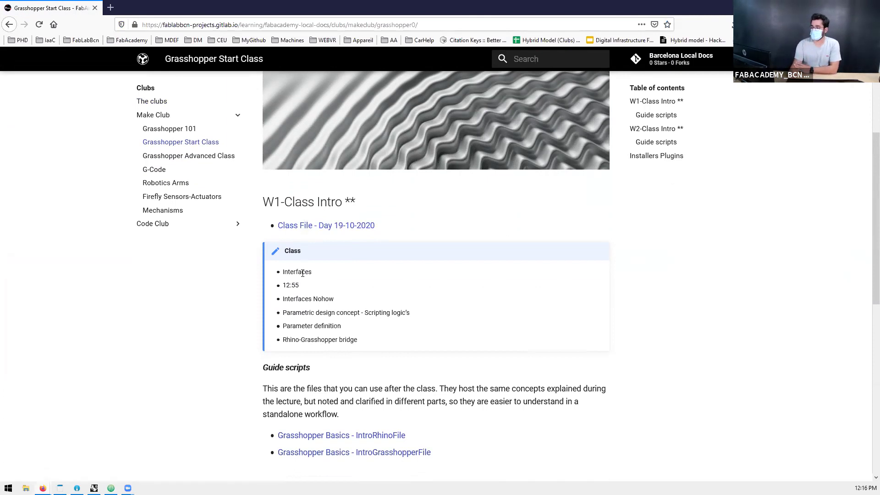
pyautogui.moveTo(306, 296); pyautogui.dragTo(283, 290)
pyautogui.click(363, 338)
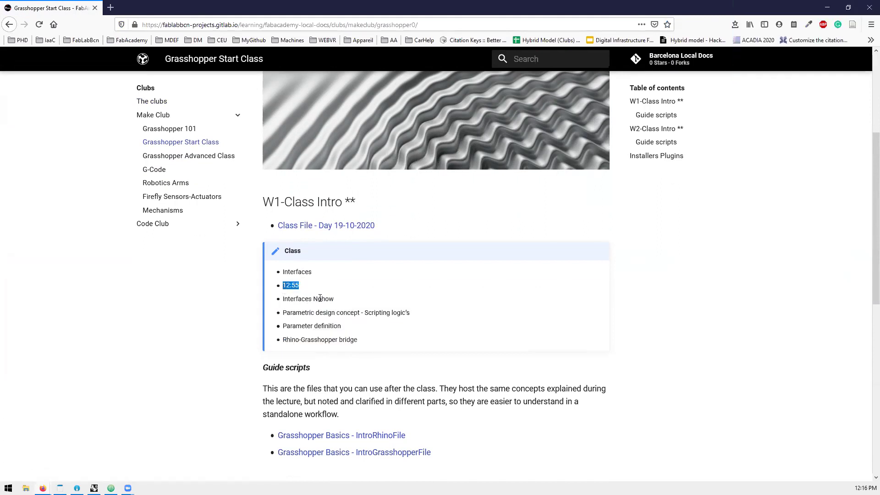
pyautogui.moveTo(336, 303); pyautogui.dragTo(351, 330)
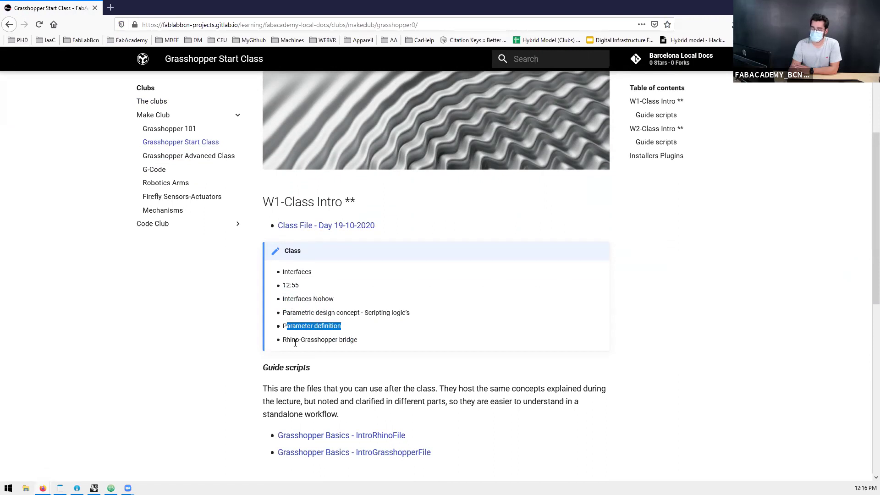
pyautogui.tripleClick(295, 343)
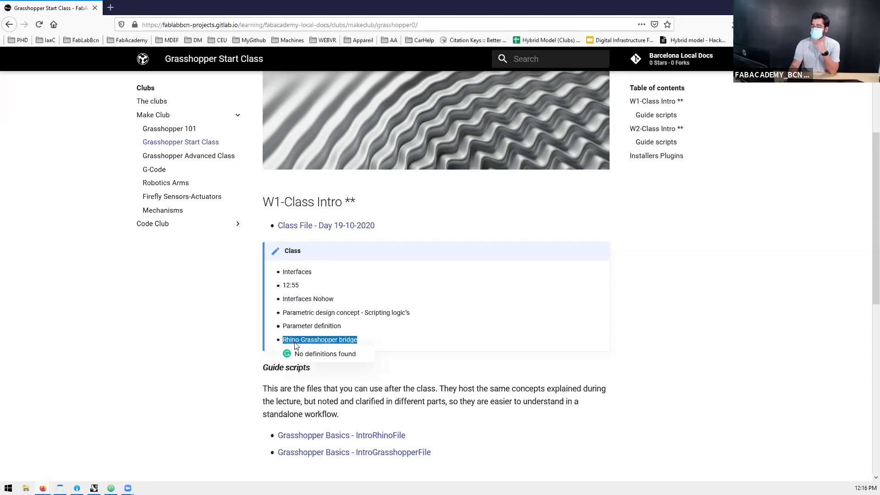
pyautogui.click(333, 398)
pyautogui.scroll(-2, 259, 327)
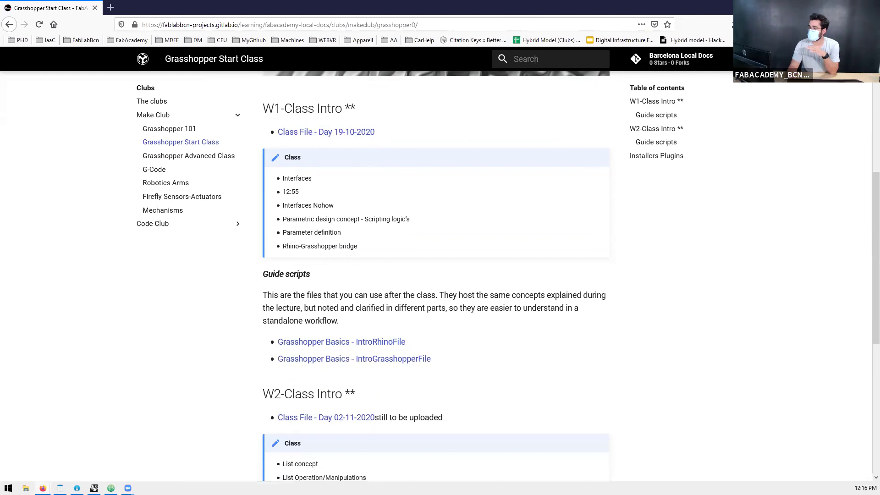
# Step: Return to the Grasshopper definition and select the group with the spacer and count sliders feeding one Series component
pyautogui.click(824, 7)
pyautogui.scroll(-9, 209, 303)
pyautogui.scroll(-1, 535, 330)
pyautogui.scroll(12, 537, 334)
pyautogui.moveTo(736, 147); pyautogui.dragTo(408, 279)
pyautogui.scroll(-1, 515, 200)
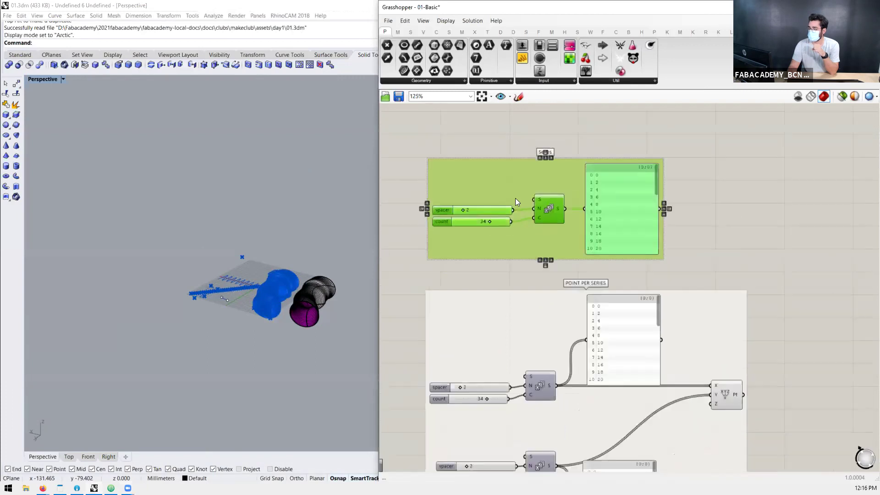
# Step: Select the Point per Series group and inspect the neighbouring definition below it
pyautogui.scroll(-2, 516, 201)
pyautogui.moveTo(718, 254); pyautogui.dragTo(454, 442)
pyautogui.scroll(-5, 494, 445)
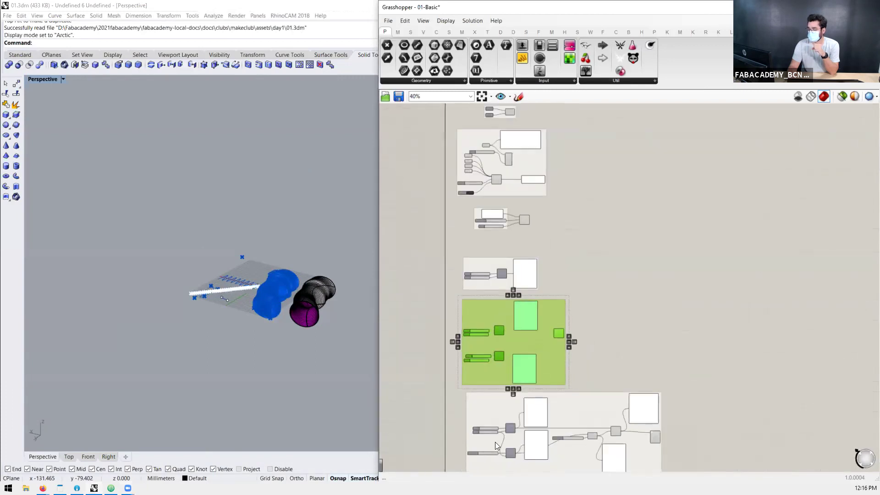
pyautogui.scroll(7, 495, 442)
pyautogui.scroll(-6, 537, 234)
pyautogui.scroll(5, 577, 347)
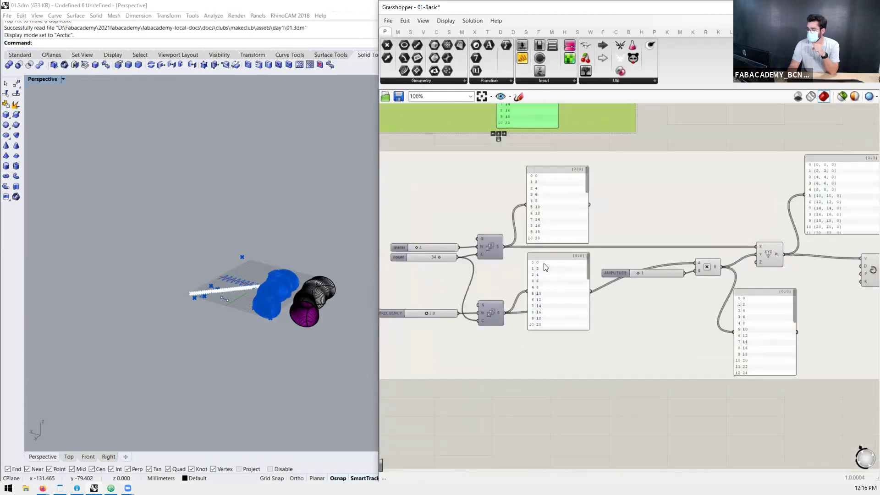
# Step: Trace the amplitude definition from its upper Series component to the final curve component, selecting each to preview its output
pyautogui.click(492, 249)
pyautogui.scroll(2, 488, 253)
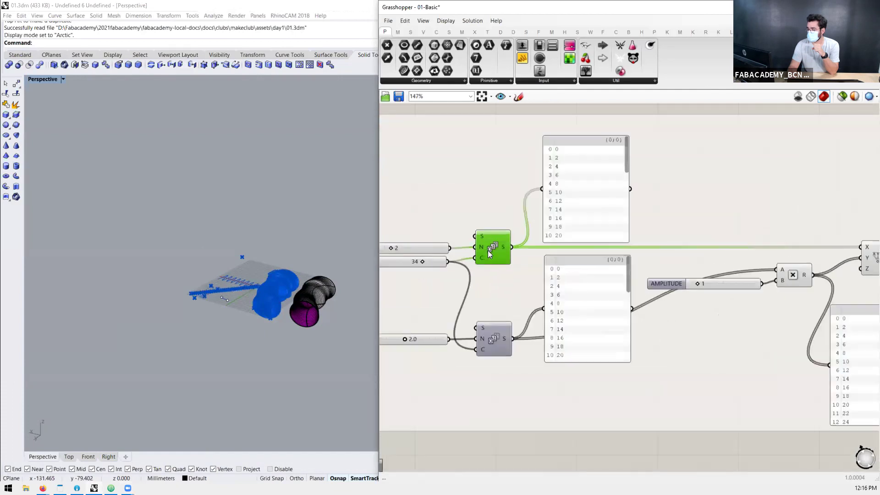
pyautogui.scroll(-3, 489, 254)
pyautogui.scroll(3, 630, 251)
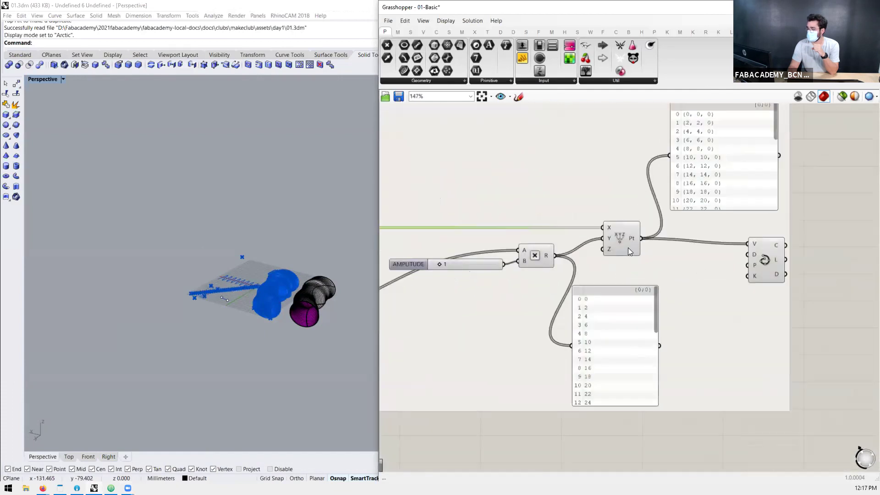
pyautogui.scroll(-4, 763, 222)
pyautogui.scroll(3, 762, 223)
pyautogui.click(769, 234)
pyautogui.scroll(5, 177, 269)
pyautogui.scroll(-5, 694, 196)
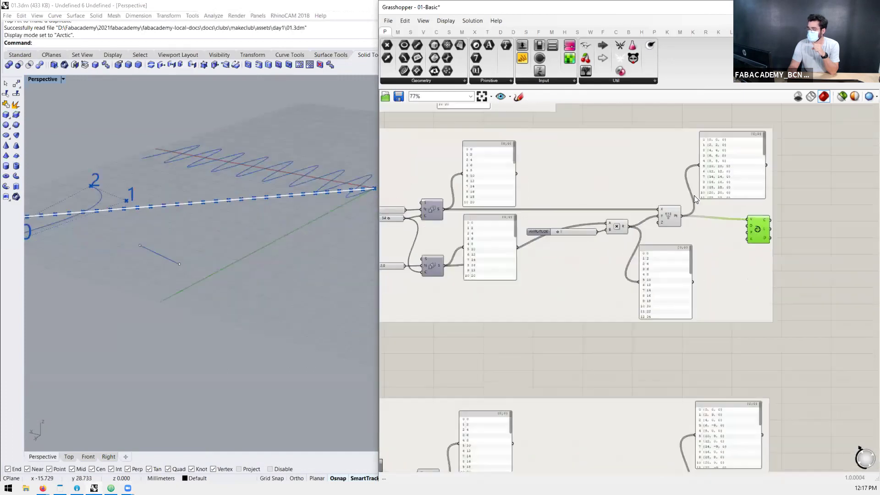
# Step: Examine the wave definition with Pi and sine components, selecting its upper Series and final curve component to inspect the wave
pyautogui.scroll(5, 658, 317)
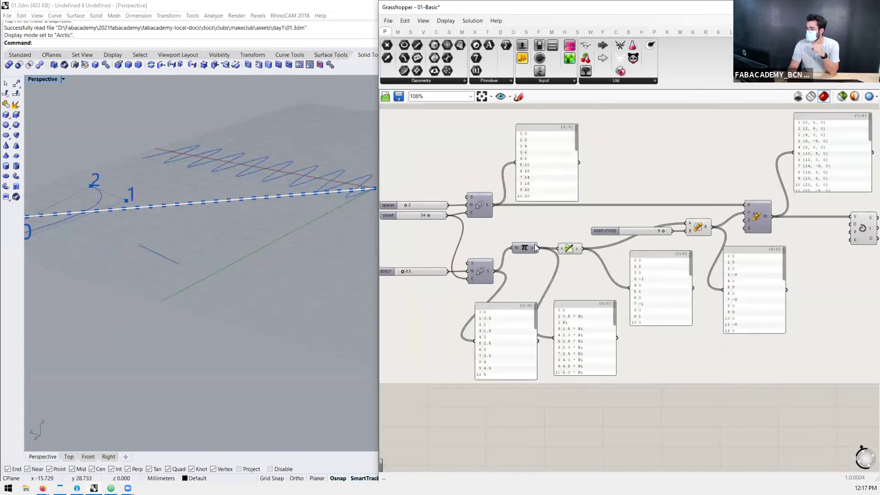
pyautogui.click(474, 209)
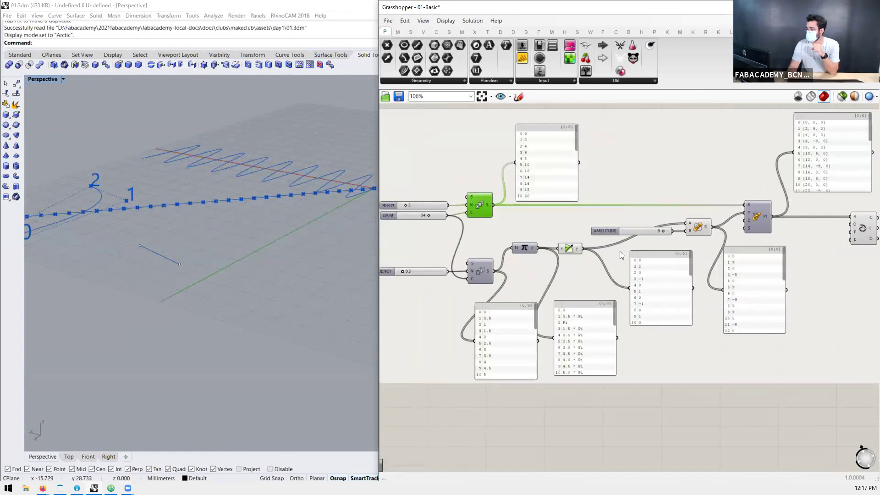
pyautogui.scroll(-3, 581, 251)
pyautogui.scroll(2, 641, 248)
pyautogui.click(723, 241)
pyautogui.scroll(3, 298, 265)
pyautogui.scroll(-2, 229, 201)
pyautogui.scroll(3, 229, 200)
pyautogui.scroll(-5, 612, 308)
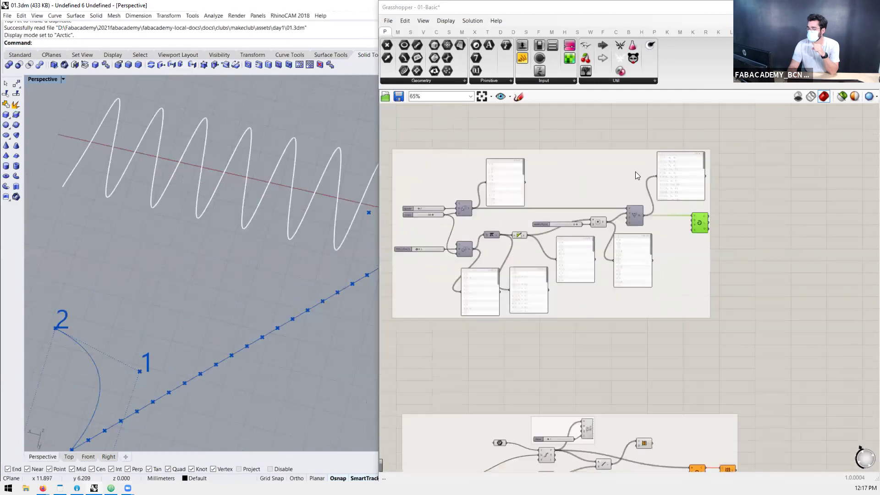
# Step: Examine the two-curve definition by selecting its upper curve division component and following its connections
pyautogui.scroll(4, 612, 308)
pyautogui.click(579, 227)
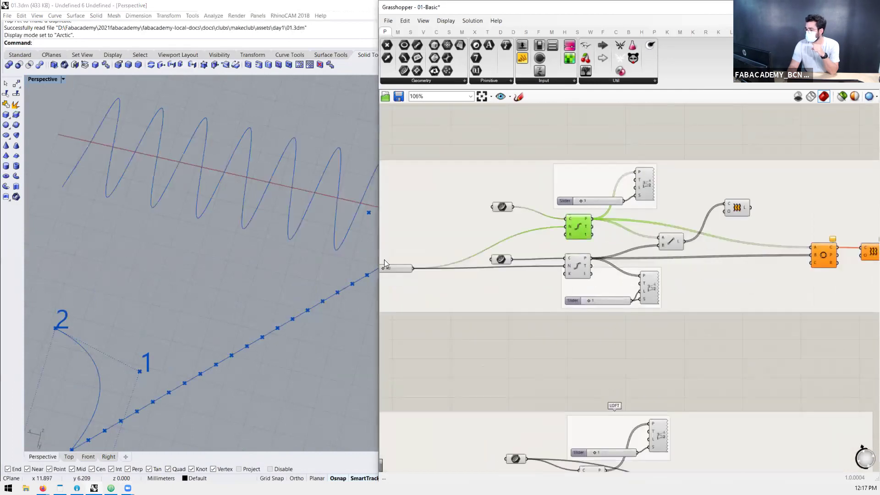
pyautogui.scroll(-3, 254, 282)
pyautogui.scroll(1, 255, 282)
pyautogui.scroll(2, 626, 245)
# Step: Select the Line component in the two-curve definition and limit the preview to selected objects to inspect the connecting lines
pyautogui.click(626, 244)
pyautogui.click(841, 96)
pyautogui.moveTo(335, 347); pyautogui.dragTo(294, 299, button='right')
pyautogui.scroll(4, 289, 284)
pyautogui.scroll(-8, 600, 224)
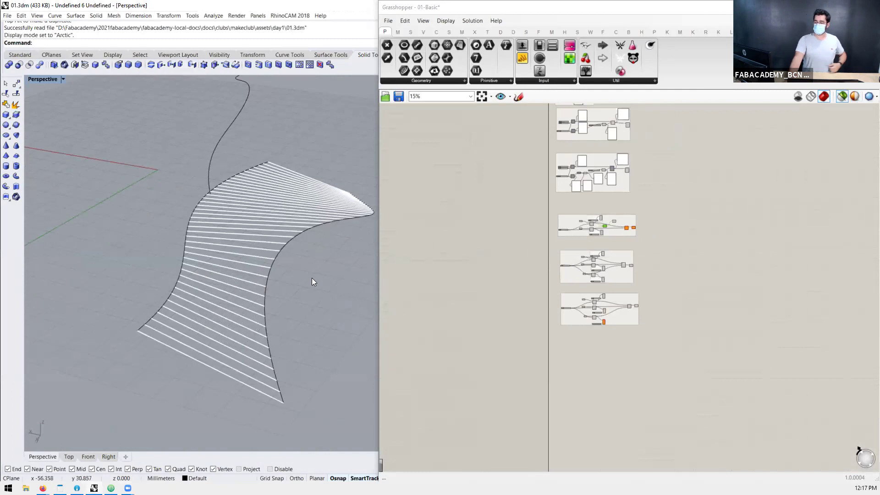
# Step: Switch back to the Grasshopper Start Class page in the browser and show the W2-Class Intro section
pyautogui.click(43, 487)
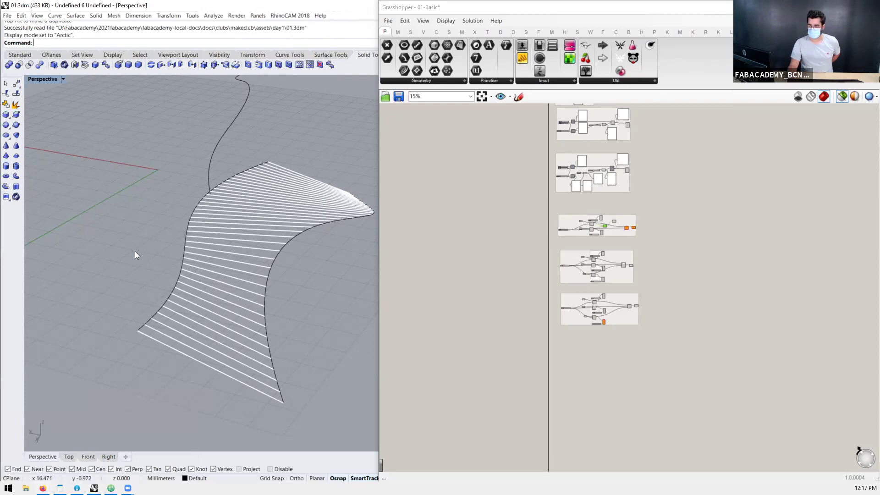
pyautogui.click(43, 488)
pyautogui.click(58, 458)
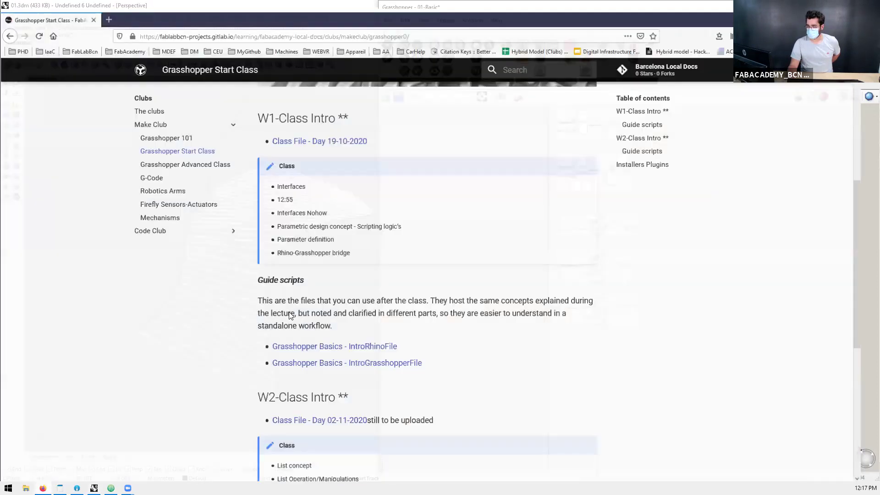
pyautogui.scroll(-2, 258, 308)
pyautogui.scroll(-3, 258, 311)
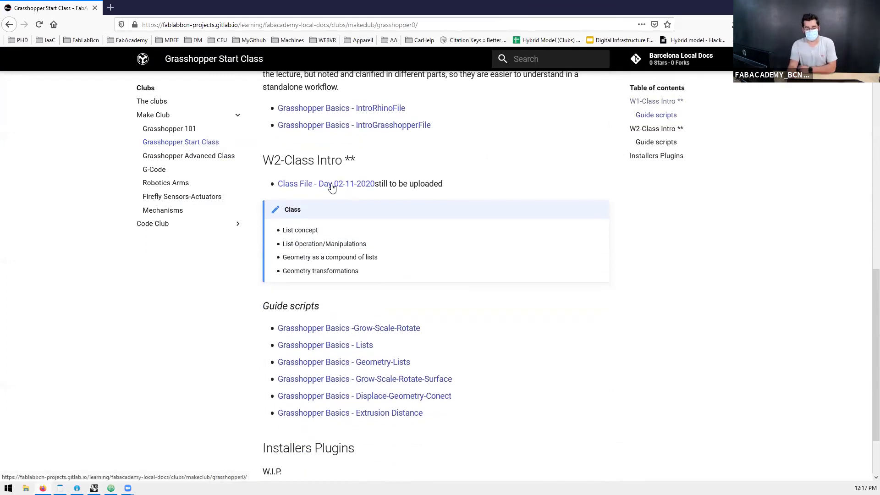
# Step: Review the W2-Class Intro topics from List concept to Geometry transformations, highlighting each one in turn
pyautogui.moveTo(318, 230); pyautogui.dragTo(283, 231)
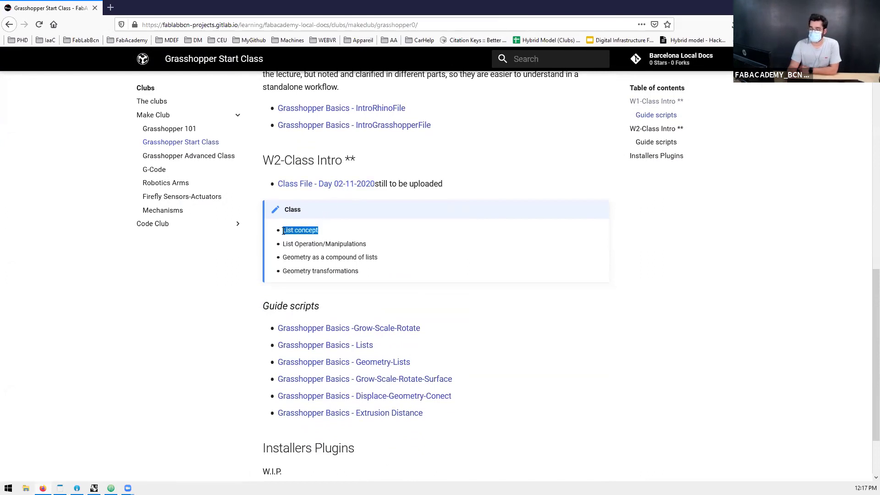
pyautogui.click(326, 237)
pyautogui.moveTo(330, 230); pyautogui.dragTo(284, 234)
pyautogui.moveTo(372, 247); pyautogui.dragTo(284, 247)
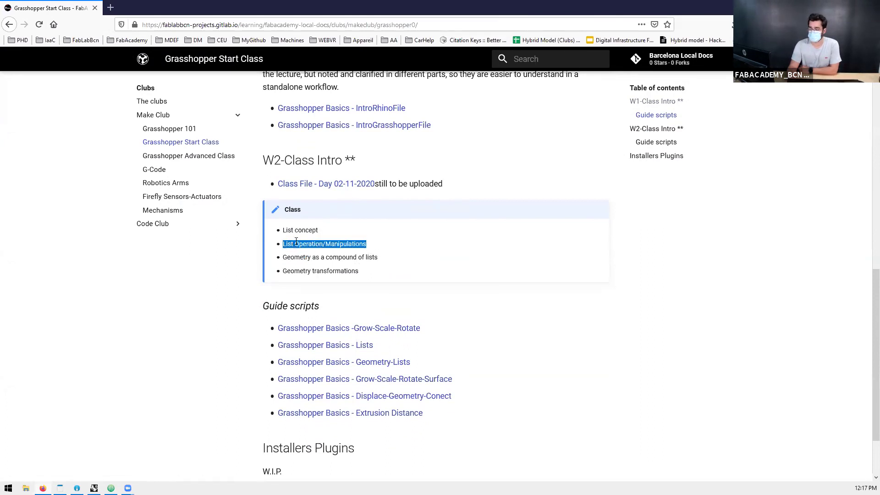
pyautogui.moveTo(282, 244)
pyautogui.mouseDown()
pyautogui.moveTo(369, 241)
pyautogui.moveTo(281, 274)
pyautogui.moveTo(285, 249)
pyautogui.moveTo(280, 259)
pyautogui.mouseUp()
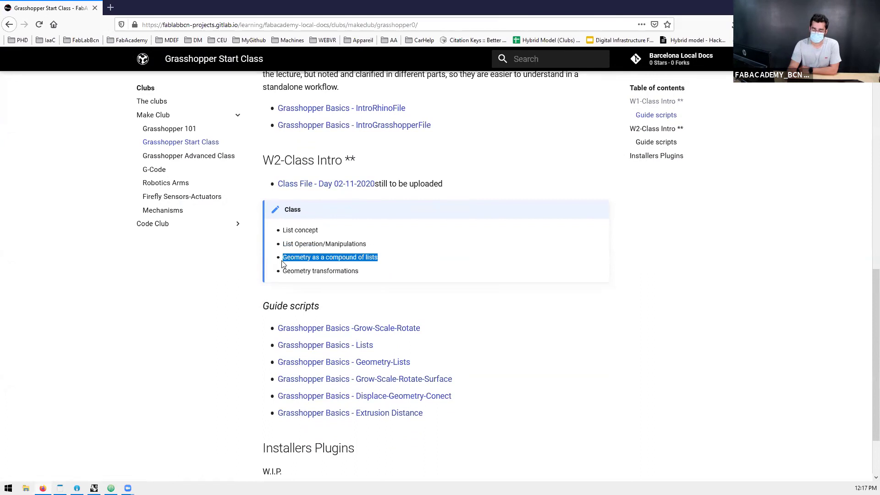
pyautogui.moveTo(283, 271); pyautogui.dragTo(360, 269)
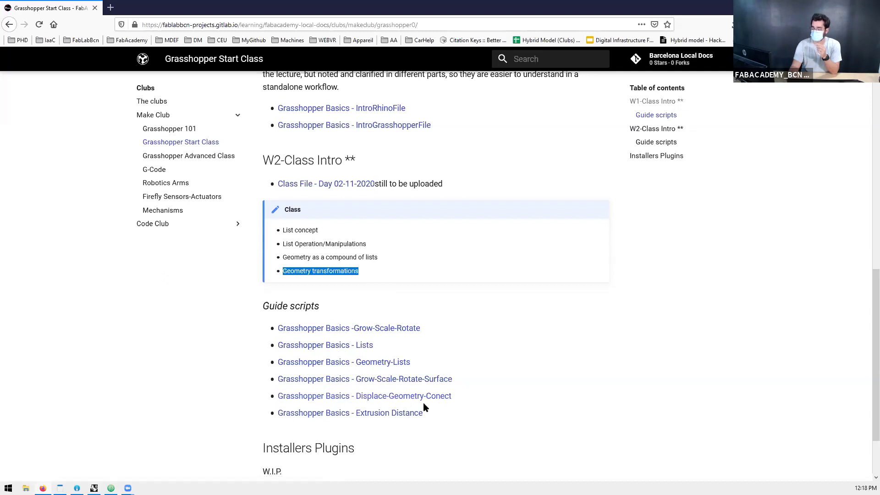
# Step: Highlight the Grasshopper Basics - Extrusion Distance entry among the W2 guide scripts
pyautogui.moveTo(470, 396); pyautogui.dragTo(435, 412)
pyautogui.click(444, 414)
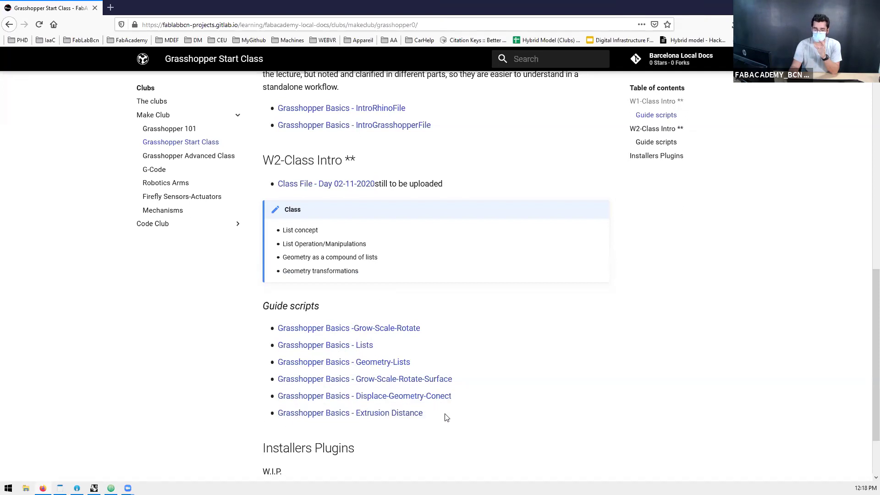
pyautogui.moveTo(443, 419); pyautogui.dragTo(282, 424)
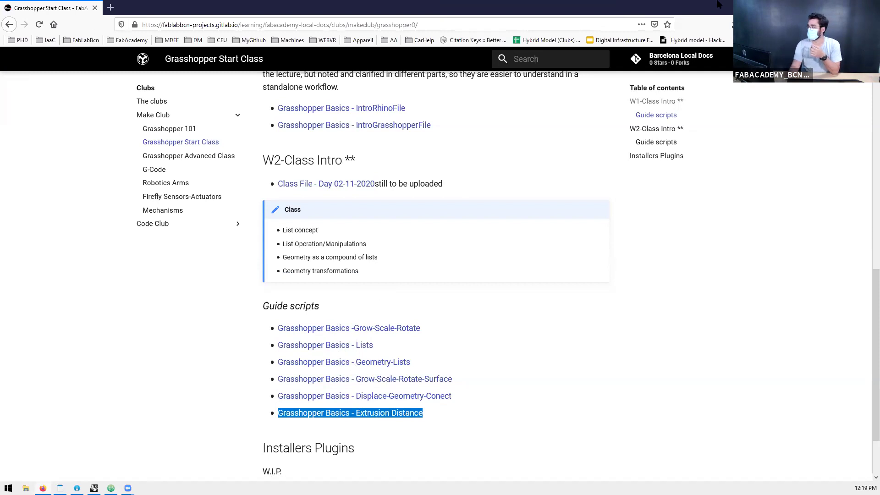
# Step: Switch back to Rhino with Grasshopper and open the 07-ExtrusionDistance.gh definition
pyautogui.click(826, 6)
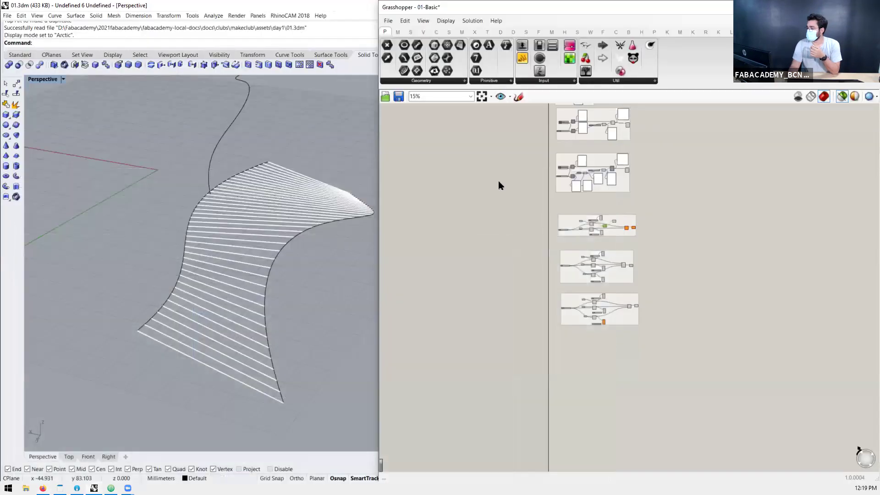
pyautogui.click(389, 21)
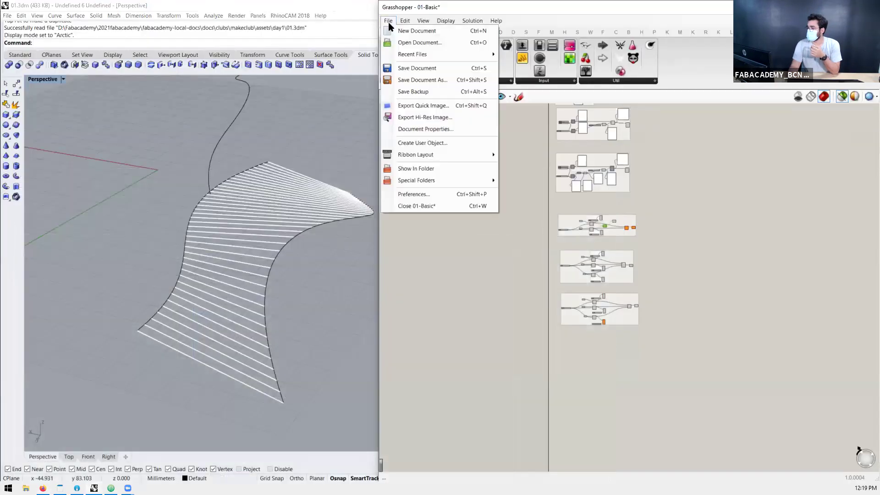
pyautogui.click(400, 39)
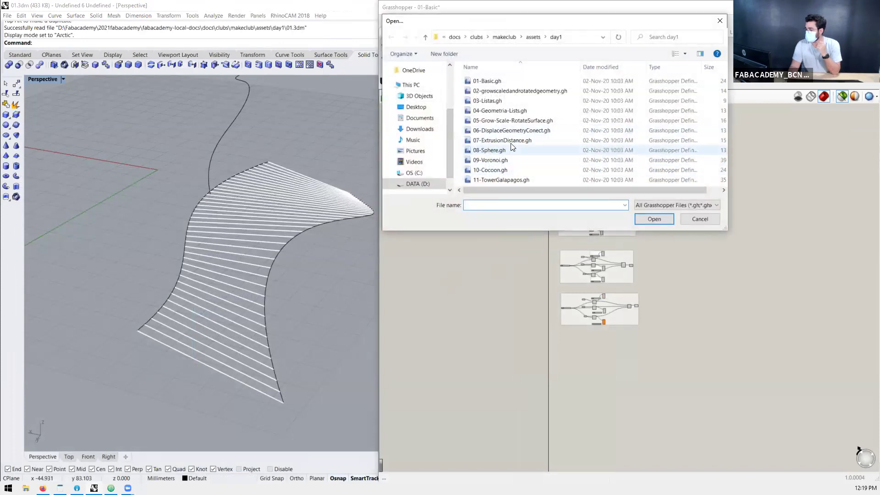
pyautogui.click(504, 140)
pyautogui.click(654, 219)
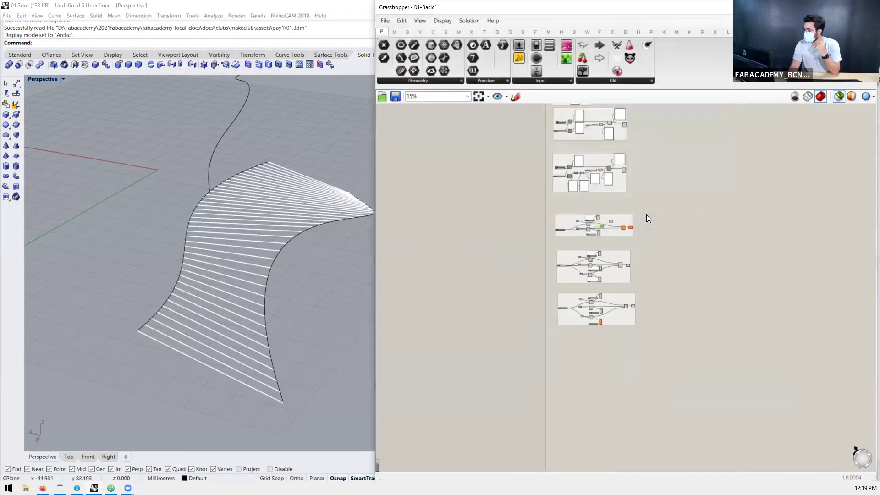
pyautogui.scroll(-5, 316, 171)
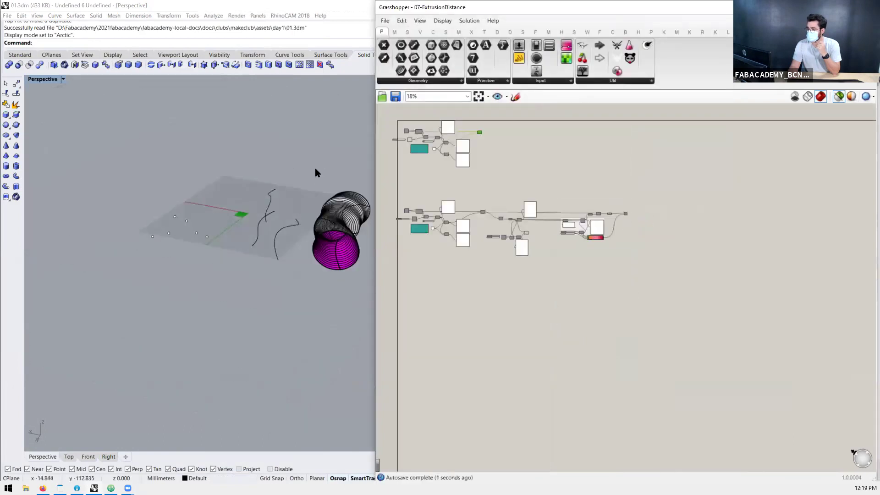
# Step: Start a new Rhino model from the selected millimeters template to clear the existing geometry
pyautogui.scroll(-3, 161, 276)
pyautogui.moveTo(302, 158); pyautogui.dragTo(147, 234)
pyautogui.click(147, 234)
pyautogui.click(7, 16)
pyautogui.click(19, 25)
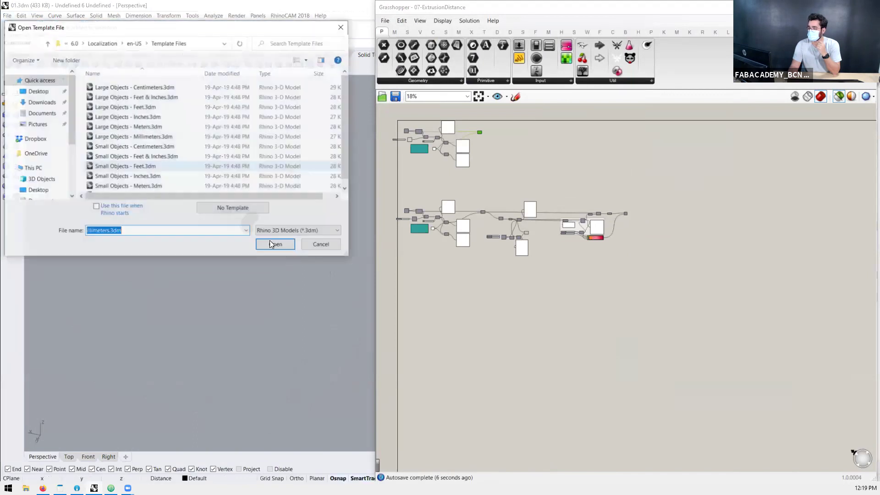
pyautogui.click(258, 240)
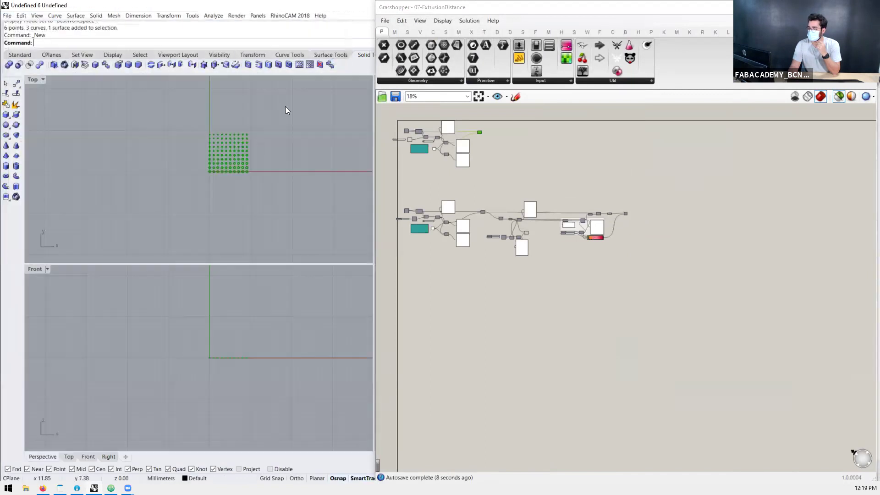
# Step: Maximize the Perspective viewport of the new model and frame the grid geometry
pyautogui.moveTo(448, 5); pyautogui.dragTo(499, 5)
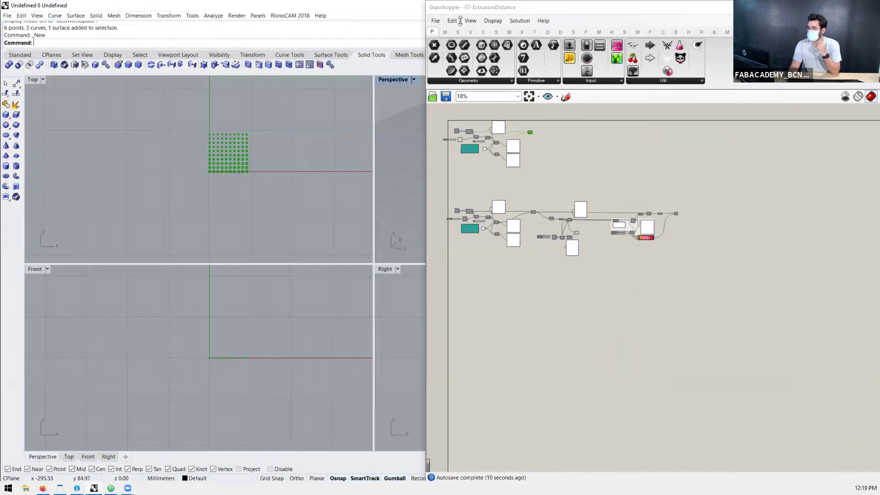
pyautogui.doubleClick(388, 79)
pyautogui.keyDown('shift'); pyautogui.moveTo(265, 215); pyautogui.dragTo(124, 341, button='right'); pyautogui.keyUp('shift')
pyautogui.scroll(6, 126, 337)
# Step: Enable the preview of the lower definition's final component and stop limiting the preview to selected objects
pyautogui.moveTo(668, 164); pyautogui.dragTo(610, 226)
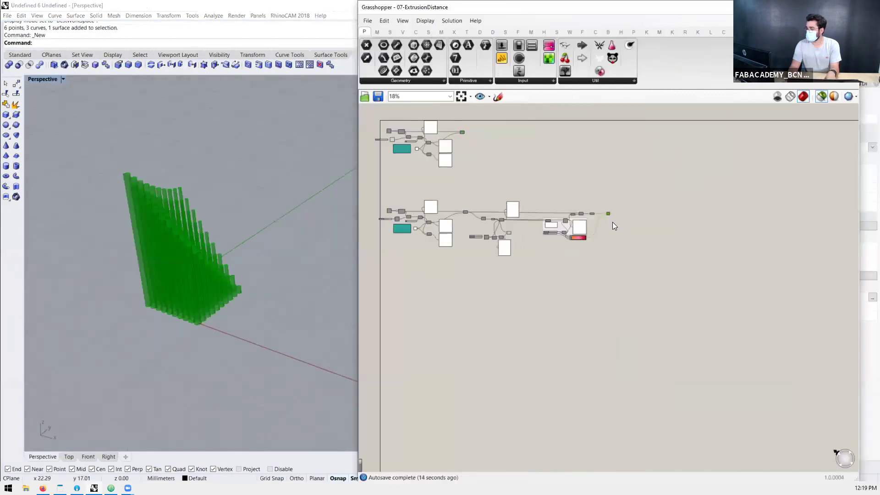
pyautogui.middleClick(610, 226)
pyautogui.click(628, 211)
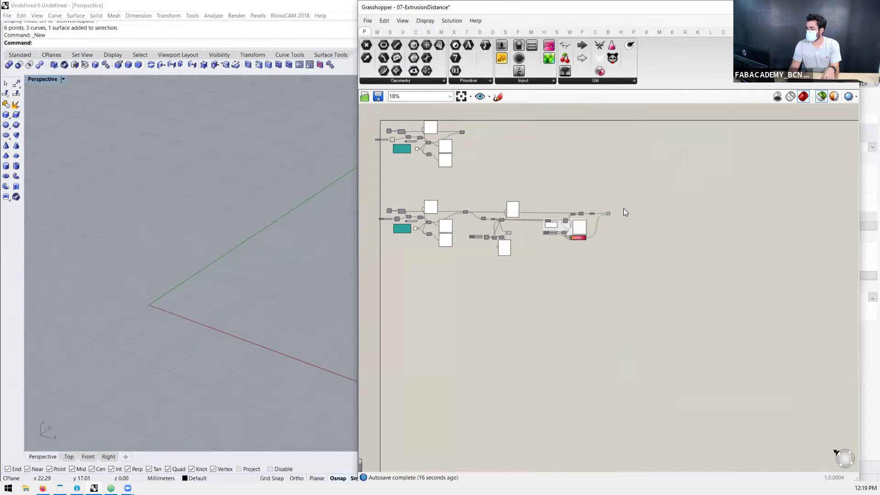
pyautogui.click(821, 97)
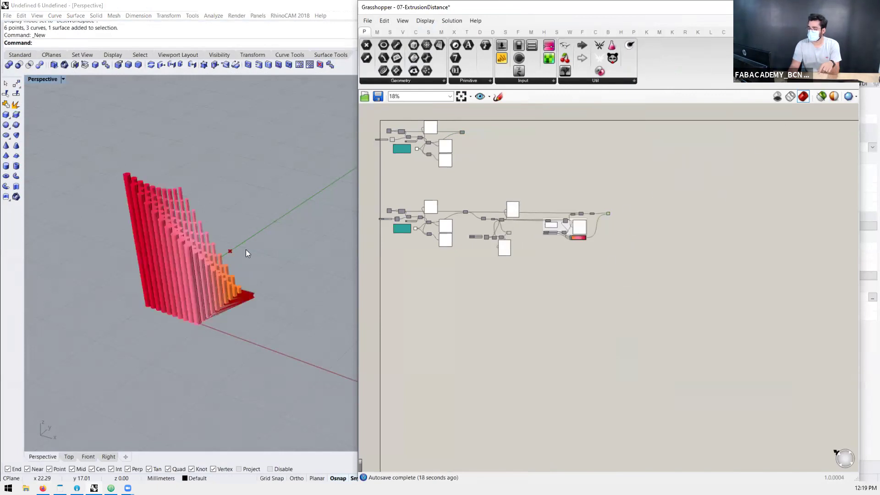
# Step: Set the coordinate slider feeding the first construct-point component of the lower definition to 47 to vary the column thickness
pyautogui.moveTo(166, 256); pyautogui.dragTo(220, 337, button='right')
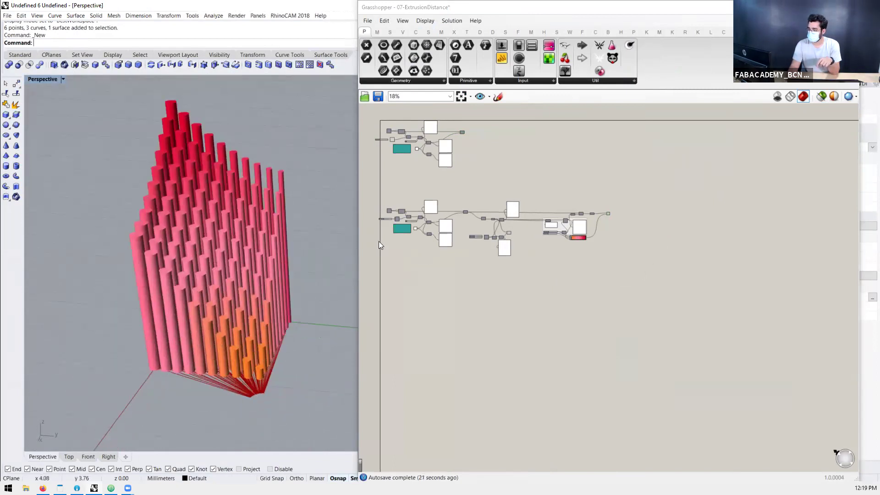
pyautogui.scroll(3, 380, 233)
pyautogui.scroll(5, 397, 192)
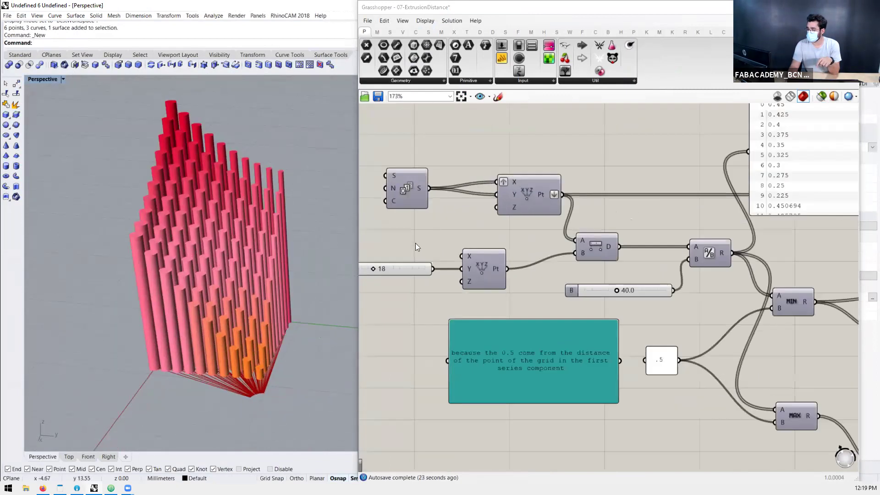
pyautogui.scroll(2, 414, 241)
pyautogui.moveTo(421, 235); pyautogui.dragTo(456, 236)
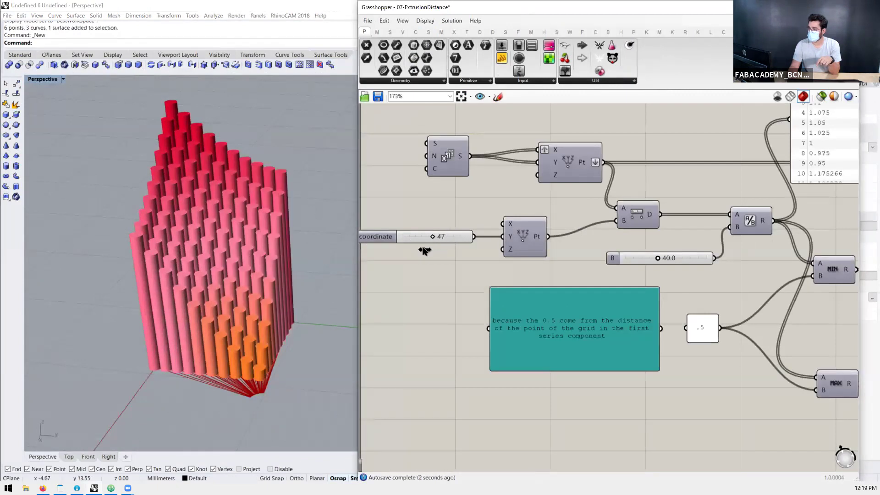
# Step: Turn on the preview of the attractor point and set its X coordinate to 7 and Y coordinate to 3
pyautogui.scroll(-5, 415, 237)
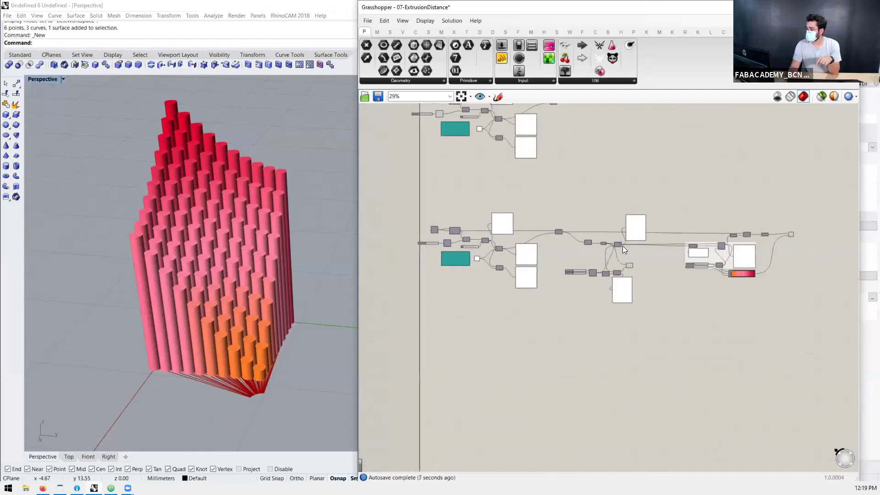
pyautogui.scroll(5, 553, 330)
pyautogui.click(535, 303)
pyautogui.middleClick(532, 304)
pyautogui.click(501, 351)
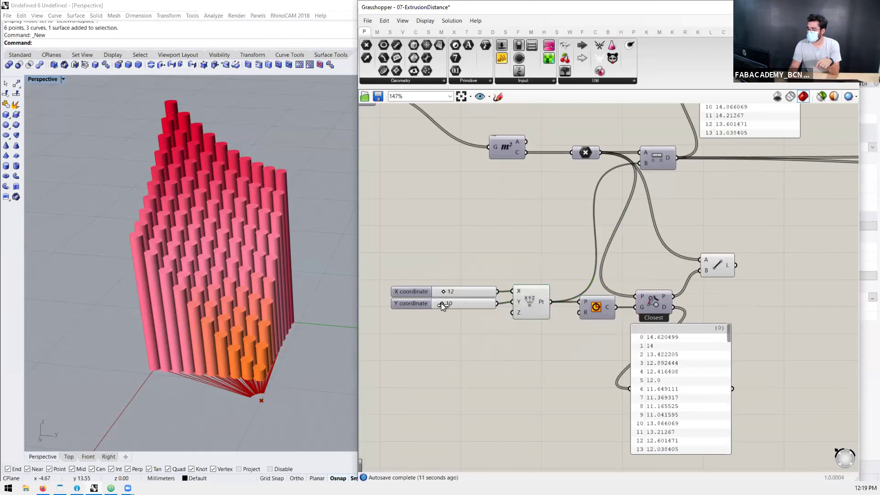
pyautogui.moveTo(451, 301)
pyautogui.mouseDown()
pyautogui.moveTo(471, 301)
pyautogui.moveTo(437, 309)
pyautogui.moveTo(457, 288)
pyautogui.moveTo(439, 293)
pyautogui.moveTo(438, 303)
pyautogui.mouseUp()
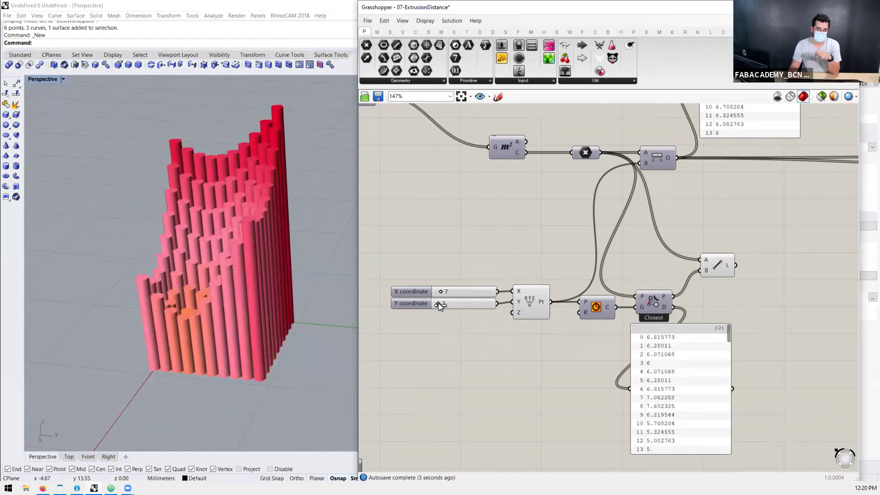
# Step: Select the attractor point with its X and Y coordinate sliders and examine the column heights around it
pyautogui.scroll(-4, 443, 315)
pyautogui.moveTo(221, 342); pyautogui.dragTo(232, 361, button='right')
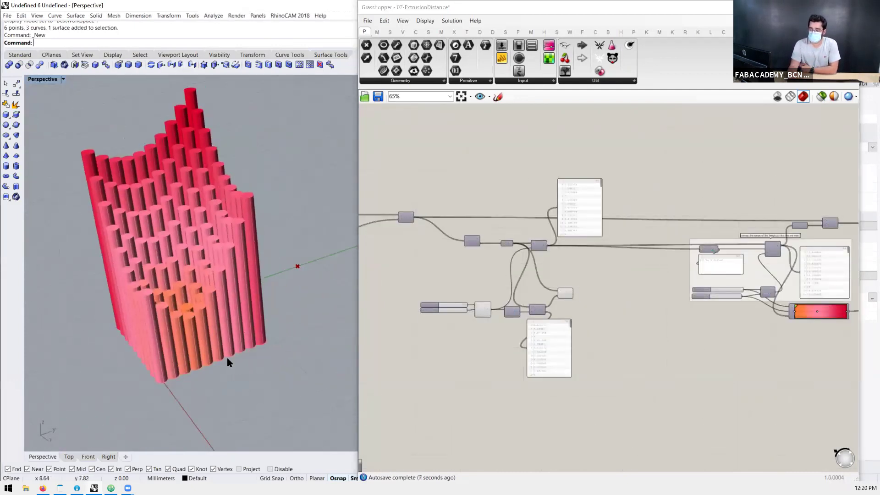
pyautogui.scroll(3, 167, 389)
pyautogui.scroll(4, 455, 324)
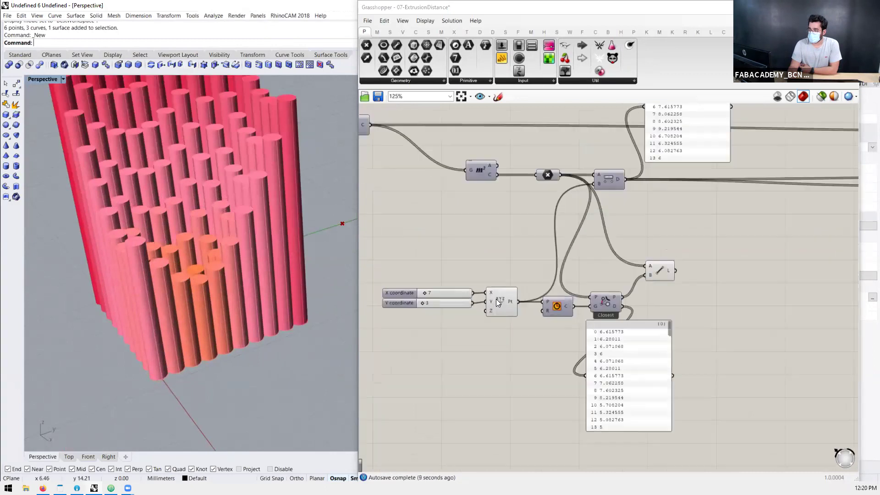
pyautogui.click(496, 298)
pyautogui.moveTo(508, 250); pyautogui.dragTo(414, 365)
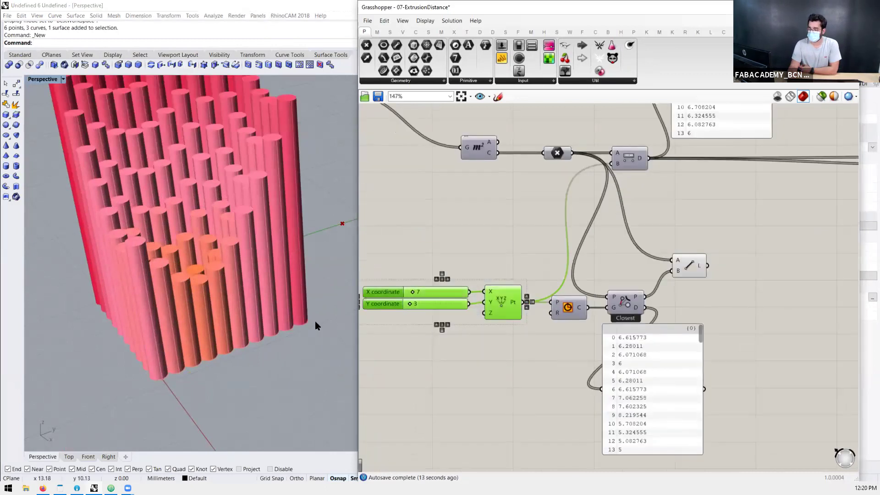
pyautogui.moveTo(297, 340); pyautogui.dragTo(257, 215, button='right')
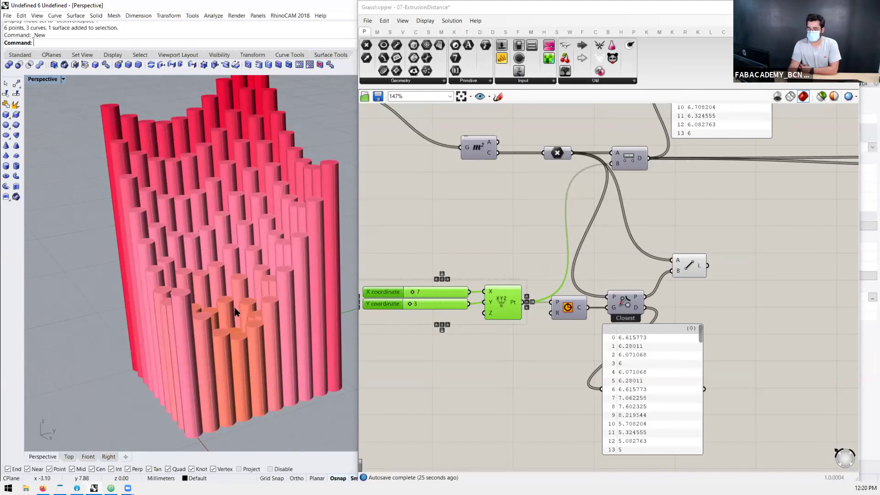
pyautogui.scroll(-8, 209, 221)
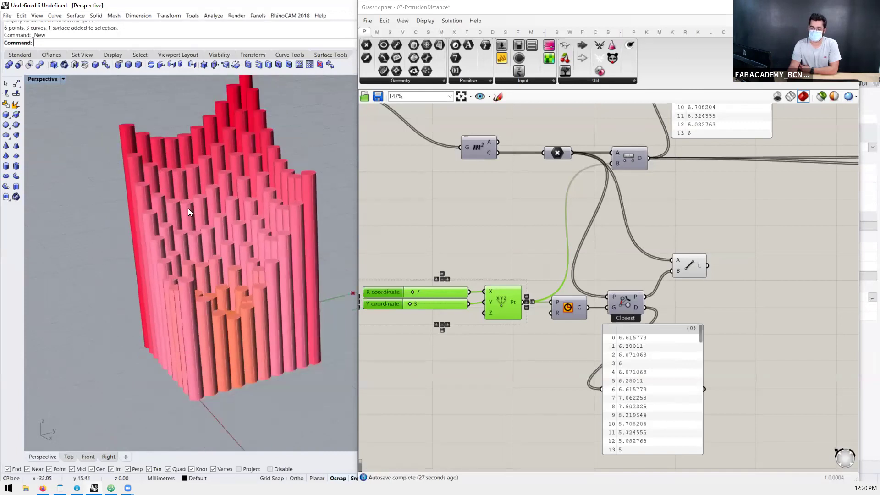
pyautogui.scroll(6, 209, 261)
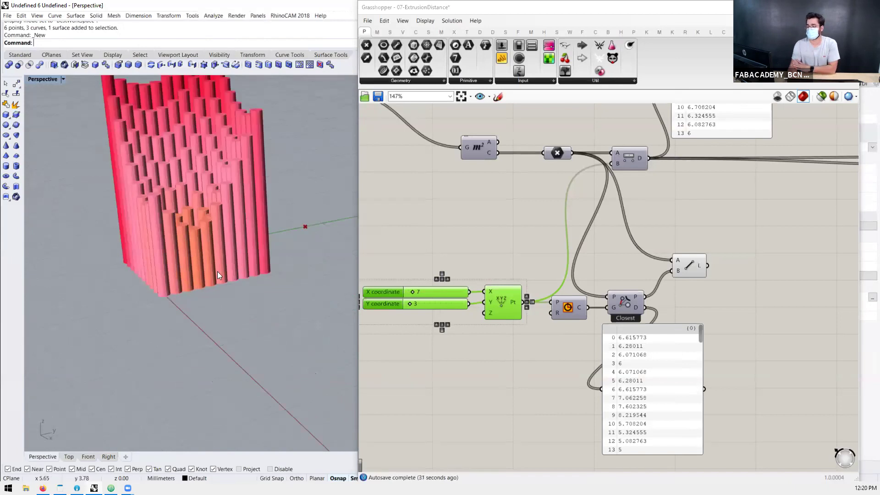
pyautogui.scroll(-5, 460, 267)
pyautogui.scroll(6, 480, 274)
# Step: Examine how the attractor point feeds the distance, circle and closest-point components, and clear the selection
pyautogui.moveTo(478, 230); pyautogui.dragTo(383, 360)
pyautogui.moveTo(440, 275)
pyautogui.mouseDown()
pyautogui.moveTo(397, 303)
pyautogui.moveTo(433, 284)
pyautogui.mouseUp()
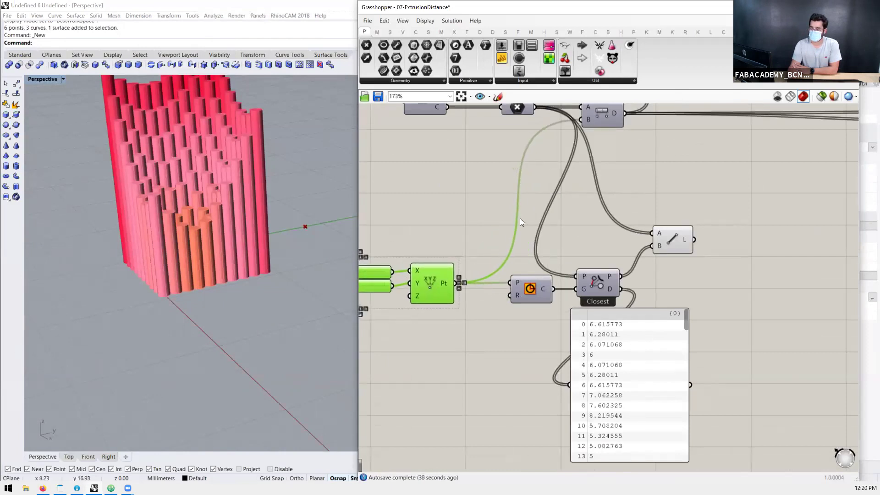
pyautogui.scroll(-3, 472, 275)
pyautogui.scroll(5, 493, 272)
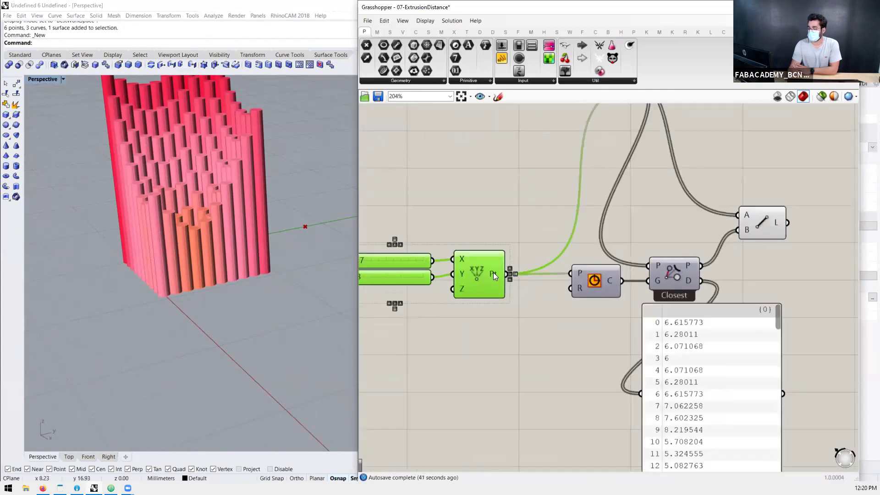
pyautogui.scroll(-5, 490, 274)
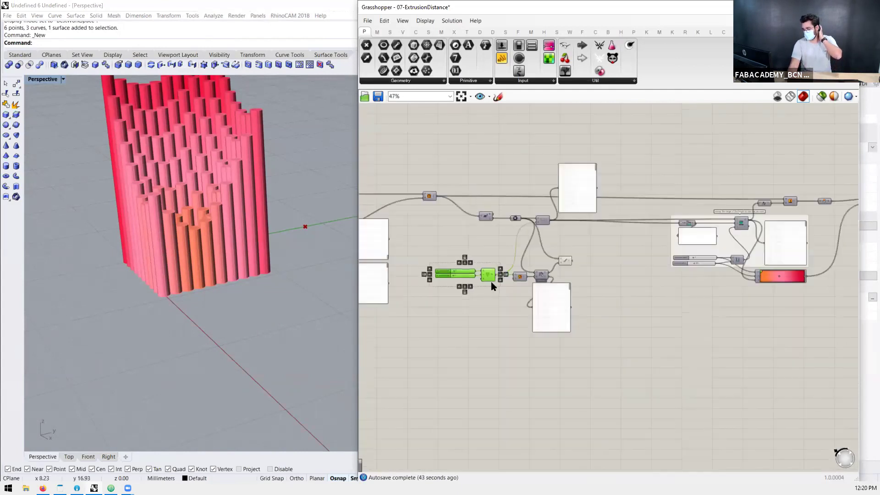
pyautogui.scroll(-2, 487, 287)
pyautogui.scroll(3, 447, 270)
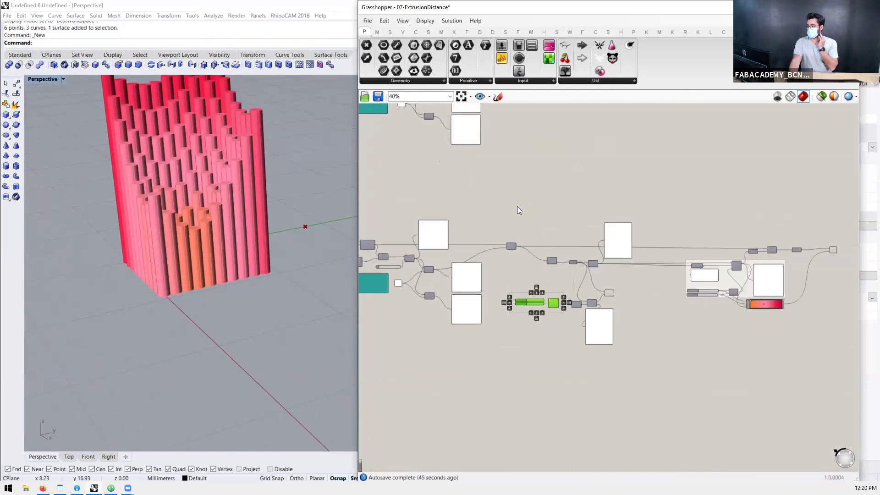
pyautogui.click(517, 208)
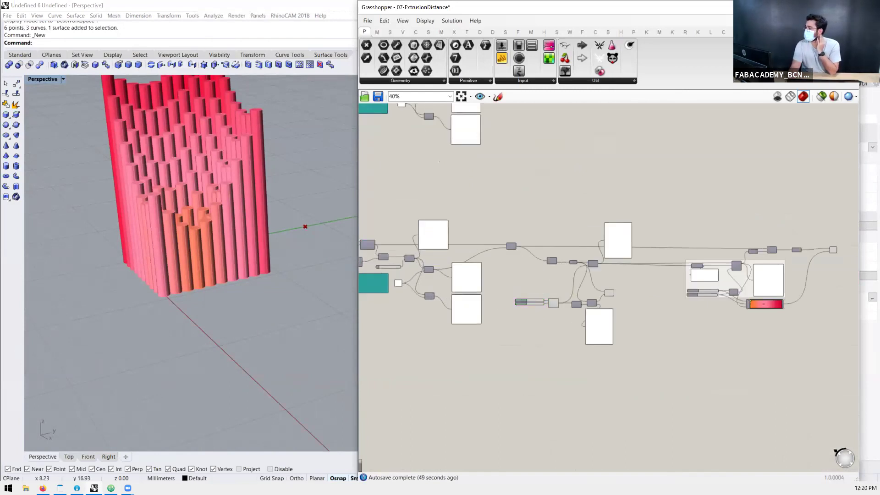
# Step: Close the 07-ExtrusionDistance definition without saving its changes and return to 01-Basic
pyautogui.click(827, 20)
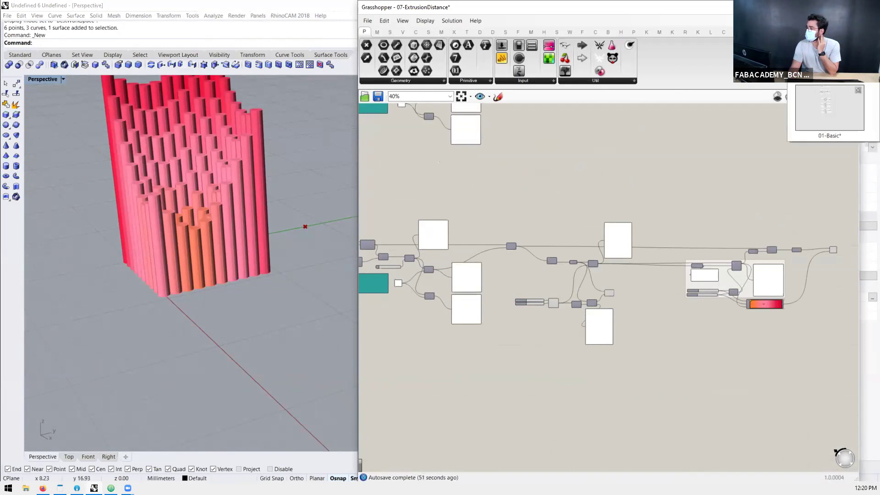
pyautogui.click(858, 91)
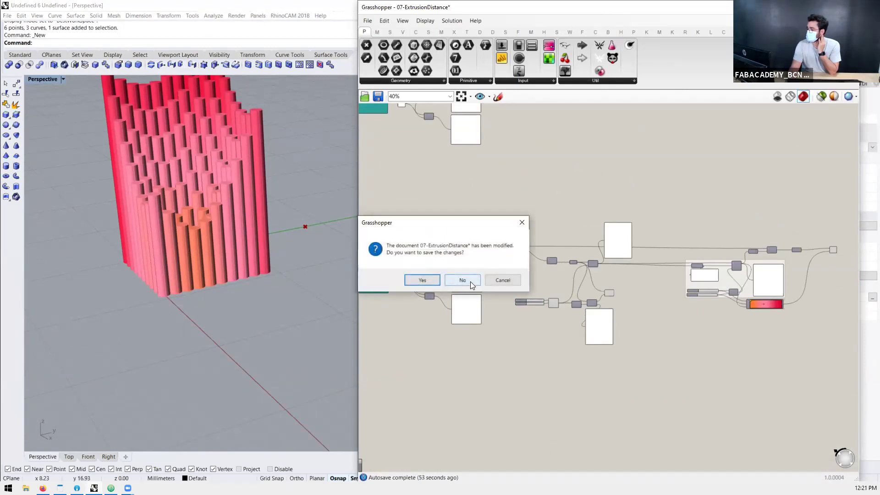
pyautogui.click(470, 282)
pyautogui.scroll(-3, 555, 233)
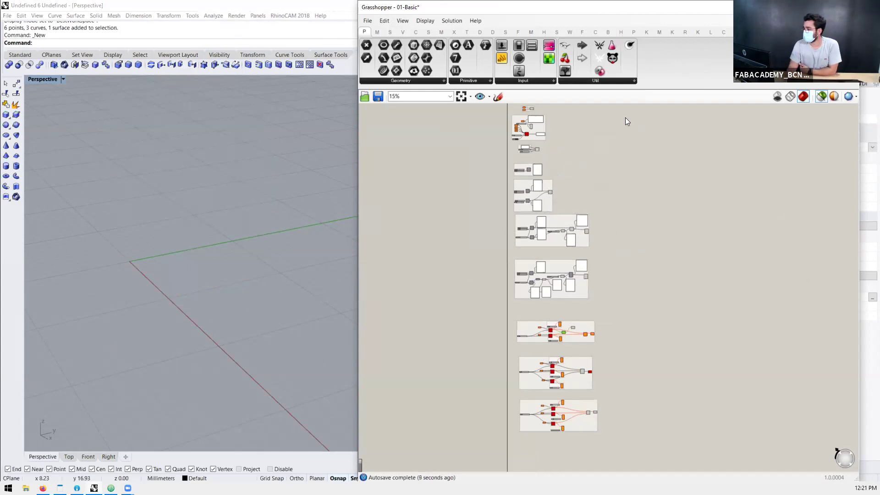
# Step: Start opening another definition and browse from the Desktop through the Fabacademy shortcut to the 2021fabacademy folder
pyautogui.click(368, 21)
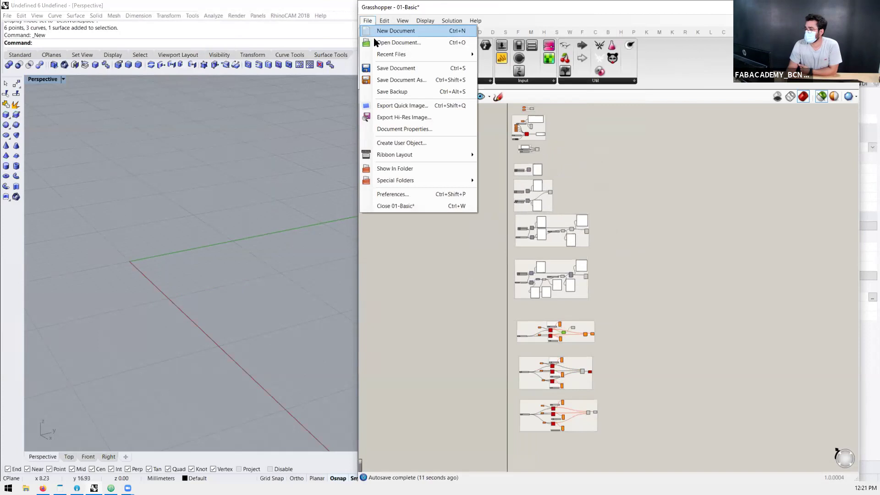
pyautogui.click(376, 42)
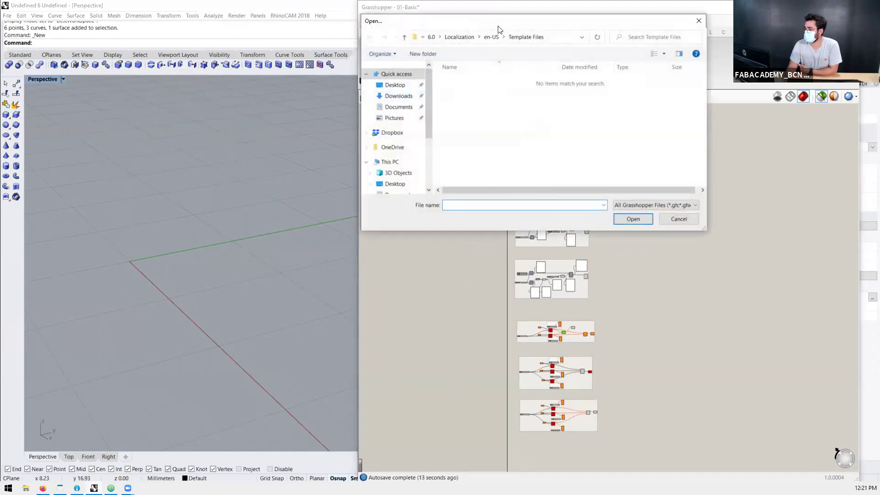
pyautogui.click(394, 85)
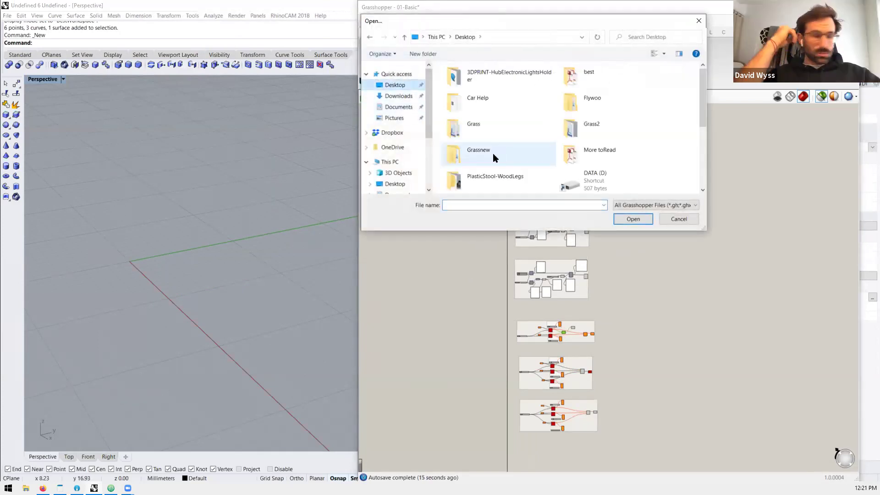
pyautogui.scroll(-5, 600, 149)
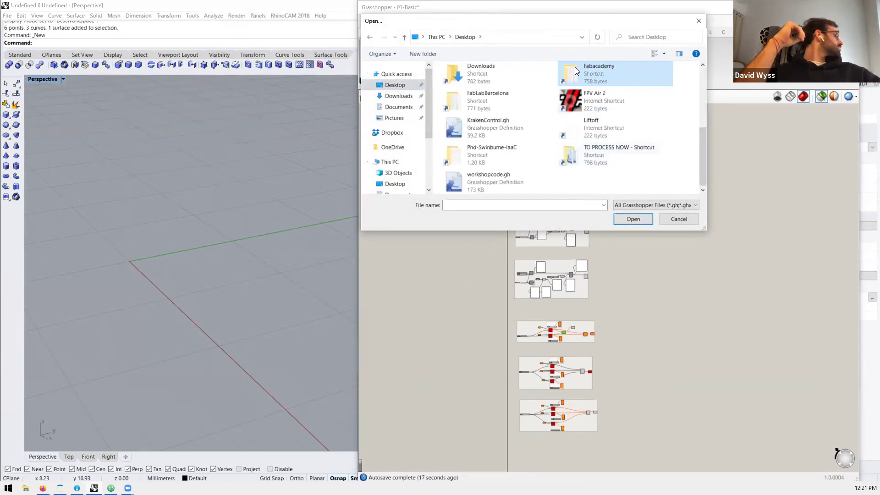
pyautogui.press('Return')
pyautogui.doubleClick(470, 138)
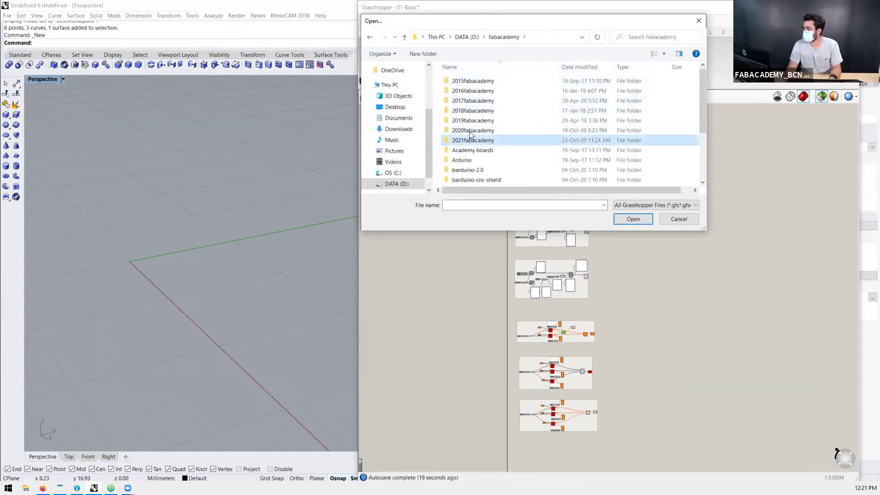
# Step: Open 03-Listas.gh from the day1 folder under fabacademy-local-docs, docs, clubs, makeclub and assets
pyautogui.doubleClick(474, 80)
pyautogui.doubleClick(468, 90)
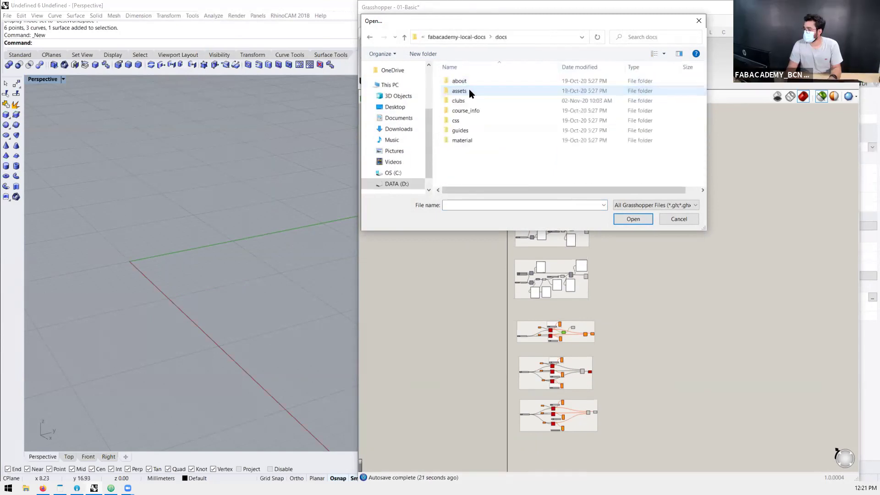
pyautogui.doubleClick(460, 100)
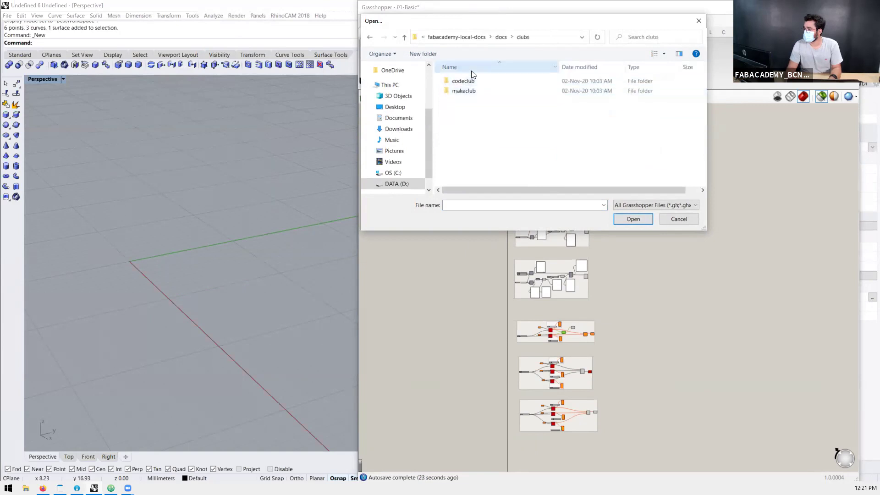
pyautogui.doubleClick(464, 91)
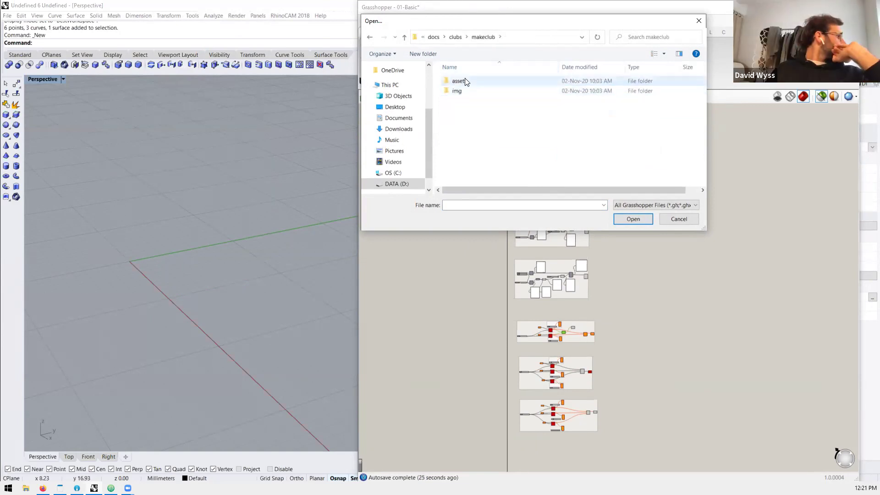
pyautogui.doubleClick(465, 80)
pyautogui.doubleClick(465, 79)
pyautogui.click(466, 100)
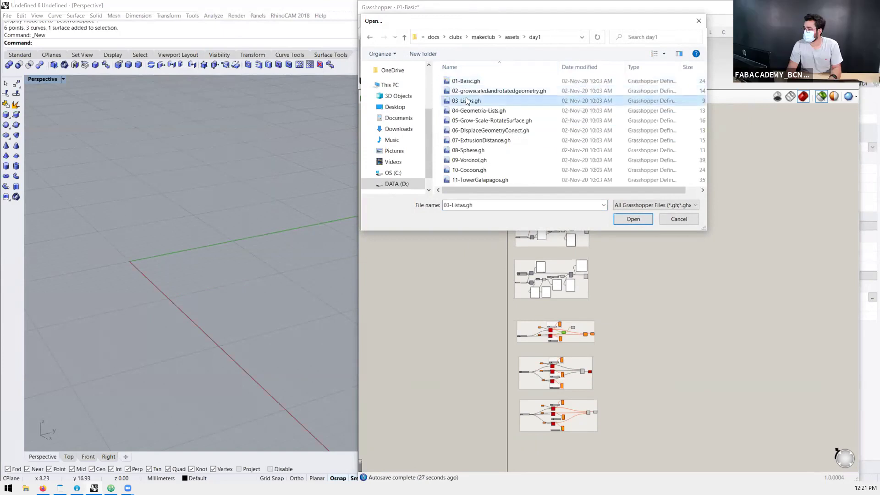
pyautogui.click(632, 218)
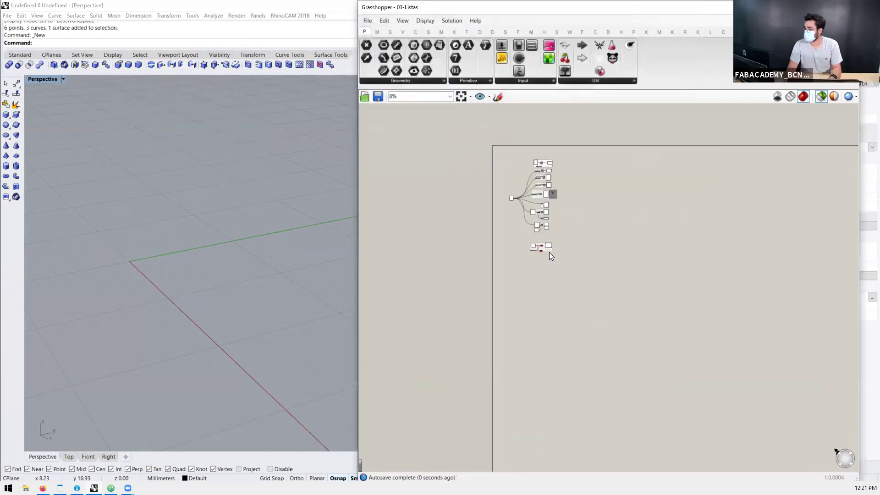
# Step: Add a Bifocals component to the empty canvas area above the list examples and select it
pyautogui.scroll(5, 542, 163)
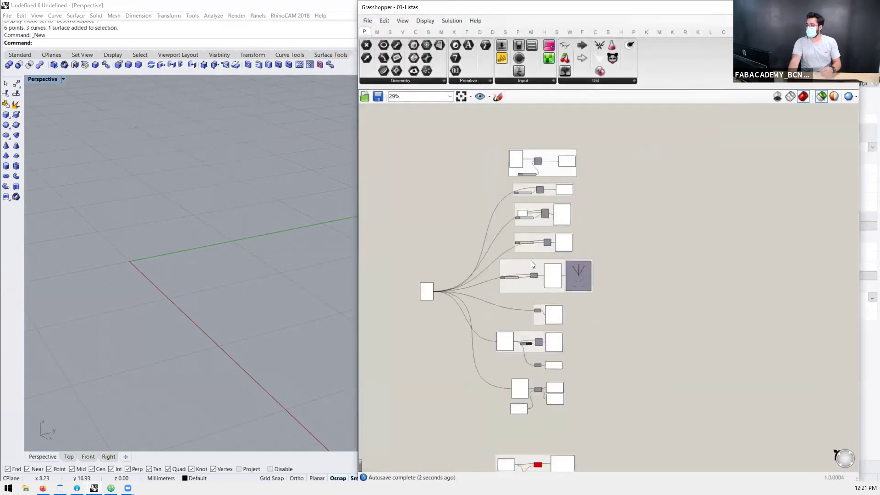
pyautogui.scroll(2, 464, 188)
pyautogui.doubleClick(465, 188)
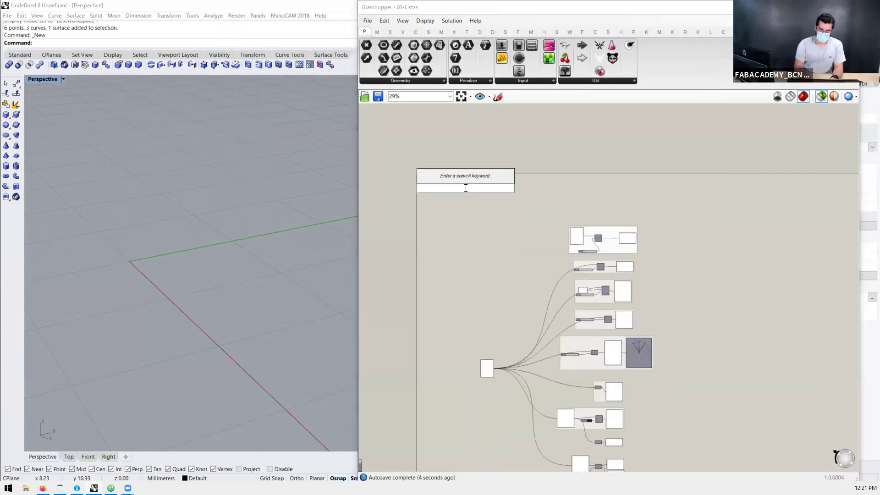
pyautogui.write('bifo')
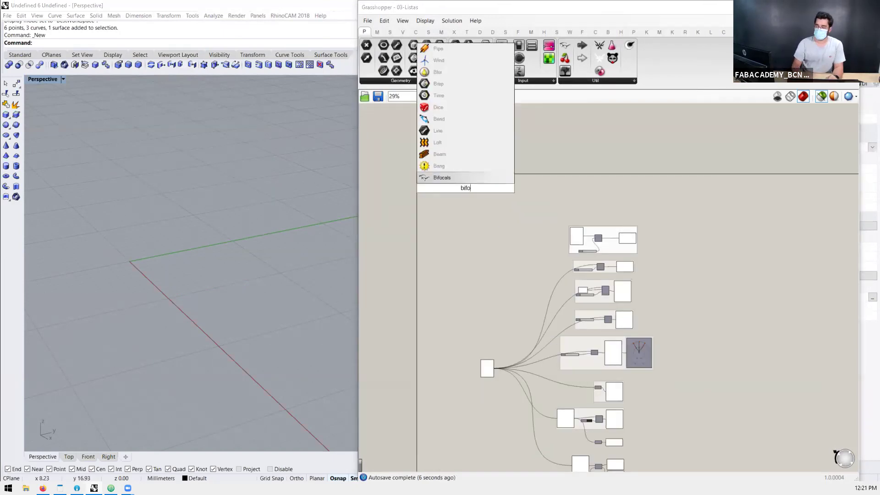
pyautogui.press('Return')
pyautogui.scroll(6, 464, 188)
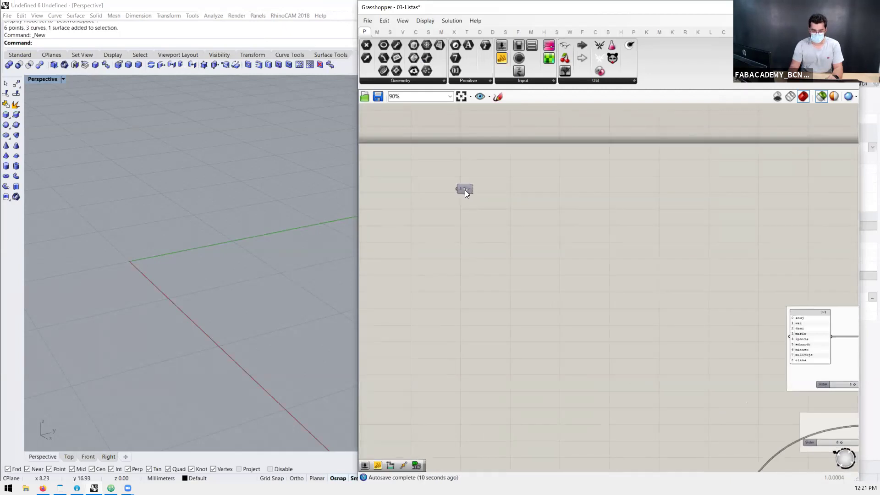
pyautogui.scroll(7, 477, 194)
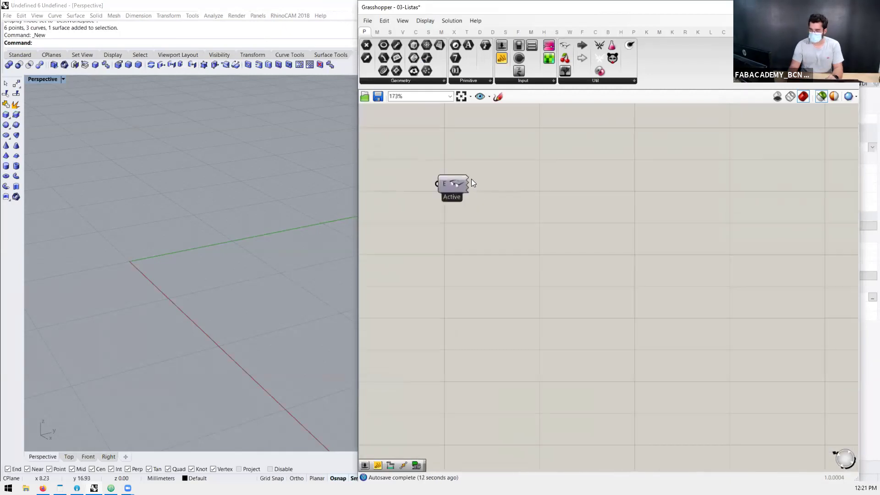
pyautogui.moveTo(431, 194); pyautogui.dragTo(460, 197)
pyautogui.scroll(-1, 457, 191)
pyautogui.scroll(-8, 457, 191)
pyautogui.scroll(7, 456, 191)
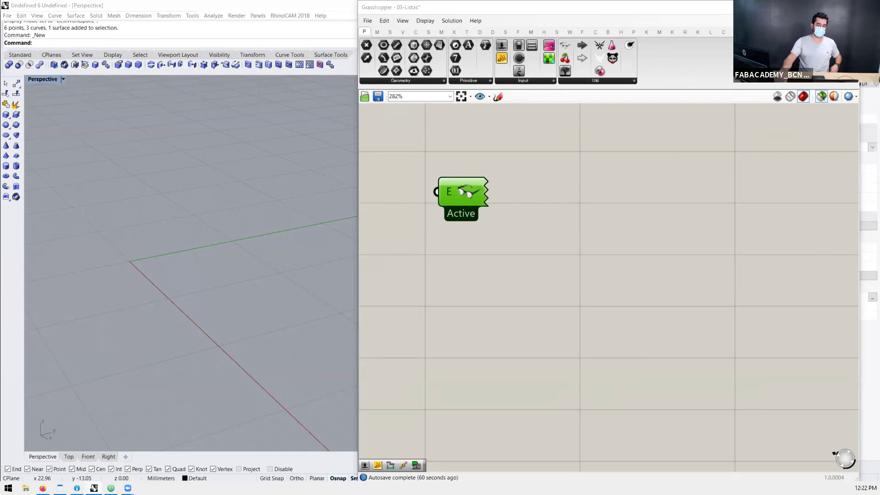
# Step: Look over the groups of list examples, select them all together, and clear the selection
pyautogui.scroll(-5, 514, 202)
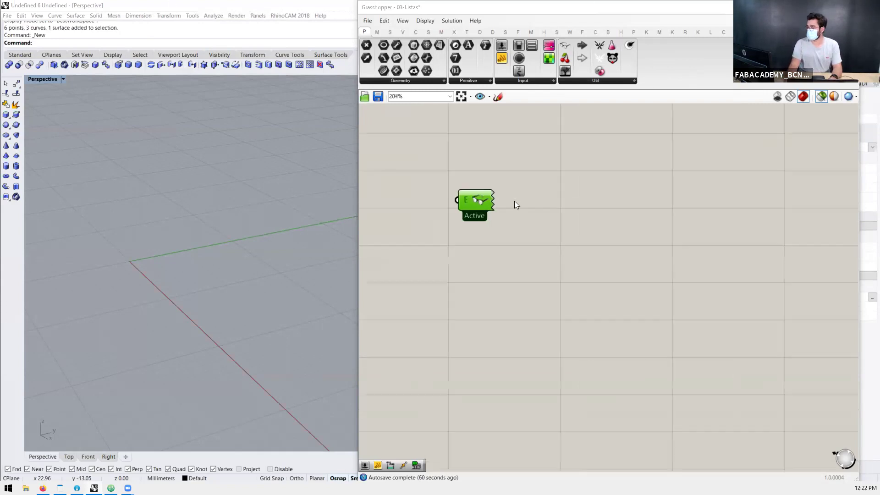
pyautogui.scroll(-5, 514, 192)
pyautogui.scroll(2, 609, 317)
pyautogui.scroll(1, 609, 317)
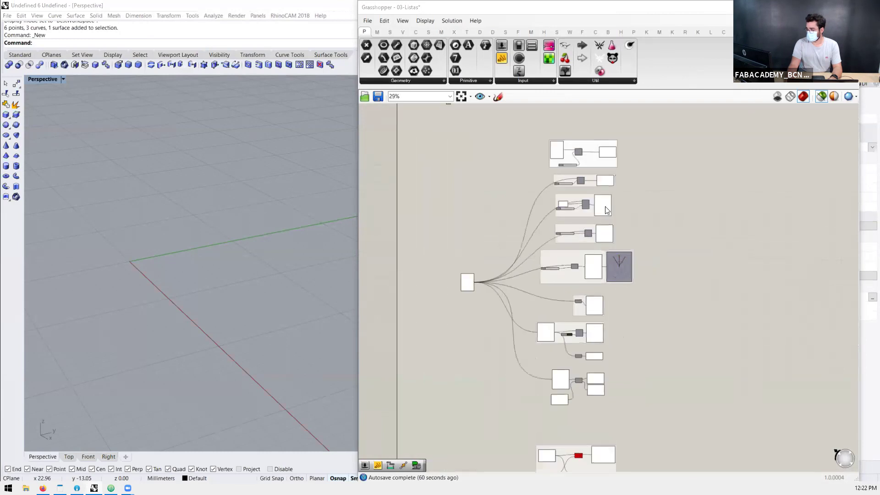
pyautogui.moveTo(658, 130); pyautogui.dragTo(447, 442)
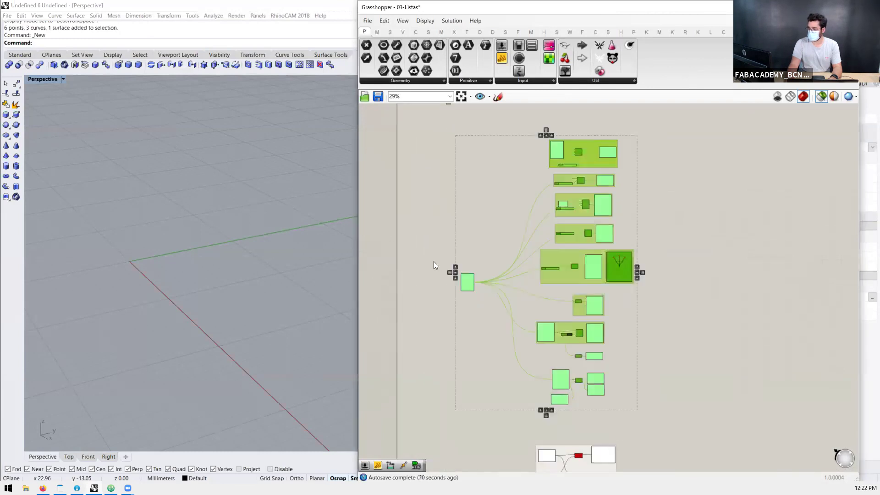
pyautogui.scroll(-2, 438, 252)
pyautogui.click(442, 249)
pyautogui.scroll(-3, 560, 267)
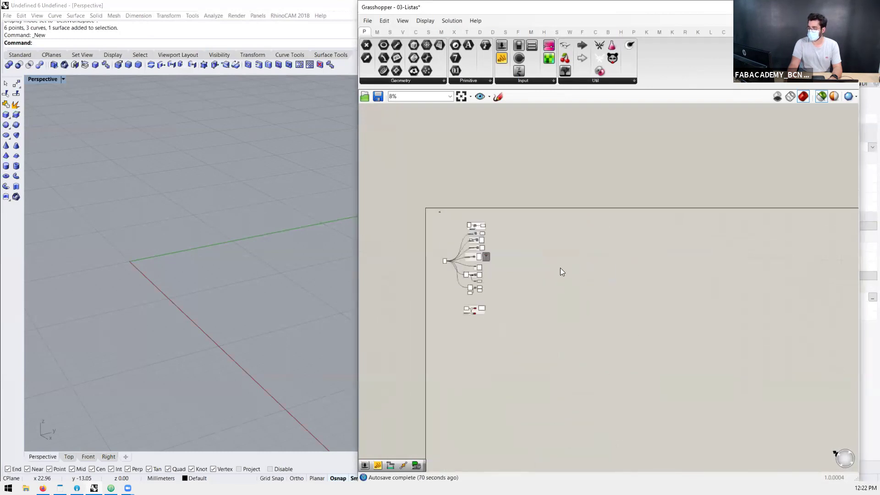
# Step: Add a text panel containing a first name to the empty canvas and enlarge it into a tall box
pyautogui.scroll(12, 569, 246)
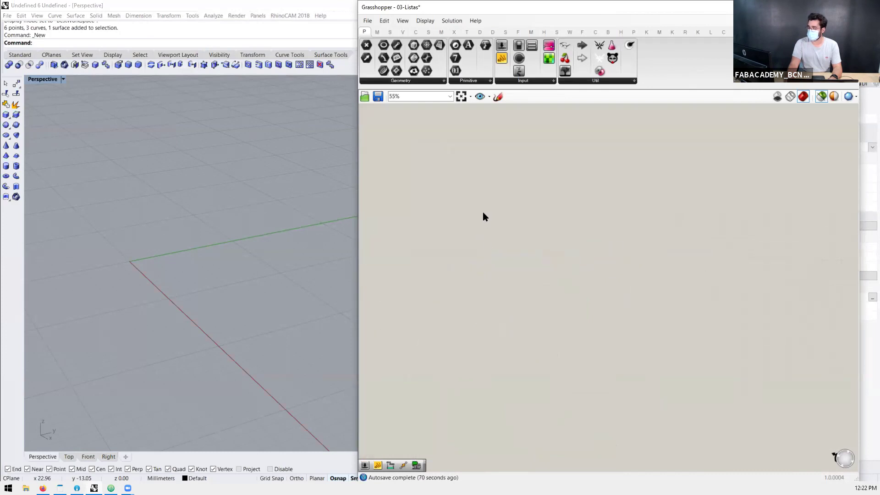
pyautogui.scroll(1, 511, 230)
pyautogui.doubleClick(485, 192)
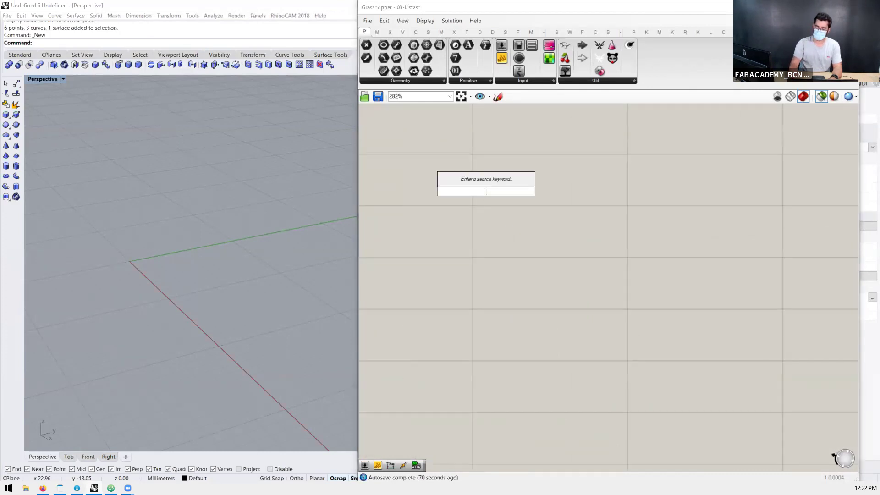
pyautogui.write('//')
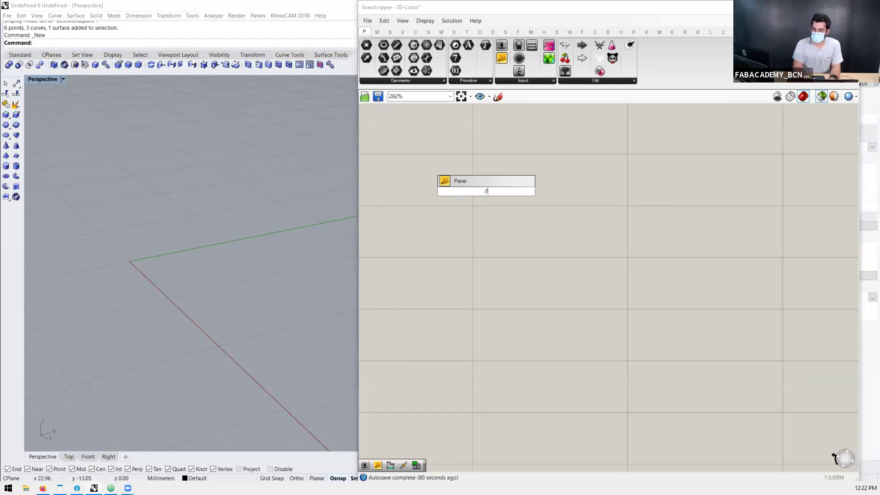
pyautogui.write('roger')
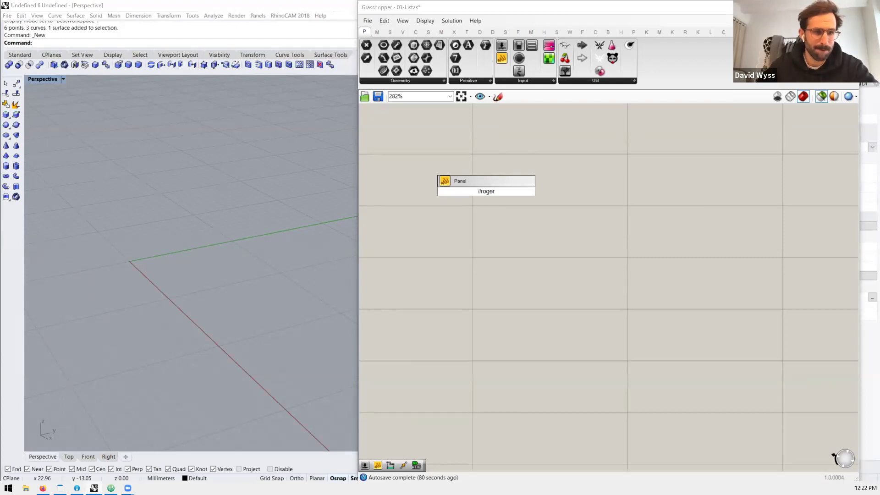
pyautogui.press('Return')
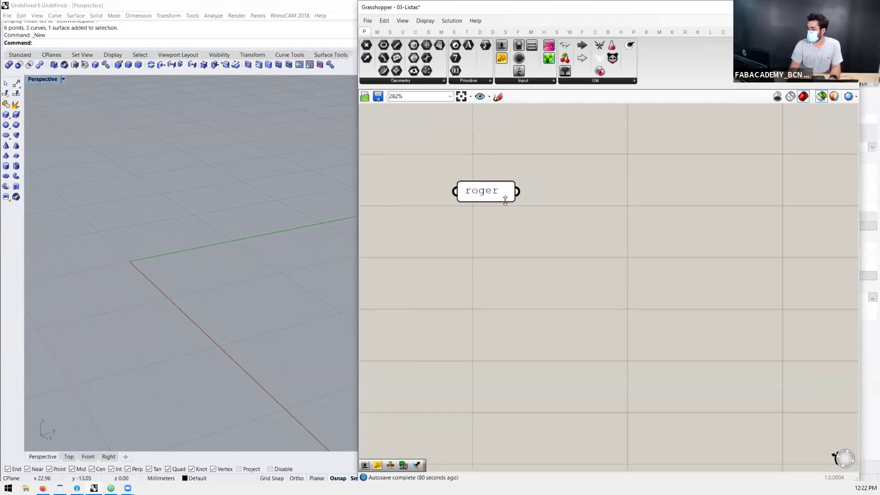
pyautogui.moveTo(512, 201); pyautogui.dragTo(611, 408)
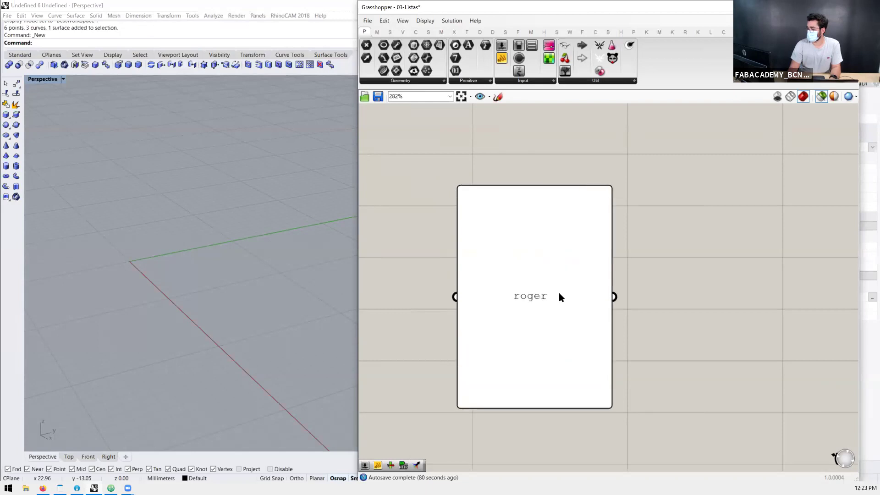
# Step: Add twelve more first names to the panel, one per line below the existing name, and accept the text
pyautogui.doubleClick(556, 287)
pyautogui.click(564, 203)
pyautogui.press('Return')
pyautogui.write('clement')
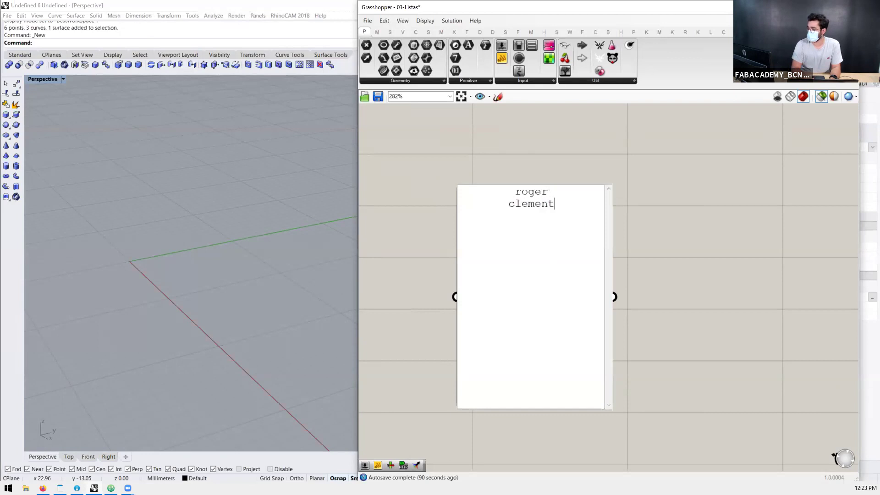
pyautogui.press('Return')
pyautogui.write('da')
pyautogui.write('vid ')
pyautogui.write('jana ')
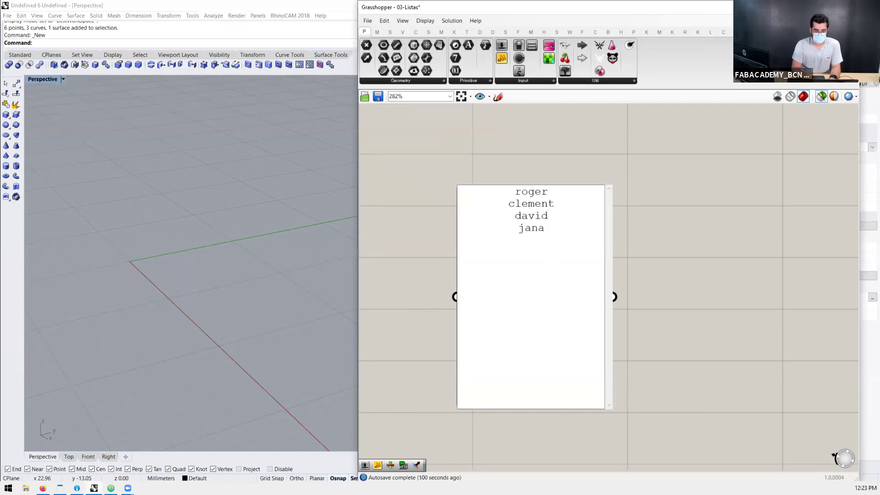
pyautogui.write('morgane ')
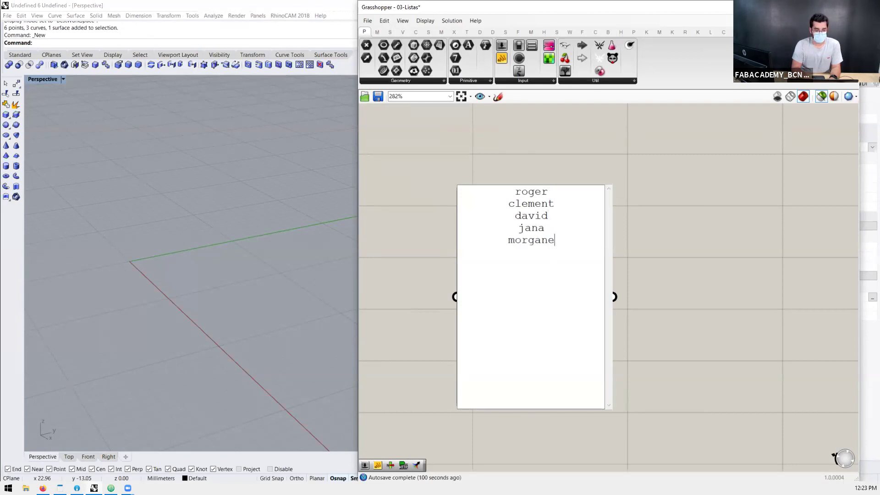
pyautogui.write('jasmine ')
pyautogui.write('anais')
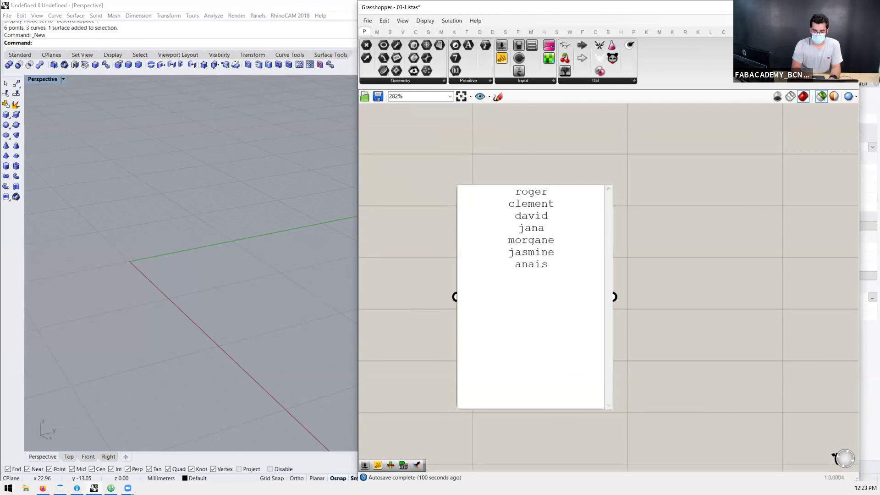
pyautogui.press('Return')
pyautogui.write('veronica ')
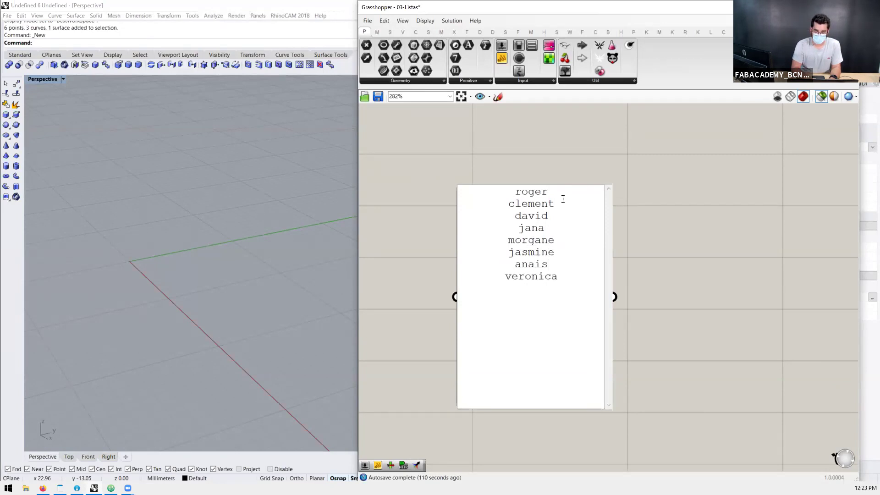
pyautogui.write('jose')
pyautogui.press('Return')
pyautogui.write('cris')
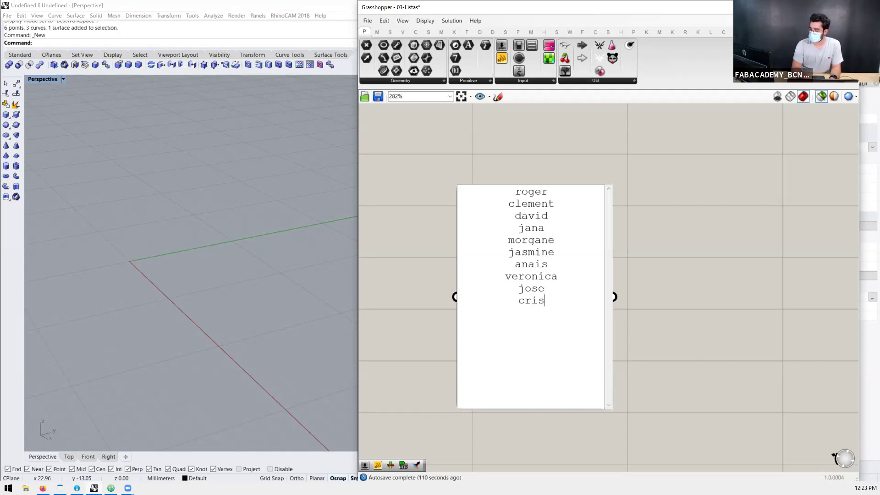
pyautogui.press('Return')
pyautogui.write('tobia ')
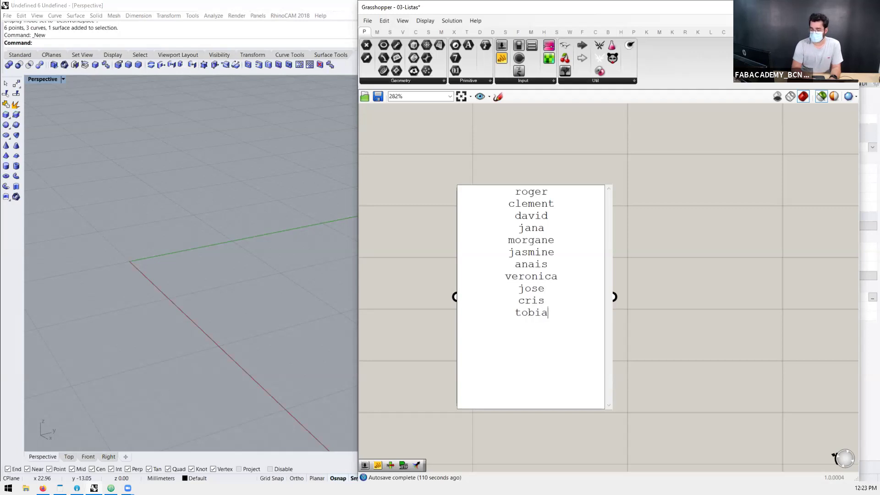
pyautogui.write('sergio')
pyautogui.press('Return')
pyautogui.write('santi')
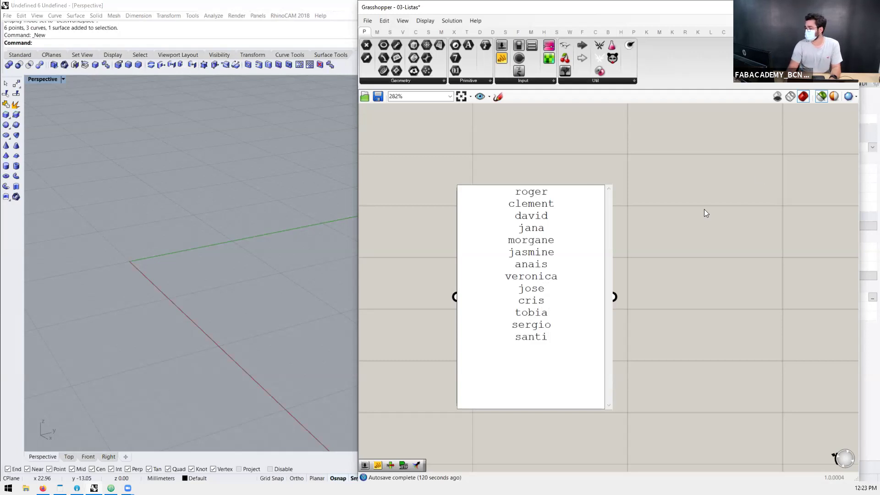
pyautogui.click(665, 230)
pyautogui.scroll(-5, 488, 233)
pyautogui.scroll(5, 493, 250)
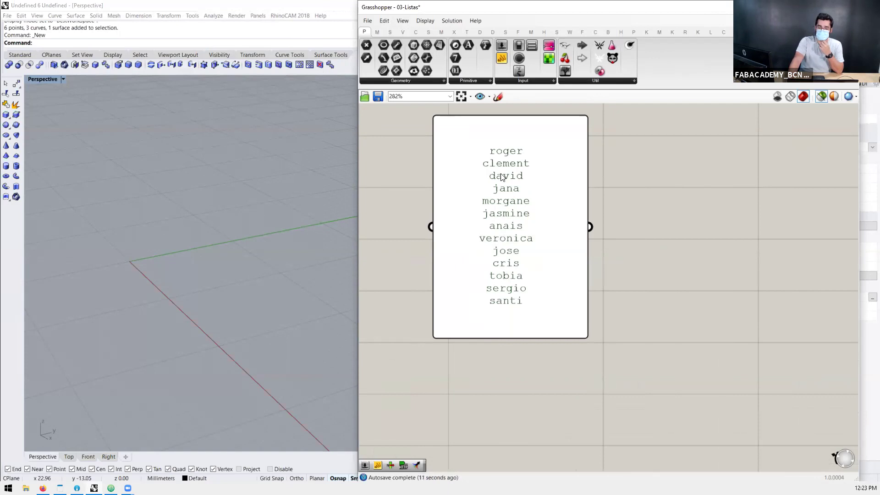
# Step: Add a second text panel below the names panel and enter the placeholder text asf in it
pyautogui.scroll(-3, 460, 221)
pyautogui.scroll(2, 456, 242)
pyautogui.doubleClick(457, 323)
pyautogui.write('panel')
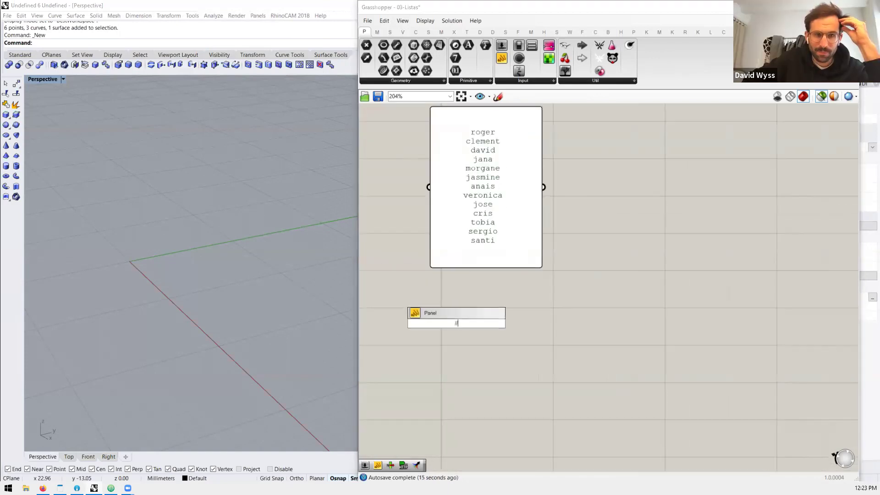
pyautogui.press('Return')
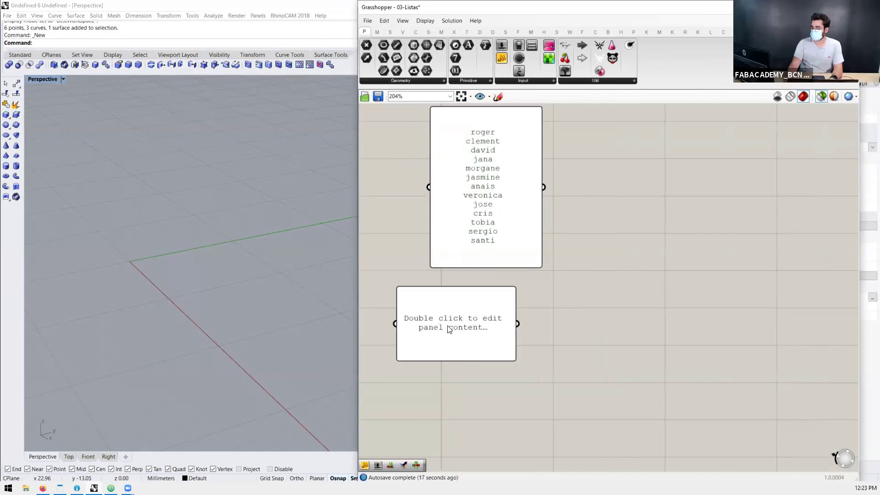
pyautogui.doubleClick(453, 326)
pyautogui.write('asf')
pyautogui.click(584, 307)
pyautogui.click(584, 307)
pyautogui.click(437, 322)
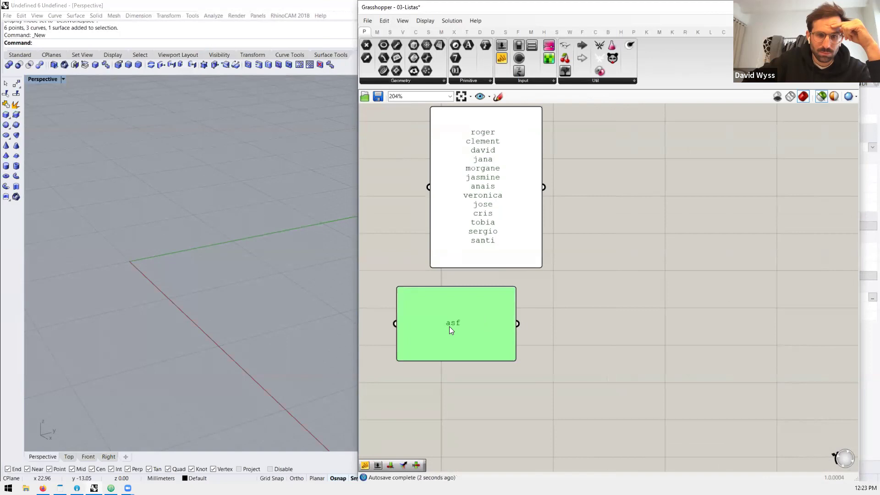
pyautogui.click(550, 344)
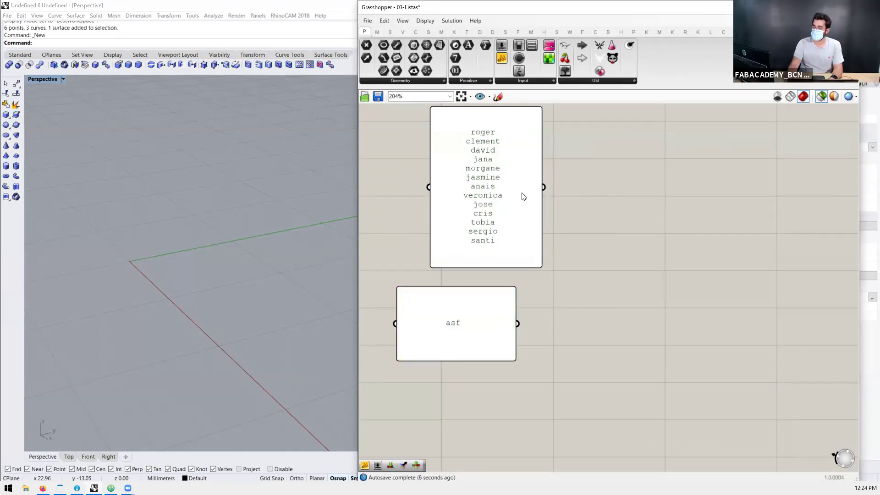
# Step: Turn off Multiline Data for the names panel and enlarge it to fit the whole indexed list
pyautogui.click(476, 178)
pyautogui.rightClick(476, 177)
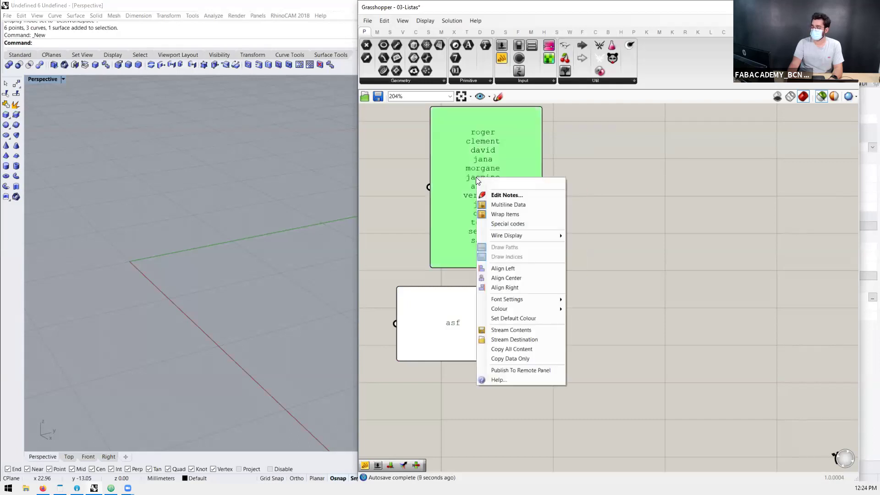
pyautogui.click(501, 205)
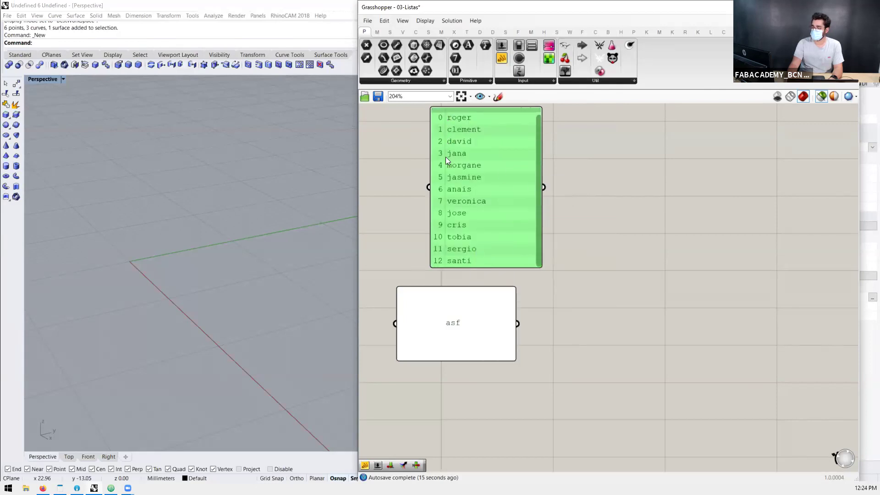
pyautogui.scroll(1, 538, 205)
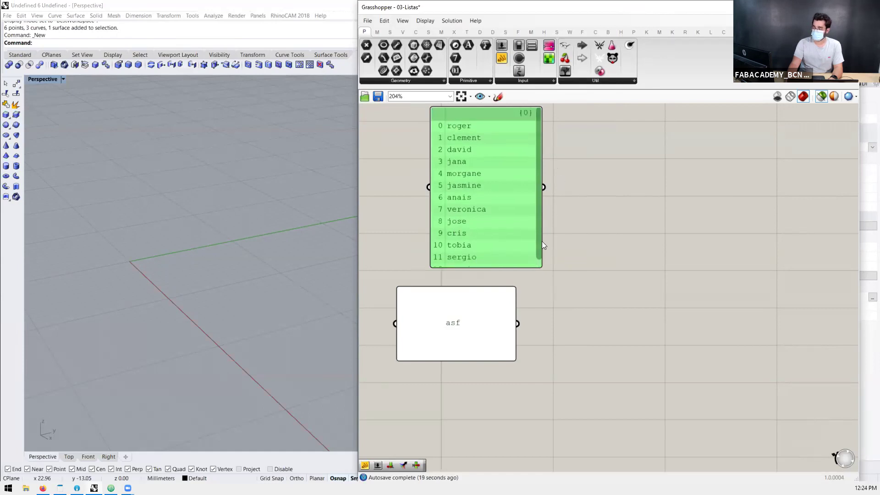
pyautogui.moveTo(540, 265); pyautogui.dragTo(557, 284)
# Step: Align the small panel under the names panel and replace its text with a first name followed by an empty line
pyautogui.moveTo(451, 323); pyautogui.dragTo(487, 333)
pyautogui.rightClick(488, 333)
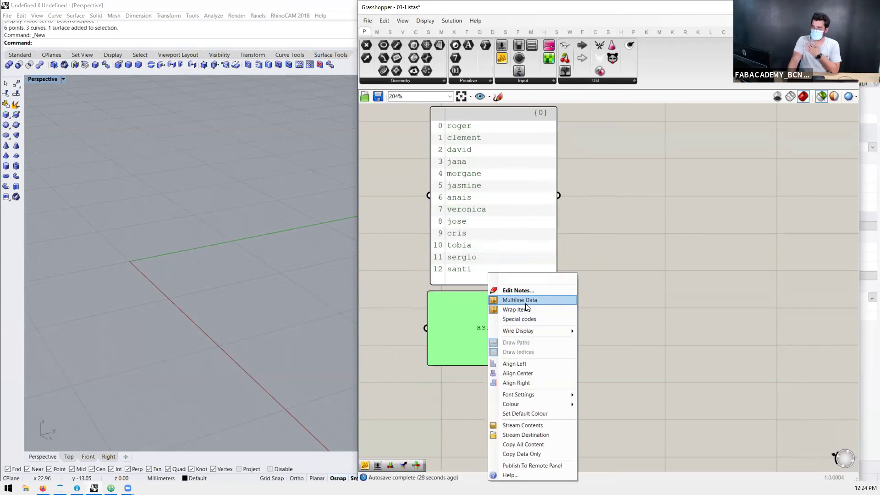
pyautogui.click(615, 231)
pyautogui.doubleClick(503, 330)
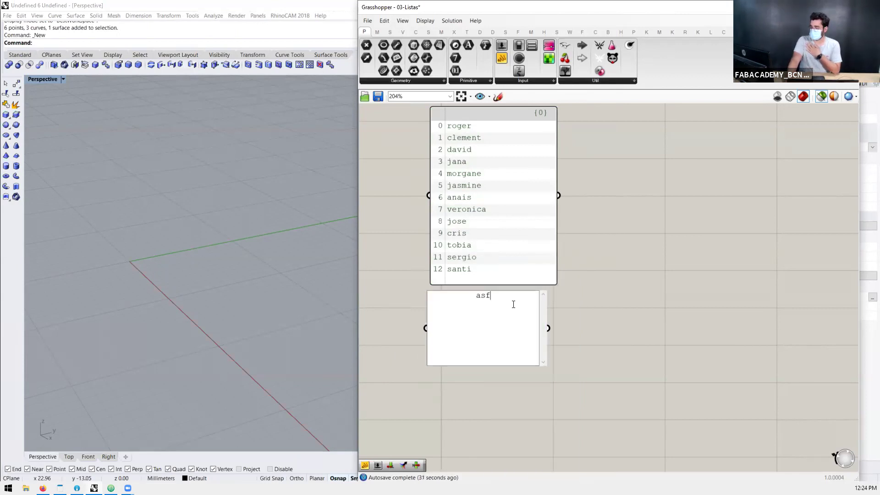
pyautogui.moveTo(491, 295); pyautogui.dragTo(476, 296)
pyautogui.write('leo')
pyautogui.press('Return')
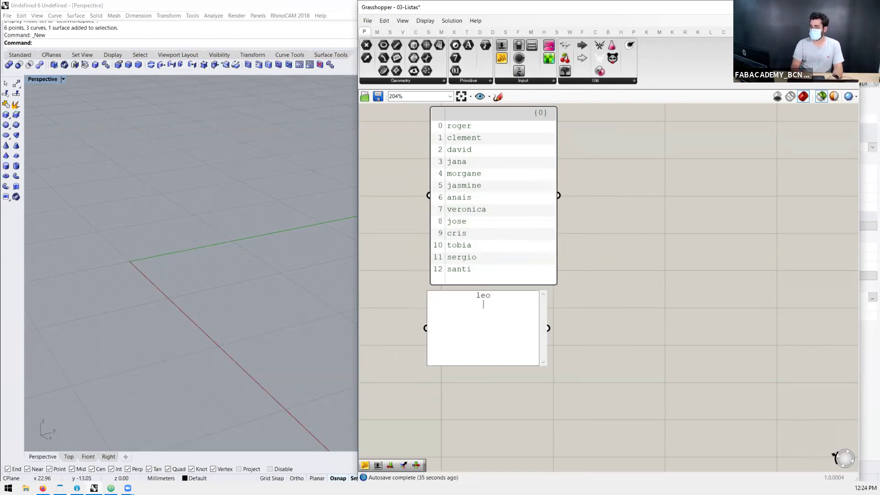
pyautogui.click(565, 303)
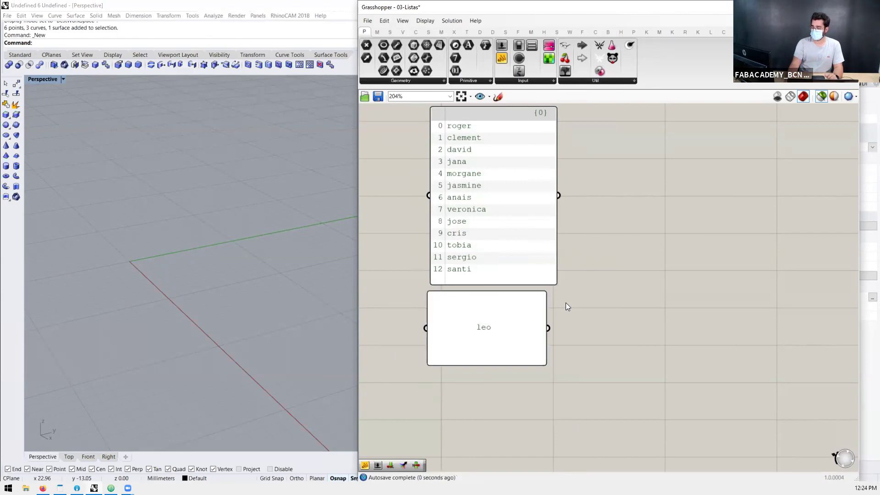
# Step: Turn off Multiline Data for the small panel so each line becomes a separate list item
pyautogui.rightClick(485, 337)
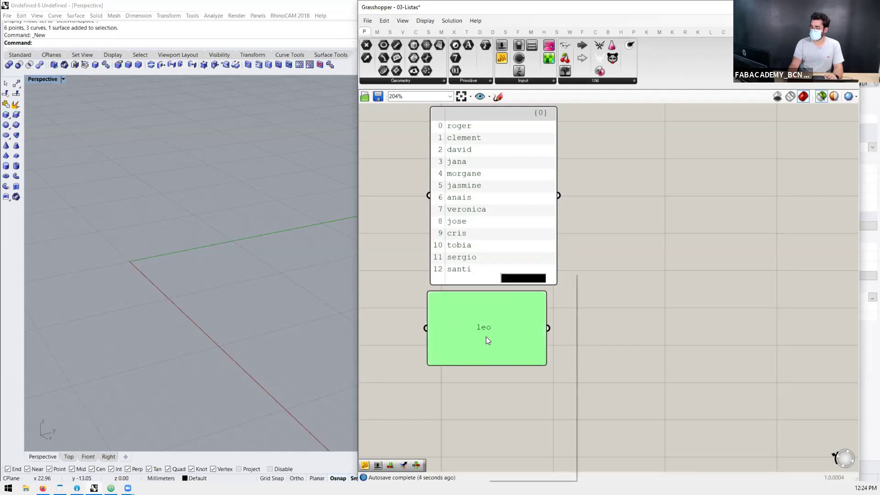
pyautogui.click(518, 299)
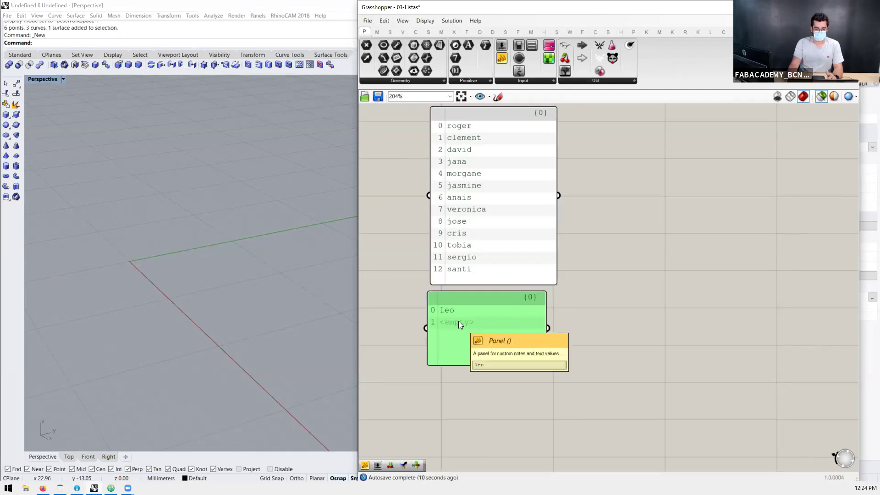
pyautogui.click(583, 319)
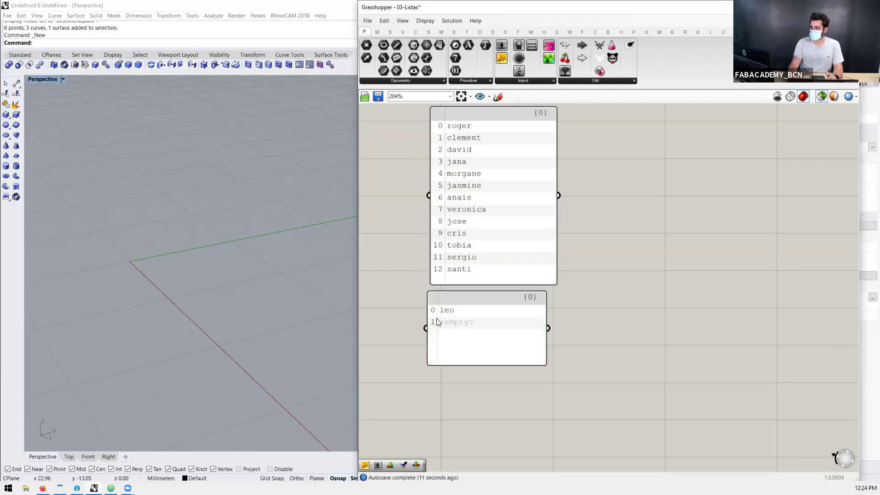
# Step: Turn Multiline Data on and off again for the small panel to compare the two displays
pyautogui.click(472, 324)
pyautogui.rightClick(471, 328)
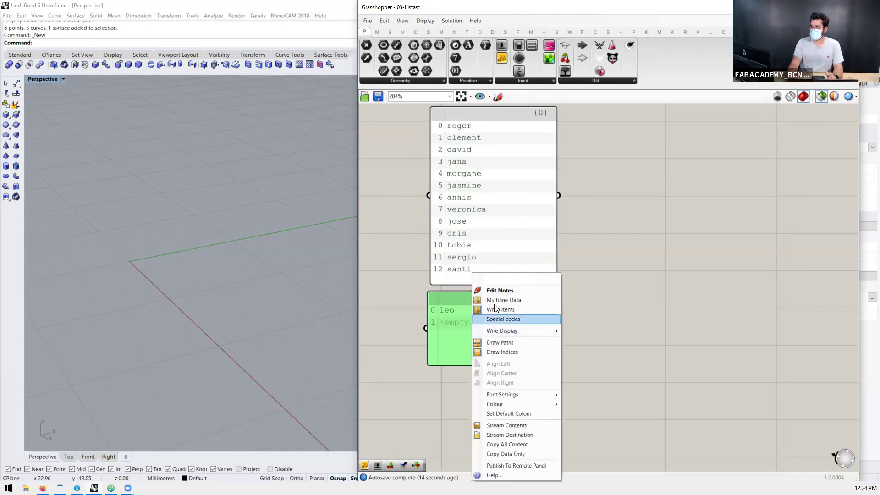
pyautogui.click(485, 299)
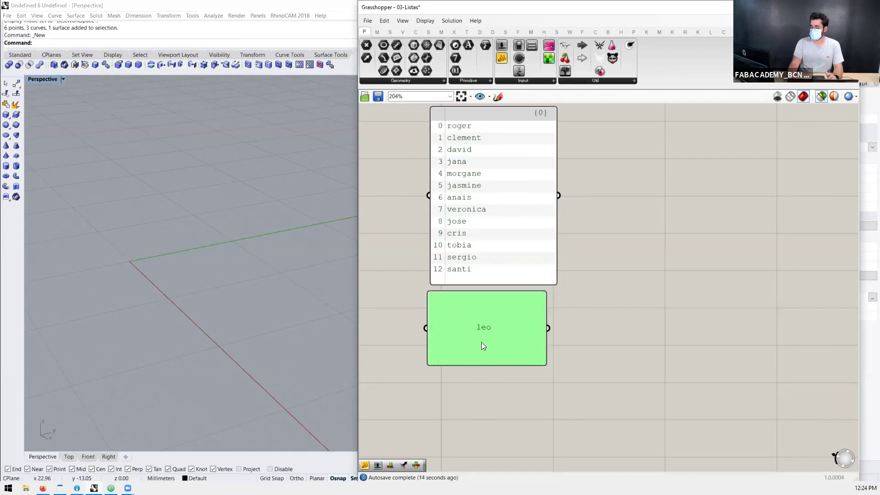
pyautogui.rightClick(500, 325)
pyautogui.click(532, 300)
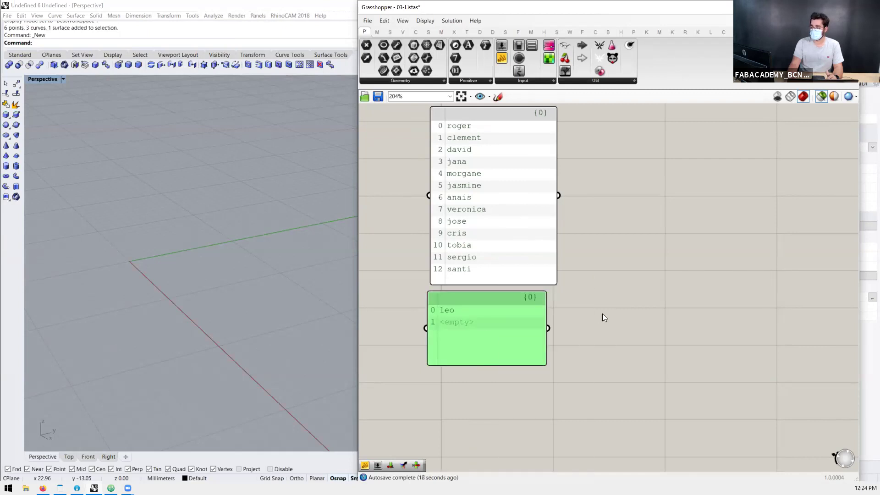
pyautogui.click(602, 313)
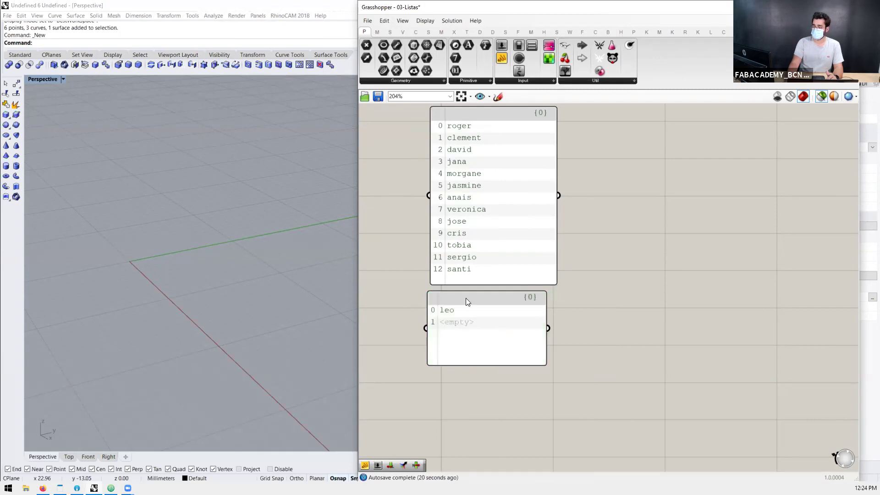
# Step: Examine the two name panels and look over the available list components in the Set category
pyautogui.click(481, 322)
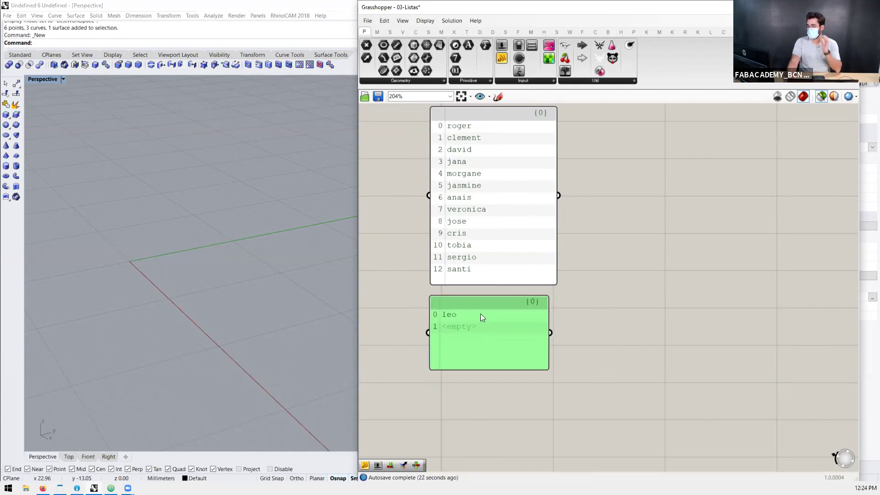
pyautogui.scroll(-1, 533, 246)
pyautogui.scroll(1, 533, 246)
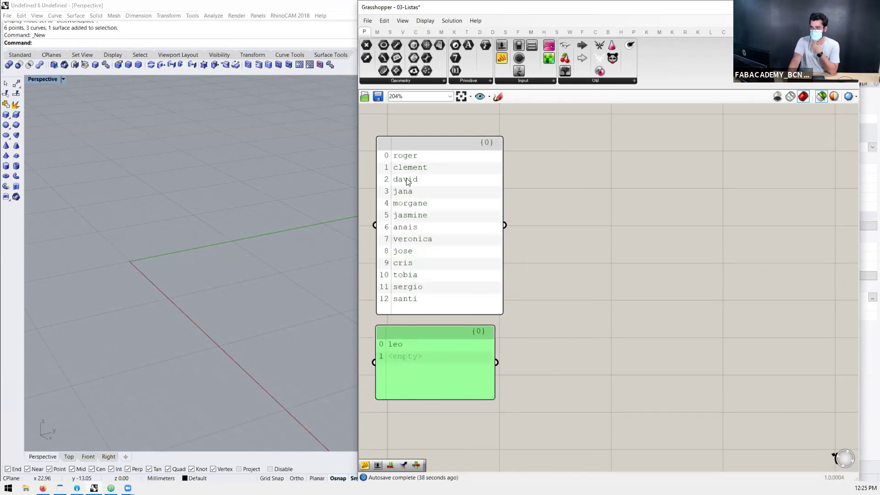
pyautogui.scroll(-2, 472, 209)
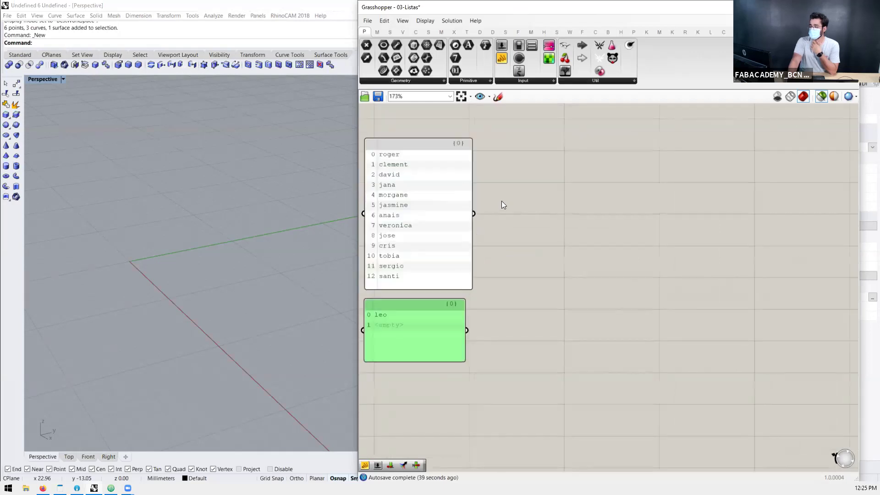
pyautogui.scroll(-1, 503, 204)
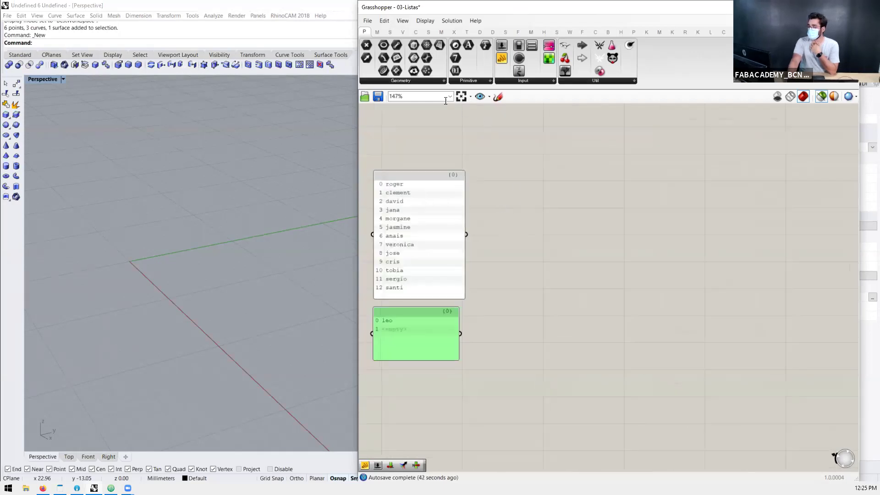
pyautogui.click(377, 32)
pyautogui.click(389, 29)
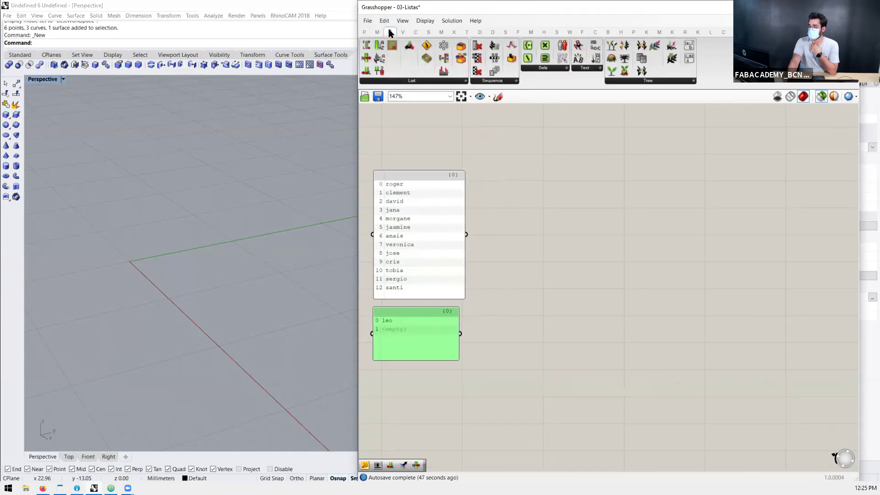
pyautogui.click(411, 81)
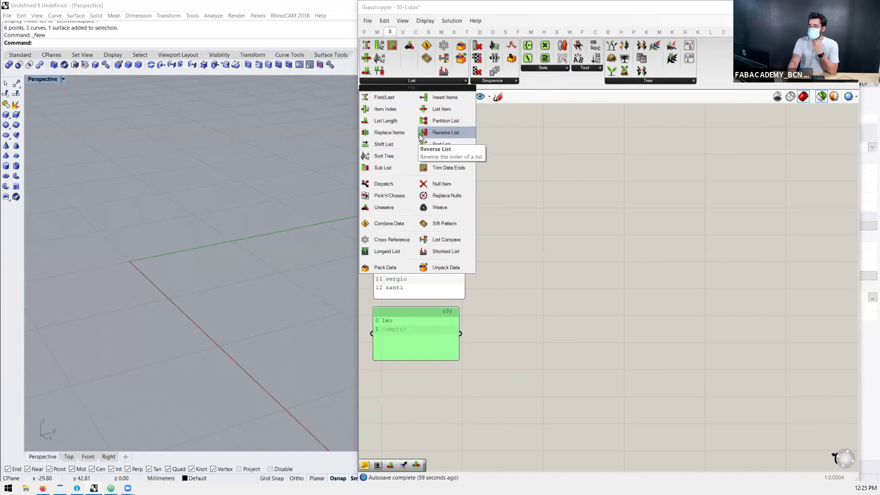
pyautogui.click(505, 186)
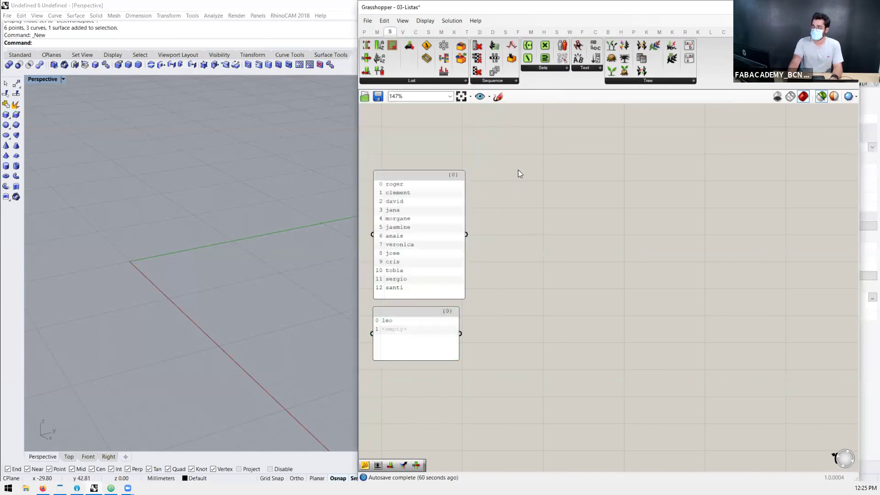
# Step: Add a List Item component beside the names panel and connect the panel's output to its L input
pyautogui.doubleClick(519, 168)
pyautogui.write('list item')
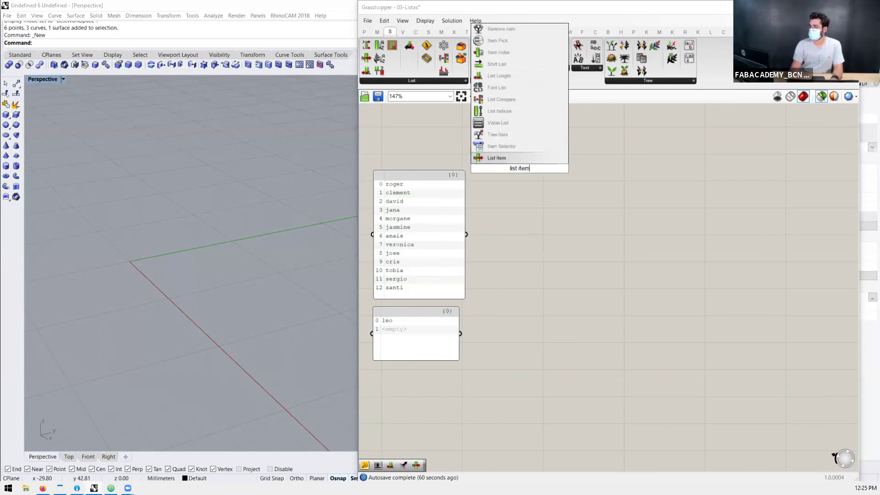
pyautogui.press('Return')
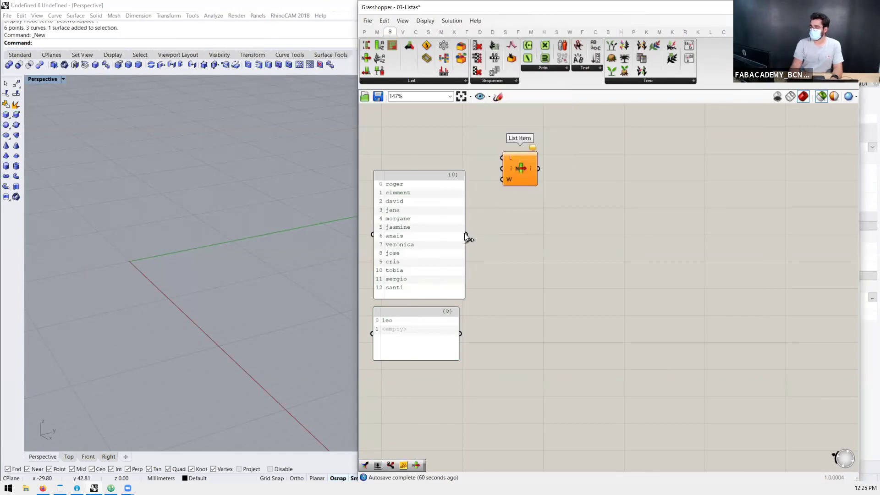
pyautogui.moveTo(520, 176); pyautogui.dragTo(559, 145)
pyautogui.scroll(-4, 458, 202)
pyautogui.scroll(5, 475, 191)
pyautogui.scroll(-1, 502, 190)
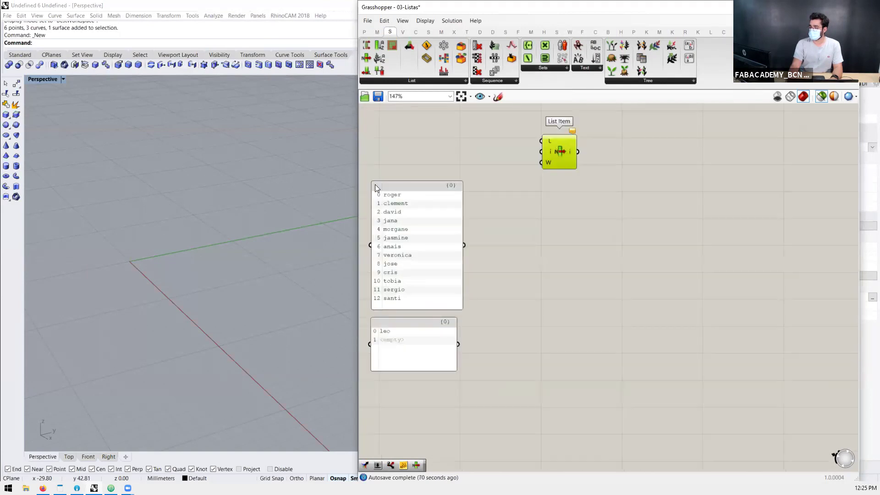
pyautogui.moveTo(356, 186); pyautogui.dragTo(85, 187)
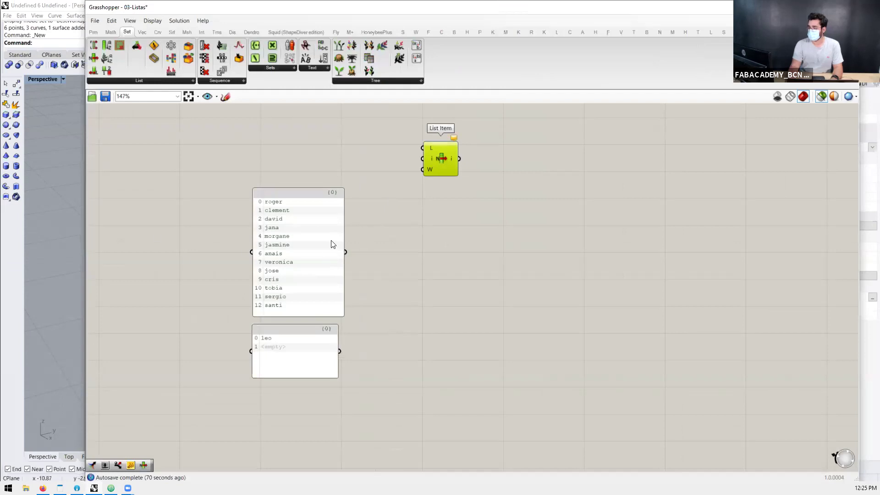
pyautogui.moveTo(346, 252); pyautogui.dragTo(467, 150)
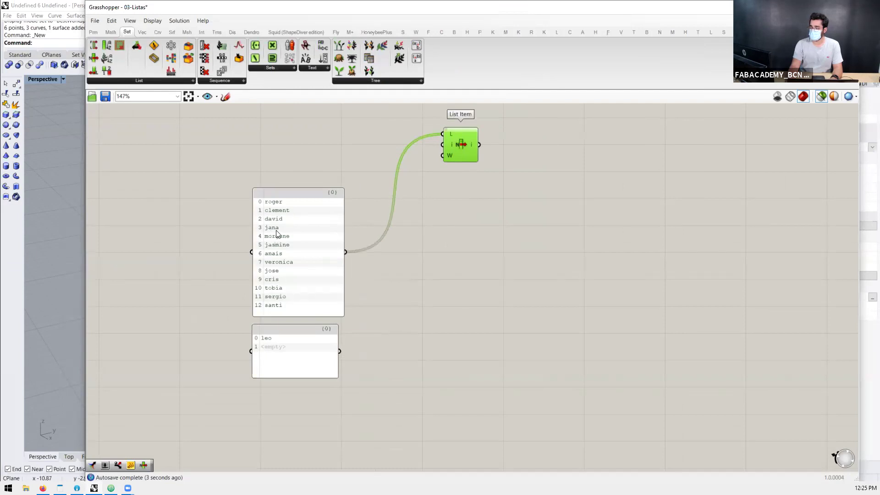
# Step: Add a text panel beside List Item and connect the component's output to it
pyautogui.doubleClick(573, 136)
pyautogui.write('panel')
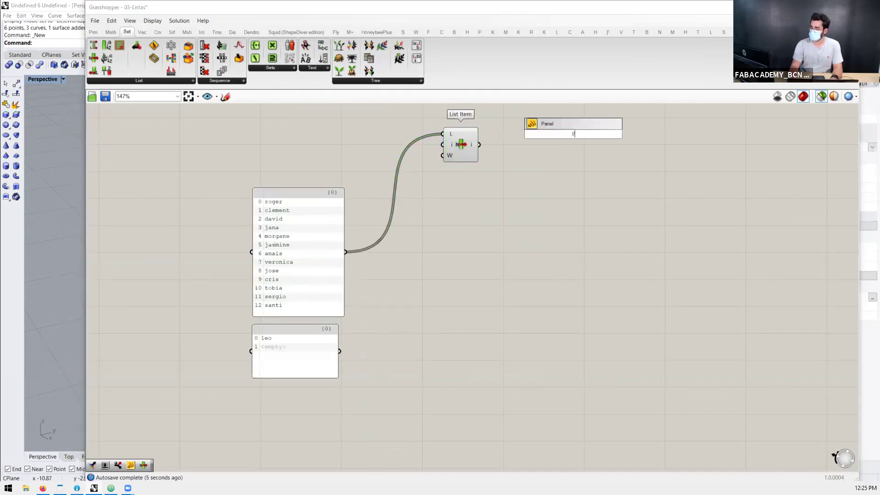
pyautogui.press('Return')
pyautogui.moveTo(573, 136); pyautogui.dragTo(571, 145)
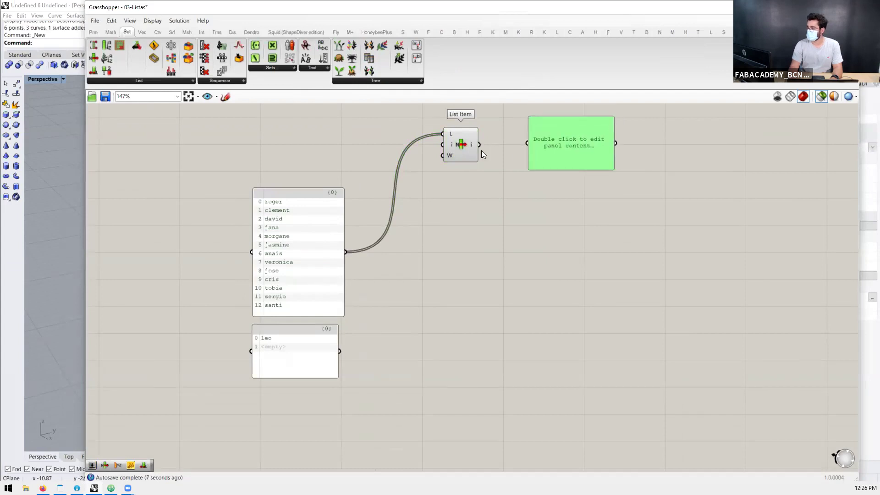
pyautogui.moveTo(479, 145); pyautogui.dragTo(530, 140)
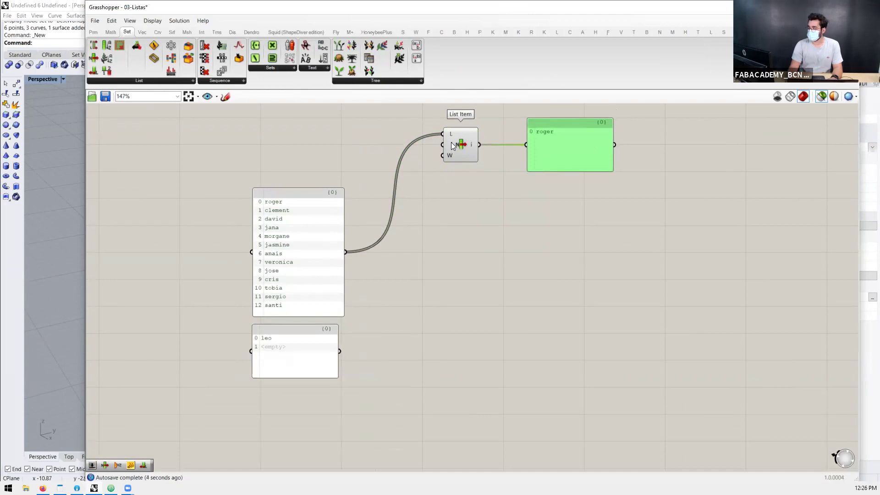
# Step: Add a number slider with the value 3 in front of the List Item component
pyautogui.moveTo(450, 139)
pyautogui.doubleClick(363, 144)
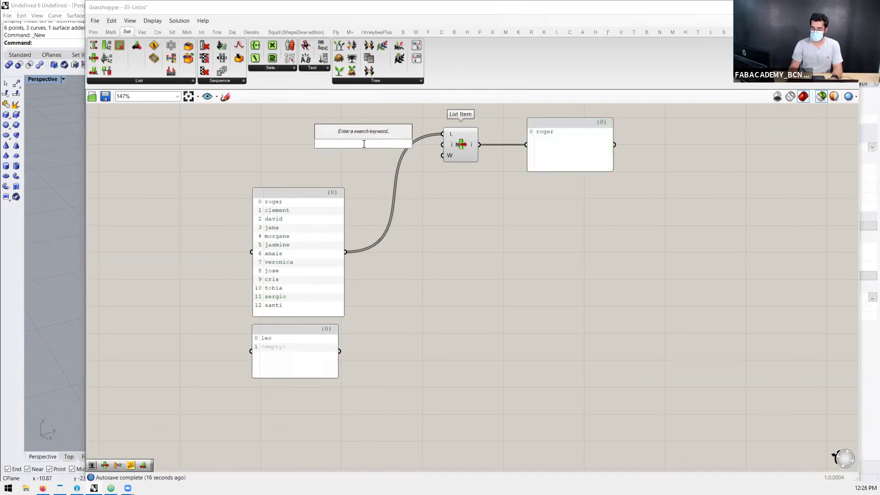
pyautogui.write('3')
pyautogui.press('Return')
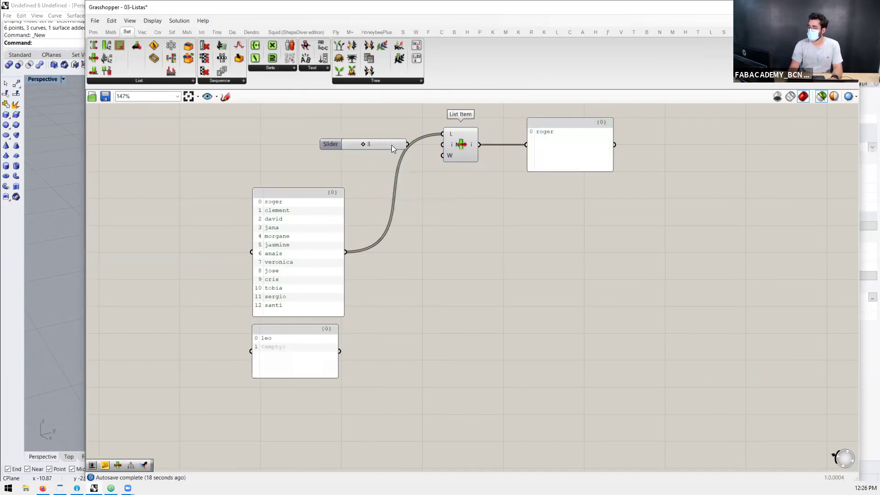
# Step: Connect the number slider to List Item's i input, set the slider to 4 and nudge the output panel closer
pyautogui.moveTo(439, 145); pyautogui.dragTo(439, 145)
pyautogui.moveTo(363, 145)
pyautogui.mouseDown()
pyautogui.moveTo(381, 146)
pyautogui.moveTo(351, 146)
pyautogui.moveTo(362, 145)
pyautogui.mouseUp()
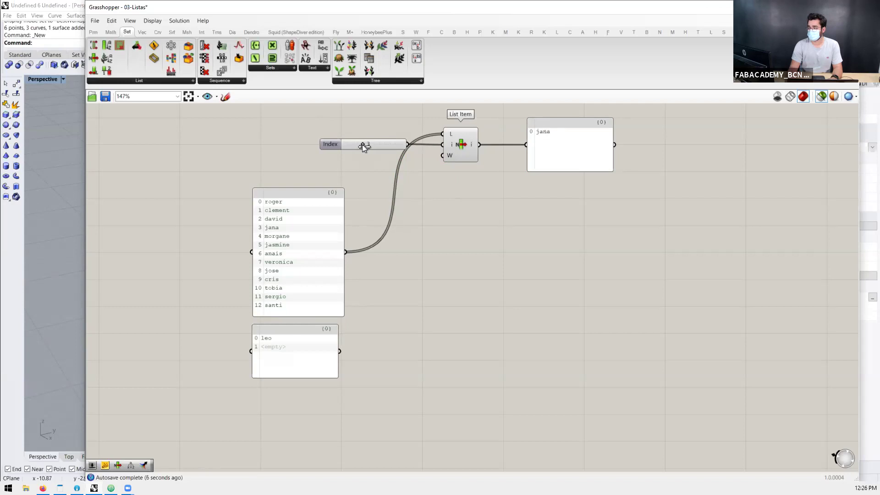
pyautogui.click(458, 139)
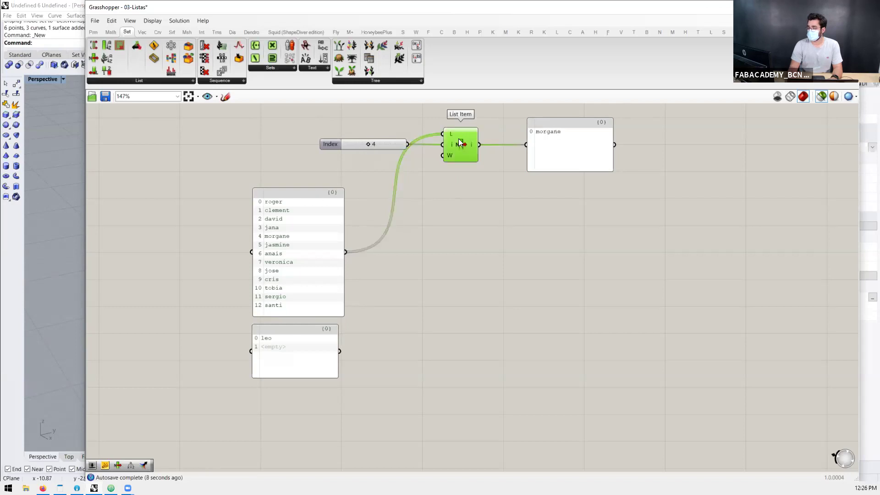
pyautogui.moveTo(552, 139); pyautogui.dragTo(548, 139)
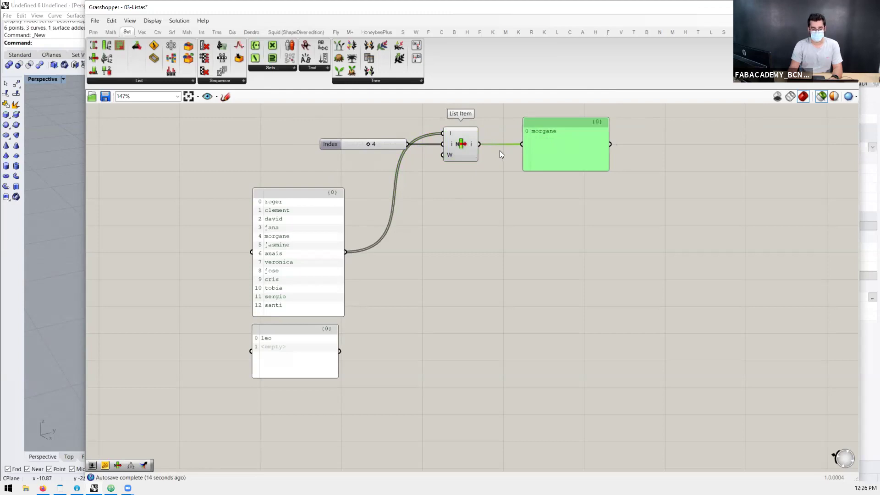
pyautogui.click(467, 141)
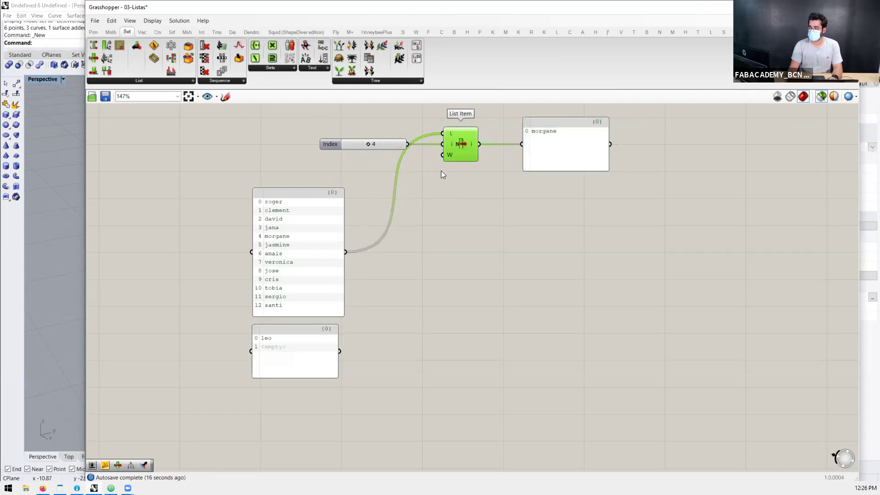
pyautogui.scroll(-2, 428, 138)
pyautogui.scroll(2, 449, 192)
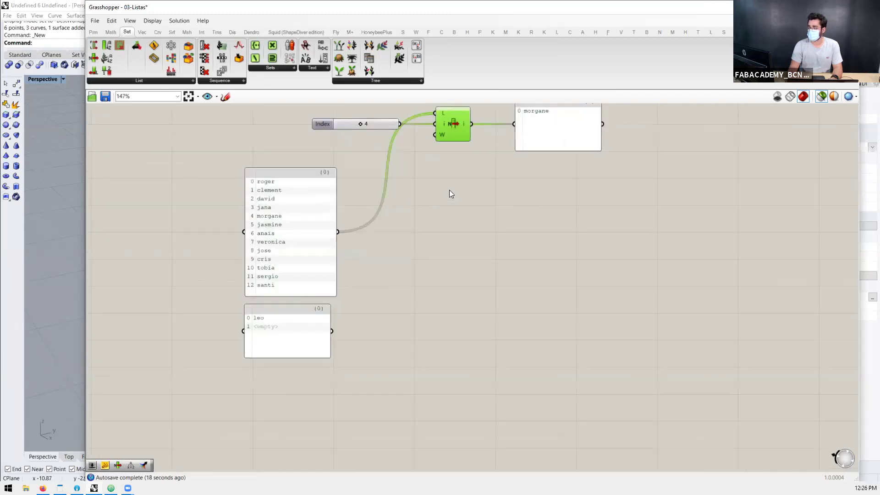
pyautogui.scroll(-1, 395, 224)
pyautogui.doubleClick(438, 217)
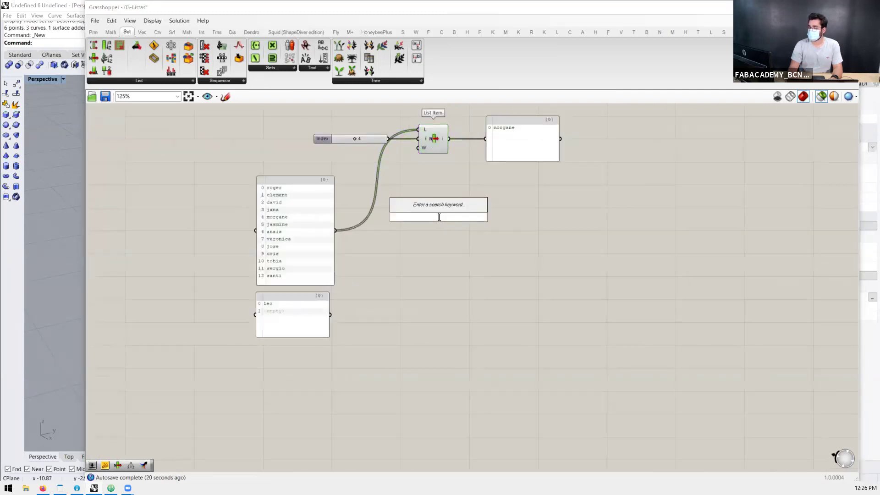
pyautogui.write('dave')
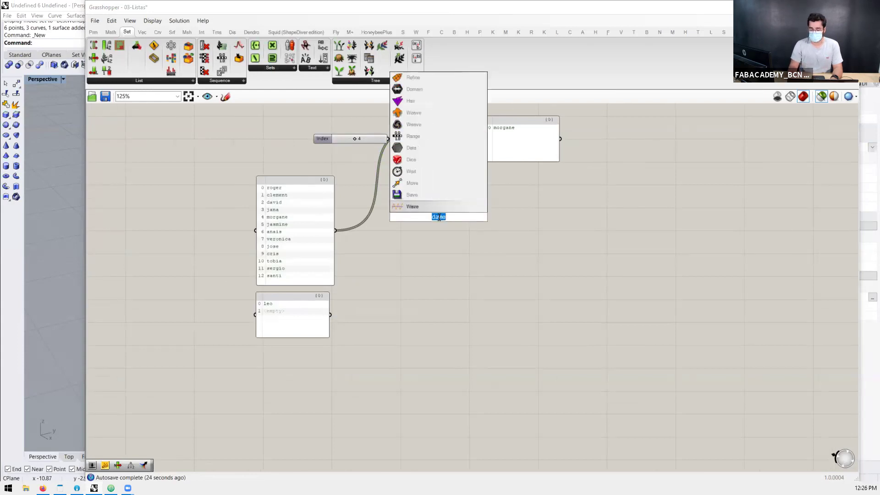
pyautogui.press('BackSpace')
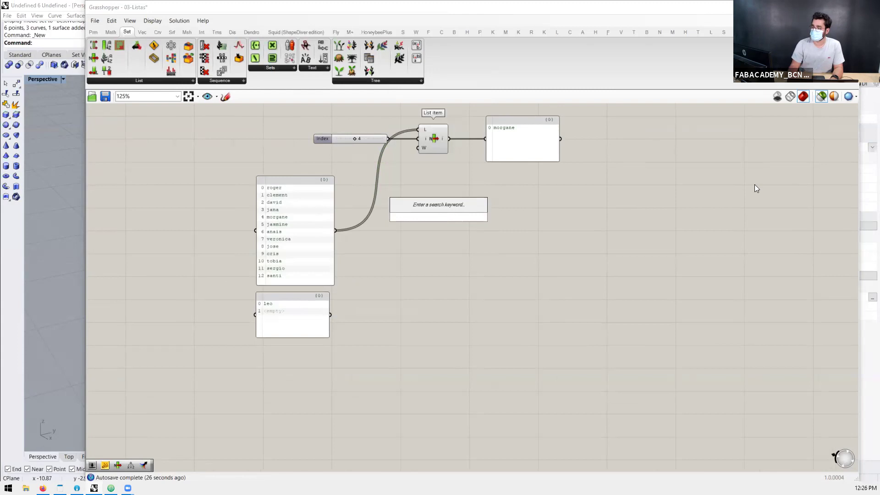
# Step: Add an Insert Items component below List Item and remove the empty second entry from the small name panel
pyautogui.click(162, 81)
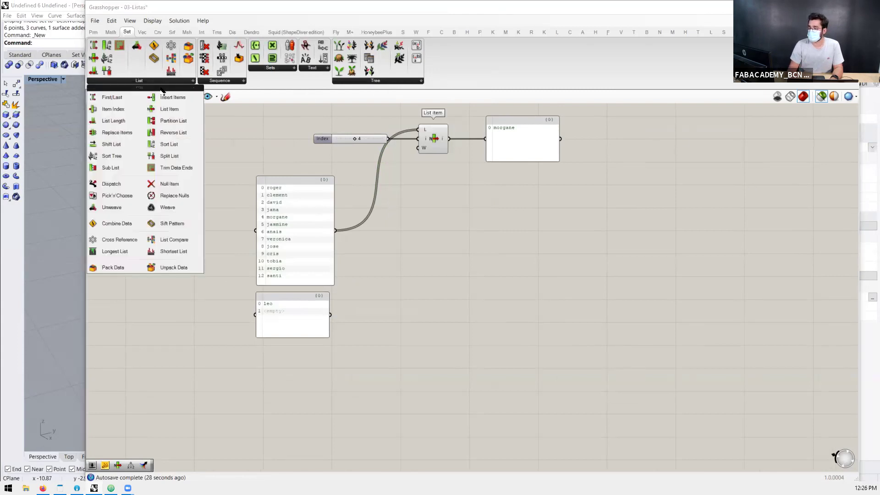
pyautogui.moveTo(172, 97); pyautogui.dragTo(433, 238)
pyautogui.doubleClick(281, 325)
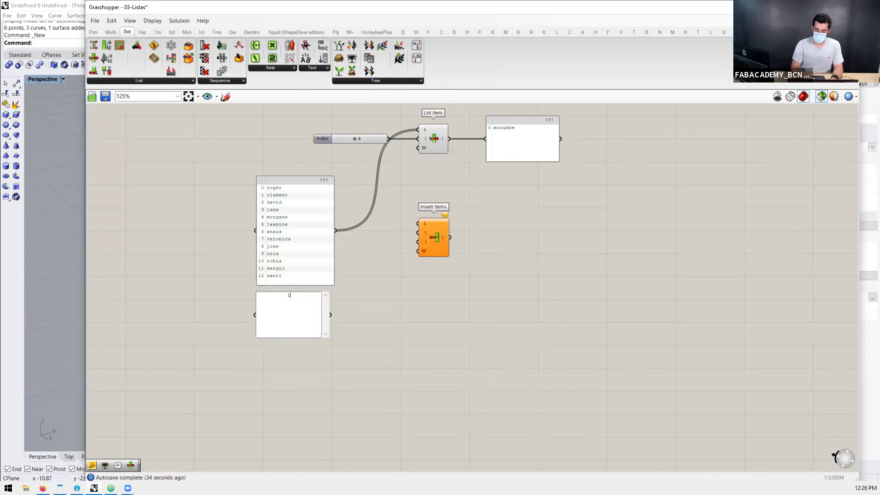
pyautogui.click(363, 308)
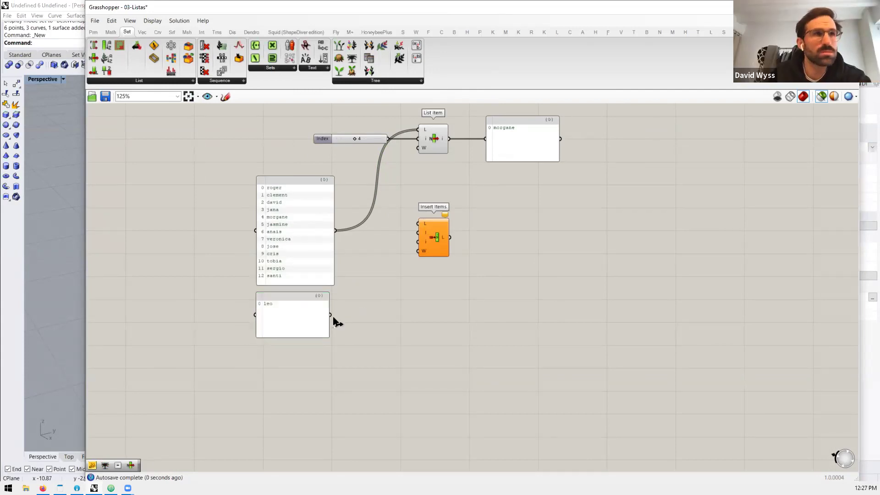
# Step: Connect the long names panel to Insert Items' L input and attach an enlarged text panel to its output
pyautogui.moveTo(335, 229); pyautogui.dragTo(437, 249)
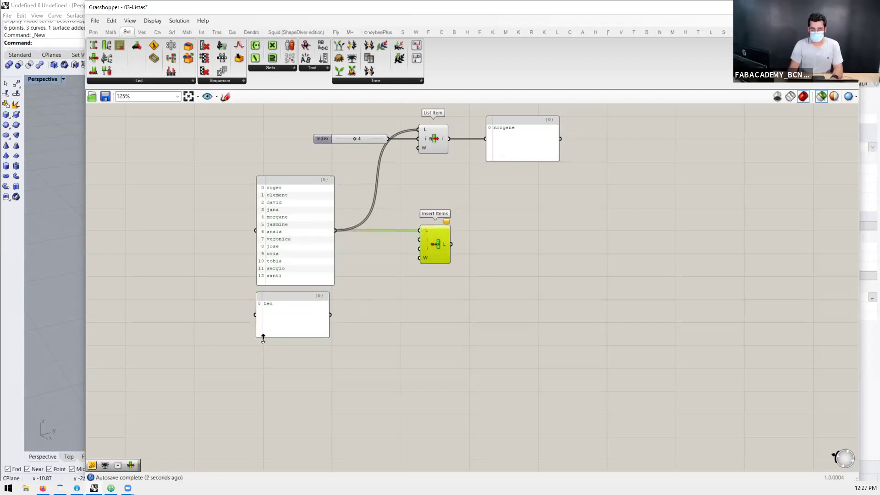
pyautogui.click(503, 243)
pyautogui.doubleClick(503, 243)
pyautogui.write('panel')
pyautogui.press('Return')
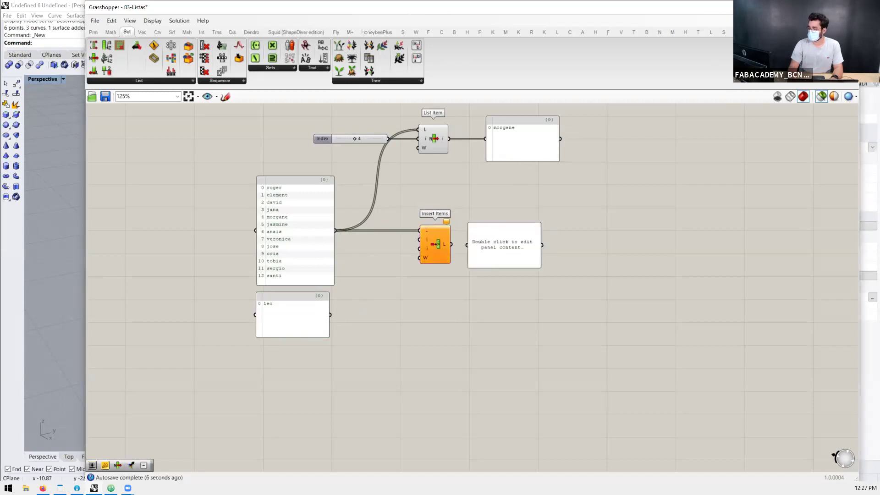
pyautogui.moveTo(451, 245); pyautogui.dragTo(467, 244)
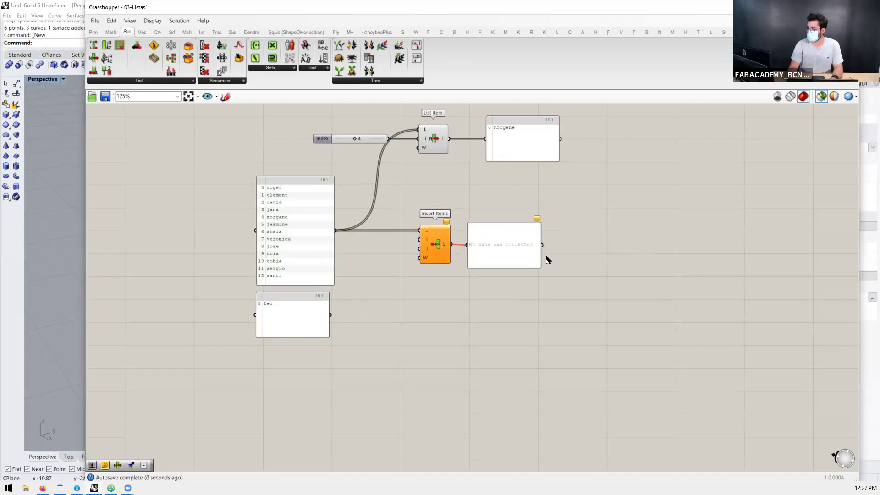
pyautogui.moveTo(554, 289); pyautogui.dragTo(602, 407)
pyautogui.moveTo(591, 292); pyautogui.dragTo(573, 268)
# Step: Connect the small name panel to Insert Items' I input and a new number slider of 0 to its i input
pyautogui.click(334, 314)
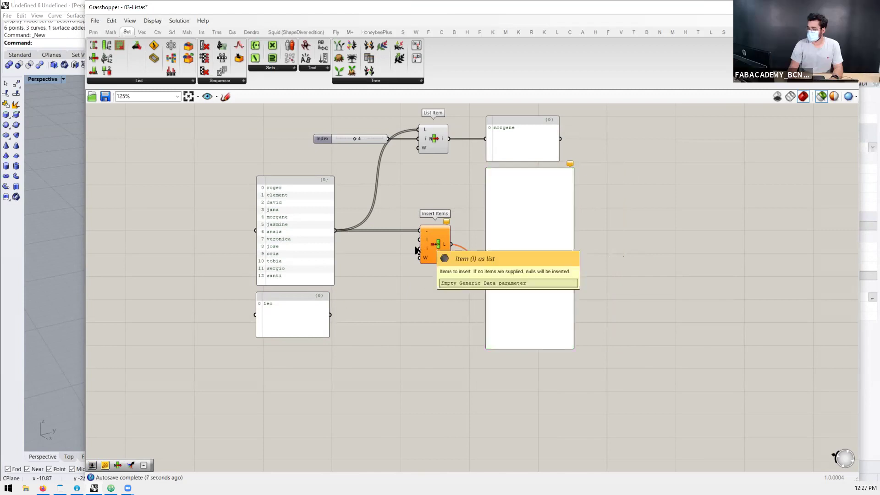
pyautogui.moveTo(327, 316); pyautogui.dragTo(419, 239)
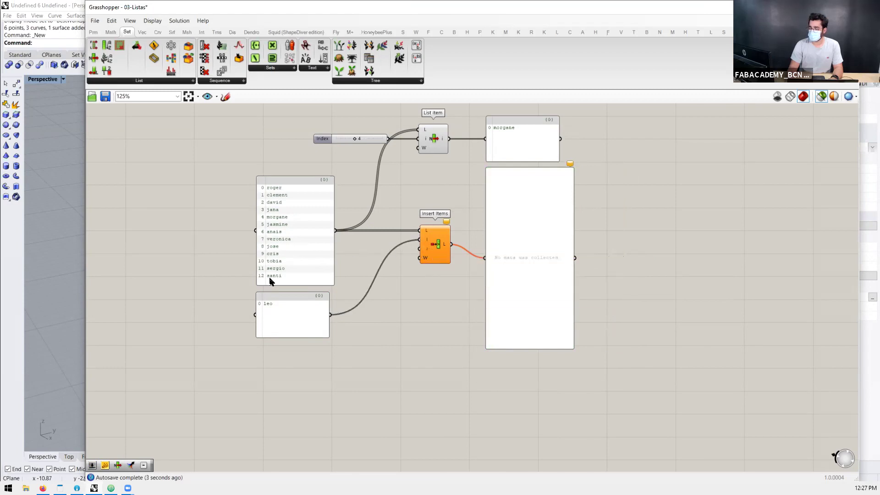
pyautogui.scroll(2, 364, 262)
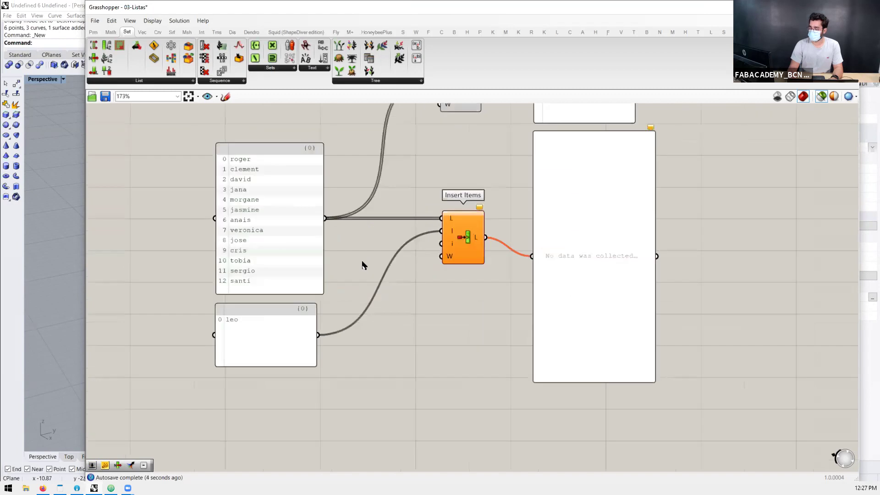
pyautogui.doubleClick(362, 265)
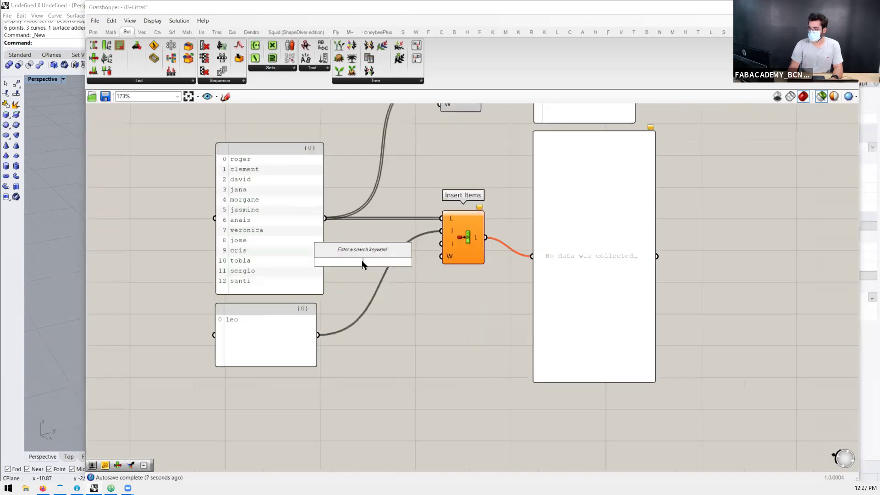
pyautogui.write('0')
pyautogui.press('Return')
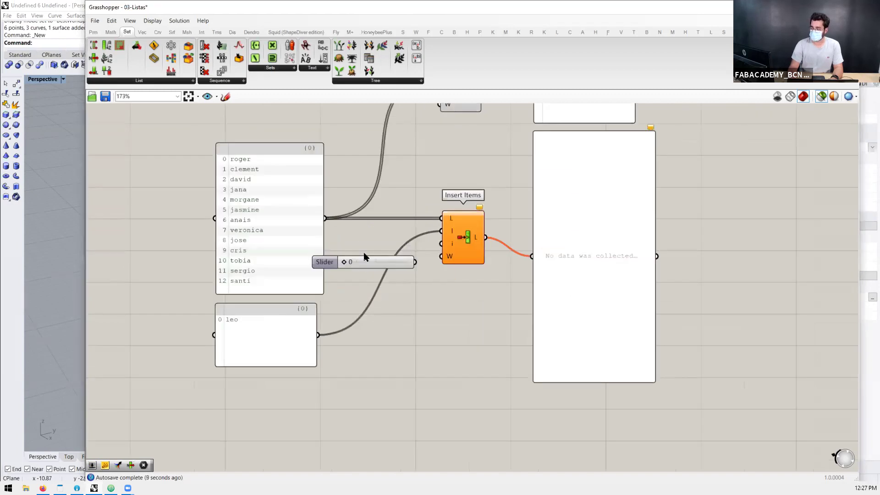
pyautogui.moveTo(415, 261); pyautogui.dragTo(441, 243)
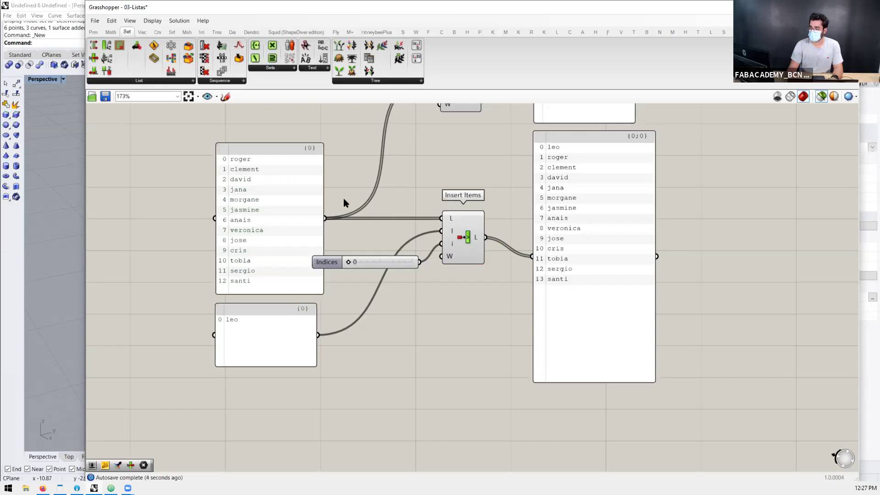
# Step: Set the Indices slider to 1 and move it level with the i input of Insert Items
pyautogui.moveTo(348, 262); pyautogui.dragTo(349, 266)
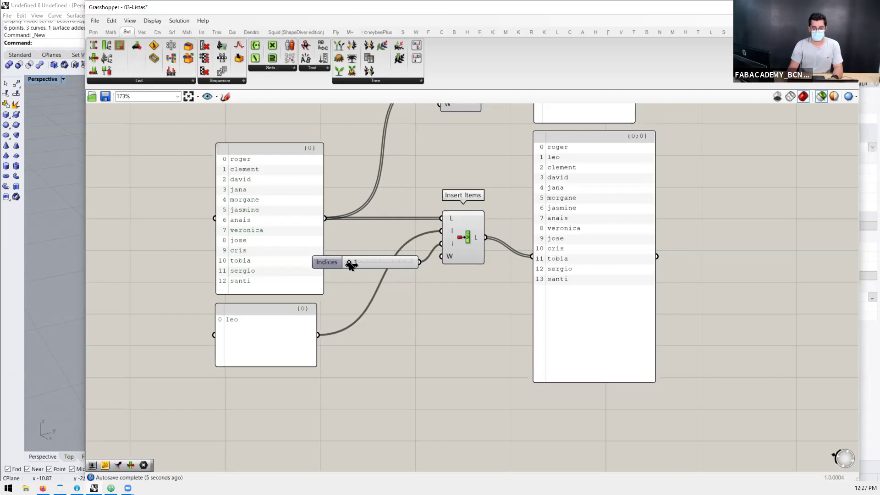
pyautogui.click(467, 235)
pyautogui.moveTo(402, 264); pyautogui.dragTo(400, 247)
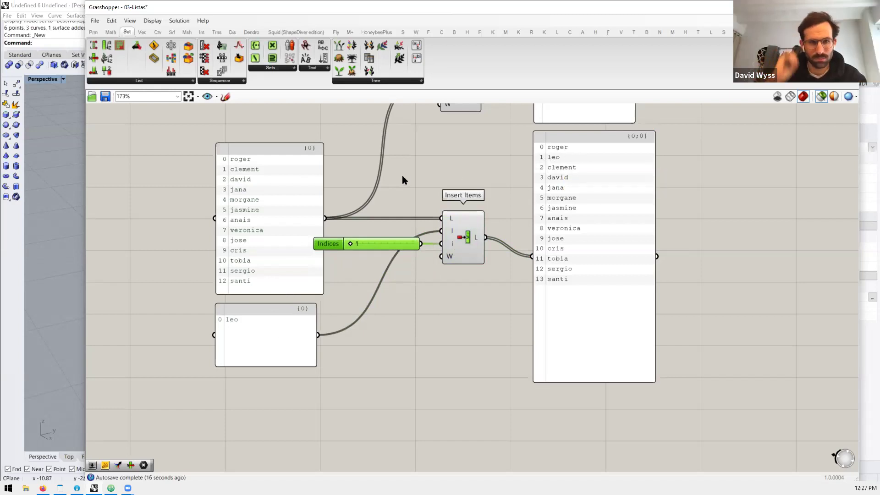
# Step: Add a First/Last component below Insert Items and connect the long names panel to its L input
pyautogui.scroll(-5, 356, 177)
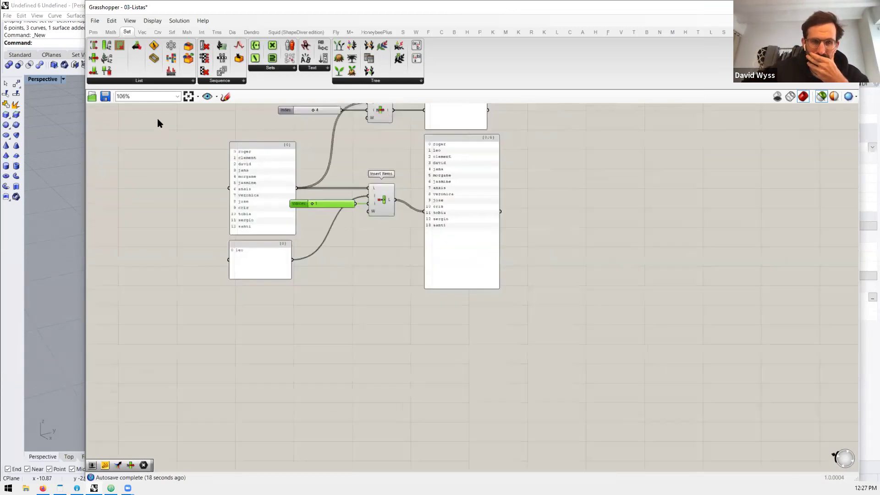
pyautogui.click(141, 83)
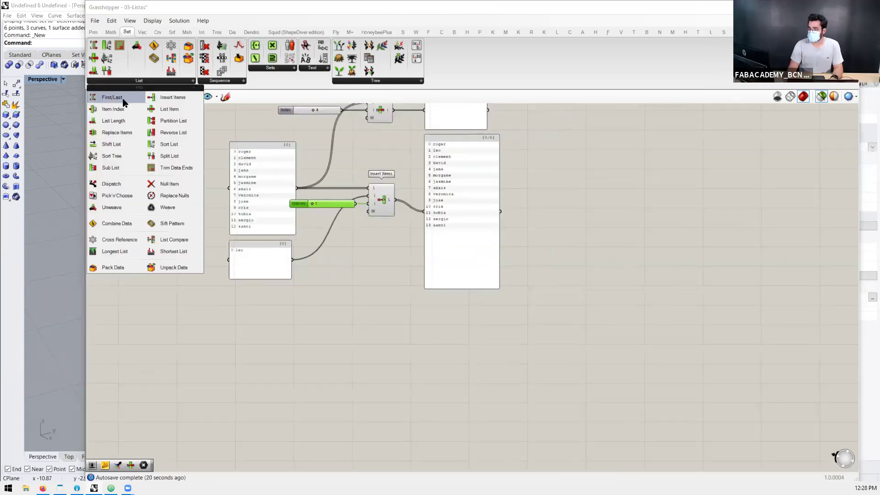
pyautogui.moveTo(123, 101); pyautogui.dragTo(387, 359)
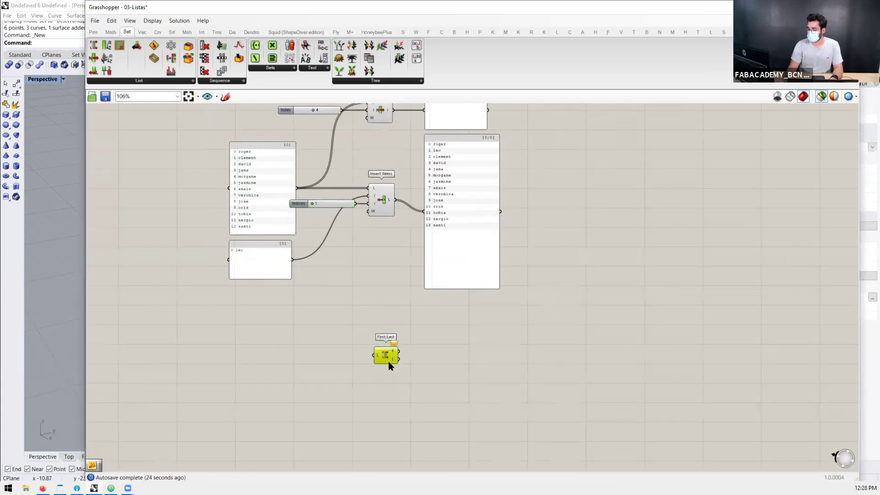
pyautogui.scroll(2, 386, 360)
pyautogui.moveTo(262, 139); pyautogui.dragTo(353, 335)
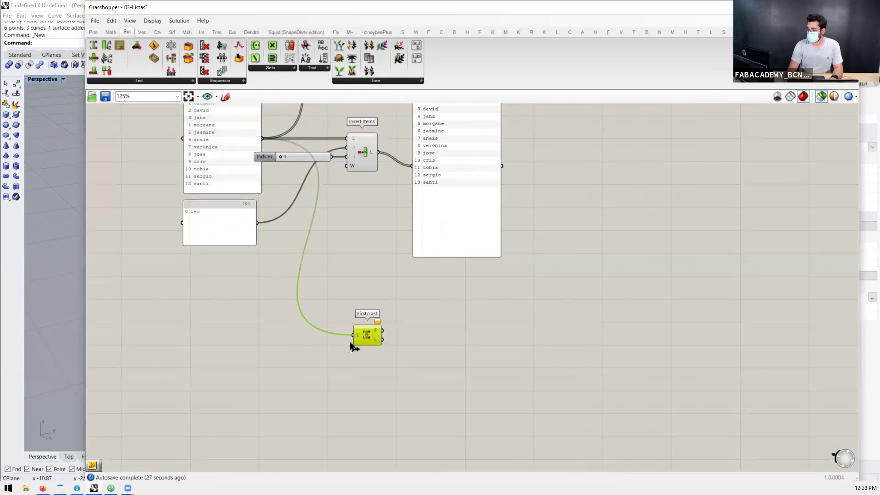
# Step: Add two text panels beside First/Last and connect them to its F and L outputs
pyautogui.doubleClick(447, 320)
pyautogui.write('panel')
pyautogui.press('Return')
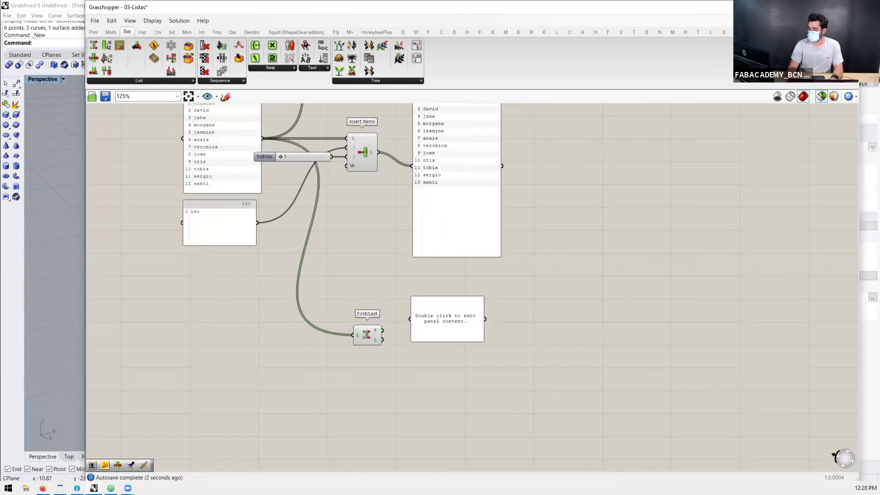
pyautogui.scroll(3, 424, 327)
pyautogui.moveTo(382, 330); pyautogui.dragTo(432, 376)
pyautogui.moveTo(370, 346); pyautogui.dragTo(392, 368)
pyautogui.scroll(-3, 378, 380)
pyautogui.scroll(1, 307, 296)
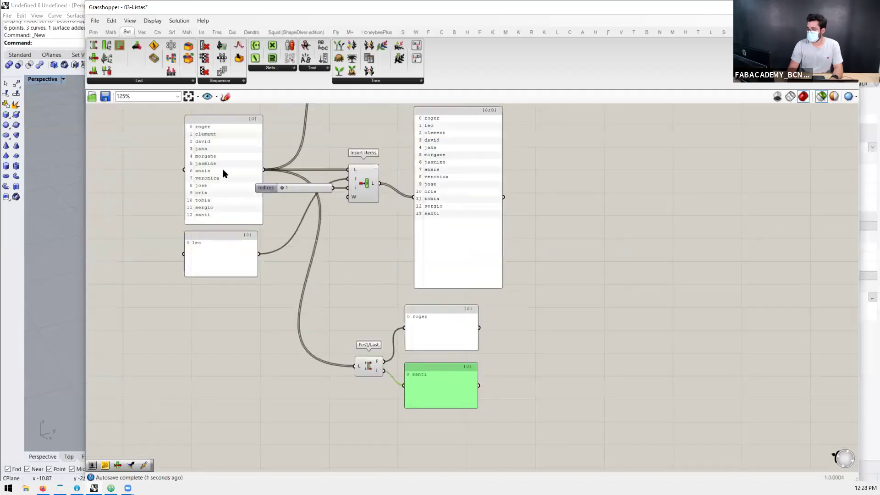
pyautogui.scroll(1, 203, 137)
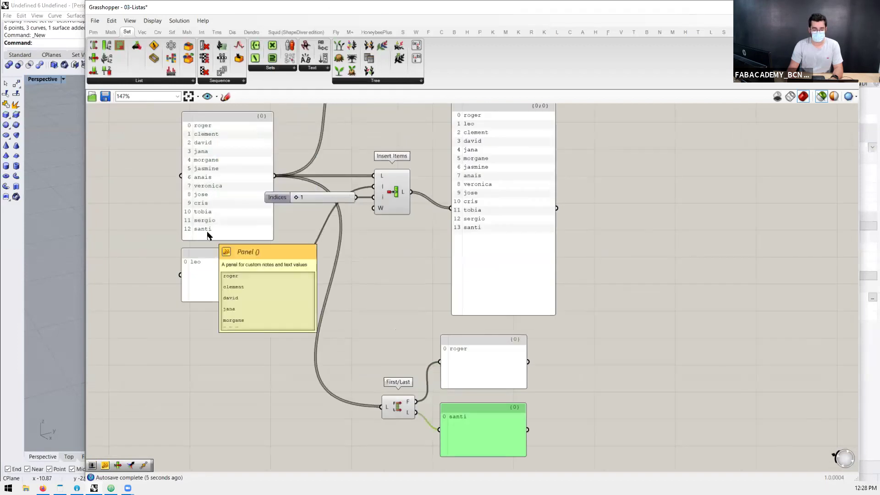
# Step: Add a Replace Items component in the empty canvas area below First/Last
pyautogui.click(145, 81)
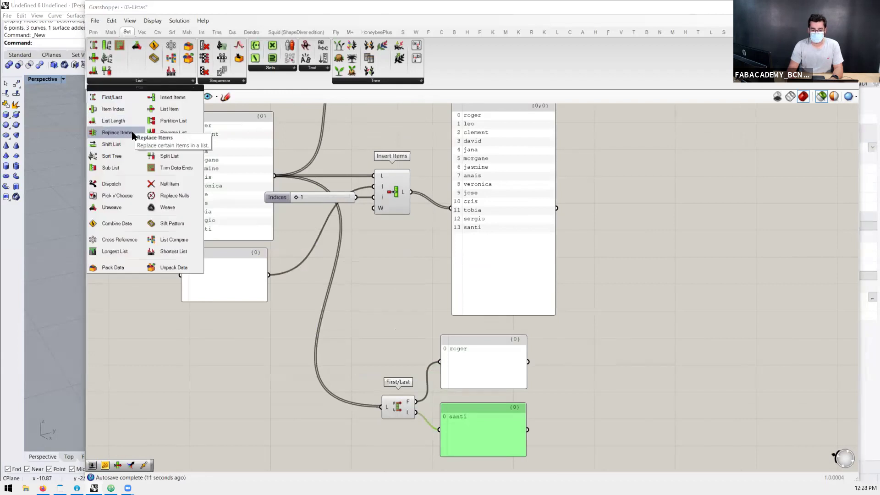
pyautogui.click(117, 133)
pyautogui.scroll(-4, 417, 179)
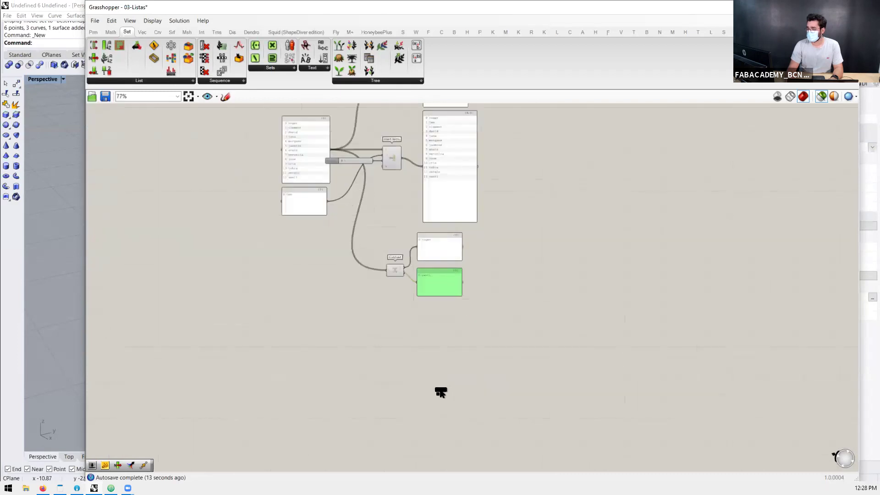
pyautogui.scroll(3, 385, 341)
pyautogui.click(385, 341)
pyautogui.scroll(-4, 380, 367)
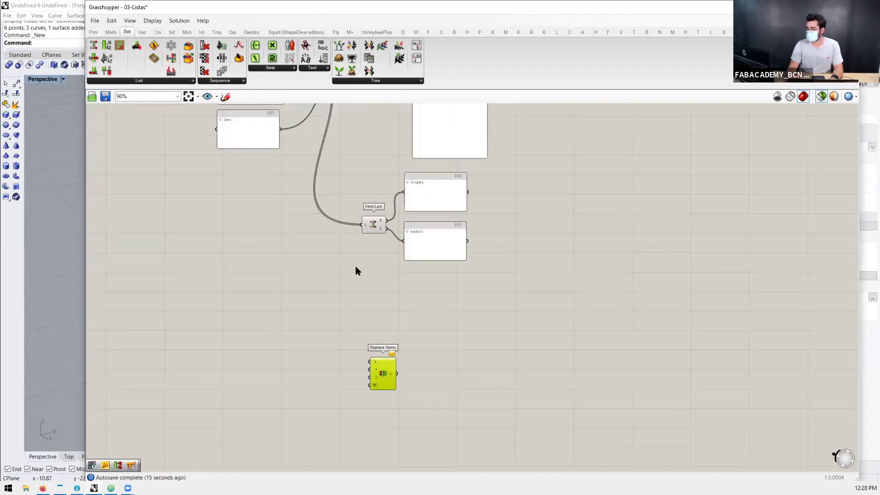
# Step: Place a copy of the long names panel in front of the Replace Items component
pyautogui.scroll(1, 294, 172)
pyautogui.keyDown('alt'); pyautogui.moveTo(296, 169); pyautogui.dragTo(313, 400); pyautogui.keyUp('alt')
pyautogui.scroll(5, 359, 414)
pyautogui.click(408, 344)
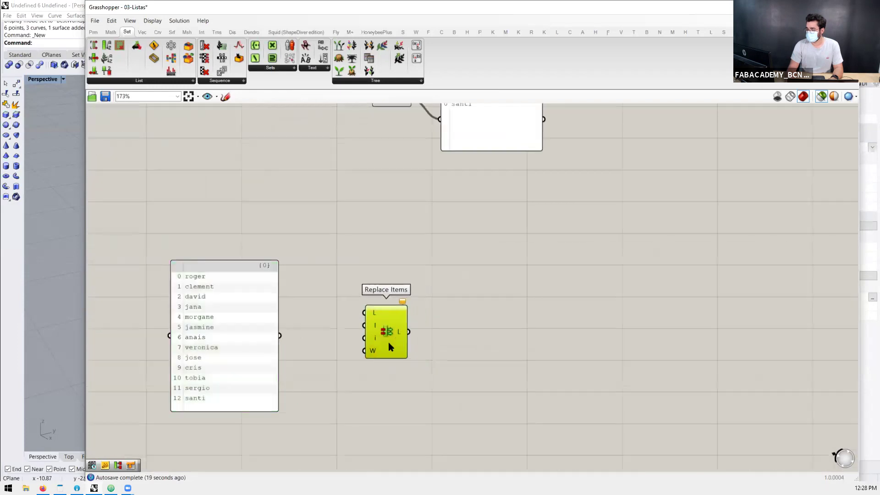
# Step: Add a small text panel containing a single first name below the copied names panel
pyautogui.scroll(2, 371, 312)
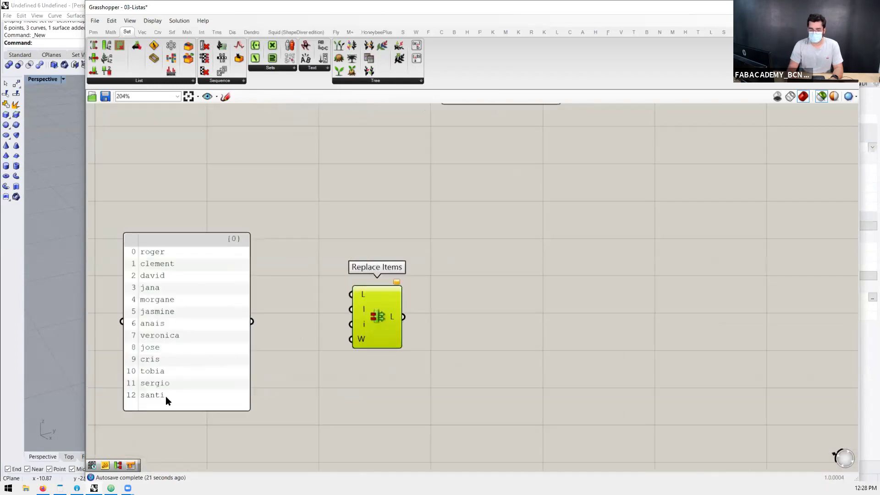
pyautogui.scroll(2, 167, 397)
pyautogui.scroll(-2, 276, 435)
pyautogui.moveTo(276, 435); pyautogui.dragTo(306, 350, button='right')
pyautogui.click(238, 381)
pyautogui.doubleClick(238, 382)
pyautogui.write('//leo')
pyautogui.press('Return')
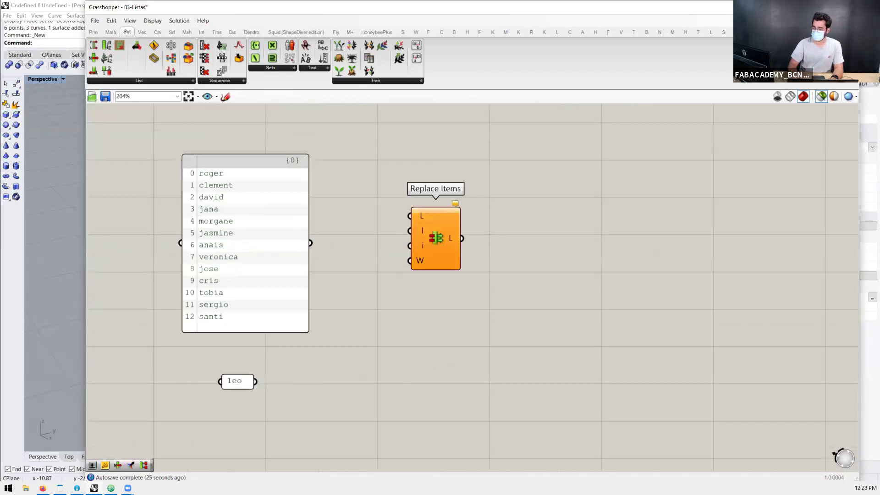
# Step: Connect the names list to L, the single-name panel to I and a new number slider at 12 to i of Replace Items
pyautogui.moveTo(255, 380); pyautogui.dragTo(410, 230)
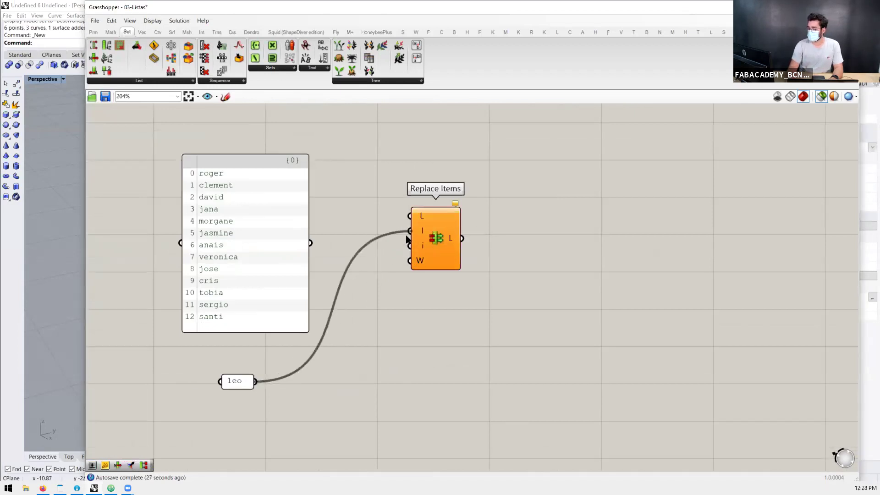
pyautogui.moveTo(311, 243); pyautogui.dragTo(419, 250)
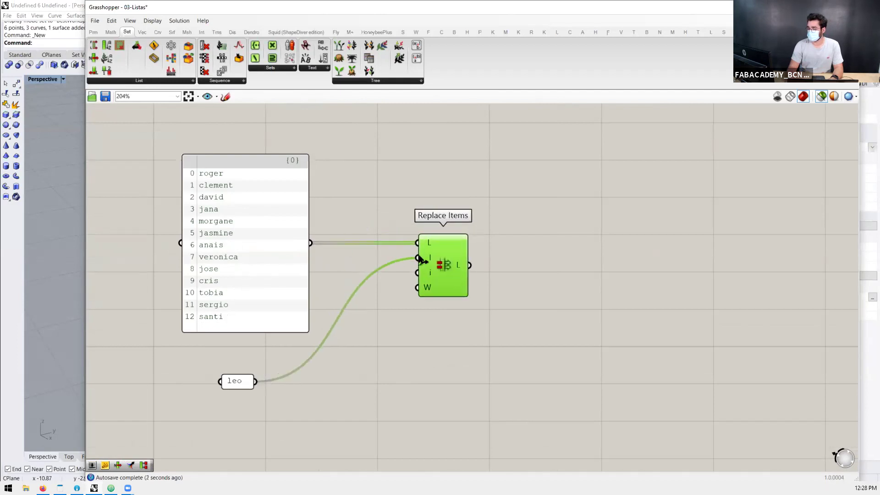
pyautogui.doubleClick(411, 334)
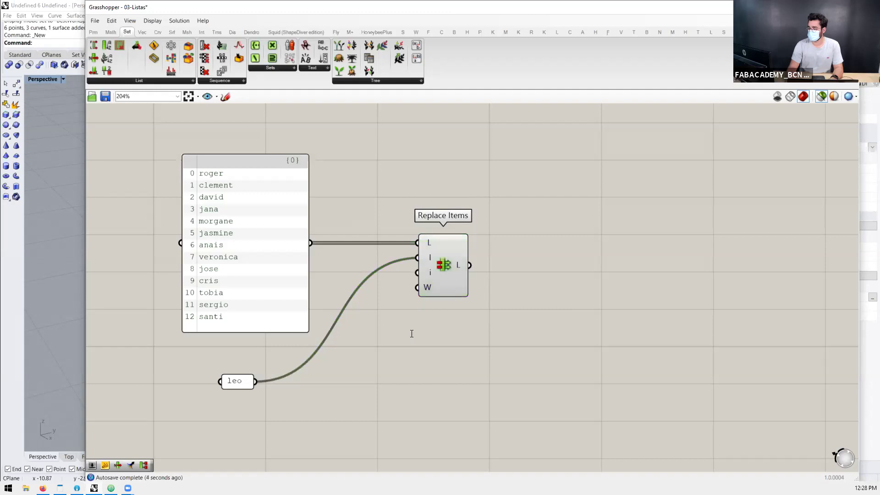
pyautogui.write('slider')
pyautogui.press('Return')
pyautogui.moveTo(479, 334); pyautogui.dragTo(417, 272)
# Step: Add a text panel connected to the Replace Items output and enlarge it to fit the whole list
pyautogui.doubleClick(582, 253)
pyautogui.write('panel')
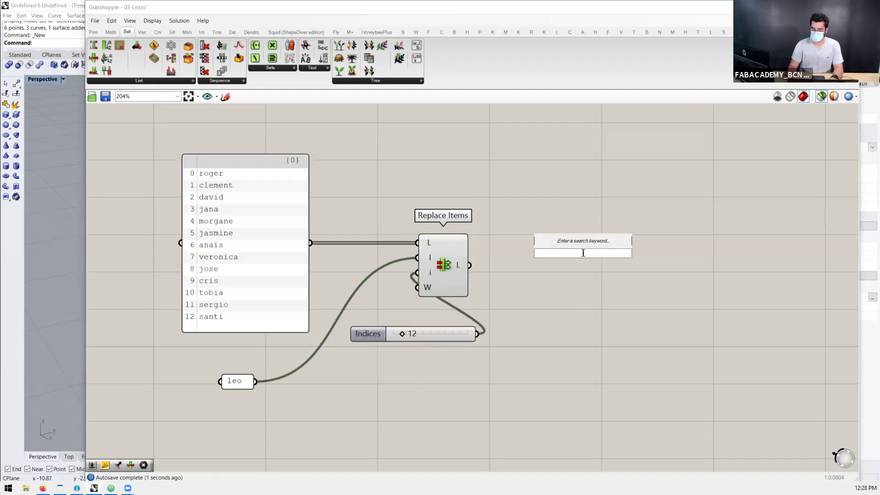
pyautogui.press('Return')
pyautogui.moveTo(511, 264); pyautogui.dragTo(521, 253)
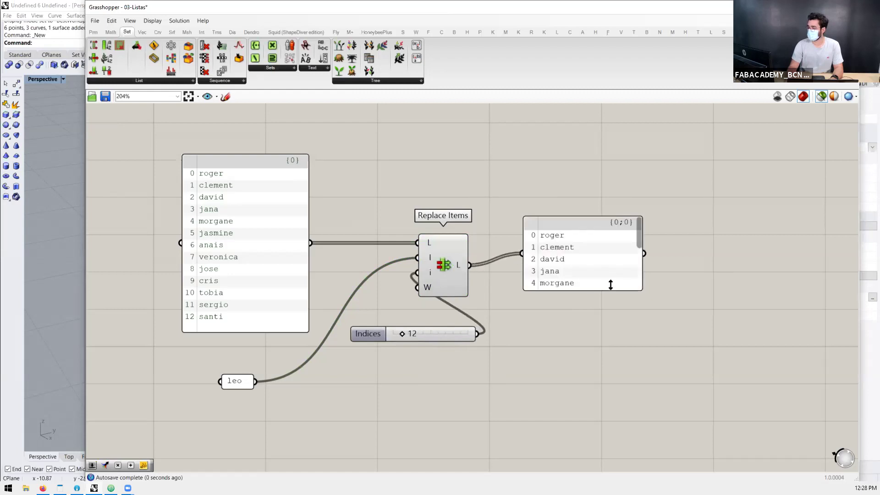
pyautogui.moveTo(642, 289); pyautogui.dragTo(649, 475)
pyautogui.moveTo(613, 363); pyautogui.dragTo(609, 279)
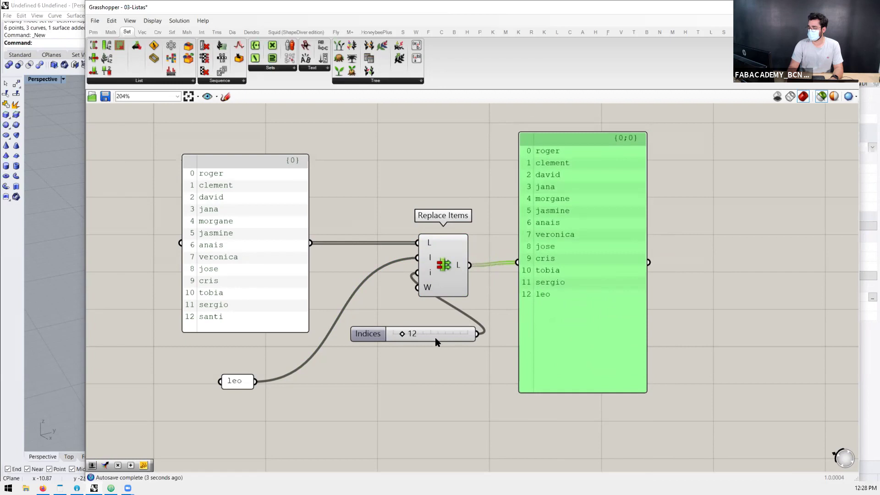
# Step: Move the Indices slider closer to the single-name panel below Replace Items and set it to 9
pyautogui.moveTo(435, 339); pyautogui.dragTo(395, 360)
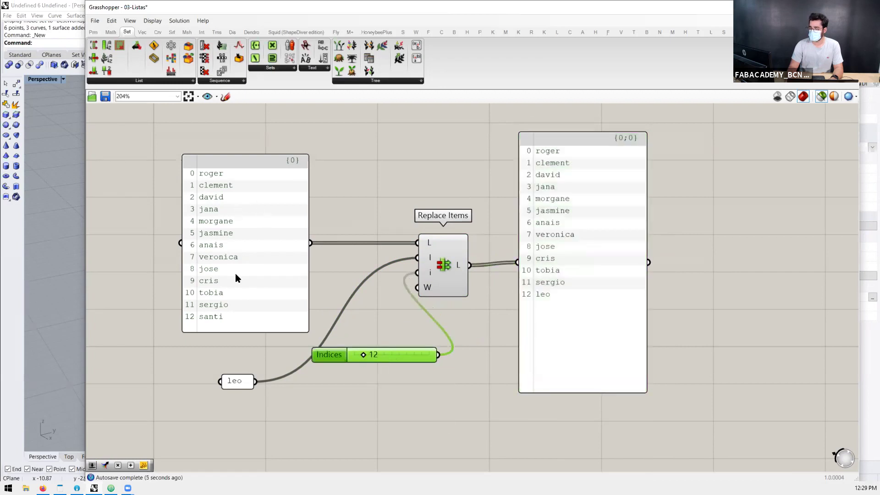
pyautogui.moveTo(362, 359); pyautogui.dragTo(361, 360)
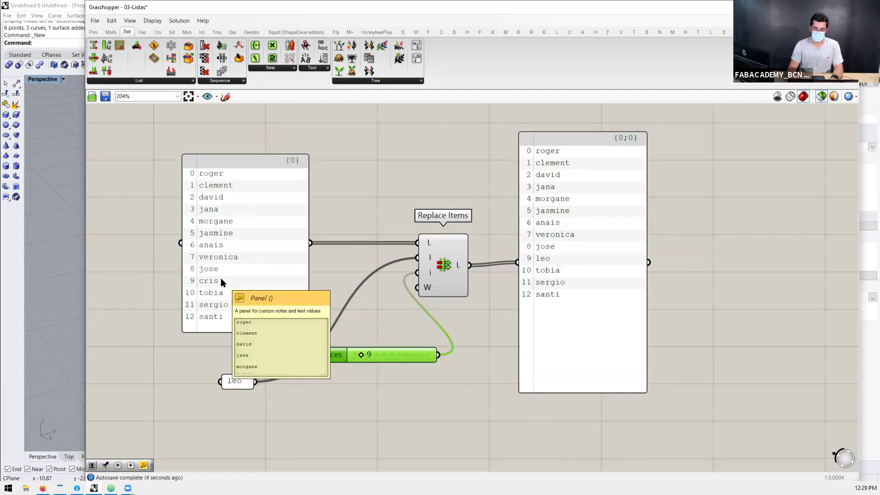
pyautogui.scroll(-3, 384, 176)
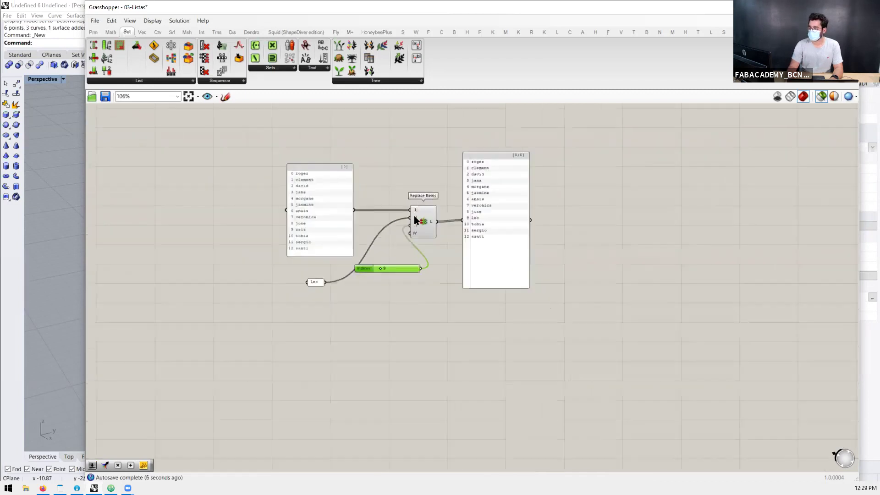
pyautogui.scroll(2, 387, 327)
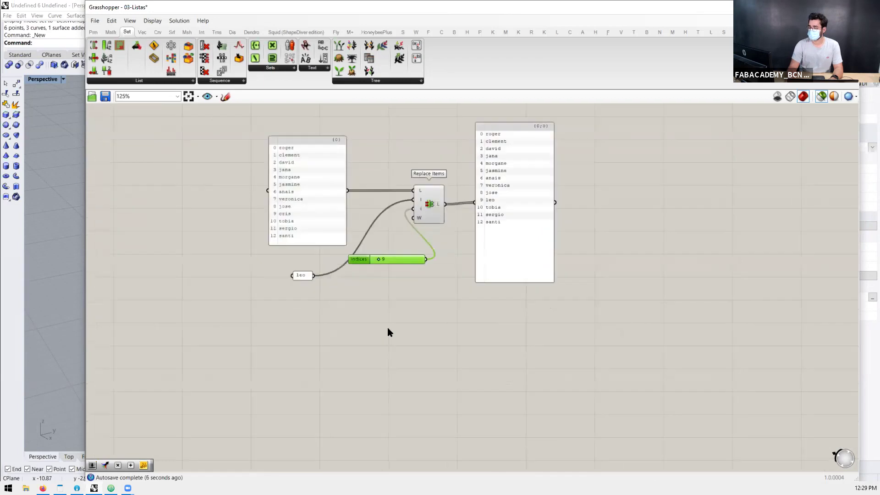
# Step: Look through the available List components and review the List Item, Insert Items and First/Last groups on the canvas
pyautogui.click(148, 82)
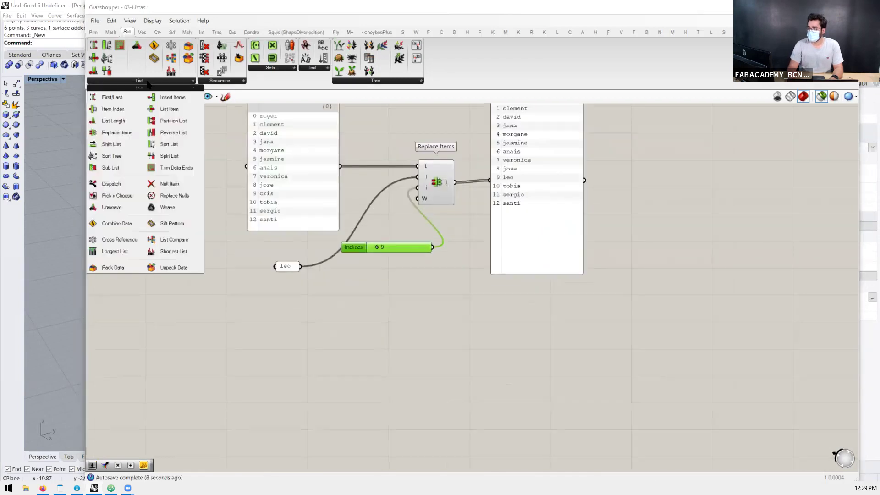
pyautogui.click(127, 146)
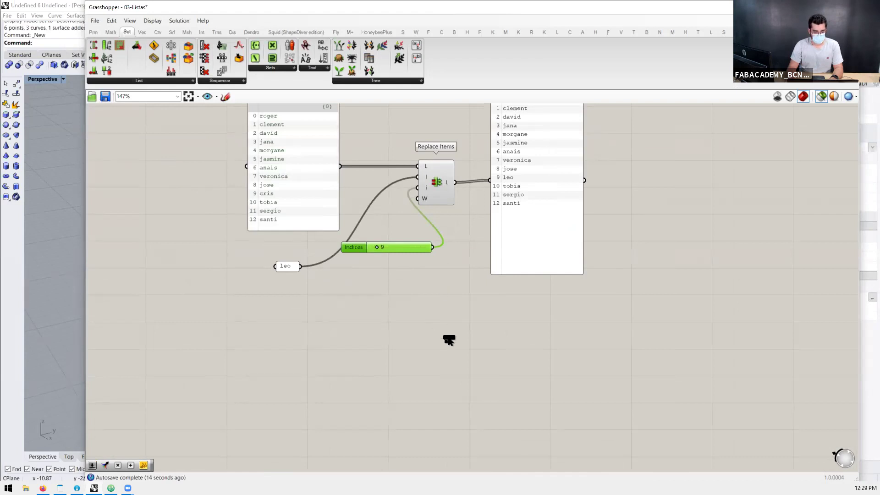
pyautogui.scroll(-7, 447, 336)
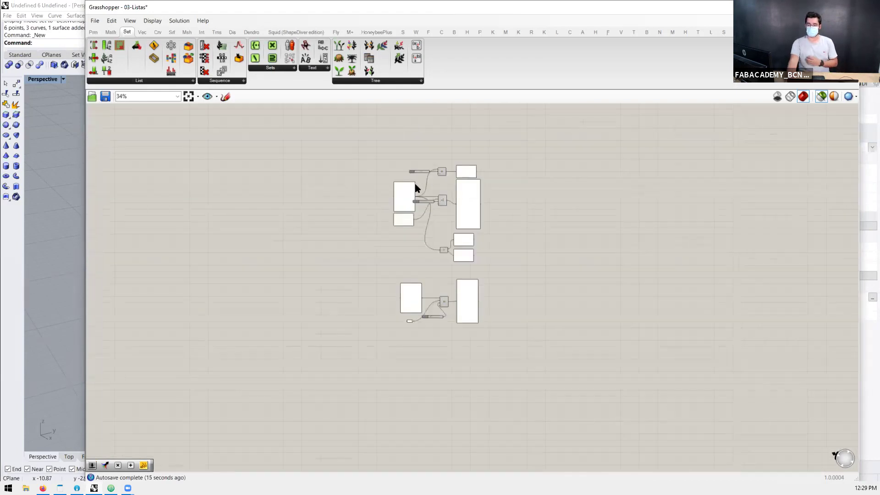
pyautogui.scroll(2, 414, 184)
pyautogui.scroll(4, 439, 161)
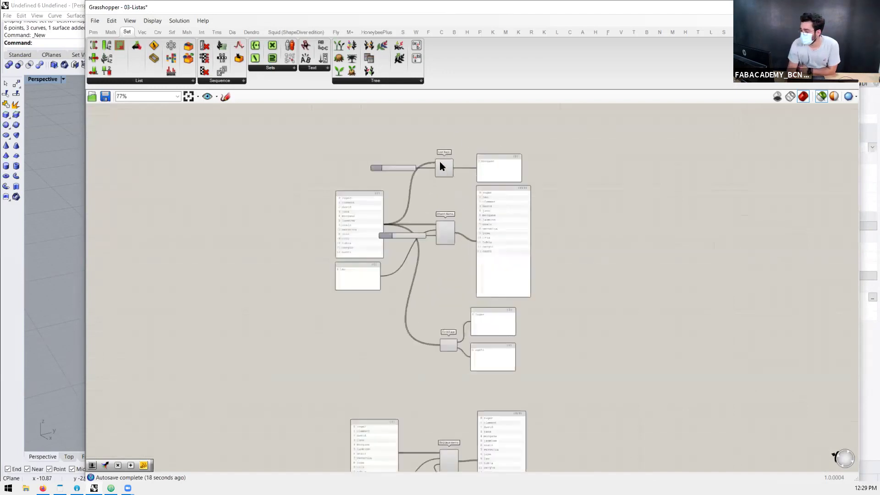
pyautogui.scroll(2, 412, 155)
pyautogui.scroll(-2, 410, 188)
pyautogui.scroll(2, 408, 246)
pyautogui.moveTo(414, 202); pyautogui.dragTo(416, 180, button='right')
pyautogui.scroll(-2, 427, 165)
# Step: Move the Insert Items component, its Indices slider and its output panel together slightly farther from the names panels
pyautogui.moveTo(617, 204); pyautogui.dragTo(375, 293)
pyautogui.moveTo(417, 239); pyautogui.dragTo(442, 239)
pyautogui.click(428, 284)
pyautogui.click(309, 224)
# Step: Add a Series component in the empty canvas area to the left of the names panels
pyautogui.scroll(3, 309, 224)
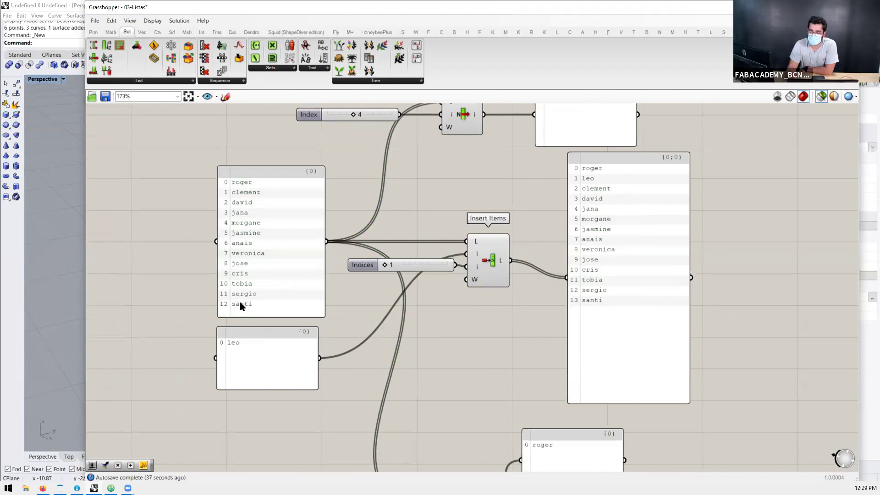
pyautogui.scroll(-3, 349, 237)
pyautogui.scroll(2, 236, 251)
pyautogui.scroll(2, 235, 250)
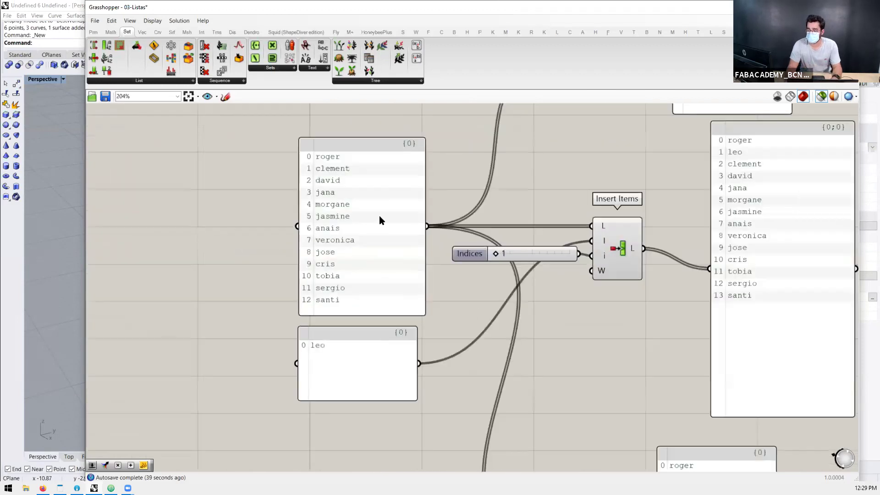
pyautogui.scroll(-4, 273, 232)
pyautogui.scroll(2, 208, 234)
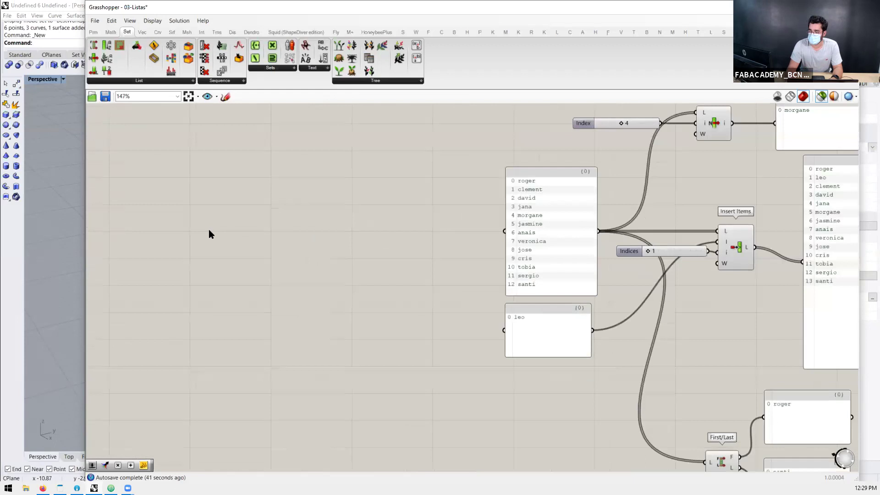
pyautogui.doubleClick(208, 231)
pyautogui.write('series')
pyautogui.press('Return')
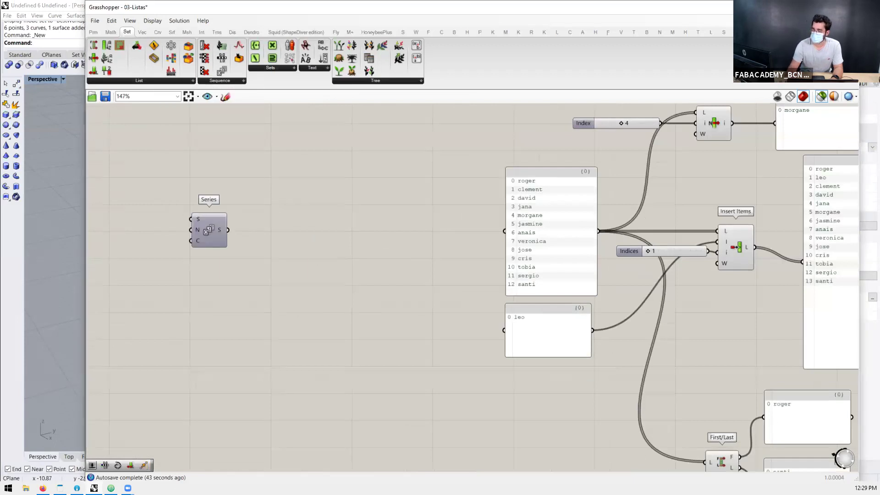
# Step: Place an enlarged text panel beside the Series component, connected to its S output
pyautogui.doubleClick(280, 226)
pyautogui.write('panel')
pyautogui.press('Return')
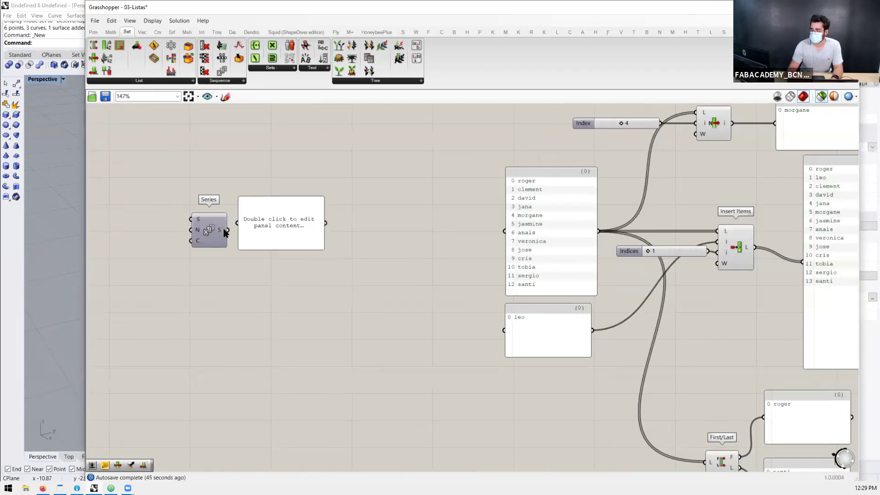
pyautogui.moveTo(227, 230); pyautogui.dragTo(237, 223)
pyautogui.moveTo(324, 249); pyautogui.dragTo(370, 376)
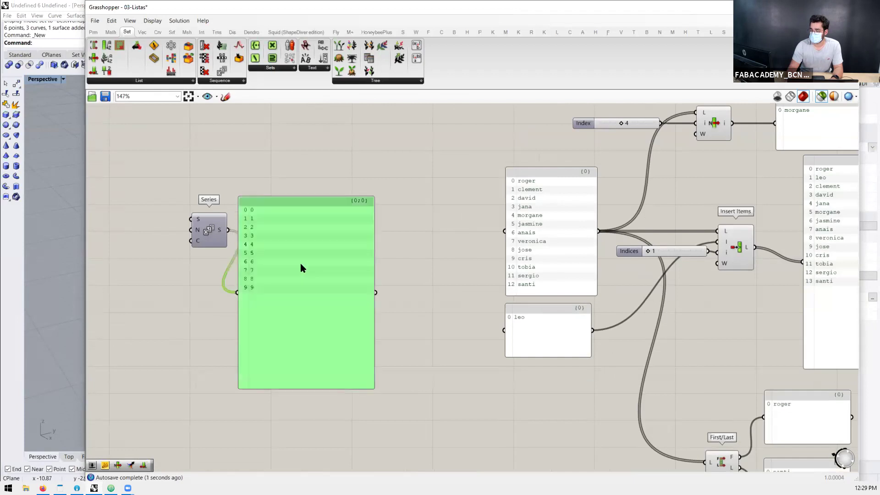
pyautogui.moveTo(301, 266); pyautogui.dragTo(319, 251)
# Step: Compare the index numbers and values in the Series panel with those in the long names panel
pyautogui.click(545, 224)
pyautogui.scroll(1, 546, 224)
pyautogui.scroll(1, 545, 224)
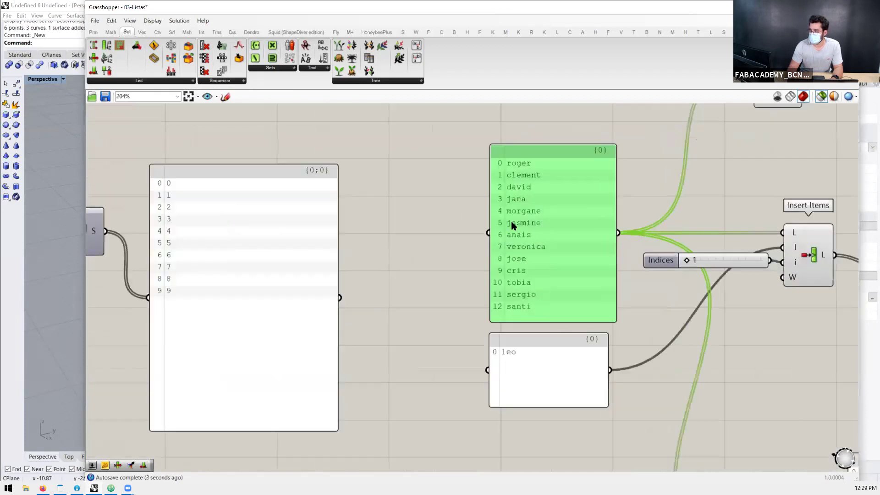
pyautogui.click(211, 230)
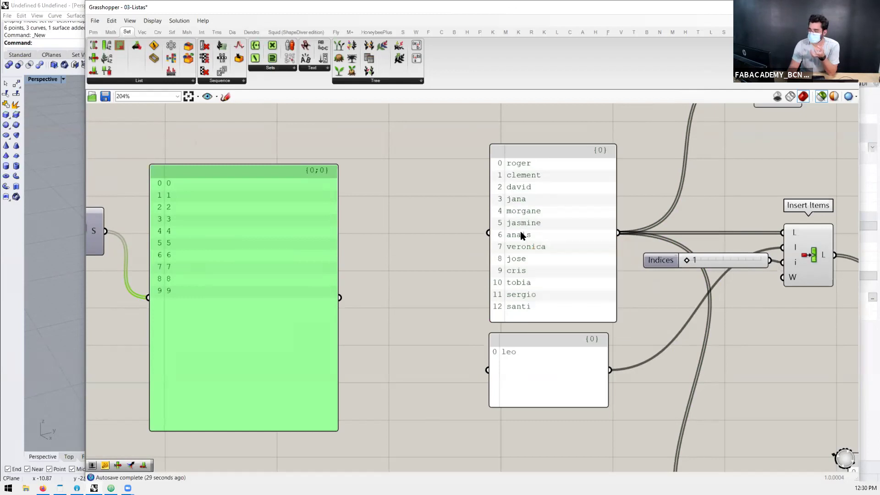
pyautogui.scroll(-3, 521, 234)
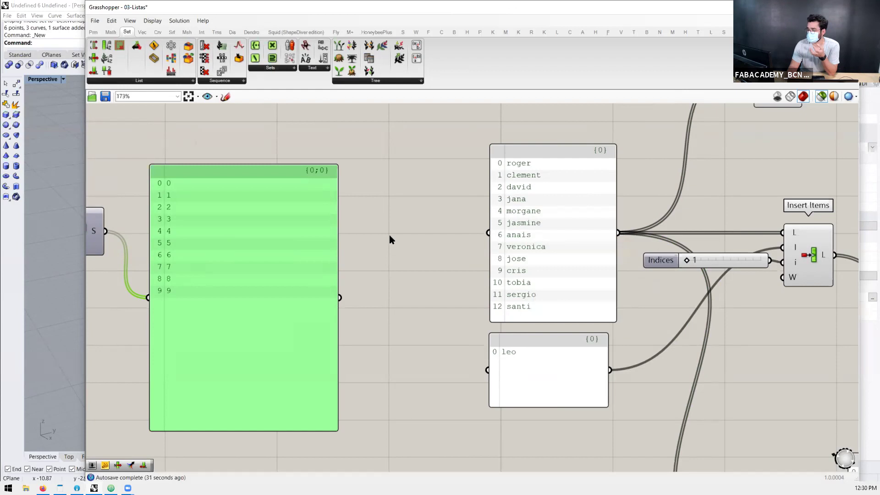
pyautogui.scroll(5, 462, 230)
pyautogui.scroll(-2, 371, 210)
pyautogui.scroll(1, 403, 197)
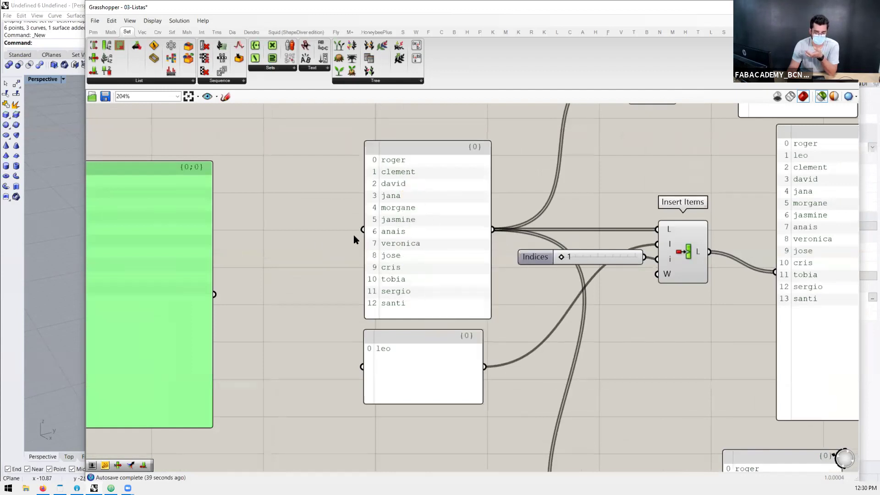
pyautogui.scroll(-2, 355, 236)
pyautogui.scroll(2, 465, 240)
pyautogui.scroll(2, 281, 238)
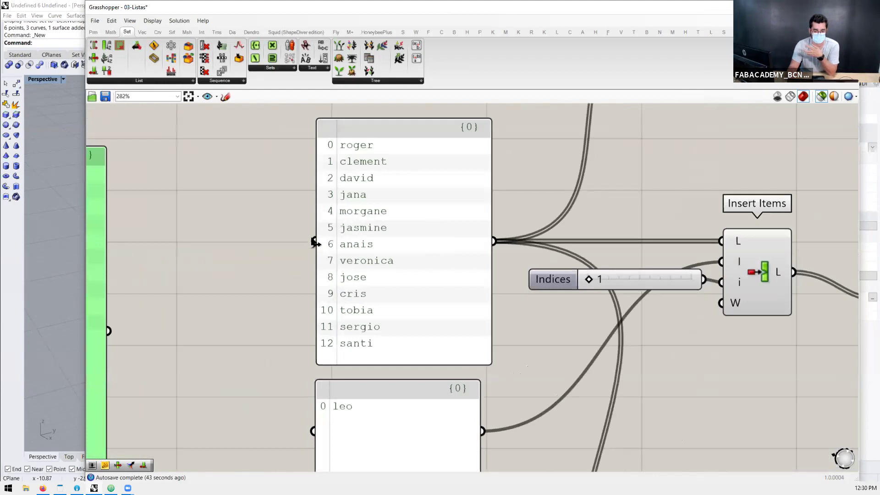
pyautogui.scroll(-4, 236, 261)
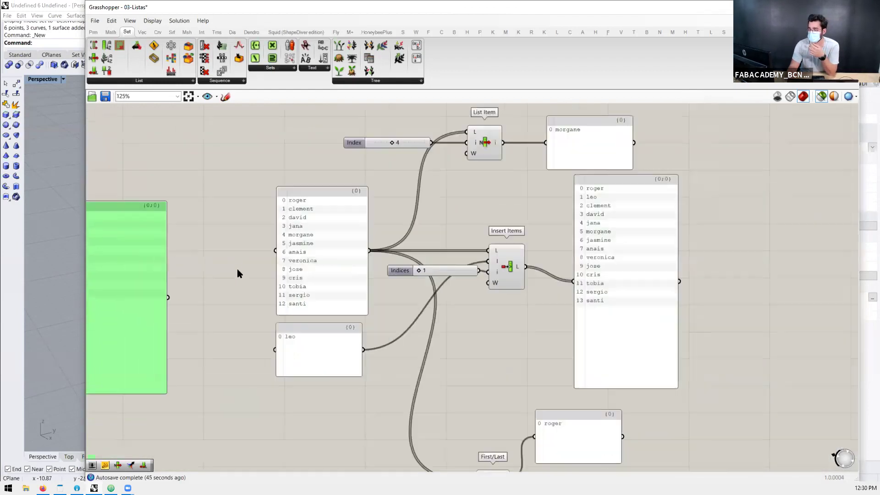
pyautogui.scroll(3, 396, 214)
# Step: Shift the Insert Items output panel towards its component, and move List Item and its output panel farther from the Index slider
pyautogui.moveTo(547, 215); pyautogui.dragTo(516, 211)
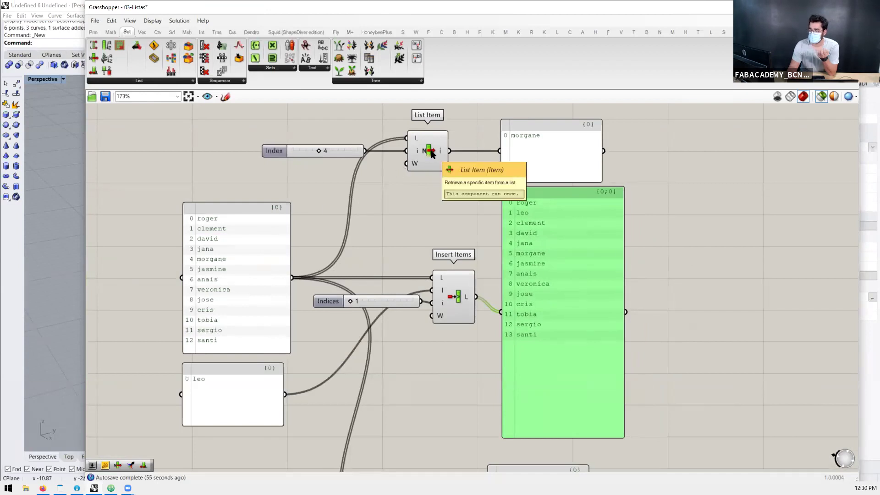
pyautogui.moveTo(430, 153); pyautogui.dragTo(449, 152)
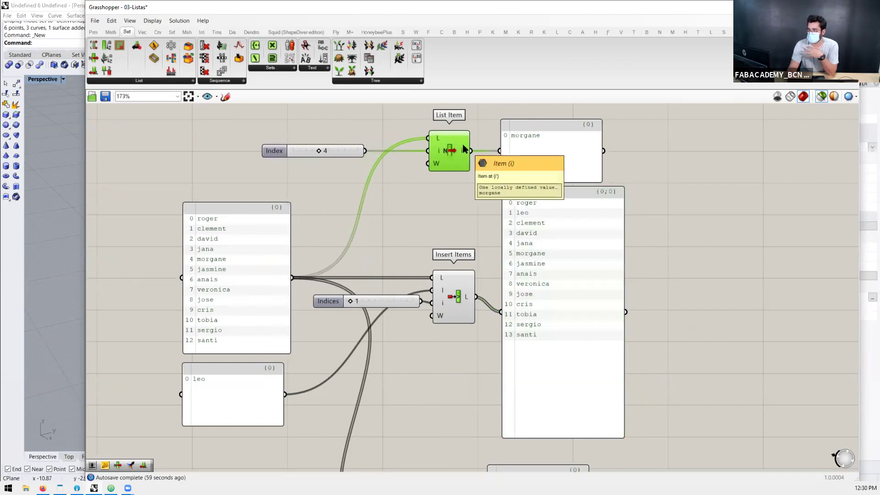
pyautogui.moveTo(530, 147); pyautogui.dragTo(538, 146)
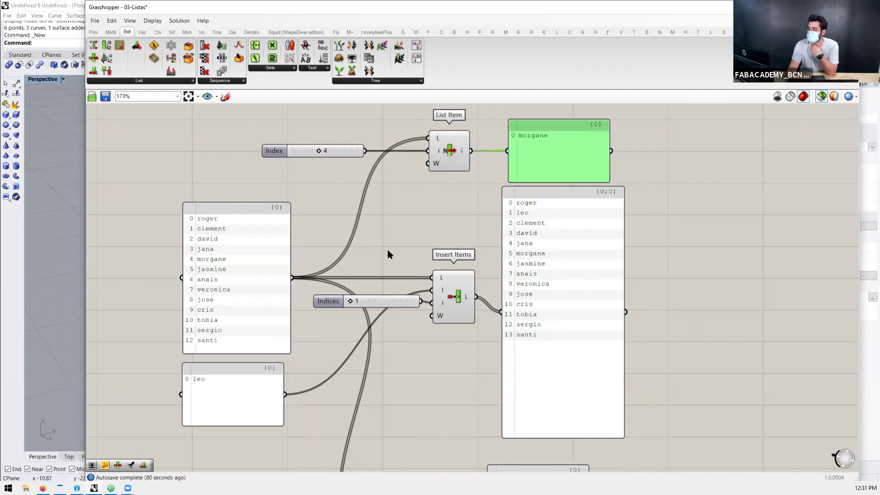
# Step: Move Insert Items together with its Indices slider so the component lines up with its output panel
pyautogui.scroll(-1, 346, 231)
pyautogui.scroll(2, 489, 294)
pyautogui.moveTo(410, 353); pyautogui.dragTo(333, 267)
pyautogui.moveTo(426, 291); pyautogui.dragTo(420, 309)
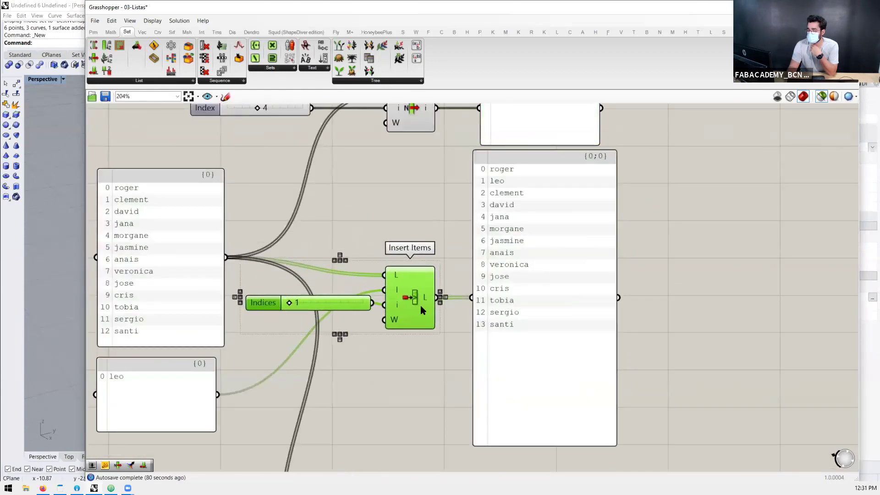
pyautogui.click(356, 240)
# Step: Examine how the long names panel feeds the List Item and Insert Items components and what each one outputs
pyautogui.scroll(-2, 308, 288)
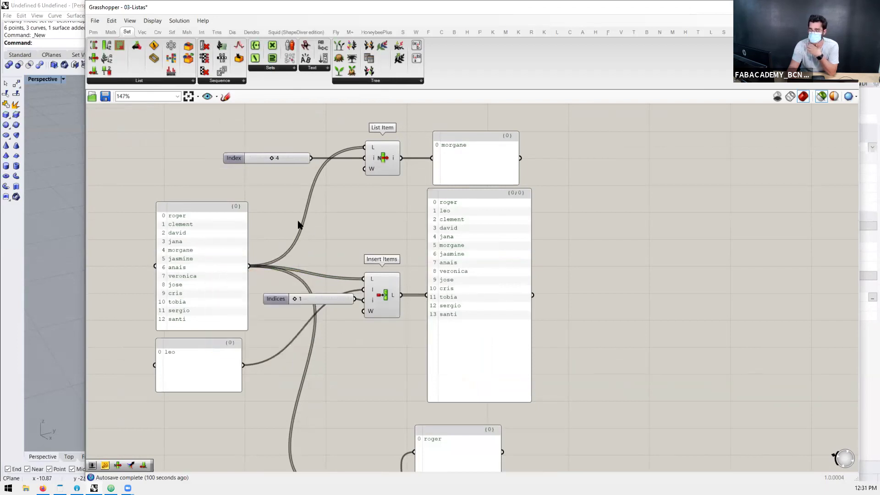
pyautogui.scroll(-2, 297, 221)
pyautogui.scroll(3, 394, 267)
pyautogui.scroll(-3, 355, 253)
pyautogui.scroll(3, 341, 239)
pyautogui.scroll(-1, 300, 234)
pyautogui.scroll(1, 288, 238)
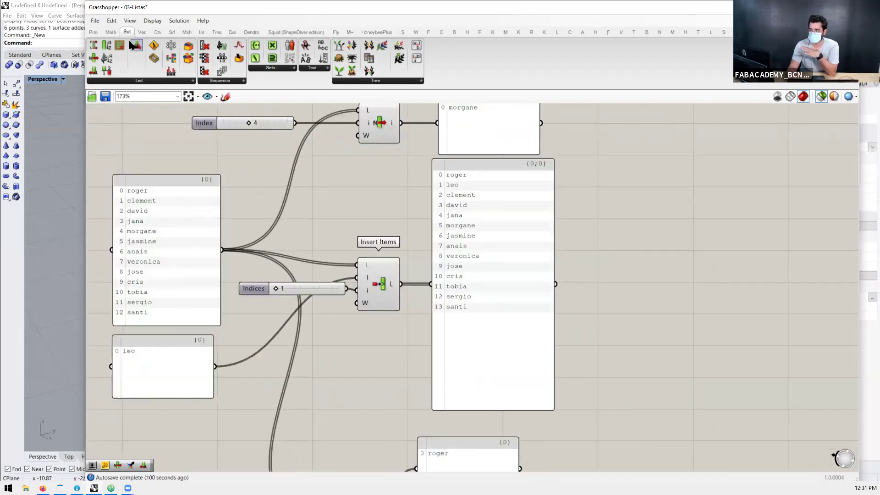
pyautogui.click(113, 81)
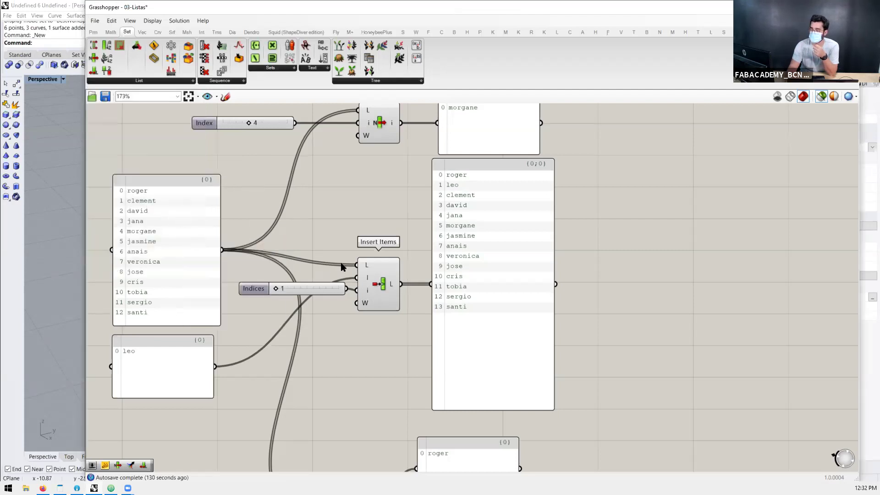
pyautogui.scroll(-1, 353, 167)
pyautogui.scroll(2, 358, 137)
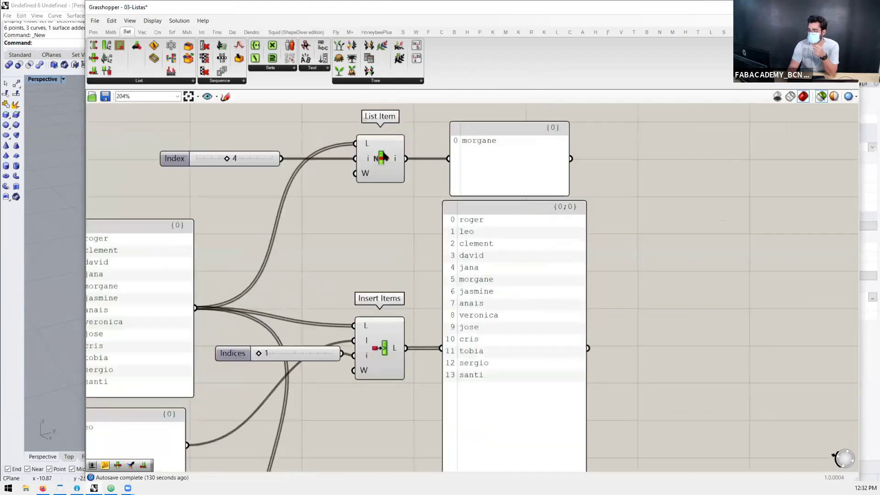
pyautogui.click(382, 157)
pyautogui.scroll(-1, 341, 172)
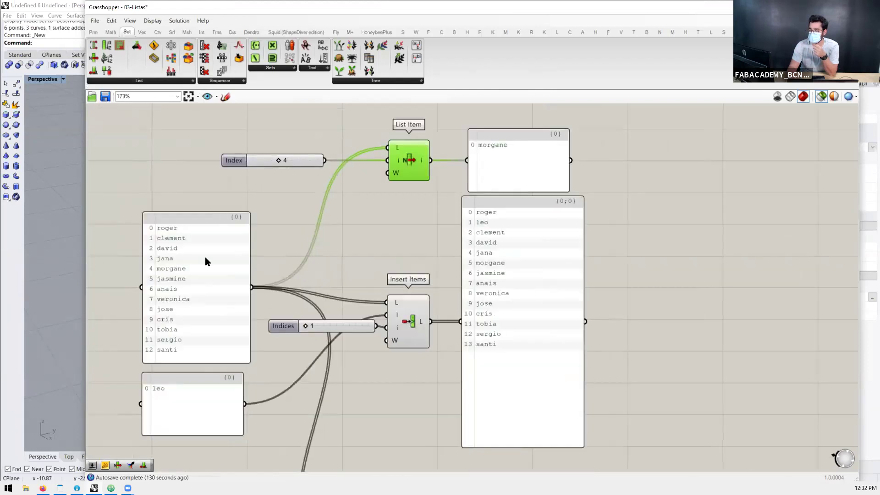
# Step: Set the List Item component's Index slider to 5
pyautogui.moveTo(279, 162); pyautogui.dragTo(291, 161)
pyautogui.scroll(-3, 310, 169)
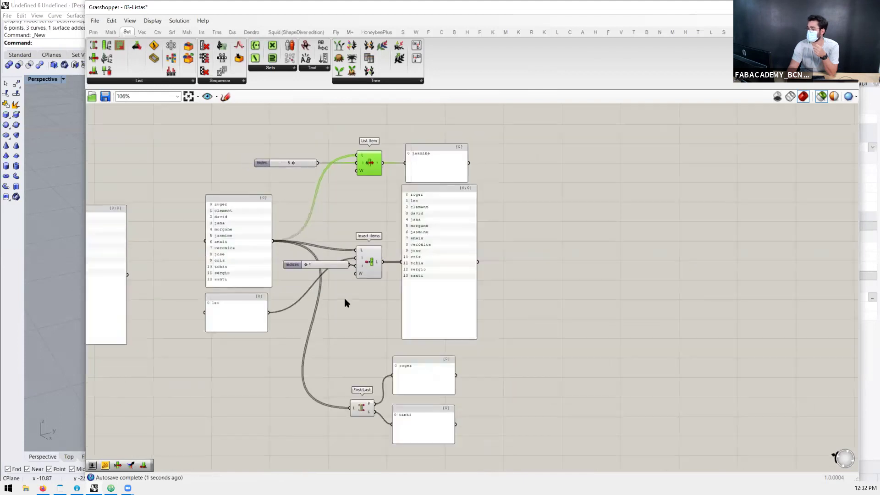
pyautogui.scroll(3, 350, 304)
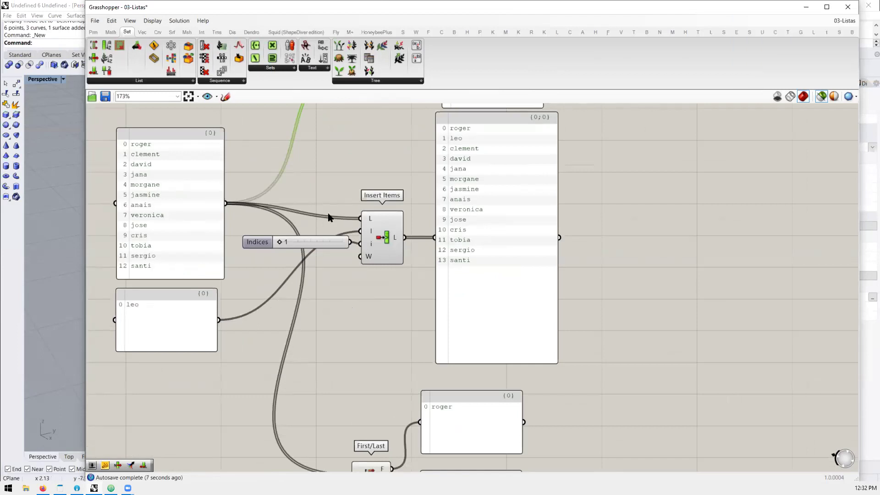
# Step: Examine how Insert Items combines the long names panel and the single-name panel at the chosen index in its output panel
pyautogui.click(387, 236)
pyautogui.click(173, 195)
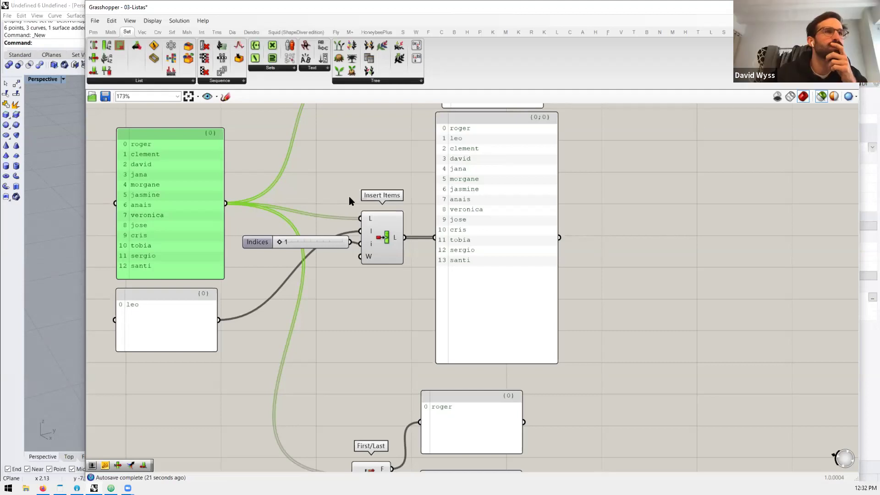
pyautogui.scroll(-3, 304, 222)
pyautogui.scroll(4, 415, 228)
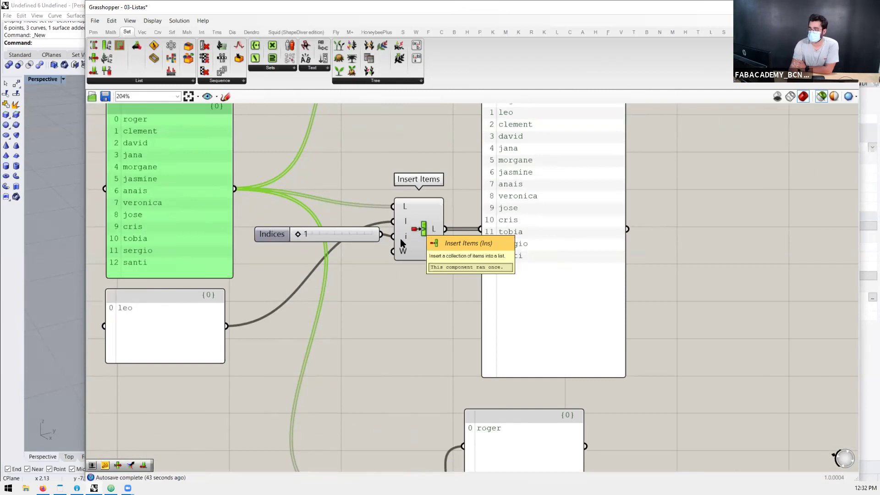
pyautogui.scroll(-1, 400, 239)
pyautogui.scroll(1, 403, 217)
pyautogui.click(418, 228)
pyautogui.click(150, 317)
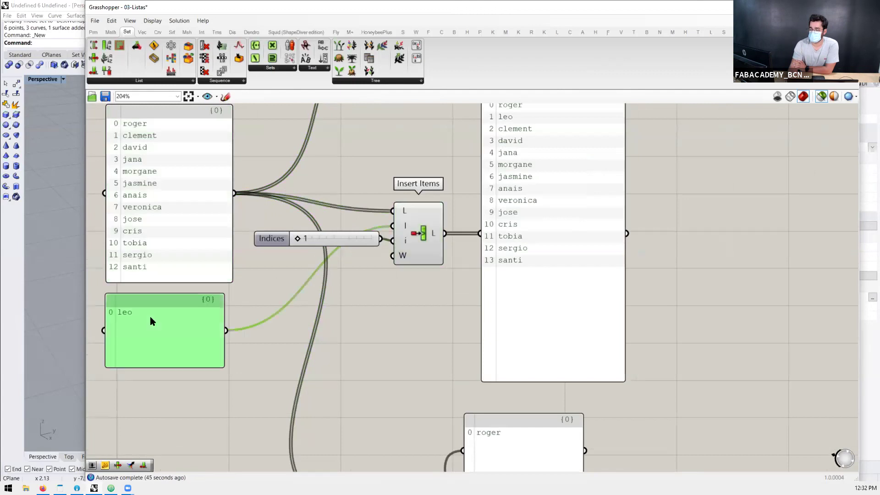
pyautogui.click(164, 252)
pyautogui.click(152, 326)
pyautogui.click(157, 268)
pyautogui.click(161, 300)
pyautogui.click(526, 222)
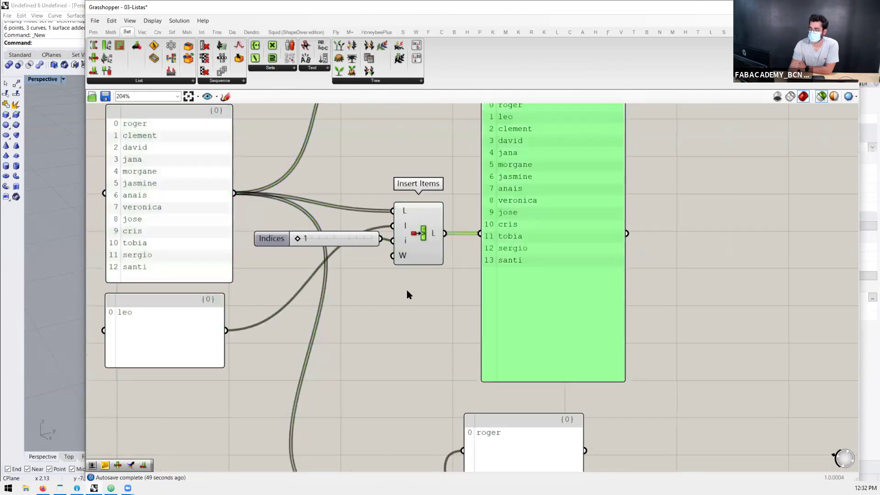
# Step: Examine how First/Last takes the long names panel and outputs its first and last entries
pyautogui.scroll(-1, 407, 295)
pyautogui.scroll(-3, 421, 191)
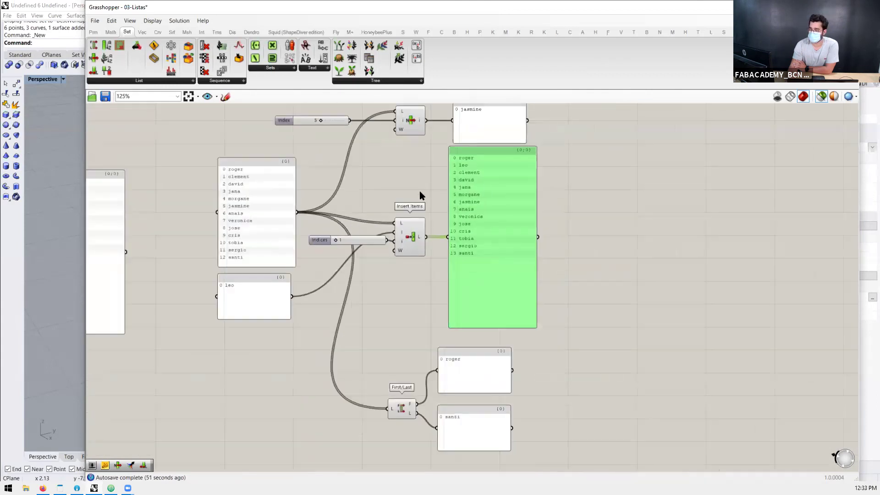
pyautogui.scroll(3, 438, 337)
pyautogui.click(384, 381)
pyautogui.scroll(-2, 354, 335)
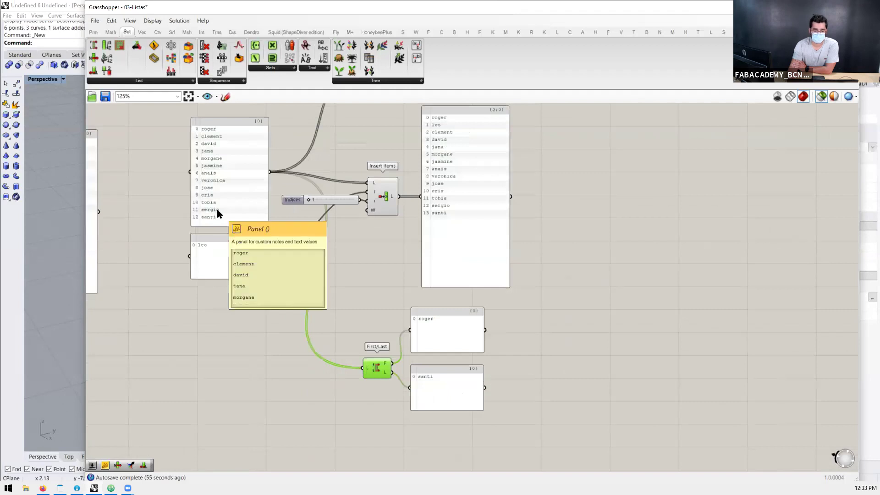
pyautogui.scroll(-2, 295, 127)
pyautogui.scroll(2, 279, 120)
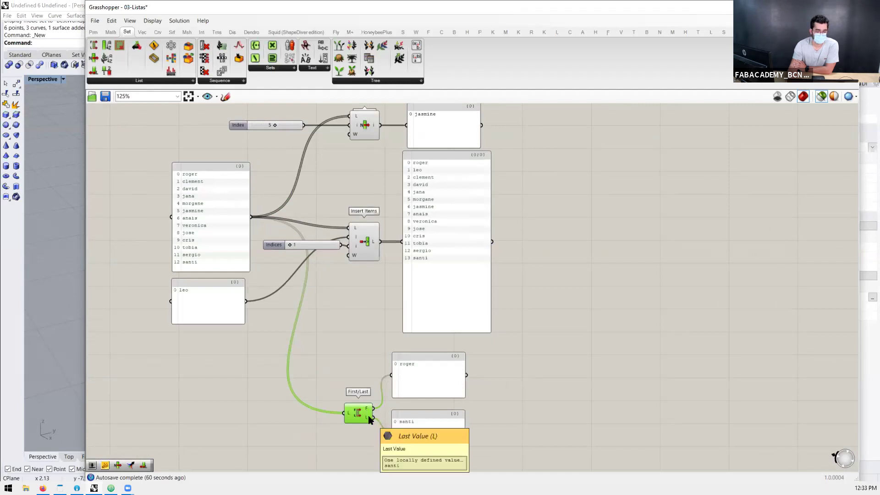
# Step: Compare the input and output panels of the Replace Items example with its Indices slider
pyautogui.scroll(-5, 379, 325)
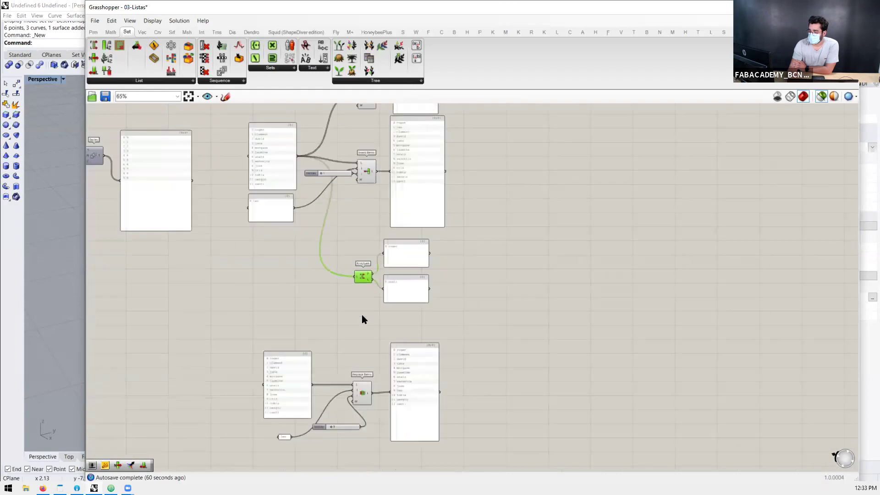
pyautogui.scroll(6, 341, 394)
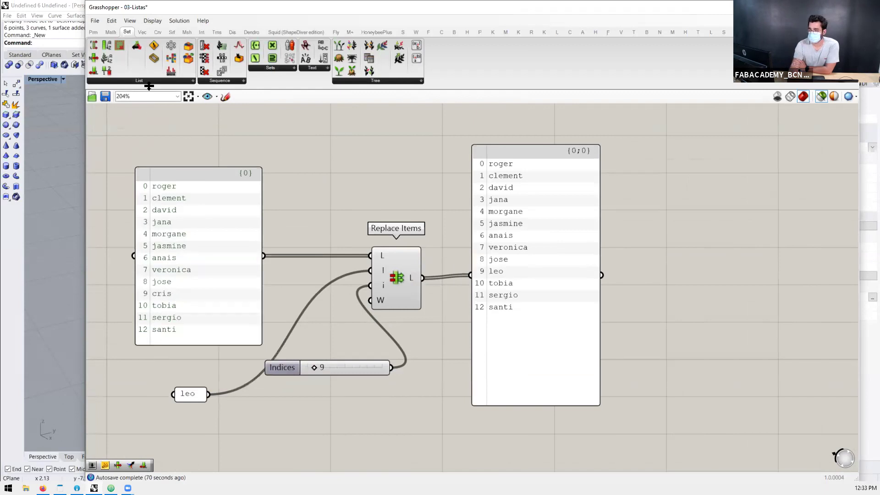
pyautogui.scroll(-1, 314, 188)
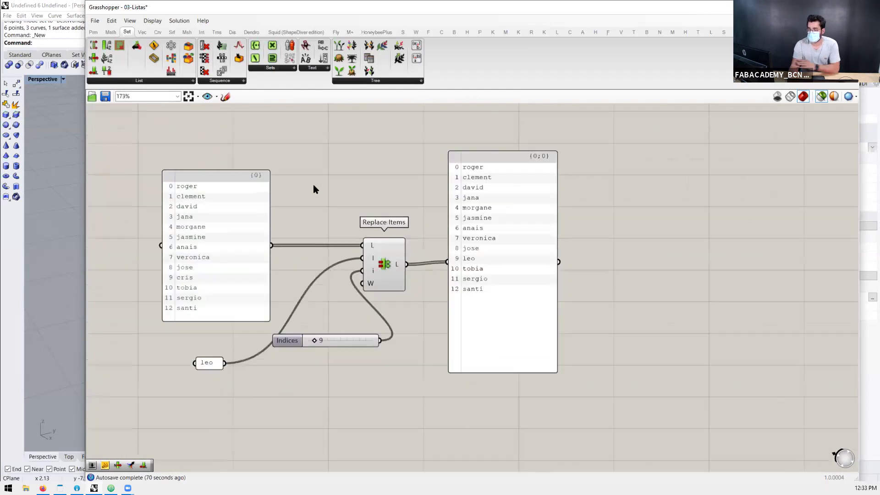
# Step: Duplicate the long names panel into the empty canvas below the Replace Items example
pyautogui.click(244, 224)
pyautogui.scroll(-5, 271, 188)
pyautogui.keyDown('alt'); pyautogui.moveTo(268, 281); pyautogui.dragTo(264, 325); pyautogui.keyUp('alt')
pyautogui.scroll(5, 260, 339)
pyautogui.scroll(1, 269, 337)
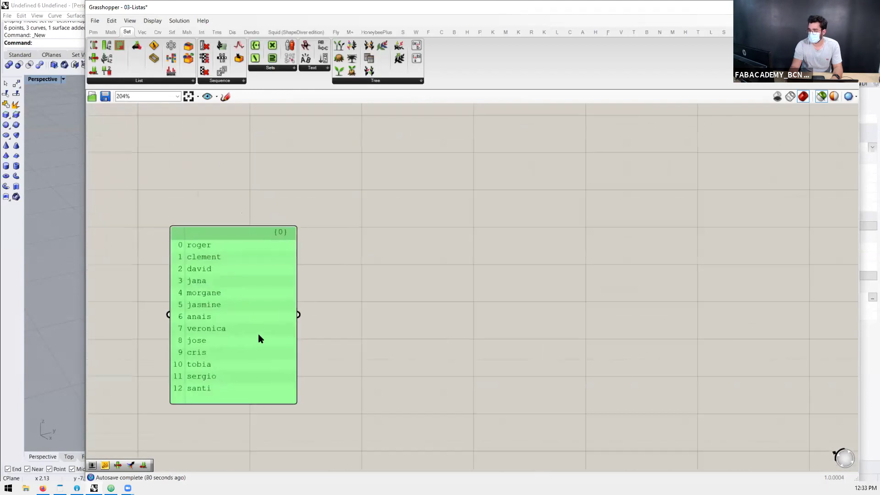
# Step: Place a Shift List component beside the duplicated names panel
pyautogui.click(155, 81)
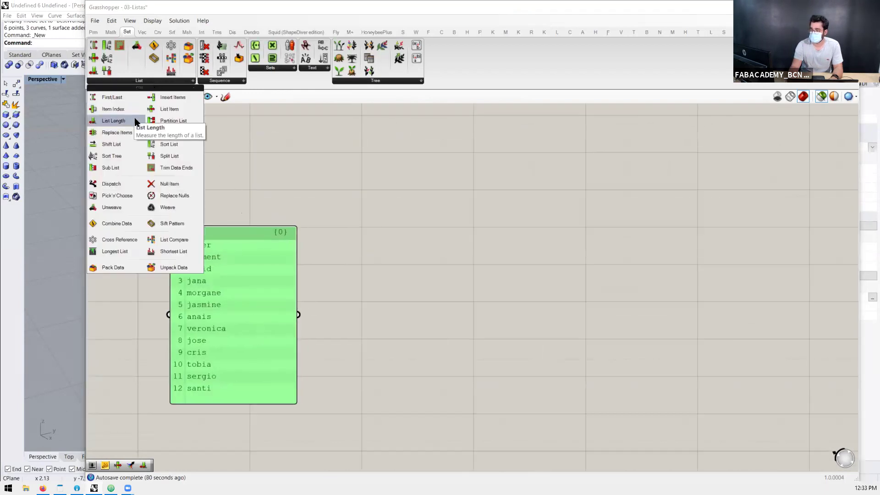
pyautogui.moveTo(164, 152); pyautogui.dragTo(455, 316)
pyautogui.scroll(-2, 504, 321)
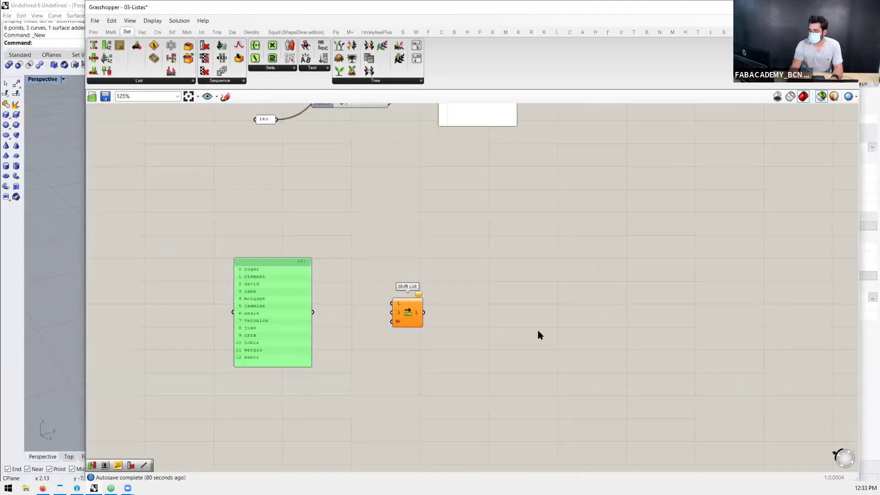
# Step: Add a panel connected to Shift List's output and stretch it tall enough for the whole list
pyautogui.scroll(1, 485, 304)
pyautogui.doubleClick(461, 309)
pyautogui.write('panel')
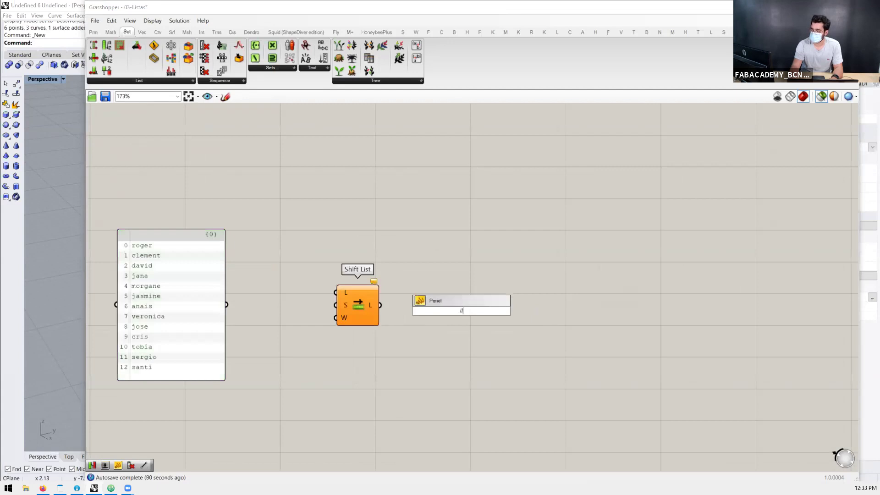
pyautogui.press('Return')
pyautogui.moveTo(381, 312); pyautogui.dragTo(410, 311)
pyautogui.moveTo(465, 280); pyautogui.dragTo(481, 133)
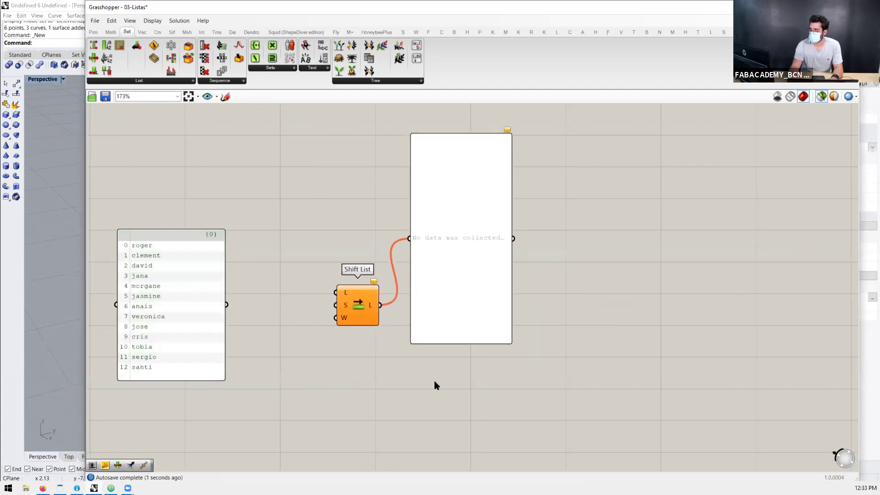
pyautogui.moveTo(448, 359); pyautogui.dragTo(451, 472)
pyautogui.click(464, 336)
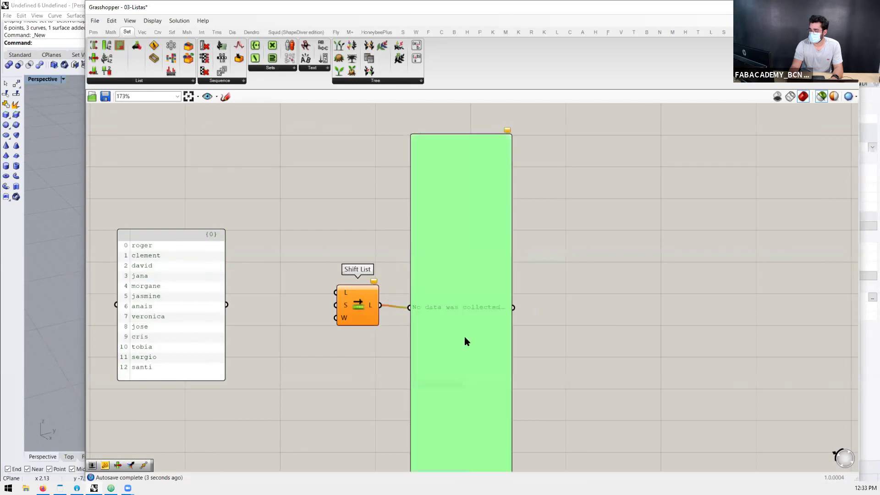
# Step: Connect the names panel to Shift List's List input and lower the output panel's upper edge
pyautogui.scroll(1, 344, 298)
pyautogui.moveTo(205, 306); pyautogui.dragTo(341, 291)
pyautogui.scroll(-3, 367, 293)
pyautogui.scroll(2, 297, 298)
pyautogui.moveTo(240, 302); pyautogui.dragTo(257, 298)
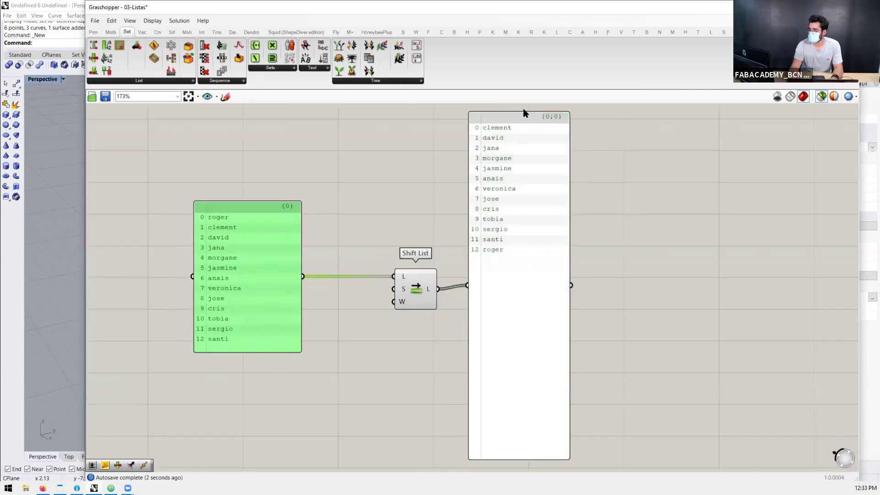
pyautogui.moveTo(521, 112); pyautogui.dragTo(521, 193)
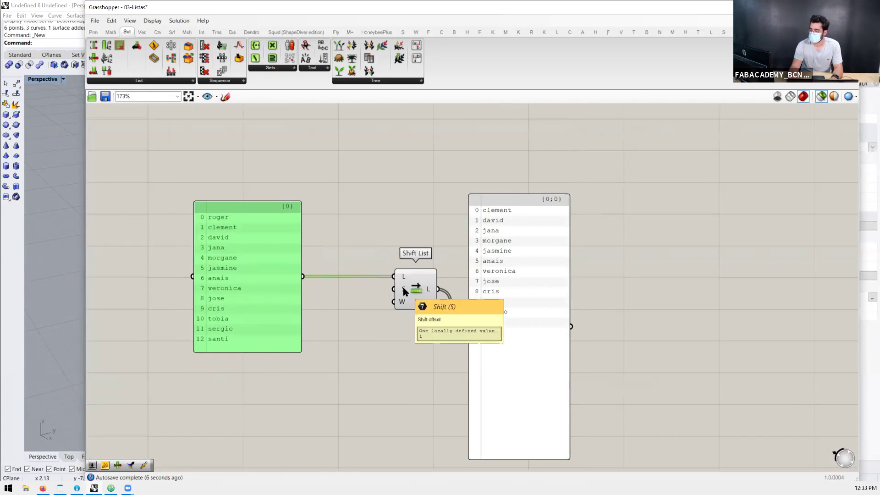
# Step: Add an integer number slider below Shift List and connect it to the Shift input
pyautogui.scroll(1, 405, 292)
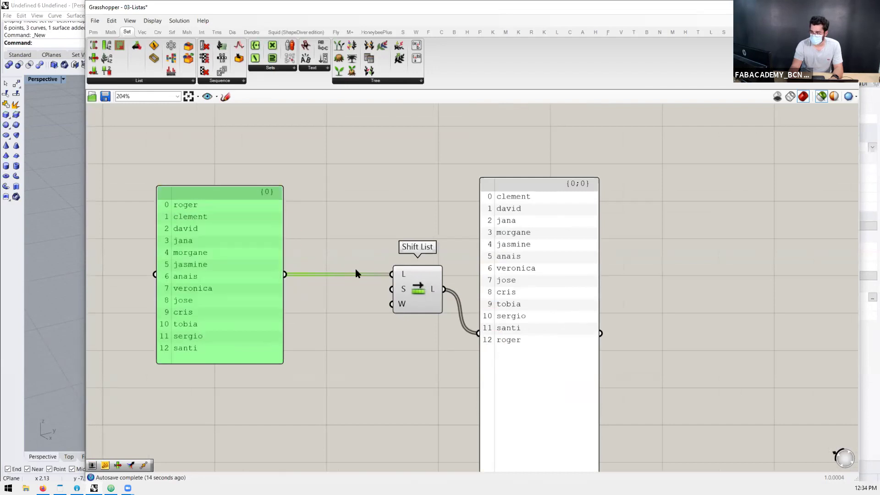
pyautogui.doubleClick(356, 329)
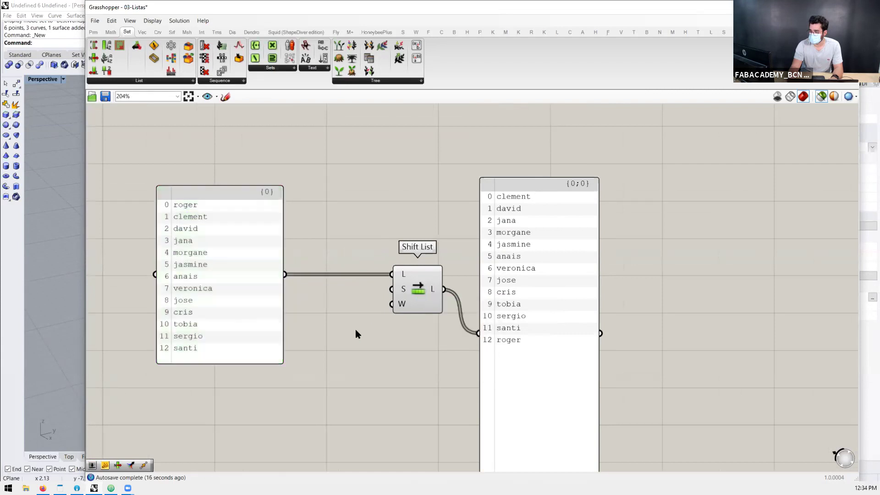
pyautogui.write('1')
pyautogui.press('Return')
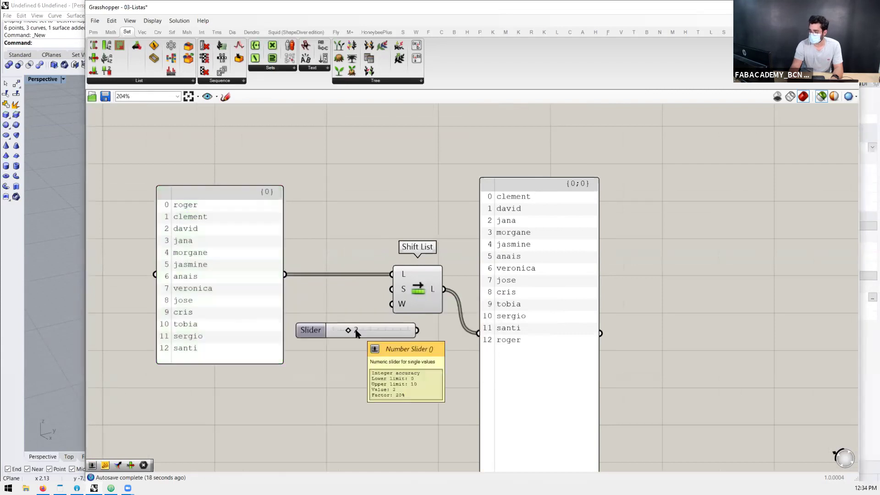
pyautogui.moveTo(417, 330); pyautogui.dragTo(391, 289)
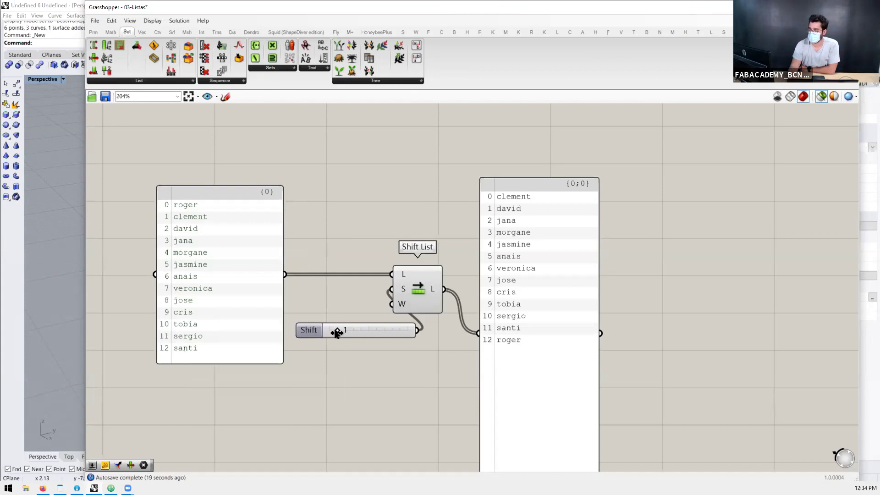
# Step: Set the Shift slider to 2 and shorten the Shift List output panel to fit its entries
pyautogui.moveTo(337, 332); pyautogui.dragTo(342, 333)
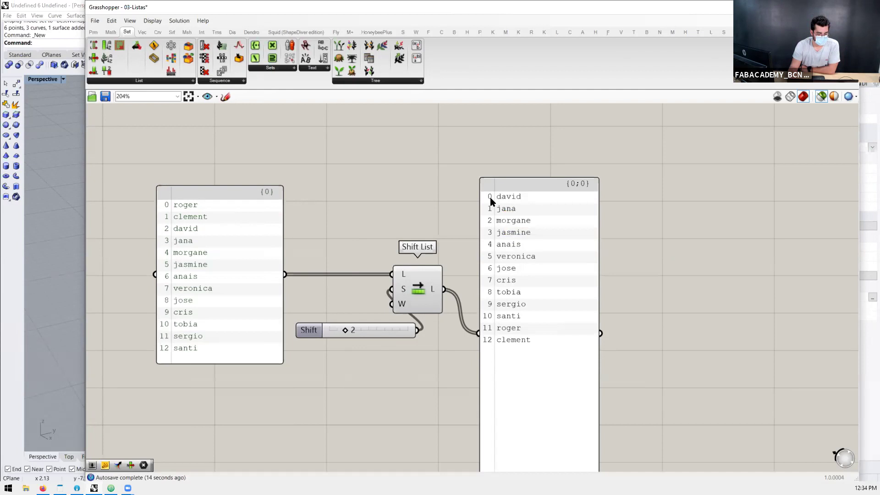
pyautogui.scroll(-3, 477, 192)
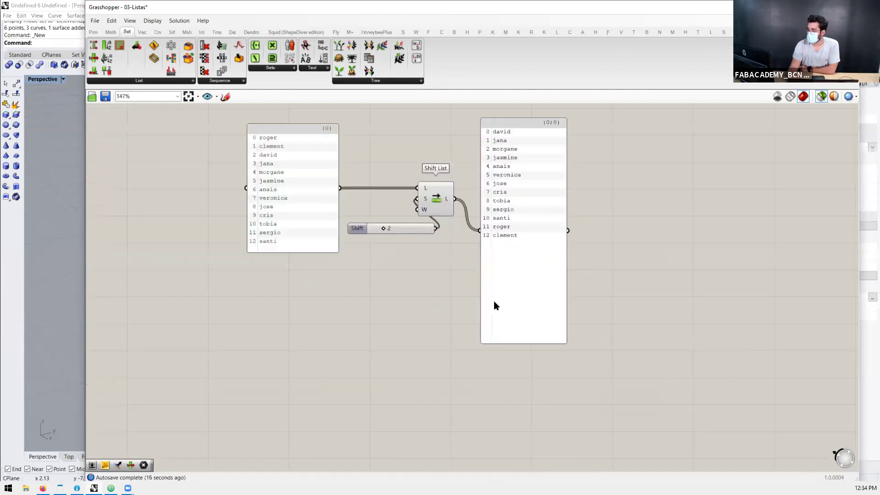
pyautogui.moveTo(520, 341); pyautogui.dragTo(532, 254)
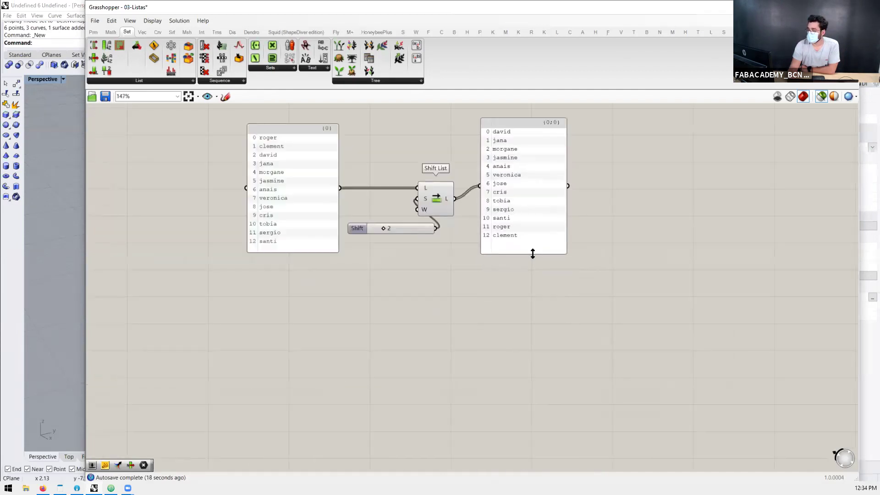
# Step: Place a Reverse List component below Shift List and a copy of the names panel beside it
pyautogui.click(140, 81)
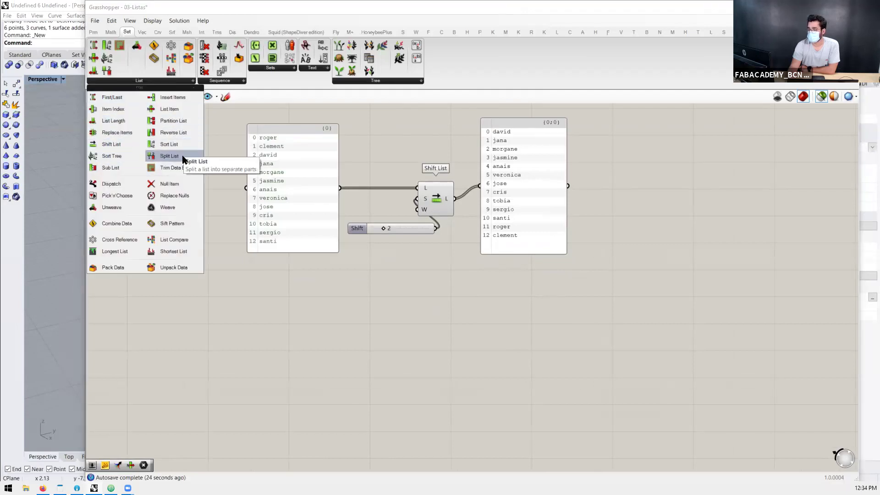
pyautogui.moveTo(173, 133); pyautogui.dragTo(422, 311)
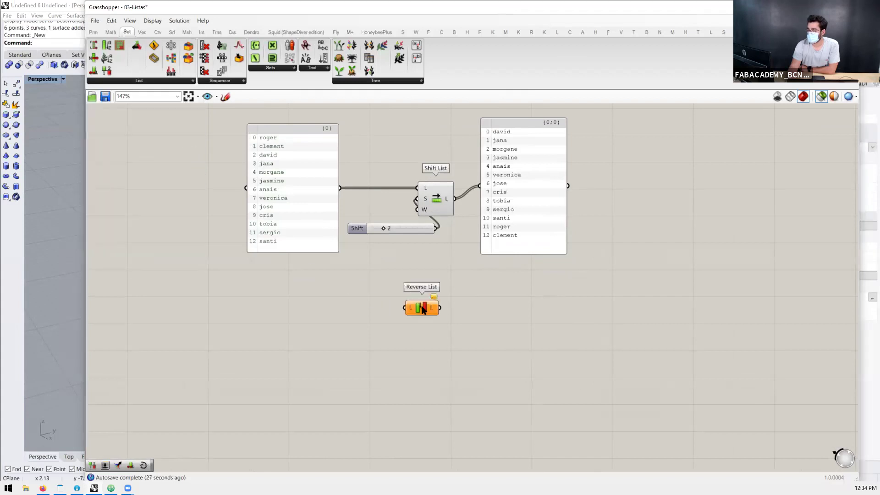
pyautogui.click(312, 203)
pyautogui.keyDown('alt'); pyautogui.moveTo(312, 206); pyautogui.dragTo(348, 343); pyautogui.keyUp('alt')
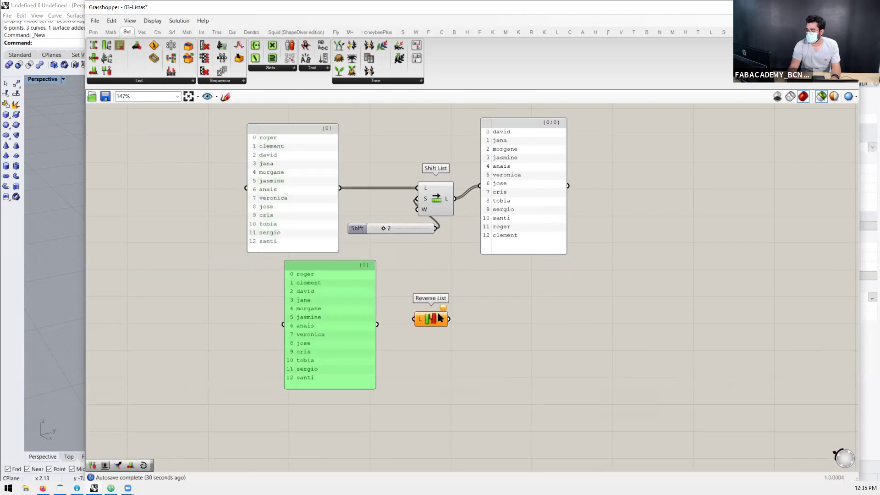
# Step: Line up Reverse List with the copied names panel and connect the panel to its List input
pyautogui.moveTo(441, 320); pyautogui.dragTo(422, 332)
pyautogui.moveTo(338, 344); pyautogui.dragTo(395, 331)
pyautogui.click(410, 330)
# Step: Duplicate the names panel as Reverse List's output panel, wire it to the component and centre the component between both panels
pyautogui.keyDown('alt'); pyautogui.moveTo(298, 333); pyautogui.dragTo(537, 330); pyautogui.keyUp('alt')
pyautogui.moveTo(447, 330); pyautogui.dragTo(503, 338)
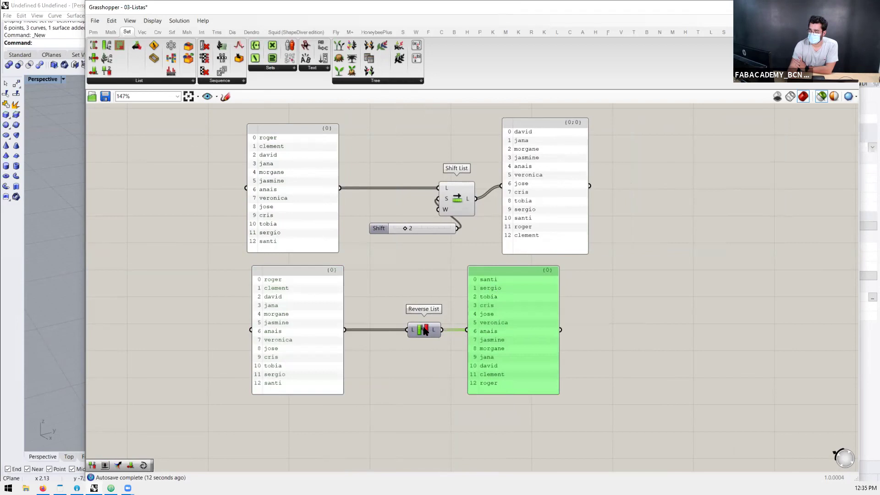
pyautogui.moveTo(425, 331); pyautogui.dragTo(417, 330)
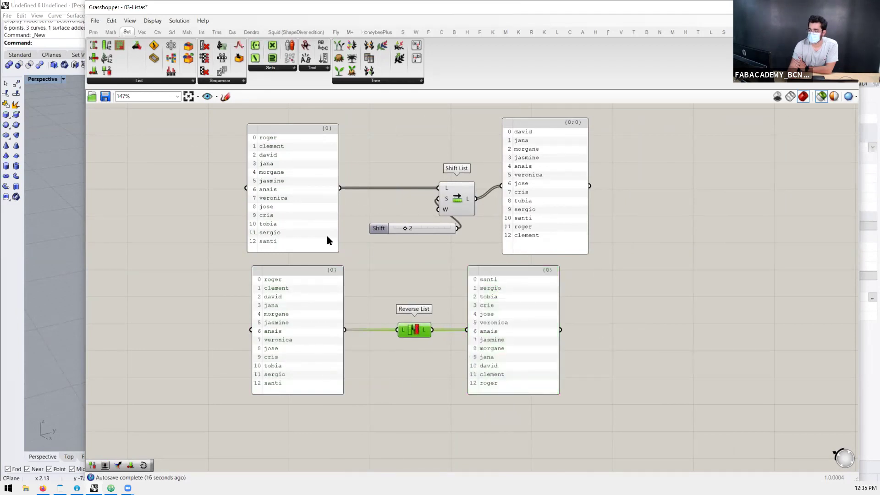
# Step: Place a Partition List component below Reverse List and feed its List input from another copy of the names panel
pyautogui.click(140, 81)
pyautogui.moveTo(171, 120); pyautogui.dragTo(365, 311)
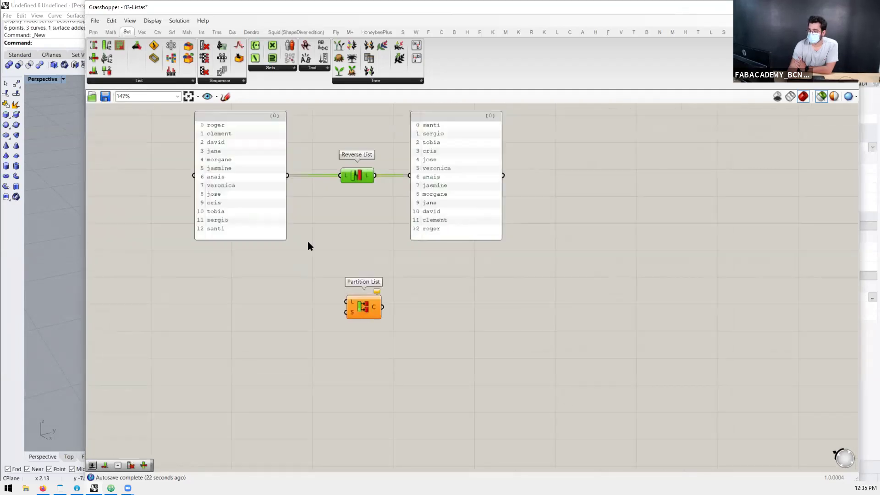
pyautogui.click(261, 216)
pyautogui.hotkey('ctrl', 'c')
pyautogui.hotkey('ctrl', 'v')
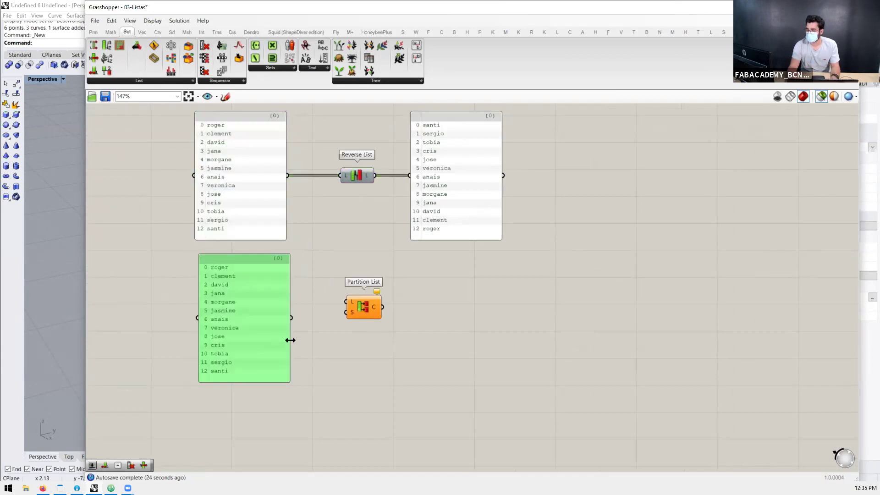
pyautogui.moveTo(292, 318); pyautogui.dragTo(368, 333)
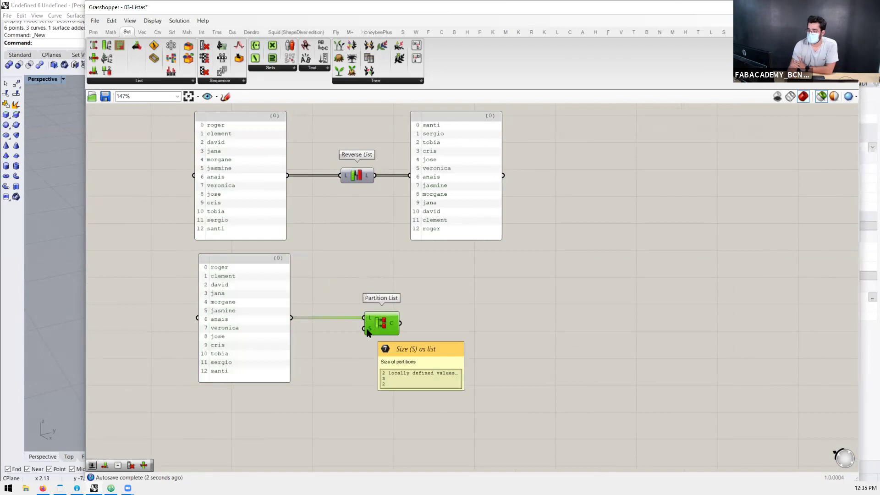
# Step: Add a number slider set to 6 and connect it to Partition List's Size input
pyautogui.doubleClick(348, 358)
pyautogui.write('6')
pyautogui.press('Return')
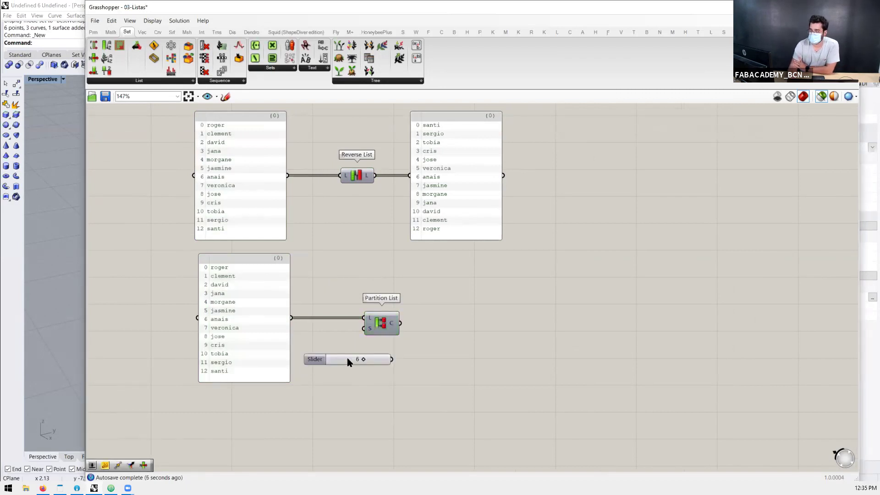
pyautogui.moveTo(392, 359); pyautogui.dragTo(364, 328)
# Step: Add an output panel beside Partition List, wire it to the Chunks output and enlarge it to show all the groups
pyautogui.doubleClick(496, 325)
pyautogui.write('//')
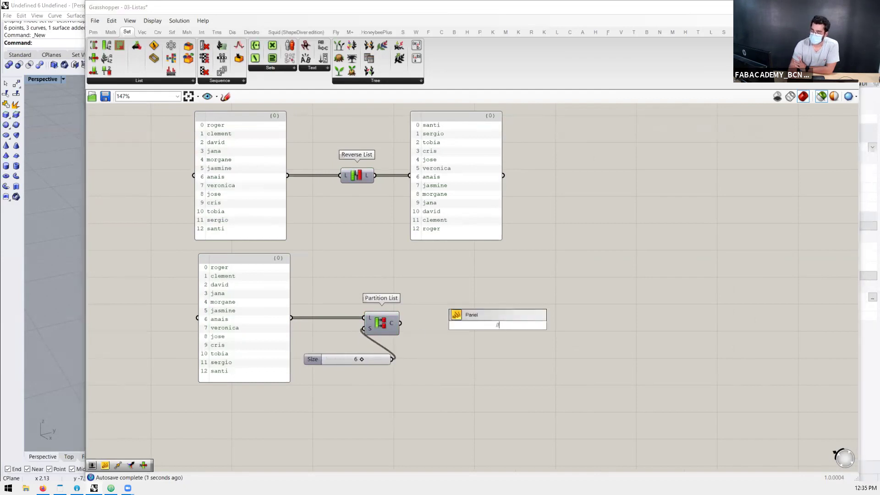
pyautogui.press('Return')
pyautogui.moveTo(402, 325); pyautogui.dragTo(454, 325)
pyautogui.moveTo(508, 427); pyautogui.dragTo(461, 362)
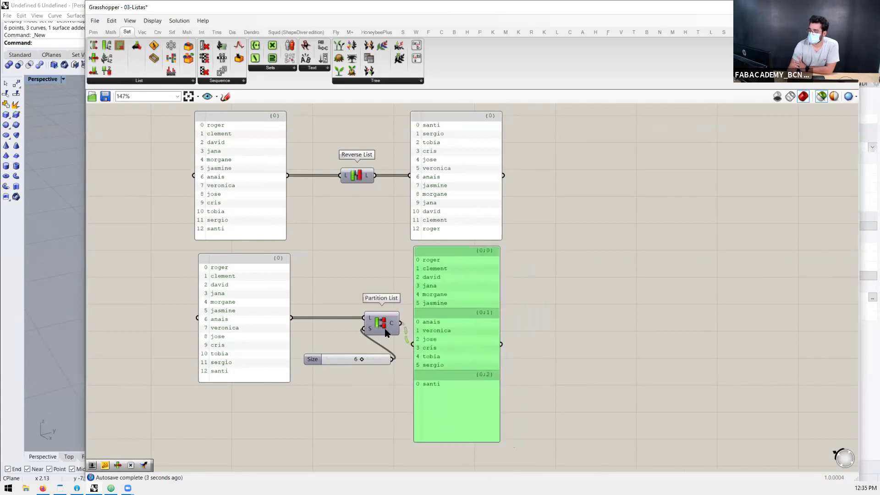
pyautogui.moveTo(375, 352); pyautogui.dragTo(378, 355)
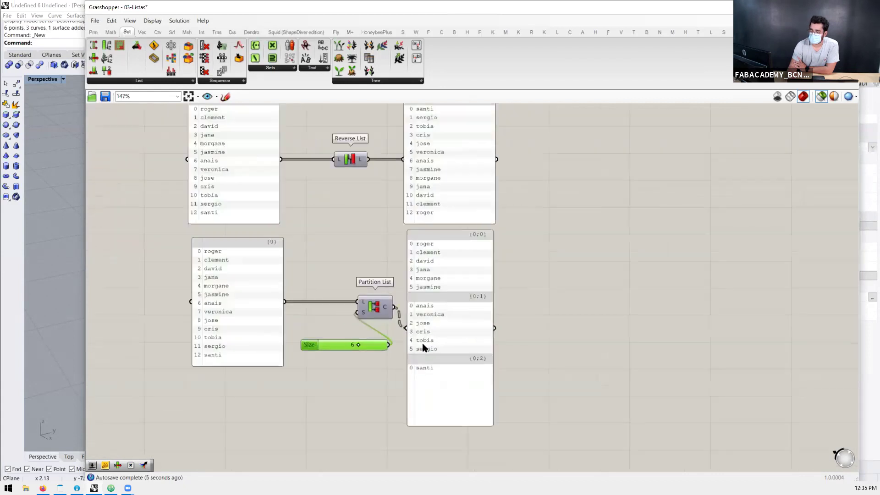
pyautogui.scroll(2, 424, 344)
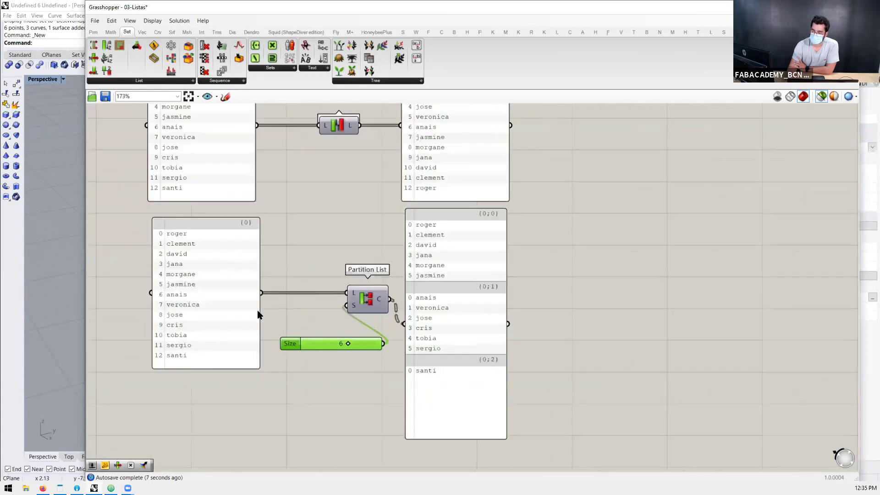
pyautogui.click(445, 238)
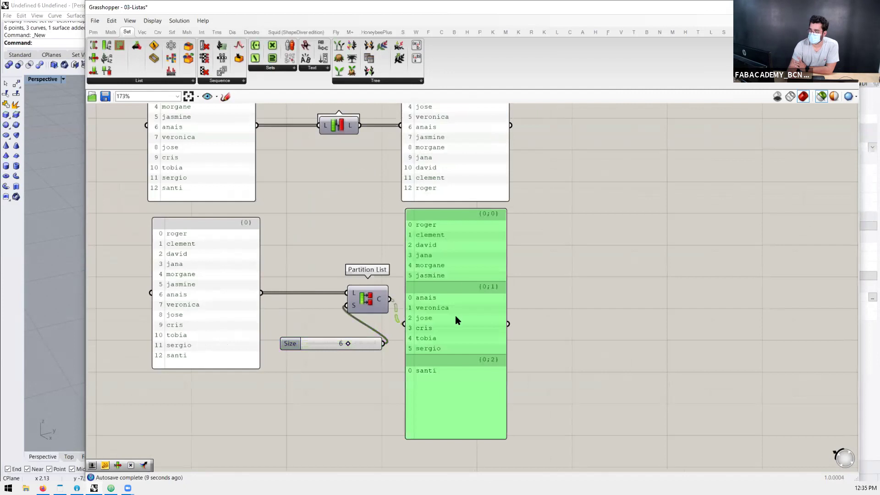
pyautogui.click(619, 311)
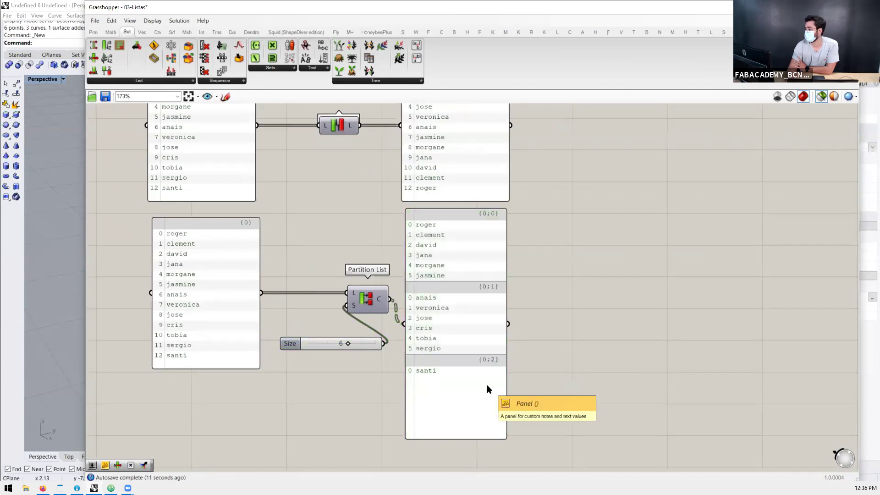
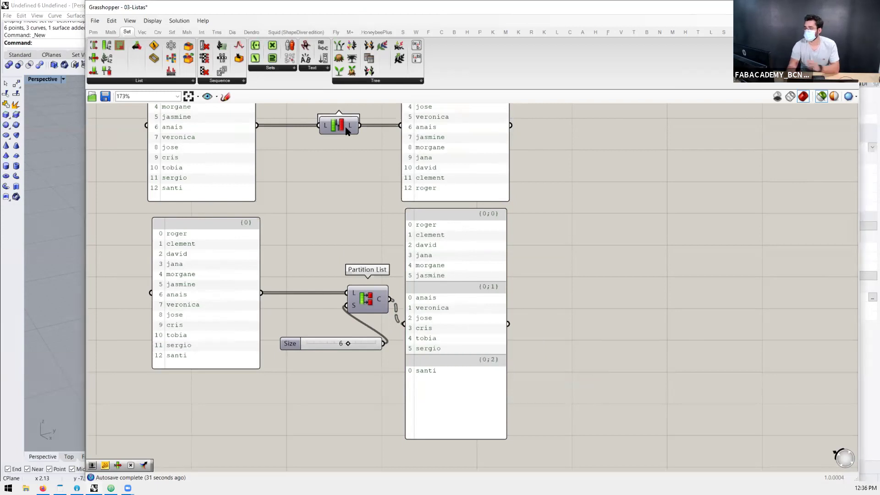
# Step: Start a freehand sketch beside the Partition List example with a solid dot and a column of short strokes next to it
pyautogui.click(225, 96)
pyautogui.scroll(-3, 516, 239)
pyautogui.moveTo(531, 277); pyautogui.dragTo(529, 280)
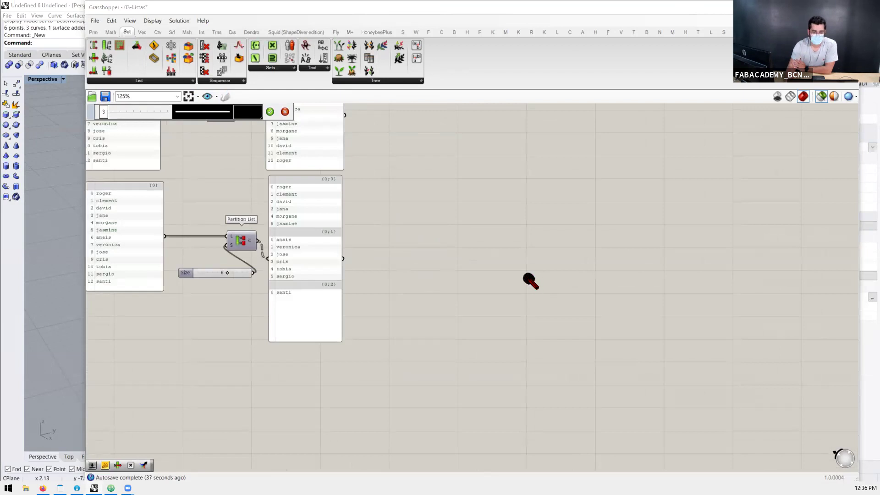
pyautogui.moveTo(543, 281)
pyautogui.mouseDown()
pyautogui.moveTo(551, 284)
pyautogui.moveTo(544, 308)
pyautogui.mouseUp()
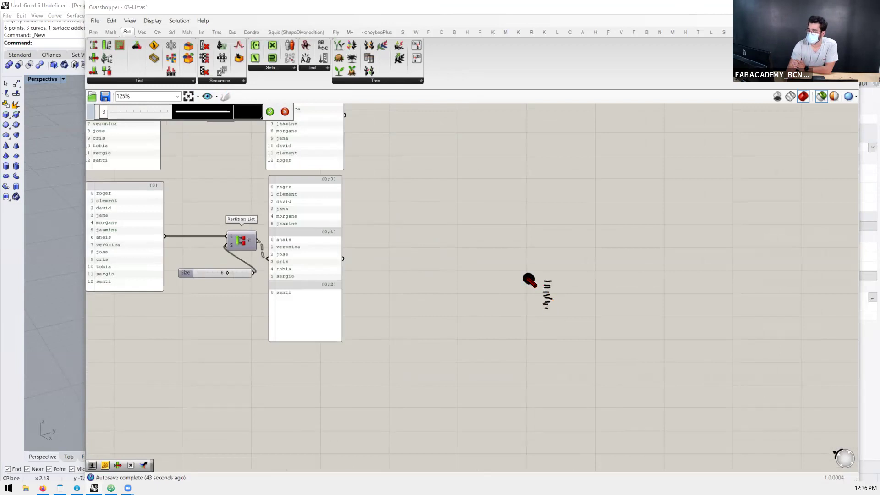
# Step: Sketch three boxes branching from the dot, with a G and short strokes in the first two and a single stroke in the third
pyautogui.moveTo(525, 276)
pyautogui.mouseDown()
pyautogui.moveTo(440, 214)
pyautogui.moveTo(438, 193)
pyautogui.moveTo(447, 231)
pyautogui.moveTo(409, 201)
pyautogui.moveTo(442, 214)
pyautogui.moveTo(443, 227)
pyautogui.mouseUp()
pyautogui.moveTo(528, 277); pyautogui.dragTo(525, 228)
pyautogui.moveTo(496, 186)
pyautogui.mouseDown()
pyautogui.moveTo(494, 211)
pyautogui.moveTo(579, 222)
pyautogui.moveTo(498, 184)
pyautogui.moveTo(507, 213)
pyautogui.moveTo(544, 195)
pyautogui.mouseUp()
pyautogui.moveTo(540, 199); pyautogui.dragTo(548, 217)
pyautogui.moveTo(534, 280); pyautogui.dragTo(609, 235)
pyautogui.moveTo(606, 175)
pyautogui.mouseDown()
pyautogui.moveTo(612, 236)
pyautogui.moveTo(668, 204)
pyautogui.moveTo(607, 175)
pyautogui.mouseUp()
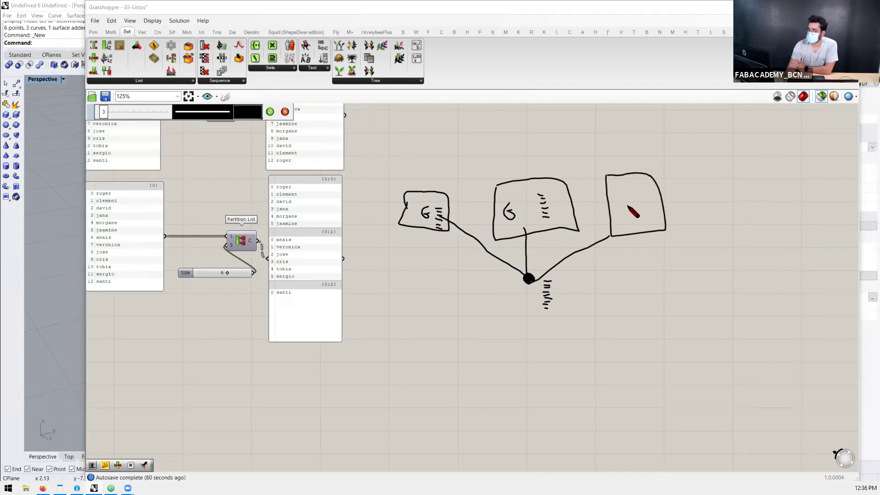
pyautogui.scroll(2, 231, 269)
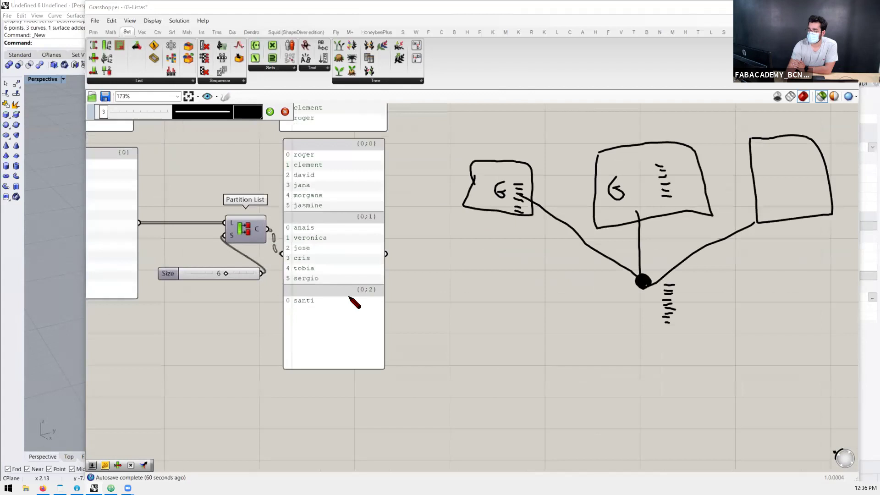
pyautogui.scroll(-3, 401, 295)
pyautogui.scroll(4, 612, 210)
pyautogui.moveTo(651, 211); pyautogui.dragTo(656, 209)
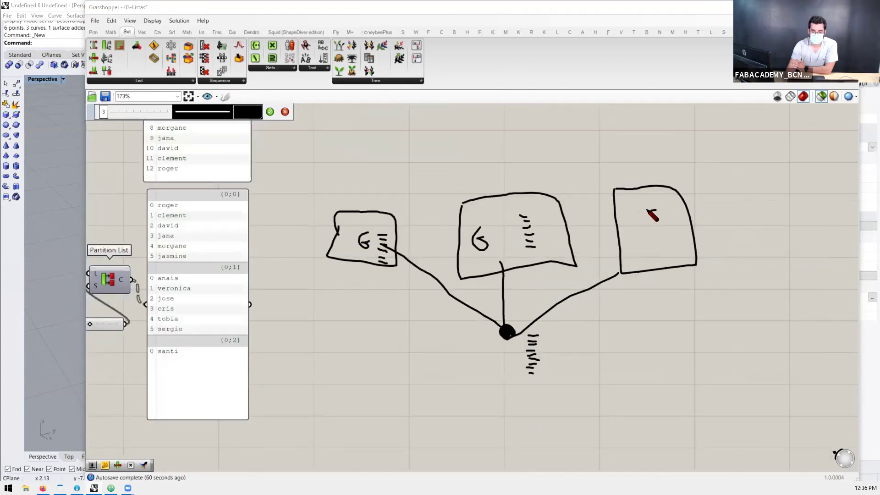
# Step: Accept the freehand branching sketch so that it stays on the canvas beside the Partition List example
pyautogui.scroll(-4, 653, 213)
pyautogui.scroll(3, 582, 234)
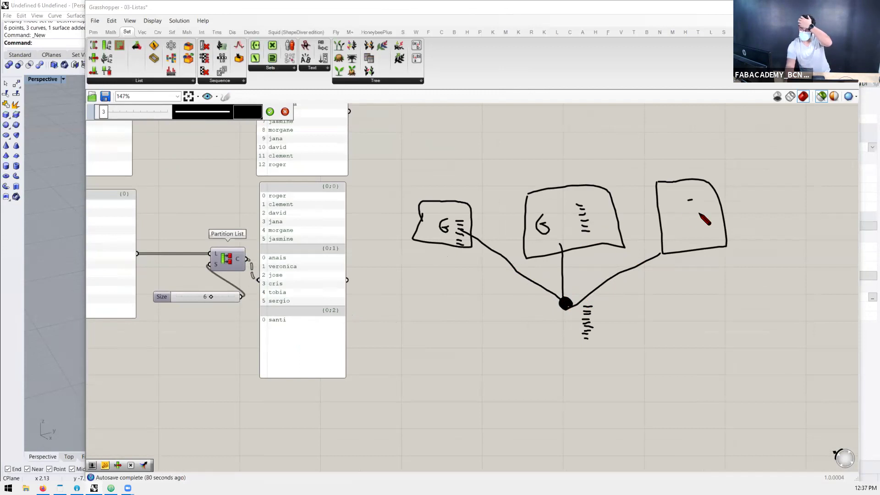
pyautogui.scroll(-3, 403, 269)
pyautogui.moveTo(403, 269); pyautogui.dragTo(537, 232, button='right')
pyautogui.scroll(2, 477, 252)
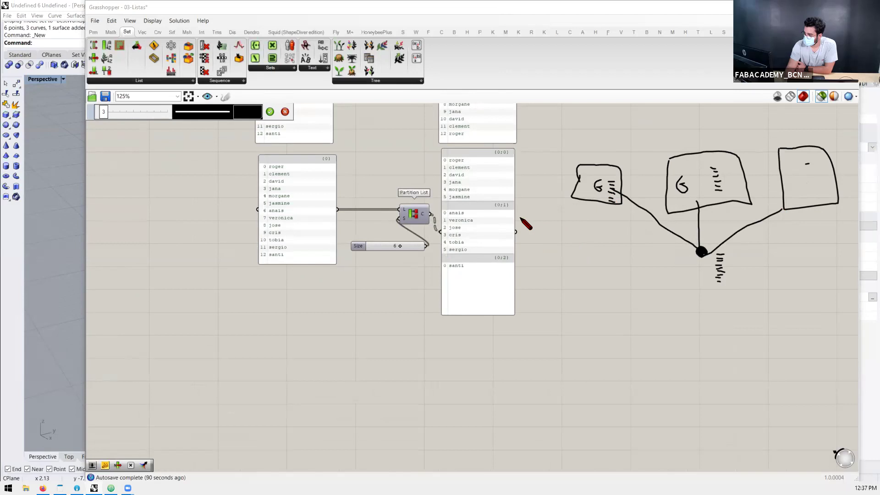
pyautogui.scroll(1, 520, 219)
pyautogui.scroll(-3, 482, 318)
pyautogui.scroll(2, 477, 279)
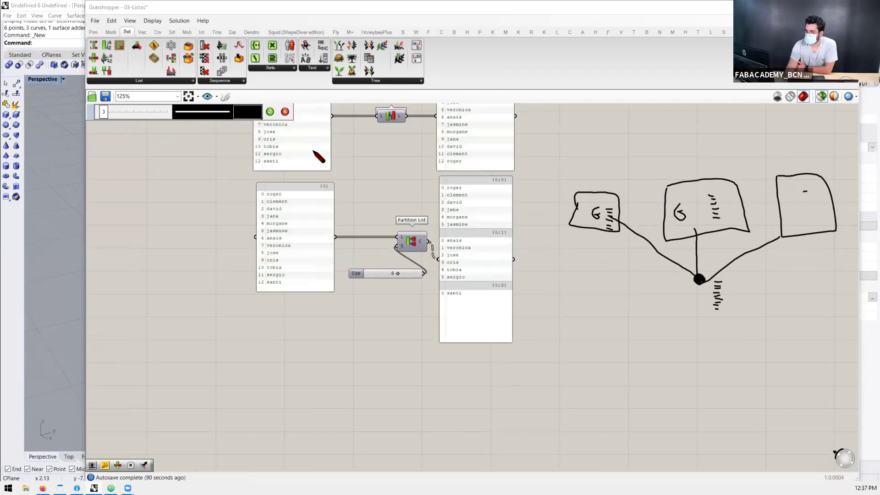
pyautogui.click(270, 112)
pyautogui.scroll(3, 375, 317)
pyautogui.click(375, 266)
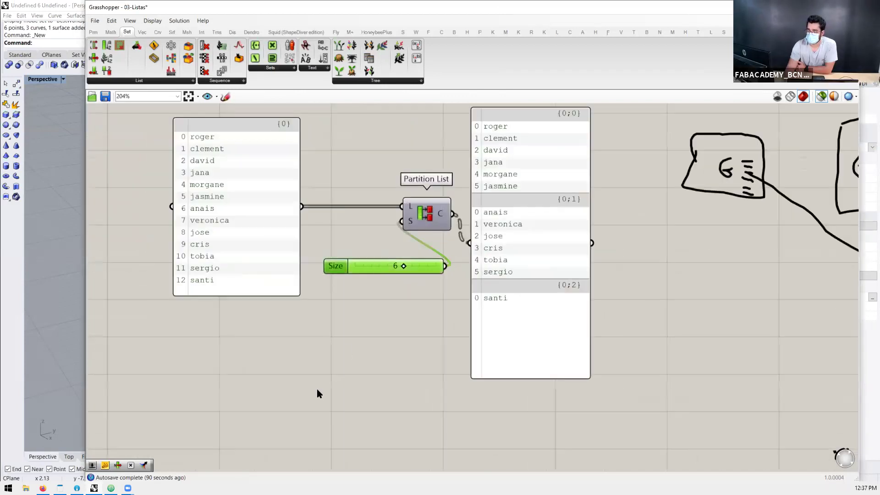
# Step: Add a number slider with a starting value of 5 below the Partition List example and set it to 3
pyautogui.doubleClick(318, 390)
pyautogui.write('5')
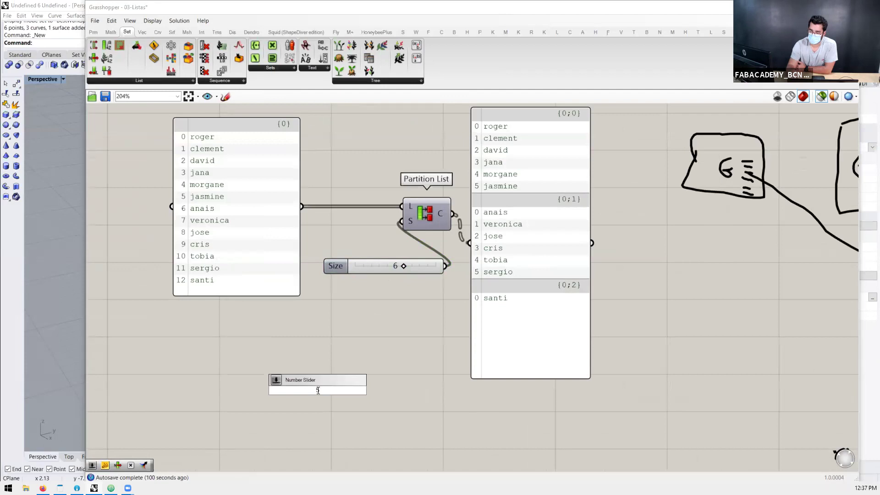
pyautogui.press('Return')
pyautogui.moveTo(330, 393); pyautogui.dragTo(317, 393)
pyautogui.doubleClick(293, 360)
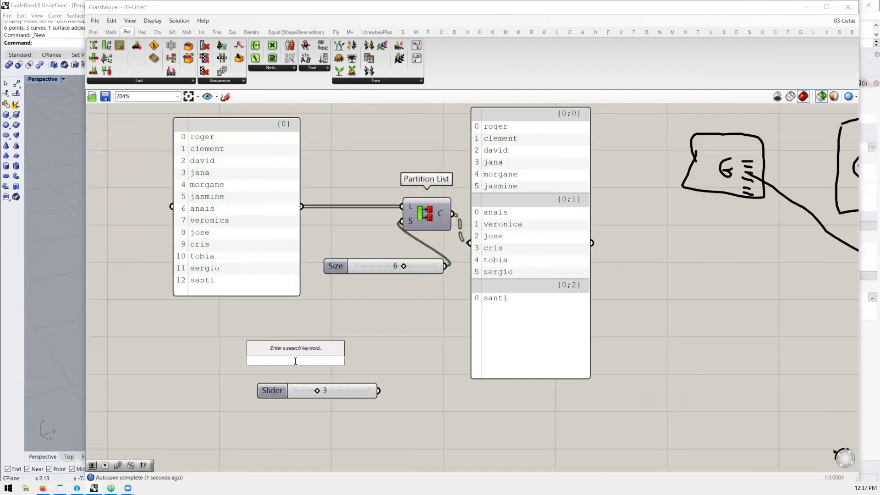
pyautogui.write('slider')
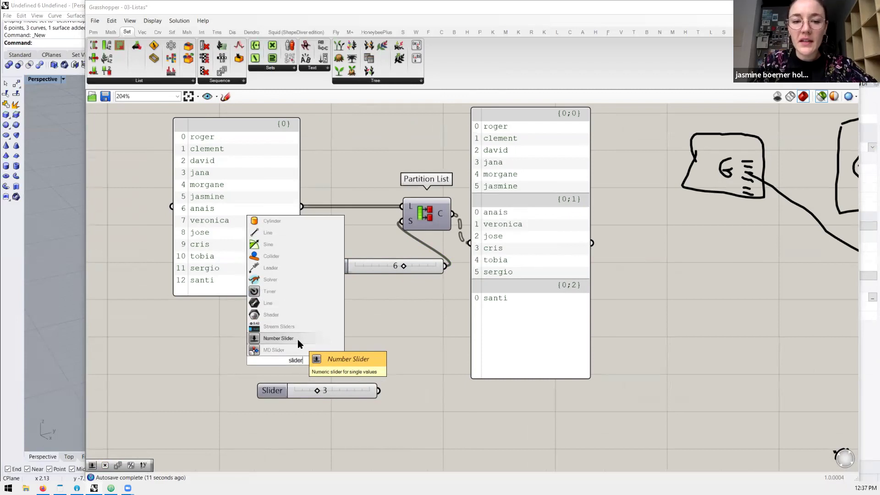
pyautogui.click(381, 338)
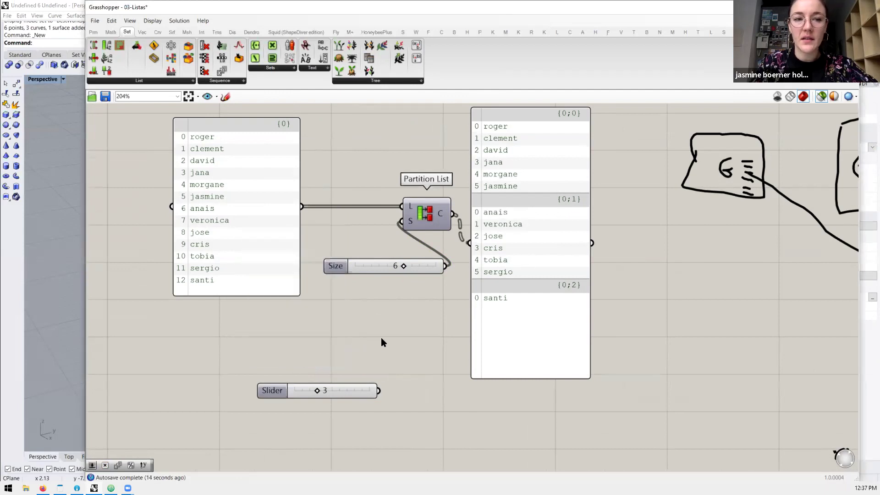
pyautogui.scroll(-4, 387, 250)
pyautogui.scroll(3, 351, 306)
pyautogui.click(344, 317)
pyautogui.scroll(-3, 332, 289)
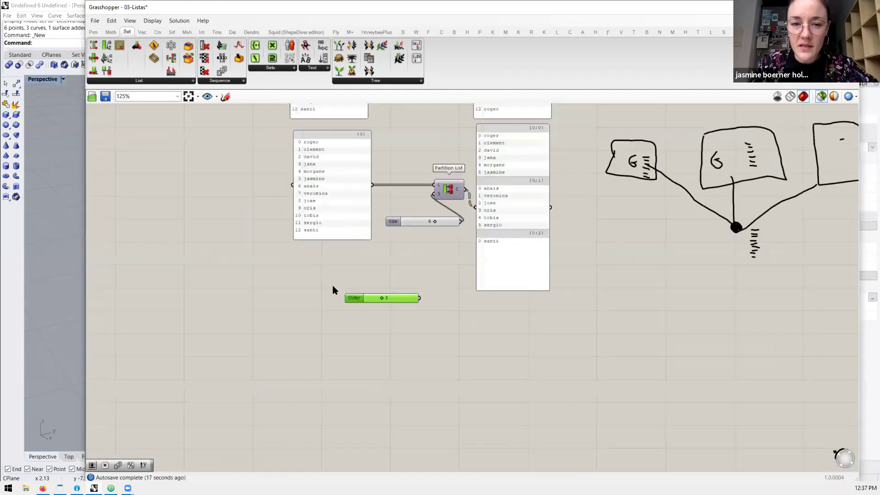
pyautogui.doubleClick(287, 316)
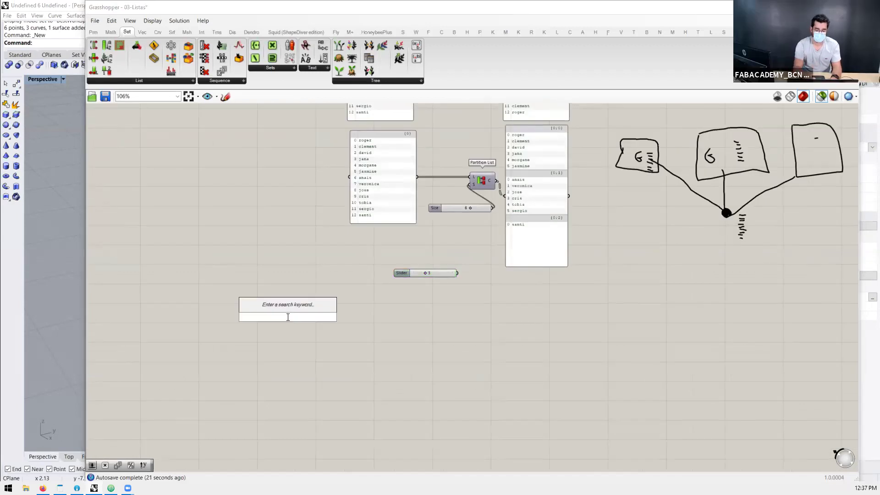
pyautogui.write('leo')
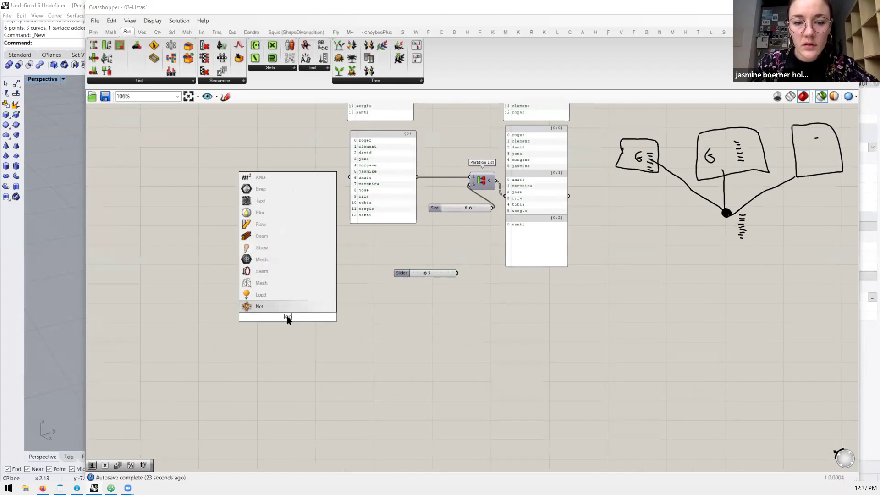
pyautogui.press('Return')
pyautogui.press('Delete')
# Step: Place a new empty panel by component name in the free area below the Partition List input panel
pyautogui.doubleClick(288, 317)
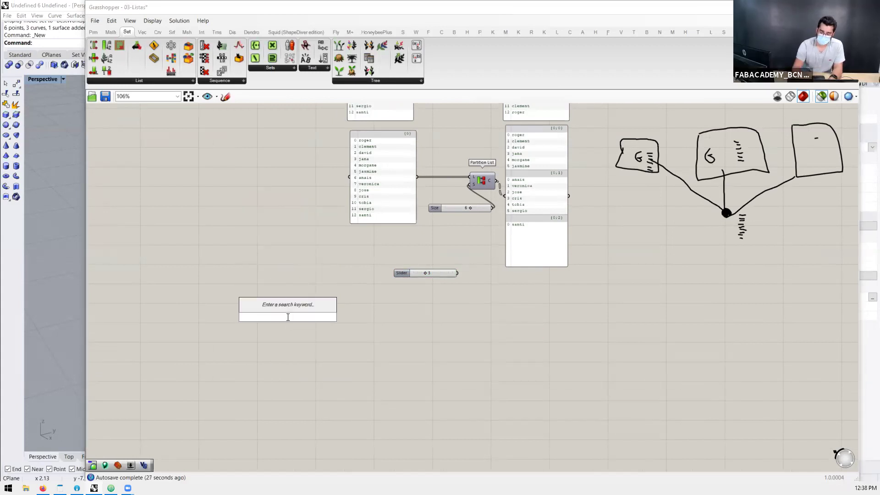
pyautogui.write('//')
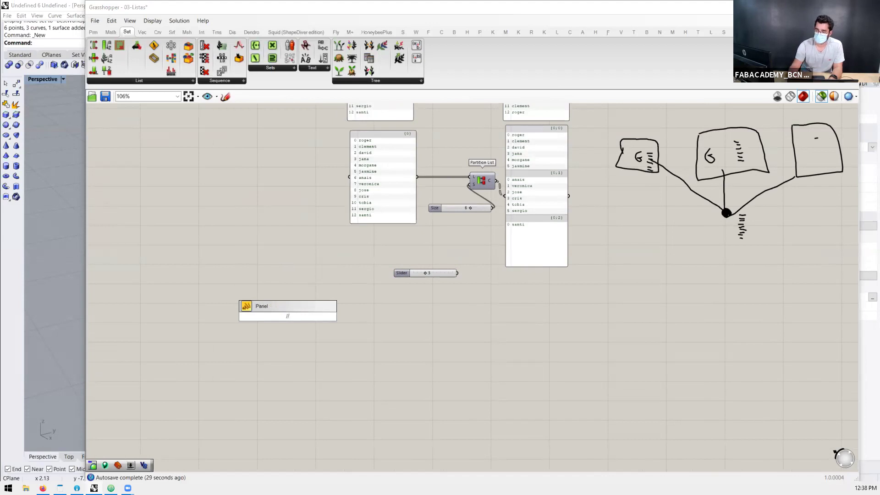
pyautogui.press('BackSpace')
pyautogui.press('BackSpace')
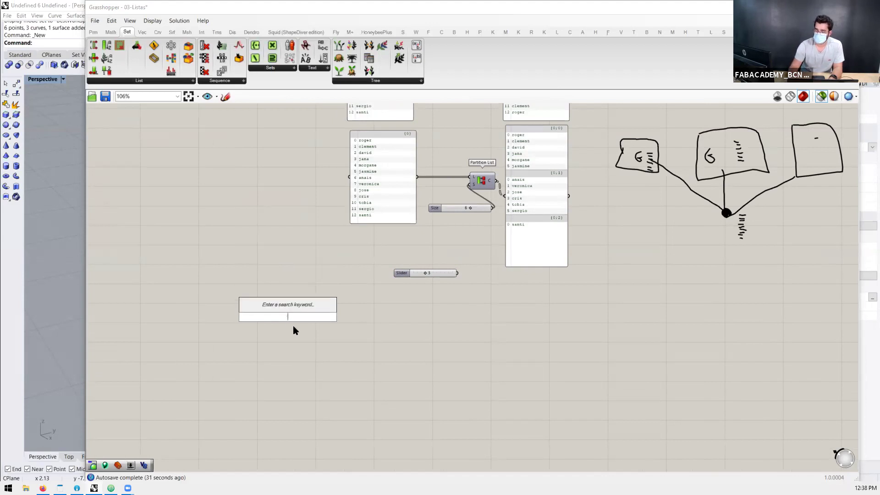
pyautogui.write('panel')
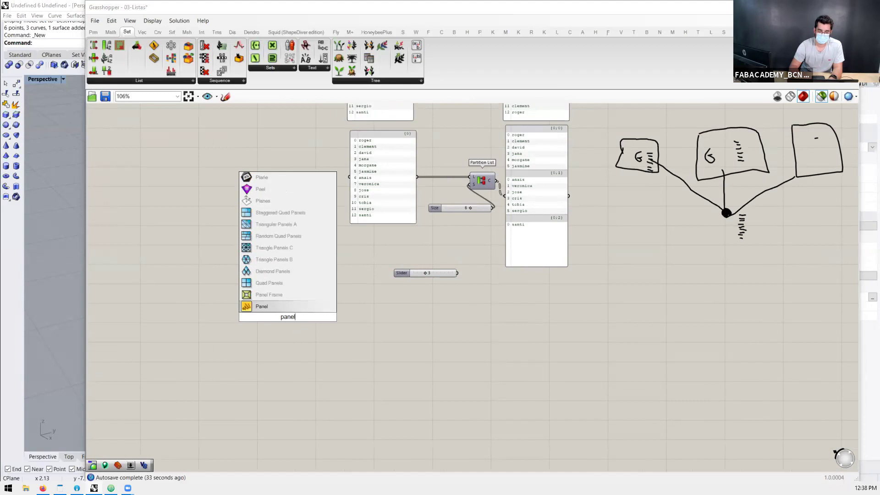
pyautogui.press('Return')
pyautogui.scroll(3, 289, 325)
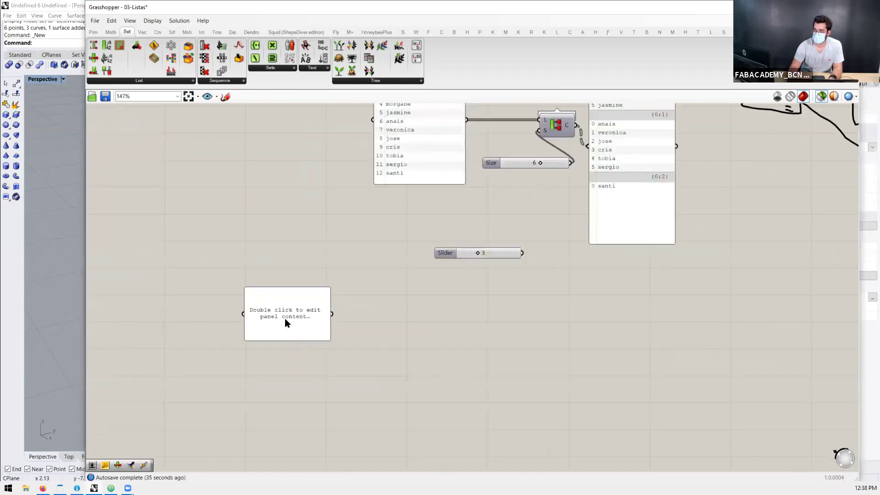
# Step: Fill the new panel with four first names, each on its own line
pyautogui.doubleClick(285, 319)
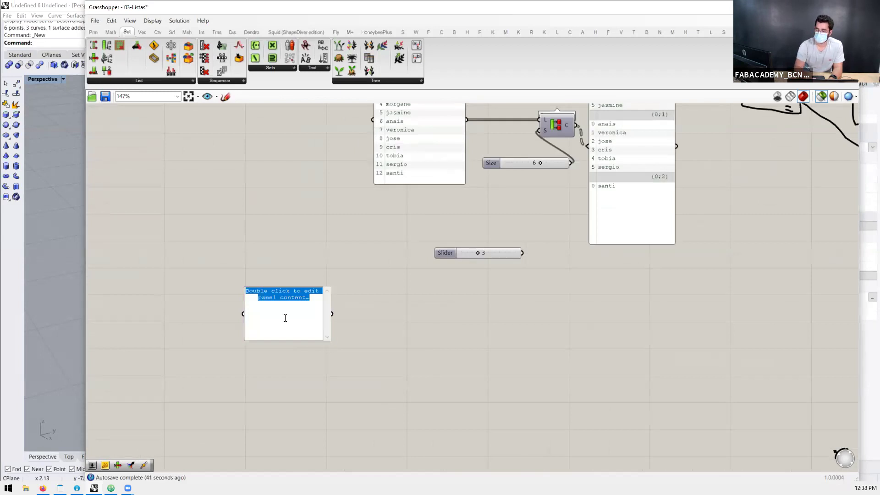
pyautogui.write('leo')
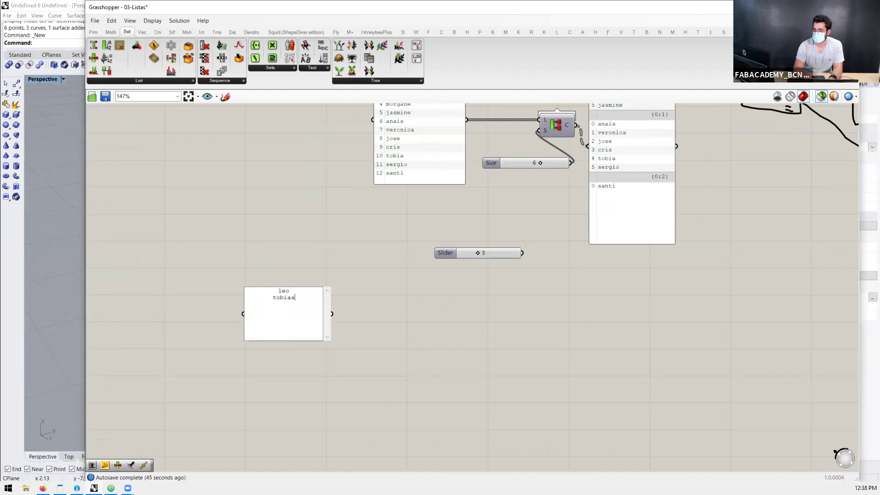
pyautogui.write('ce')
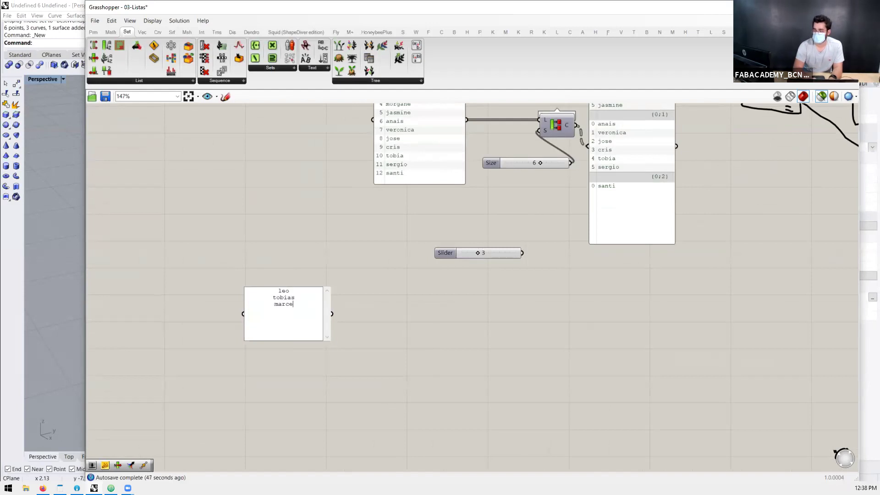
pyautogui.write('l')
pyautogui.press('Return')
pyautogui.write('santi')
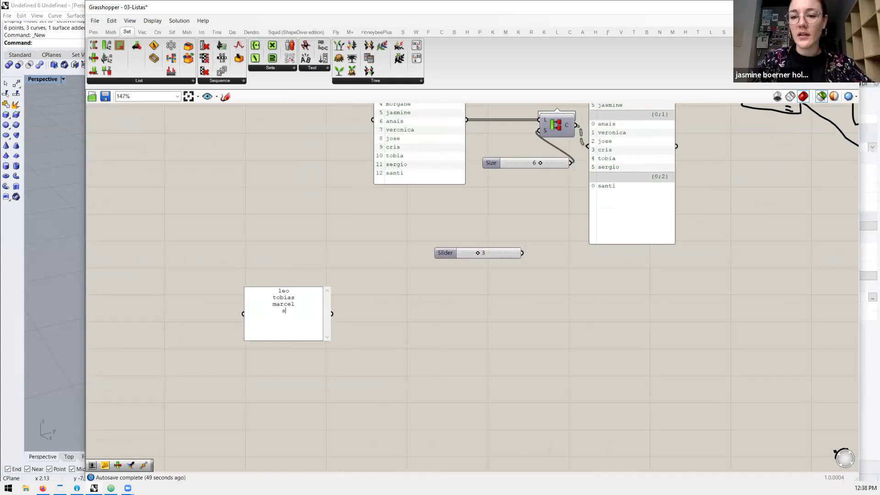
pyautogui.click(491, 325)
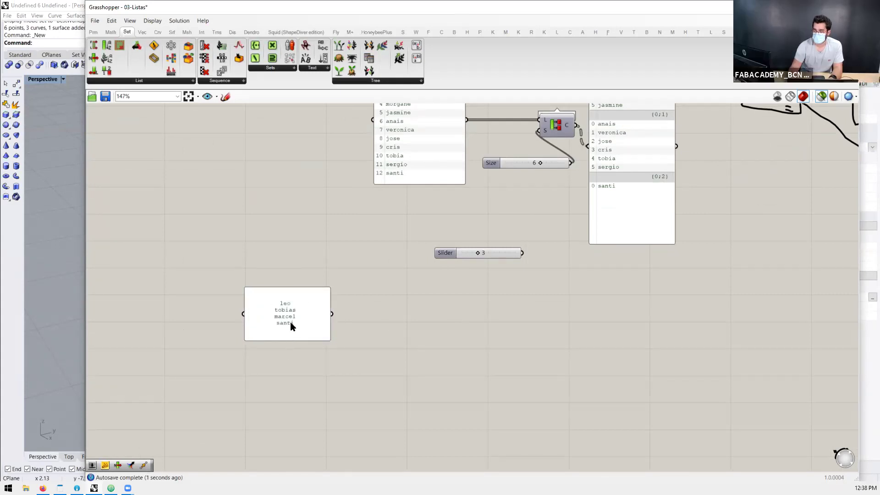
pyautogui.scroll(3, 290, 321)
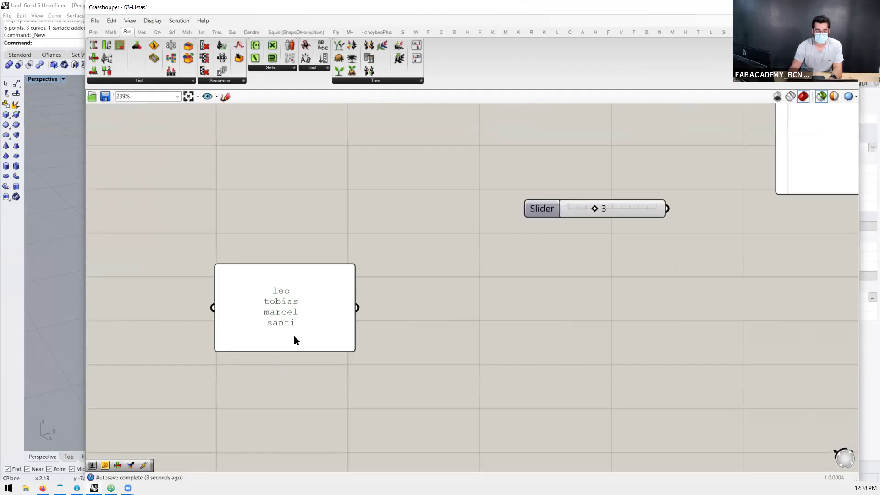
# Step: Turn off multiline data for the new four-name panel so that each name becomes a separate list item
pyautogui.rightClick(312, 285)
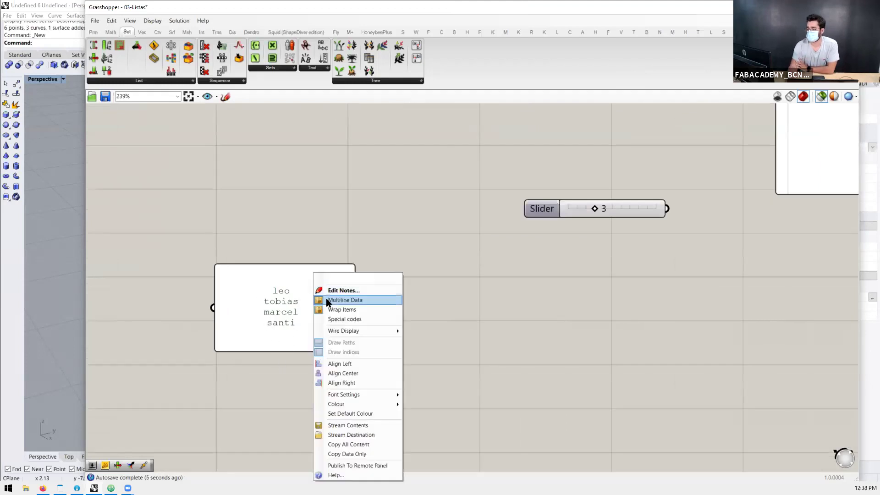
pyautogui.click(328, 300)
pyautogui.scroll(-3, 275, 289)
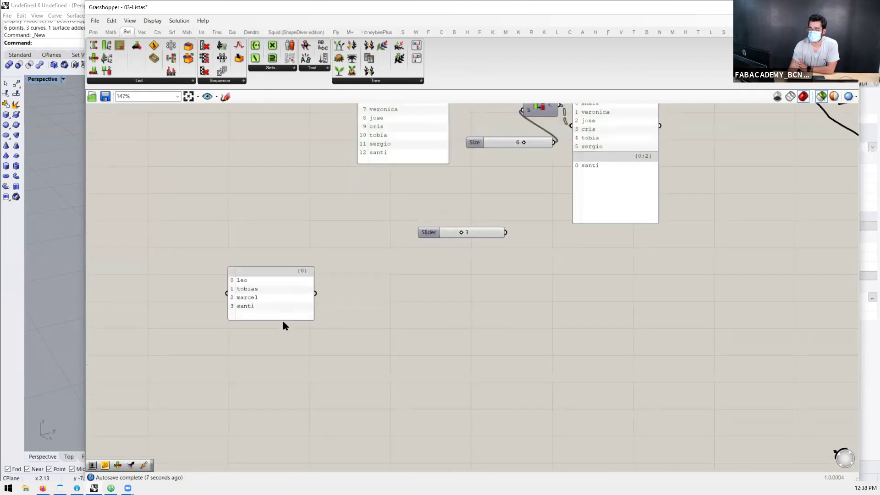
pyautogui.scroll(-4, 283, 321)
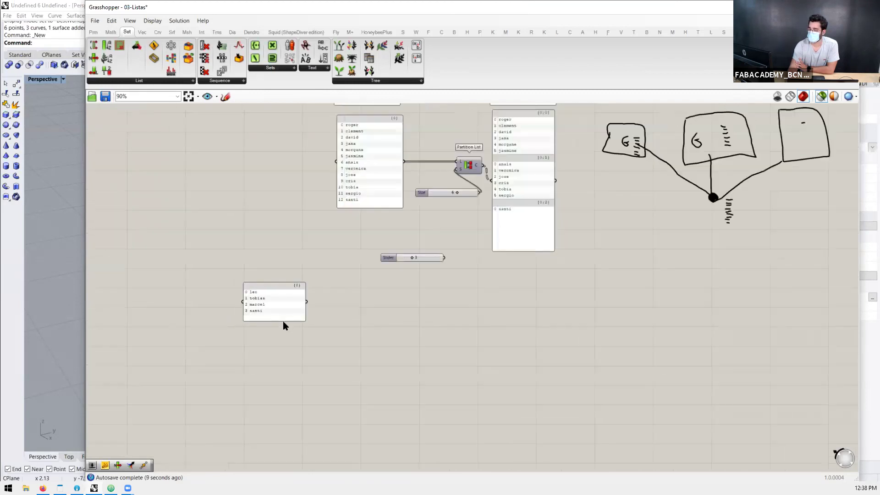
pyautogui.scroll(3, 370, 272)
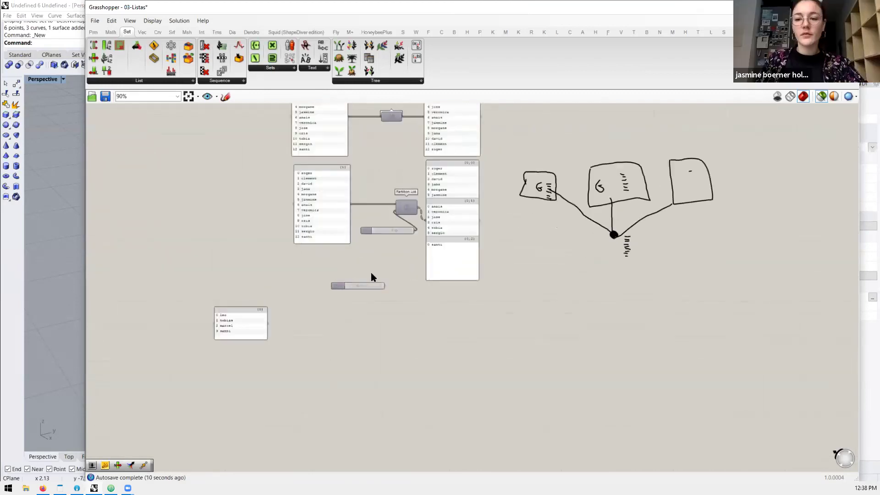
# Step: Place a Split List component in the free area below the Partition List example
pyautogui.click(147, 81)
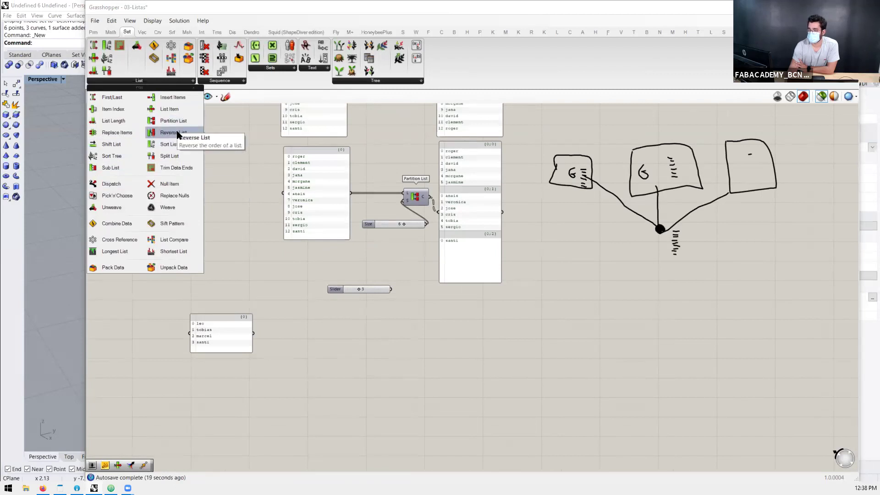
pyautogui.moveTo(178, 157); pyautogui.dragTo(403, 352)
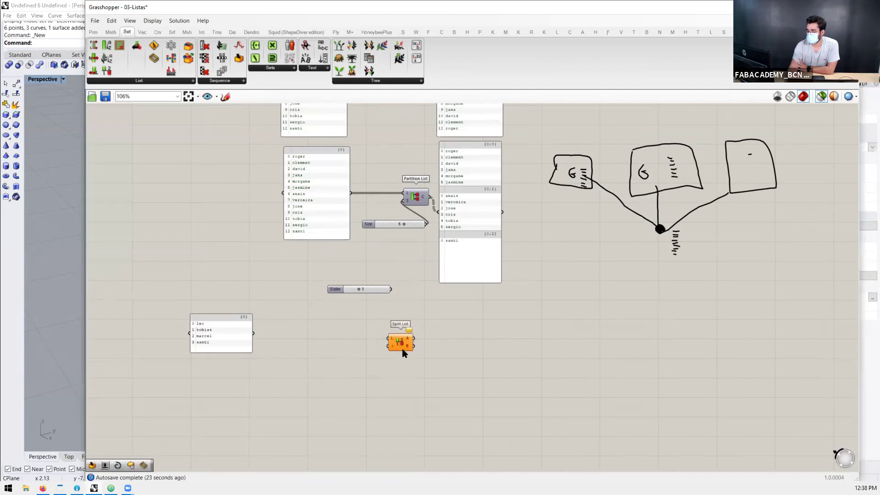
pyautogui.scroll(2, 391, 348)
pyautogui.scroll(-2, 367, 321)
# Step: Replace the unconnected slider and the four-name panel with a copy of the Partition List example's input name panel
pyautogui.click(336, 283)
pyautogui.press('Delete')
pyautogui.keyDown('alt'); pyautogui.moveTo(328, 183); pyautogui.dragTo(270, 333); pyautogui.keyUp('alt')
pyautogui.click(214, 327)
pyautogui.press('Delete')
pyautogui.scroll(3, 393, 344)
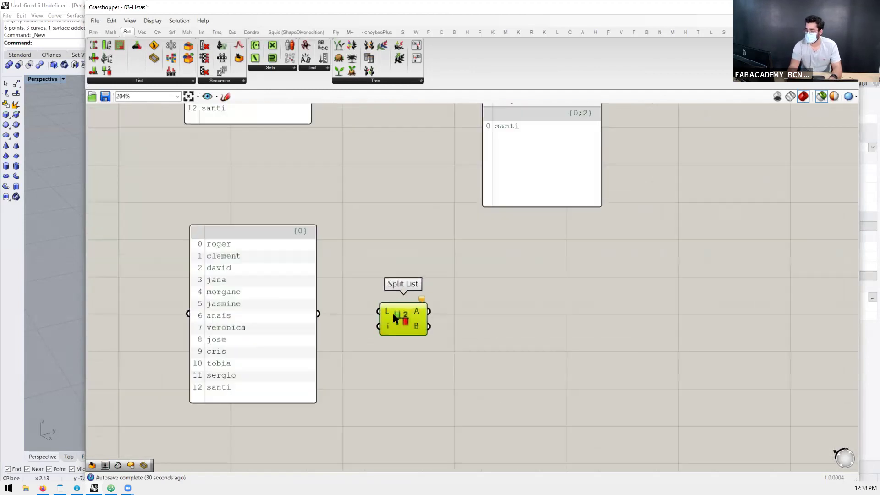
# Step: Connect the copied name panel to the list input of Split List and align the component with it
pyautogui.moveTo(394, 317); pyautogui.dragTo(385, 320)
pyautogui.moveTo(318, 313); pyautogui.dragTo(446, 316)
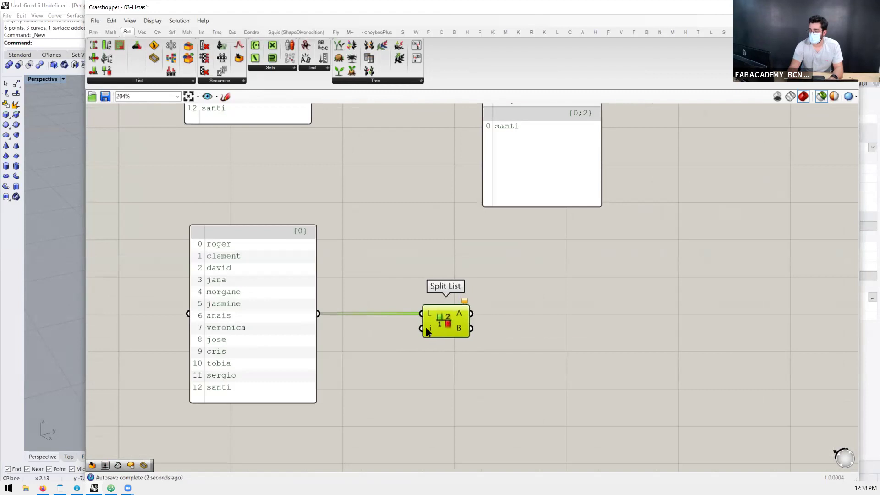
pyautogui.scroll(-3, 316, 316)
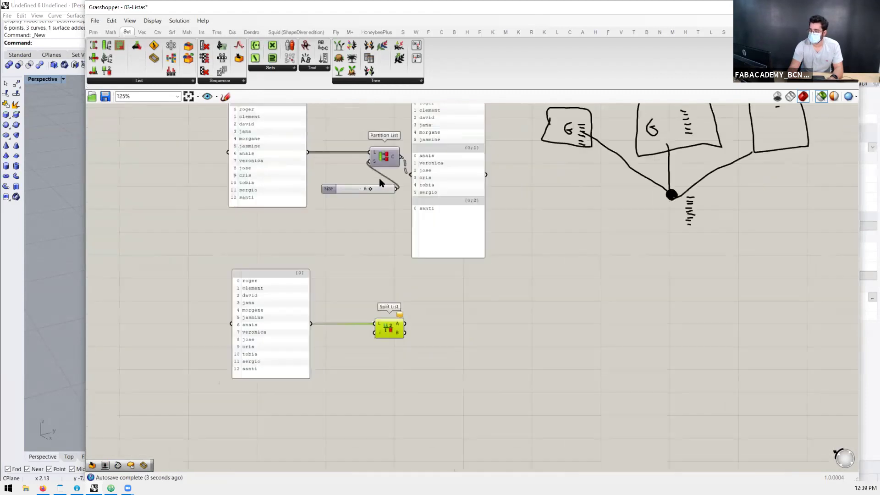
pyautogui.scroll(2, 383, 176)
pyautogui.scroll(-2, 354, 337)
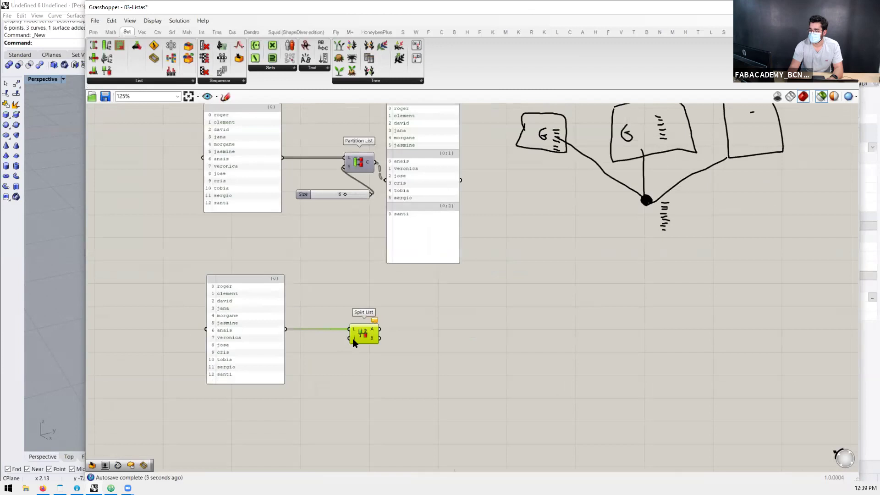
pyautogui.scroll(3, 355, 340)
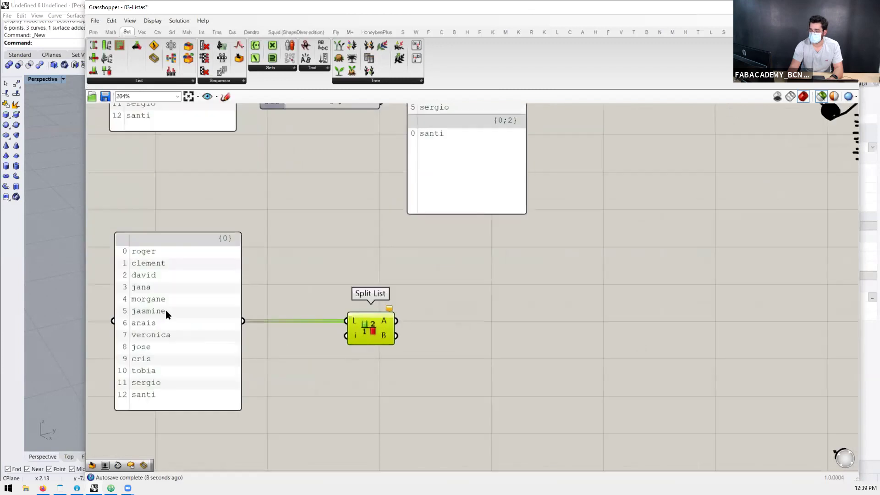
# Step: Add a number slider with value 5 and connect it to the index input of Split List
pyautogui.doubleClick(292, 365)
pyautogui.write('number slider')
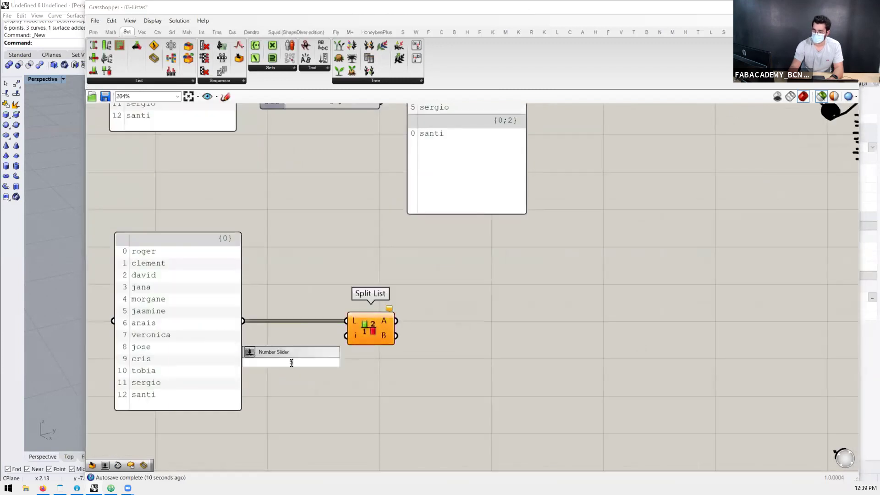
pyautogui.press('Return')
pyautogui.moveTo(352, 362); pyautogui.dragTo(345, 336)
# Step: Add a panel beside Split List and connect it to output A
pyautogui.scroll(-1, 389, 321)
pyautogui.doubleClick(433, 301)
pyautogui.write('panel')
pyautogui.press('Return')
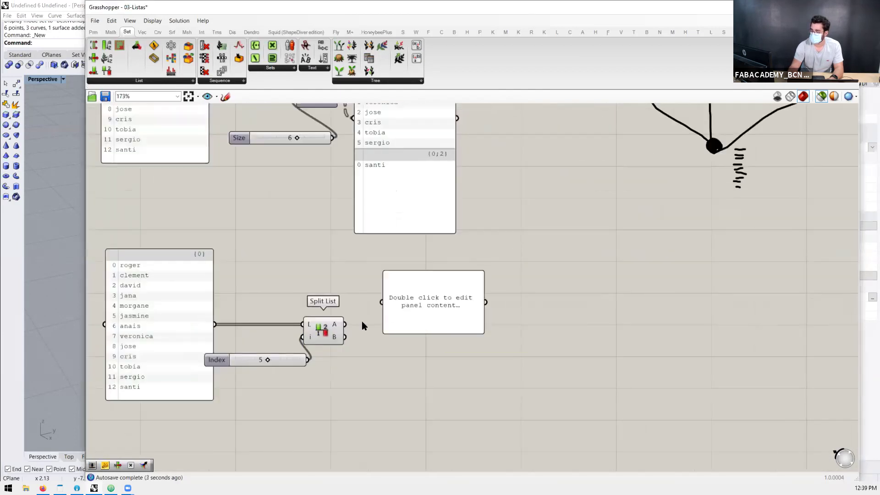
pyautogui.moveTo(349, 328); pyautogui.dragTo(440, 279)
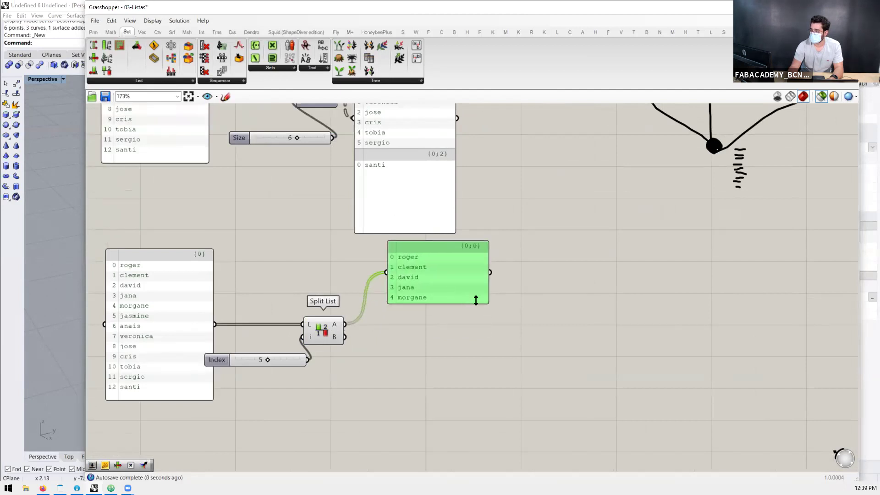
# Step: Place a second, copied panel under the first one, connect it to Split List output B and enlarge it to fit the names
pyautogui.moveTo(484, 302); pyautogui.dragTo(475, 406)
pyautogui.moveTo(345, 338); pyautogui.dragTo(390, 391)
pyautogui.scroll(-1, 487, 389)
pyautogui.moveTo(487, 390); pyautogui.dragTo(489, 354, button='right')
pyautogui.scroll(1, 491, 374)
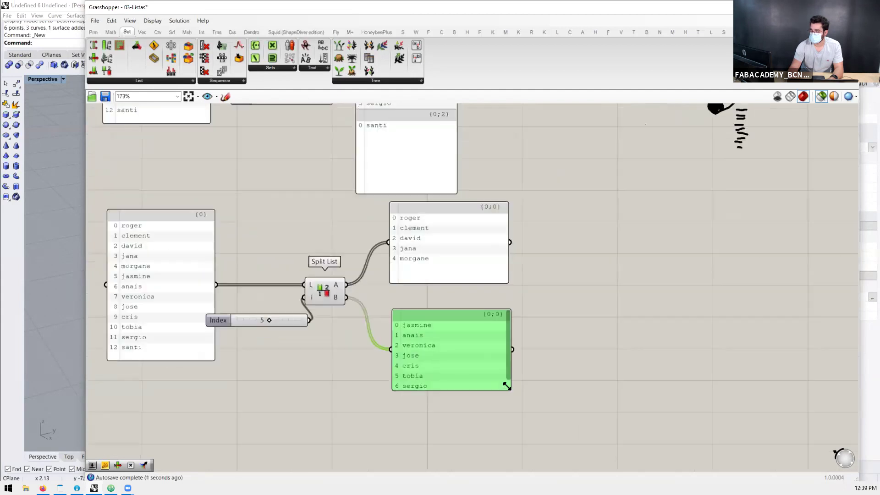
pyautogui.moveTo(511, 390); pyautogui.dragTo(523, 436)
# Step: Try the Split List index slider at 2, and set it to 6
pyautogui.moveTo(268, 322); pyautogui.dragTo(248, 322)
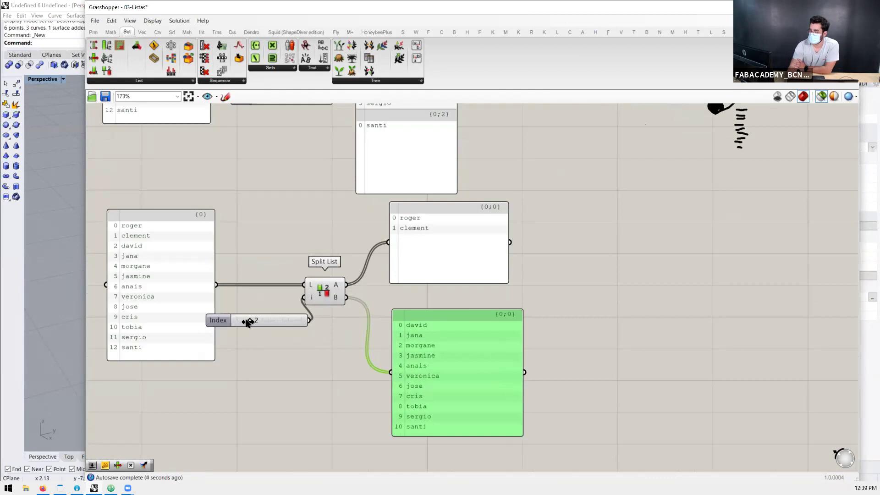
pyautogui.moveTo(248, 322); pyautogui.dragTo(274, 320)
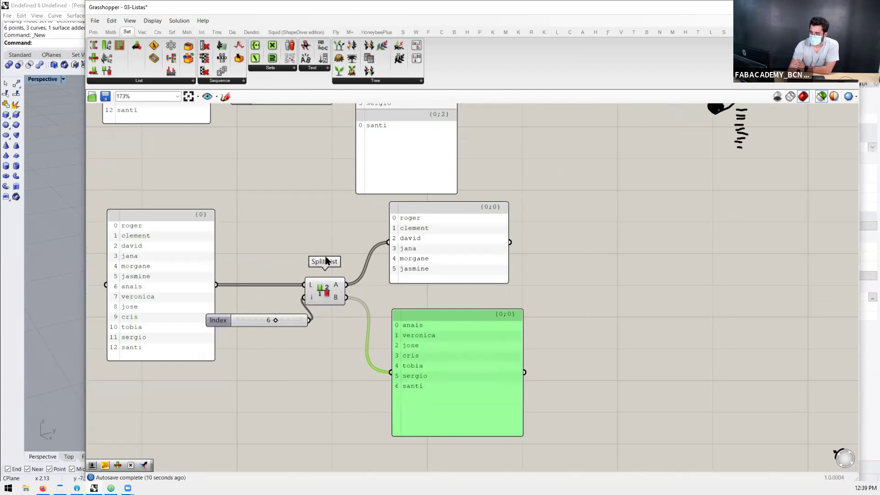
# Step: Place a List Length component in the free area below the Split List example
pyautogui.click(151, 82)
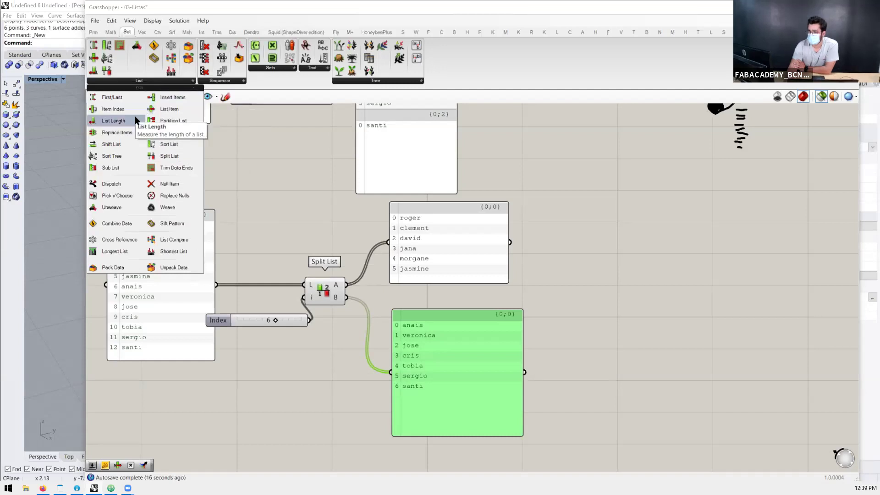
pyautogui.click(113, 121)
pyautogui.scroll(-3, 314, 393)
pyautogui.click(324, 285)
pyautogui.scroll(3, 270, 284)
# Step: Paste a copy of the Split List input name panel beside List Length, connect it to the list input and align the component
pyautogui.click(246, 141)
pyautogui.hotkey('ctrl', 'c')
pyautogui.hotkey('ctrl', 'v')
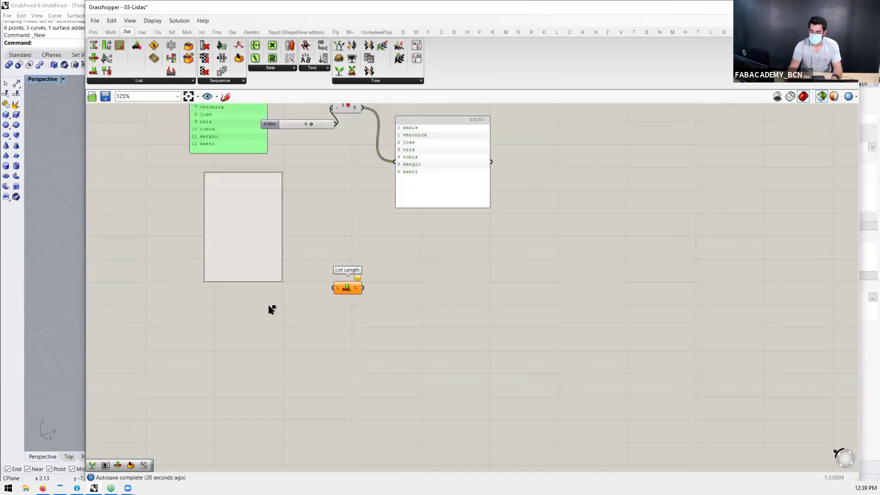
pyautogui.scroll(2, 302, 289)
pyautogui.moveTo(303, 286); pyautogui.dragTo(340, 287)
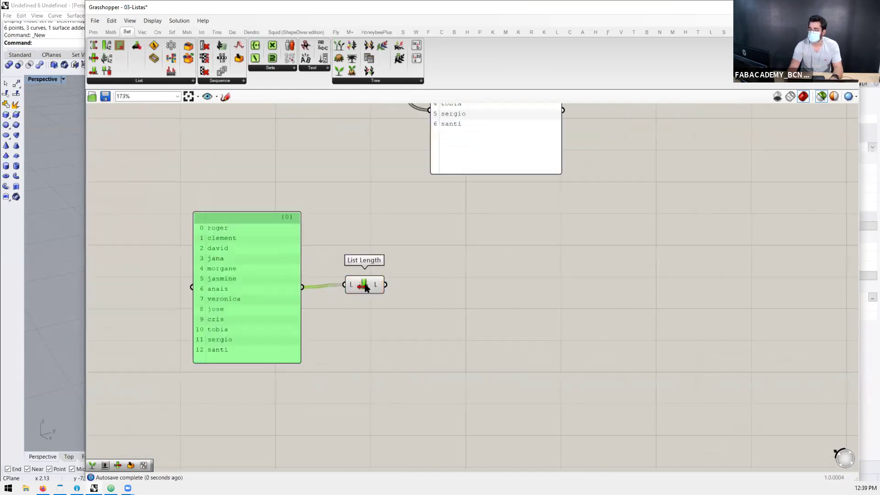
pyautogui.click(361, 288)
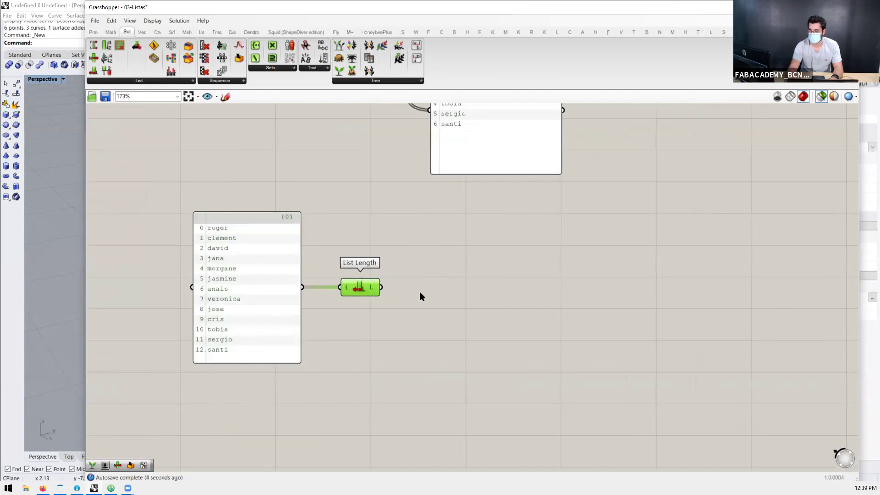
# Step: Add a panel by component name, connect it to the List Length output and shrink it to a compact size
pyautogui.click(459, 280)
pyautogui.doubleClick(460, 281)
pyautogui.write('panel')
pyautogui.press('Return')
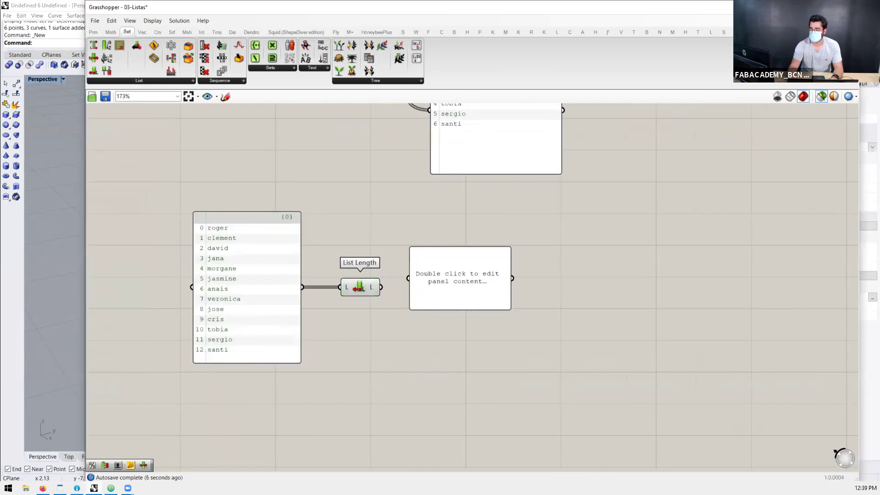
pyautogui.moveTo(380, 287); pyautogui.dragTo(427, 301)
pyautogui.click(270, 287)
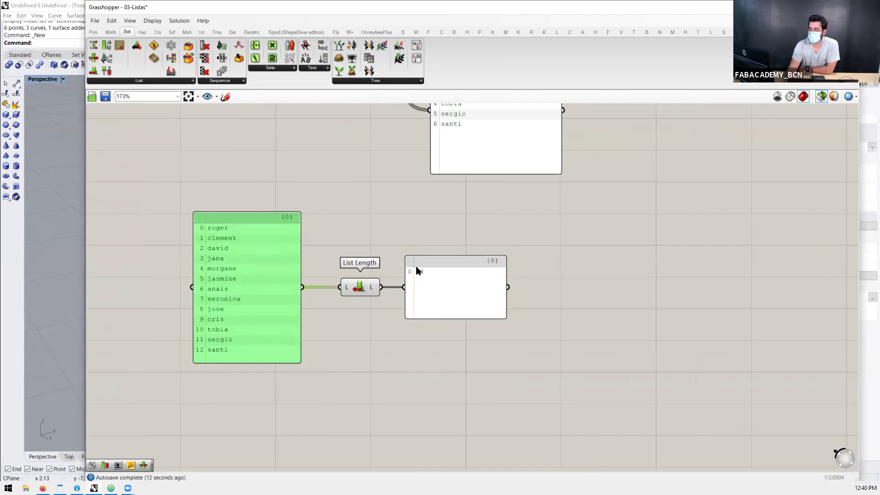
pyautogui.moveTo(504, 317); pyautogui.dragTo(460, 294)
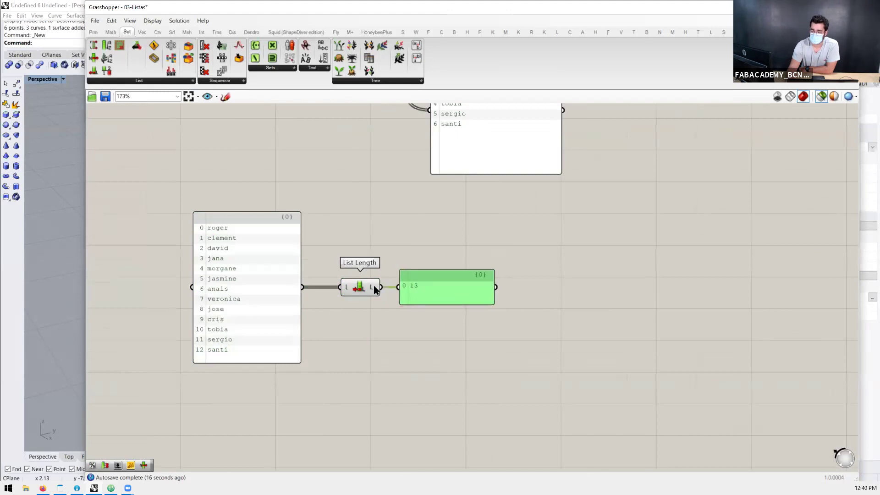
pyautogui.moveTo(374, 293)
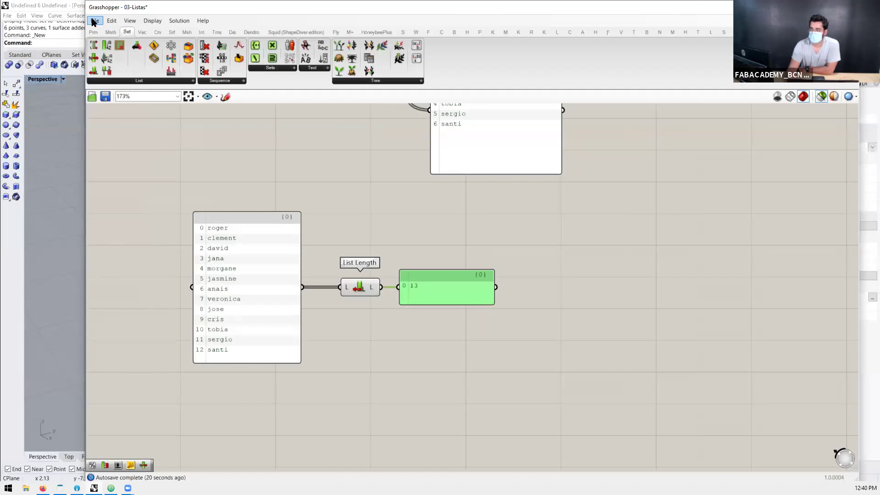
# Step: Select the newly built list examples for an overview, and check the guide scripts on the Grasshopper Start Class page in the browser
pyautogui.scroll(-10, 549, 312)
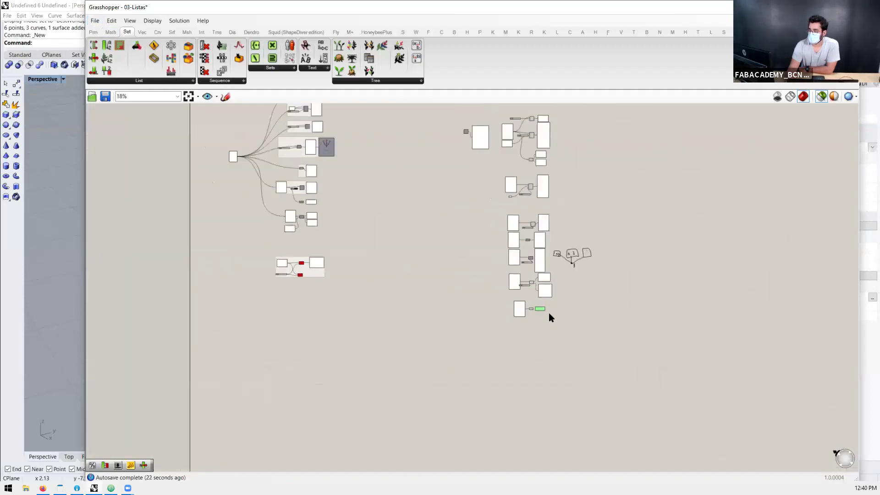
pyautogui.moveTo(624, 117); pyautogui.dragTo(490, 337)
pyautogui.scroll(2, 546, 241)
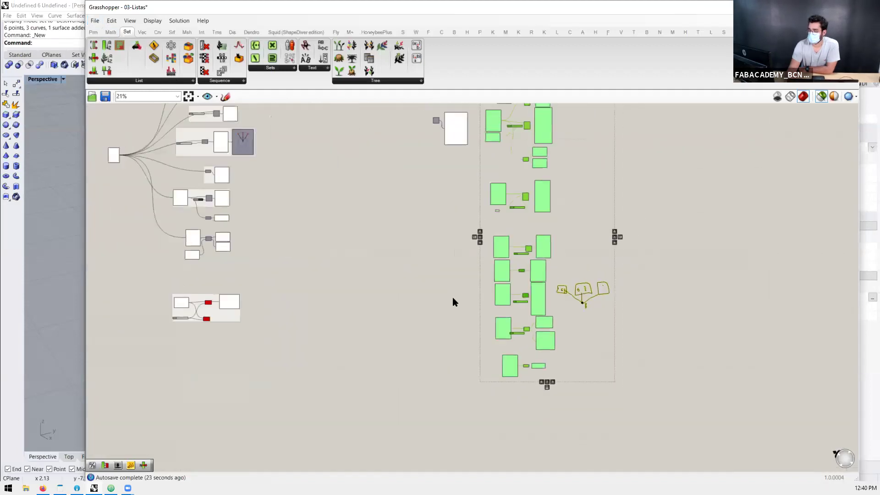
pyautogui.scroll(6, 323, 158)
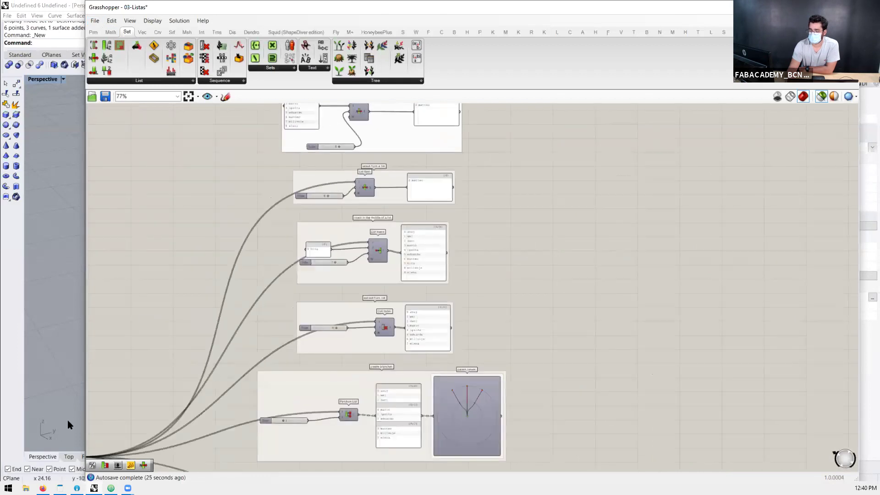
pyautogui.hotkey('alt', 'Tab')
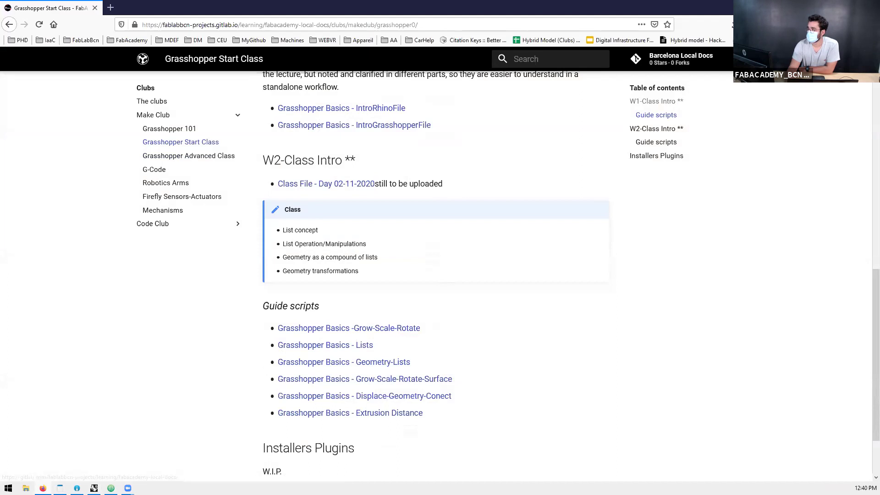
pyautogui.hotkey('alt', 'Tab')
# Step: Review the prepared reference groups for extracting an item, selecting from a list and inserting in the middle of a list
pyautogui.scroll(5, 336, 244)
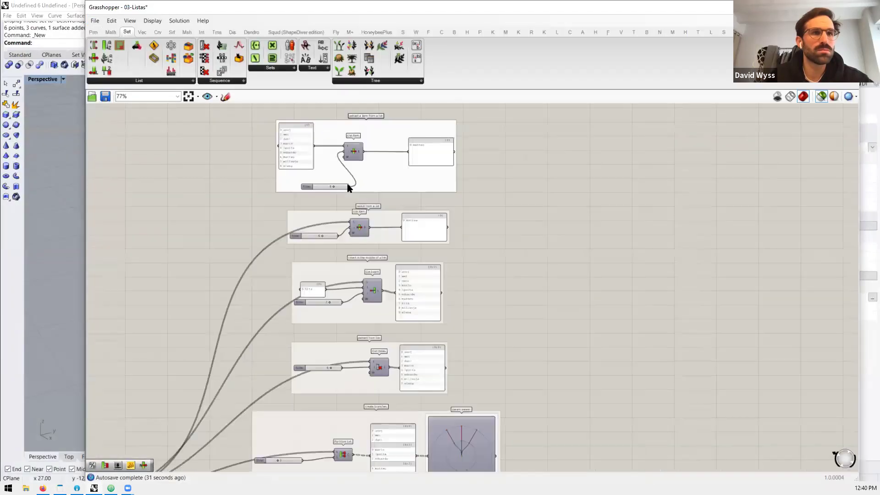
pyautogui.scroll(-1, 332, 148)
pyautogui.scroll(2, 298, 230)
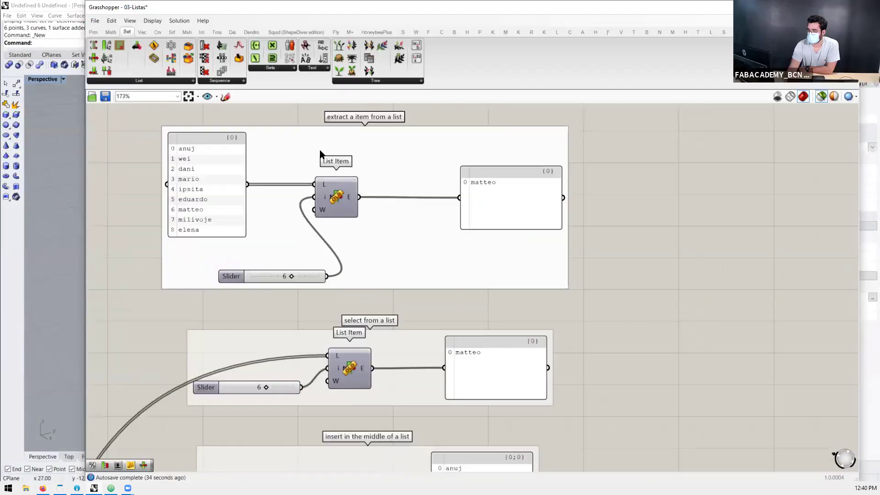
pyautogui.scroll(-4, 320, 153)
pyautogui.scroll(5, 314, 282)
pyautogui.scroll(-4, 363, 208)
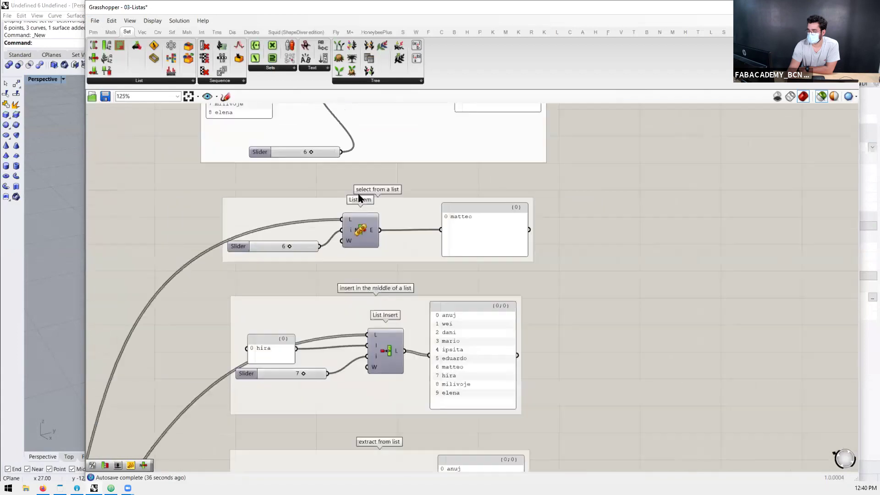
pyautogui.scroll(3, 345, 304)
pyautogui.moveTo(406, 274)
pyautogui.middleClick(404, 310)
# Step: Review the prepared reference groups for culling an item, creating branches, reversing and shifting a list, and measuring list length
pyautogui.moveTo(631, 286); pyautogui.dragTo(619, 132, button='right')
pyautogui.scroll(-3, 540, 377)
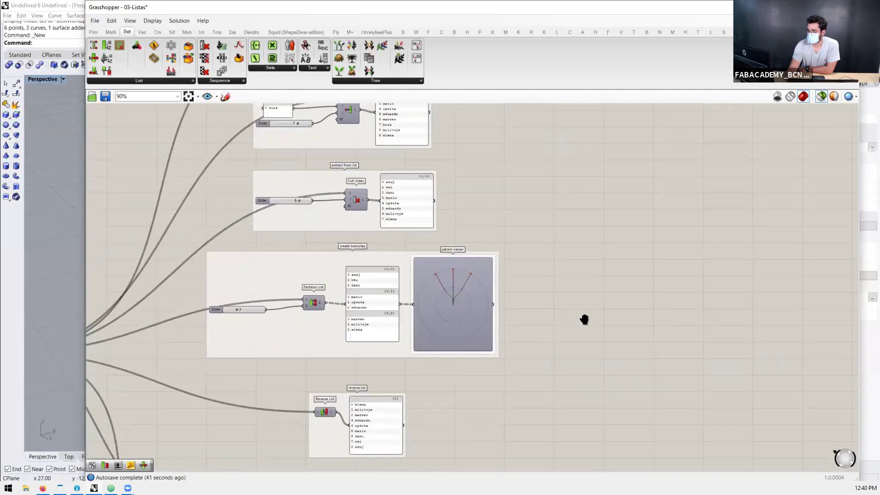
pyautogui.scroll(3, 422, 310)
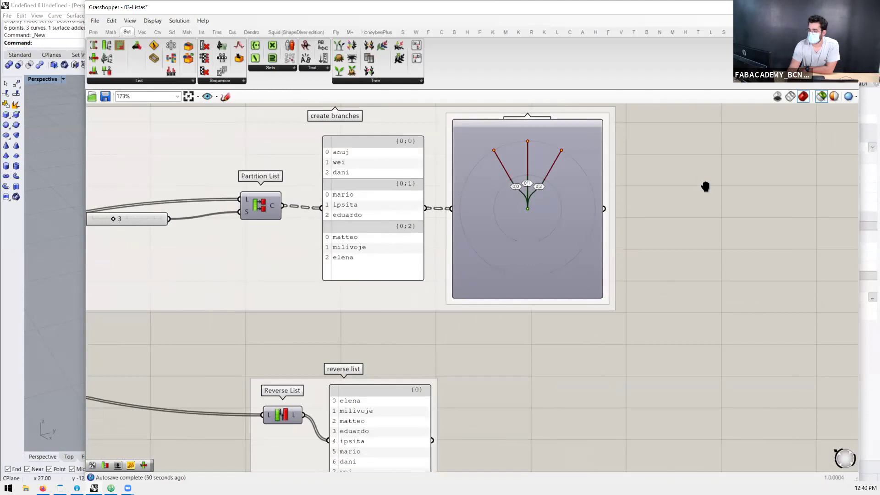
pyautogui.moveTo(389, 382); pyautogui.dragTo(488, 195, button='right')
pyautogui.moveTo(591, 347); pyautogui.dragTo(597, 271, button='right')
pyautogui.moveTo(374, 451); pyautogui.dragTo(383, 365, button='right')
pyautogui.moveTo(408, 398); pyautogui.dragTo(408, 367, button='right')
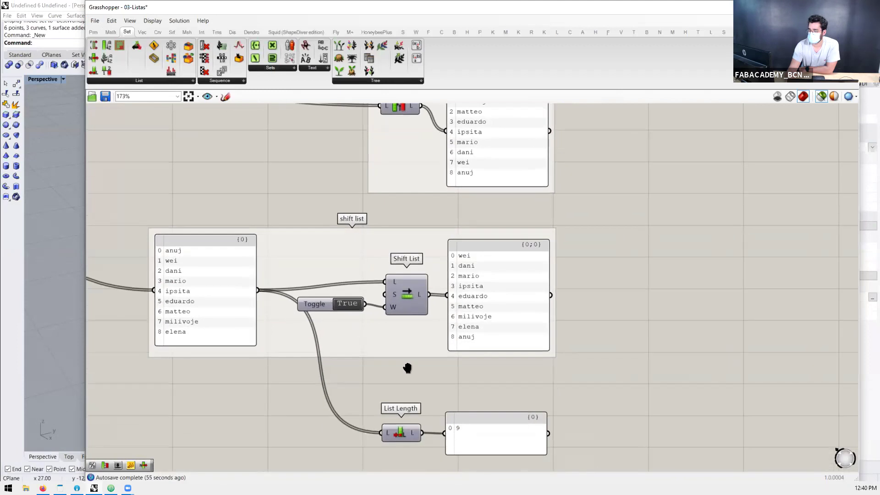
# Step: Review the prepared reference group that sorts names with Dispatch using a true/false pattern, below the shift list and list length examples
pyautogui.moveTo(412, 309); pyautogui.dragTo(418, 248, button='right')
pyautogui.moveTo(401, 414); pyautogui.dragTo(334, 222, button='right')
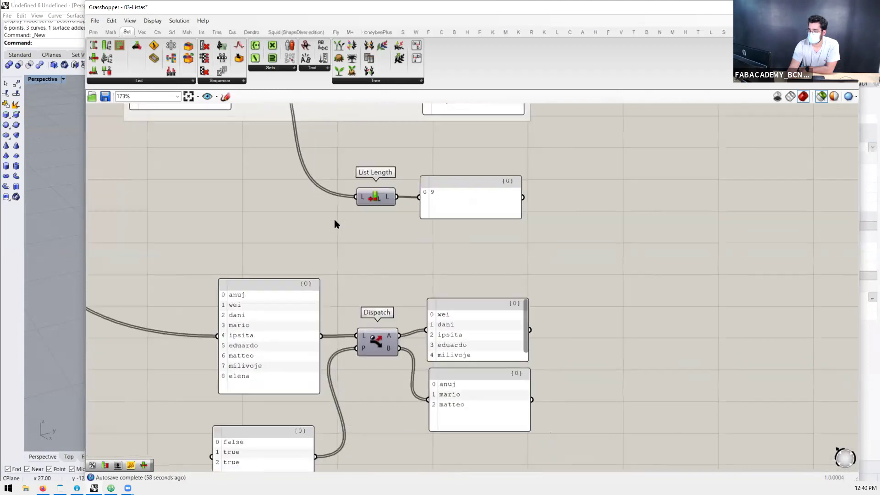
pyautogui.scroll(-8, 334, 222)
pyautogui.scroll(1, 355, 379)
pyautogui.scroll(-5, 309, 295)
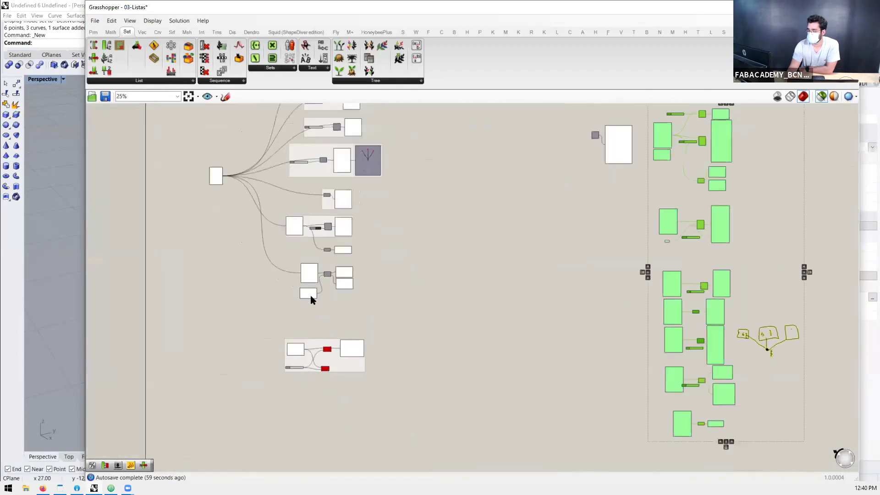
# Step: Duplicate the names panel of the List Length example and place the copy below it
pyautogui.scroll(5, 568, 418)
pyautogui.scroll(7, 438, 336)
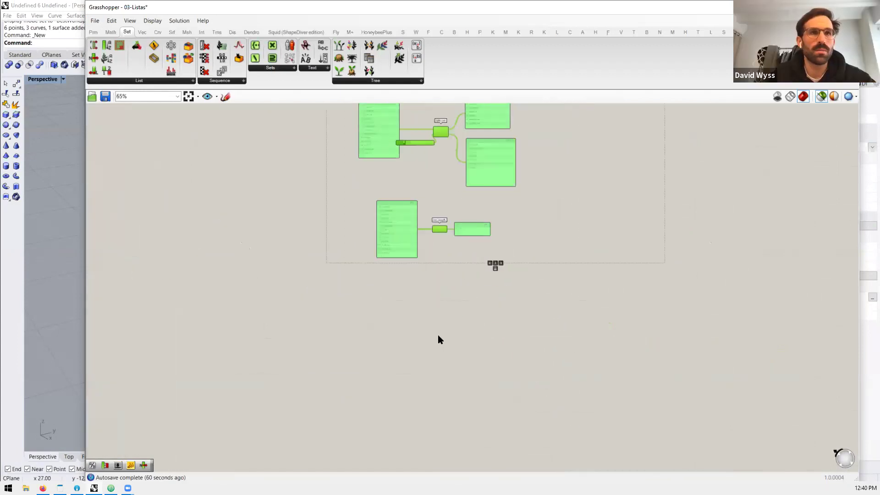
pyautogui.click(385, 196)
pyautogui.hotkey('ctrl', 'c')
pyautogui.hotkey('ctrl', 'v')
pyautogui.scroll(5, 472, 390)
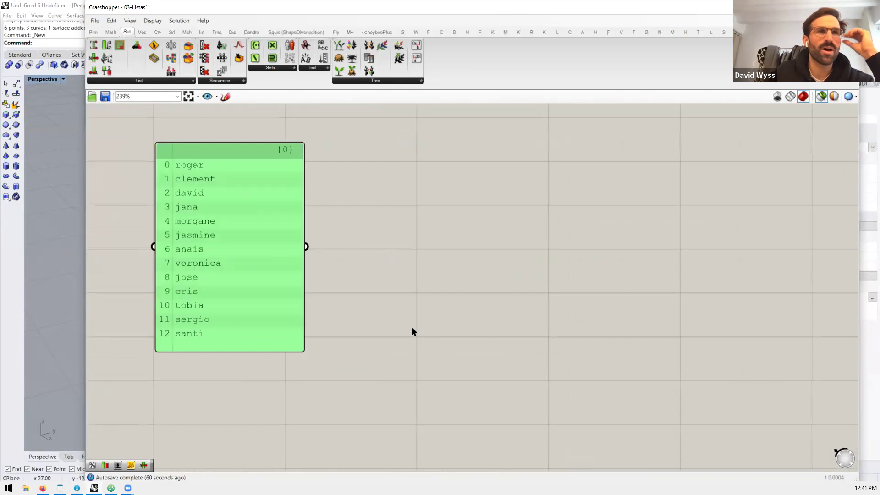
pyautogui.click(400, 324)
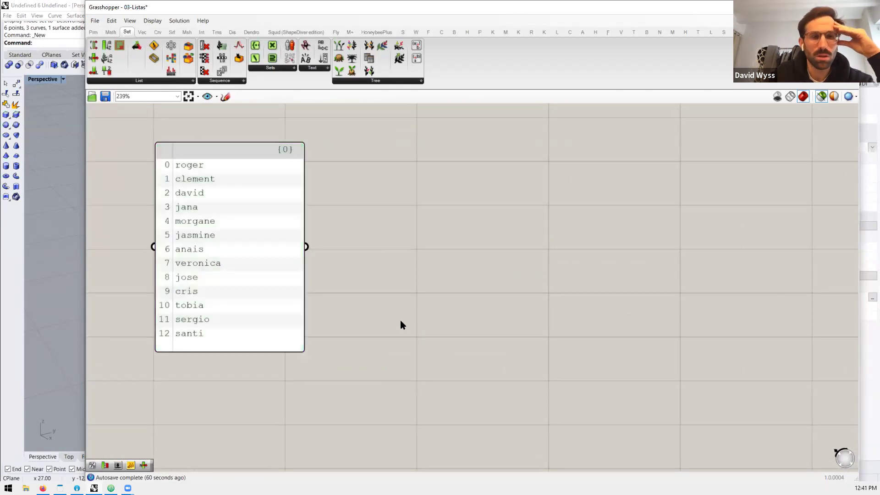
pyautogui.scroll(-5, 457, 300)
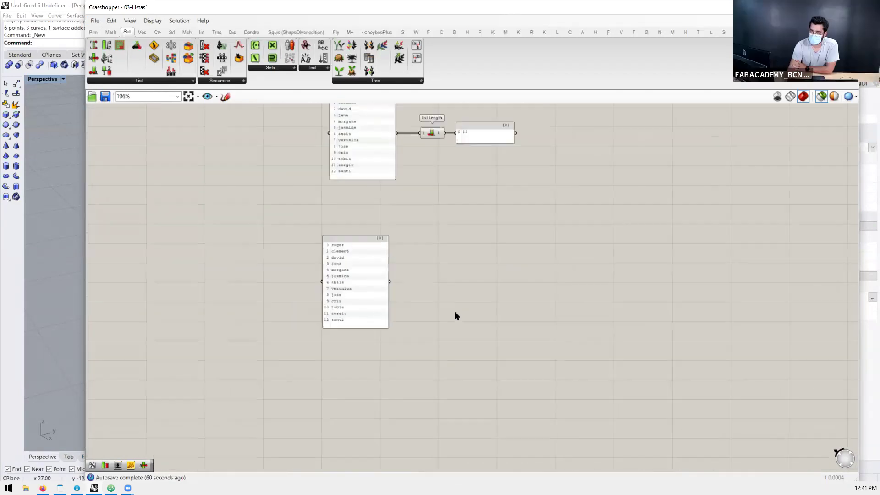
# Step: Examine the display and data options available for the copied names panel
pyautogui.scroll(4, 389, 275)
pyautogui.click(360, 273)
pyautogui.click(406, 246)
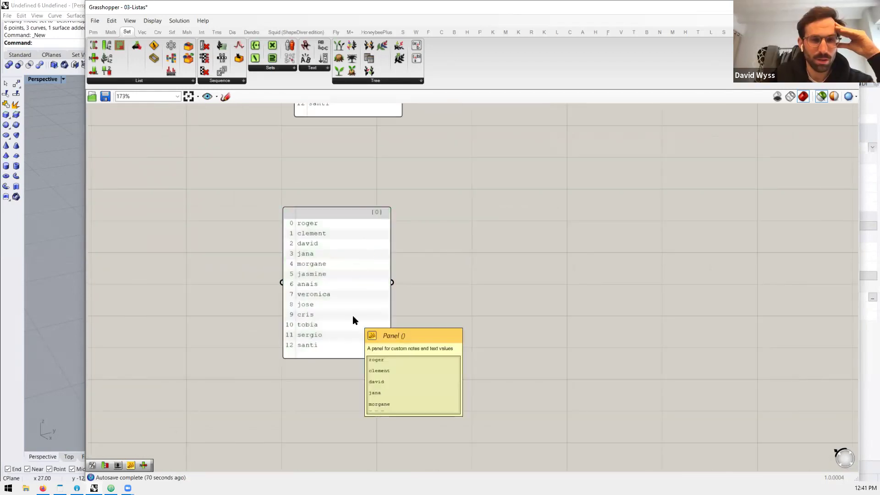
pyautogui.click(353, 246)
pyautogui.rightClick(353, 245)
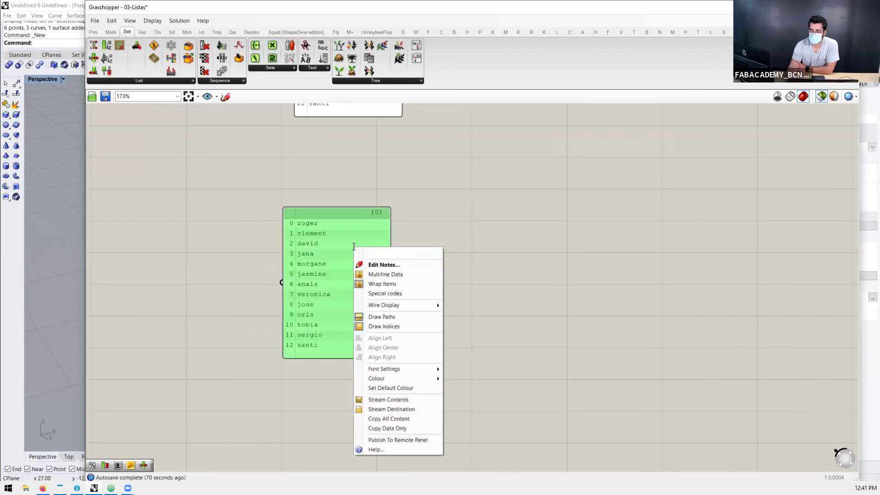
pyautogui.click(492, 202)
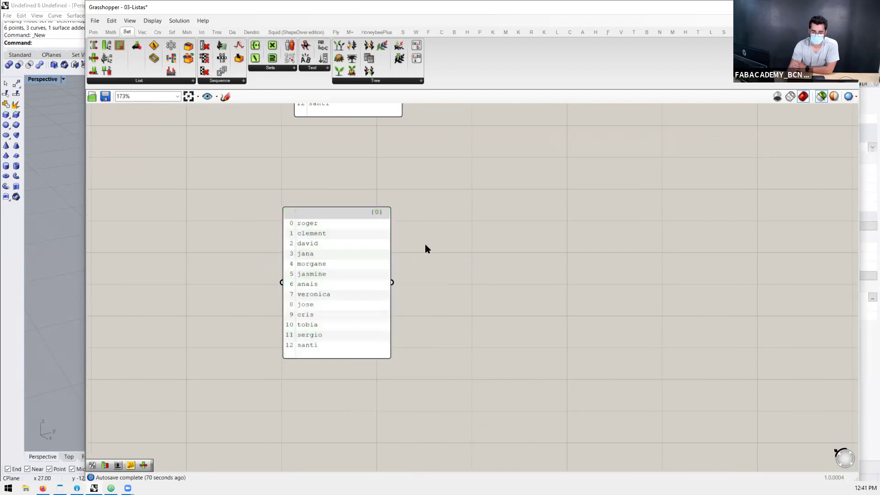
pyautogui.rightClick(351, 275)
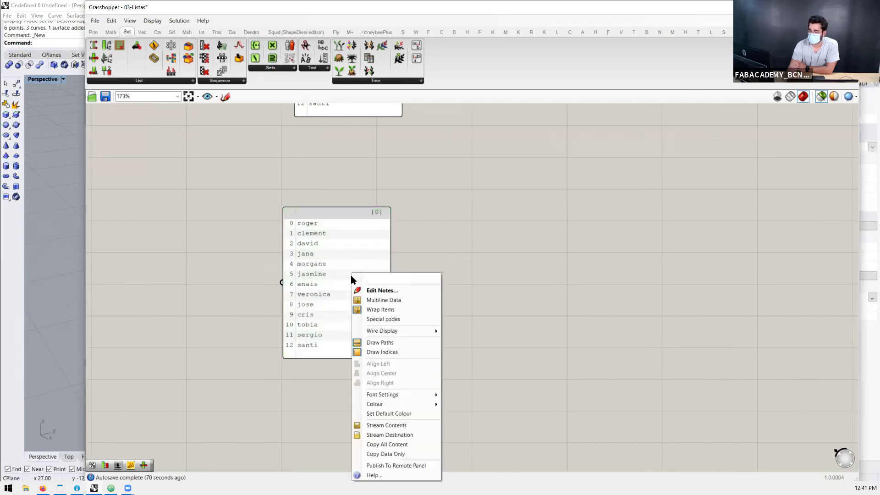
pyautogui.click(488, 292)
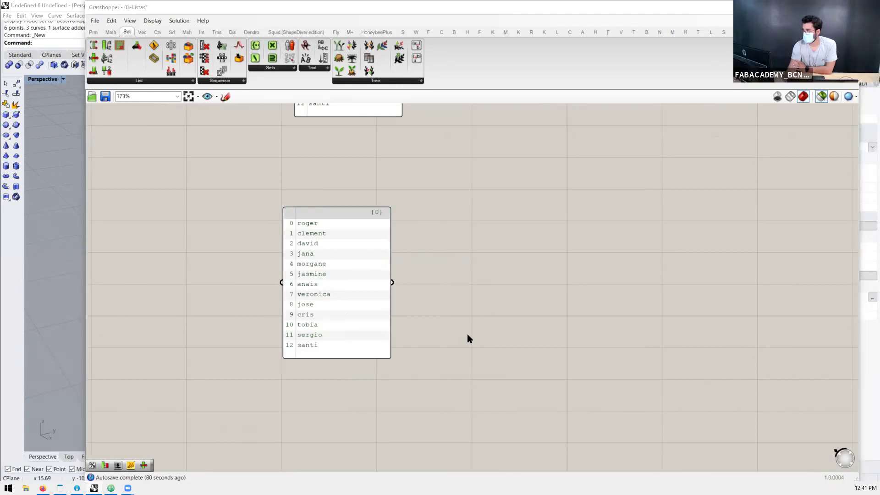
# Step: Switch Draw Icons off and on again to compare the name and icon display on the Split List component
pyautogui.scroll(-3, 466, 335)
pyautogui.scroll(3, 466, 336)
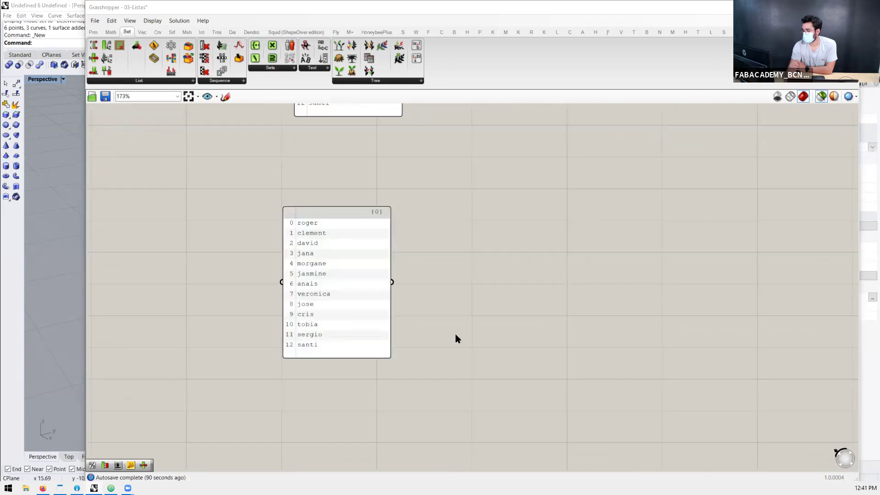
pyautogui.scroll(-3, 383, 373)
pyautogui.scroll(5, 382, 234)
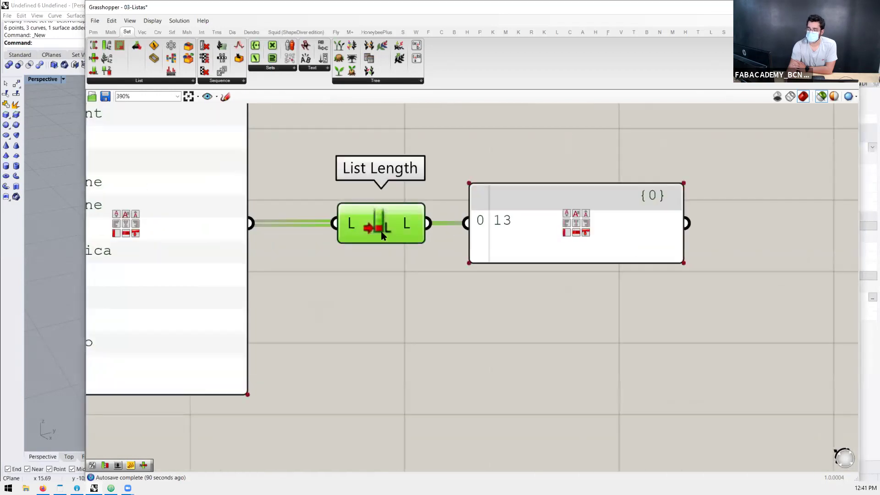
pyautogui.scroll(-5, 340, 399)
pyautogui.scroll(6, 360, 202)
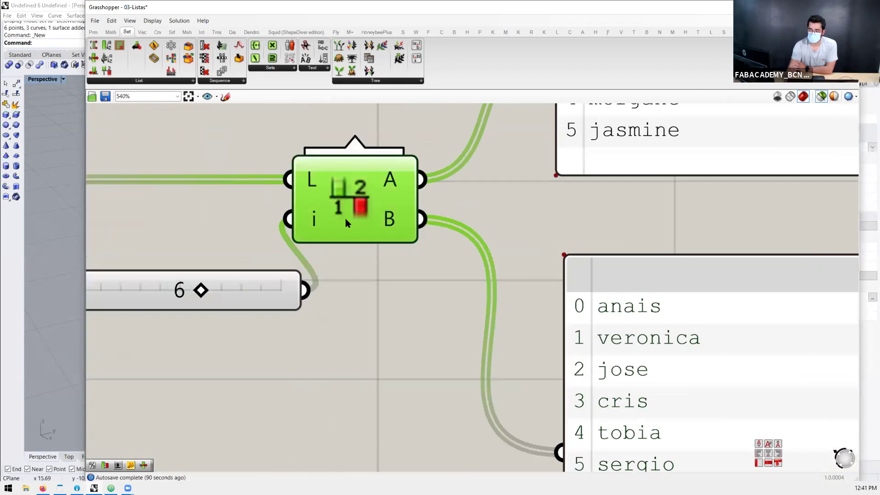
pyautogui.click(375, 293)
pyautogui.click(152, 20)
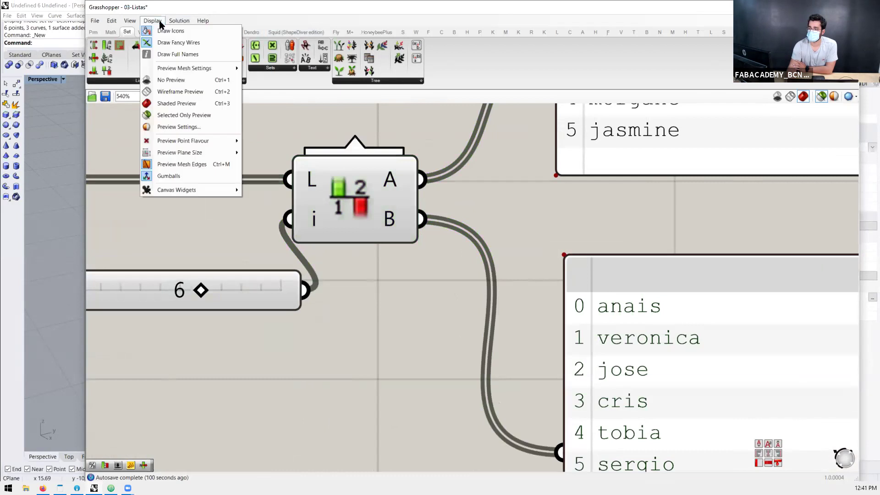
pyautogui.click(173, 32)
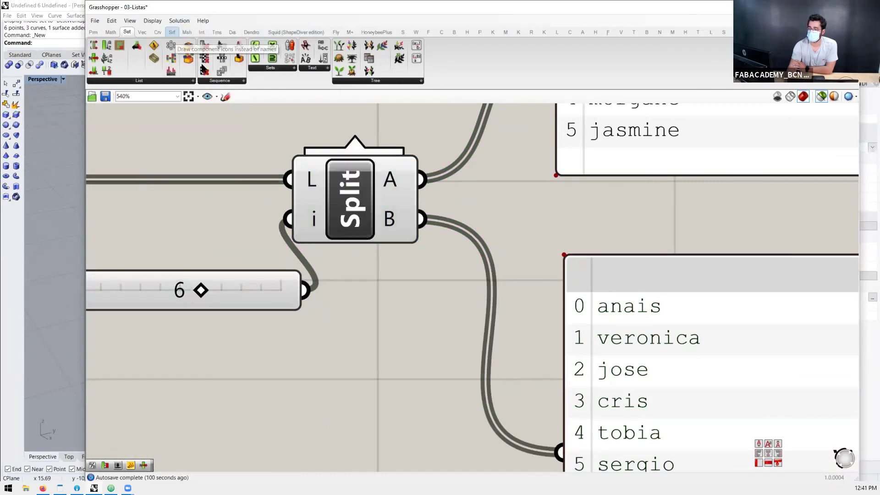
pyautogui.scroll(-6, 353, 279)
pyautogui.scroll(4, 369, 281)
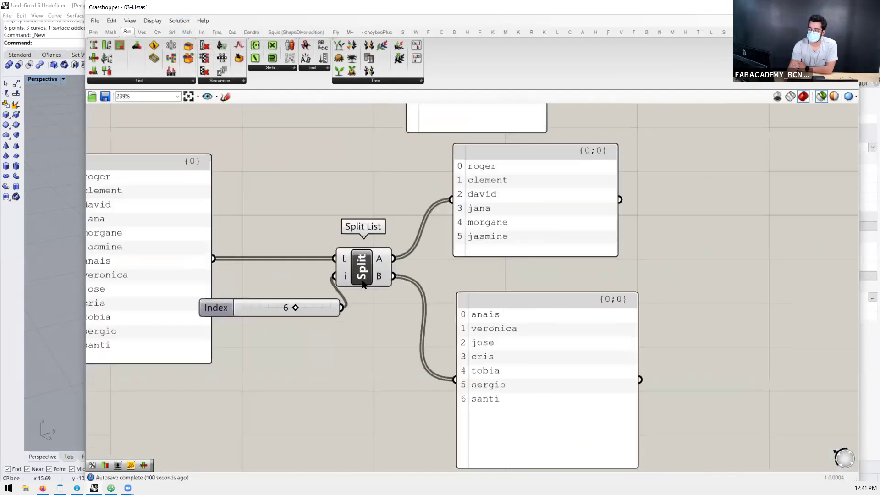
pyautogui.click(145, 21)
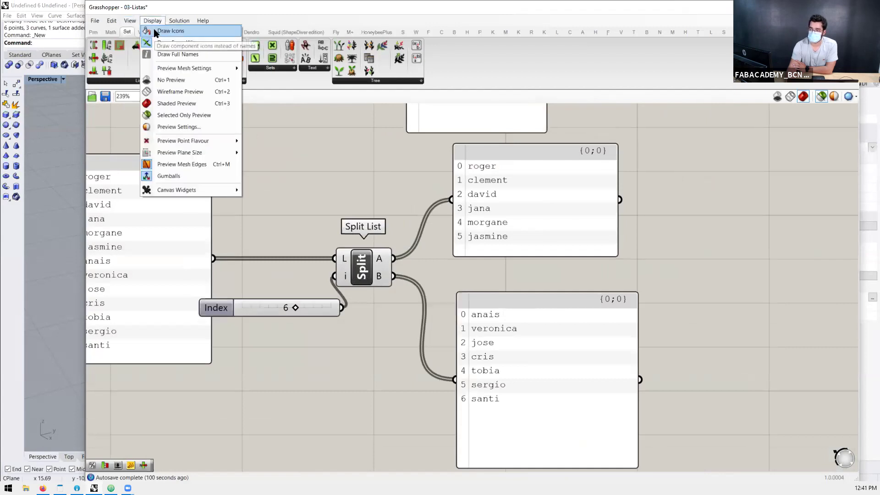
pyautogui.click(171, 31)
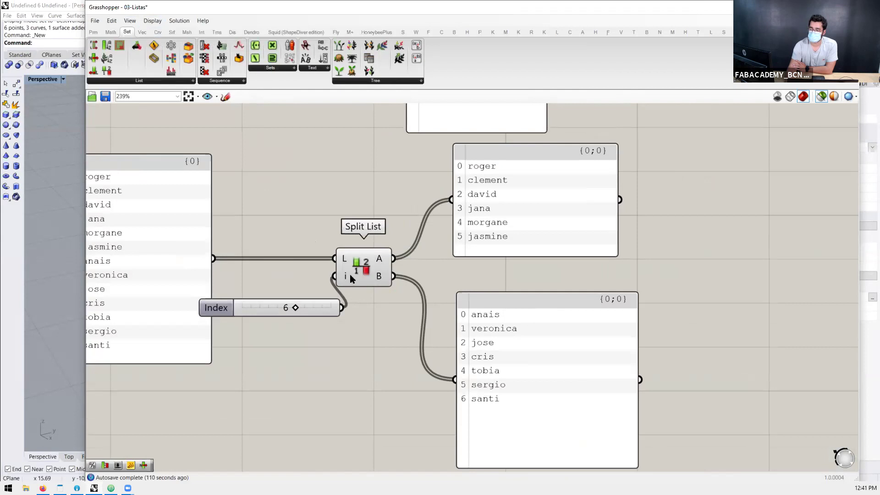
# Step: Switch Draw Full Names on and off again to compare full and abbreviated labels on the Split List example
pyautogui.click(151, 22)
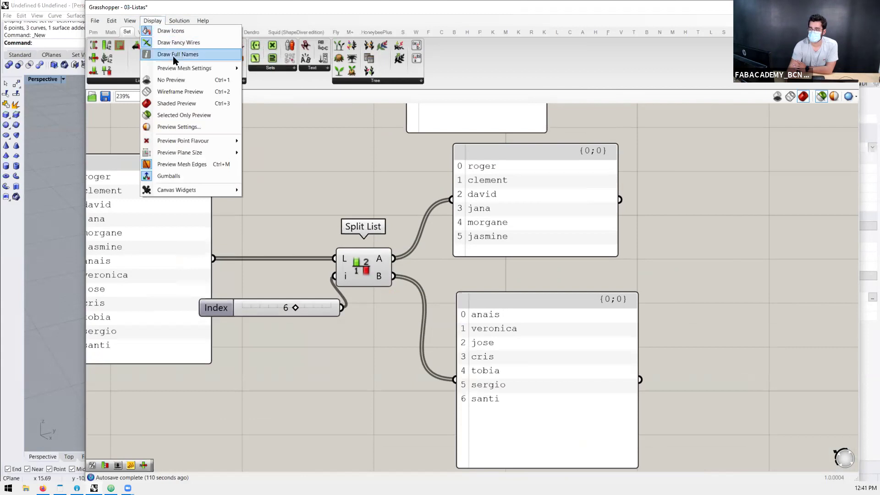
pyautogui.click(187, 55)
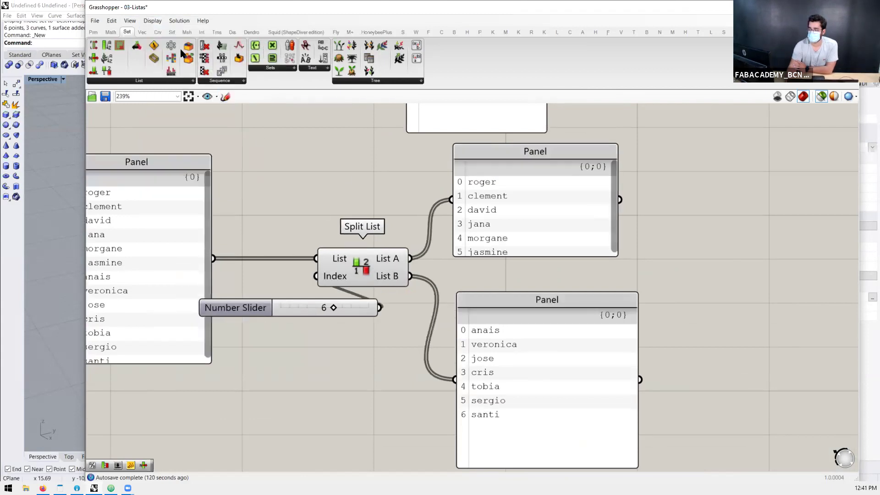
pyautogui.click(155, 20)
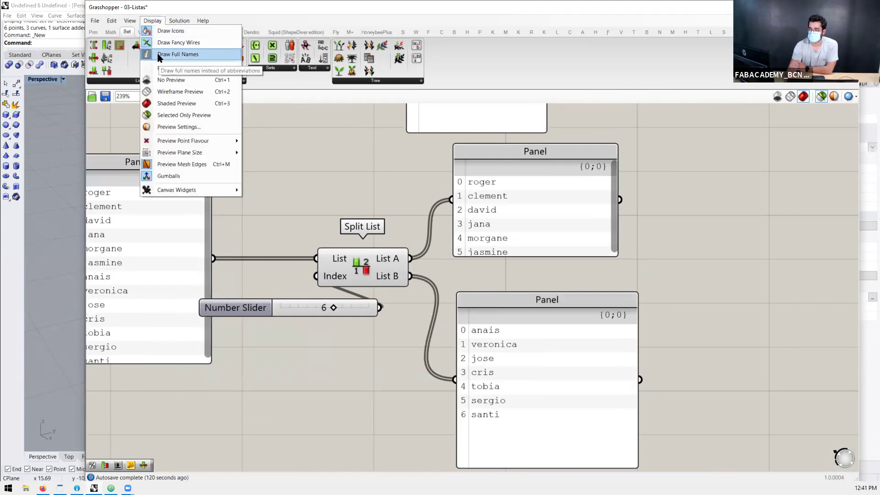
pyautogui.click(360, 269)
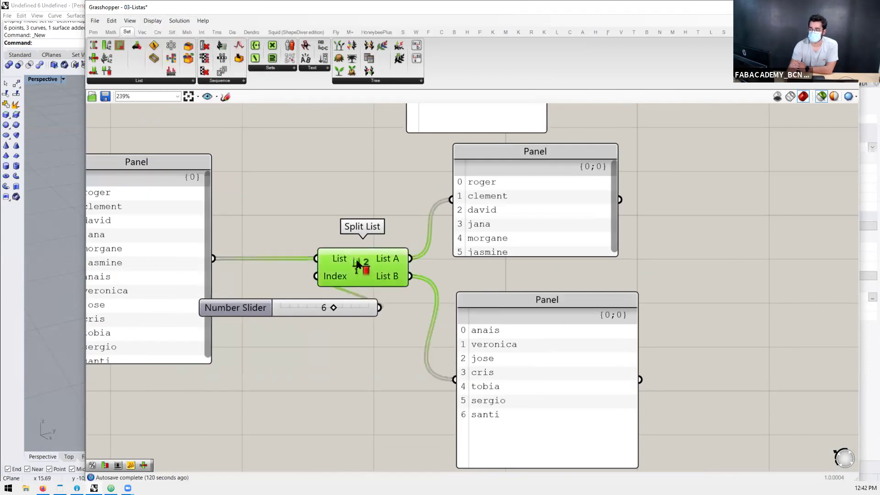
pyautogui.click(152, 20)
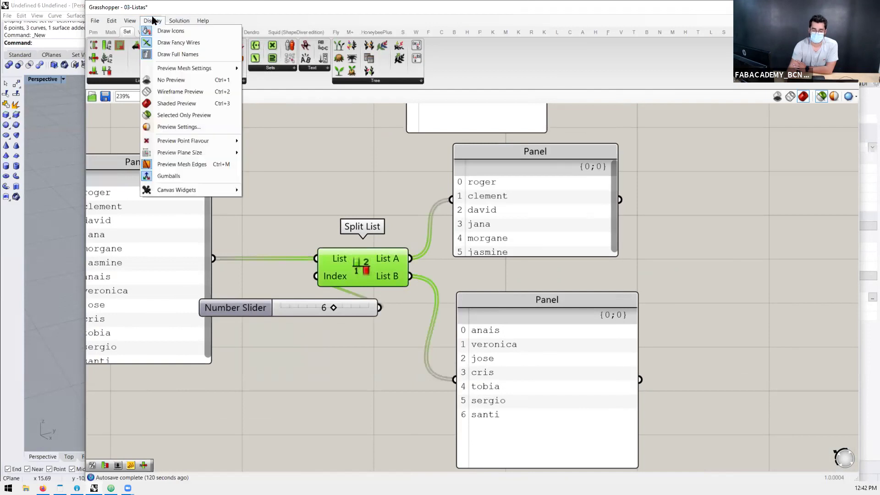
pyautogui.click(178, 54)
pyautogui.click(392, 235)
pyautogui.scroll(-1, 389, 231)
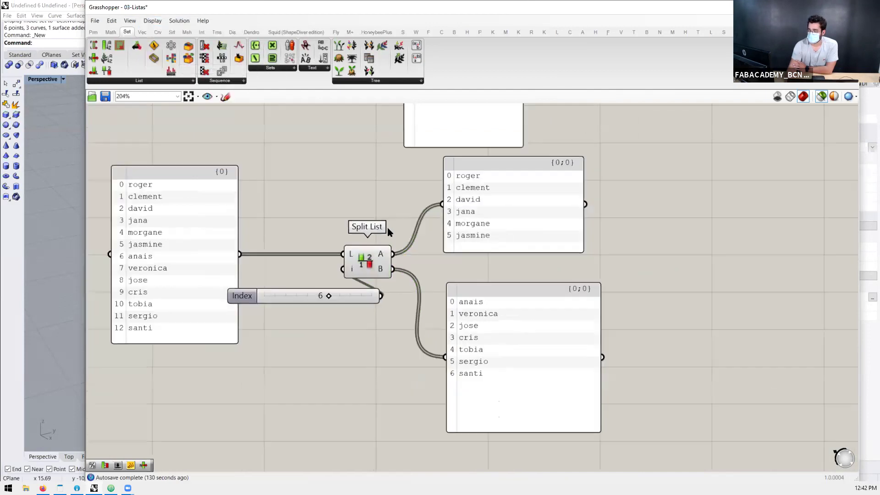
# Step: Place a Cull Index component beside the lowest names panel and connect the panel to its list input
pyautogui.scroll(-5, 389, 248)
pyautogui.scroll(5, 400, 400)
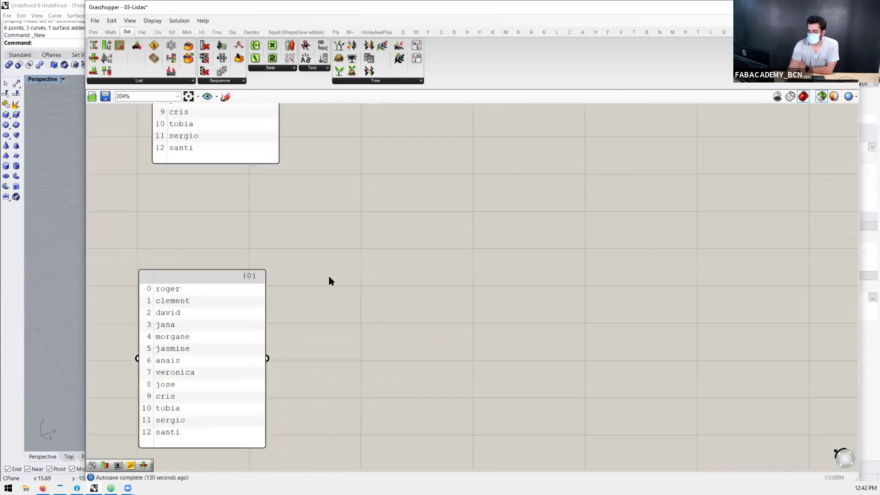
pyautogui.scroll(-3, 328, 276)
pyautogui.scroll(3, 313, 358)
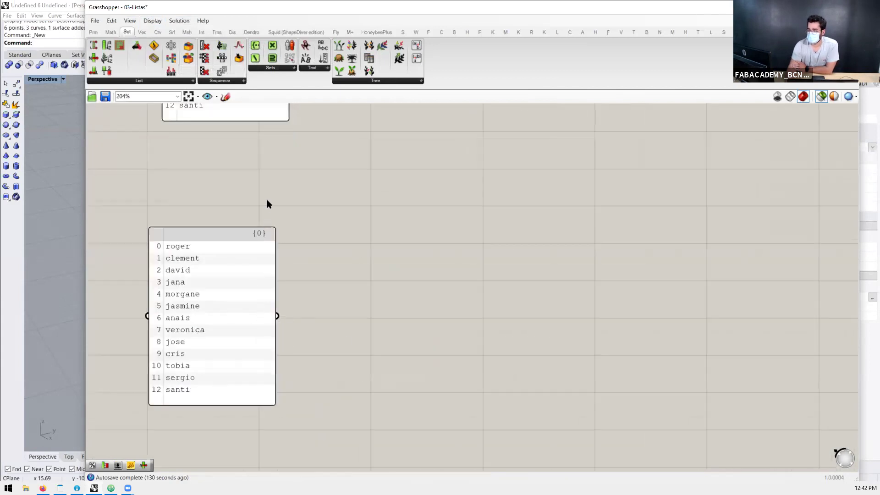
pyautogui.click(150, 21)
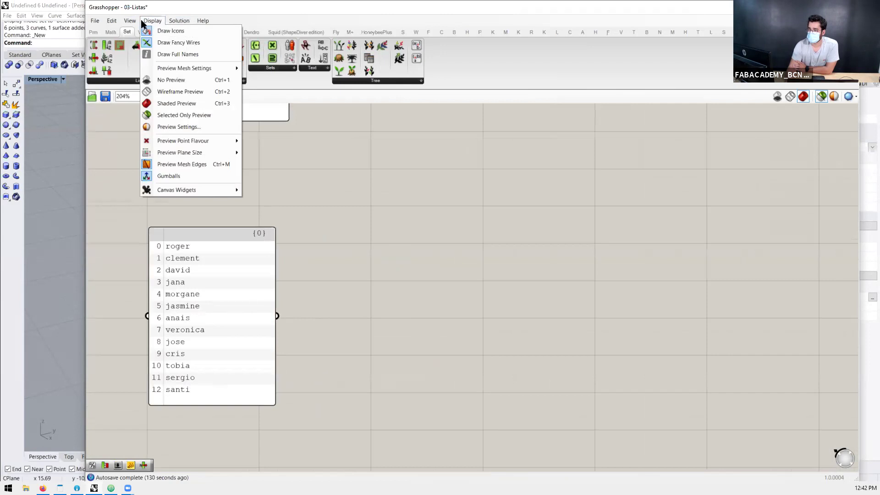
pyautogui.click(329, 171)
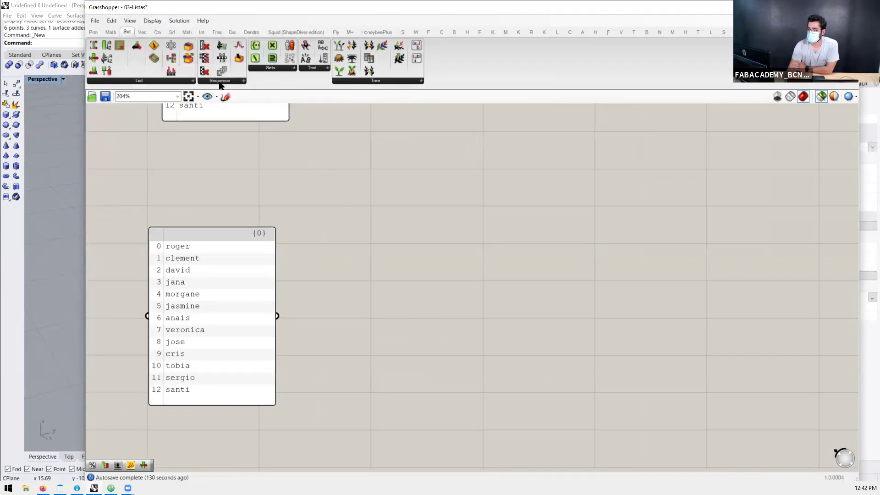
pyautogui.click(219, 82)
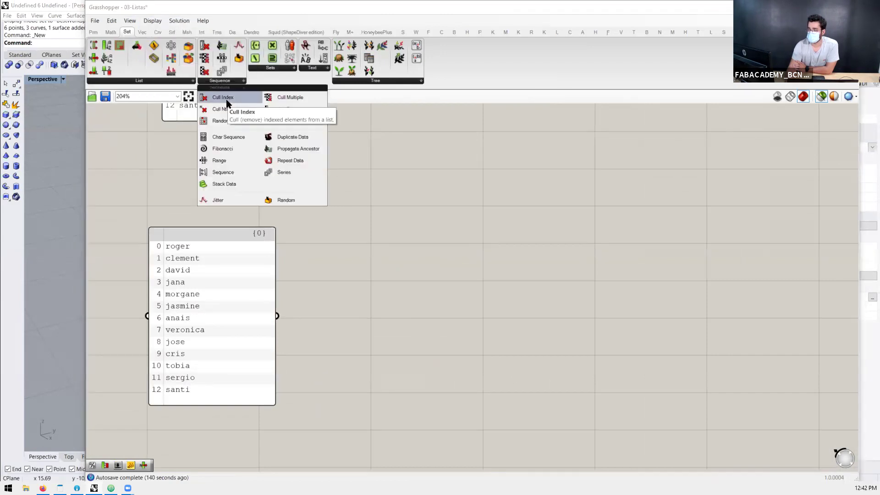
pyautogui.click(226, 98)
pyautogui.click(393, 250)
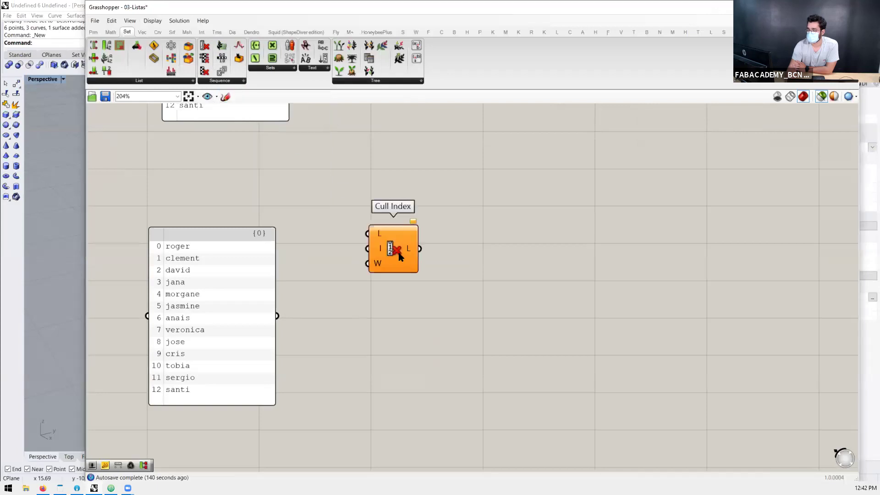
pyautogui.moveTo(394, 248); pyautogui.dragTo(393, 272)
pyautogui.moveTo(277, 316); pyautogui.dragTo(479, 330)
# Step: Add a panel for the Cull Index output, connect it, and enlarge it to fit the whole list
pyautogui.doubleClick(593, 330)
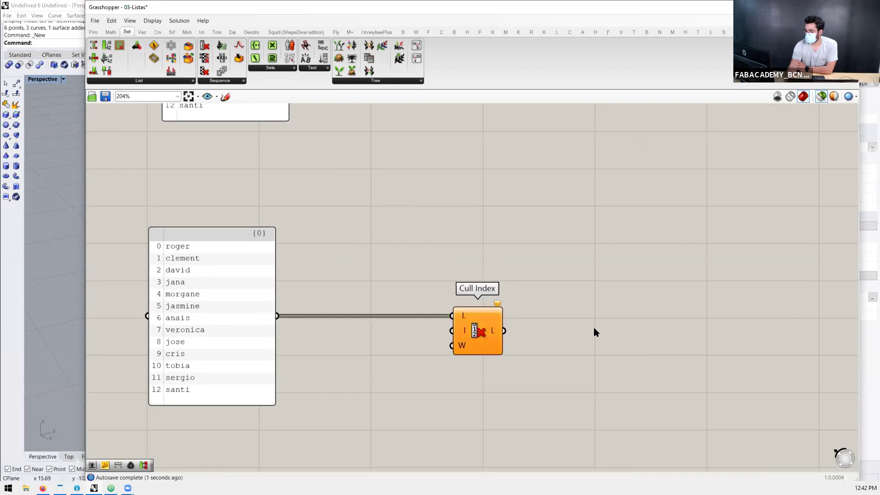
pyautogui.write('panel')
pyautogui.press('Return')
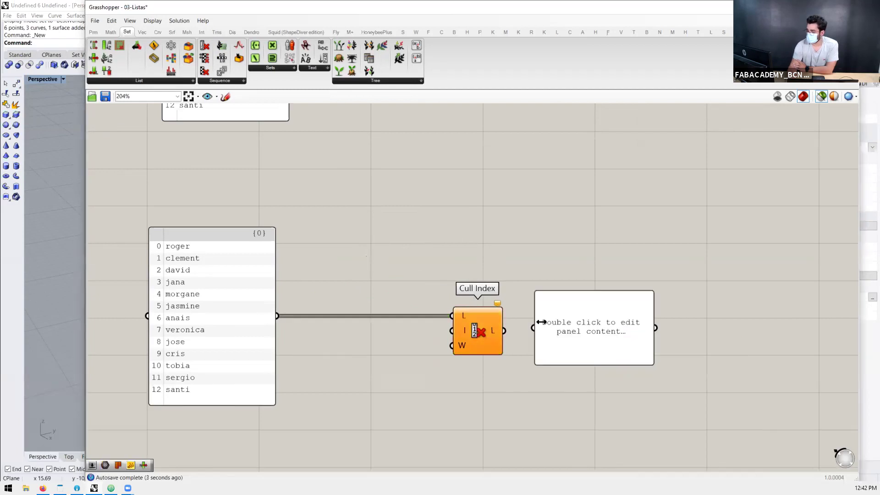
pyautogui.moveTo(504, 330); pyautogui.dragTo(532, 328)
pyautogui.moveTo(653, 363); pyautogui.dragTo(685, 472)
pyautogui.moveTo(602, 371); pyautogui.dragTo(607, 305)
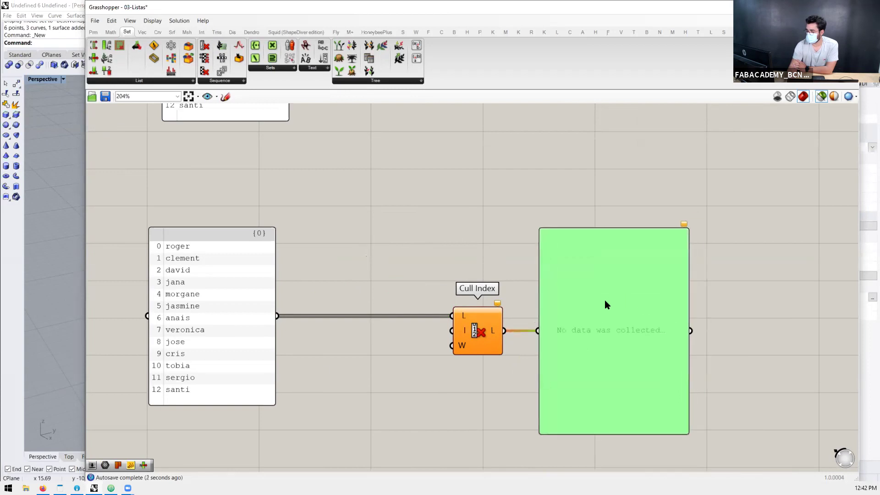
# Step: Add a number slider set to 7, connect it to Cull Index's indices input, and place it beneath the list wire
pyautogui.doubleClick(301, 370)
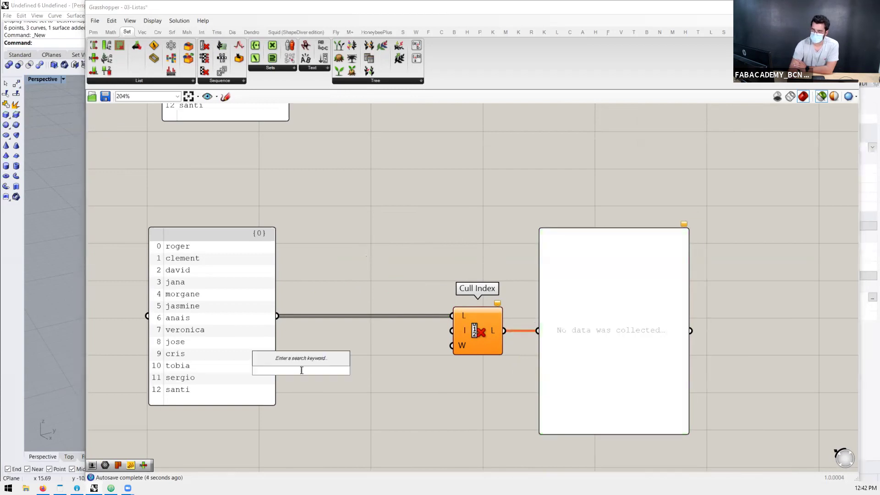
pyautogui.write('slider')
pyautogui.press('Return')
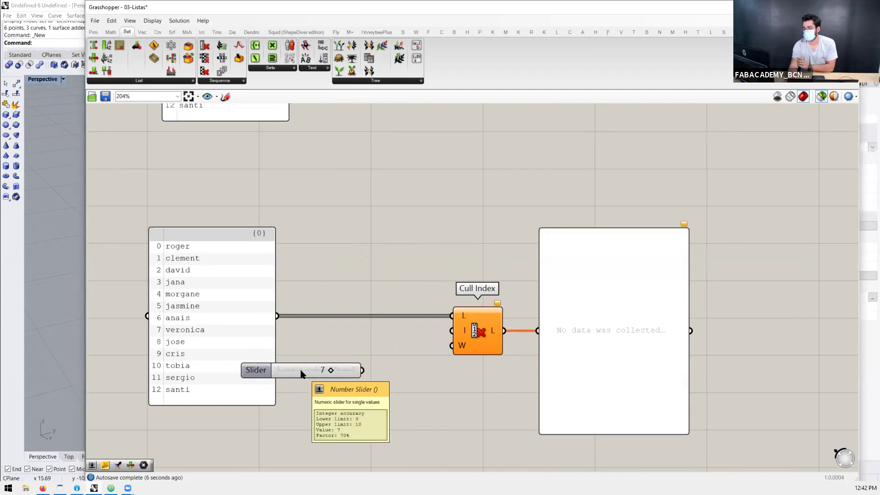
pyautogui.moveTo(362, 370); pyautogui.dragTo(452, 330)
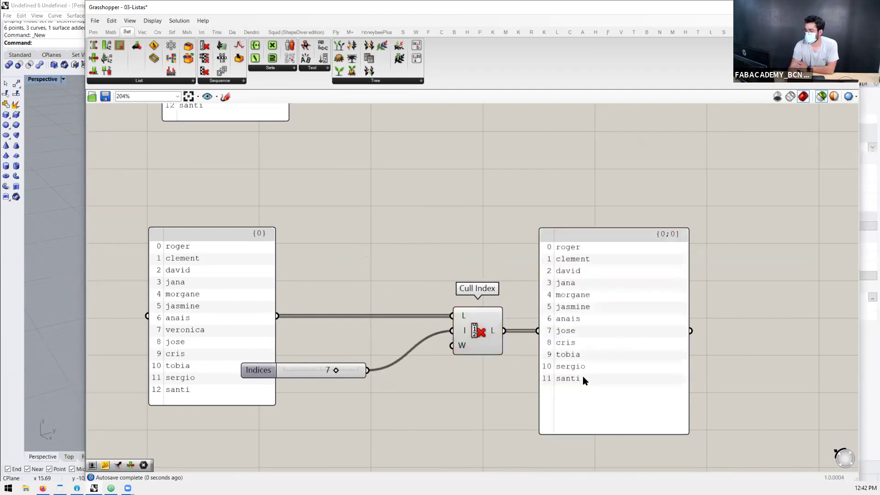
pyautogui.moveTo(300, 377); pyautogui.dragTo(350, 362)
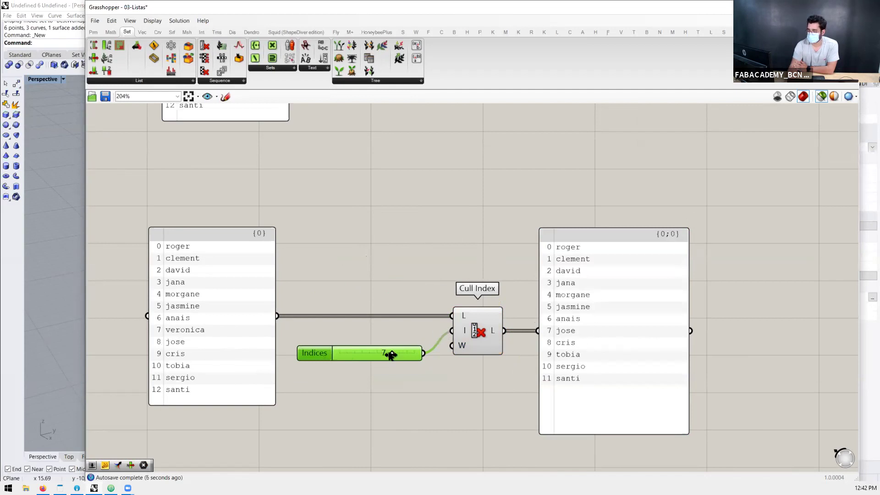
pyautogui.moveTo(392, 353)
pyautogui.mouseDown()
pyautogui.moveTo(358, 353)
pyautogui.moveTo(387, 353)
pyautogui.mouseUp()
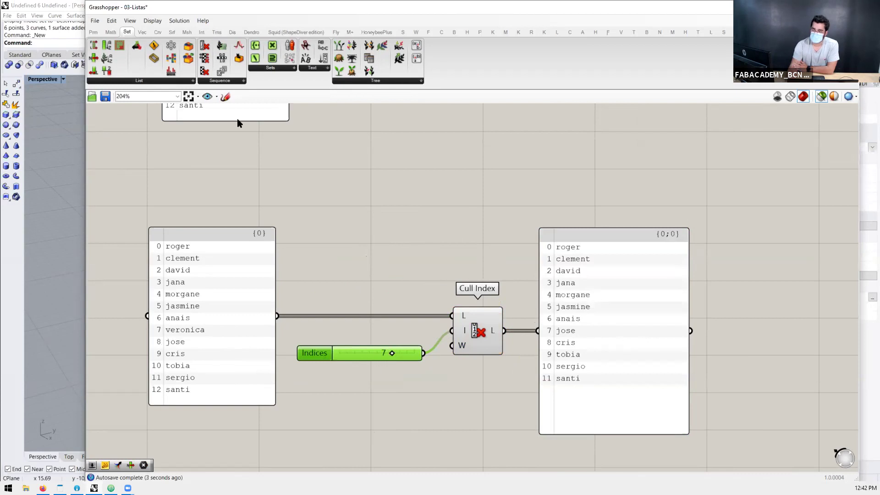
# Step: Place a Dispatch component in the empty area below the Cull Index example
pyautogui.click(227, 83)
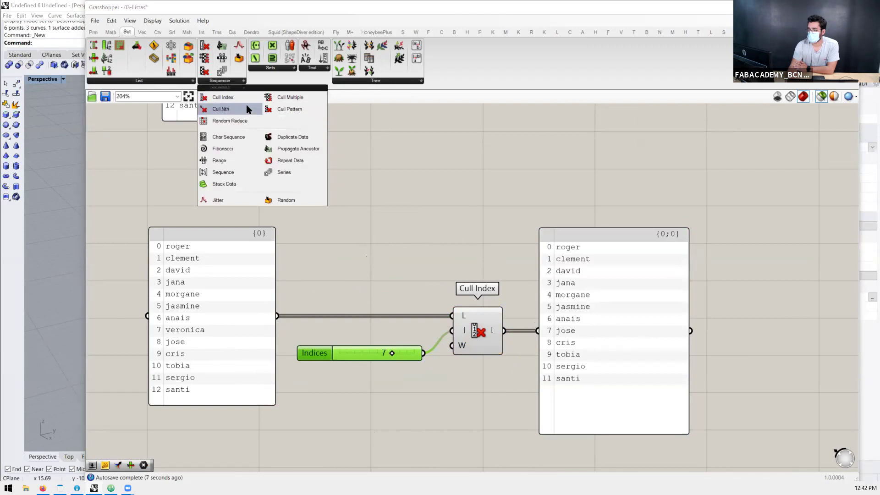
pyautogui.click(139, 83)
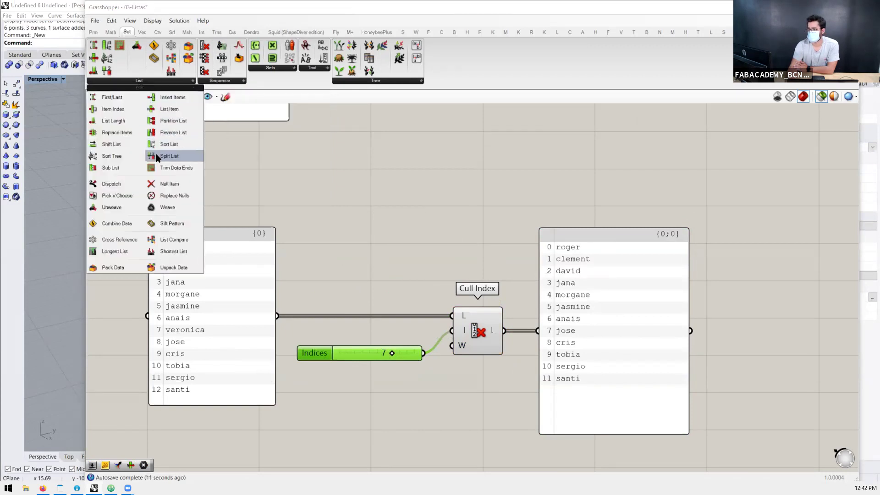
pyautogui.click(128, 181)
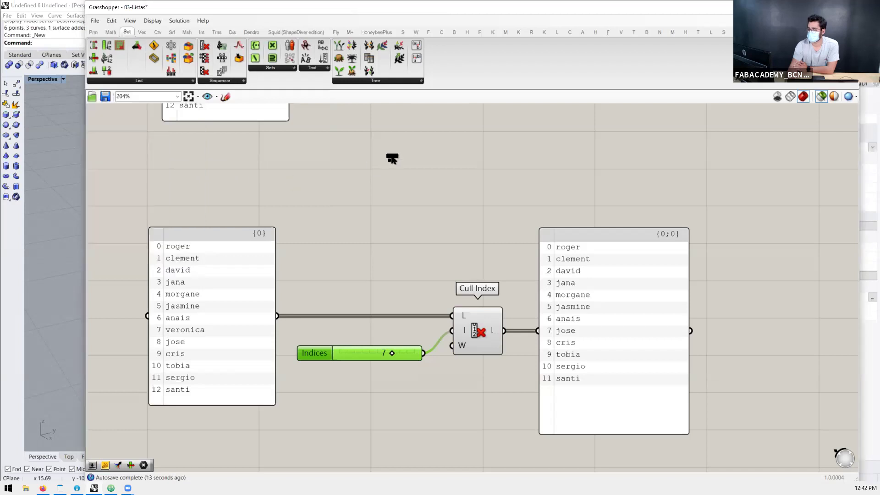
pyautogui.scroll(-5, 392, 156)
pyautogui.scroll(3, 424, 303)
pyautogui.click(430, 297)
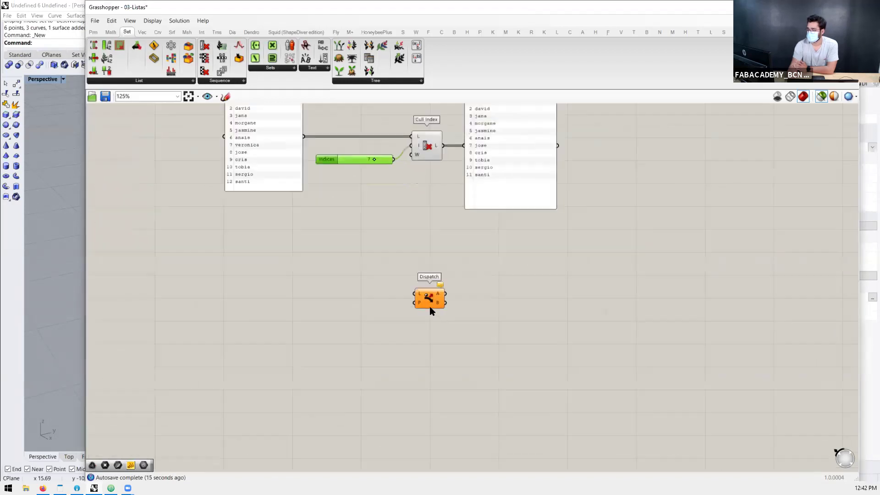
# Step: Duplicate the names panel beside Dispatch and connect the copy to Dispatch's list input
pyautogui.scroll(2, 430, 300)
pyautogui.click(248, 162)
pyautogui.hotkey('ctrl', 'c')
pyautogui.hotkey('ctrl', 'v')
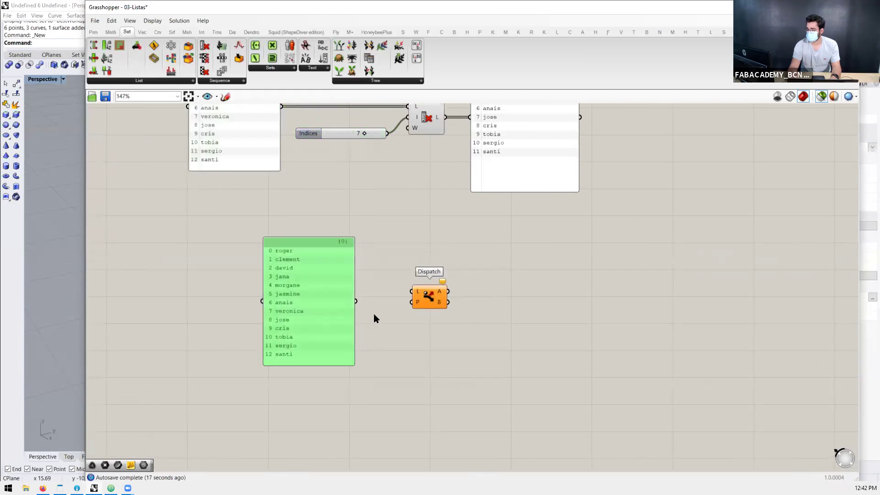
pyautogui.click(373, 316)
pyautogui.moveTo(351, 301); pyautogui.dragTo(461, 310)
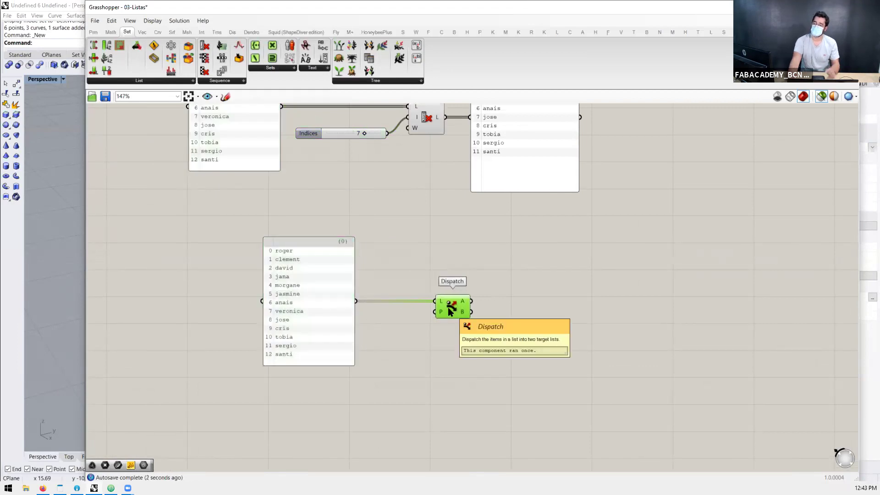
# Step: Add a panel for each of Dispatch's A and B outputs, connect them, and enlarge both to fit their lists
pyautogui.scroll(-2, 321, 298)
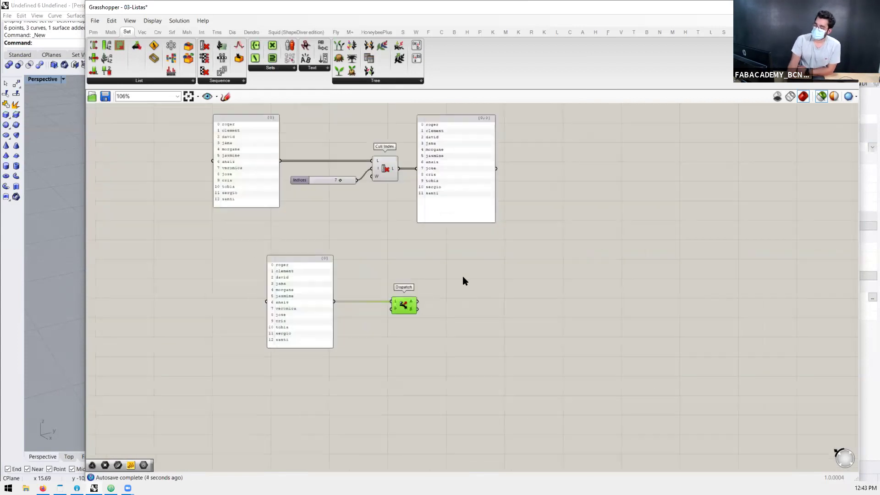
pyautogui.scroll(3, 461, 278)
pyautogui.click(462, 278)
pyautogui.doubleClick(461, 277)
pyautogui.write('panel')
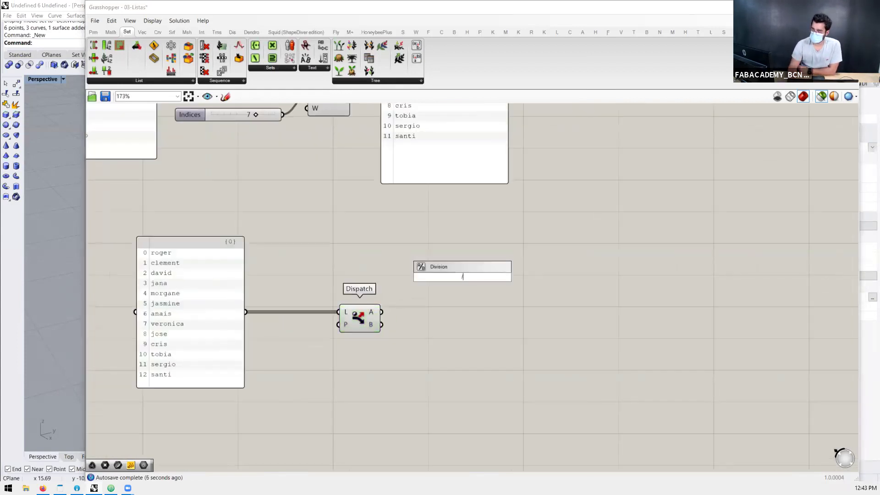
pyautogui.press('Return')
pyautogui.moveTo(463, 281); pyautogui.dragTo(471, 358)
pyautogui.moveTo(382, 324); pyautogui.dragTo(415, 268)
pyautogui.moveTo(470, 282); pyautogui.dragTo(478, 274)
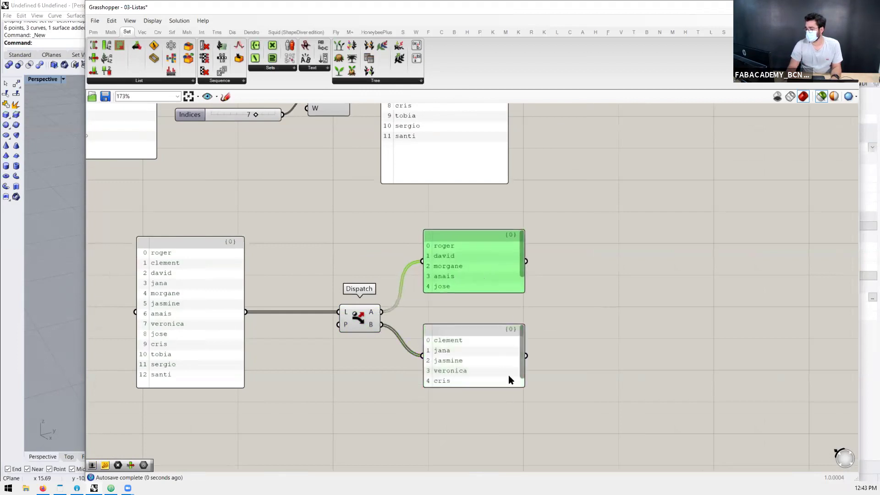
pyautogui.moveTo(522, 384); pyautogui.dragTo(539, 431)
pyautogui.moveTo(522, 294); pyautogui.dragTo(536, 318)
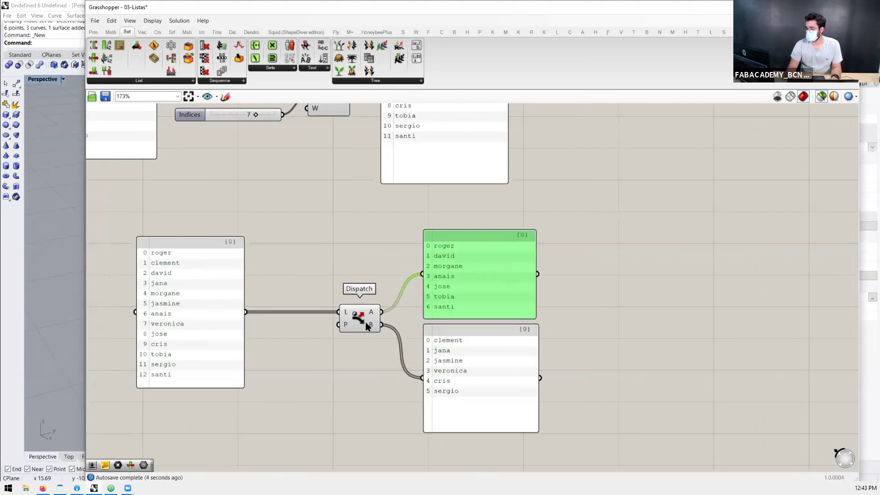
# Step: Examine Dispatch's default pattern input and how it distributes the names between the two output panels
pyautogui.moveTo(346, 325)
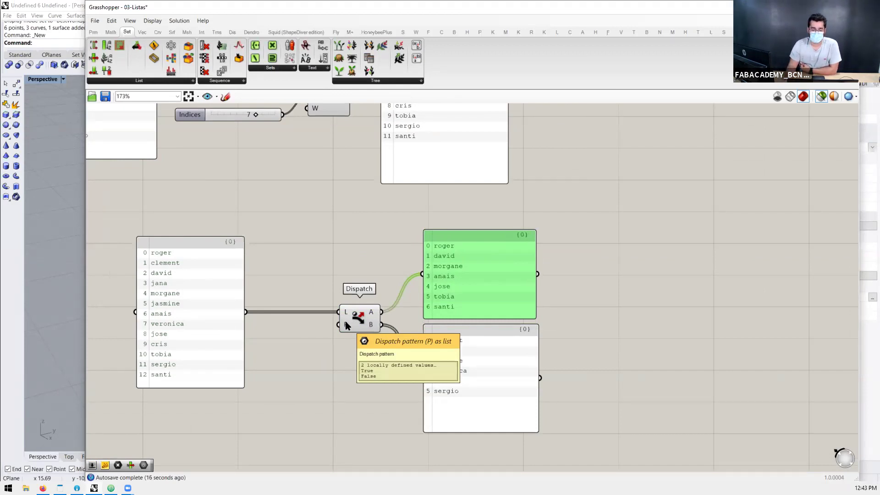
pyautogui.scroll(-2, 270, 336)
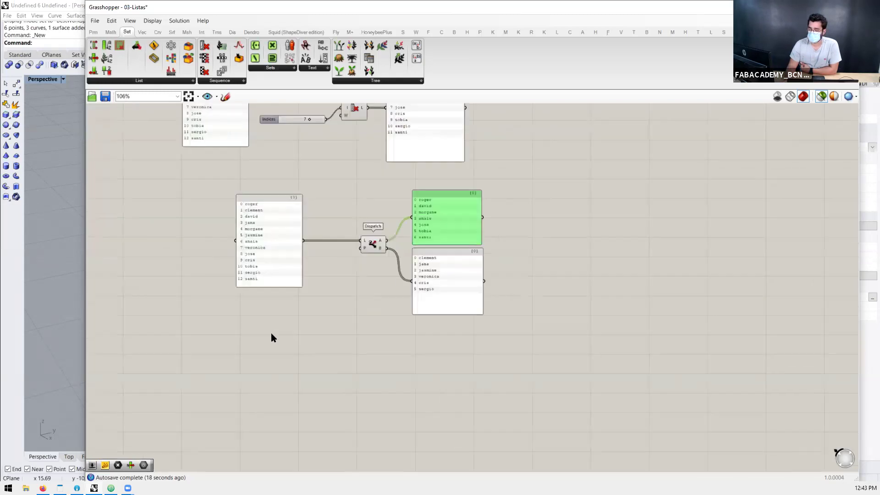
pyautogui.scroll(4, 271, 337)
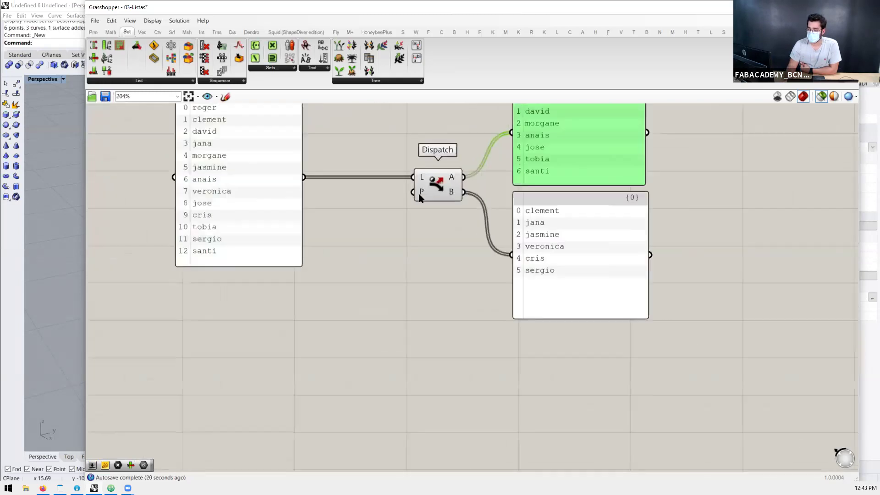
pyautogui.moveTo(419, 197)
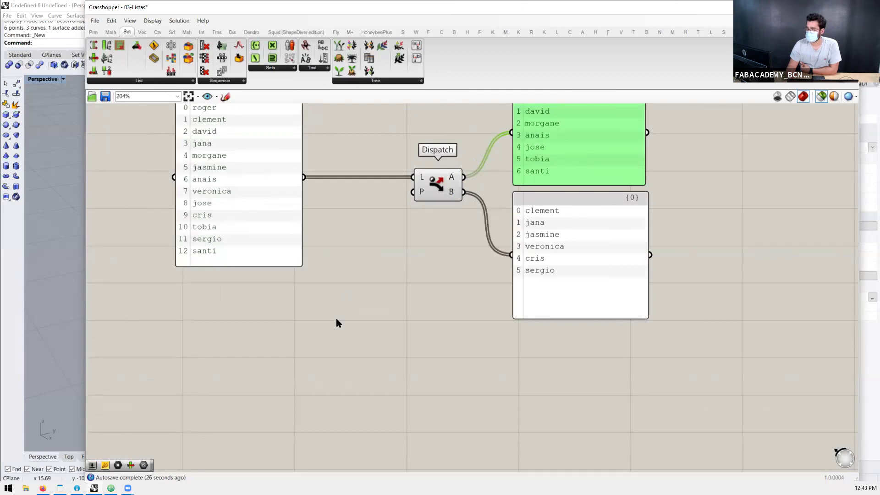
pyautogui.scroll(-4, 336, 318)
pyautogui.scroll(4, 419, 209)
pyautogui.scroll(1, 353, 285)
pyautogui.moveTo(352, 285)
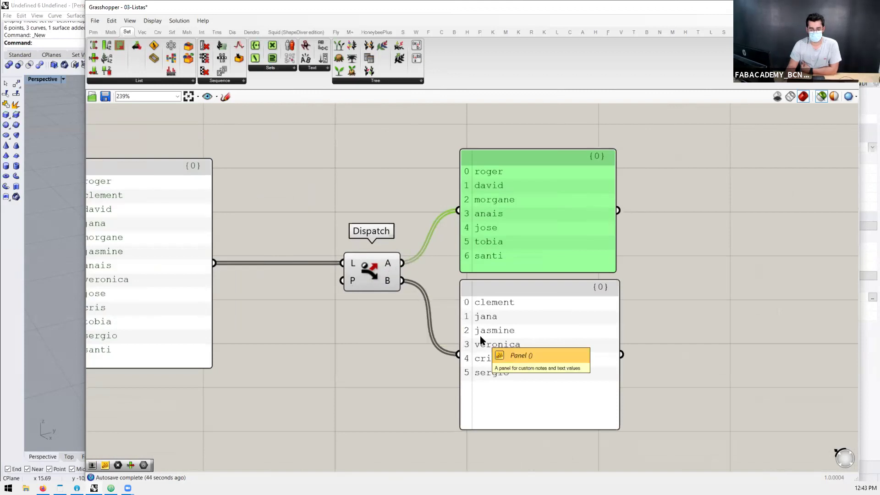
# Step: Add a panel below Dispatch containing the values 0, 0 and 1 on separate lines
pyautogui.scroll(-2, 438, 316)
pyautogui.scroll(2, 439, 315)
pyautogui.doubleClick(406, 297)
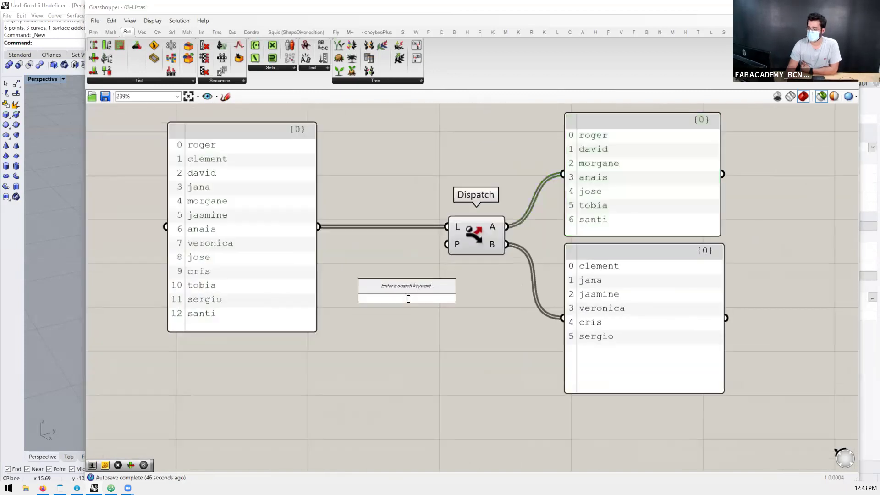
pyautogui.write('//')
pyautogui.press('Return')
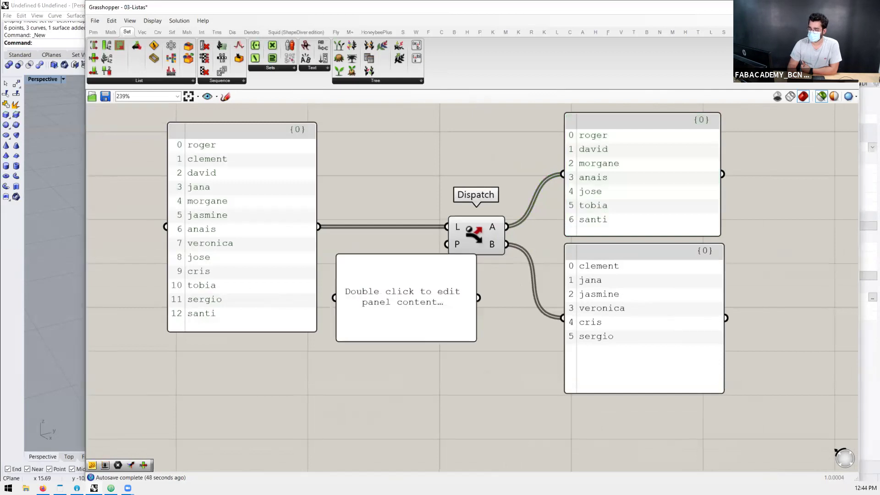
pyautogui.doubleClick(406, 298)
pyautogui.write('00')
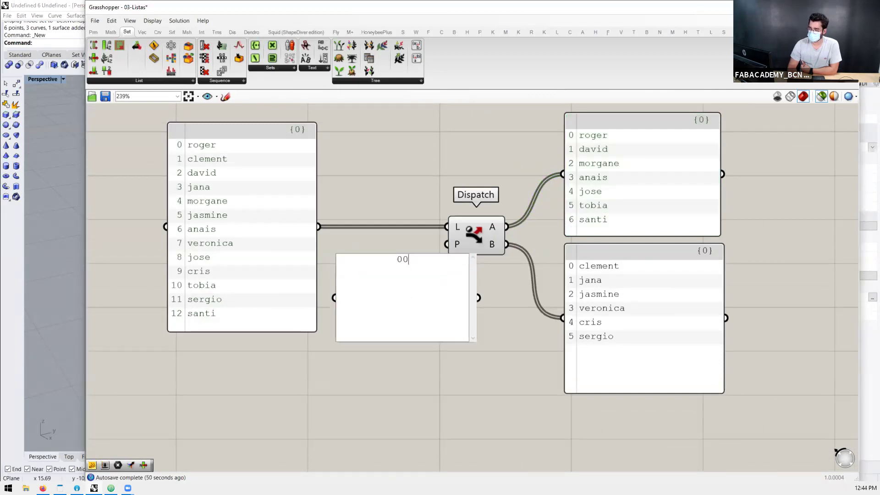
pyautogui.press('BackSpace')
pyautogui.press('Return')
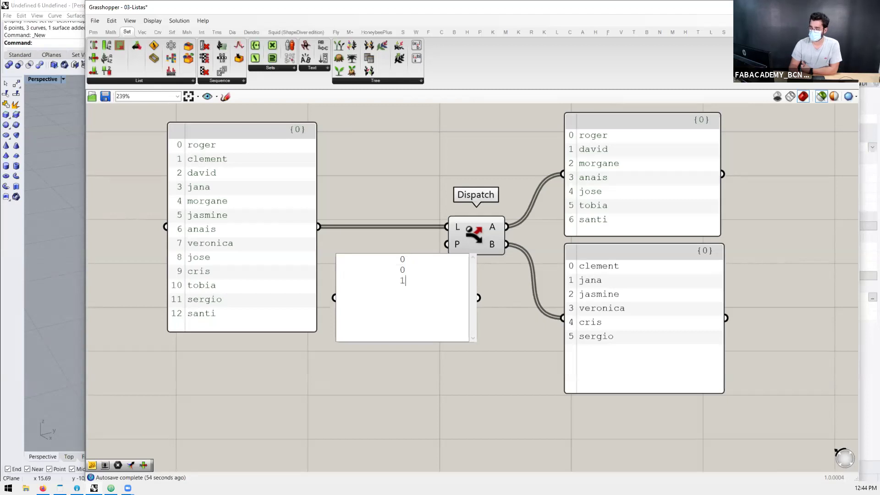
pyautogui.click(457, 373)
# Step: Turn off Multiline Data for the 0, 0, 1 panel and connect it to Dispatch's pattern input
pyautogui.rightClick(450, 304)
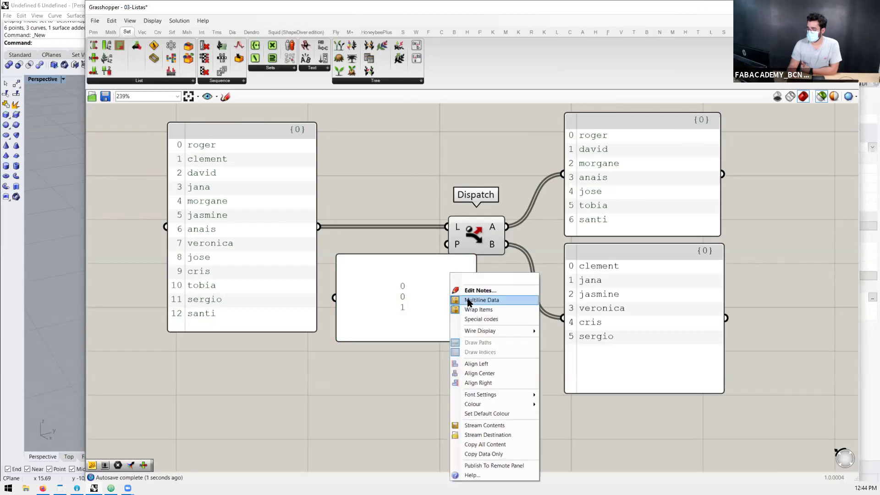
pyautogui.click(476, 298)
pyautogui.moveTo(479, 298); pyautogui.dragTo(461, 243)
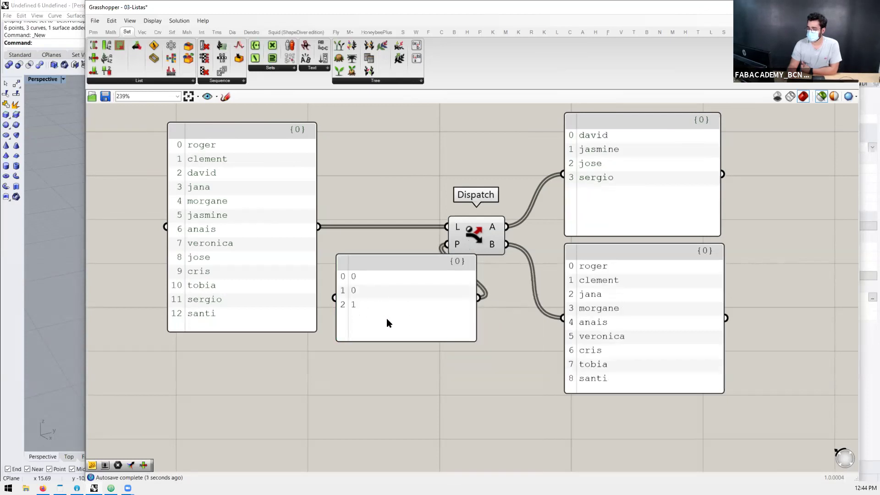
# Step: Reposition the 0, 0, 1 pattern panel just below the Dispatch component
pyautogui.moveTo(386, 323); pyautogui.dragTo(373, 336)
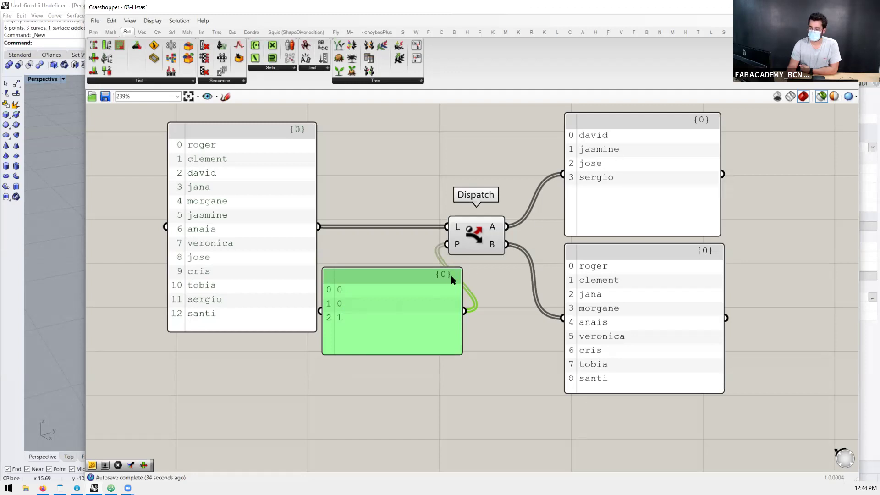
pyautogui.moveTo(416, 310); pyautogui.dragTo(436, 305)
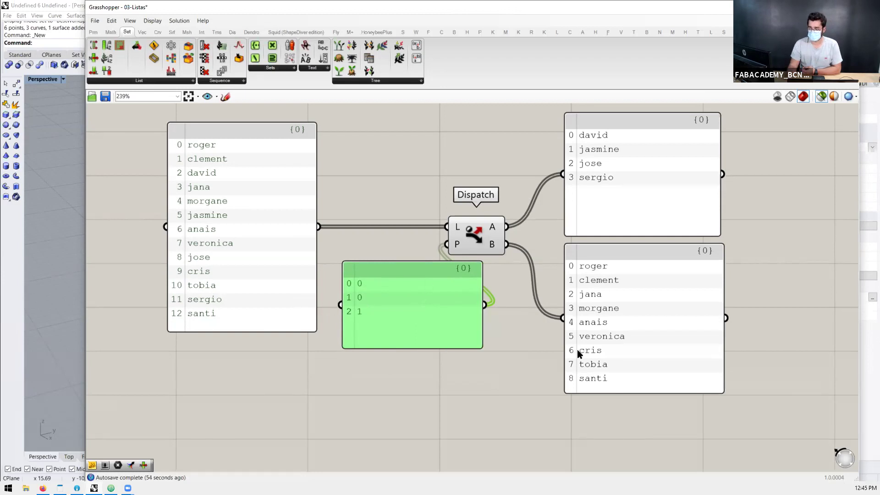
pyautogui.moveTo(613, 434); pyautogui.dragTo(252, 138)
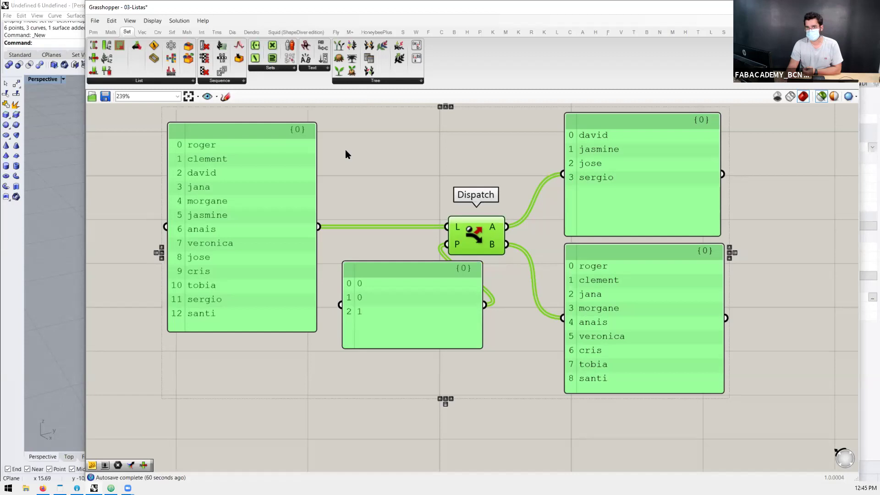
pyautogui.click(356, 201)
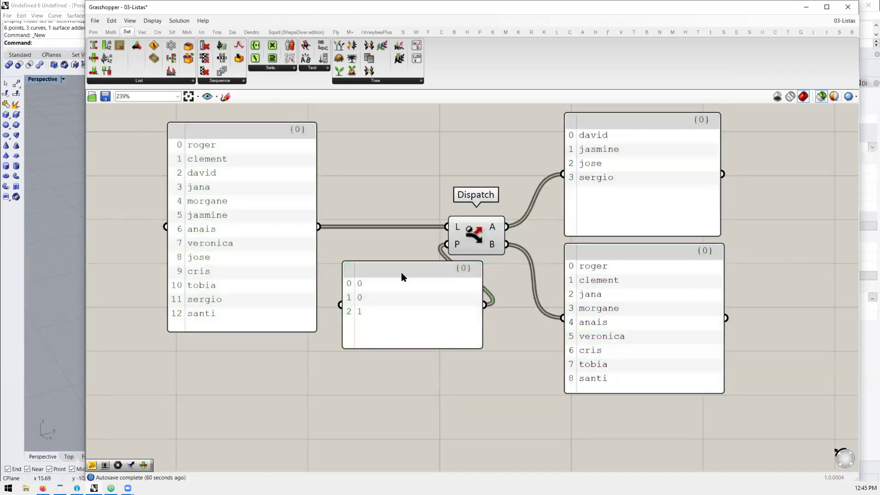
# Step: Add a panel containing 5 in the empty area below the names example and enlarge it for a longer list
pyautogui.scroll(-2, 394, 265)
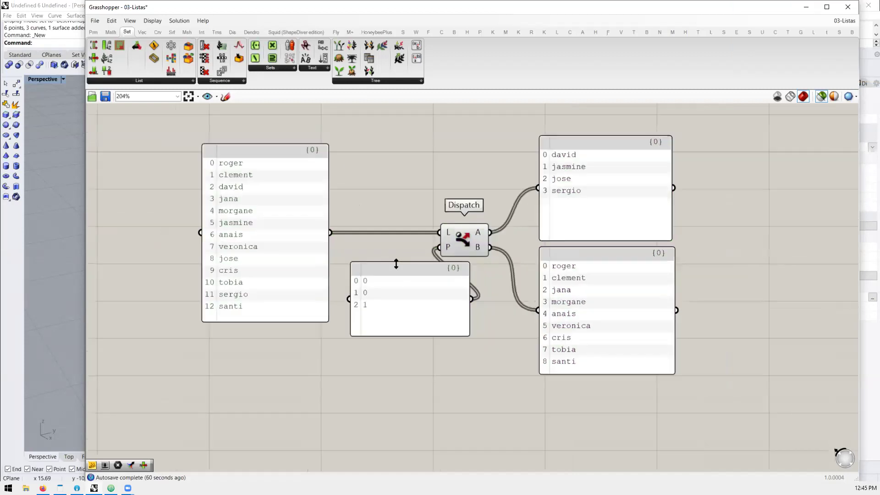
pyautogui.scroll(2, 394, 300)
pyautogui.scroll(-2, 353, 245)
pyautogui.scroll(1, 349, 247)
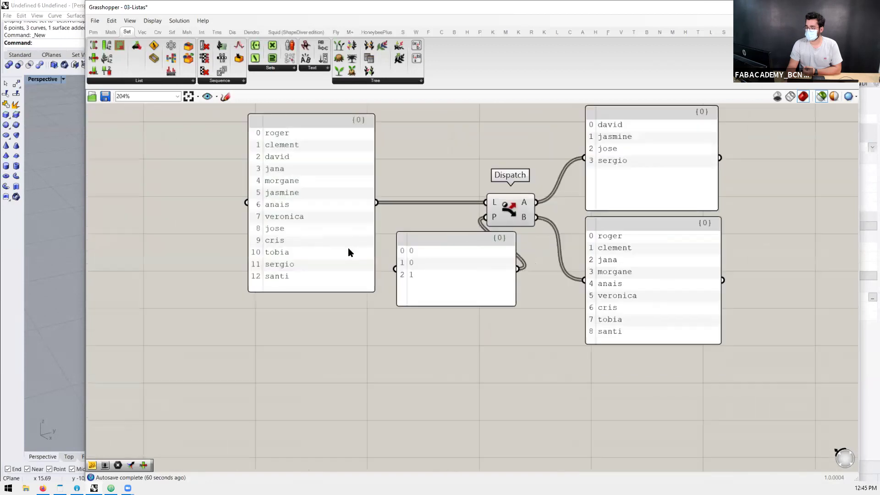
pyautogui.click(342, 249)
pyautogui.scroll(-3, 353, 229)
pyautogui.scroll(2, 348, 277)
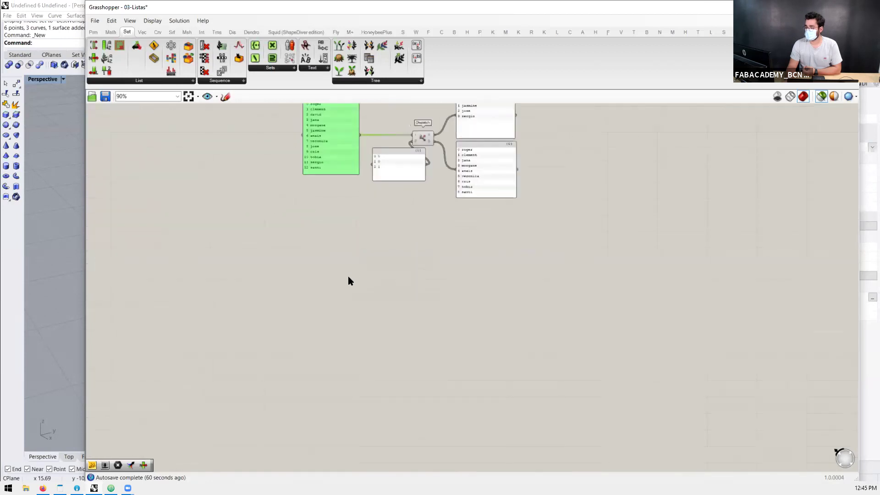
pyautogui.doubleClick(348, 277)
pyautogui.write('//')
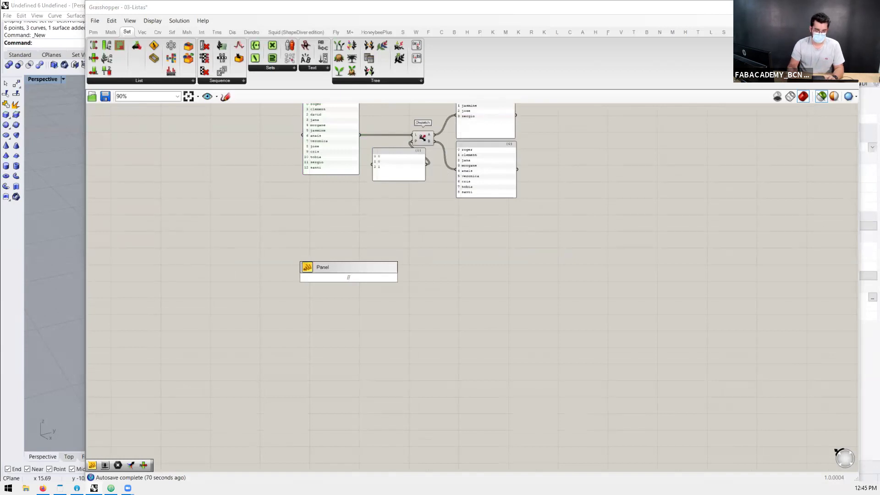
pyautogui.write('5')
pyautogui.press('Return')
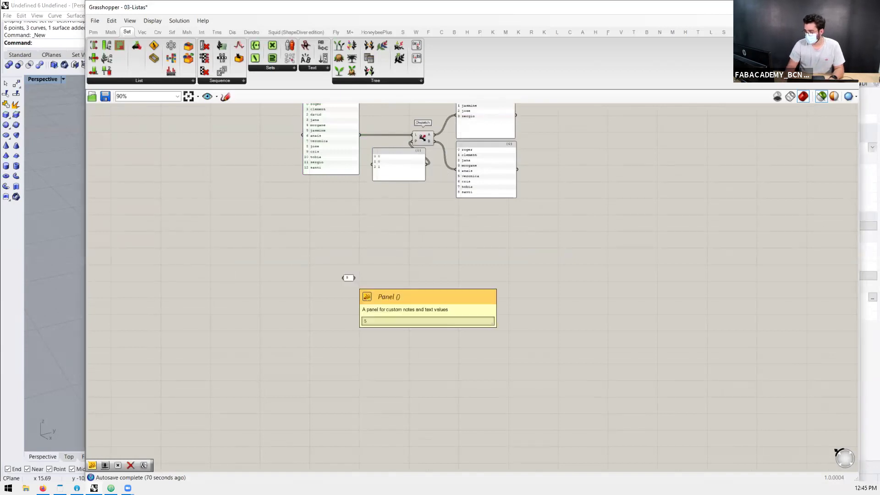
pyautogui.scroll(3, 357, 283)
pyautogui.moveTo(357, 284); pyautogui.dragTo(468, 472)
pyautogui.moveTo(442, 340); pyautogui.dragTo(390, 200)
# Step: Append 58, 87954 and 854785 on separate lines in the panel containing 5, leaving a blank line before the last number
pyautogui.doubleClick(390, 200)
pyautogui.click(390, 138)
pyautogui.press('Return')
pyautogui.write('58')
pyautogui.press('Return')
pyautogui.write('87954  ')
pyautogui.write('854785')
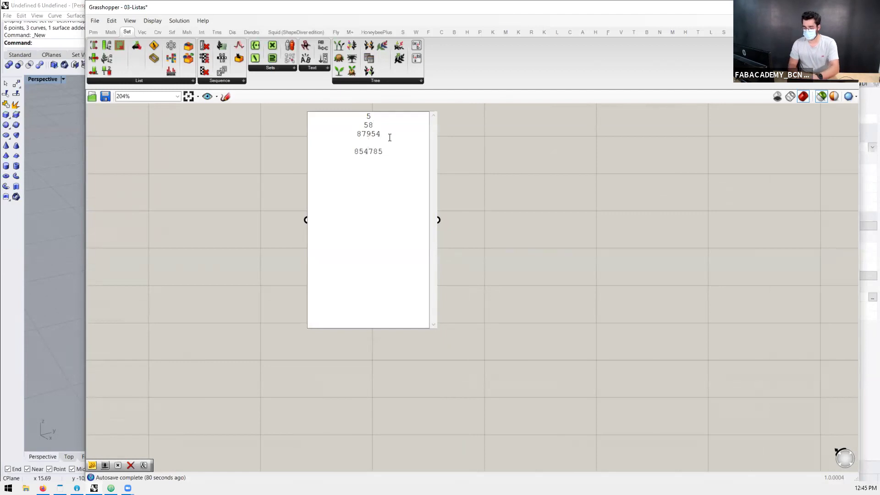
# Step: Insert 57, 685, 5765, 572 and 89 on separate lines before 854785 and accept the panel's content
pyautogui.press('Return')
pyautogui.press('BackSpace')
pyautogui.write('7')
pyautogui.press('Return')
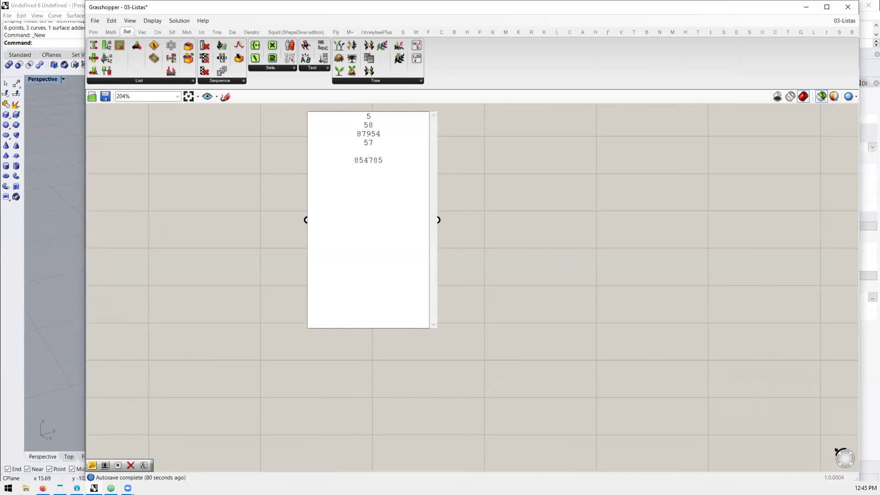
pyautogui.write('685')
pyautogui.press('Return')
pyautogui.write('5765')
pyautogui.press('Return')
pyautogui.write('572')
pyautogui.press('Return')
pyautogui.write('89')
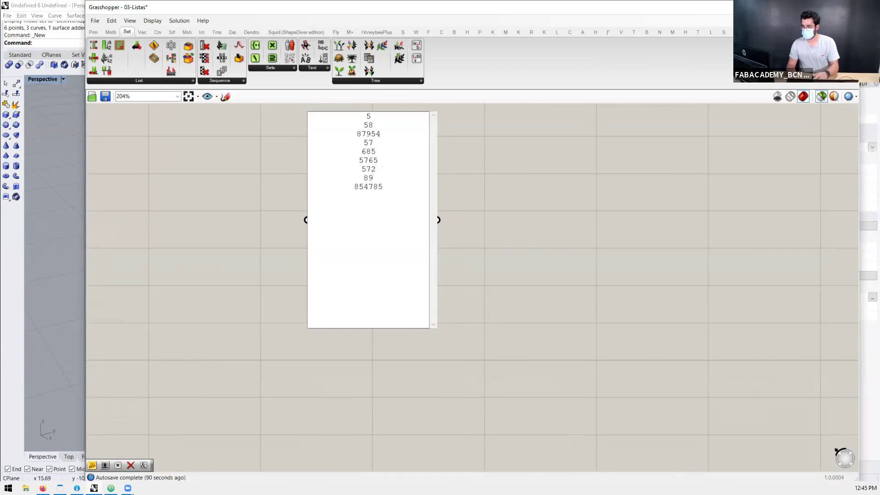
pyautogui.click(562, 171)
# Step: Turn off Multiline Data for the number panel so each line is a separate item
pyautogui.rightClick(350, 209)
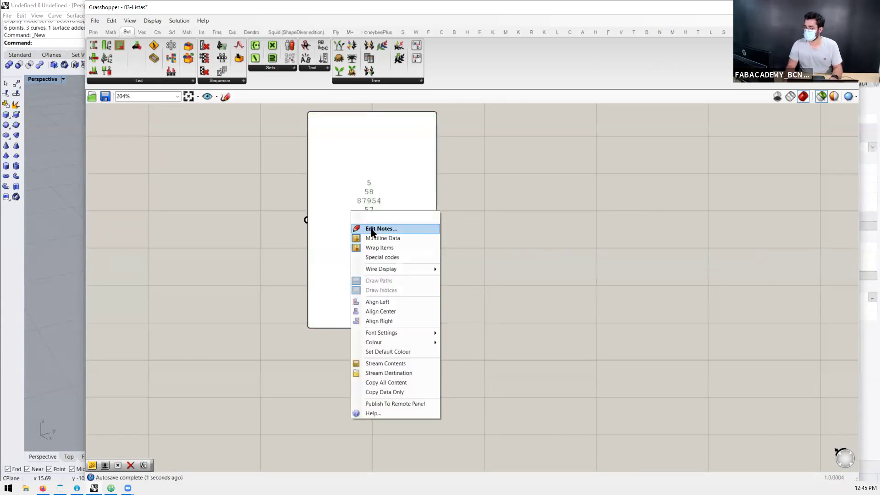
pyautogui.click(376, 239)
pyautogui.scroll(-4, 281, 243)
pyautogui.scroll(4, 422, 218)
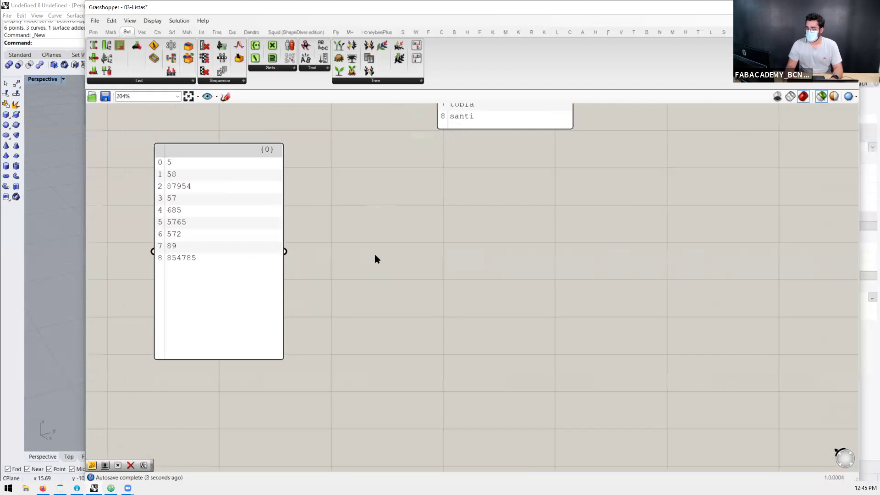
# Step: Copy the Dispatch component beside the number panel and connect the numbers to its list input
pyautogui.scroll(-4, 375, 259)
pyautogui.scroll(2, 364, 142)
pyautogui.keyDown('alt'); pyautogui.moveTo(361, 148); pyautogui.dragTo(418, 276); pyautogui.keyUp('alt')
pyautogui.scroll(5, 387, 284)
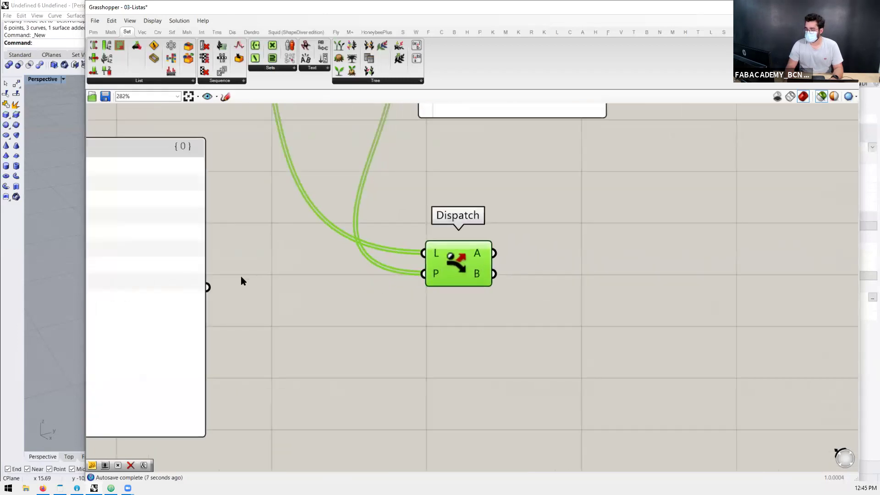
pyautogui.moveTo(209, 288); pyautogui.dragTo(518, 268)
# Step: Add a panel with the value 50 between the number panel and the copied Dispatch
pyautogui.scroll(-5, 424, 253)
pyautogui.doubleClick(396, 323)
pyautogui.write('//50')
pyautogui.press('Return')
pyautogui.scroll(4, 397, 320)
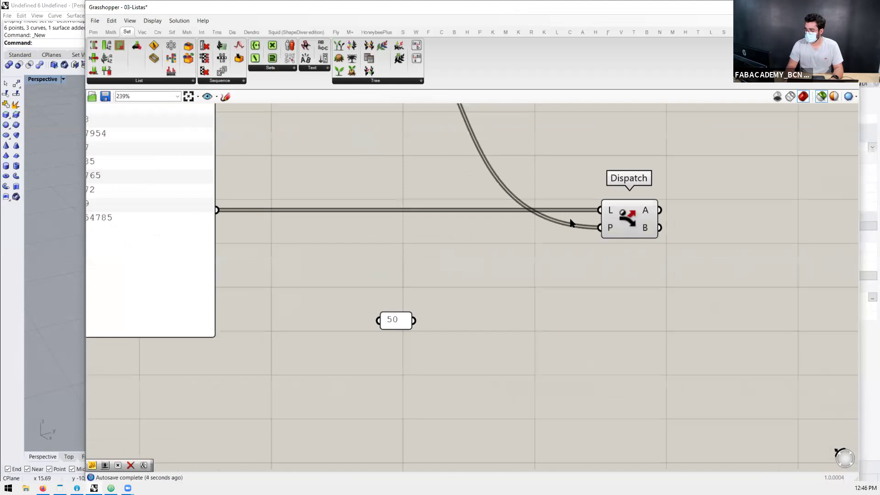
pyautogui.scroll(-1, 592, 225)
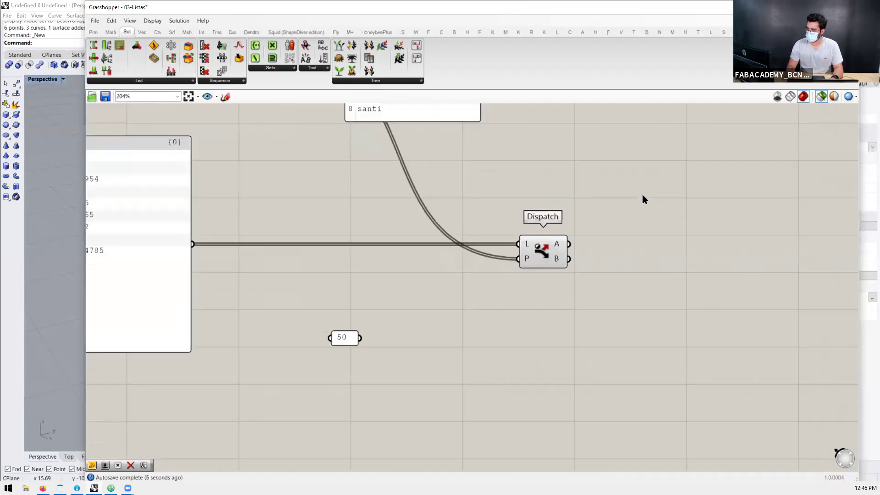
# Step: Add a panel beside the copied Dispatch and connect its A output to it
pyautogui.doubleClick(644, 196)
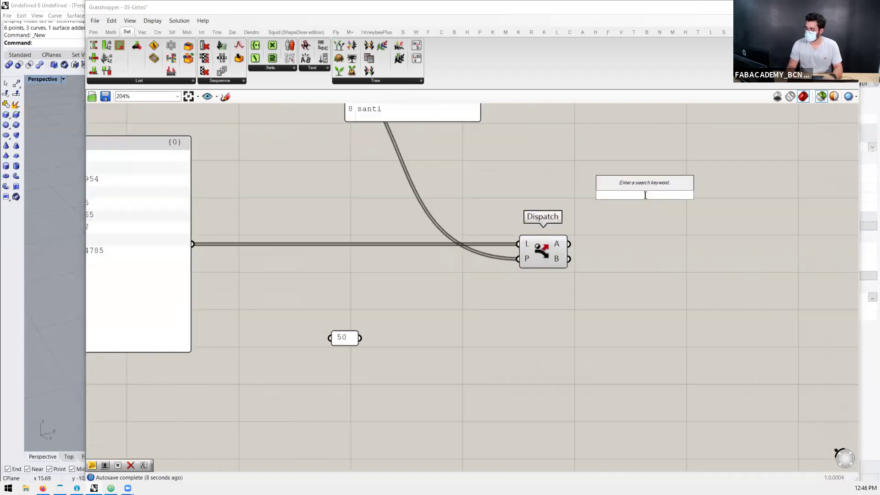
pyautogui.write('//')
pyautogui.press('Return')
pyautogui.moveTo(569, 243); pyautogui.dragTo(635, 198)
pyautogui.scroll(-3, 633, 195)
pyautogui.scroll(2, 390, 271)
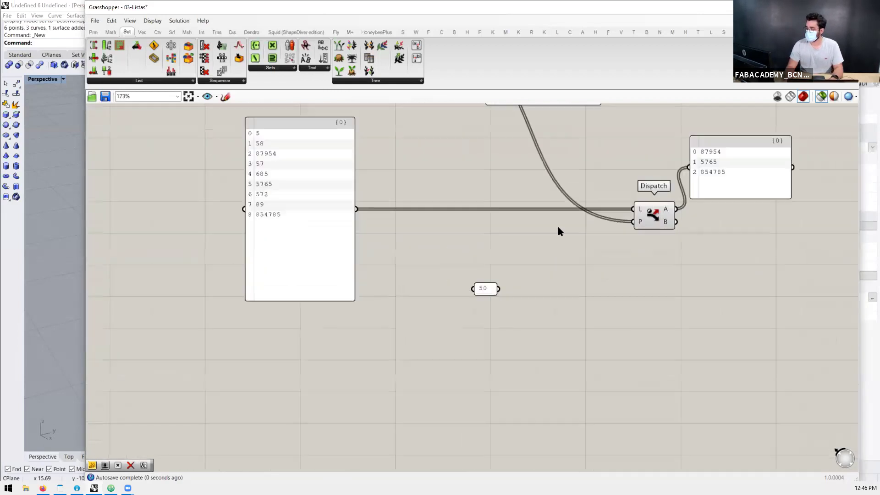
# Step: Add a Smaller Than component and connect the number list to input A and the 50 panel to input B
pyautogui.scroll(1, 480, 241)
pyautogui.moveTo(496, 291); pyautogui.dragTo(415, 279)
pyautogui.click(321, 68)
pyautogui.click(467, 255)
pyautogui.doubleClick(467, 254)
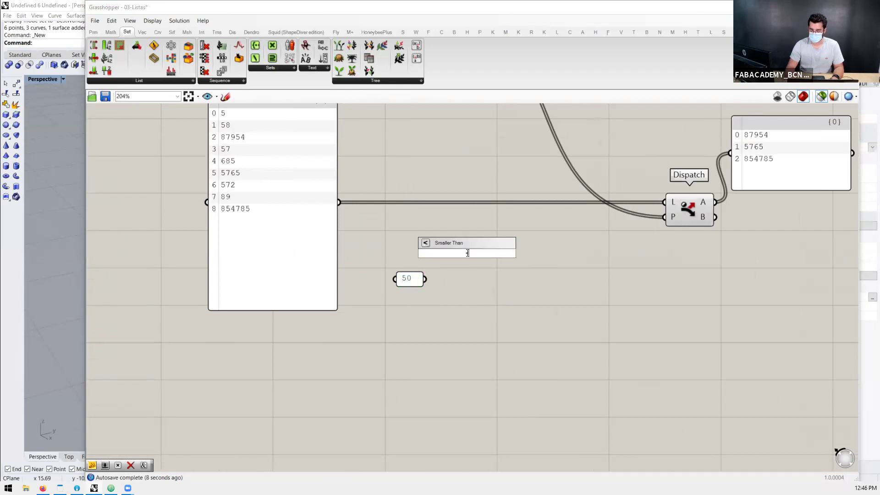
pyautogui.press('Return')
pyautogui.moveTo(368, 222); pyautogui.dragTo(437, 246)
pyautogui.moveTo(420, 279); pyautogui.dragTo(439, 262)
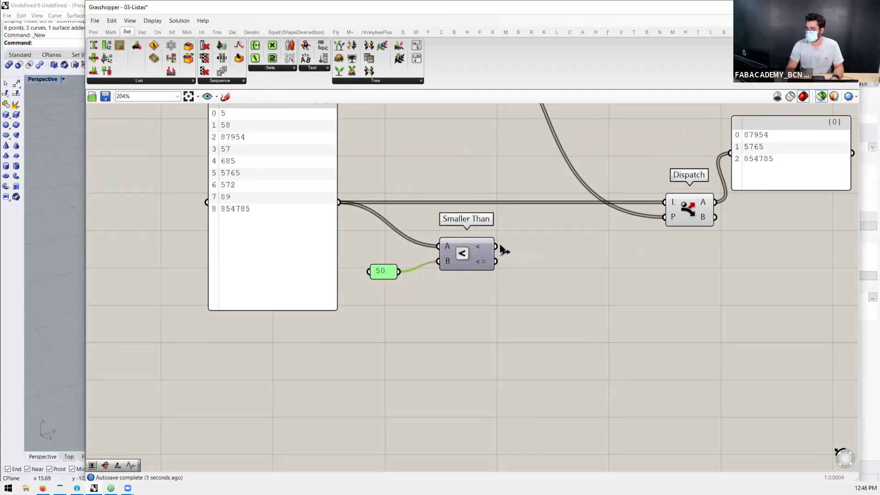
# Step: Add a panel for Smaller Than's < output, connect it, and enlarge it to fit the whole list
pyautogui.click(517, 246)
pyautogui.doubleClick(516, 244)
pyautogui.write('//')
pyautogui.press('Return')
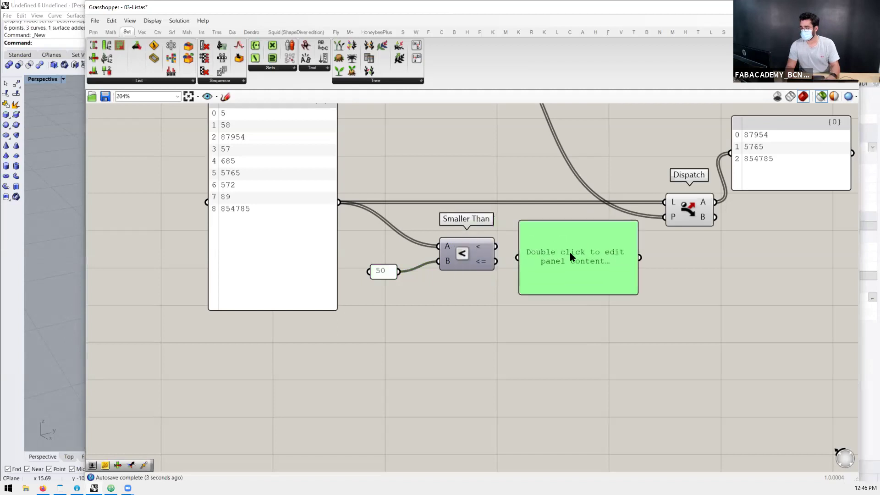
pyautogui.moveTo(518, 257); pyautogui.dragTo(519, 256)
pyautogui.moveTo(590, 291); pyautogui.dragTo(592, 379)
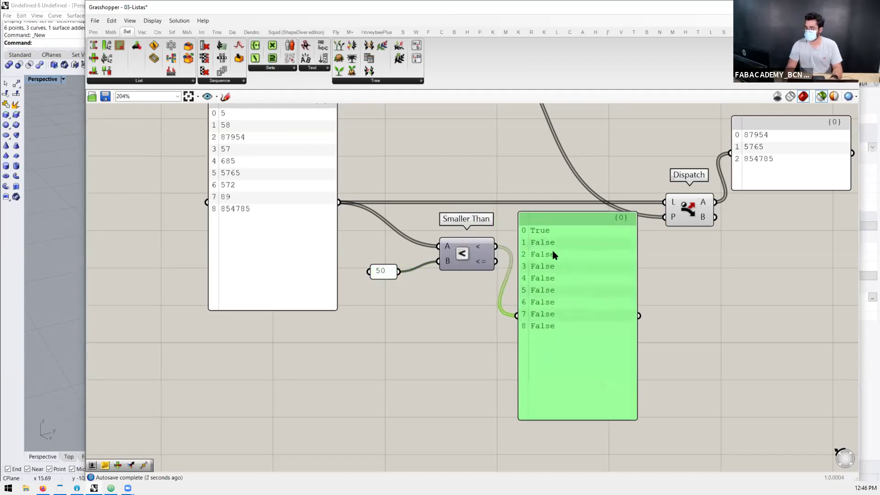
# Step: Set the comparison value panel to 500
pyautogui.doubleClick(382, 271)
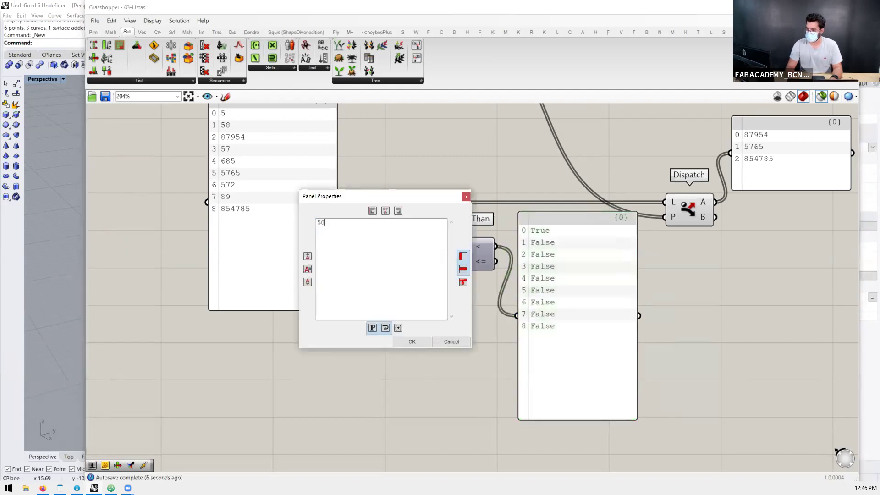
pyautogui.click(411, 341)
pyautogui.scroll(2, 548, 234)
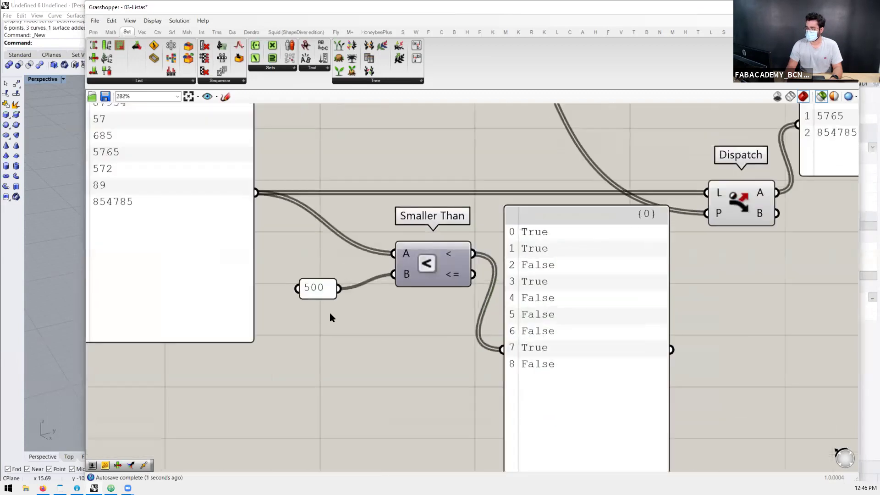
pyautogui.scroll(-2, 440, 282)
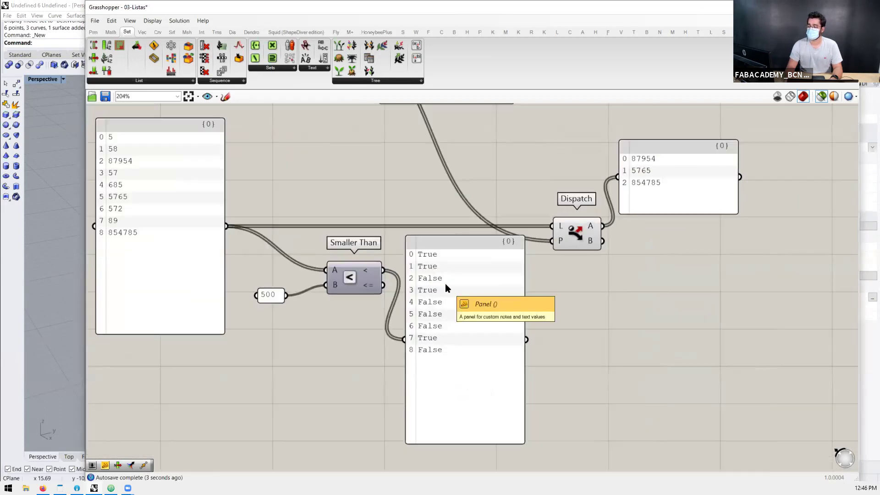
# Step: Move the True/False panel lower and Smaller Than nearer the 500 panel, and connect its < output to Dispatch's pattern input
pyautogui.moveTo(435, 287); pyautogui.dragTo(433, 340)
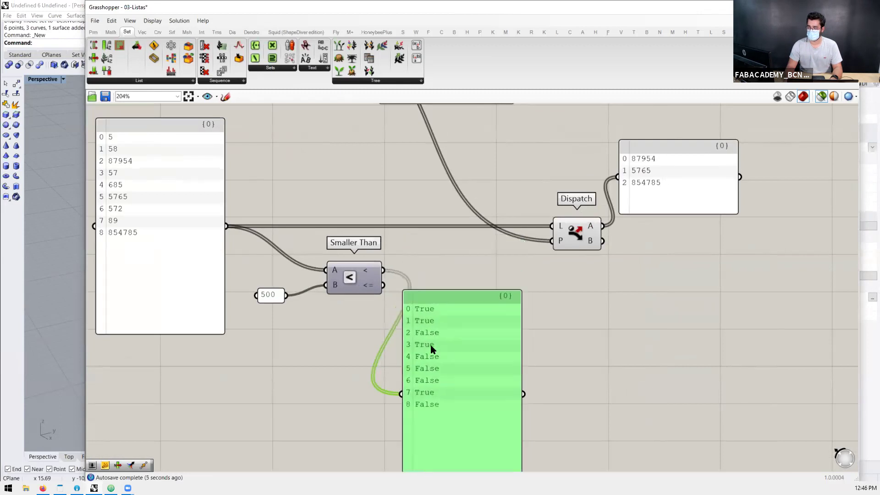
pyautogui.moveTo(350, 279); pyautogui.dragTo(332, 289)
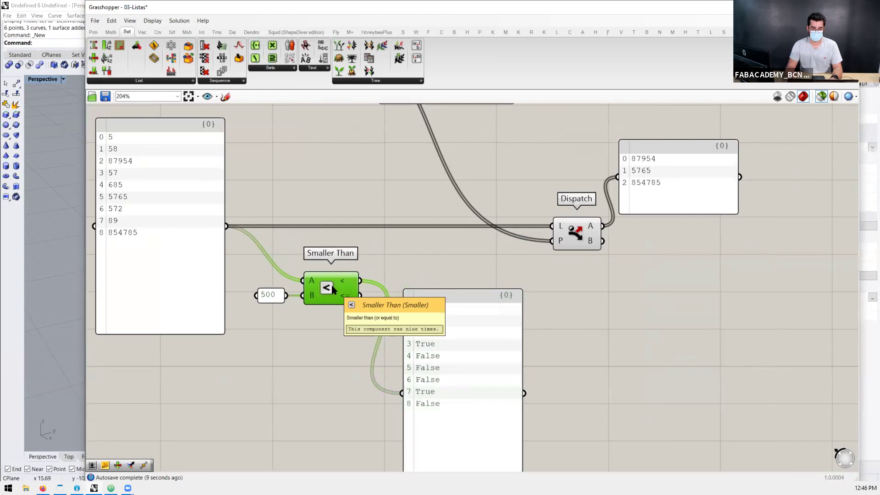
pyautogui.click(572, 235)
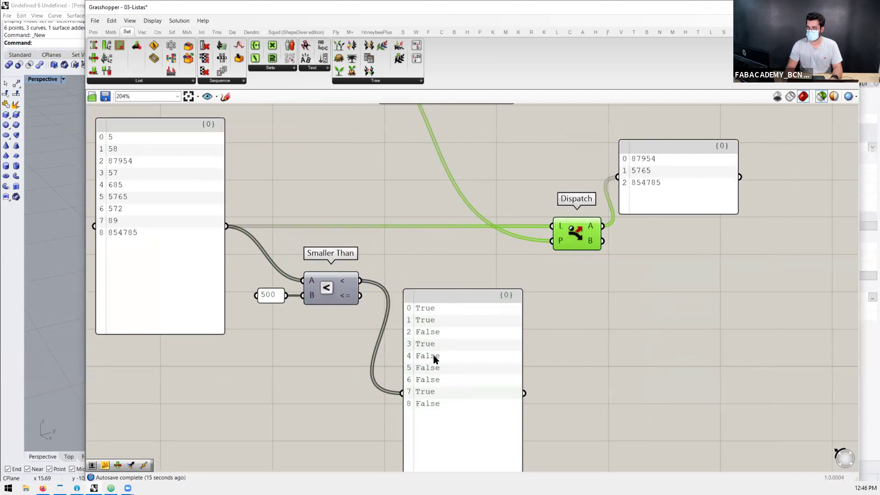
pyautogui.moveTo(361, 280); pyautogui.dragTo(552, 240)
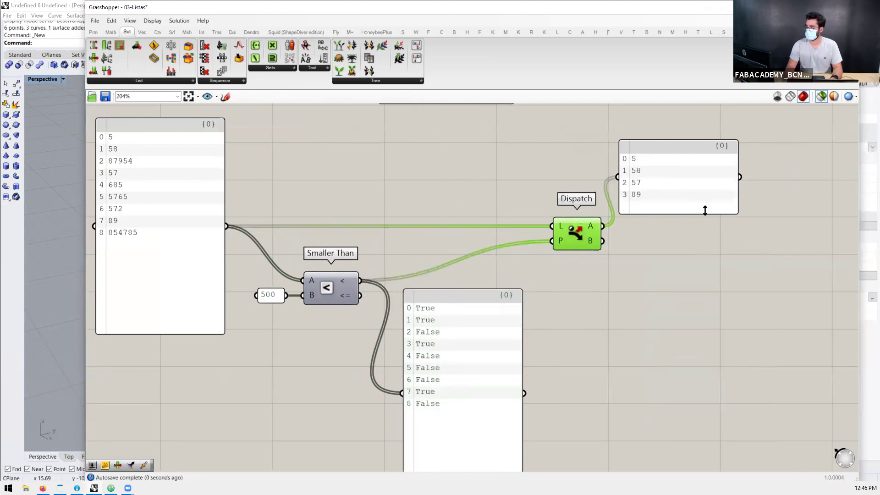
# Step: Copy Dispatch's output panel below the original, connect the copy to output B, and enlarge it
pyautogui.moveTo(701, 195); pyautogui.dragTo(717, 290)
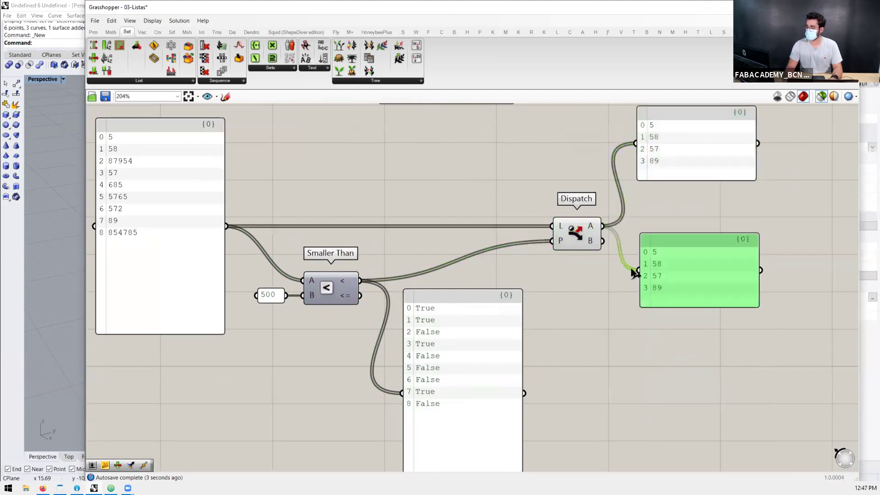
pyautogui.moveTo(602, 241); pyautogui.dragTo(698, 387)
pyautogui.moveTo(701, 302)
pyautogui.mouseDown()
pyautogui.moveTo(708, 311)
pyautogui.moveTo(695, 300)
pyautogui.mouseUp()
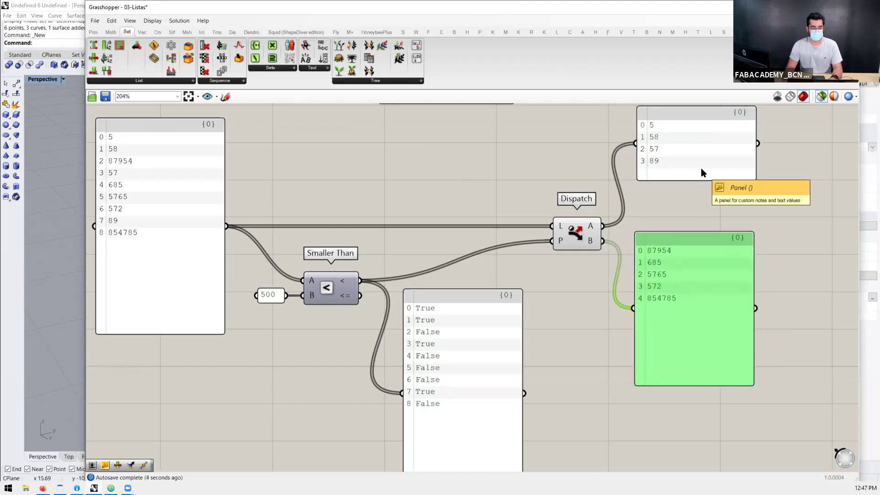
# Step: Move the Smaller Than component slightly away from the 500 panel
pyautogui.click(656, 202)
pyautogui.scroll(-3, 504, 240)
pyautogui.moveTo(419, 286); pyautogui.dragTo(438, 272)
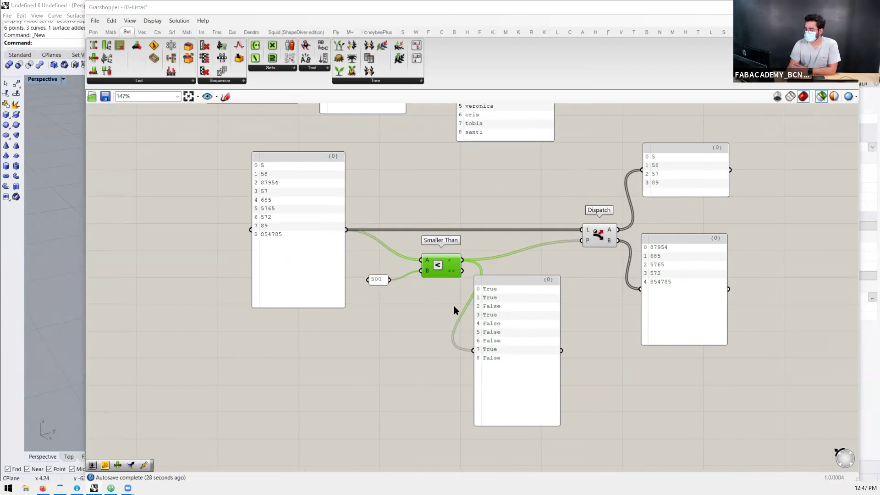
# Step: Show all available components in the List group of the Set category
pyautogui.scroll(-5, 453, 305)
pyautogui.scroll(-6, 419, 341)
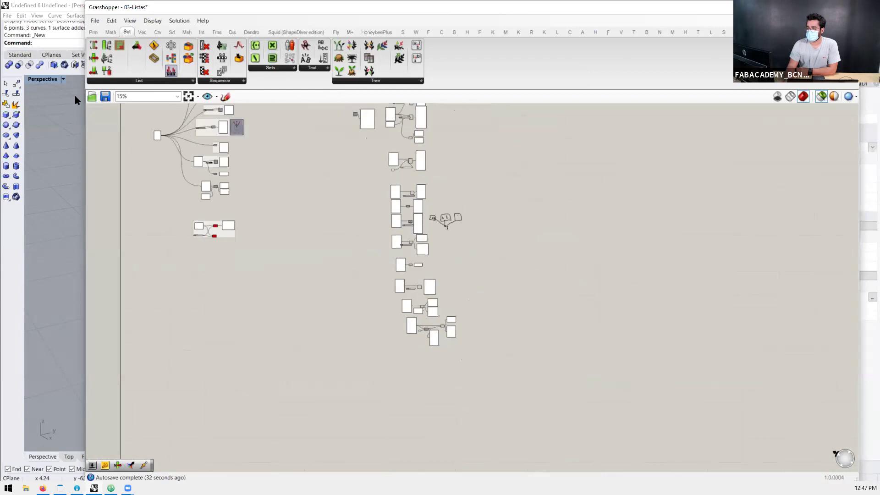
pyautogui.click(127, 81)
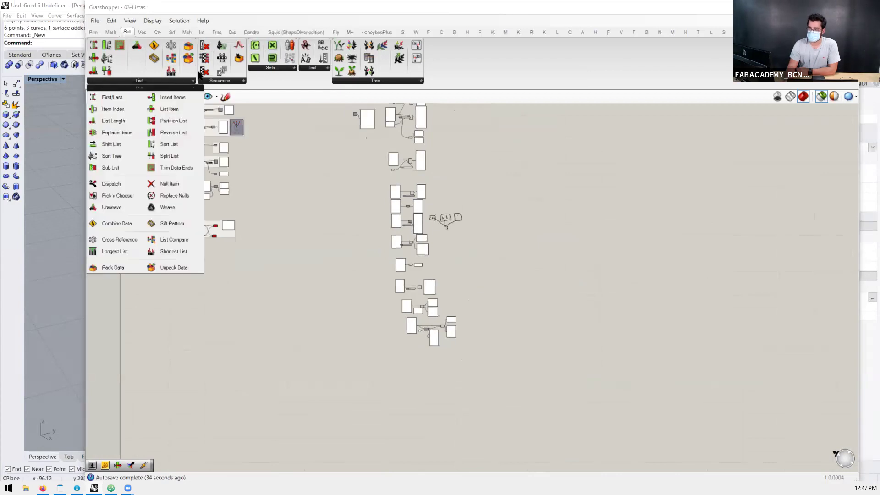
# Step: Show all available components in the Sequence, Sets, Text and Tree groups of the Set category
pyautogui.click(231, 81)
pyautogui.click(271, 68)
pyautogui.click(314, 69)
pyautogui.click(362, 81)
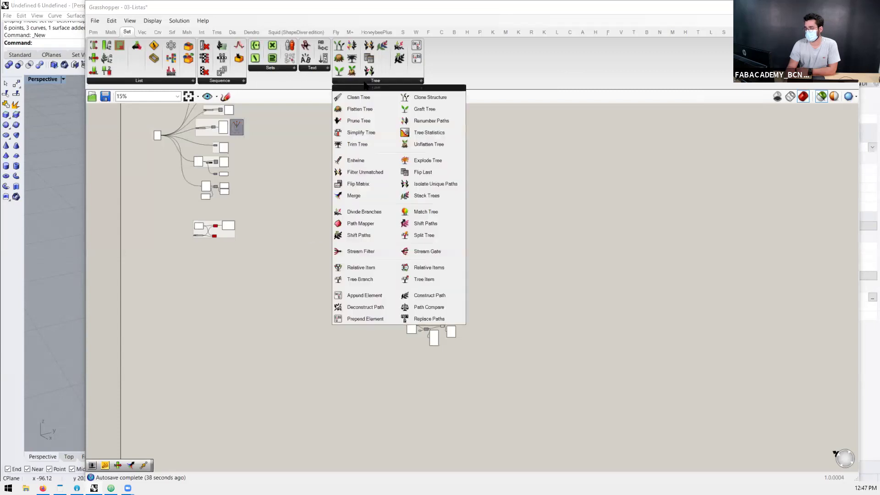
pyautogui.click(490, 210)
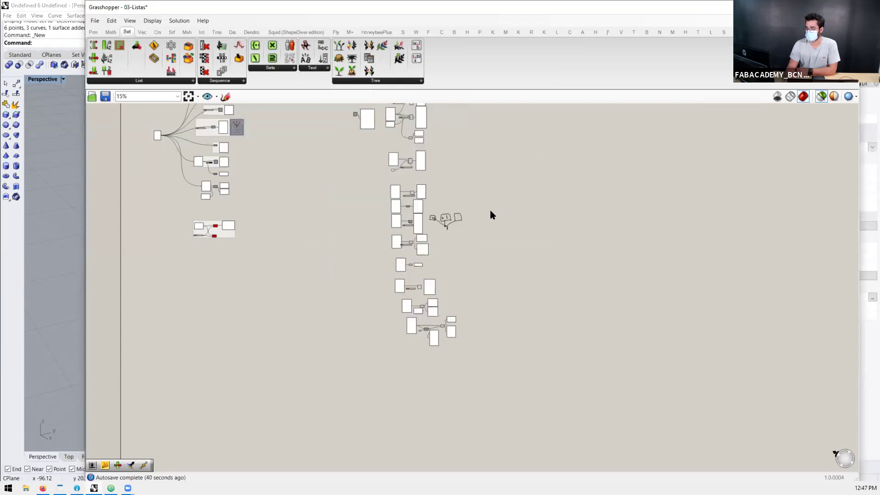
# Step: Examine the Partition List branches with their tree viewer, the available Tree components, and the Reverse List example
pyautogui.scroll(3, 448, 211)
pyautogui.scroll(-5, 422, 271)
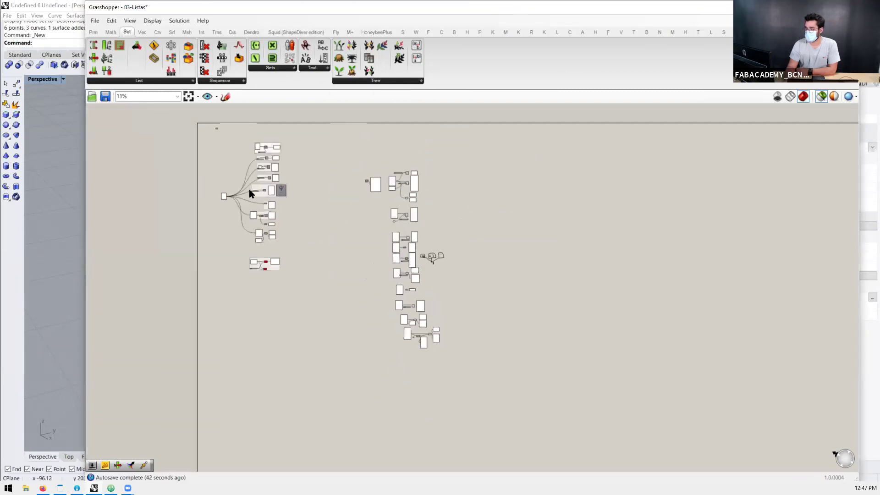
pyautogui.scroll(10, 250, 194)
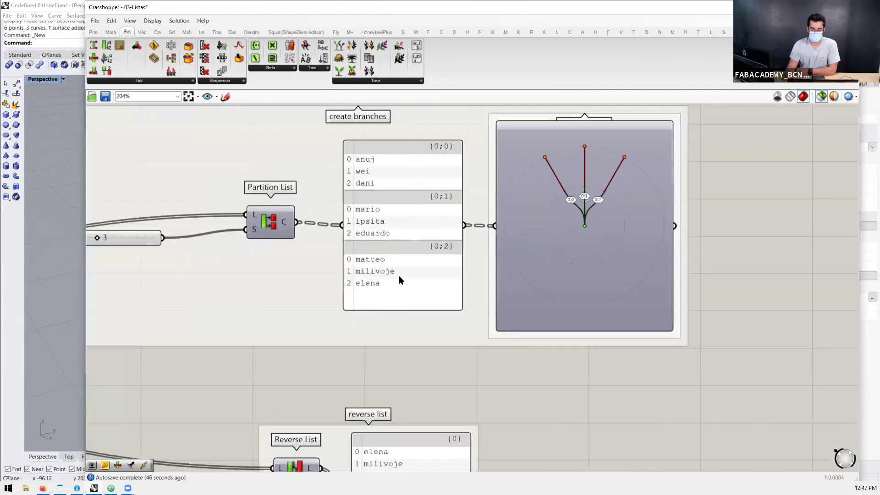
pyautogui.moveTo(545, 254); pyautogui.dragTo(551, 254)
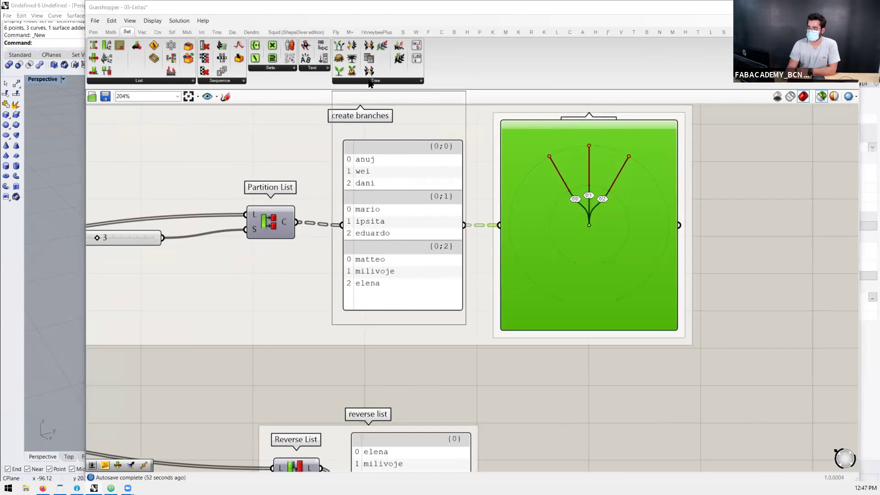
pyautogui.click(369, 81)
pyautogui.click(732, 172)
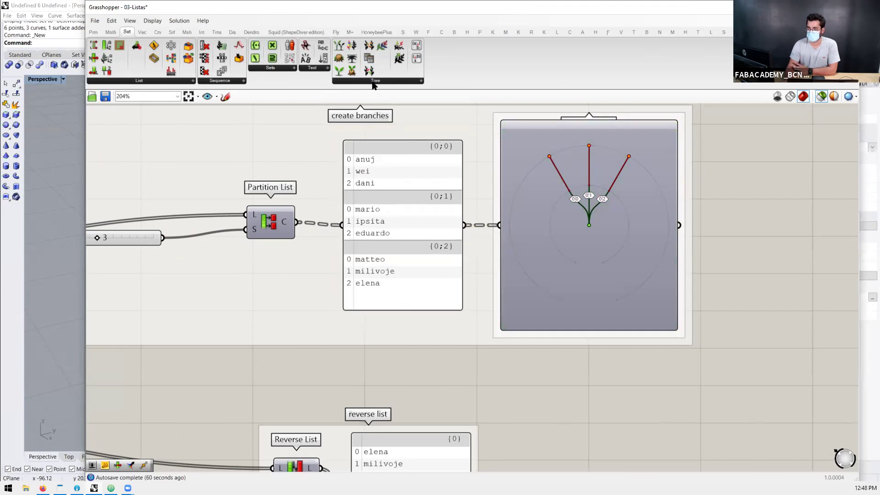
pyautogui.scroll(-3, 360, 167)
pyautogui.scroll(-1, 359, 167)
pyautogui.moveTo(380, 341); pyautogui.dragTo(396, 232, button='right')
pyautogui.scroll(5, 393, 235)
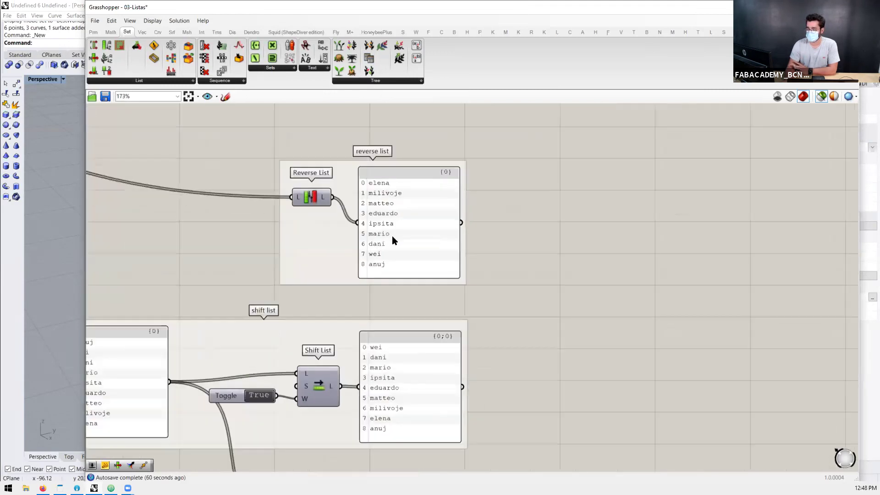
pyautogui.moveTo(397, 220); pyautogui.dragTo(399, 201)
# Step: Open the definition 04-Geometria-Lists.gh from the day1 folder
pyautogui.click(95, 20)
pyautogui.click(123, 40)
pyautogui.click(209, 120)
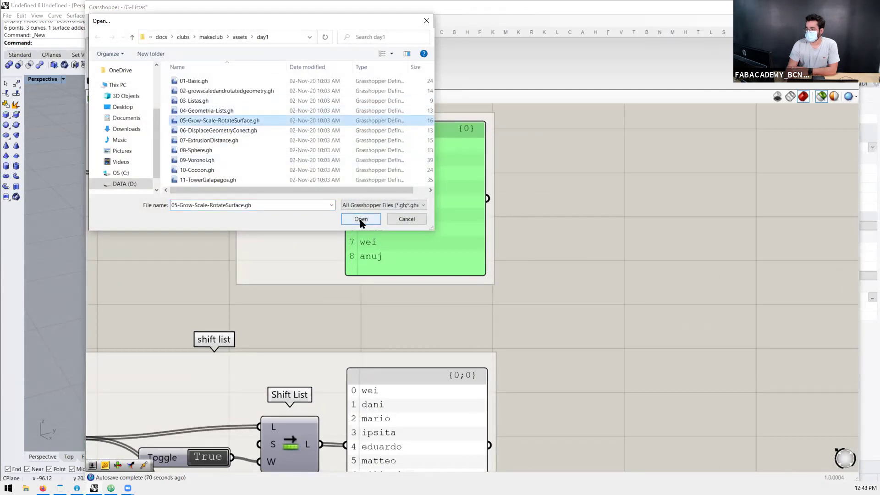
pyautogui.click(208, 111)
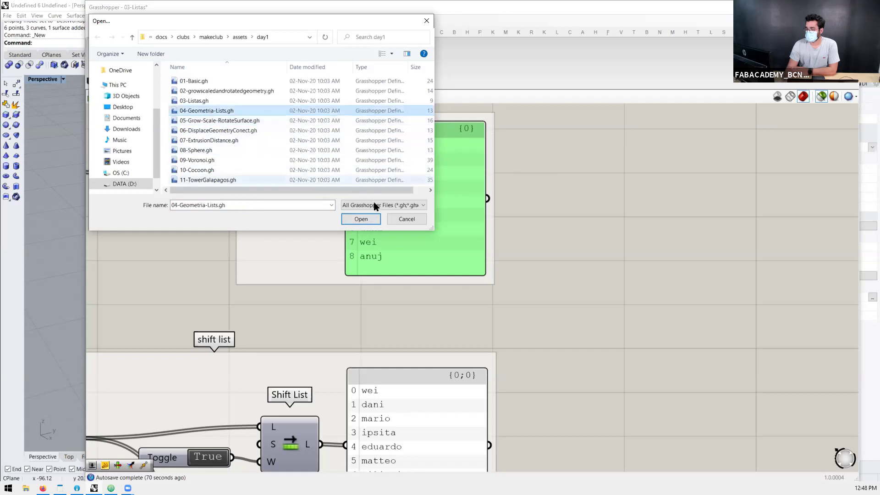
pyautogui.click(361, 219)
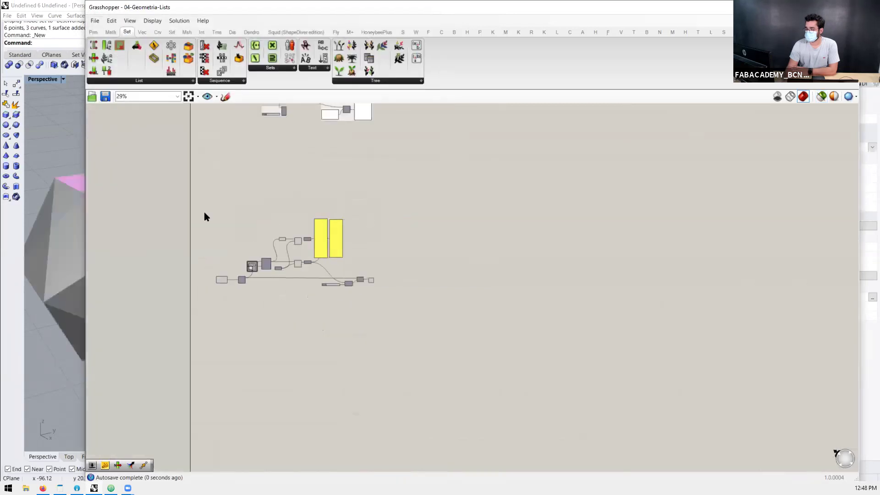
# Step: Turn off the preview of all components in the lower definition with the yellow panels
pyautogui.scroll(-1, 416, 230)
pyautogui.moveTo(468, 212); pyautogui.dragTo(120, 333)
pyautogui.middleClick(333, 263)
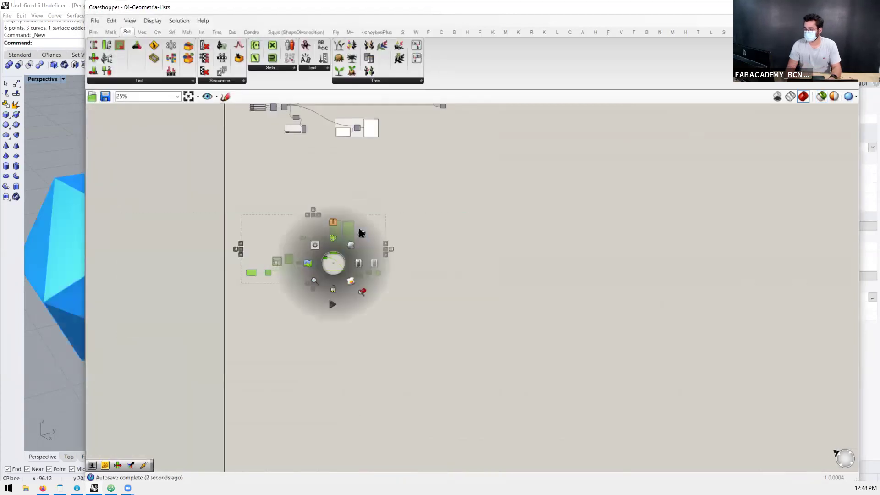
pyautogui.click(381, 257)
# Step: Narrow the Grasshopper window to uncover more of Rhino's Perspective viewport
pyautogui.scroll(4, 278, 188)
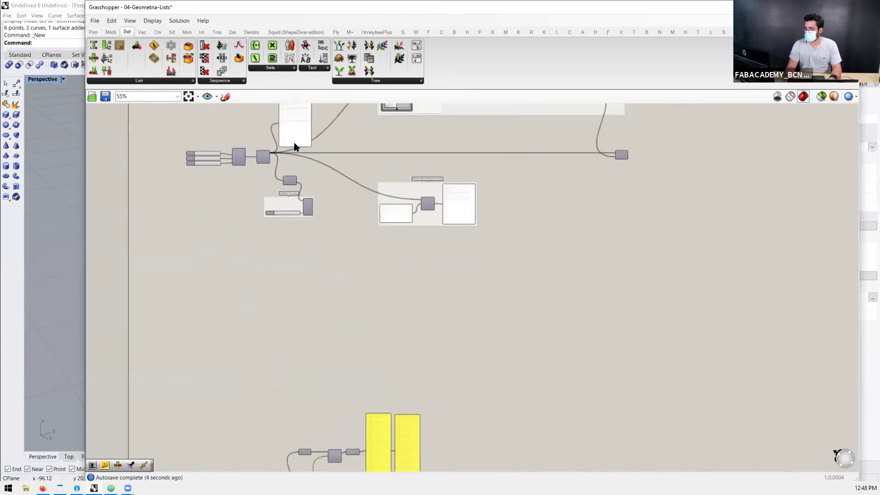
pyautogui.scroll(4, 294, 147)
pyautogui.scroll(-5, 232, 220)
pyautogui.scroll(3, 147, 186)
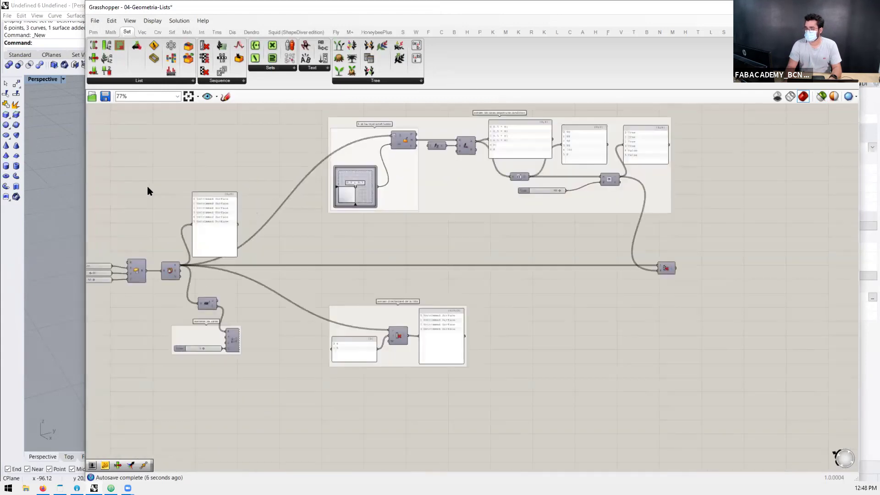
pyautogui.moveTo(84, 190); pyautogui.dragTo(324, 183)
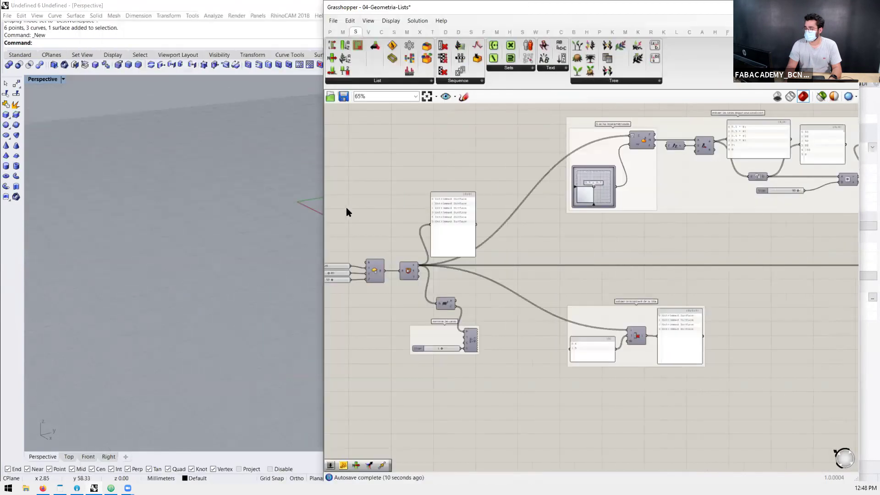
# Step: Add a Bifocals component on an empty area of the canvas
pyautogui.scroll(-5, 571, 197)
pyautogui.scroll(6, 352, 232)
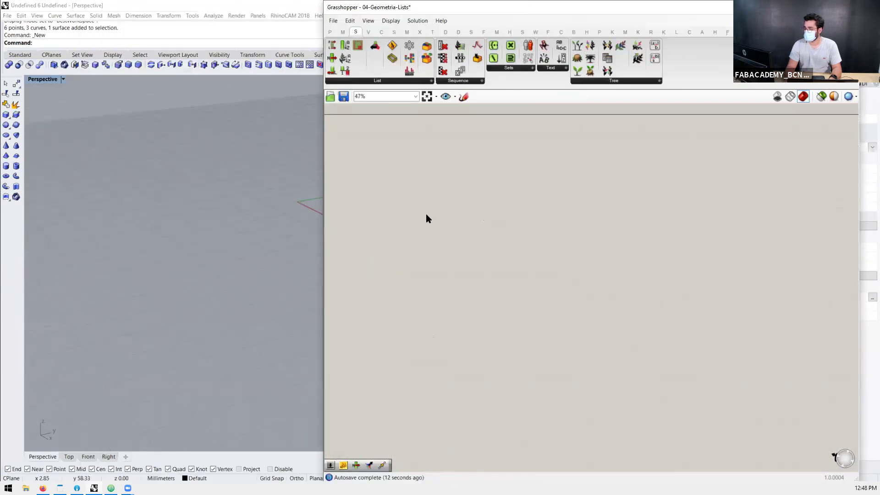
pyautogui.scroll(2, 448, 164)
pyautogui.doubleClick(443, 150)
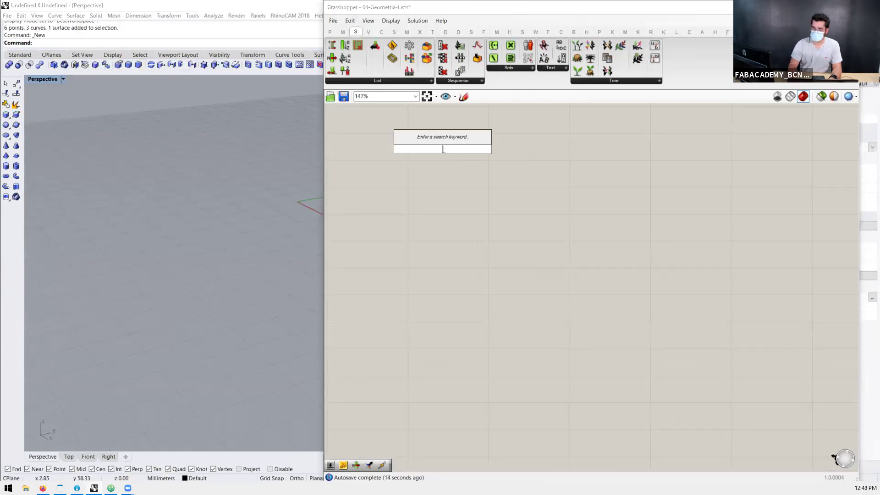
pyautogui.write('bifo')
pyautogui.scroll(1, 444, 149)
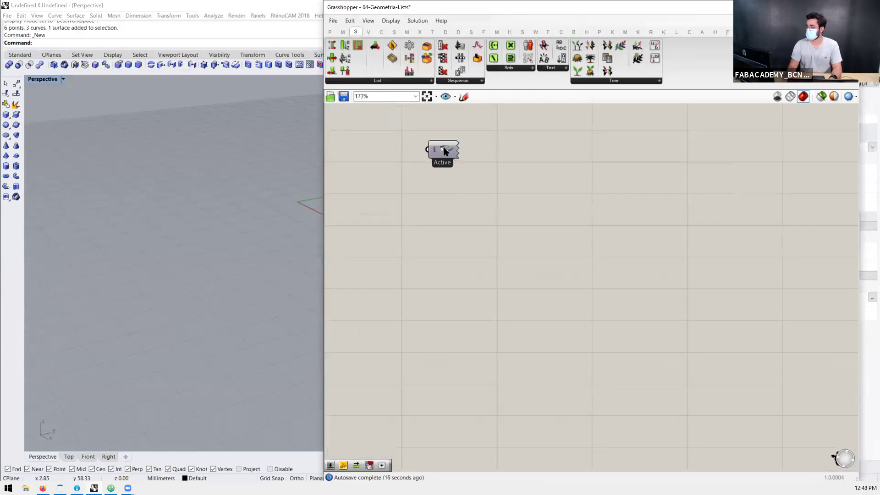
# Step: Add a Center Box component from the surface primitives below the Bifocals component
pyautogui.click(380, 33)
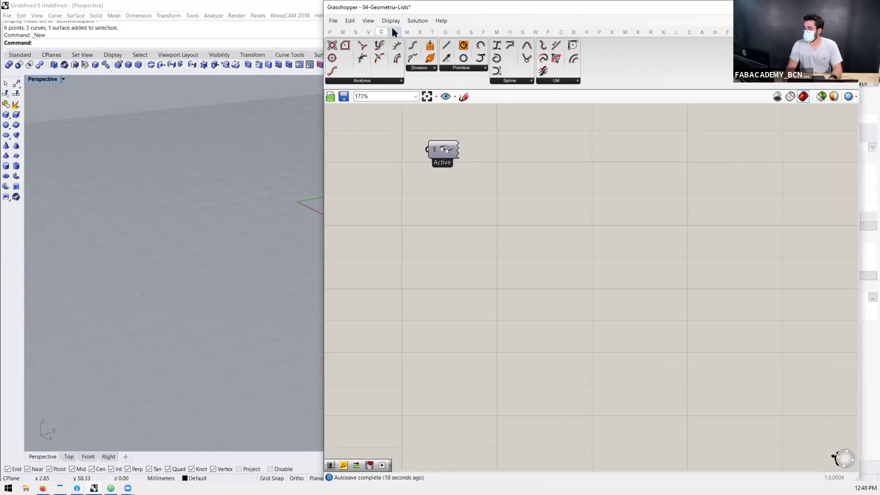
pyautogui.click(394, 33)
pyautogui.click(477, 70)
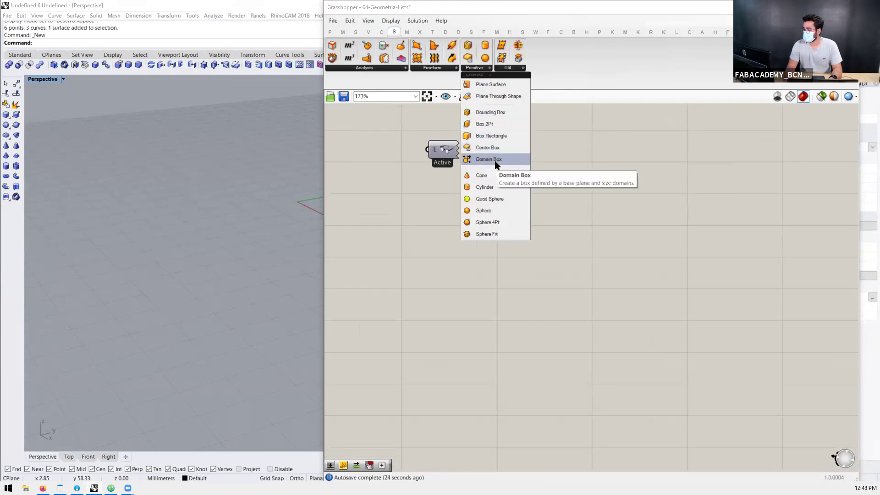
pyautogui.moveTo(493, 153); pyautogui.dragTo(462, 286)
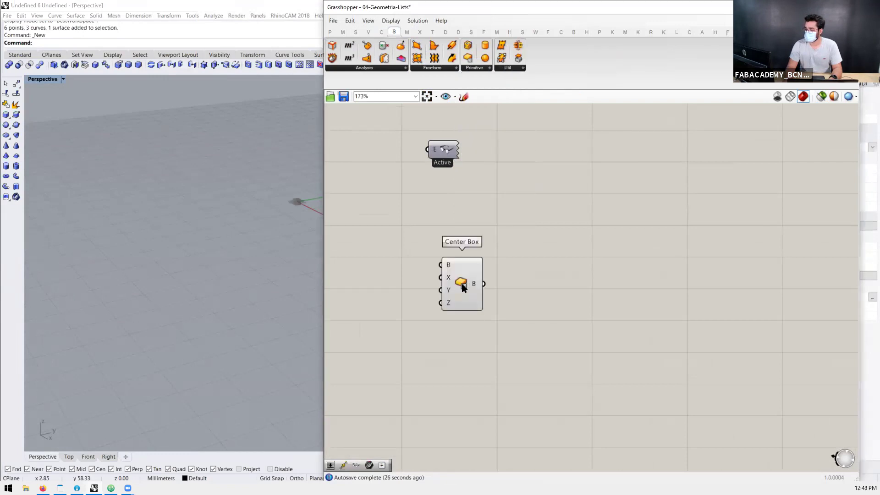
# Step: Create a number slider with the value 100 beside the Center Box inputs
pyautogui.scroll(-2, 593, 233)
pyautogui.scroll(8, 307, 201)
pyautogui.doubleClick(413, 259)
pyautogui.write('100')
pyautogui.press('Return')
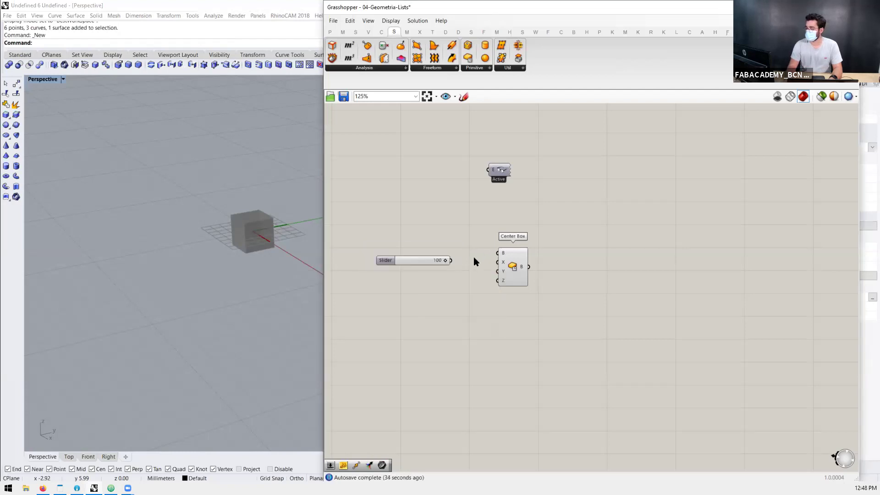
# Step: Connect the slider to Center Box's X, Y and Z inputs and reduce its value to 4
pyautogui.moveTo(451, 261); pyautogui.dragTo(497, 281)
pyautogui.click(448, 265)
pyautogui.moveTo(443, 263); pyautogui.dragTo(392, 267)
pyautogui.click(423, 305)
pyautogui.moveTo(234, 289); pyautogui.dragTo(302, 327, button='right')
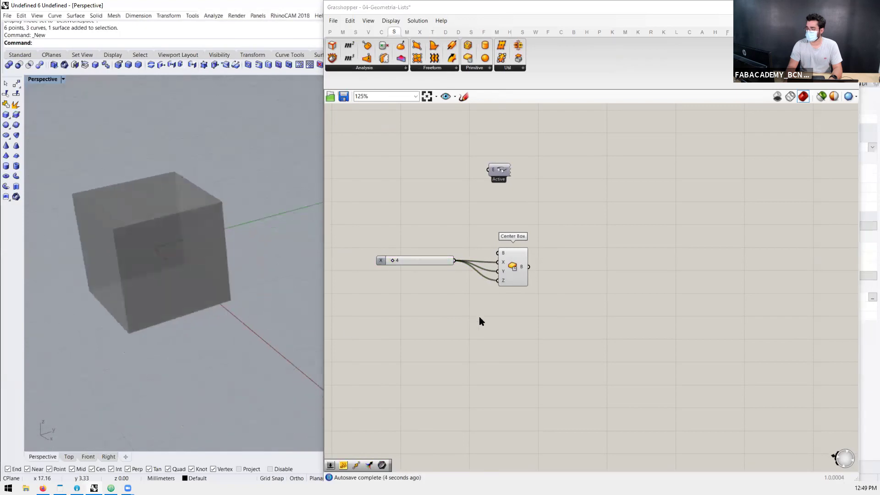
# Step: Move Center Box closer to the slider and set the slider's value to 5
pyautogui.moveTo(517, 268); pyautogui.dragTo(488, 267)
pyautogui.click(487, 338)
pyautogui.doubleClick(405, 259)
pyautogui.write('5')
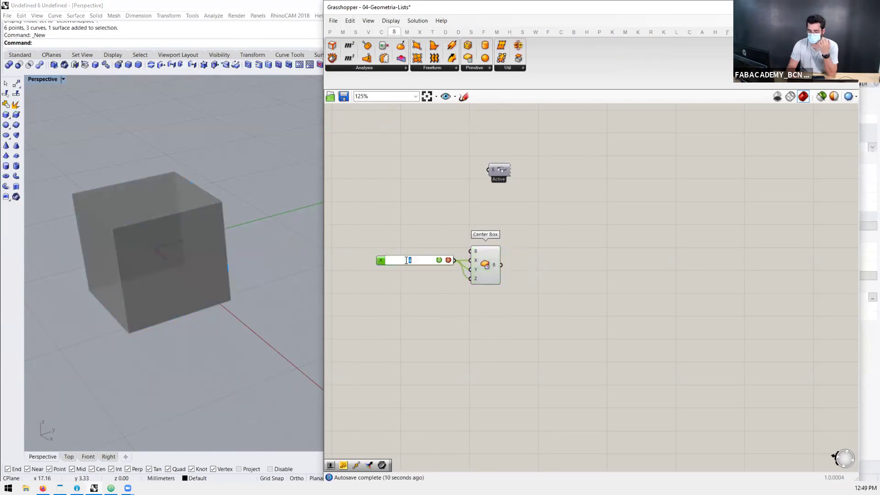
pyautogui.press('Return')
pyautogui.click(454, 296)
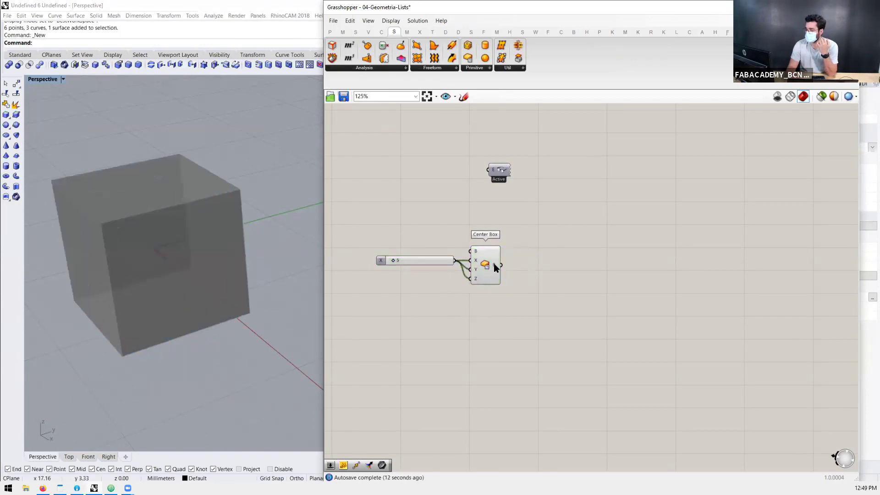
# Step: Add a Deconstruct Brep component beside Center Box and connect the box output to its B input
pyautogui.moveTo(156, 306); pyautogui.dragTo(137, 334, button='right')
pyautogui.scroll(-5, 249, 285)
pyautogui.moveTo(183, 253); pyautogui.dragTo(230, 272, button='right')
pyautogui.scroll(4, 266, 251)
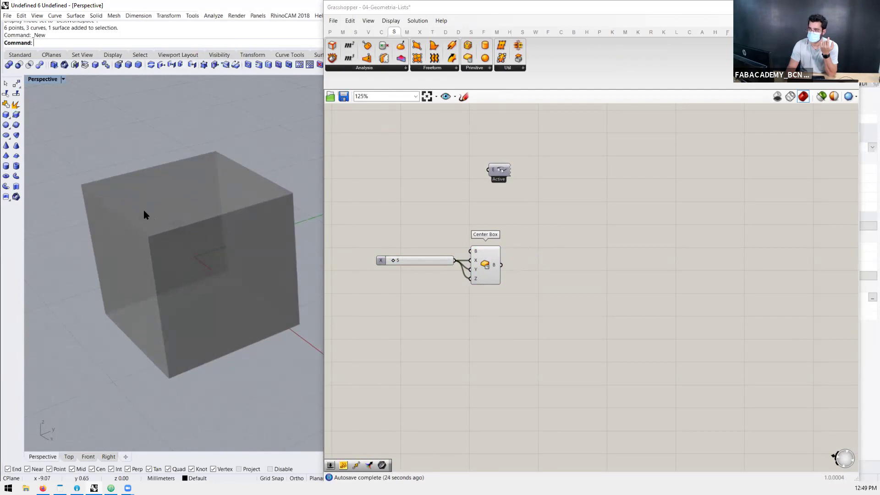
pyautogui.click(377, 68)
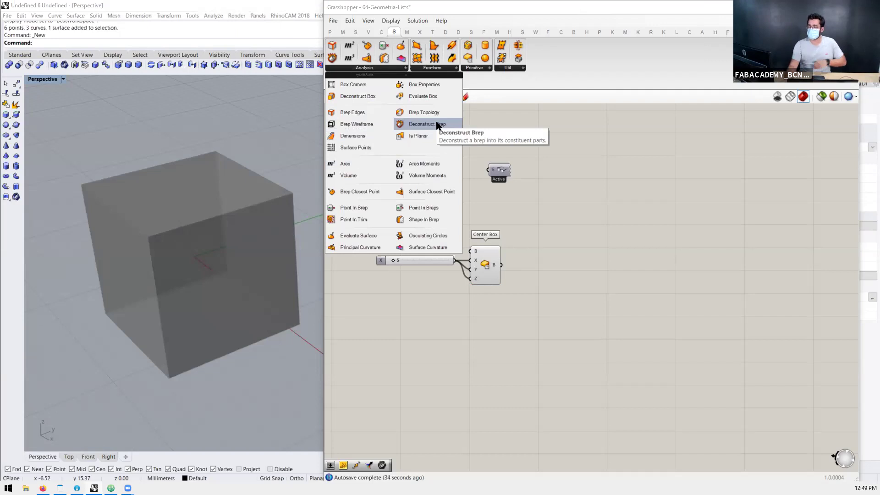
pyautogui.moveTo(165, 202); pyautogui.dragTo(214, 156, button='right')
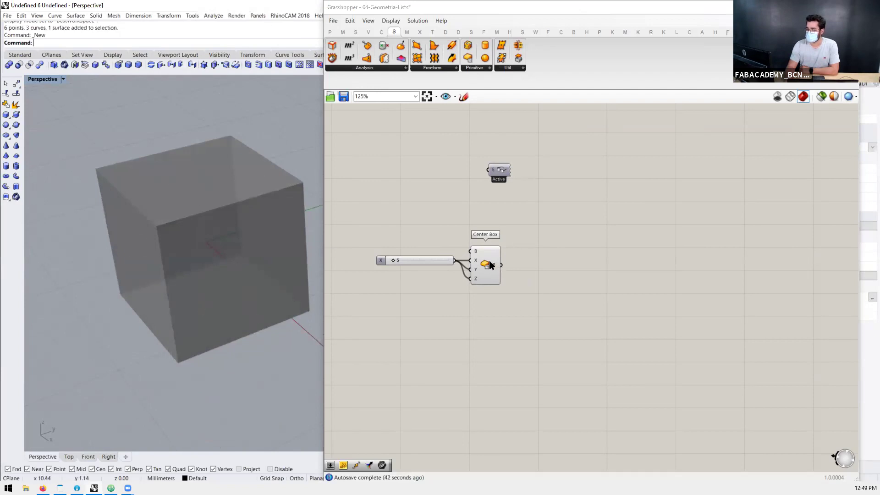
pyautogui.click(368, 68)
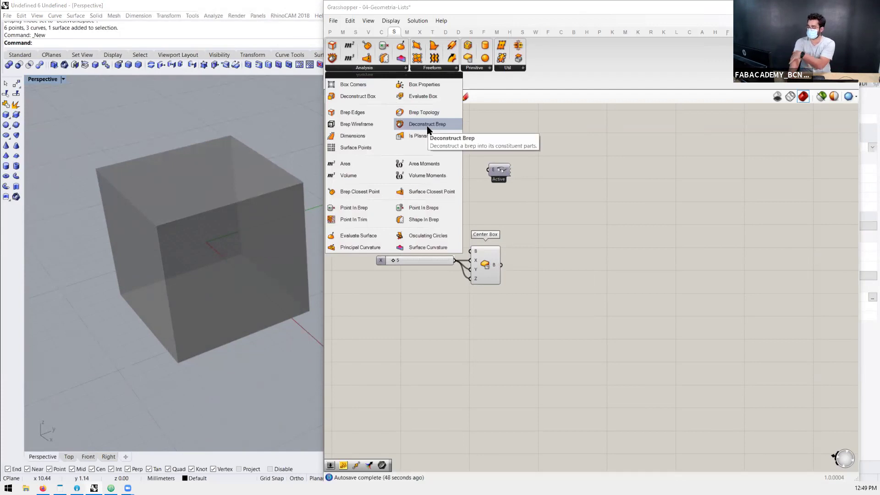
pyautogui.moveTo(427, 129); pyautogui.dragTo(555, 262)
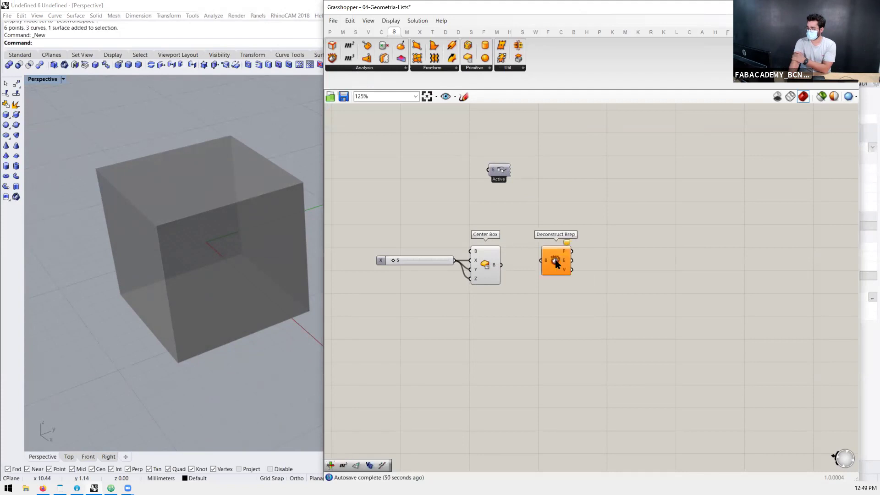
pyautogui.scroll(3, 554, 262)
pyautogui.moveTo(480, 267); pyautogui.dragTo(527, 268)
pyautogui.click(490, 295)
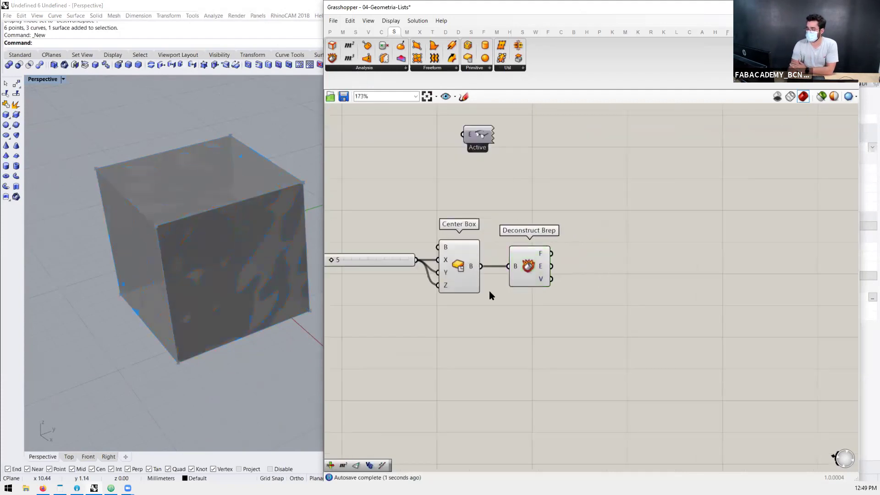
# Step: Add a panel connected to Deconstruct Brep's F output and place it above the component
pyautogui.scroll(-2, 555, 247)
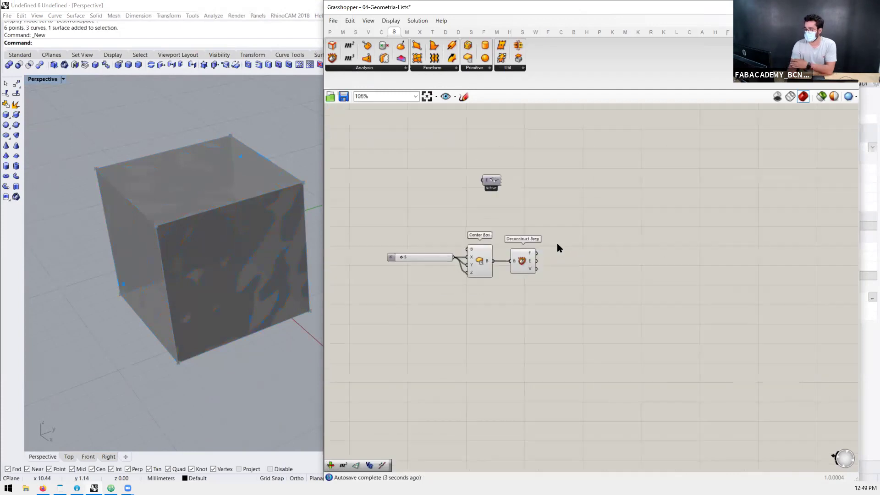
pyautogui.scroll(1, 575, 230)
pyautogui.doubleClick(576, 222)
pyautogui.write('//')
pyautogui.press('Return')
pyautogui.moveTo(527, 256); pyautogui.dragTo(534, 226)
pyautogui.moveTo(596, 226); pyautogui.dragTo(603, 158)
# Step: Copy the faces panel below the original, connect the copy to output E, and enlarge it
pyautogui.moveTo(634, 207); pyautogui.dragTo(628, 309)
pyautogui.moveTo(525, 267); pyautogui.dragTo(606, 269)
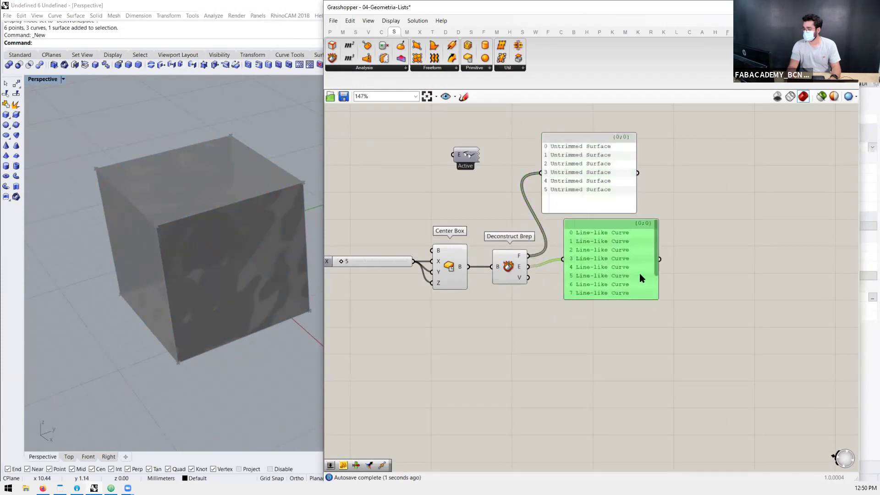
pyautogui.moveTo(657, 296); pyautogui.dragTo(680, 335)
# Step: Copy the enlarged edges panel below the original and connect the copy to Deconstruct Brep's V output
pyautogui.keyDown('alt'); pyautogui.moveTo(638, 429); pyautogui.dragTo(648, 400); pyautogui.keyUp('alt')
pyautogui.moveTo(528, 277); pyautogui.dragTo(562, 396)
pyautogui.moveTo(623, 395); pyautogui.dragTo(600, 334, button='right')
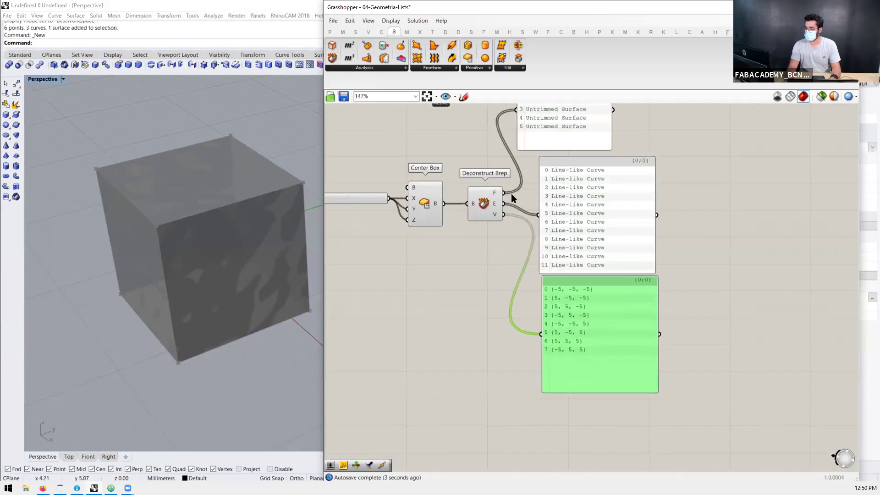
# Step: Highlight Deconstruct Brep's geometry in the viewport and compare it with the face, edge and vertex panels
pyautogui.click(484, 203)
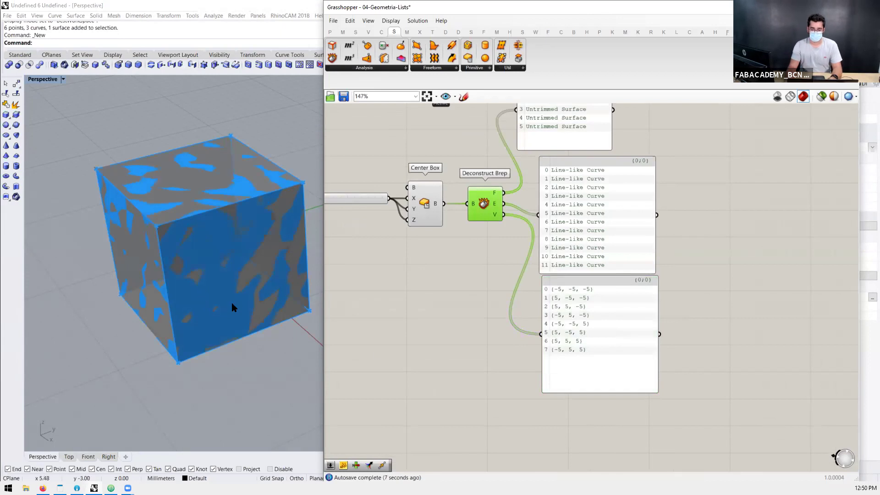
pyautogui.scroll(-2, 466, 334)
pyautogui.scroll(2, 487, 221)
pyautogui.click(466, 179)
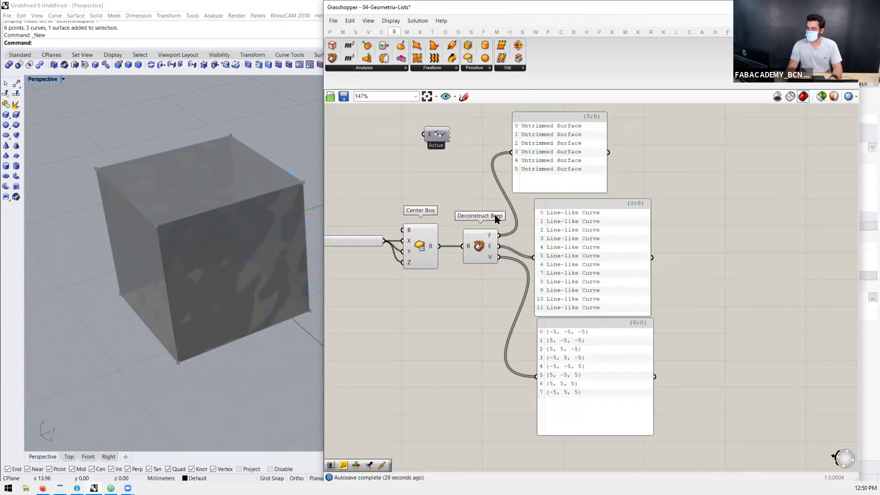
# Step: Turn off the viewport preview of the Center Box component and highlight Deconstruct Brep's output
pyautogui.scroll(-2, 499, 245)
pyautogui.scroll(2, 441, 243)
pyautogui.moveTo(461, 186); pyautogui.dragTo(431, 268)
pyautogui.click(456, 309)
pyautogui.click(440, 246)
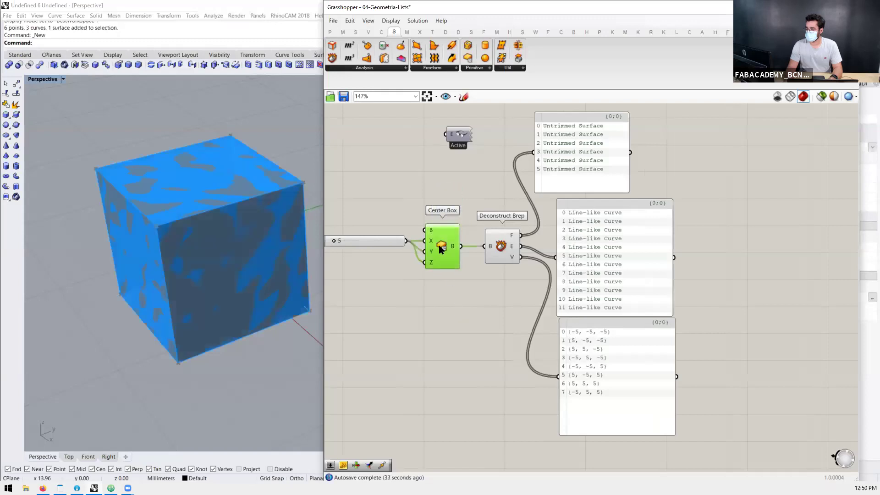
pyautogui.rightClick(440, 248)
pyautogui.click(451, 262)
pyautogui.click(499, 279)
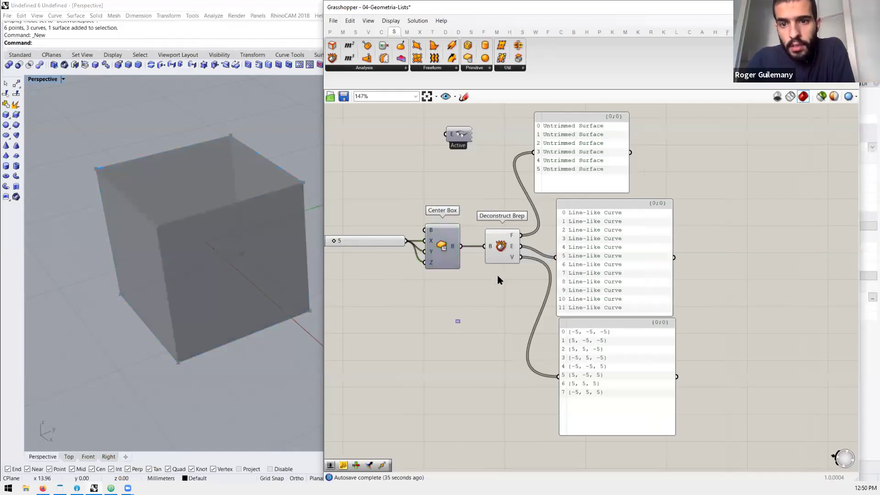
pyautogui.click(503, 249)
pyautogui.click(499, 288)
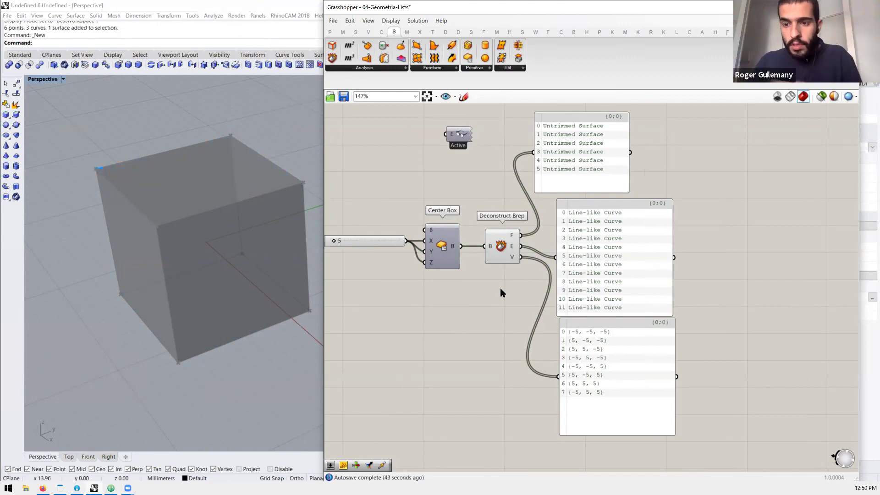
# Step: Move the edges and vertices panels together further down, leaving free space below the faces panel
pyautogui.scroll(-2, 462, 272)
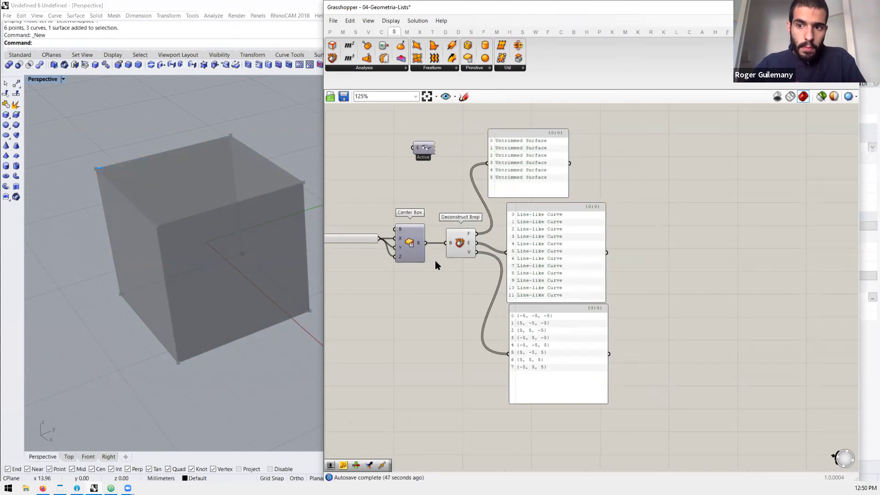
pyautogui.scroll(-2, 584, 232)
pyautogui.scroll(1, 600, 283)
pyautogui.moveTo(667, 245); pyautogui.dragTo(563, 349)
pyautogui.moveTo(555, 283); pyautogui.dragTo(546, 342)
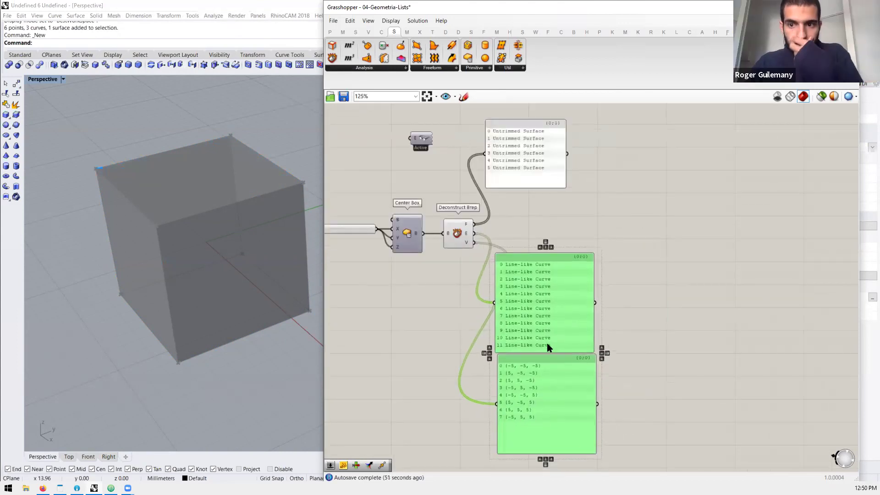
pyautogui.click(675, 218)
# Step: Add a List Item component and connect Deconstruct Brep's F output to its list input
pyautogui.doubleClick(612, 231)
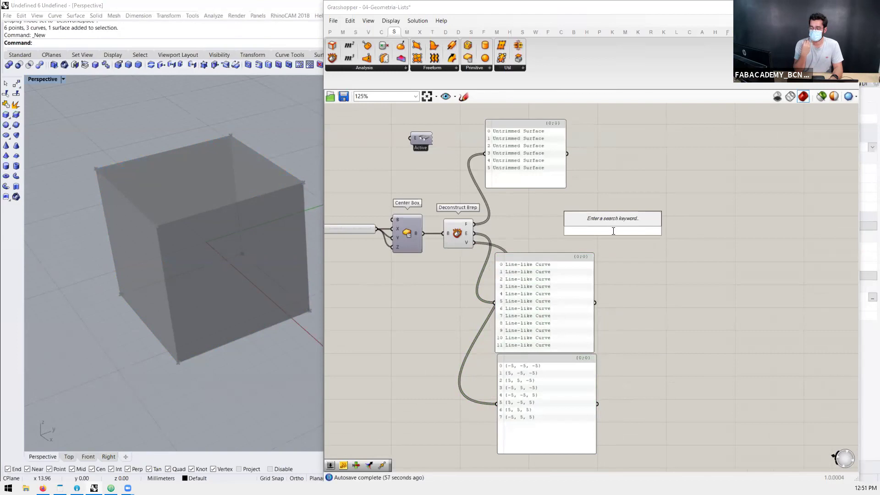
pyautogui.write('l')
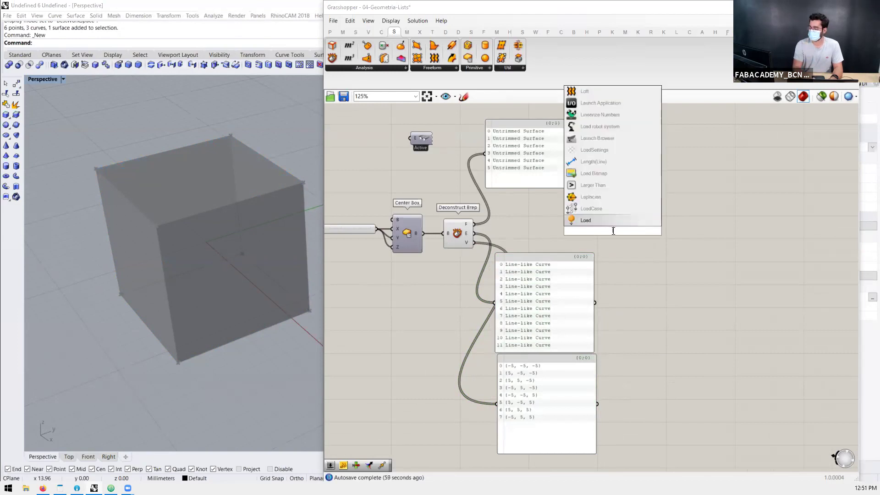
pyautogui.click(394, 156)
pyautogui.click(356, 32)
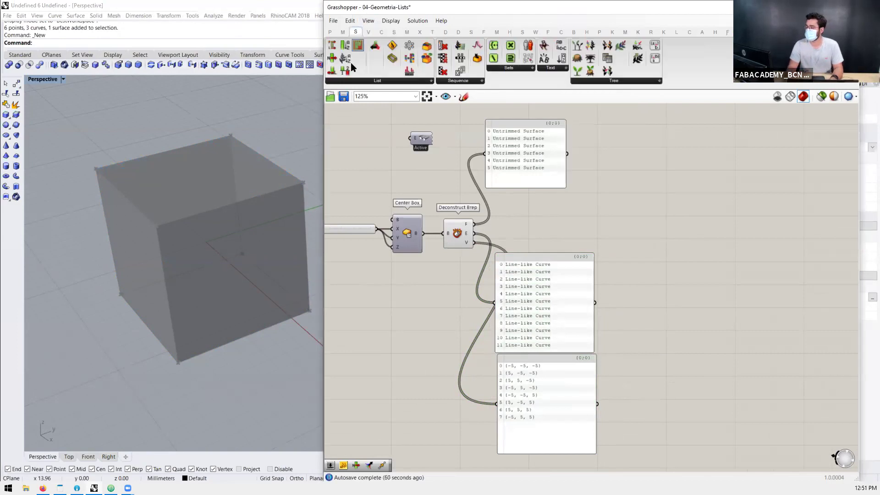
pyautogui.click(377, 80)
pyautogui.moveTo(407, 114); pyautogui.dragTo(651, 209)
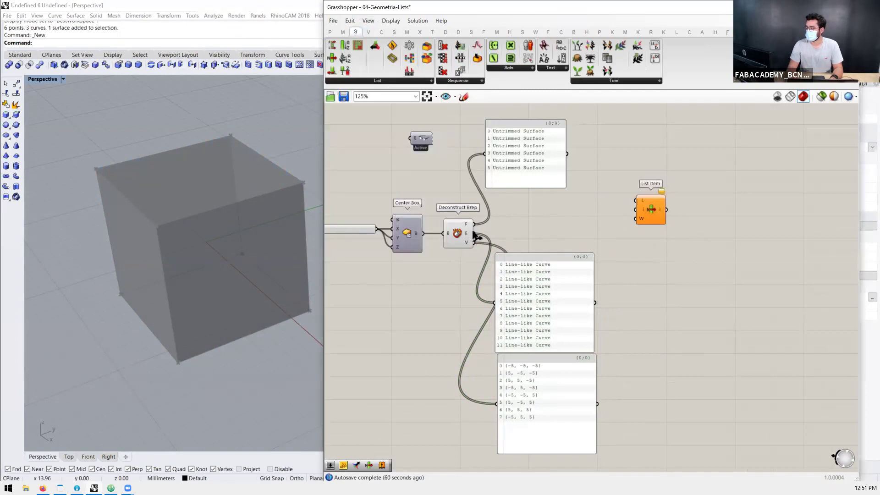
pyautogui.moveTo(474, 224); pyautogui.dragTo(680, 233)
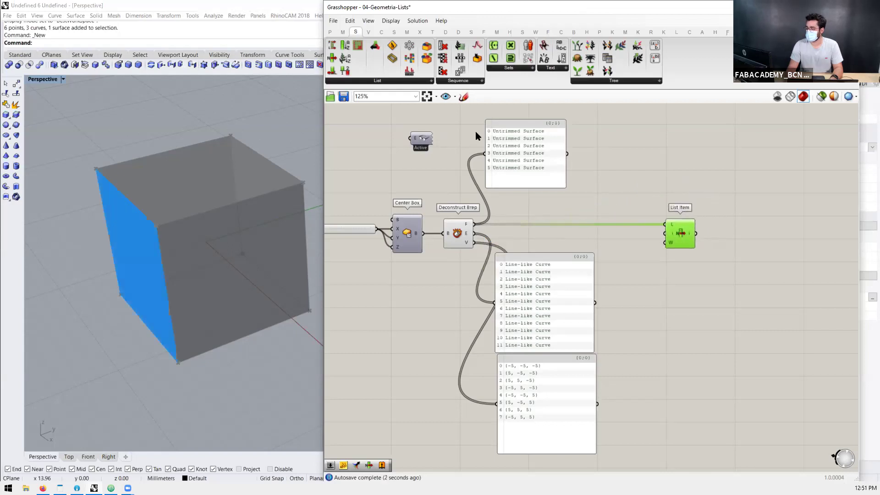
# Step: Create an integer slider from 0 to 10 below List Item and connect it to the index input
pyautogui.scroll(-2, 550, 196)
pyautogui.moveTo(592, 202); pyautogui.dragTo(602, 202)
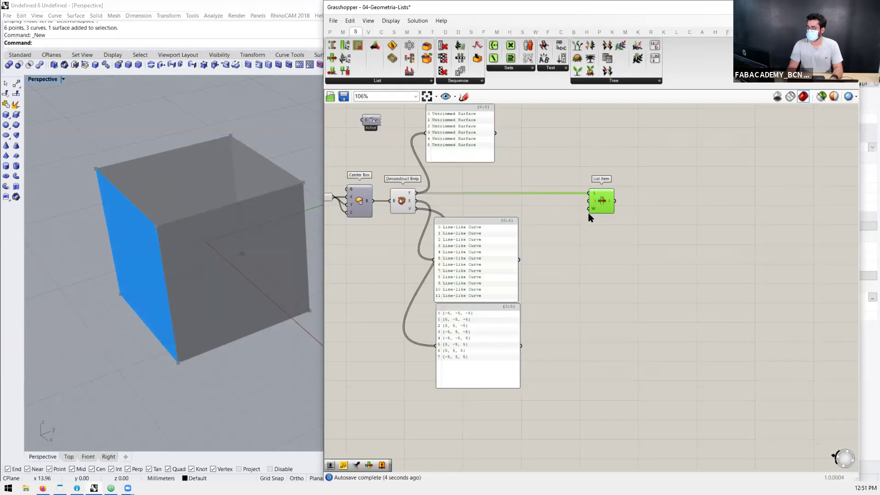
pyautogui.doubleClick(579, 230)
pyautogui.write('0')
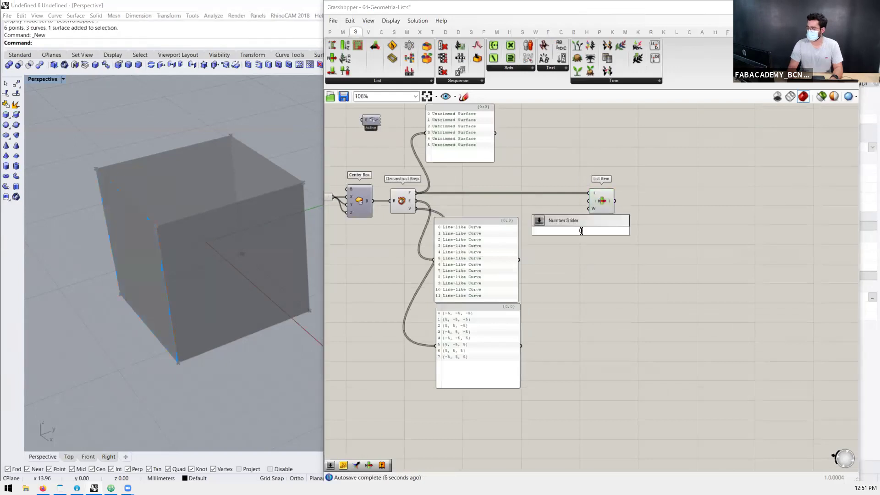
pyautogui.write('<')
pyautogui.press('Return')
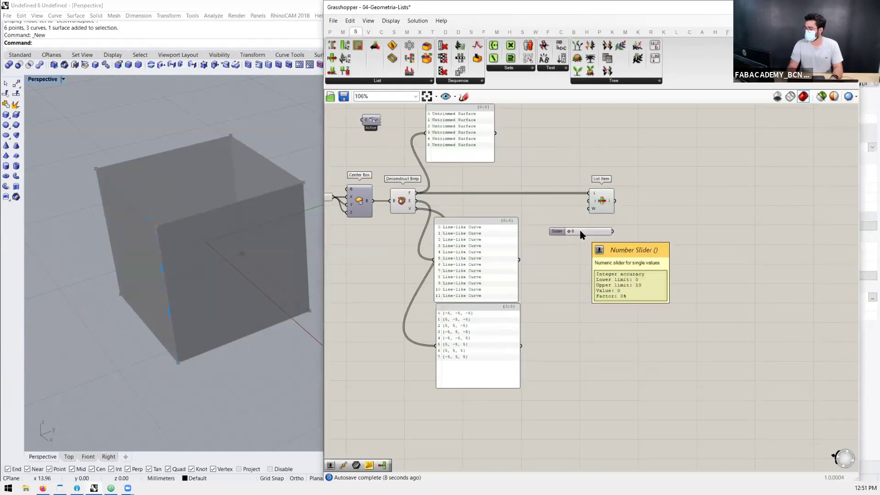
pyautogui.moveTo(613, 231); pyautogui.dragTo(596, 200)
pyautogui.click(597, 200)
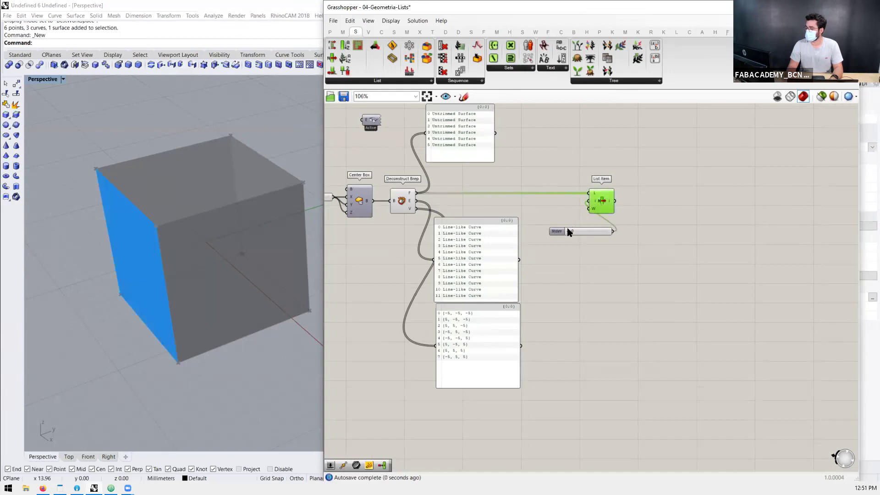
# Step: Set the List Item index slider to 4 and view the box from another angle
pyautogui.moveTo(567, 231); pyautogui.dragTo(584, 230)
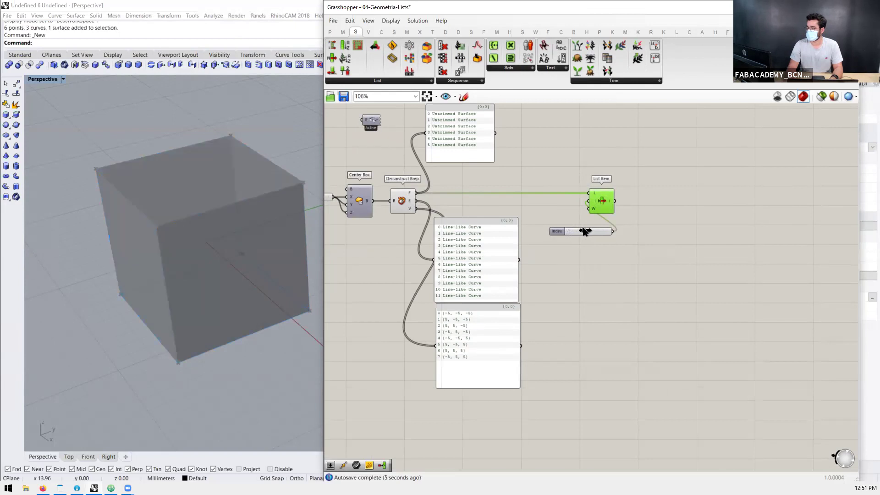
pyautogui.moveTo(188, 289); pyautogui.dragTo(201, 397, button='right')
pyautogui.scroll(4, 200, 200)
pyautogui.scroll(1, 647, 162)
# Step: Move List Item and its index slider up beside the faces panel, with the slider just before the component
pyautogui.moveTo(652, 191); pyautogui.dragTo(573, 265)
pyautogui.moveTo(596, 209); pyautogui.dragTo(586, 133)
pyautogui.click(614, 158)
pyautogui.moveTo(580, 168); pyautogui.dragTo(539, 143)
pyautogui.click(574, 175)
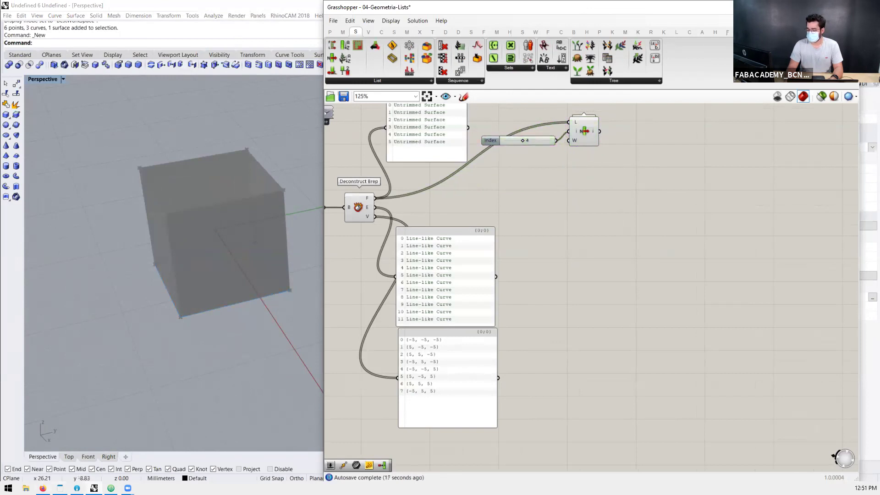
# Step: Switch to Firefox, search Google for "bad ugly and good full movie", view the image results, and return to Grasshopper
pyautogui.click(43, 488)
pyautogui.click(111, 4)
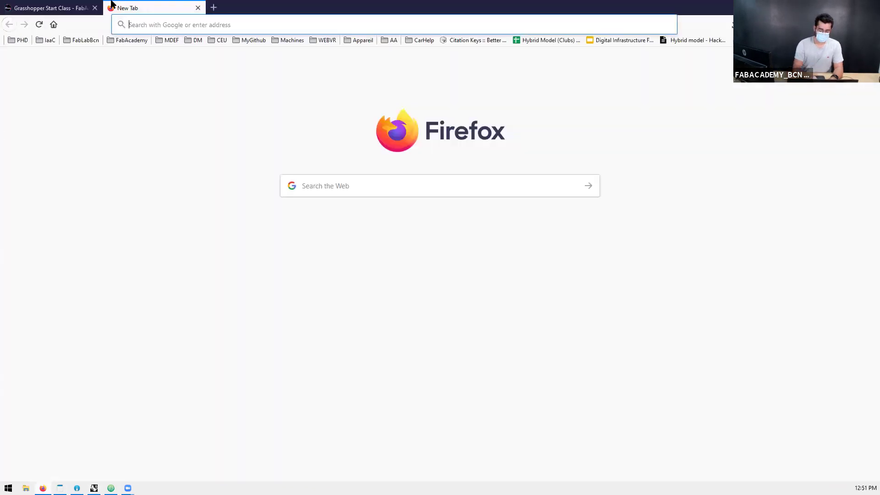
pyautogui.write('bad ugly a')
pyautogui.press('Down')
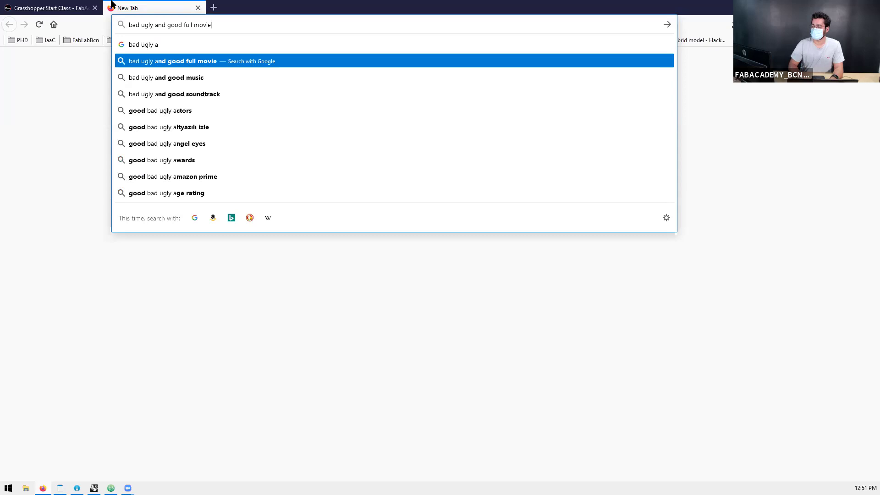
pyautogui.press('Return')
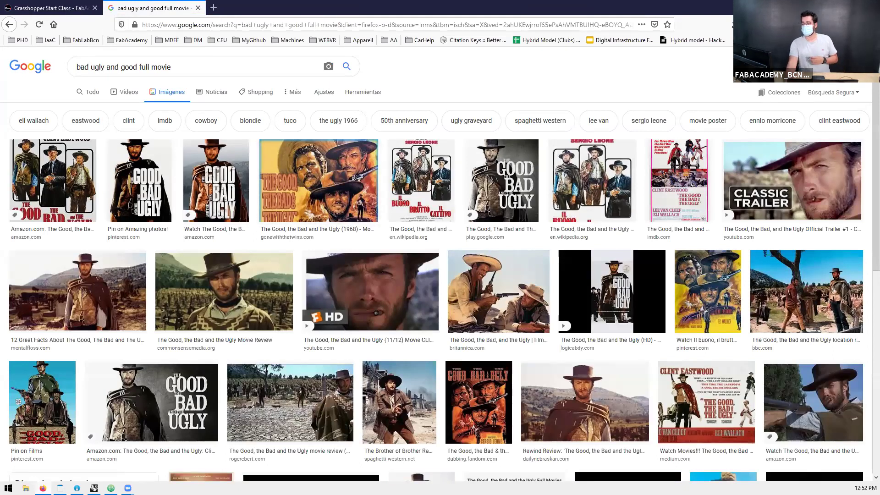
pyautogui.hotkey('alt', 'Tab')
pyautogui.scroll(-2, 577, 180)
pyautogui.scroll(3, 593, 156)
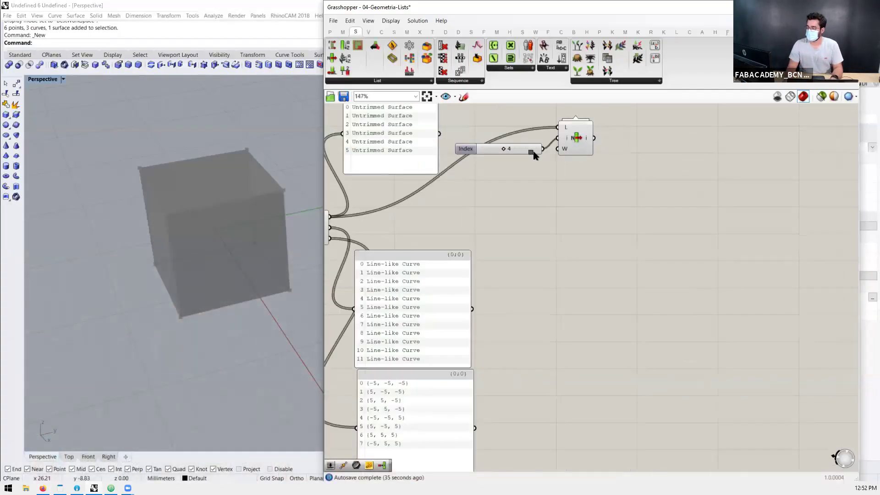
pyautogui.moveTo(624, 122); pyautogui.dragTo(476, 176)
pyautogui.click(583, 225)
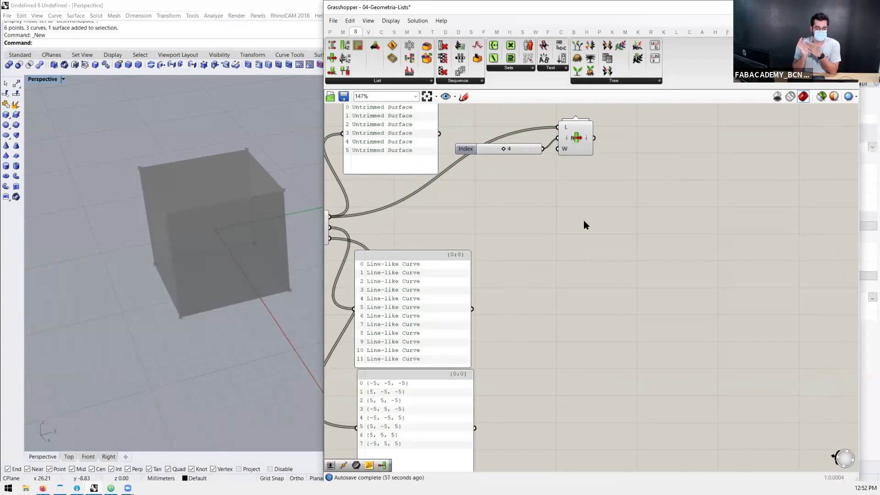
# Step: Add a Cull Index component to the canvas below List Item
pyautogui.scroll(-2, 584, 220)
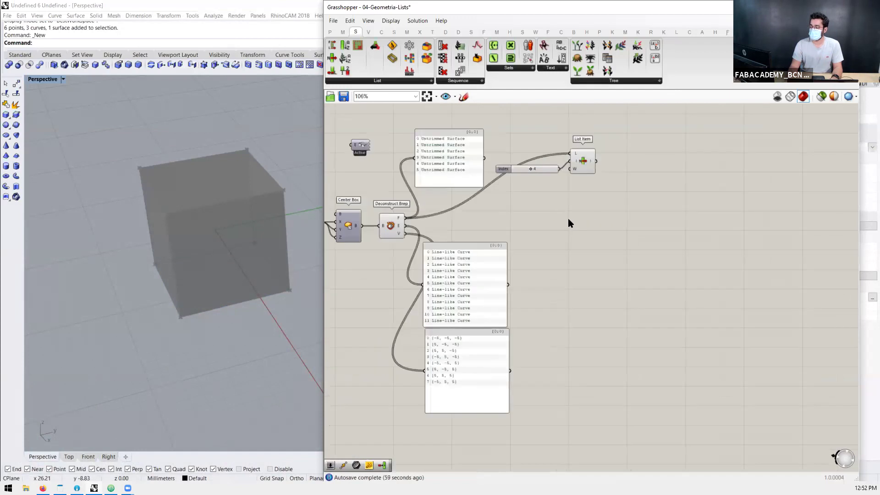
pyautogui.scroll(2, 564, 216)
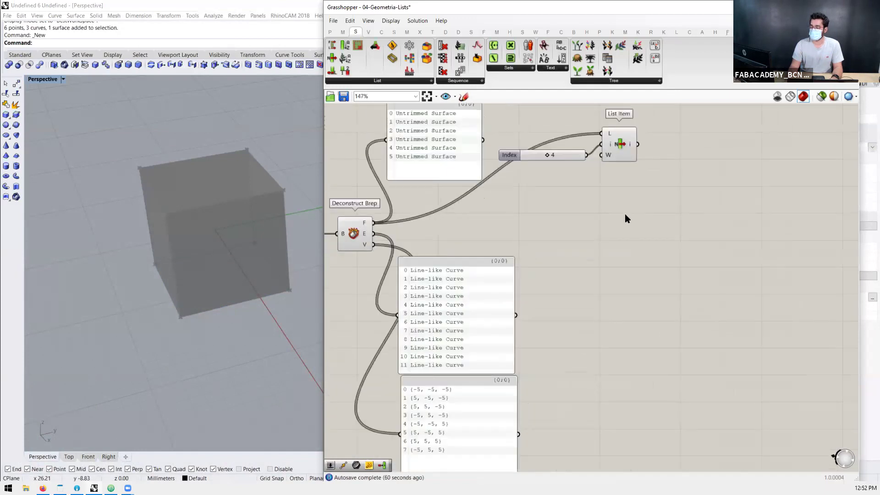
pyautogui.doubleClick(617, 218)
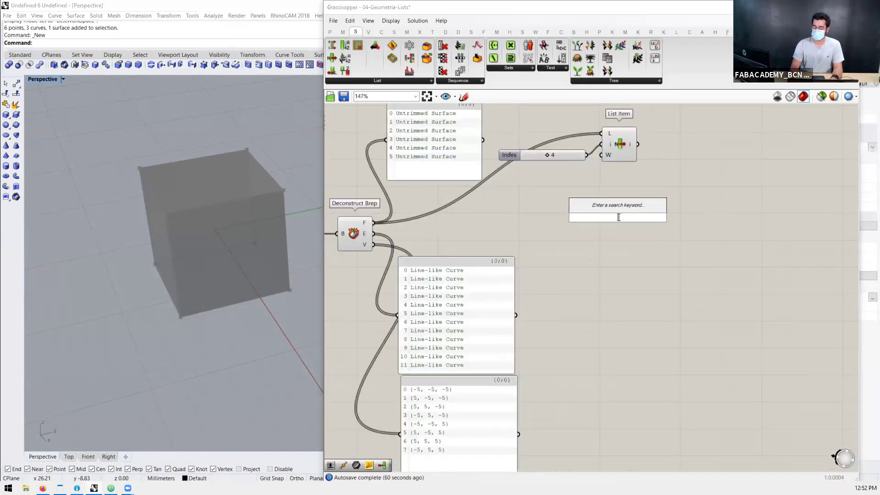
pyautogui.write('cull')
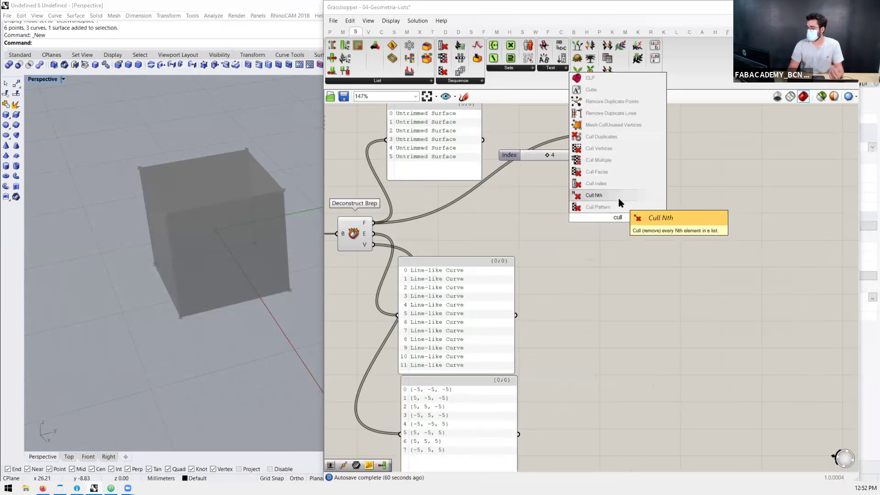
pyautogui.click(613, 182)
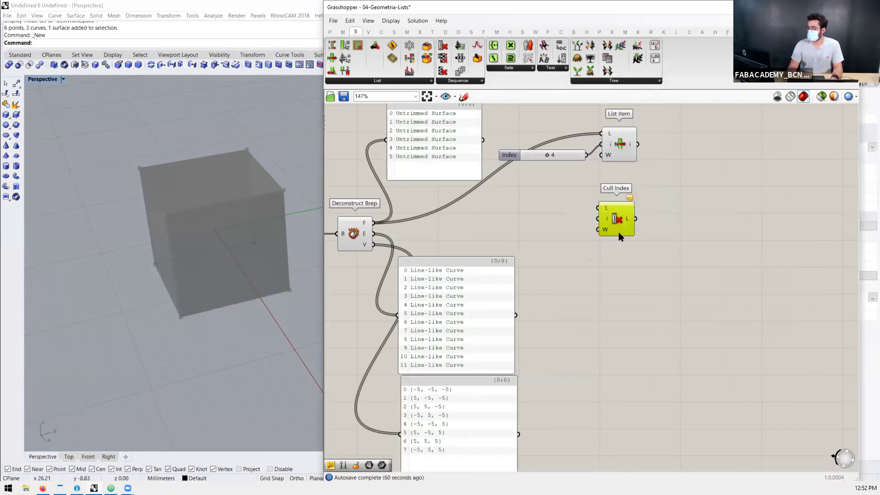
pyautogui.scroll(-1, 633, 190)
pyautogui.scroll(1, 458, 225)
# Step: Compare the box's full set of faces with the List Item selection and set its index slider to 5
pyautogui.click(414, 218)
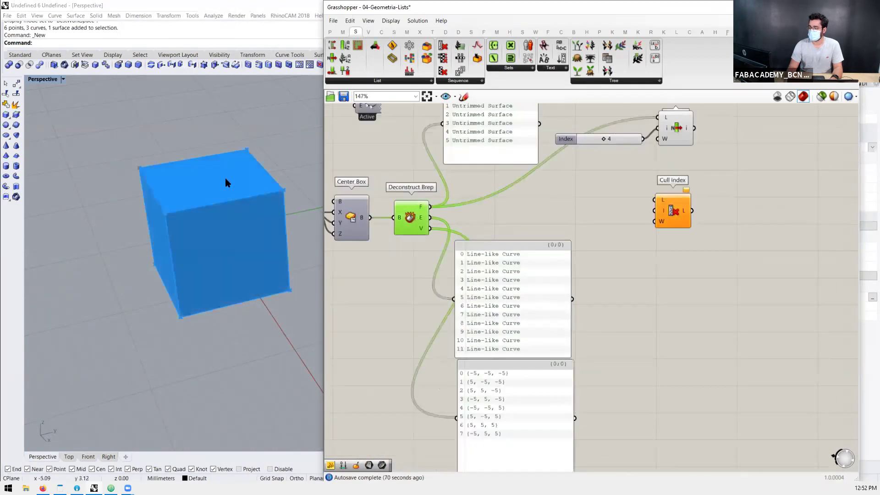
pyautogui.scroll(-1, 566, 187)
pyautogui.click(660, 138)
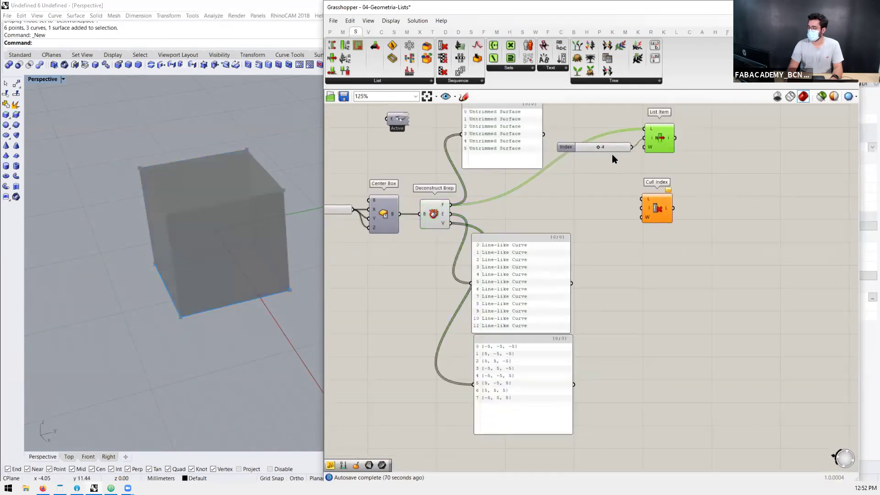
pyautogui.moveTo(598, 151); pyautogui.dragTo(602, 152)
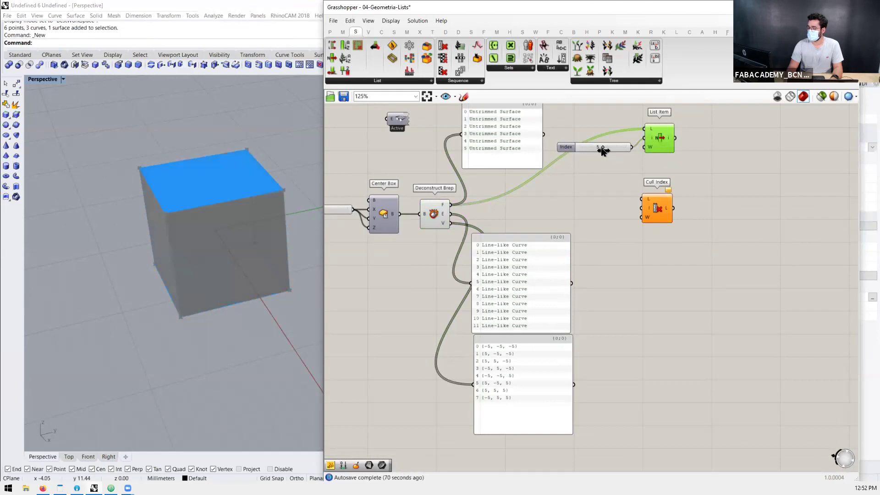
pyautogui.click(617, 182)
# Step: Connect Deconstruct Brep's F output to Cull Index's list input and a new panel containing 4 and 5 to its index input
pyautogui.click(657, 209)
pyautogui.moveTo(463, 209); pyautogui.dragTo(720, 210)
pyautogui.doubleClick(658, 227)
pyautogui.write('//')
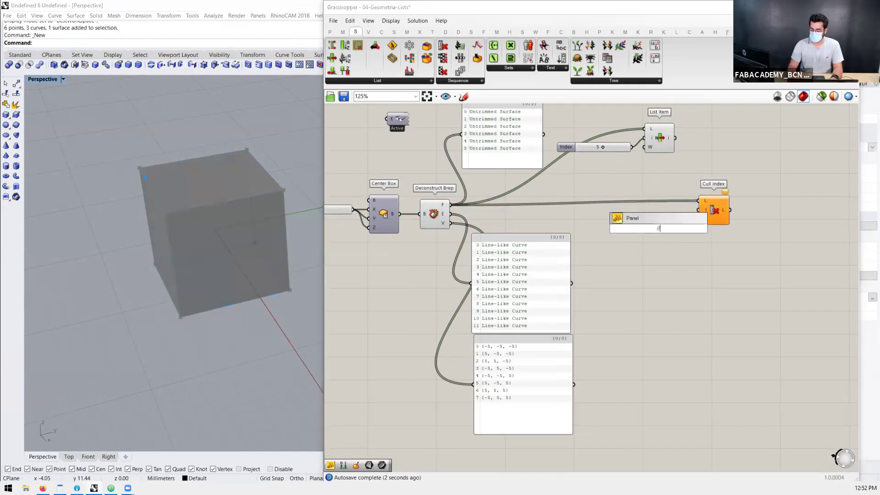
pyautogui.press('Return')
pyautogui.doubleClick(655, 229)
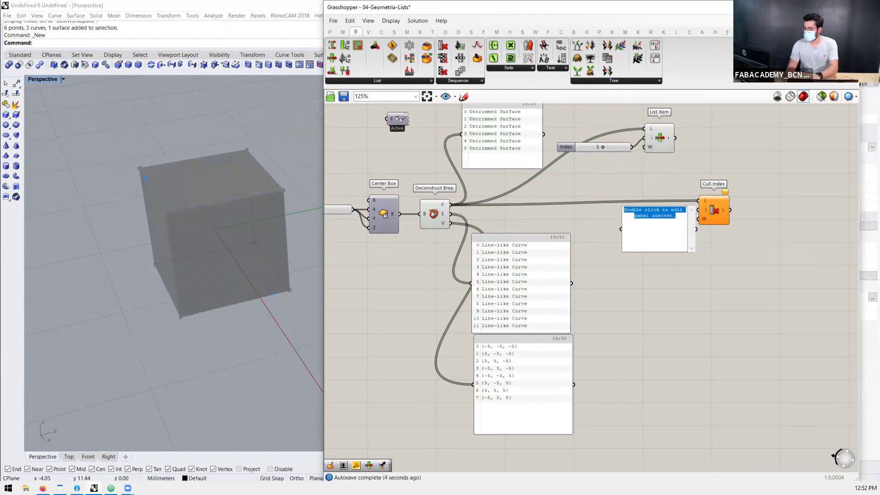
pyautogui.write('4')
pyautogui.click(731, 277)
pyautogui.moveTo(696, 229); pyautogui.dragTo(642, 222)
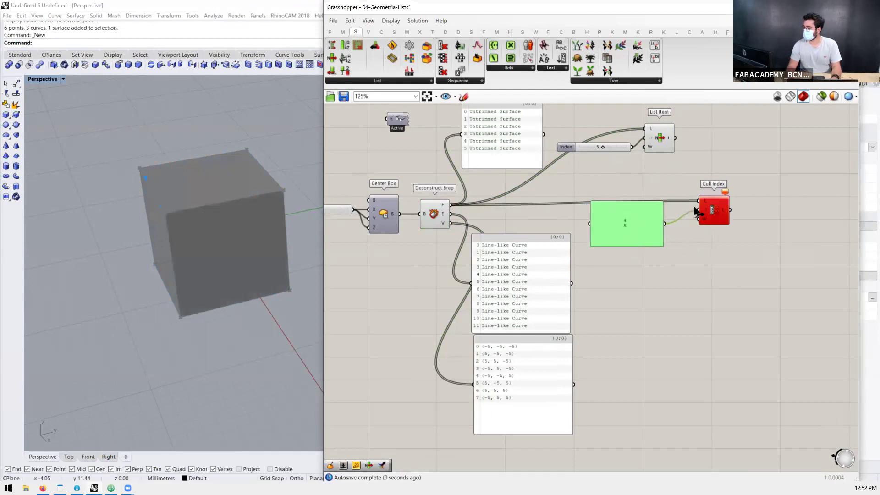
# Step: Turn off multiline data in the index panel so 4 and 5 feed Cull Index as separate list items
pyautogui.scroll(3, 716, 216)
pyautogui.moveTo(743, 165)
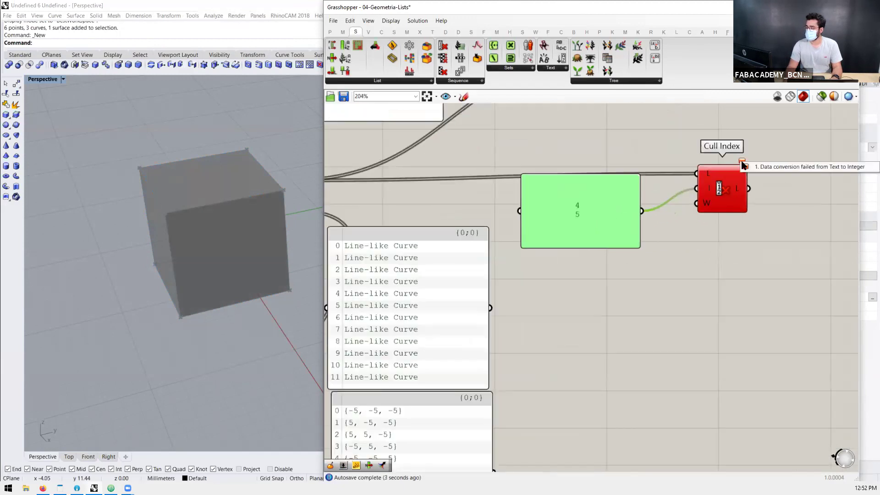
pyautogui.rightClick(592, 207)
pyautogui.click(612, 234)
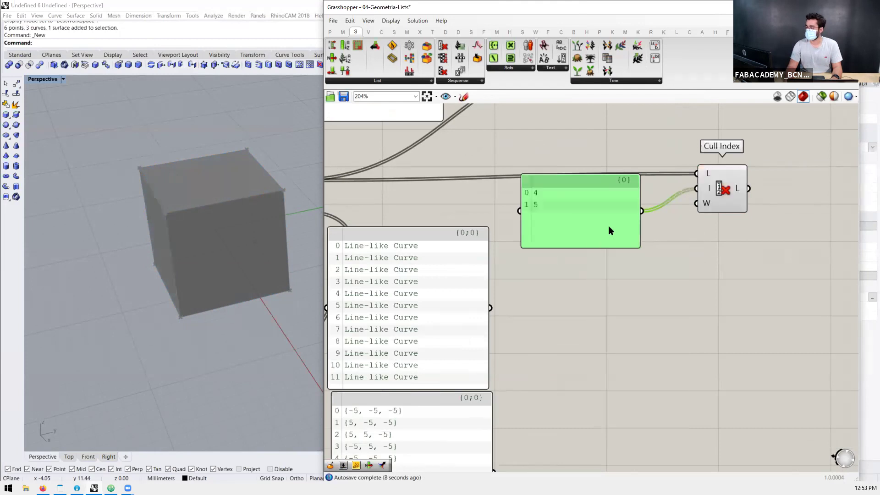
pyautogui.scroll(-4, 650, 271)
pyautogui.click(515, 214)
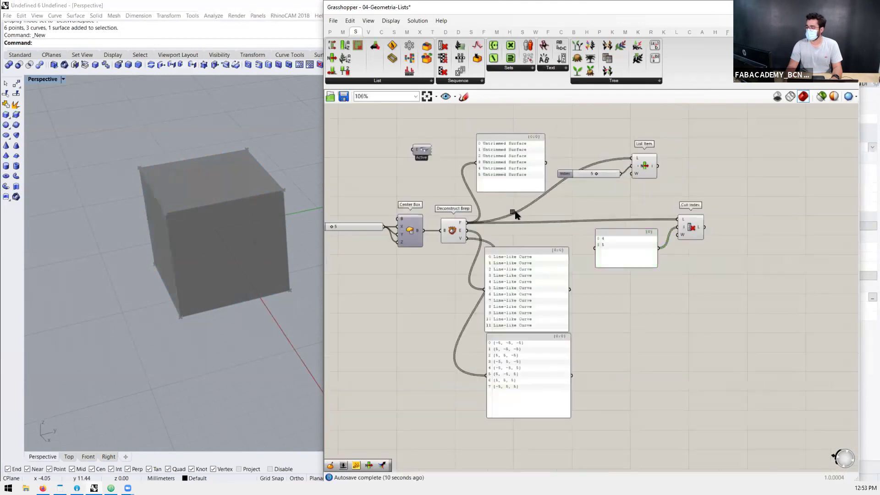
# Step: Turn off the previews of Deconstruct Brep and List Item, and select Cull Index to highlight its output
pyautogui.moveTo(515, 212); pyautogui.dragTo(491, 210)
pyautogui.moveTo(639, 122); pyautogui.dragTo(426, 241)
pyautogui.middleClick(436, 231)
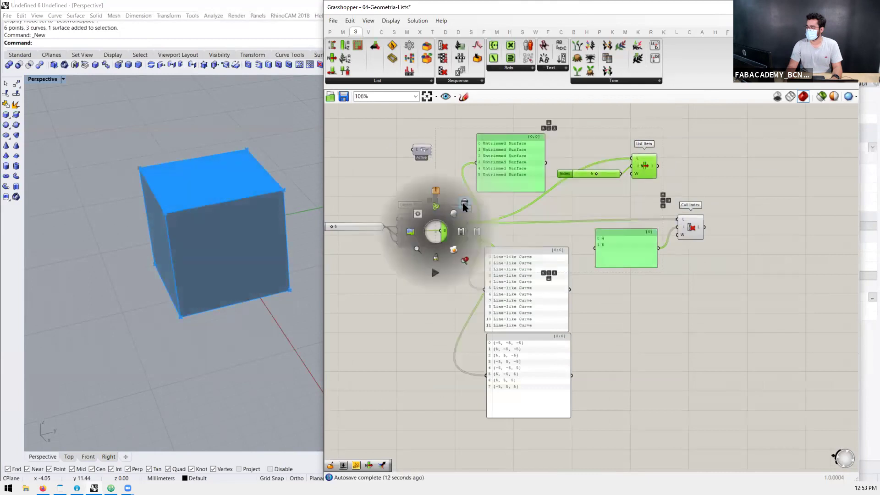
pyautogui.click(463, 204)
pyautogui.click(675, 296)
pyautogui.moveTo(685, 232); pyautogui.dragTo(683, 231)
# Step: Examine from above and inside which box faces Cull Index keeps
pyautogui.moveTo(224, 258); pyautogui.dragTo(222, 303, button='right')
pyautogui.scroll(5, 238, 295)
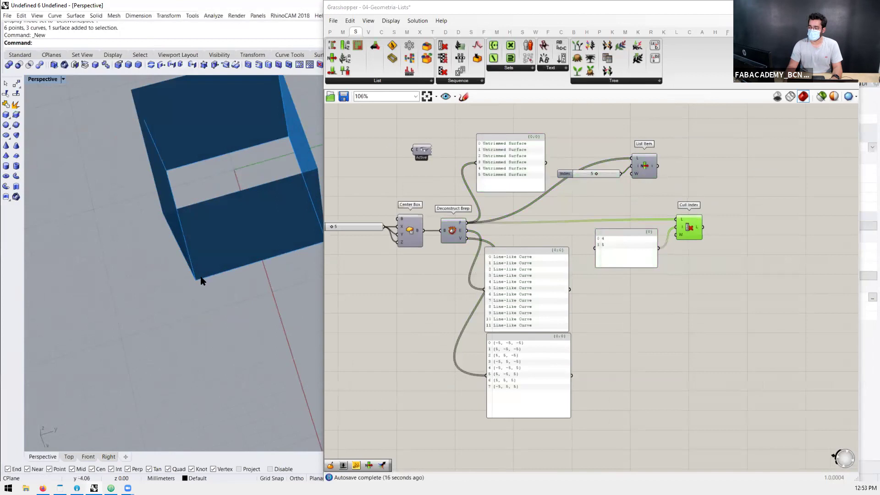
pyautogui.scroll(-3, 202, 281)
pyautogui.moveTo(235, 246); pyautogui.dragTo(251, 256, button='right')
pyautogui.scroll(3, 705, 219)
pyautogui.click(494, 201)
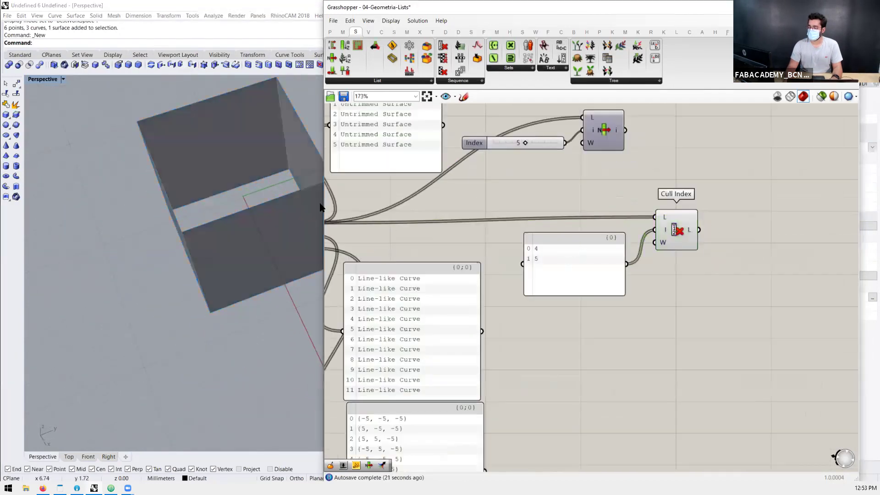
pyautogui.moveTo(246, 218); pyautogui.dragTo(280, 260, button='right')
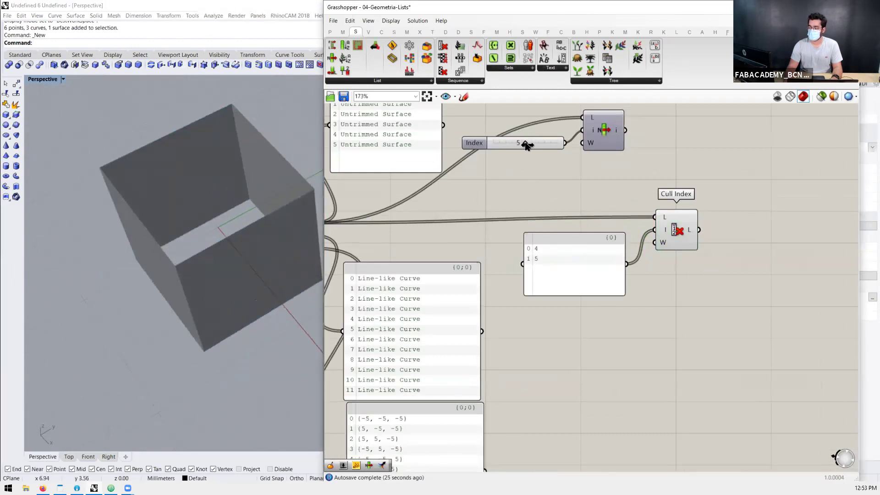
# Step: Try 6 on List Item's index slider, then return it to 5
pyautogui.moveTo(524, 144); pyautogui.dragTo(527, 145)
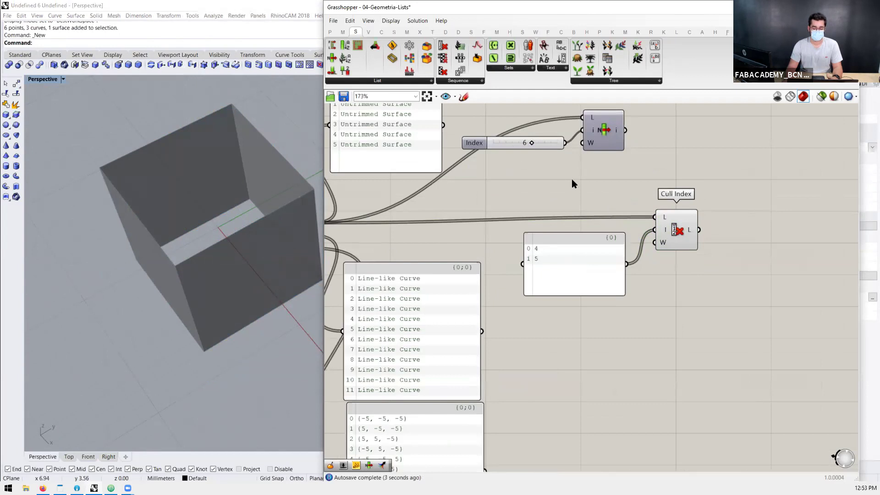
pyautogui.scroll(-2, 600, 185)
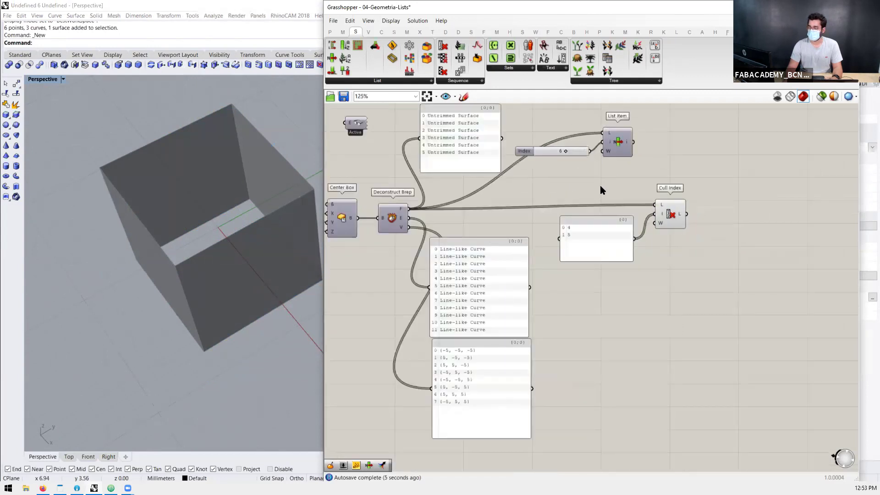
pyautogui.scroll(2, 557, 156)
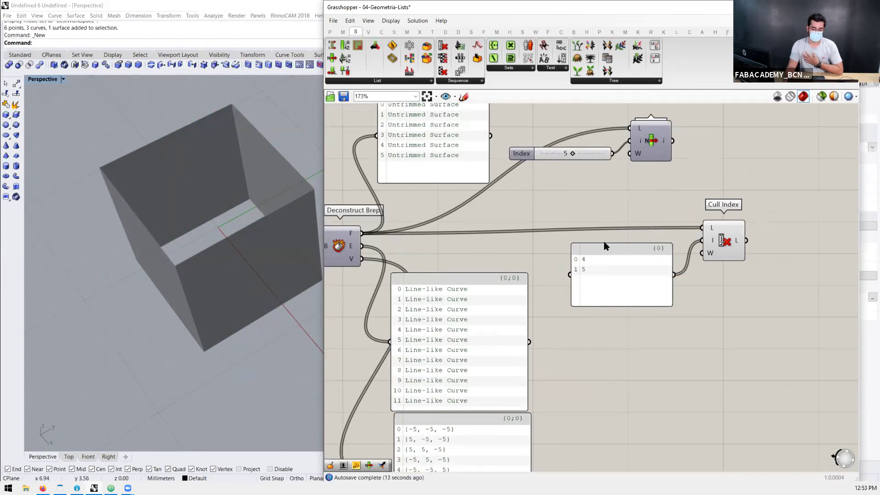
# Step: Move Cull Index and its index panel closer, beneath List Item
pyautogui.scroll(-3, 603, 244)
pyautogui.scroll(1, 603, 244)
pyautogui.moveTo(733, 212); pyautogui.dragTo(614, 286)
pyautogui.moveTo(695, 245); pyautogui.dragTo(641, 248)
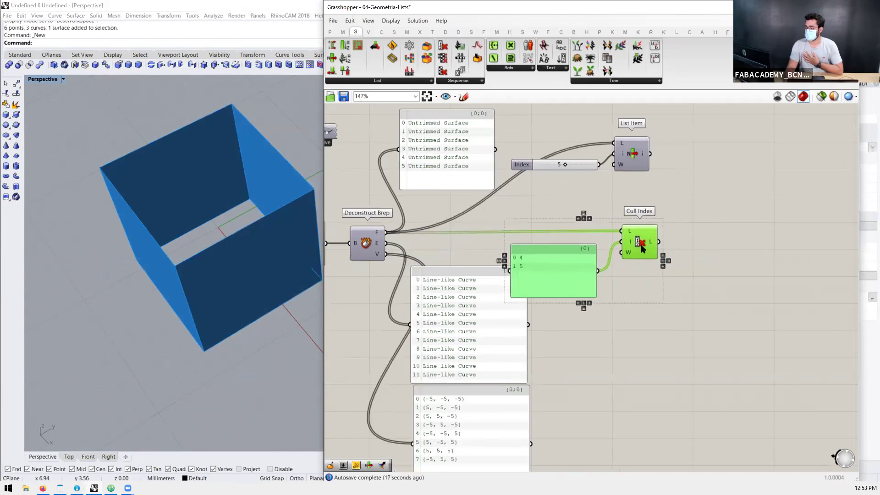
# Step: Duplicate the slider, Center Box and Deconstruct Brep into the empty canvas area below the existing definition
pyautogui.scroll(-4, 624, 220)
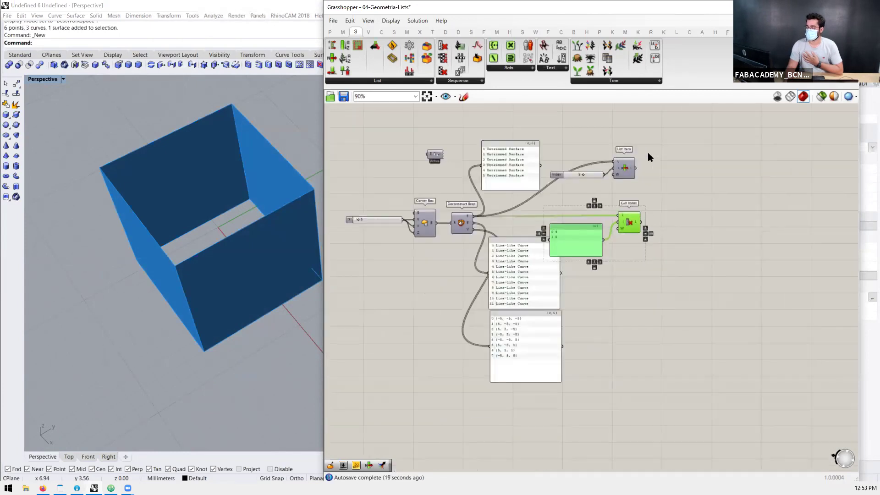
pyautogui.click(662, 137)
pyautogui.moveTo(692, 137); pyautogui.dragTo(573, 137)
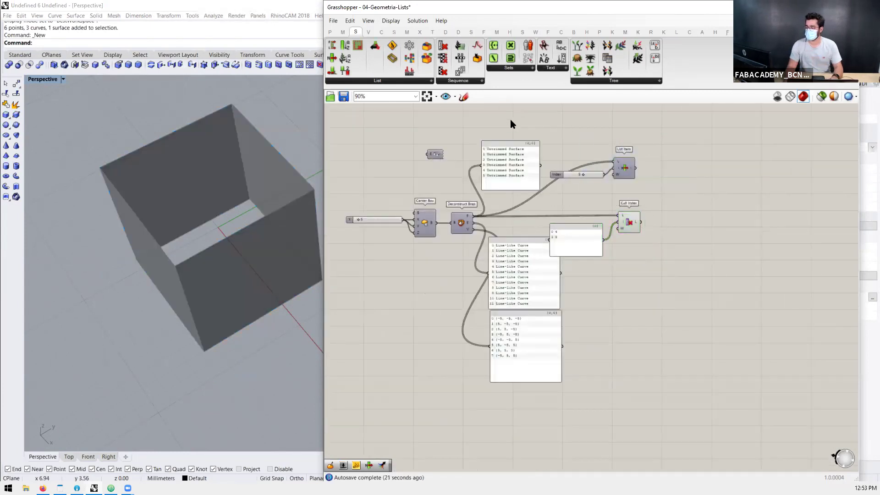
pyautogui.moveTo(462, 189); pyautogui.dragTo(381, 246)
pyautogui.keyDown('alt'); pyautogui.moveTo(461, 196); pyautogui.dragTo(470, 297); pyautogui.keyUp('alt')
pyautogui.scroll(-6, 470, 196)
pyautogui.scroll(4, 462, 301)
pyautogui.scroll(4, 487, 291)
pyautogui.click(560, 281)
# Step: Disable the original box definition together with its panels, List Item and Cull Index
pyautogui.scroll(-3, 559, 281)
pyautogui.scroll(2, 521, 292)
pyautogui.scroll(-9, 544, 289)
pyautogui.moveTo(648, 125); pyautogui.dragTo(523, 204)
pyautogui.middleClick(523, 205)
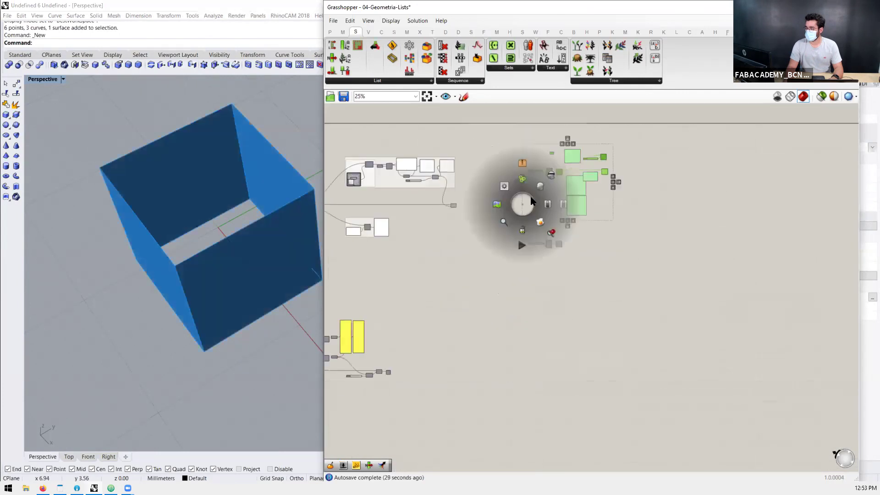
pyautogui.click(562, 205)
# Step: Turn on the preview of the duplicated Deconstruct Brep and check the complete box in the Perspective view
pyautogui.scroll(9, 578, 255)
pyautogui.click(516, 223)
pyautogui.middleClick(515, 222)
pyautogui.click(532, 206)
pyautogui.click(557, 289)
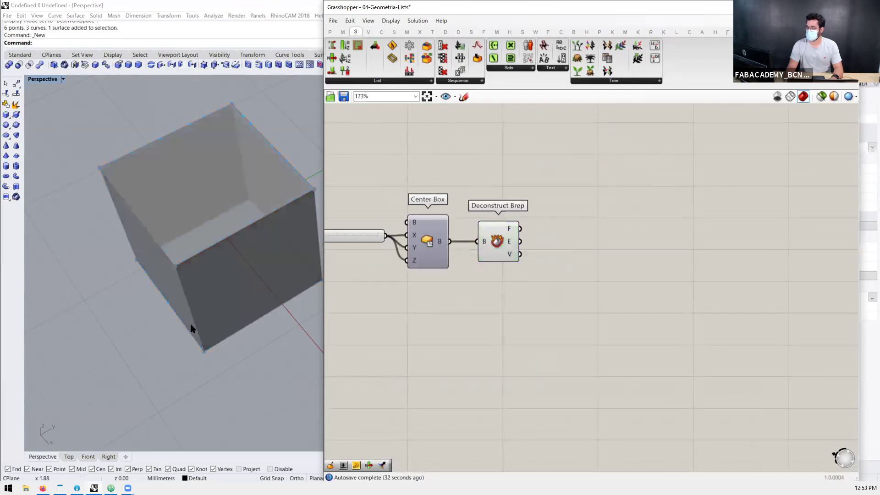
pyautogui.scroll(-8, 190, 323)
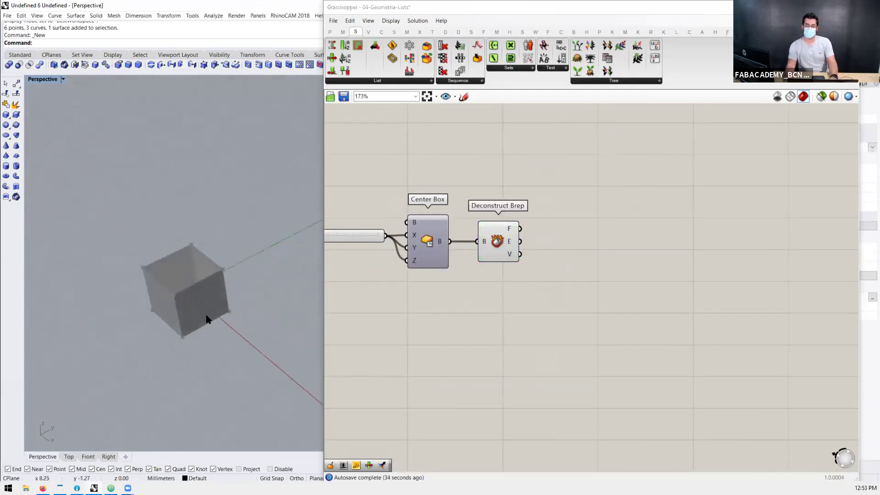
pyautogui.scroll(5, 204, 321)
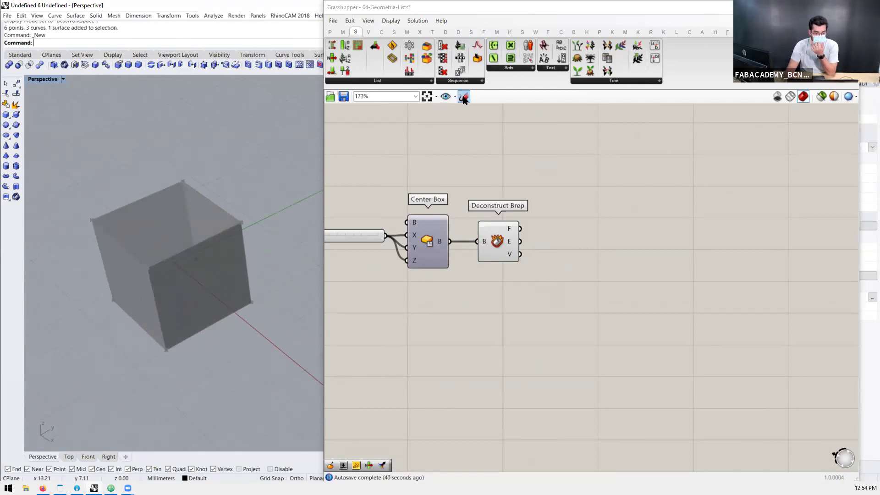
pyautogui.moveTo(241, 244); pyautogui.dragTo(142, 302, button='right')
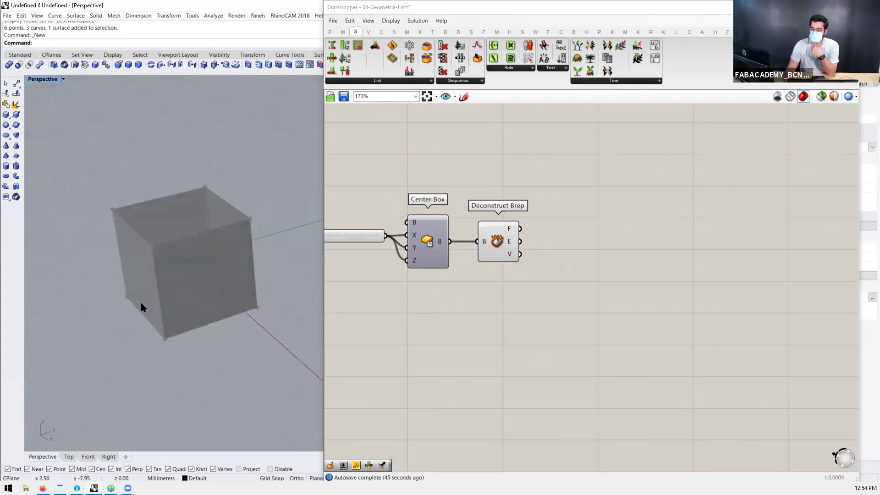
pyautogui.moveTo(168, 246); pyautogui.dragTo(183, 167, button='right')
pyautogui.moveTo(199, 302); pyautogui.dragTo(199, 313, button='right')
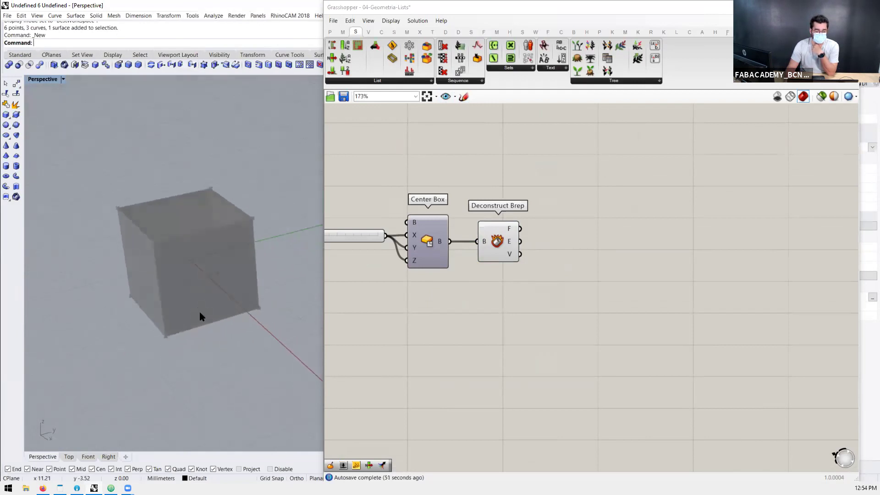
# Step: Sketch a diamond-shaped top face with an upward normal arrow on the canvas beside Deconstruct Brep
pyautogui.click(463, 97)
pyautogui.moveTo(562, 168)
pyautogui.mouseDown()
pyautogui.moveTo(621, 214)
pyautogui.moveTo(659, 203)
pyautogui.moveTo(718, 159)
pyautogui.moveTo(609, 137)
pyautogui.moveTo(650, 128)
pyautogui.moveTo(717, 159)
pyautogui.mouseUp()
pyautogui.moveTo(631, 162); pyautogui.dragTo(634, 109)
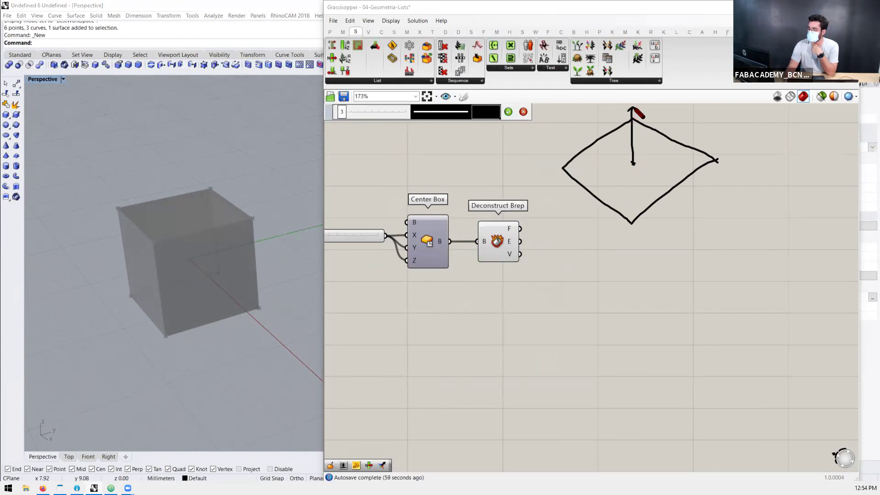
pyautogui.rightClick(664, 163)
pyautogui.rightClick(648, 151)
pyautogui.click(573, 262)
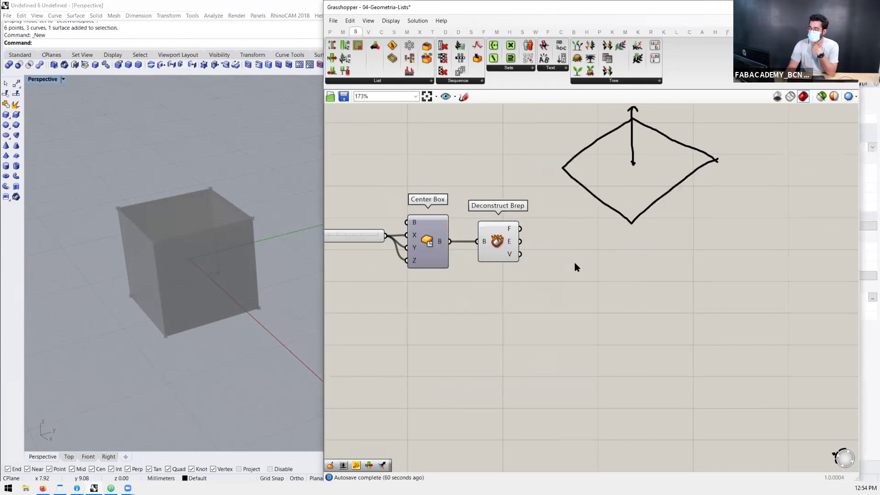
# Step: Extend the sketched top face into a cube and add an outward arrow on its front-right face
pyautogui.scroll(-4, 562, 194)
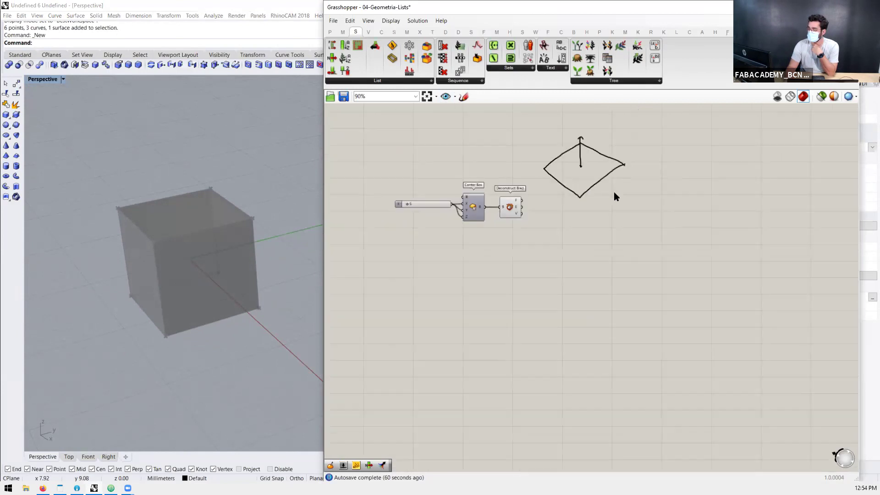
pyautogui.scroll(3, 614, 192)
pyautogui.click(464, 97)
pyautogui.moveTo(501, 158)
pyautogui.mouseDown()
pyautogui.moveTo(506, 227)
pyautogui.moveTo(563, 254)
pyautogui.mouseUp()
pyautogui.moveTo(559, 208); pyautogui.dragTo(564, 253)
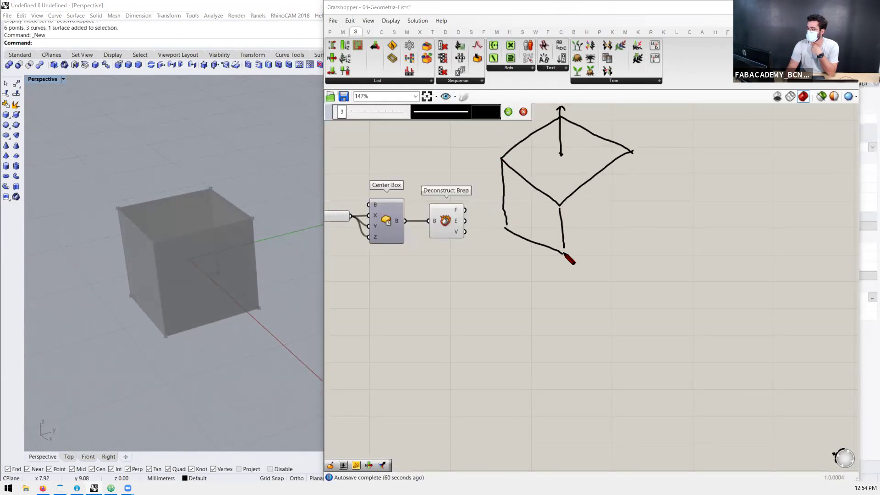
pyautogui.moveTo(633, 153); pyautogui.dragTo(634, 213)
pyautogui.moveTo(564, 256)
pyautogui.mouseDown()
pyautogui.moveTo(634, 214)
pyautogui.moveTo(619, 224)
pyautogui.mouseUp()
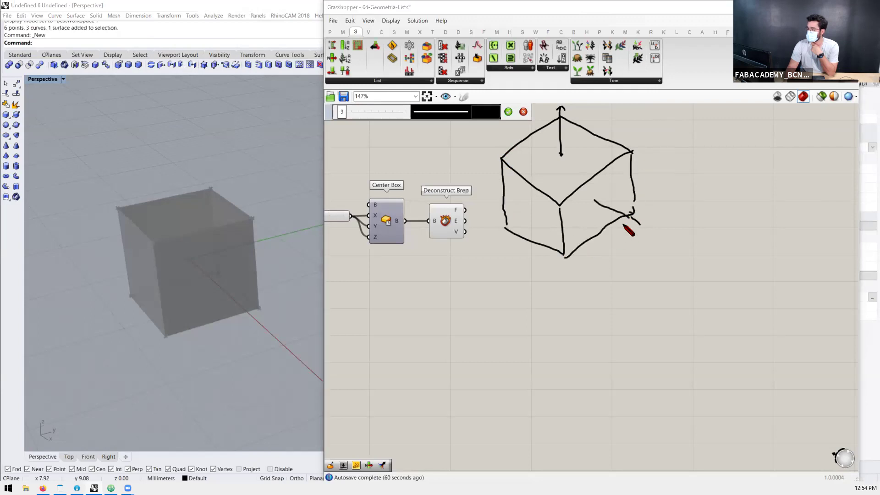
# Step: Sketch outward normal arrows for the cube's remaining side faces and its bottom face
pyautogui.moveTo(527, 213)
pyautogui.mouseDown()
pyautogui.moveTo(469, 245)
pyautogui.moveTo(472, 252)
pyautogui.mouseUp()
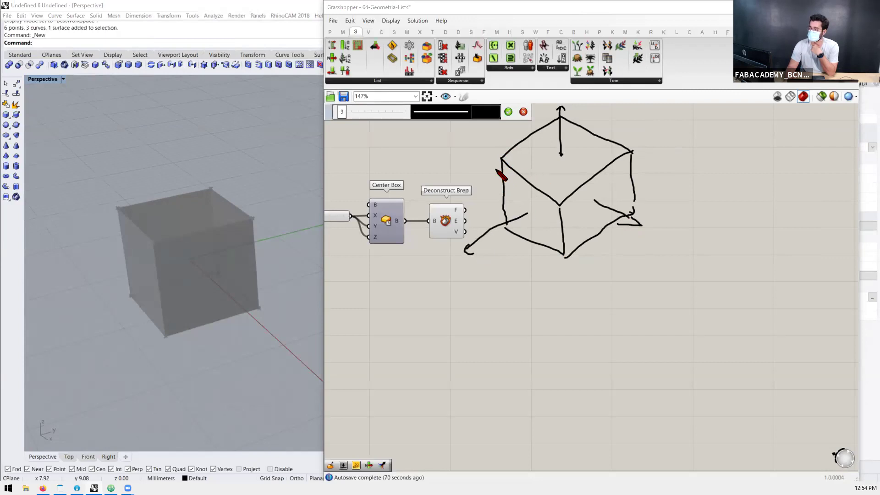
pyautogui.moveTo(484, 162); pyautogui.dragTo(492, 167)
pyautogui.moveTo(632, 163); pyautogui.dragTo(660, 146)
pyautogui.moveTo(582, 248); pyautogui.dragTo(579, 285)
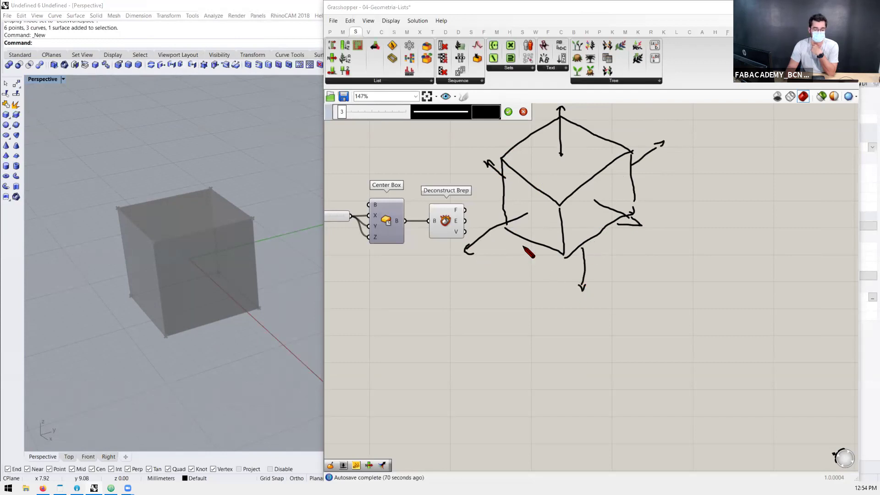
pyautogui.scroll(-4, 530, 243)
pyautogui.scroll(2, 644, 198)
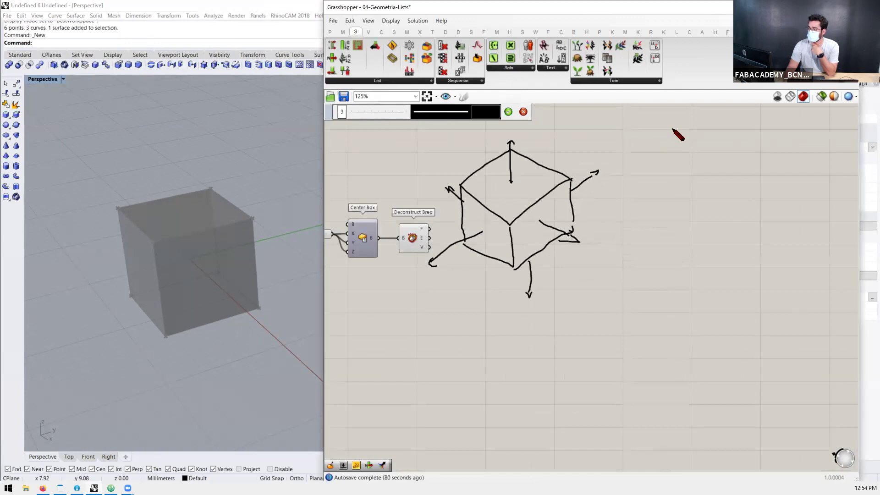
# Step: Sketch a vertical Z axis with a parallel arrow beside it, emphasize the top face's normal, and circle the comparison
pyautogui.moveTo(672, 130)
pyautogui.mouseDown()
pyautogui.moveTo(670, 236)
pyautogui.moveTo(670, 132)
pyautogui.moveTo(697, 167)
pyautogui.mouseUp()
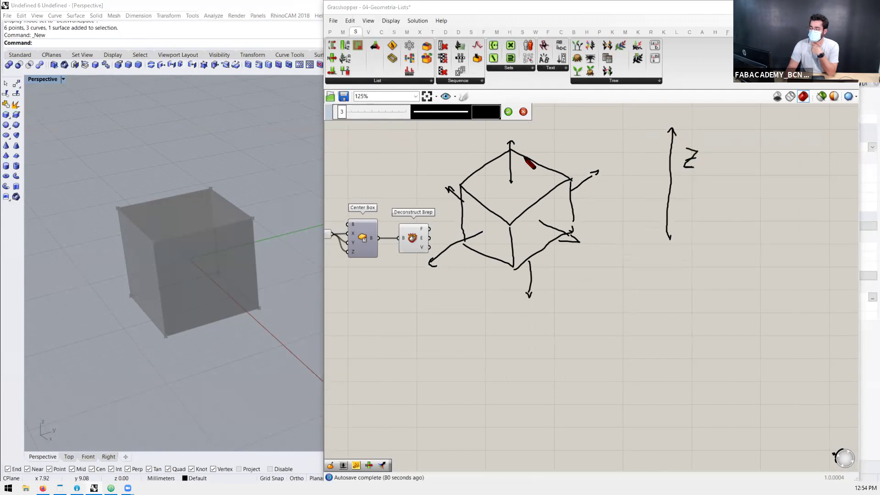
pyautogui.moveTo(512, 183); pyautogui.dragTo(516, 136)
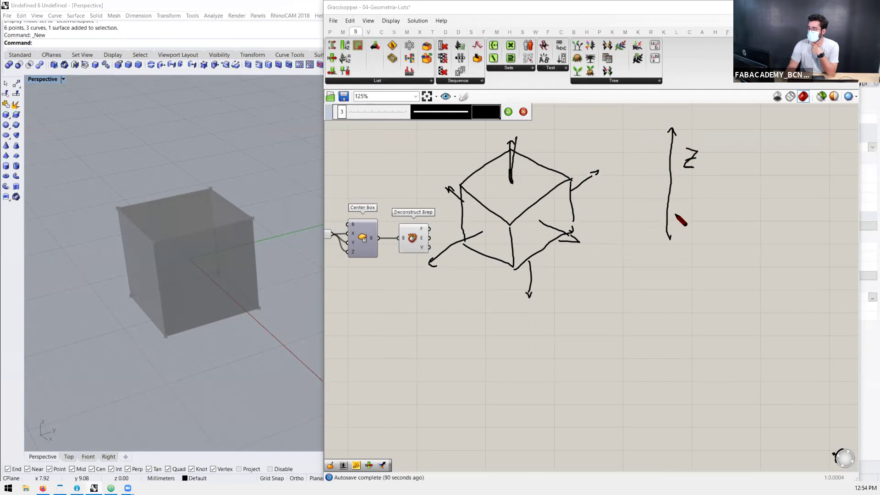
pyautogui.moveTo(652, 146); pyautogui.dragTo(651, 200)
pyautogui.click(644, 142)
pyautogui.moveTo(635, 171); pyautogui.dragTo(643, 175)
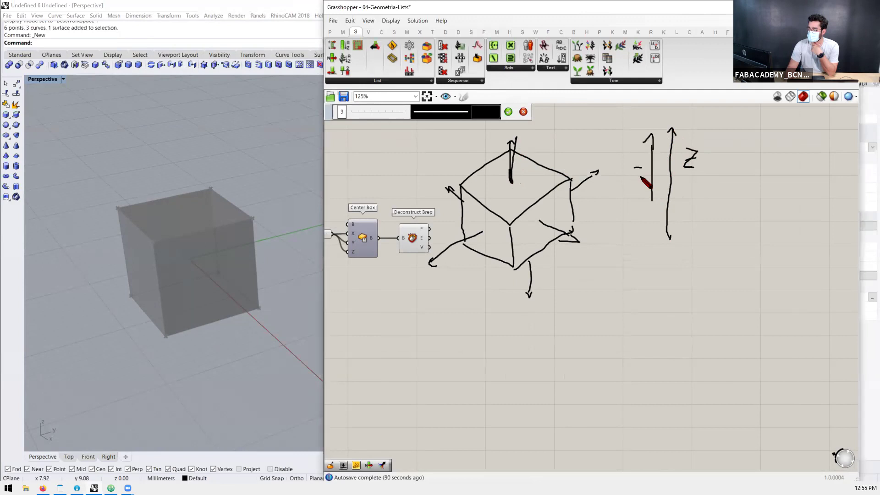
pyautogui.moveTo(661, 131)
pyautogui.mouseDown()
pyautogui.moveTo(722, 197)
pyautogui.moveTo(643, 196)
pyautogui.mouseUp()
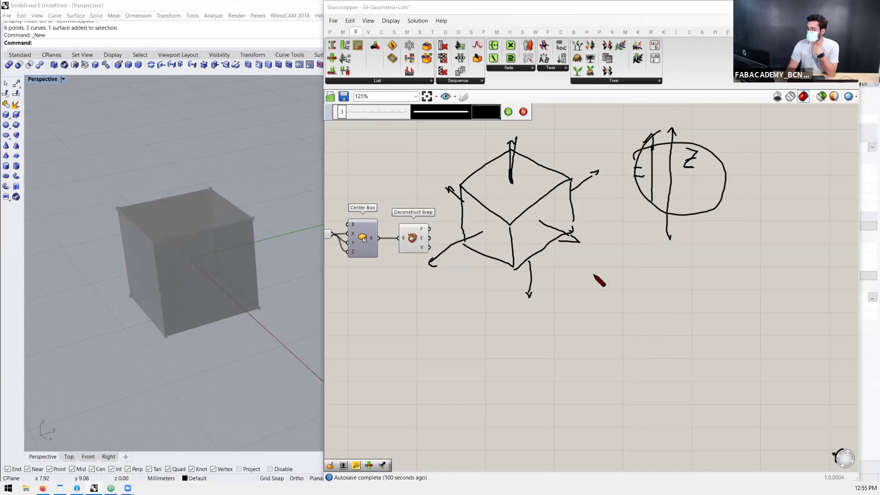
# Step: Sketch the Z axis and a side face's normal meeting at an angle labelled 90°, and mark that face's arrow
pyautogui.moveTo(606, 285)
pyautogui.mouseDown()
pyautogui.moveTo(612, 349)
pyautogui.moveTo(617, 285)
pyautogui.mouseUp()
pyautogui.moveTo(612, 349); pyautogui.dragTo(715, 372)
pyautogui.moveTo(615, 310); pyautogui.dragTo(621, 317)
pyautogui.moveTo(723, 371); pyautogui.dragTo(702, 380)
pyautogui.moveTo(549, 222)
pyautogui.mouseDown()
pyautogui.moveTo(545, 234)
pyautogui.moveTo(537, 227)
pyautogui.mouseUp()
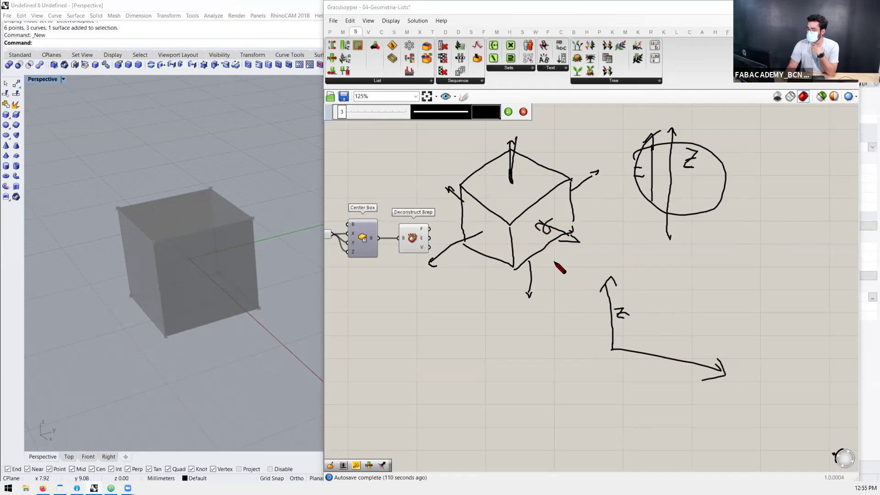
pyautogui.moveTo(633, 331)
pyautogui.mouseDown()
pyautogui.moveTo(632, 345)
pyautogui.moveTo(642, 336)
pyautogui.mouseUp()
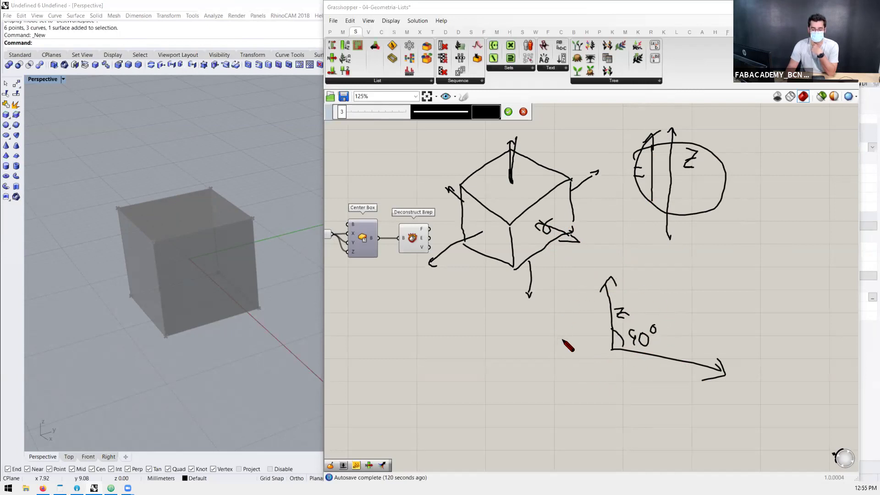
# Step: Leave sketching and delete the explanatory drawings from the canvas
pyautogui.scroll(-1, 634, 217)
pyautogui.scroll(-2, 544, 265)
pyautogui.scroll(2, 634, 192)
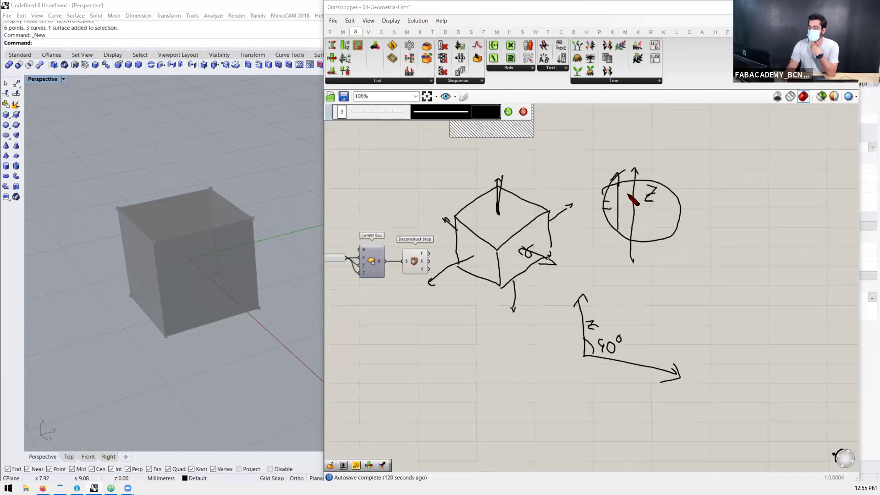
pyautogui.click(523, 113)
pyautogui.moveTo(570, 181); pyautogui.dragTo(465, 253)
pyautogui.press('Delete')
# Step: Inspect the Faces output of the Deconstruct Brep component and browse the surface analysis components
pyautogui.scroll(3, 415, 262)
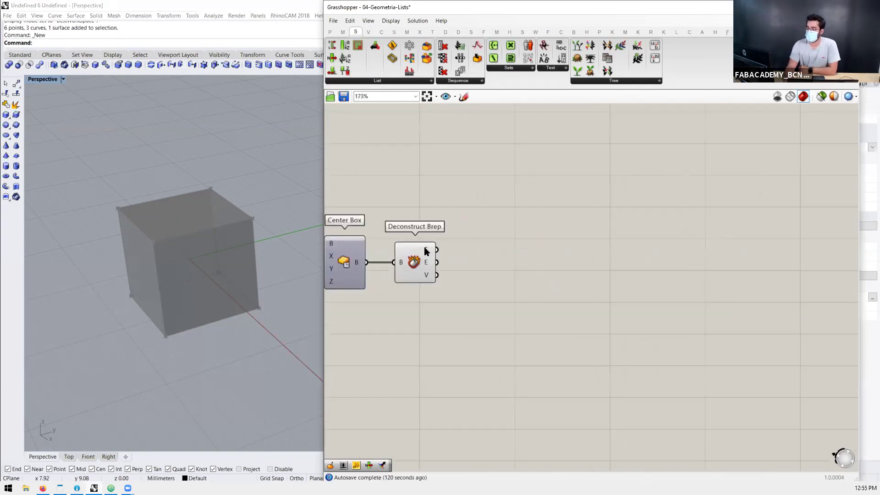
pyautogui.moveTo(426, 250)
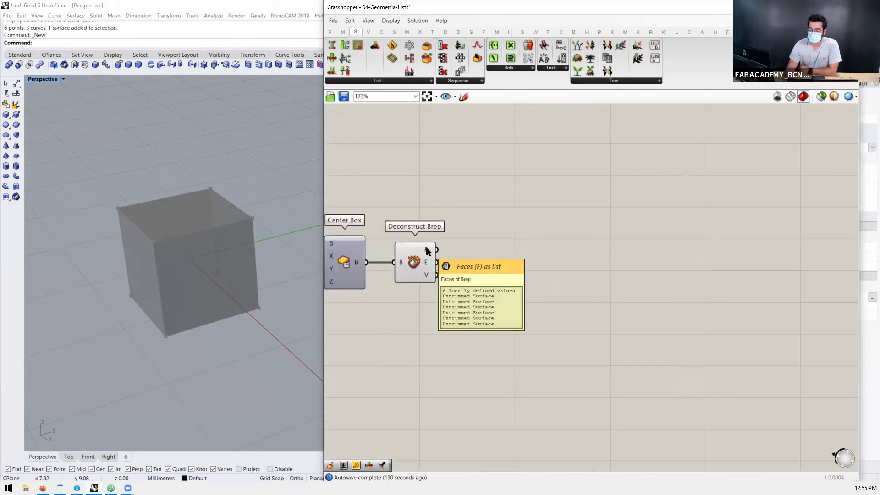
pyautogui.click(420, 255)
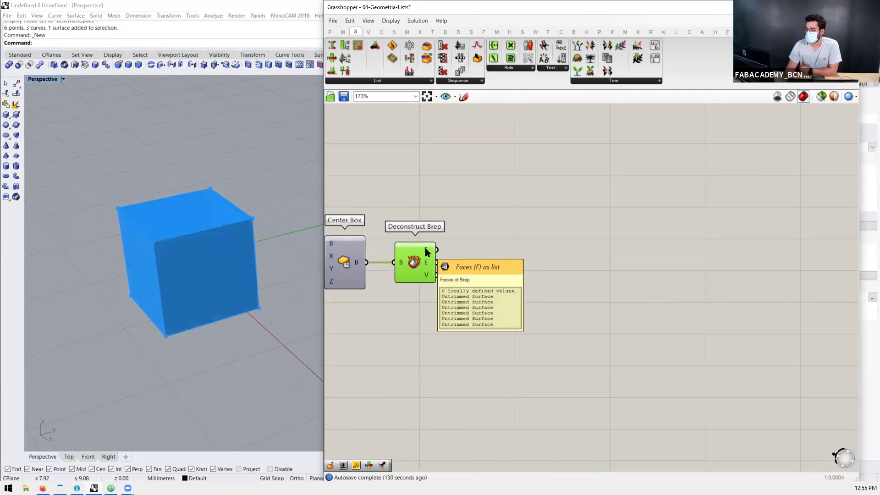
pyautogui.click(368, 32)
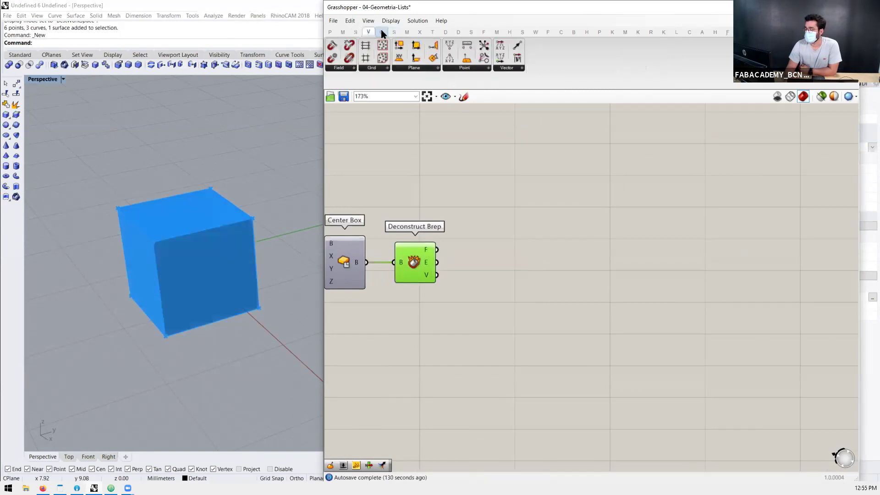
pyautogui.click(381, 31)
pyautogui.click(390, 30)
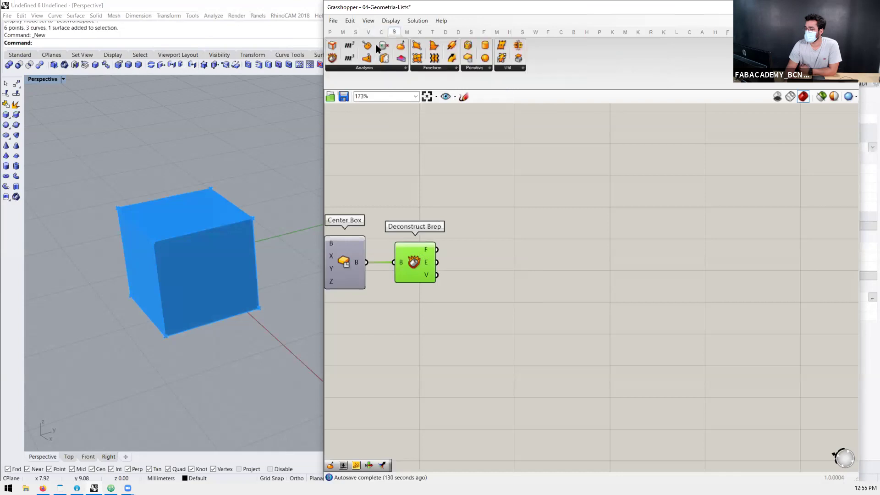
pyautogui.click(362, 68)
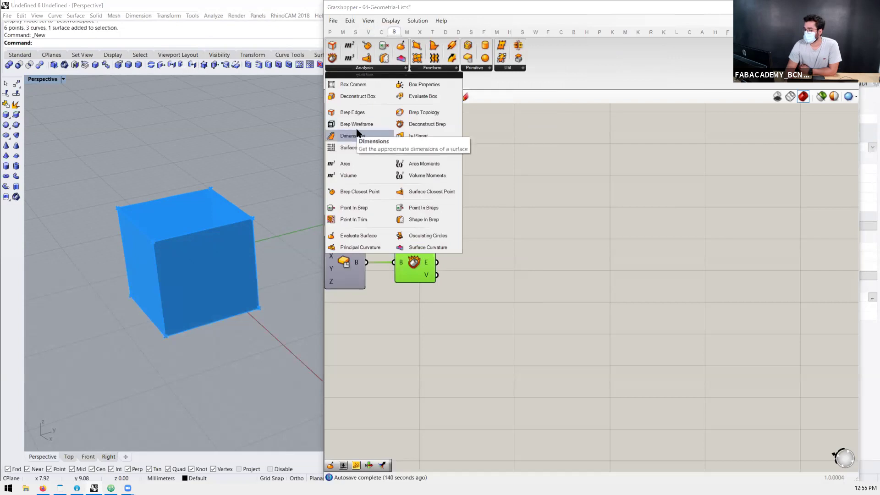
# Step: Look over the earlier component groups elsewhere on the canvas and return to the Deconstruct Brep
pyautogui.scroll(-1, 503, 206)
pyautogui.scroll(-7, 503, 203)
pyautogui.click(504, 204)
pyautogui.scroll(-4, 504, 204)
pyautogui.scroll(5, 469, 181)
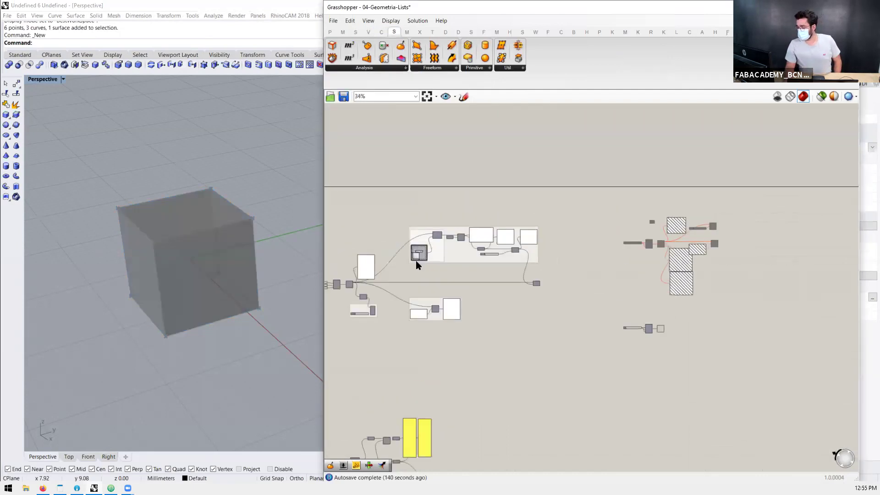
pyautogui.scroll(6, 416, 260)
pyautogui.scroll(-3, 468, 202)
pyautogui.scroll(-4, 664, 251)
pyautogui.moveTo(778, 300); pyautogui.dragTo(421, 246, button='right')
pyautogui.scroll(8, 422, 247)
pyautogui.scroll(-5, 427, 250)
pyautogui.scroll(8, 427, 251)
pyautogui.scroll(-2, 538, 245)
# Step: Add an Evaluate Surface component near the Deconstruct Brep and locate its entry among the surface analysis components
pyautogui.doubleClick(483, 211)
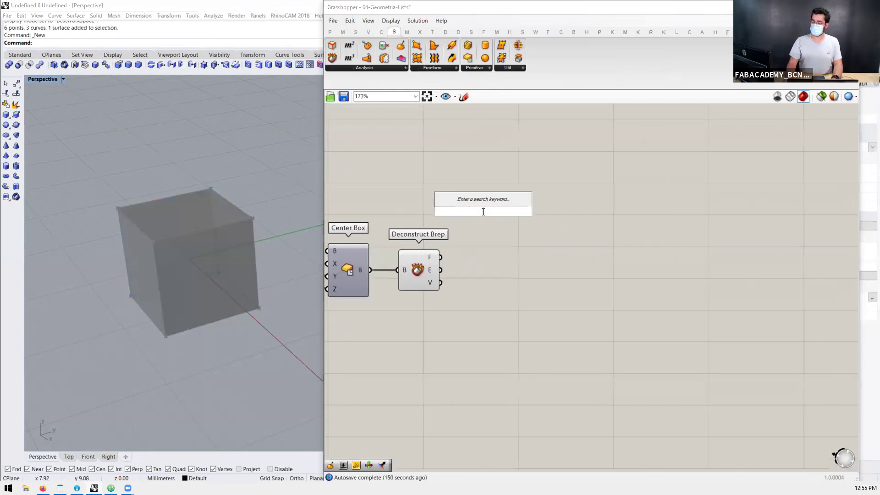
pyautogui.write('evalu')
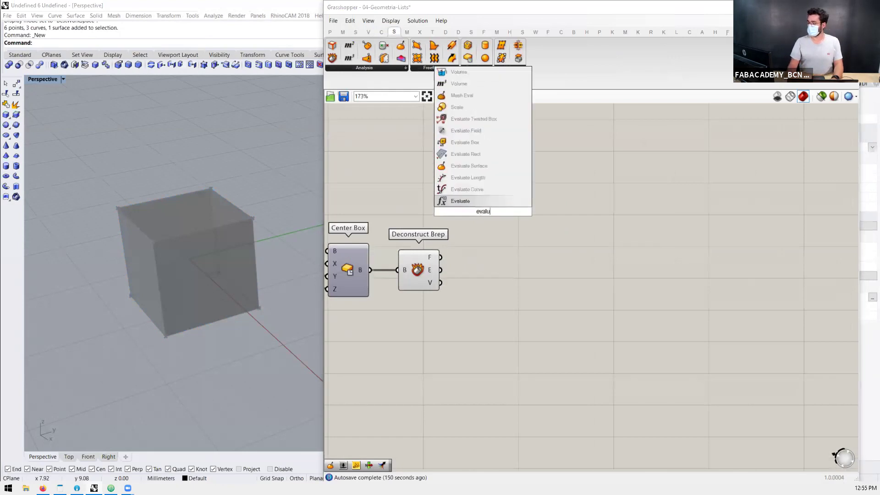
pyautogui.click(469, 166)
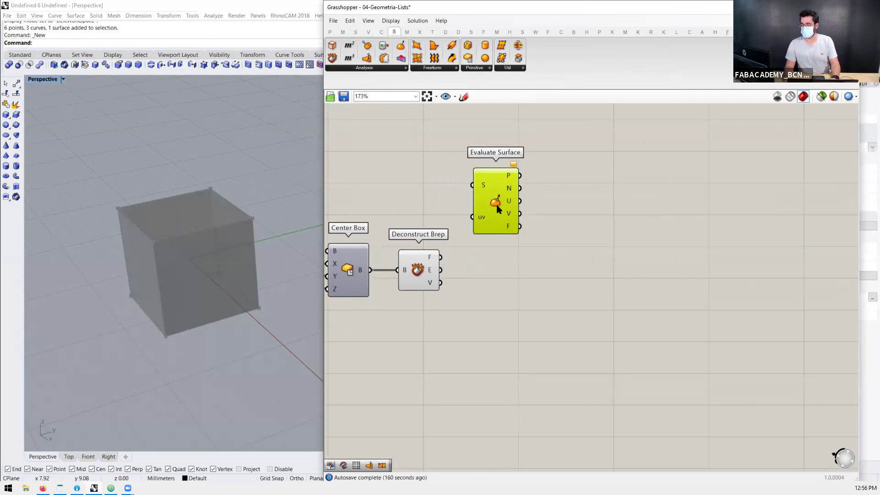
pyautogui.moveTo(497, 209); pyautogui.dragTo(502, 207)
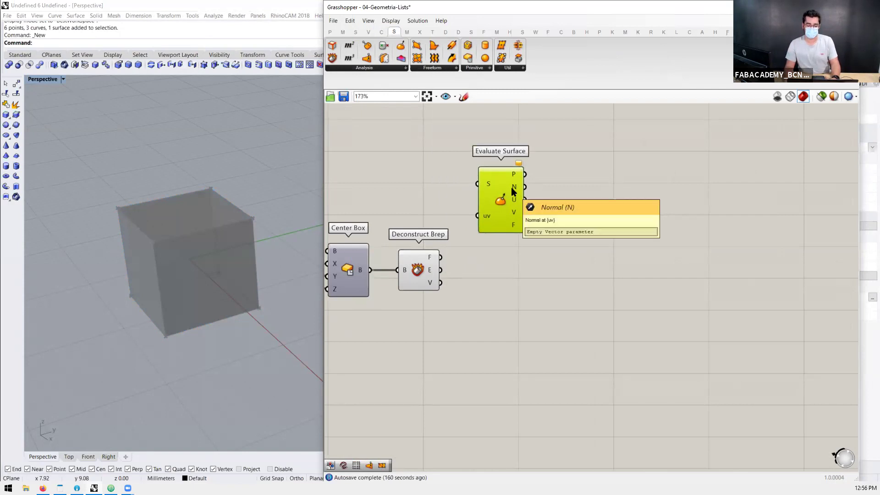
pyautogui.click(385, 68)
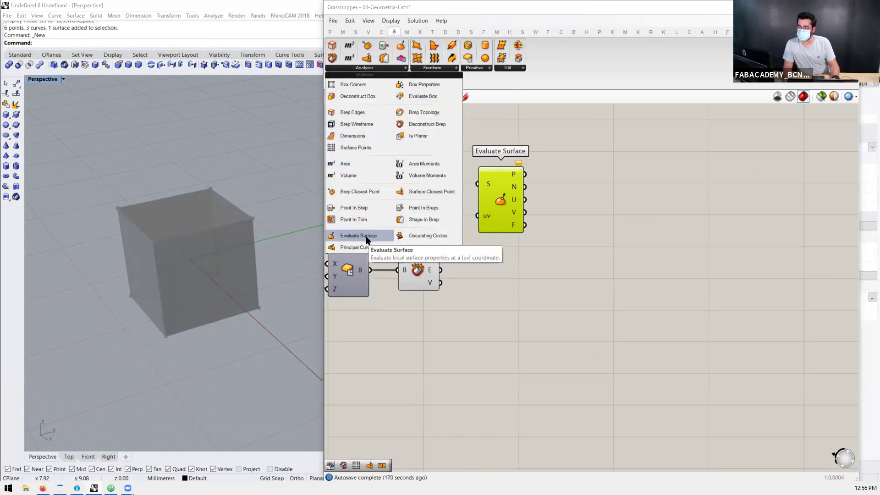
pyautogui.click(562, 267)
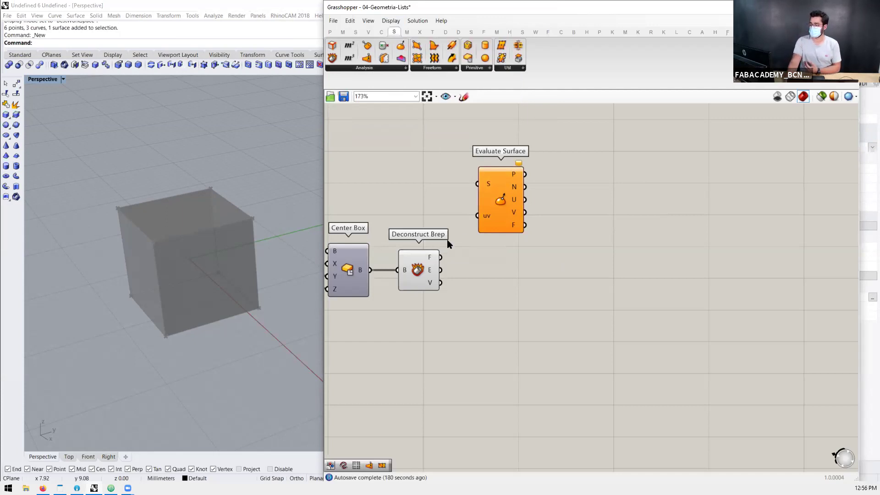
# Step: Connect the Deconstruct Brep's faces output to the Evaluate Surface's S input and reposition the Evaluate Surface component
pyautogui.moveTo(440, 257); pyautogui.dragTo(558, 157)
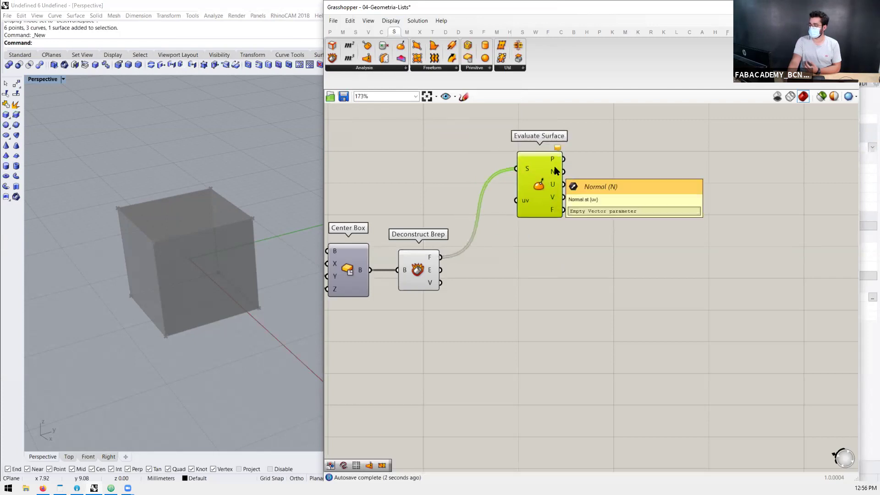
pyautogui.moveTo(539, 191); pyautogui.dragTo(528, 169)
pyautogui.scroll(-3, 516, 180)
pyautogui.scroll(3, 562, 190)
pyautogui.scroll(-2, 457, 174)
pyautogui.scroll(1, 553, 190)
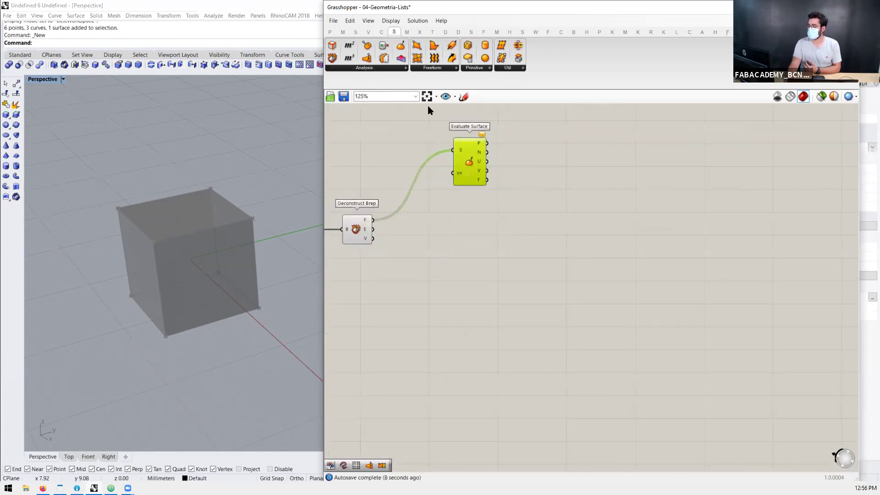
pyautogui.click(568, 171)
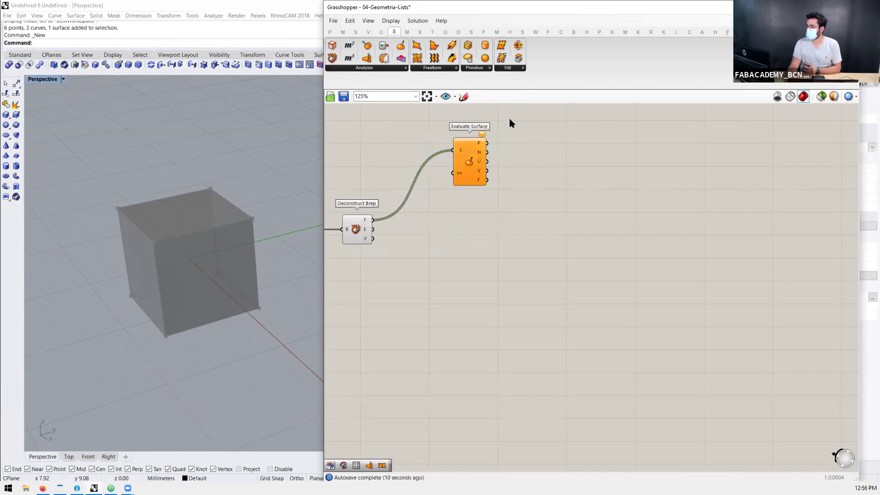
# Step: Sketch a rectangle beside the Evaluate Surface component and mark points with crosses inside three of its corners
pyautogui.click(463, 97)
pyautogui.moveTo(536, 181); pyautogui.dragTo(660, 187)
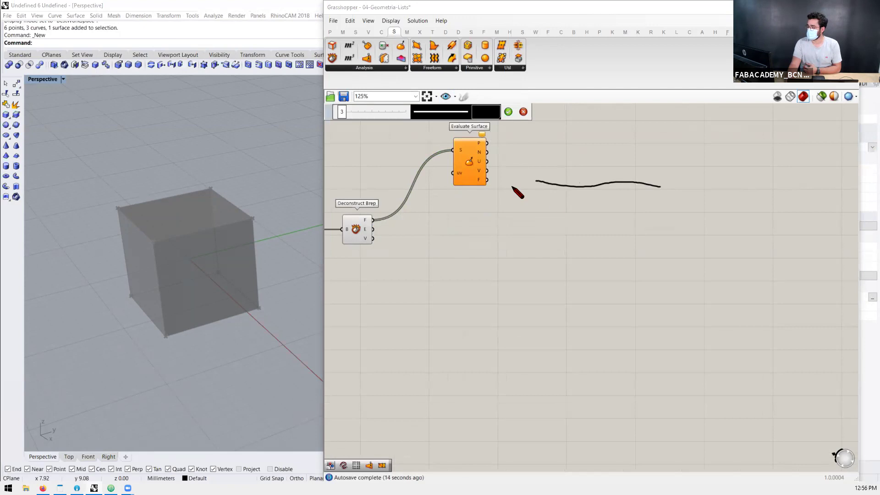
pyautogui.moveTo(533, 182)
pyautogui.mouseDown()
pyautogui.moveTo(530, 276)
pyautogui.moveTo(684, 285)
pyautogui.mouseUp()
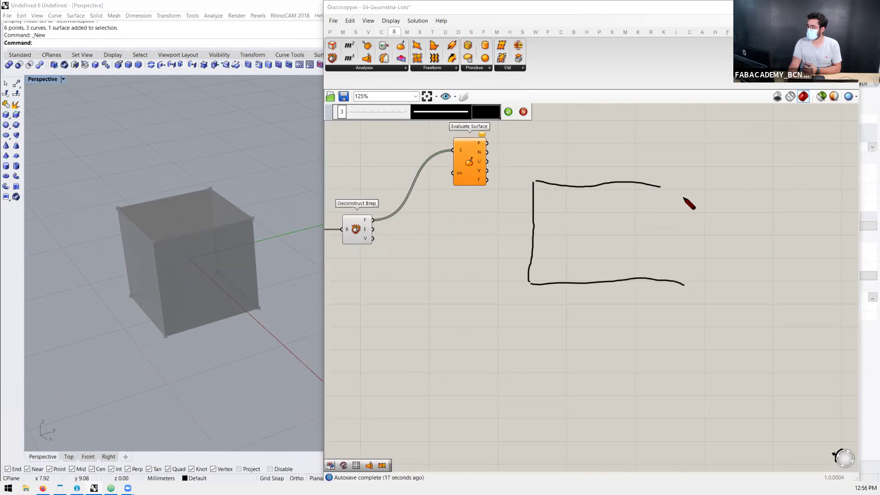
pyautogui.moveTo(670, 186); pyautogui.dragTo(668, 277)
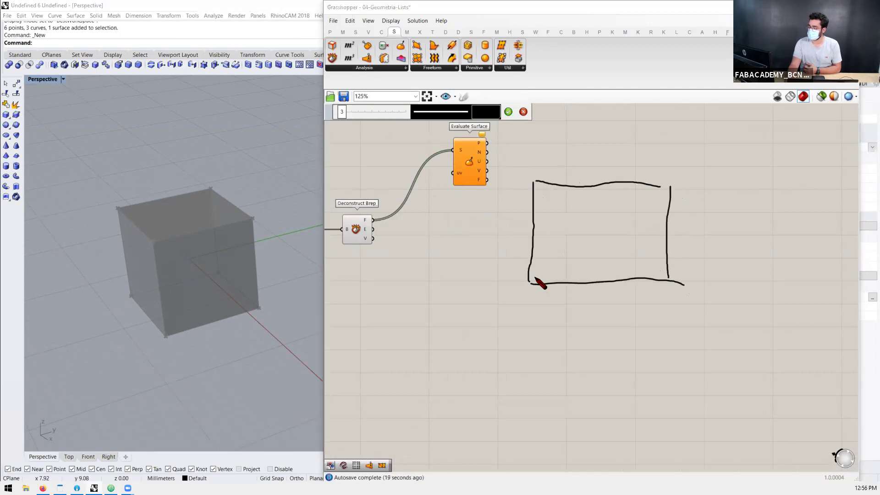
pyautogui.moveTo(537, 273); pyautogui.dragTo(544, 276)
pyautogui.moveTo(644, 205); pyautogui.dragTo(649, 202)
pyautogui.moveTo(545, 204)
pyautogui.mouseDown()
pyautogui.moveTo(549, 197)
pyautogui.moveTo(554, 210)
pyautogui.mouseUp()
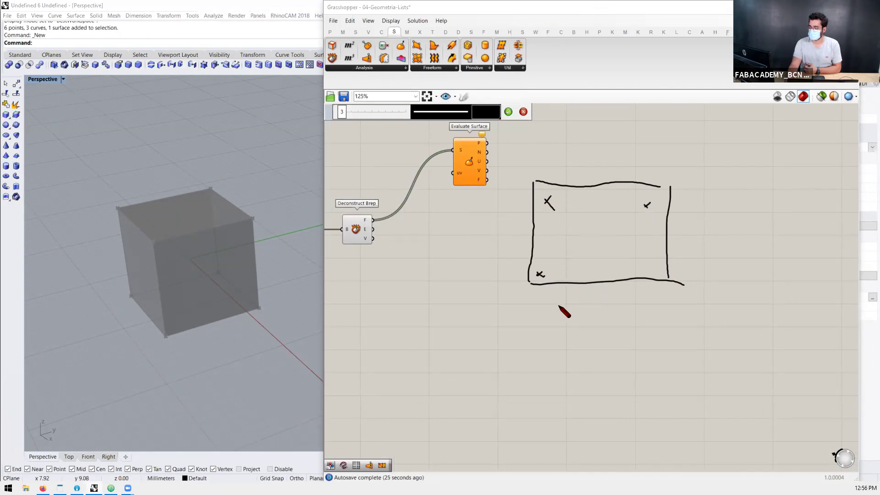
# Step: Sketch arrows along the rectangle's bottom and left edges, labelling them X and Y
pyautogui.moveTo(526, 296)
pyautogui.mouseDown()
pyautogui.moveTo(669, 303)
pyautogui.moveTo(655, 315)
pyautogui.mouseUp()
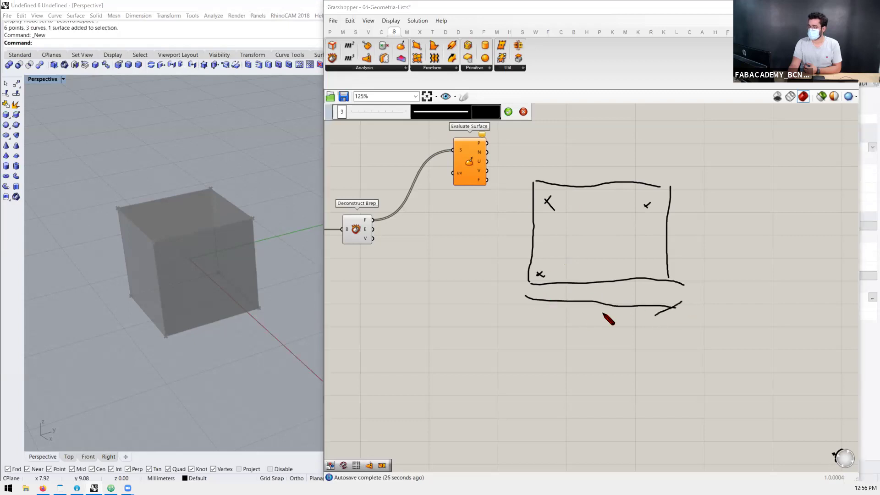
pyautogui.moveTo(515, 185); pyautogui.dragTo(503, 282)
pyautogui.moveTo(507, 186); pyautogui.dragTo(520, 186)
pyautogui.moveTo(481, 215)
pyautogui.mouseDown()
pyautogui.moveTo(493, 220)
pyautogui.moveTo(483, 242)
pyautogui.mouseUp()
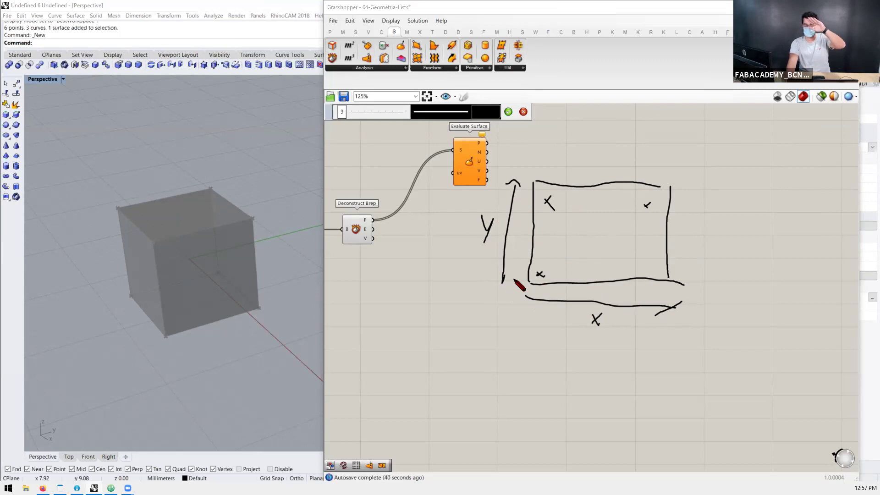
# Step: Add the labels U and V to the sketched axes, and mark divisions along both edges plus the rectangle's centre
pyautogui.moveTo(596, 325); pyautogui.dragTo(579, 314, button='right')
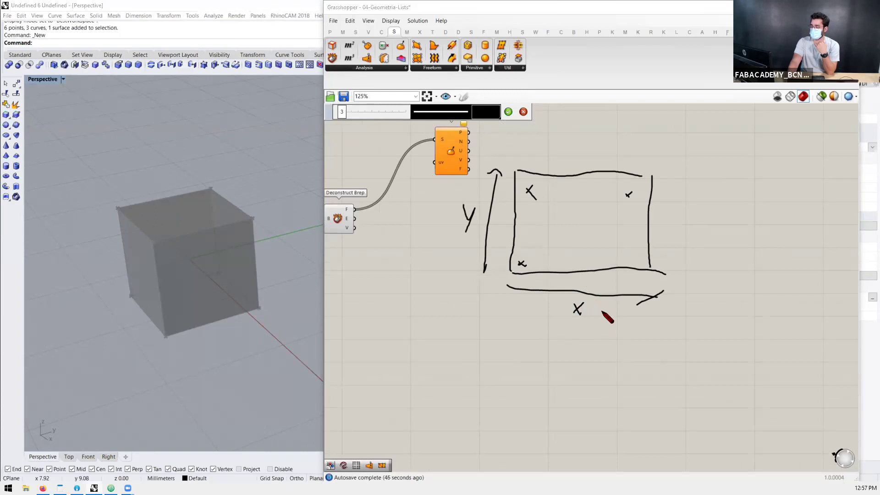
pyautogui.moveTo(598, 306)
pyautogui.mouseDown()
pyautogui.moveTo(605, 321)
pyautogui.moveTo(610, 305)
pyautogui.mouseUp()
pyautogui.moveTo(463, 244)
pyautogui.mouseDown()
pyautogui.moveTo(470, 256)
pyautogui.moveTo(478, 250)
pyautogui.mouseUp()
pyautogui.moveTo(526, 188)
pyautogui.mouseDown()
pyautogui.moveTo(523, 235)
pyautogui.moveTo(534, 269)
pyautogui.moveTo(643, 265)
pyautogui.mouseUp()
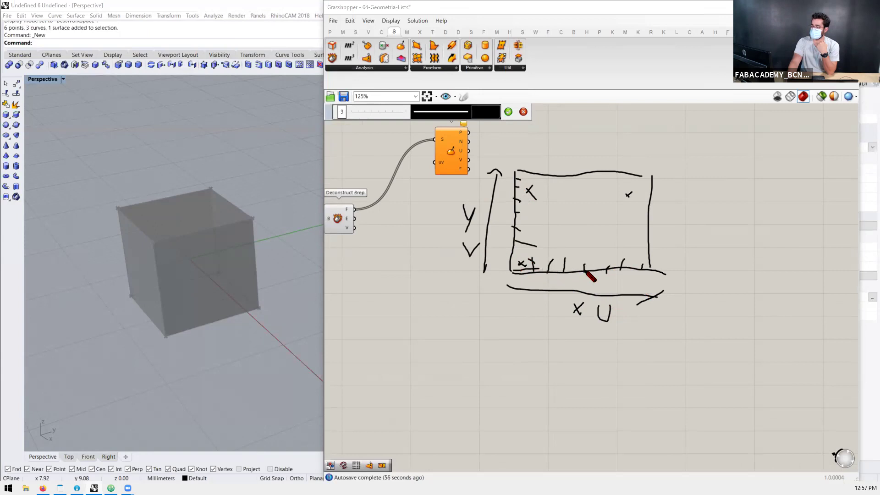
pyautogui.moveTo(578, 222); pyautogui.dragTo(570, 230)
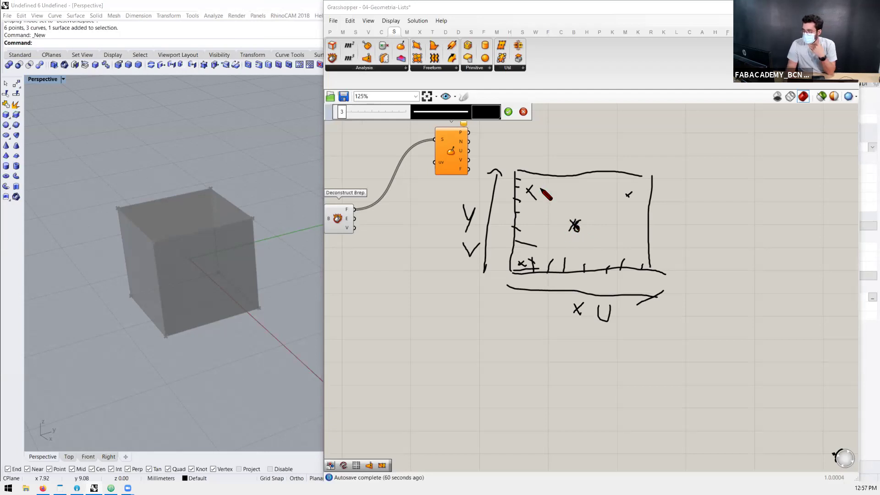
# Step: Replace the sketch with a fresh rectangle, labelling its bottom corners 0 and 5 and its upper-left corner 5
pyautogui.click(523, 111)
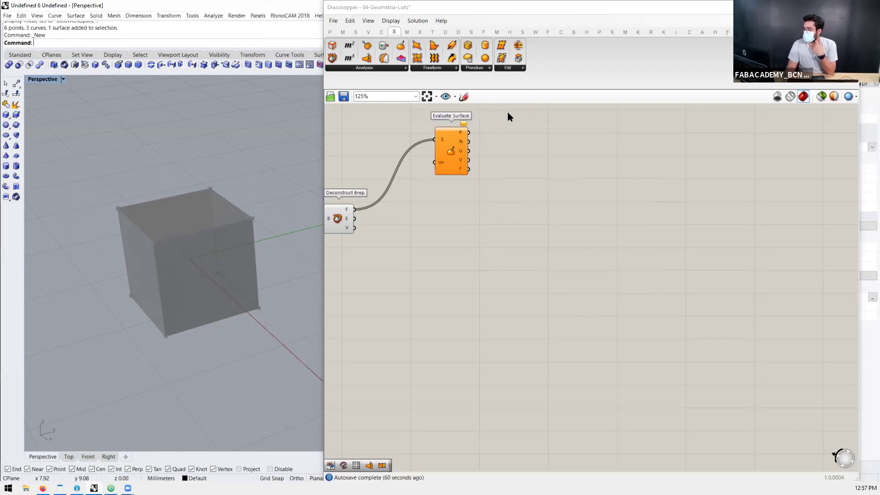
pyautogui.click(463, 97)
pyautogui.moveTo(660, 211)
pyautogui.mouseDown()
pyautogui.moveTo(532, 212)
pyautogui.moveTo(534, 304)
pyautogui.moveTo(667, 303)
pyautogui.moveTo(664, 289)
pyautogui.moveTo(657, 297)
pyautogui.mouseUp()
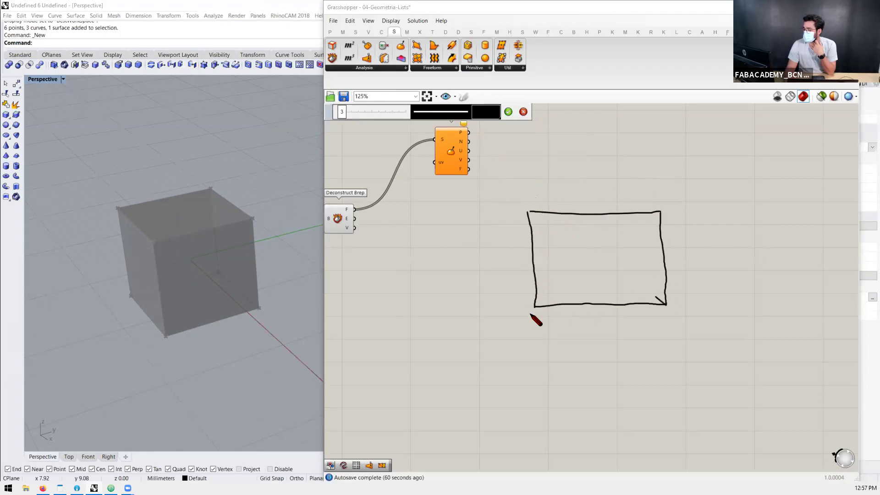
pyautogui.moveTo(533, 317); pyautogui.dragTo(527, 312)
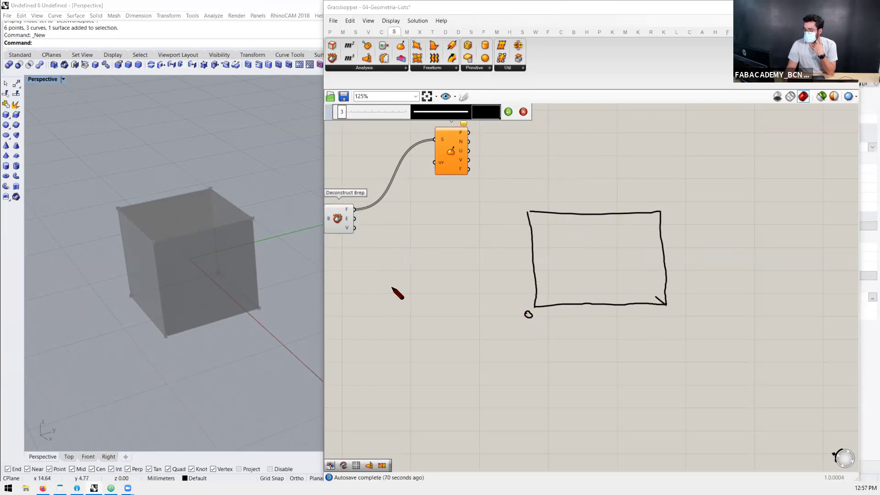
pyautogui.moveTo(665, 317); pyautogui.dragTo(662, 324)
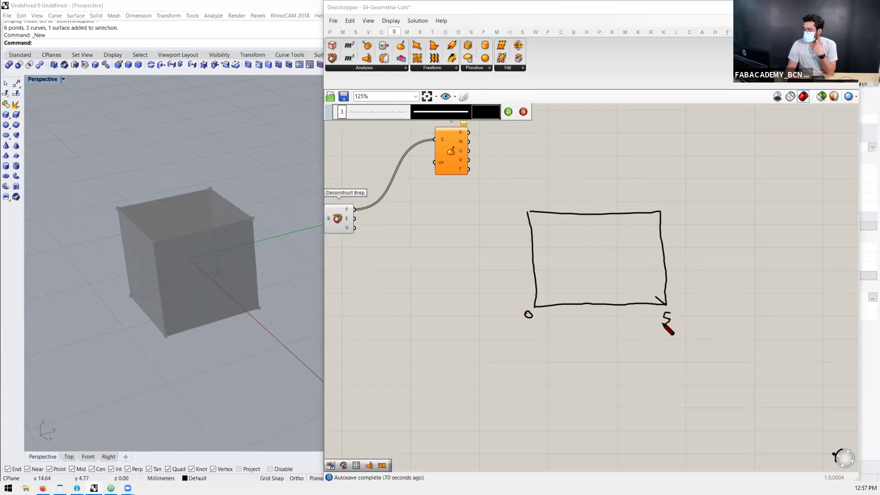
pyautogui.scroll(-3, 665, 297)
pyautogui.scroll(3, 384, 250)
pyautogui.scroll(-2, 380, 247)
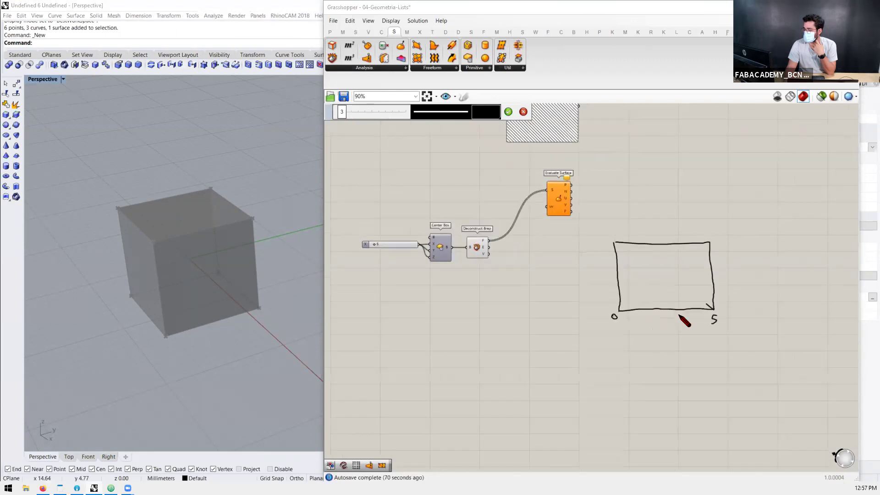
pyautogui.scroll(3, 682, 318)
pyautogui.moveTo(541, 195); pyautogui.dragTo(537, 199)
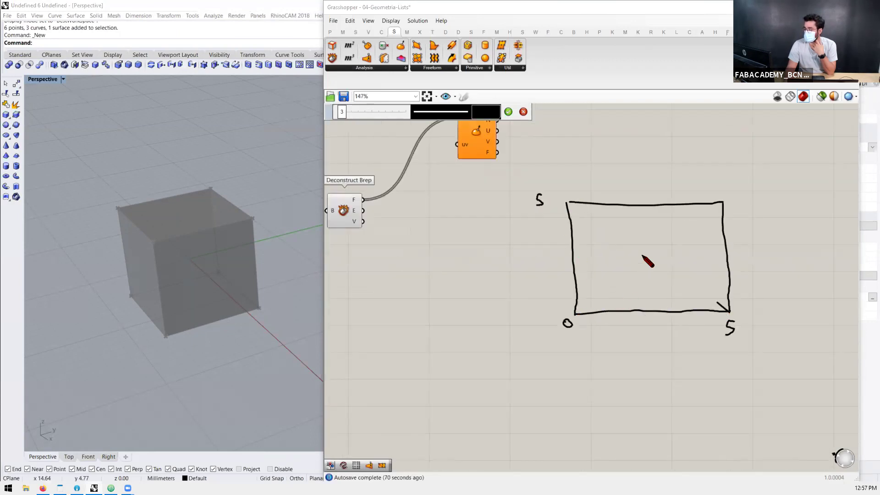
# Step: Sketch the rectangle's centre point with dashed lines to the bottom and left edges, and write the coordinates (2,5 , 2,5) beneath
pyautogui.moveTo(644, 255); pyautogui.dragTo(649, 305)
pyautogui.moveTo(576, 256); pyautogui.dragTo(636, 261)
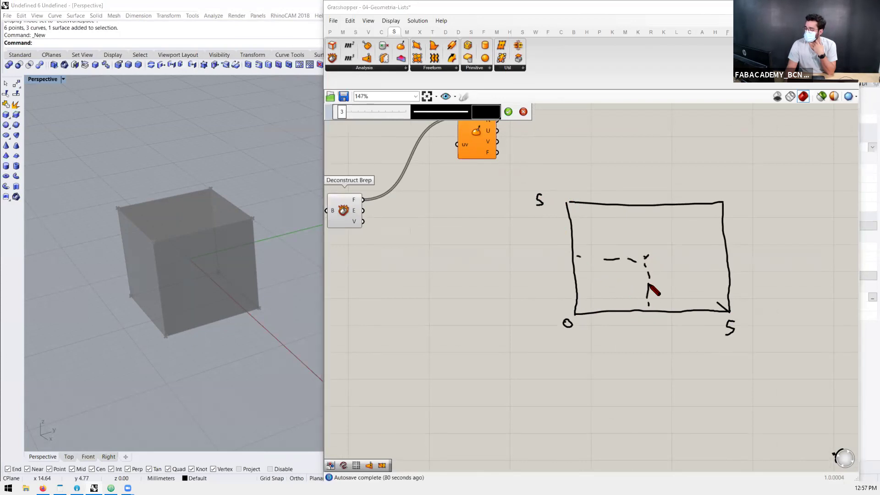
pyautogui.moveTo(593, 366)
pyautogui.mouseDown()
pyautogui.moveTo(601, 384)
pyautogui.moveTo(630, 393)
pyautogui.moveTo(657, 378)
pyautogui.moveTo(654, 385)
pyautogui.moveTo(674, 381)
pyautogui.mouseUp()
pyautogui.moveTo(590, 357); pyautogui.dragTo(587, 380)
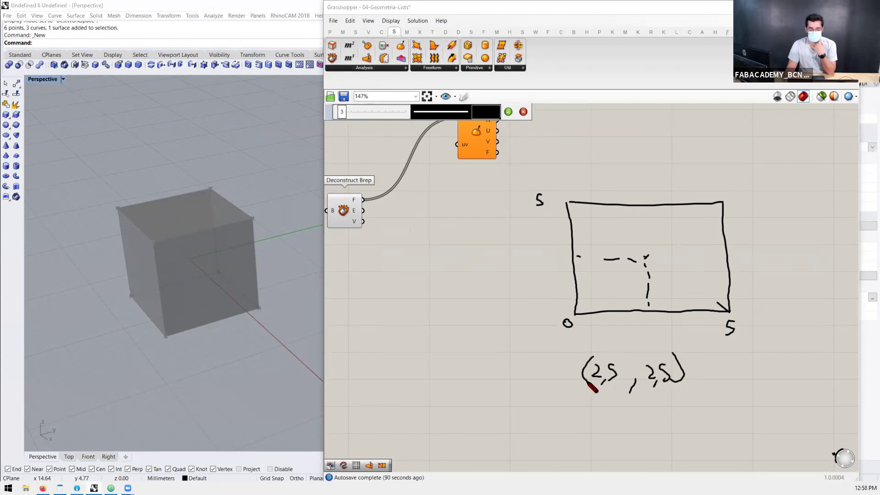
pyautogui.scroll(-3, 635, 265)
pyautogui.scroll(5, 410, 223)
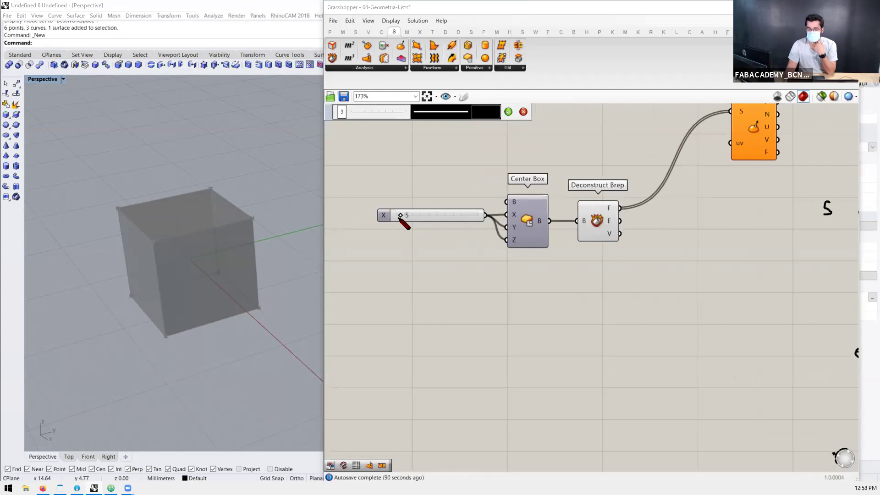
pyautogui.scroll(-3, 432, 214)
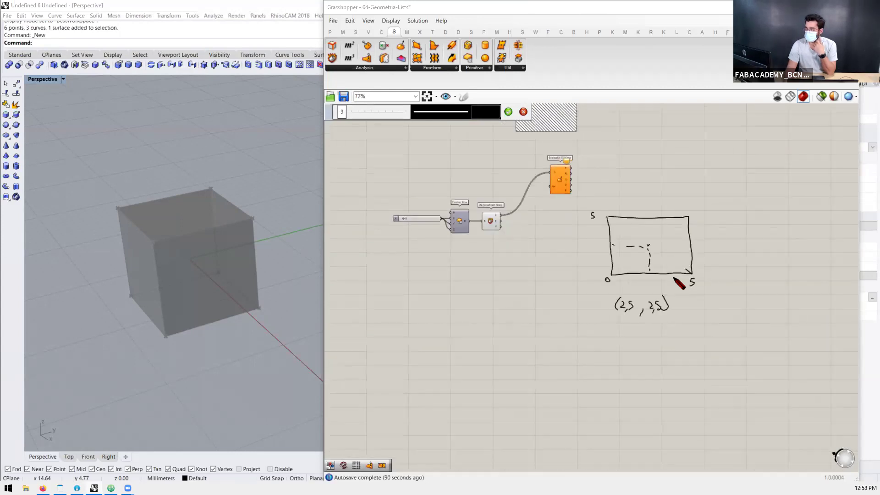
# Step: Write a circled 1 beside each of the two 5 labels on the sketched rectangle
pyautogui.scroll(3, 619, 324)
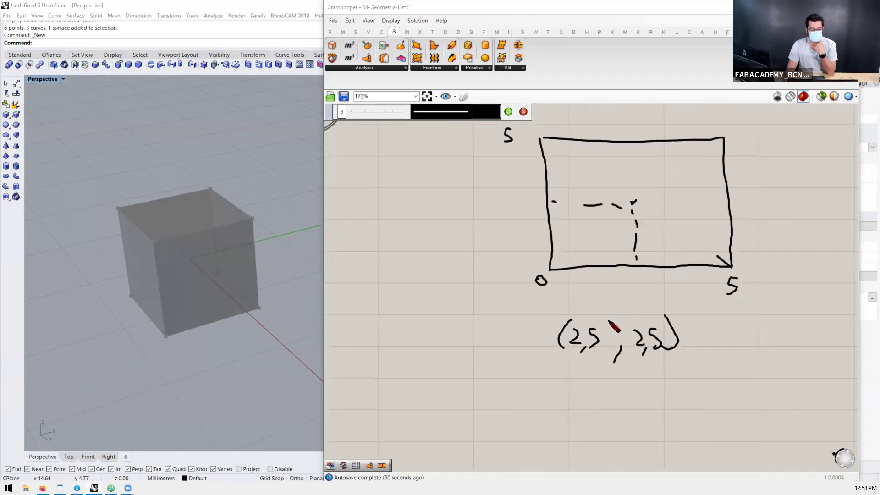
pyautogui.scroll(-1, 526, 305)
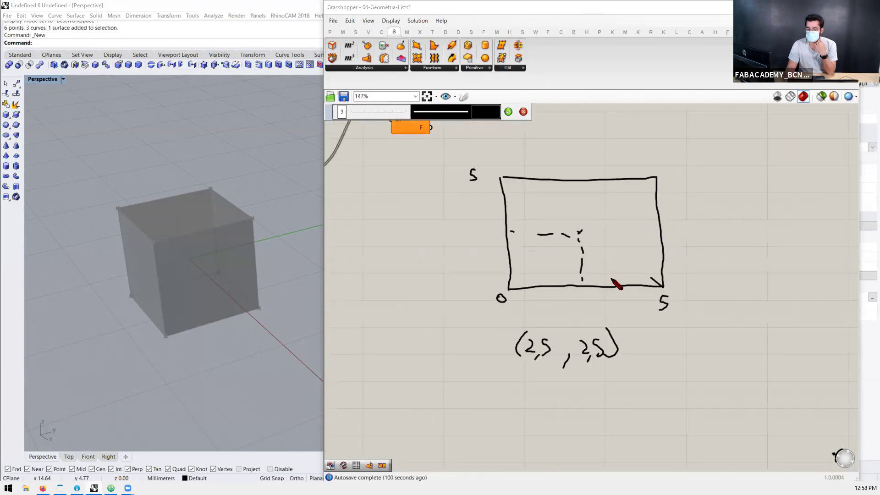
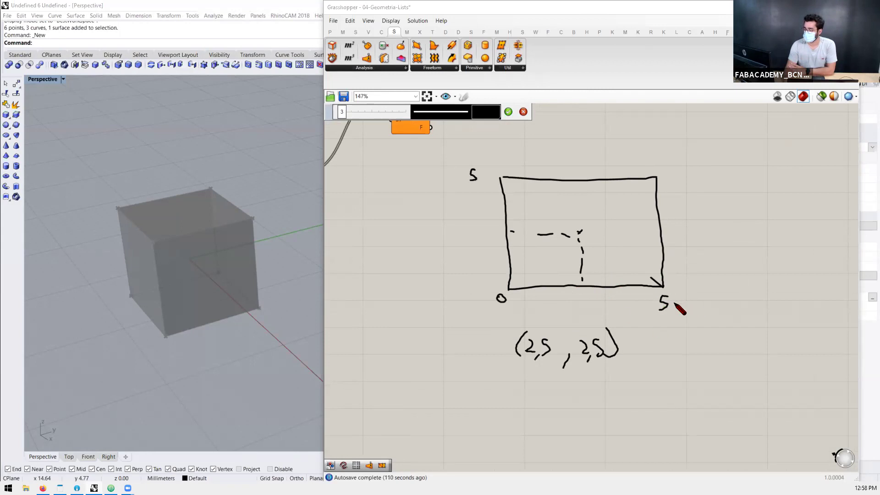
pyautogui.moveTo(694, 296)
pyautogui.mouseDown()
pyautogui.moveTo(695, 316)
pyautogui.moveTo(704, 308)
pyautogui.moveTo(683, 305)
pyautogui.mouseUp()
pyautogui.moveTo(485, 168)
pyautogui.mouseDown()
pyautogui.moveTo(485, 179)
pyautogui.moveTo(479, 172)
pyautogui.moveTo(500, 175)
pyautogui.moveTo(490, 160)
pyautogui.mouseUp()
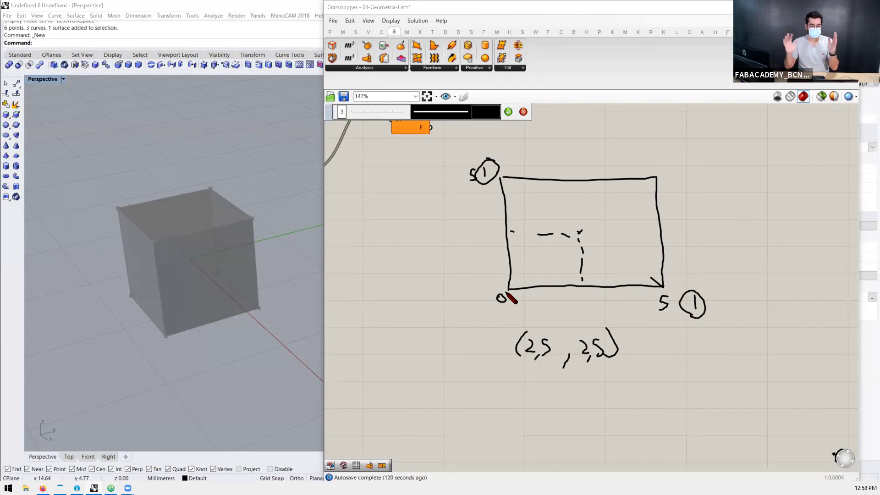
# Step: Sketch a 0 – 10 range above a 0 – 1 range, link them with mapping lines, and finish the sketch
pyautogui.scroll(-2, 514, 267)
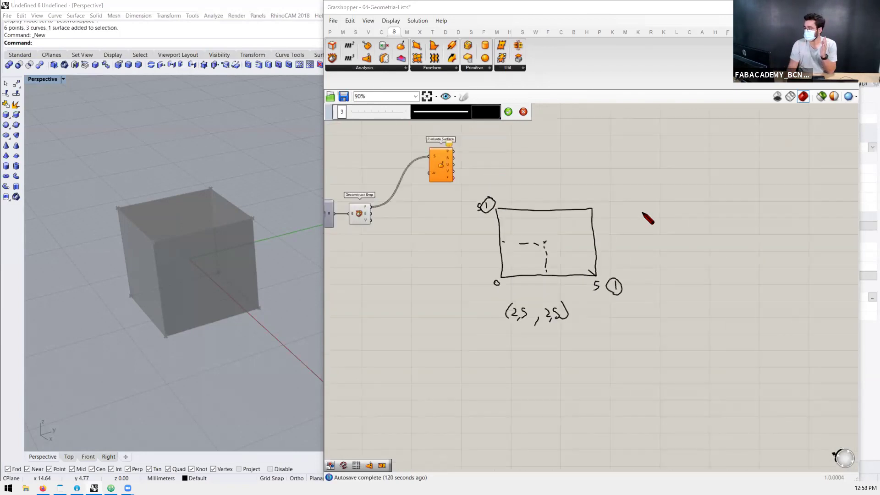
pyautogui.moveTo(652, 158)
pyautogui.mouseDown()
pyautogui.moveTo(650, 148)
pyautogui.moveTo(752, 154)
pyautogui.moveTo(763, 145)
pyautogui.mouseUp()
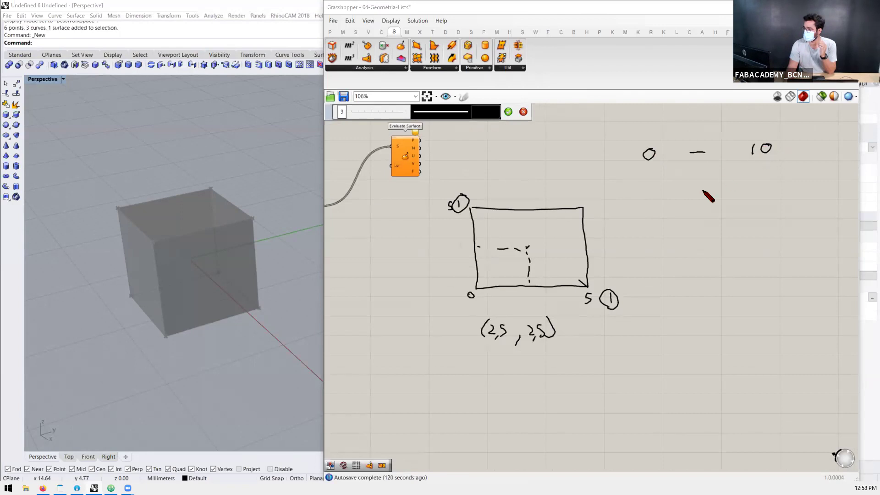
pyautogui.moveTo(649, 209); pyautogui.dragTo(648, 208)
pyautogui.moveTo(710, 207)
pyautogui.mouseDown()
pyautogui.moveTo(710, 215)
pyautogui.moveTo(676, 213)
pyautogui.moveTo(711, 223)
pyautogui.mouseUp()
pyautogui.moveTo(768, 165); pyautogui.dragTo(717, 206)
pyautogui.moveTo(728, 170)
pyautogui.mouseDown()
pyautogui.moveTo(709, 206)
pyautogui.moveTo(699, 202)
pyautogui.mouseUp()
pyautogui.moveTo(699, 169)
pyautogui.mouseDown()
pyautogui.moveTo(690, 207)
pyautogui.moveTo(668, 203)
pyautogui.mouseUp()
pyautogui.moveTo(666, 169); pyautogui.dragTo(659, 202)
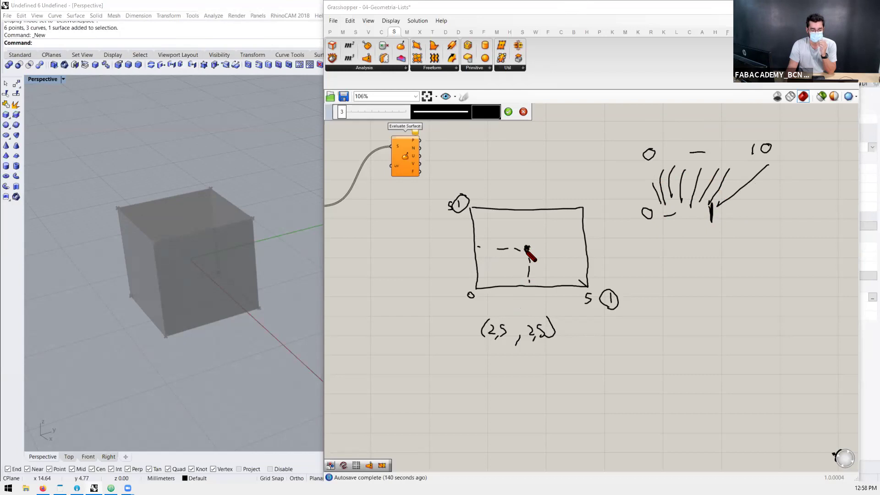
pyautogui.scroll(-3, 589, 286)
pyautogui.scroll(5, 472, 201)
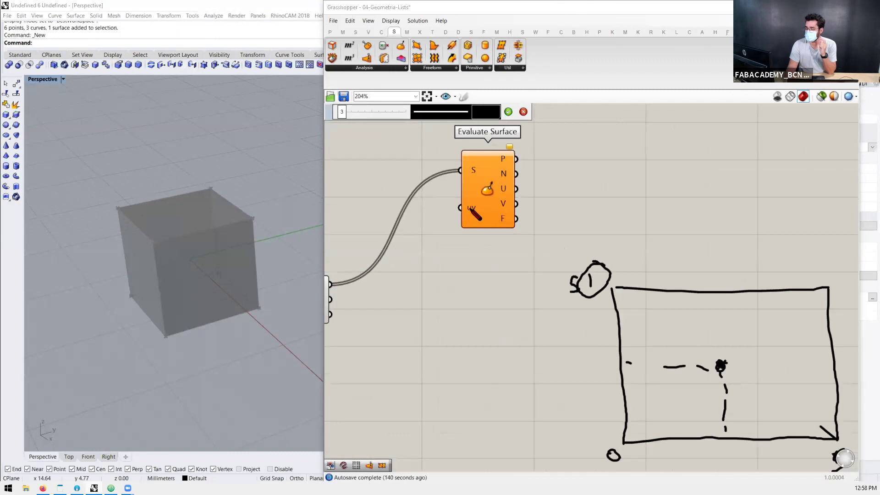
pyautogui.click(508, 112)
# Step: Move the Evaluate Surface component farther away from Deconstruct Brep to make room between them
pyautogui.scroll(-3, 537, 209)
pyautogui.scroll(3, 479, 225)
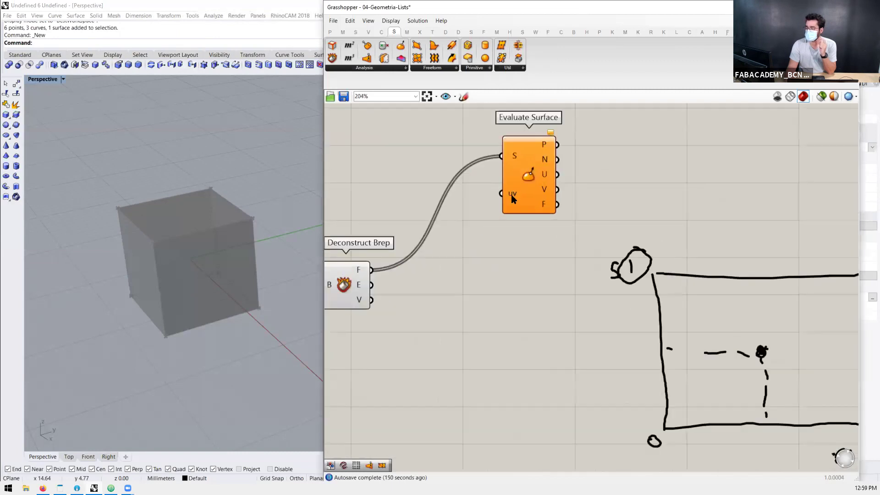
pyautogui.scroll(-3, 509, 201)
pyautogui.scroll(3, 494, 209)
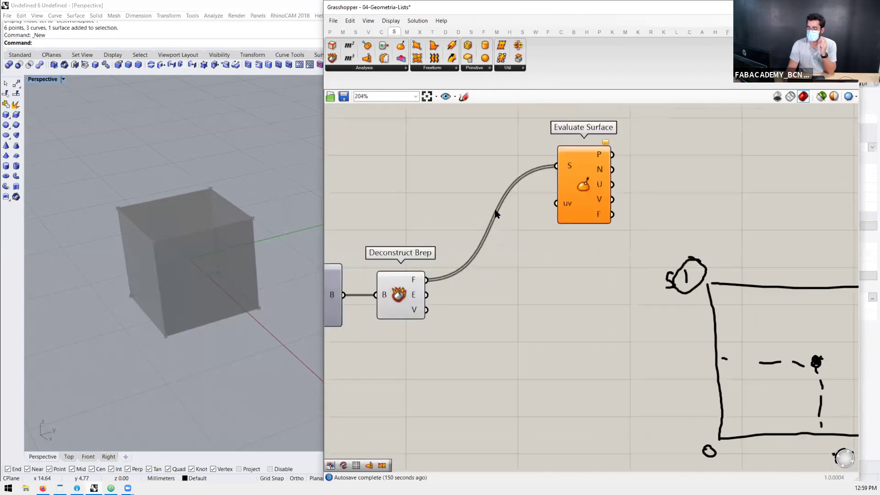
pyautogui.scroll(-3, 484, 192)
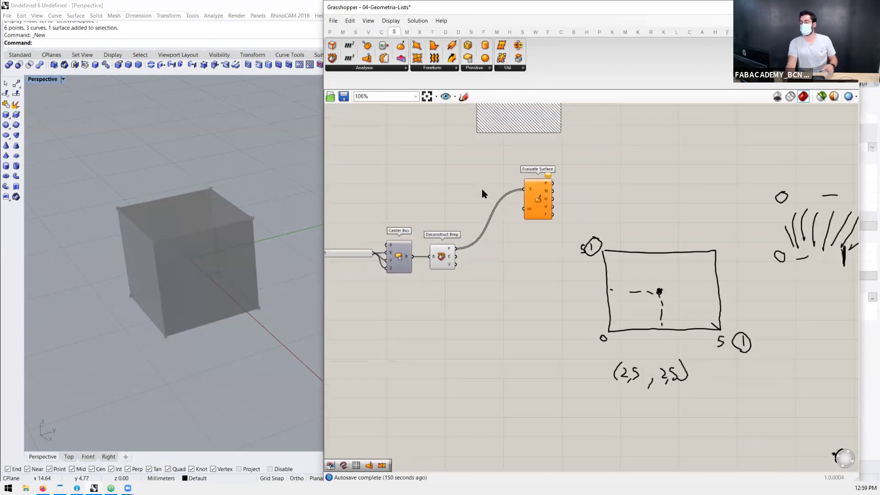
pyautogui.scroll(2, 484, 215)
pyautogui.scroll(-2, 486, 214)
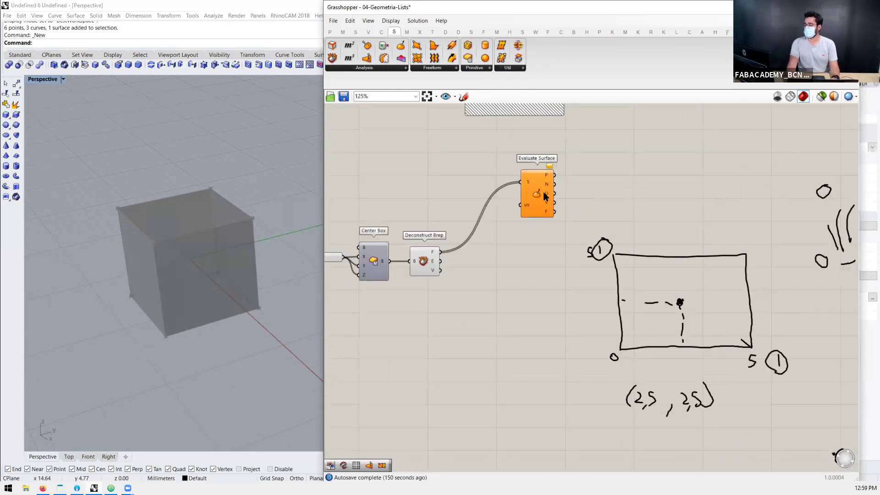
pyautogui.moveTo(543, 192); pyautogui.dragTo(620, 183)
# Step: Add an MD Slider between Deconstruct Brep and Evaluate Surface and nudge its handle to 0.5 ; 0.51
pyautogui.scroll(2, 531, 215)
pyautogui.doubleClick(495, 275)
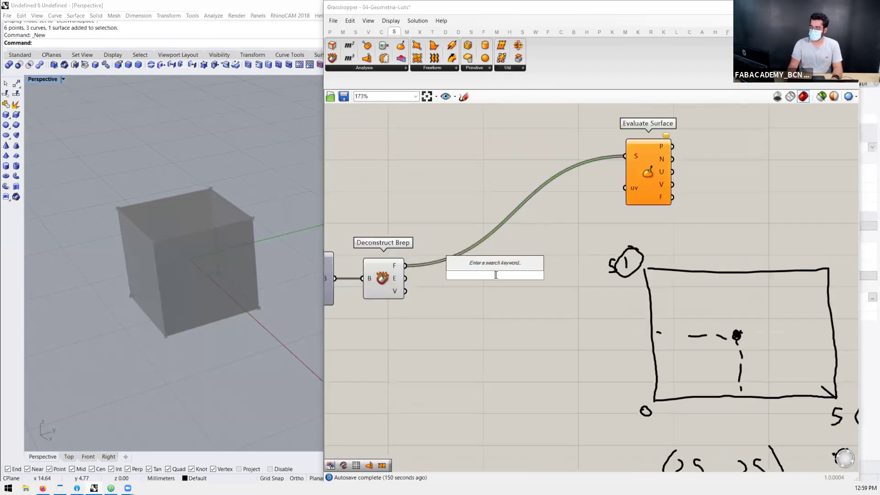
pyautogui.write('slider')
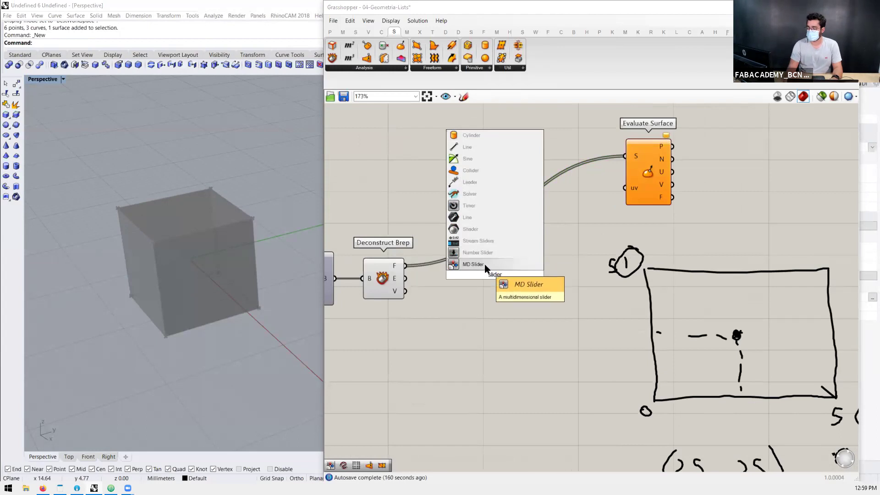
pyautogui.click(485, 264)
pyautogui.moveTo(499, 281); pyautogui.dragTo(536, 270)
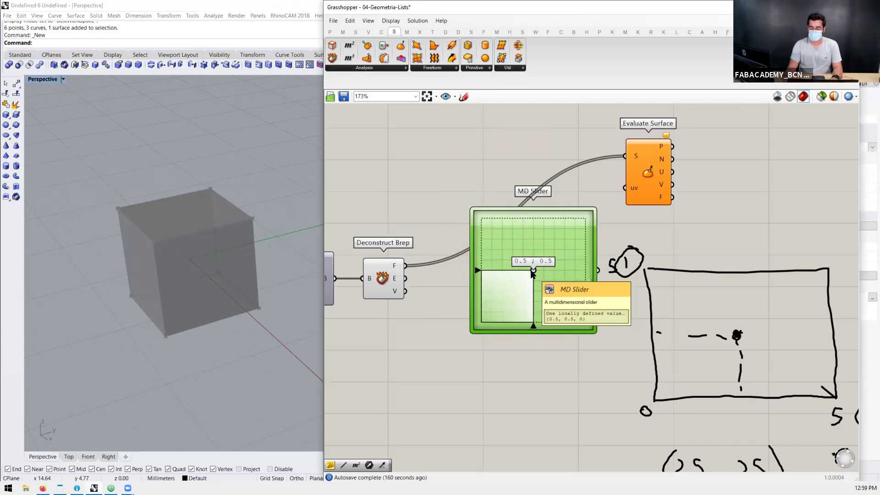
pyautogui.moveTo(534, 272)
pyautogui.mouseDown()
pyautogui.moveTo(518, 286)
pyautogui.moveTo(535, 271)
pyautogui.mouseUp()
# Step: Look through the MD Slider's options and domain properties without changing them, and delete the slider
pyautogui.rightClick(545, 273)
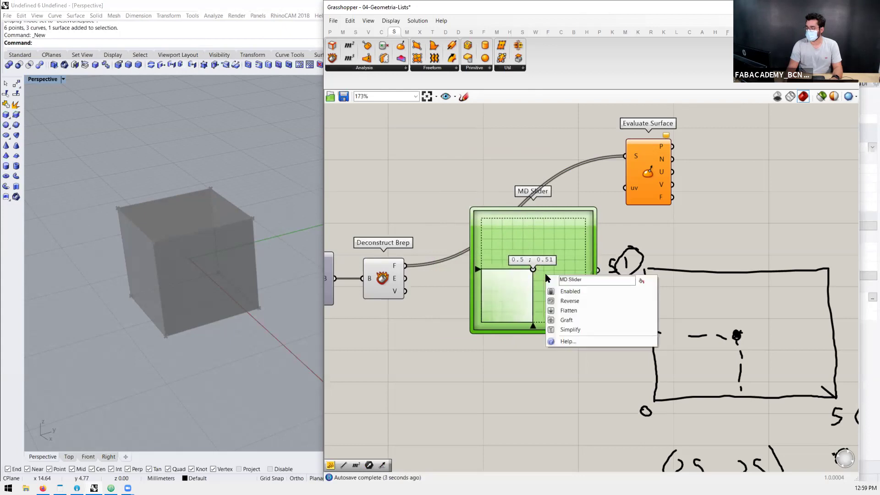
pyautogui.rightClick(515, 292)
pyautogui.click(515, 278)
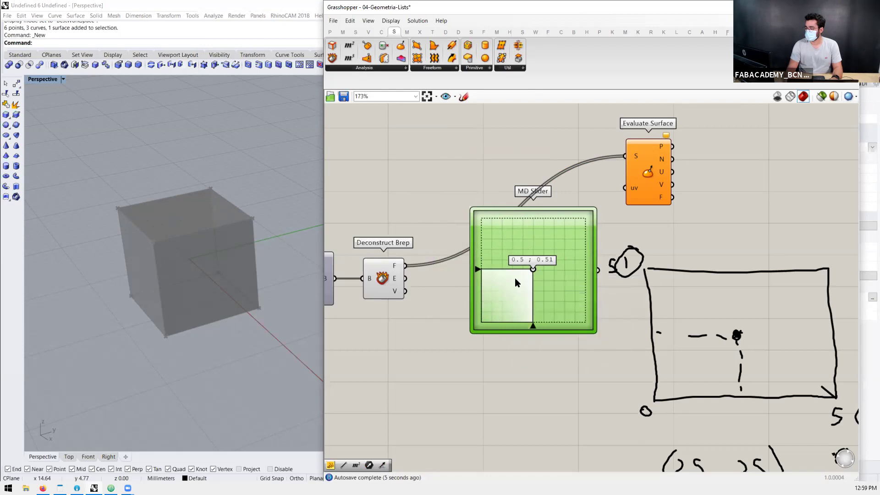
pyautogui.doubleClick(515, 278)
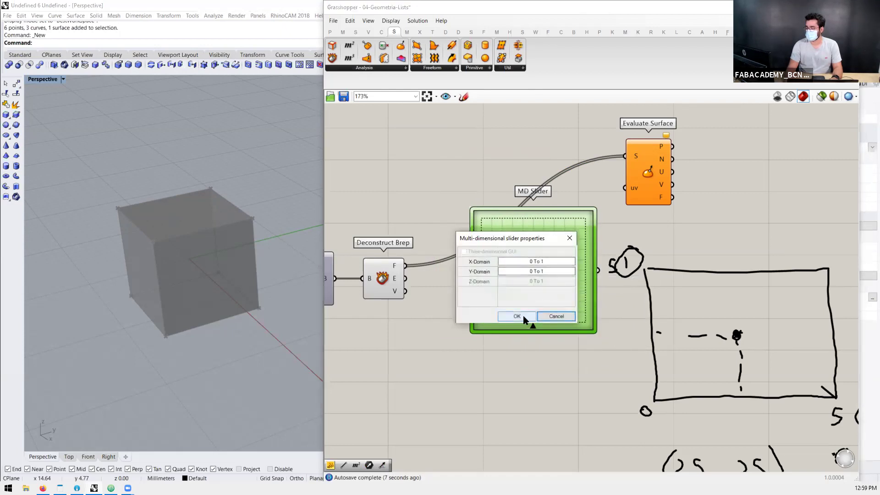
pyautogui.click(555, 316)
pyautogui.doubleClick(534, 271)
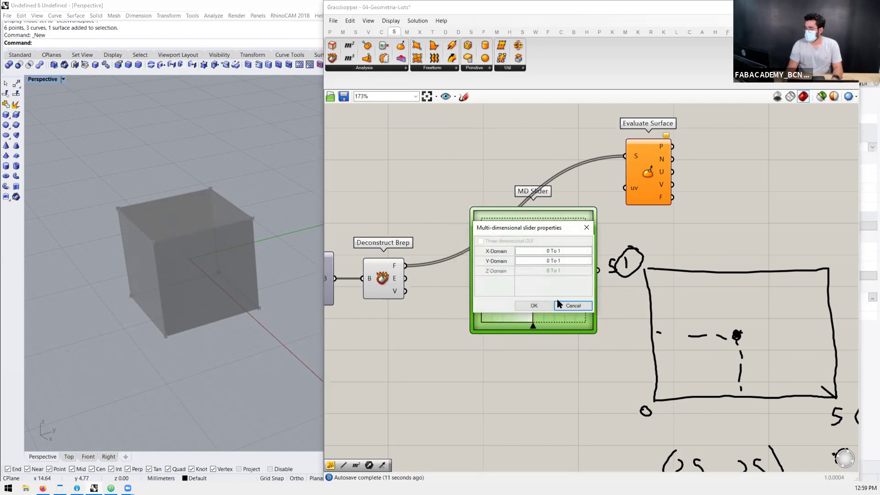
pyautogui.click(573, 305)
pyautogui.press('Delete')
# Step: Add a fresh MD Slider at 0.5 ; 0.5 beside Evaluate Surface and connect it to the uv input
pyautogui.doubleClick(540, 271)
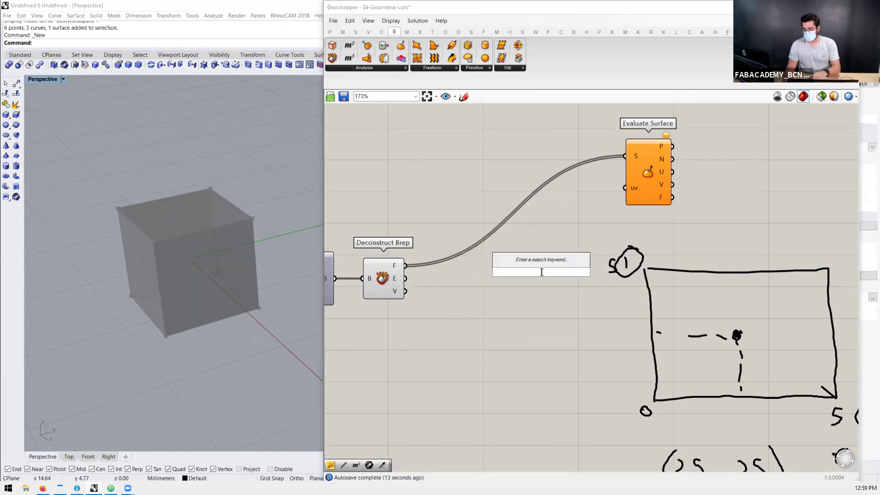
pyautogui.write('md')
pyautogui.press('Return')
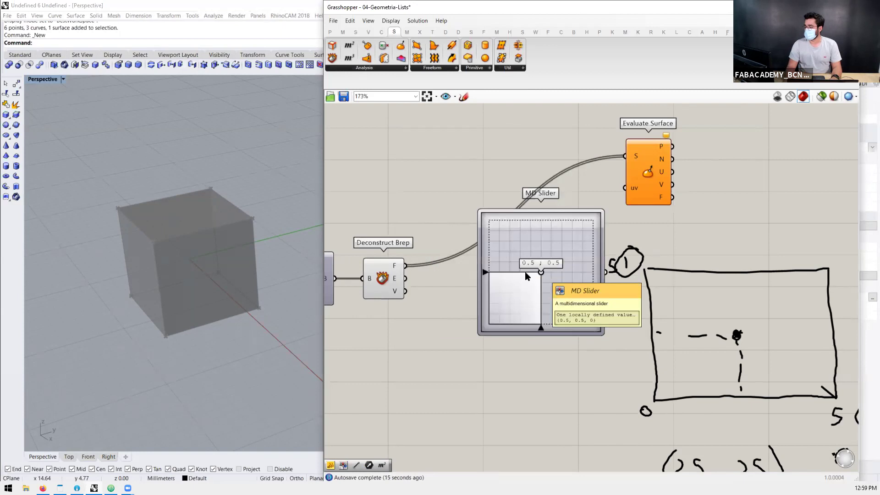
pyautogui.scroll(-2, 471, 242)
pyautogui.scroll(2, 591, 226)
pyautogui.moveTo(504, 227); pyautogui.dragTo(497, 183)
pyautogui.moveTo(534, 194)
pyautogui.mouseDown()
pyautogui.moveTo(564, 196)
pyautogui.moveTo(581, 180)
pyautogui.mouseUp()
# Step: Check the evaluated frames on the box and reparameterize the surface input of Evaluate Surface
pyautogui.scroll(8, 222, 317)
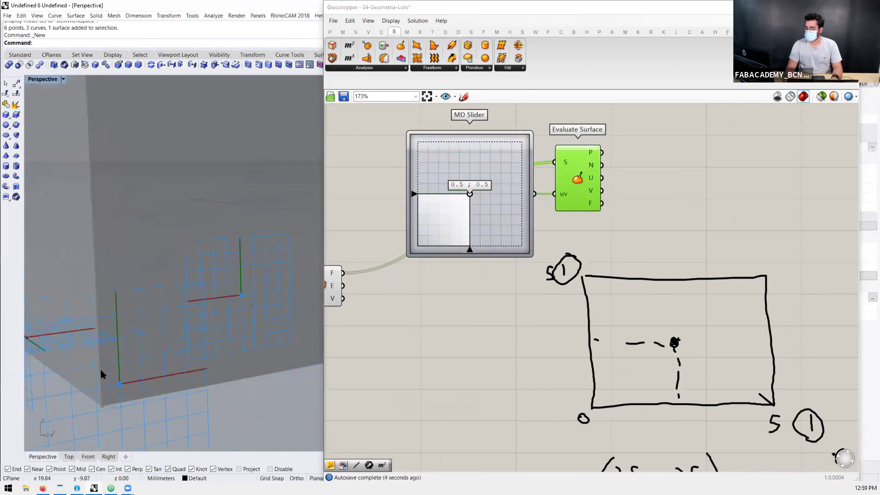
pyautogui.scroll(-5, 101, 368)
pyautogui.moveTo(144, 328); pyautogui.dragTo(134, 335, button='right')
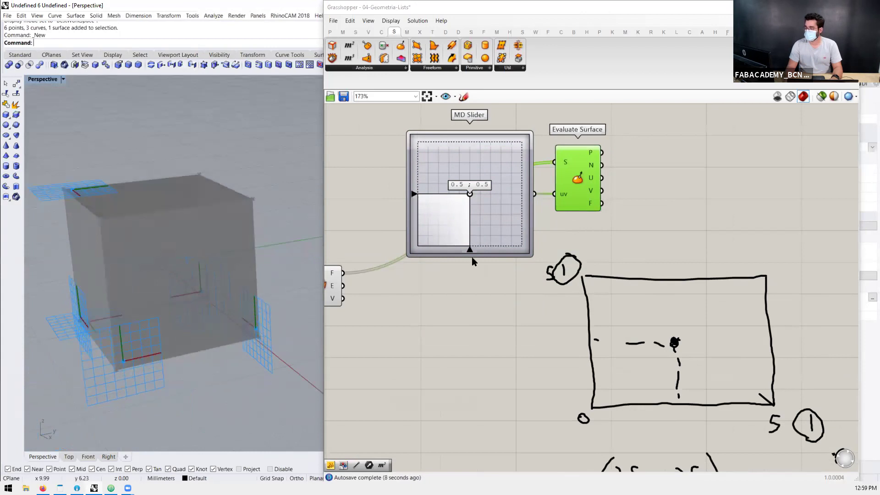
pyautogui.scroll(-2, 473, 262)
pyautogui.moveTo(720, 399); pyautogui.dragTo(575, 297)
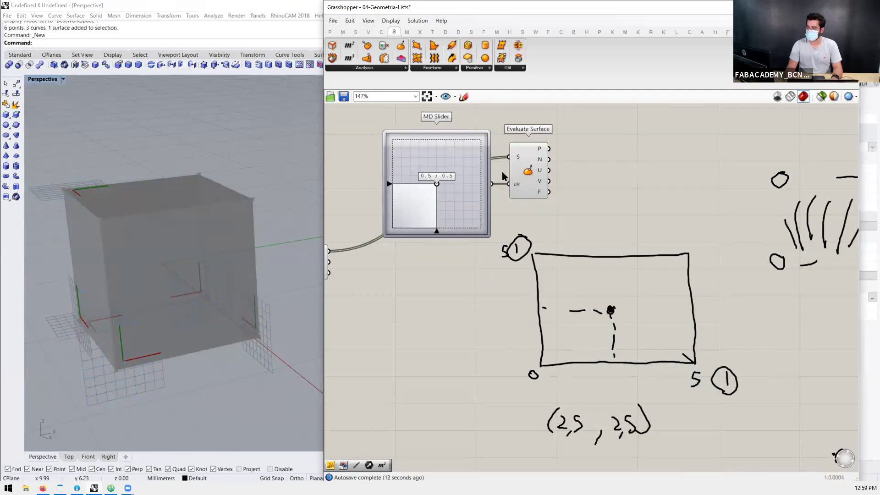
pyautogui.rightClick(516, 157)
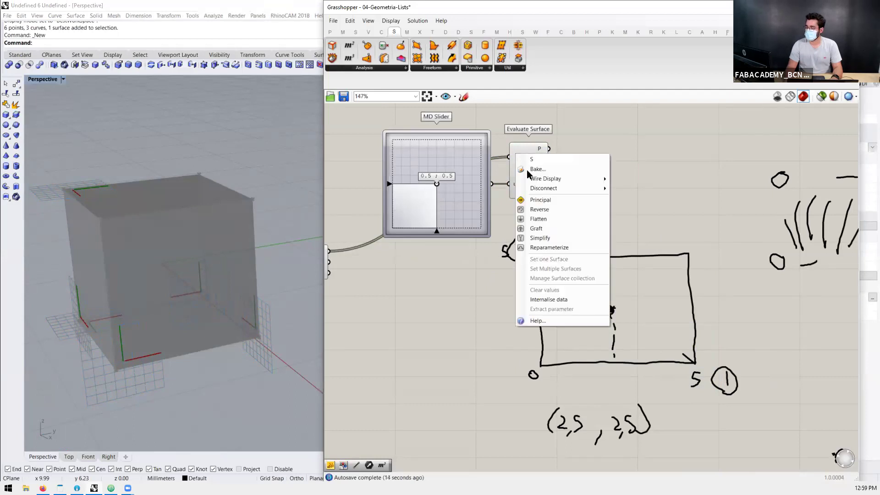
pyautogui.click(552, 247)
pyautogui.click(526, 166)
# Step: Test the evaluation position by moving the MD Slider's handle to 1.0 ; 1.0 and back to 0.5 ; 0.5
pyautogui.moveTo(436, 185); pyautogui.dragTo(492, 128)
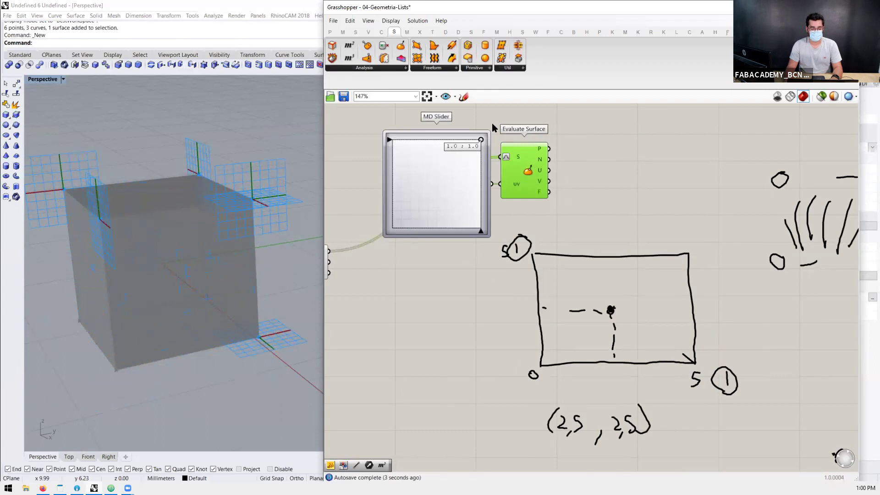
pyautogui.moveTo(492, 127); pyautogui.dragTo(436, 184)
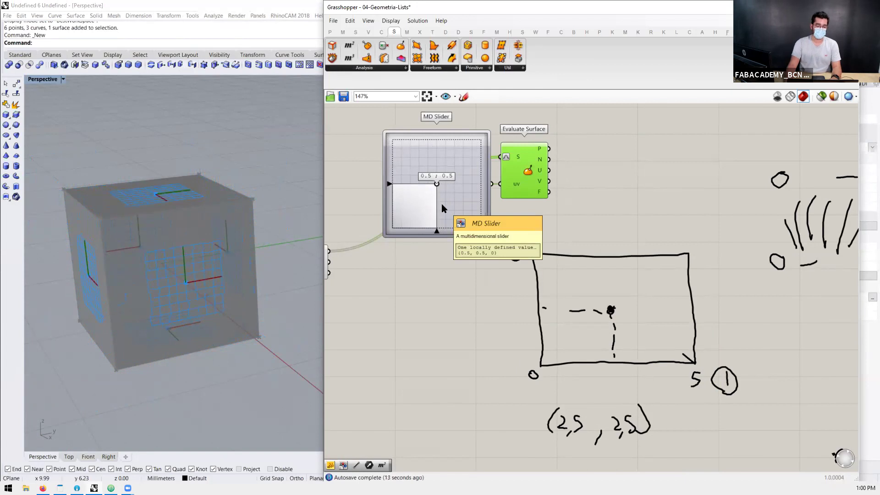
# Step: Shrink the MD Slider on the canvas to about half its size
pyautogui.scroll(-3, 413, 197)
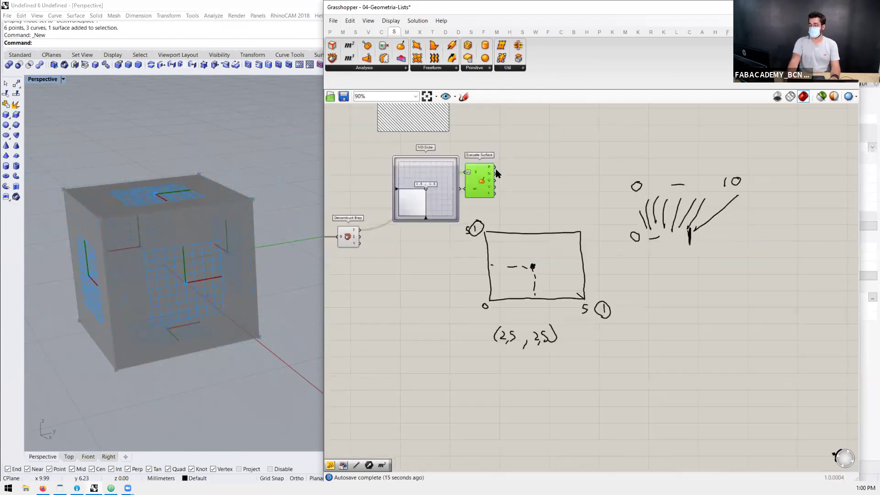
pyautogui.scroll(2, 476, 184)
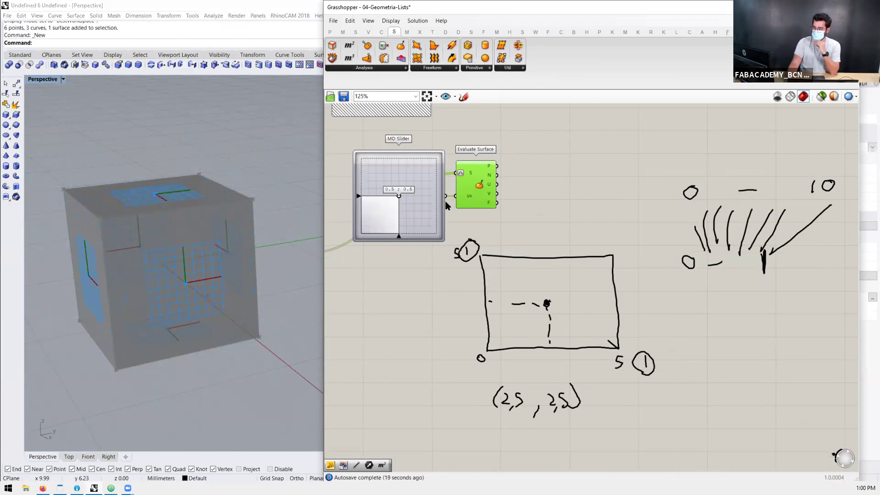
pyautogui.scroll(-1, 444, 201)
pyautogui.scroll(1, 477, 197)
pyautogui.moveTo(474, 197); pyautogui.dragTo(477, 197)
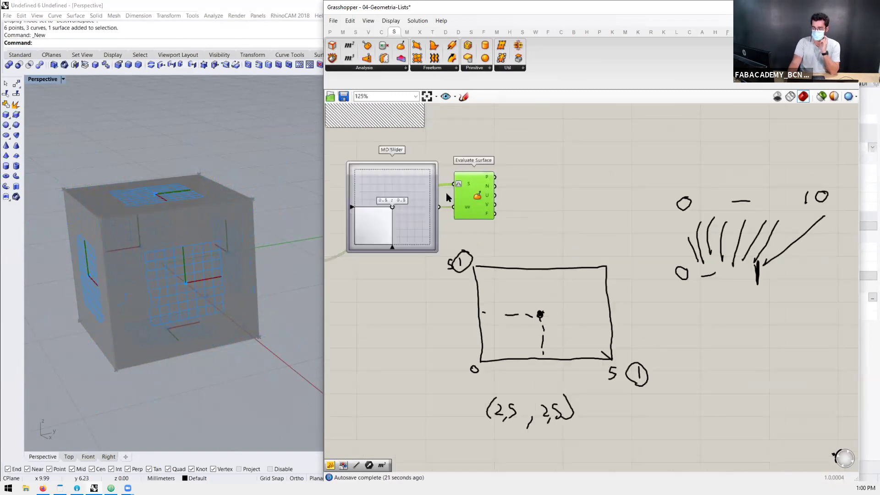
pyautogui.moveTo(435, 251); pyautogui.dragTo(413, 216)
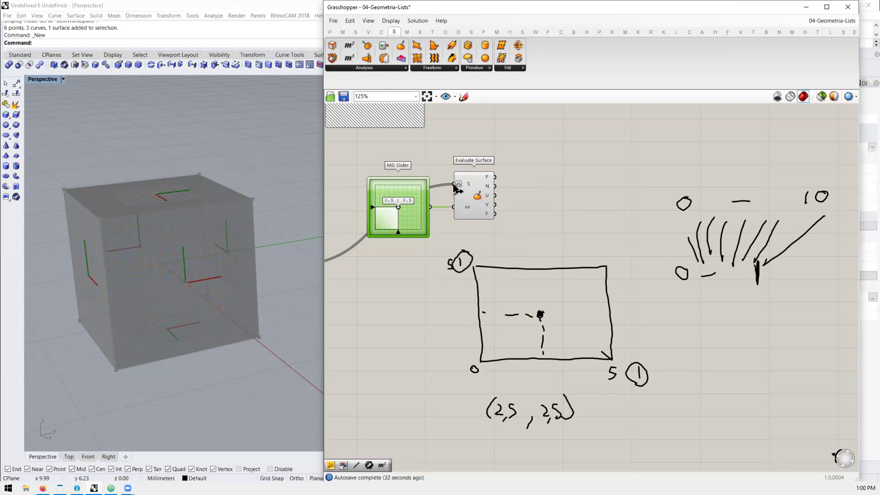
# Step: Turn off reparameterization on the S input of Evaluate Surface and inspect the surfaces it receives
pyautogui.scroll(4, 453, 185)
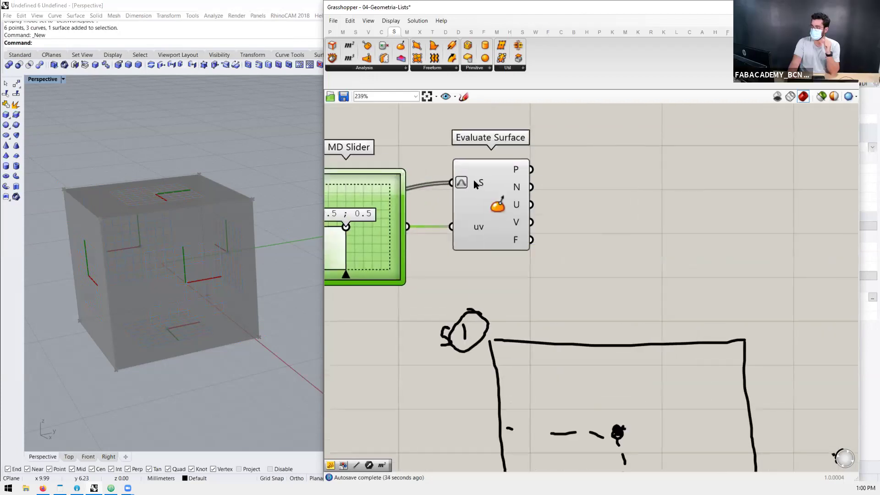
pyautogui.rightClick(475, 184)
pyautogui.click(499, 268)
pyautogui.click(627, 233)
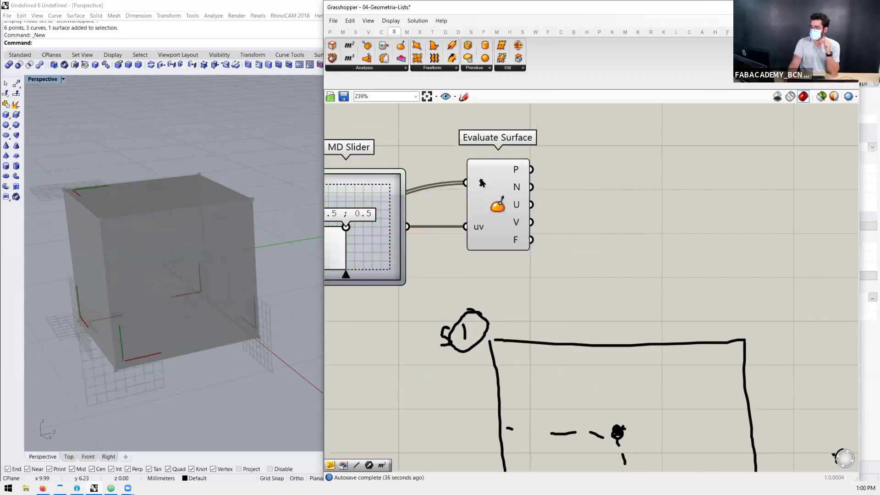
pyautogui.moveTo(481, 185)
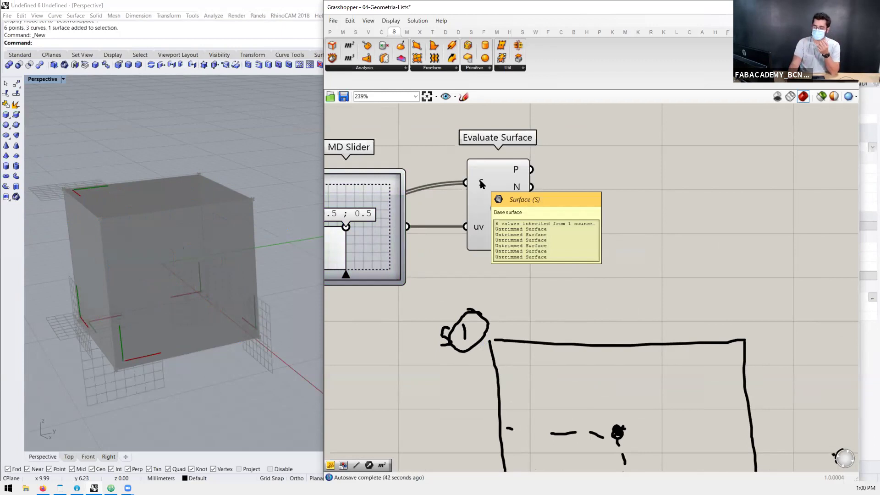
pyautogui.scroll(-2, 478, 184)
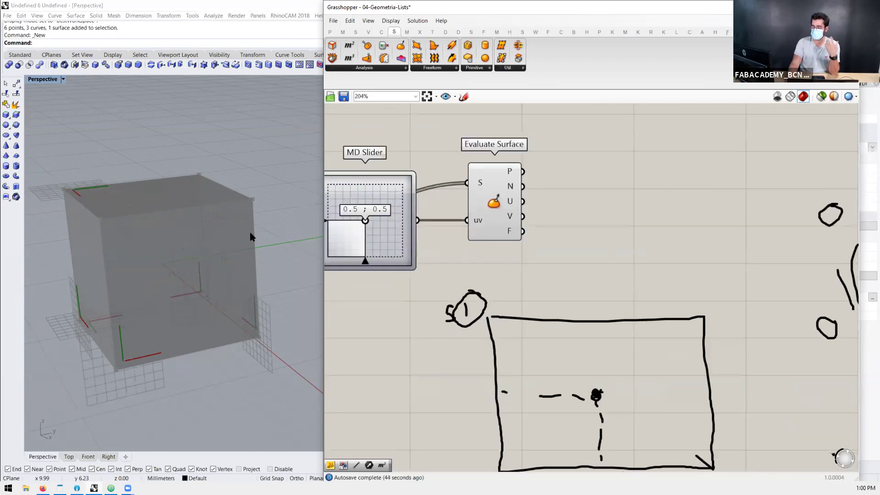
# Step: Reparameterize the S input of Evaluate Surface and check the normals at its N output
pyautogui.rightClick(475, 182)
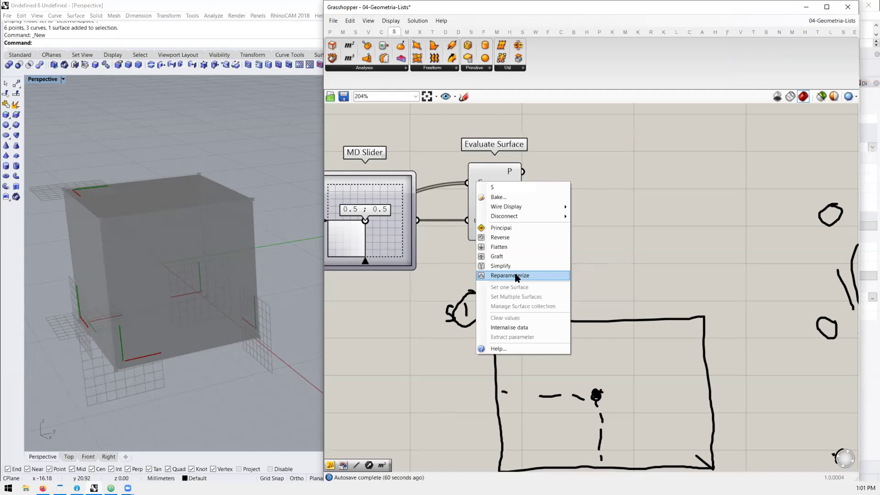
pyautogui.click(517, 276)
pyautogui.click(491, 204)
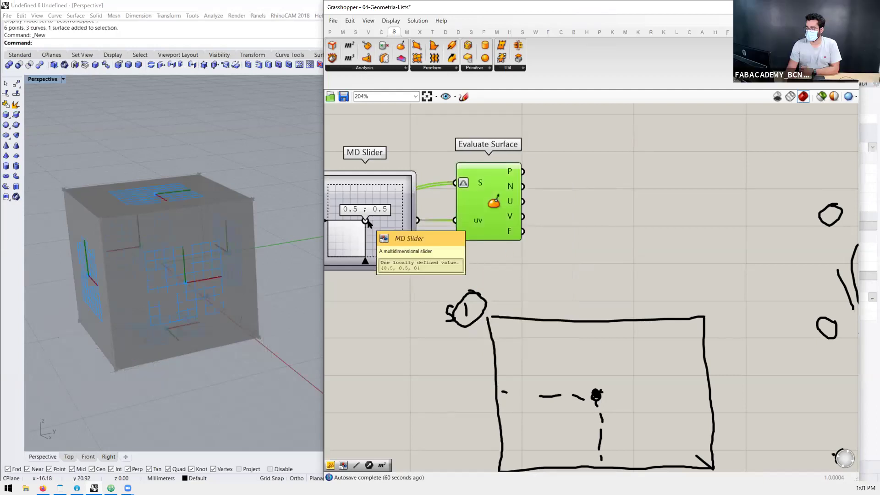
pyautogui.moveTo(514, 186)
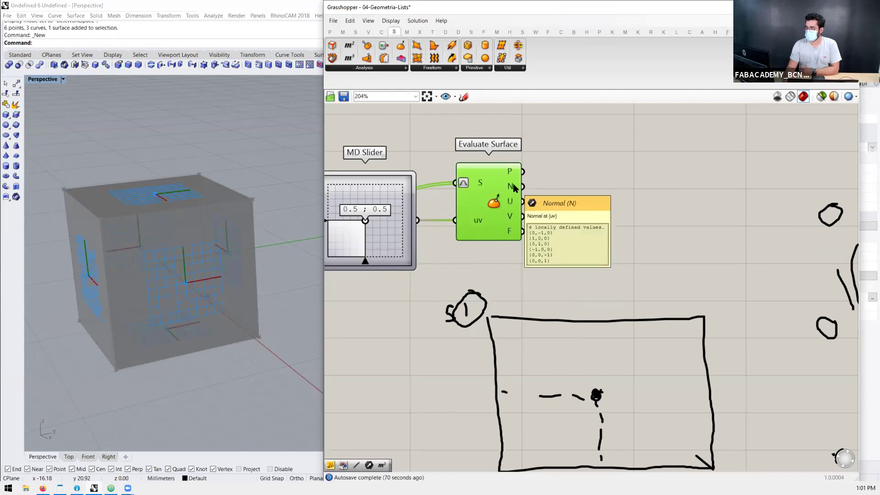
pyautogui.doubleClick(573, 194)
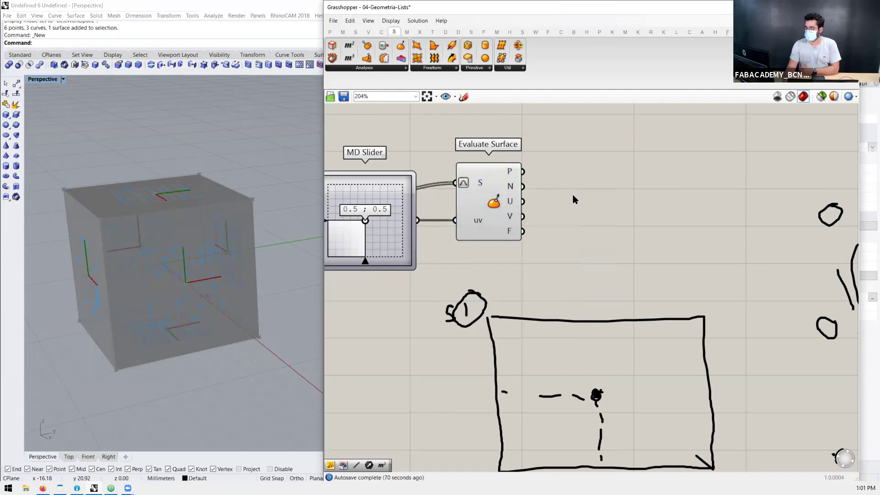
pyautogui.write('//')
pyautogui.press('Return')
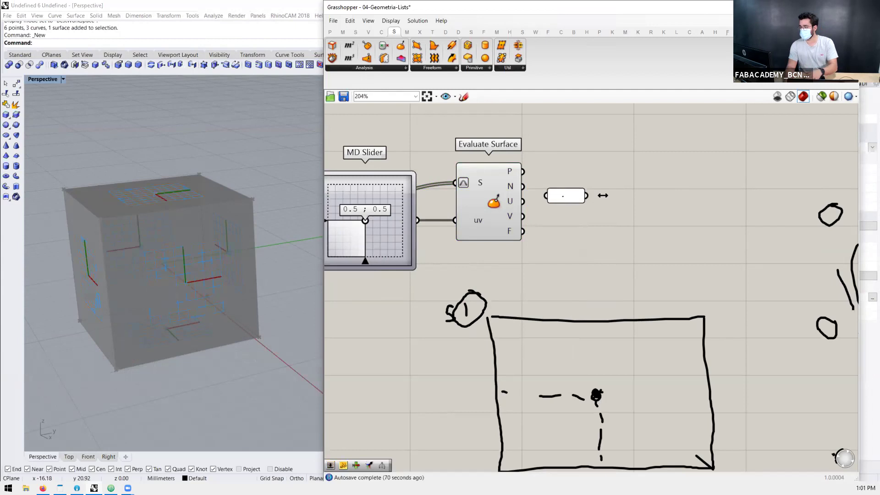
pyautogui.click(571, 196)
pyautogui.press('Delete')
# Step: Add a panel fed by Evaluate Surface's N output, enlarge it to list all normals and compare them with the box's faces
pyautogui.doubleClick(571, 191)
pyautogui.write('//')
pyautogui.press('Return')
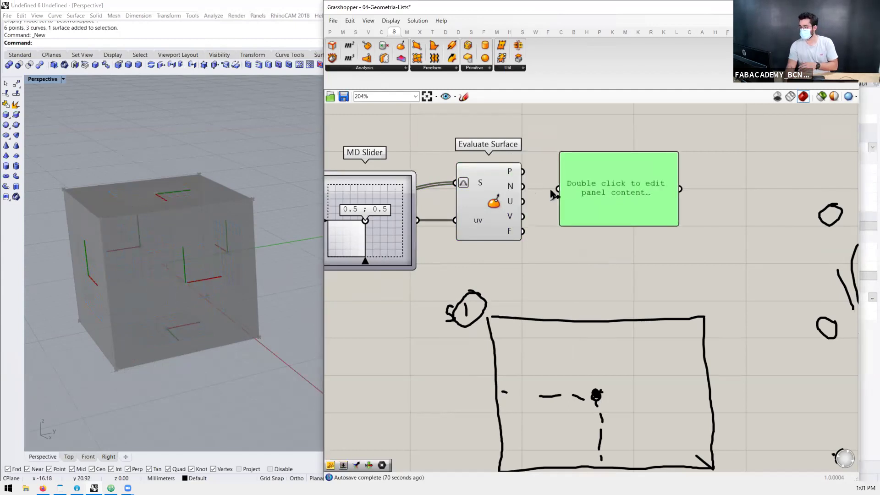
pyautogui.moveTo(583, 193); pyautogui.dragTo(582, 196)
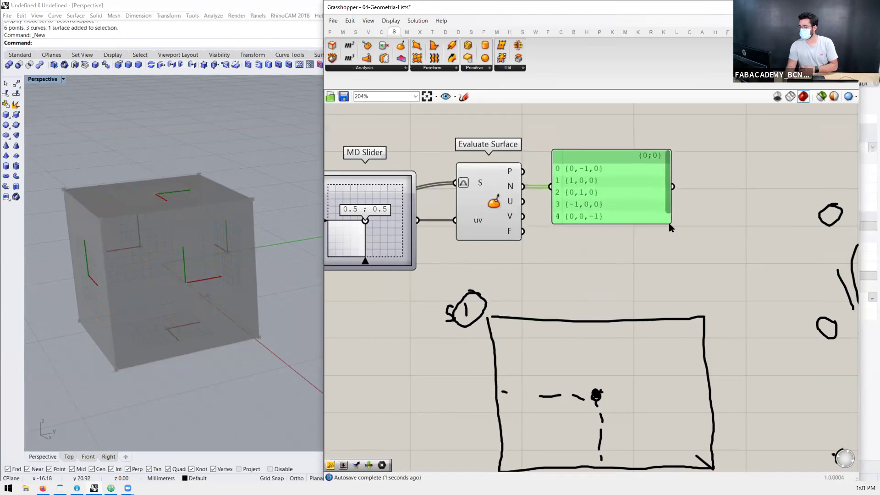
pyautogui.moveTo(670, 228); pyautogui.dragTo(677, 295)
pyautogui.moveTo(625, 229); pyautogui.dragTo(620, 198)
pyautogui.scroll(-5, 573, 164)
pyautogui.scroll(5, 650, 181)
pyautogui.scroll(1, 650, 164)
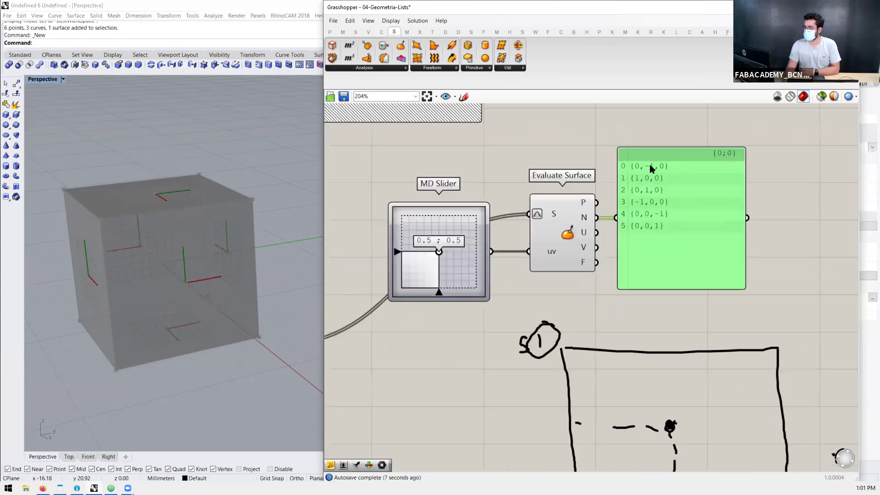
pyautogui.scroll(-3, 151, 258)
pyautogui.moveTo(173, 288); pyautogui.dragTo(172, 257, button='right')
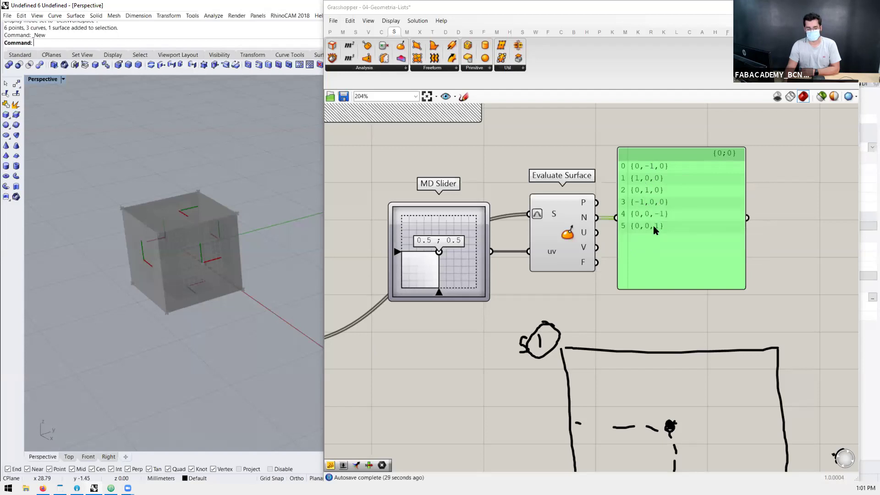
# Step: Move the hand-drawn UV sketches away from the components and place the normals panel below Evaluate Surface's outputs
pyautogui.scroll(-4, 566, 231)
pyautogui.moveTo(807, 179); pyautogui.dragTo(620, 337)
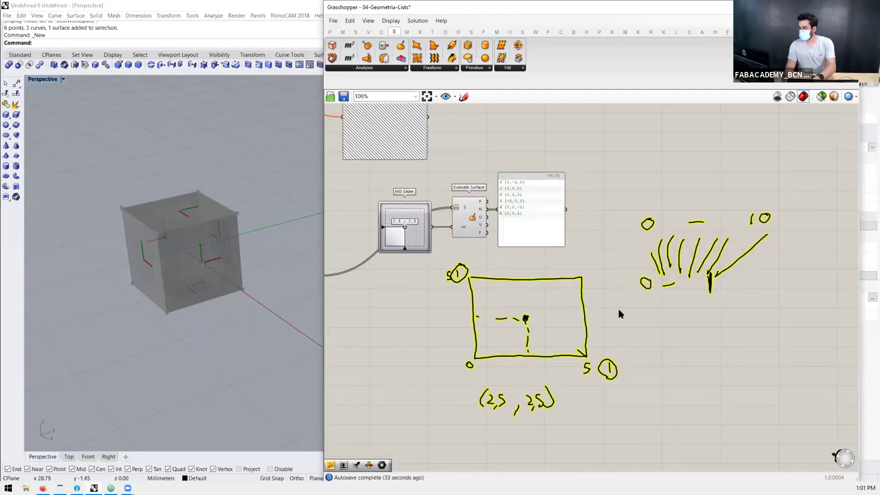
pyautogui.scroll(-2, 585, 291)
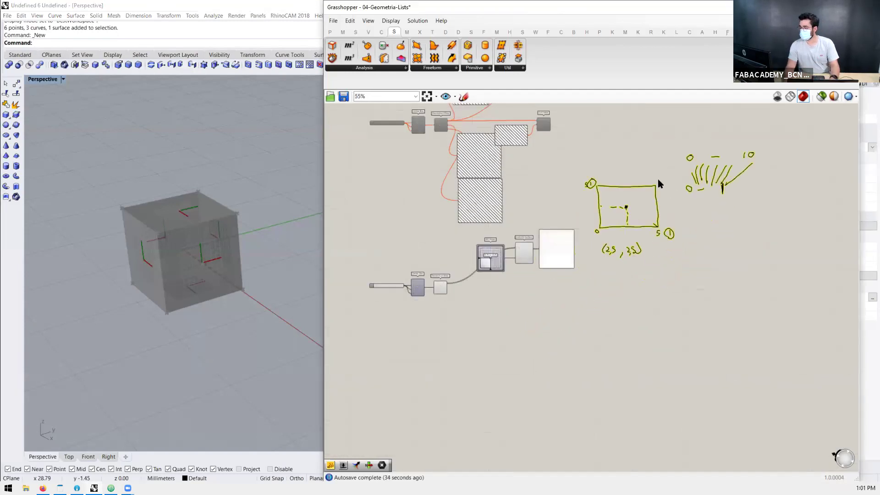
pyautogui.scroll(4, 591, 261)
pyautogui.scroll(2, 530, 270)
pyautogui.moveTo(515, 260); pyautogui.dragTo(532, 362)
# Step: Add a Unit Z vector and a vector Angle component beside Evaluate Surface
pyautogui.doubleClick(611, 208)
pyautogui.write('z')
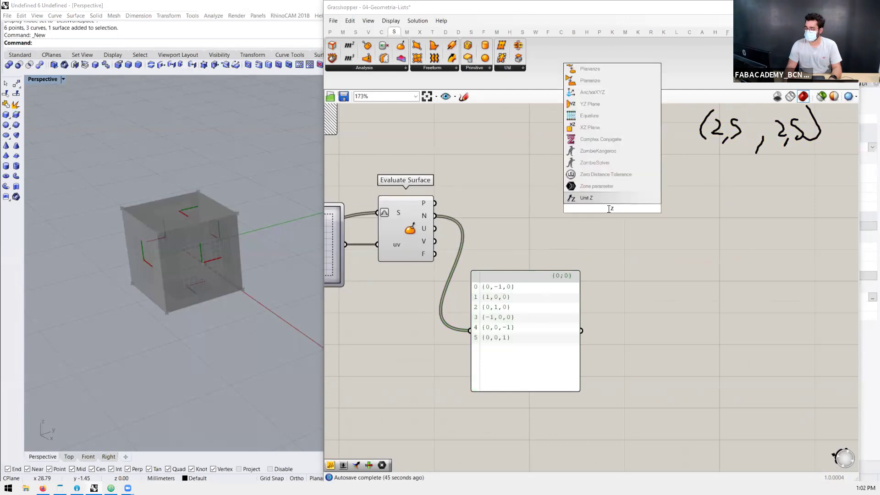
pyautogui.click(591, 200)
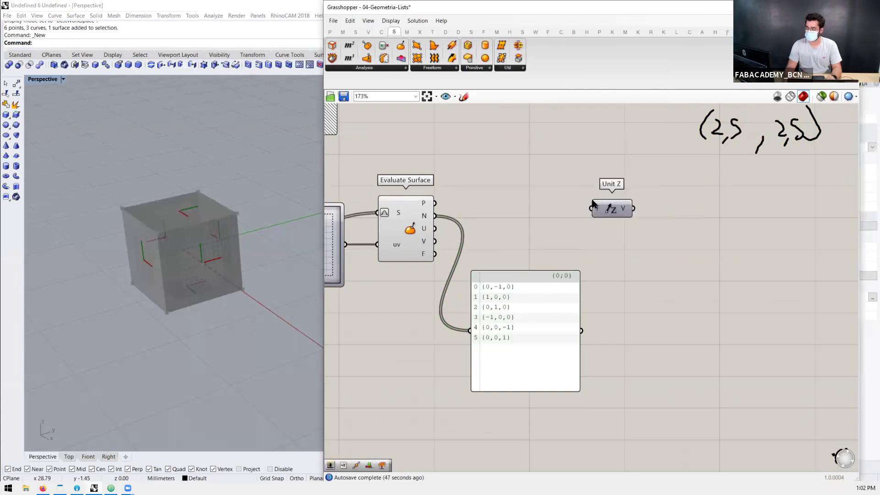
pyautogui.moveTo(608, 206); pyautogui.dragTo(527, 165)
pyautogui.doubleClick(576, 214)
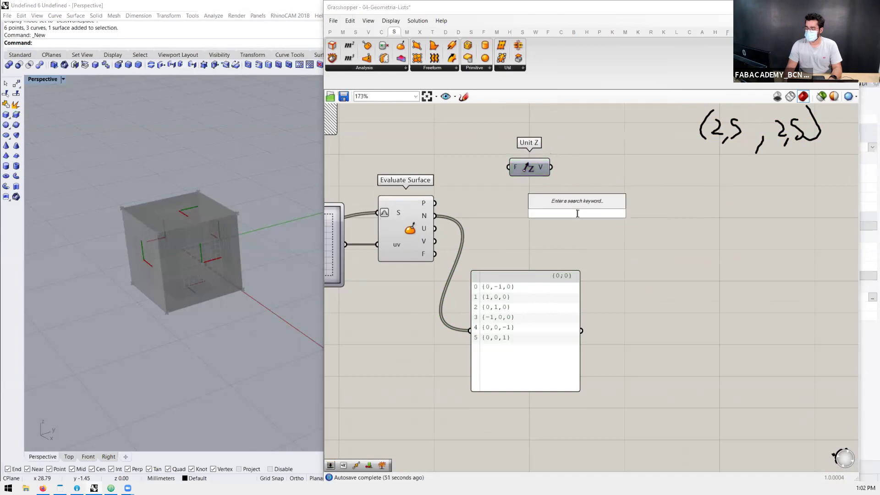
pyautogui.write('ang')
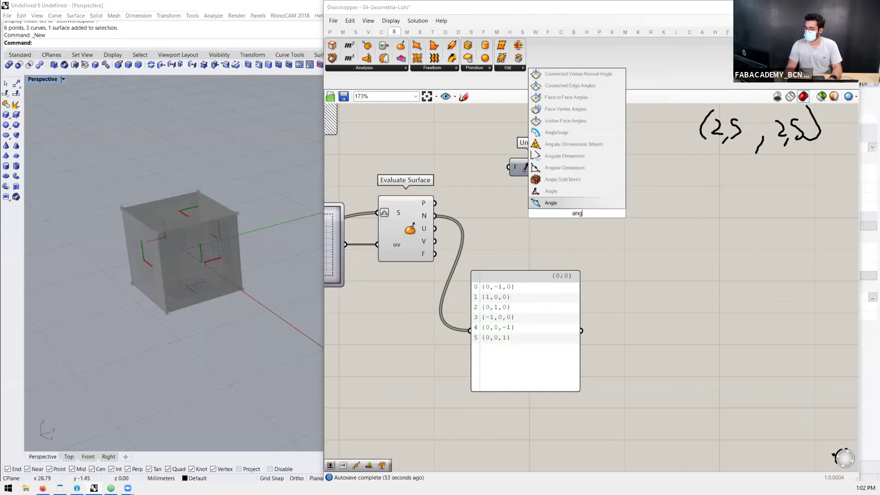
pyautogui.click(566, 196)
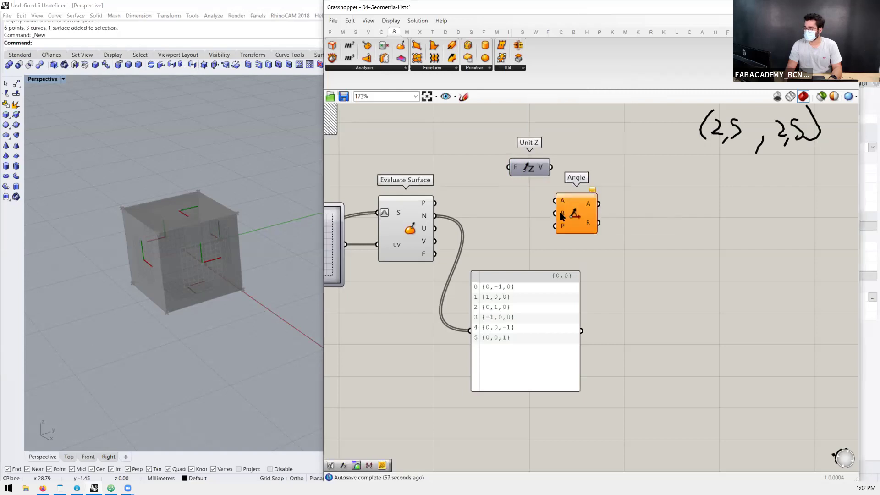
# Step: Connect the surface normals to the Angle component's A input and Unit Z to its B input, with Unit Z placed between them
pyautogui.moveTo(437, 223); pyautogui.dragTo(623, 235)
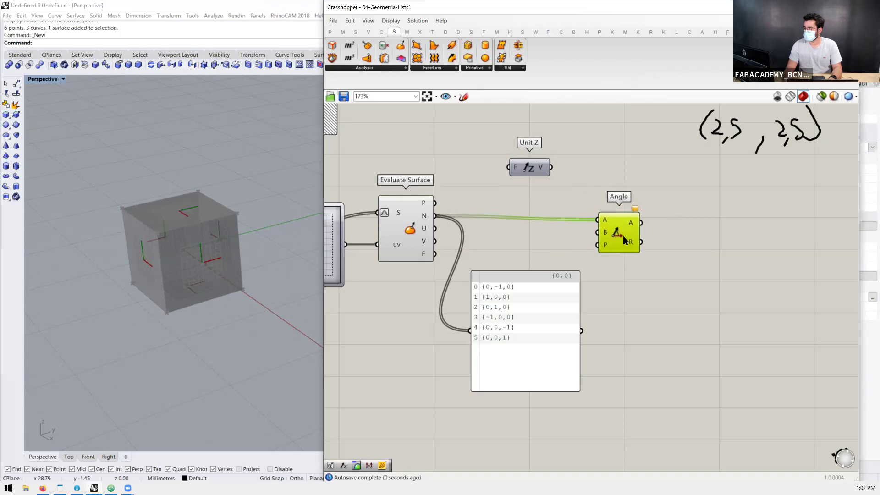
pyautogui.moveTo(539, 171); pyautogui.dragTo(600, 228)
pyautogui.click(619, 232)
pyautogui.scroll(-1, 526, 238)
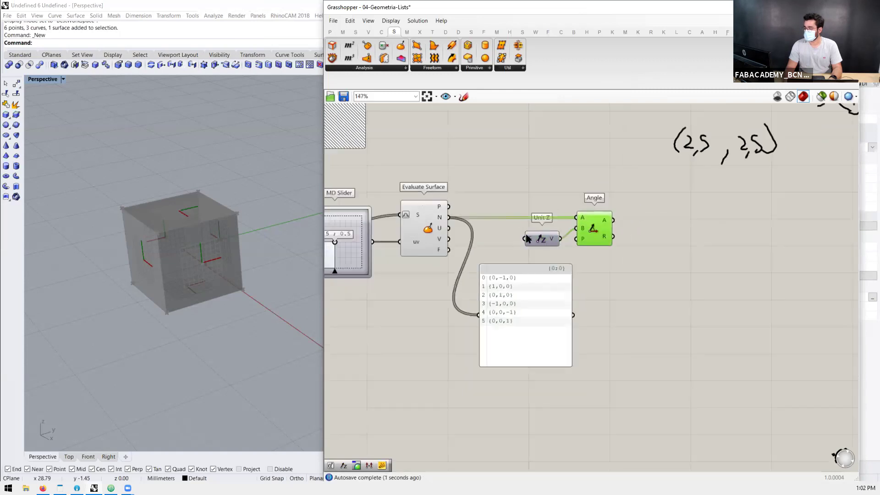
pyautogui.click(527, 238)
pyautogui.scroll(1, 534, 229)
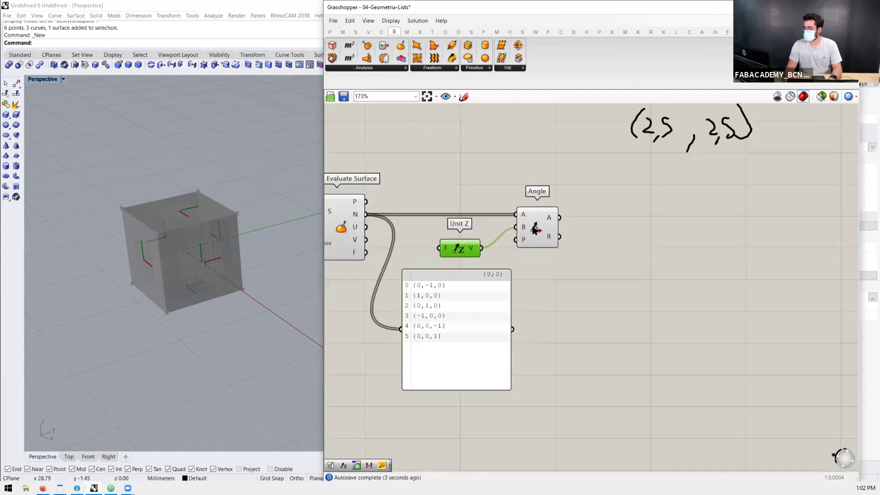
# Step: Add a panel to the Angle component's A output, enlarge it and align it with the output
pyautogui.doubleClick(615, 216)
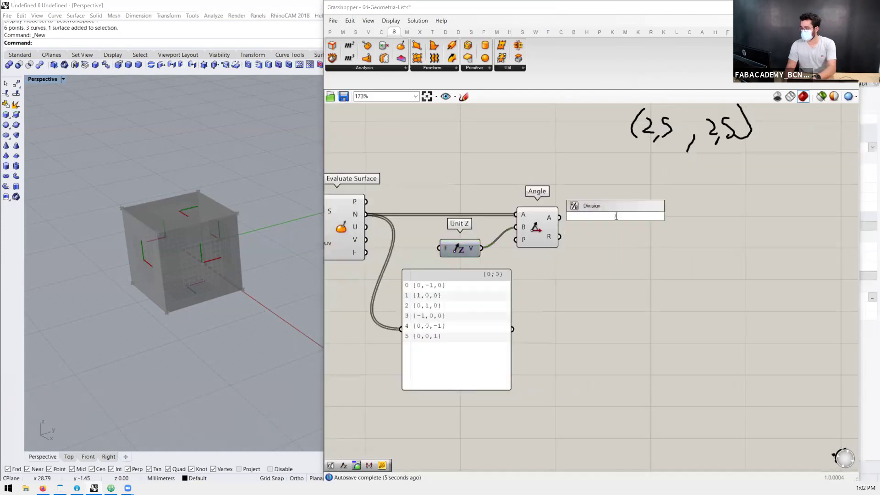
pyautogui.write('"')
pyautogui.press('Return')
pyautogui.moveTo(559, 217); pyautogui.dragTo(615, 223)
pyautogui.moveTo(684, 247); pyautogui.dragTo(717, 313)
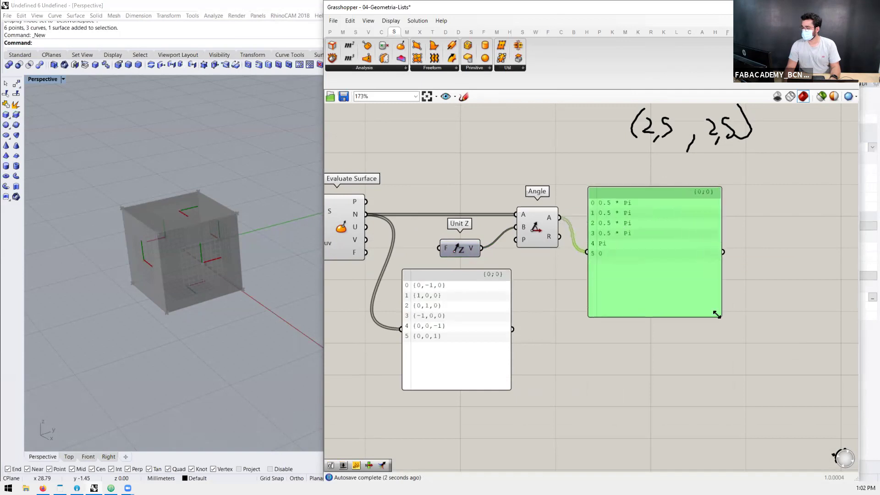
pyautogui.moveTo(667, 236); pyautogui.dragTo(665, 236)
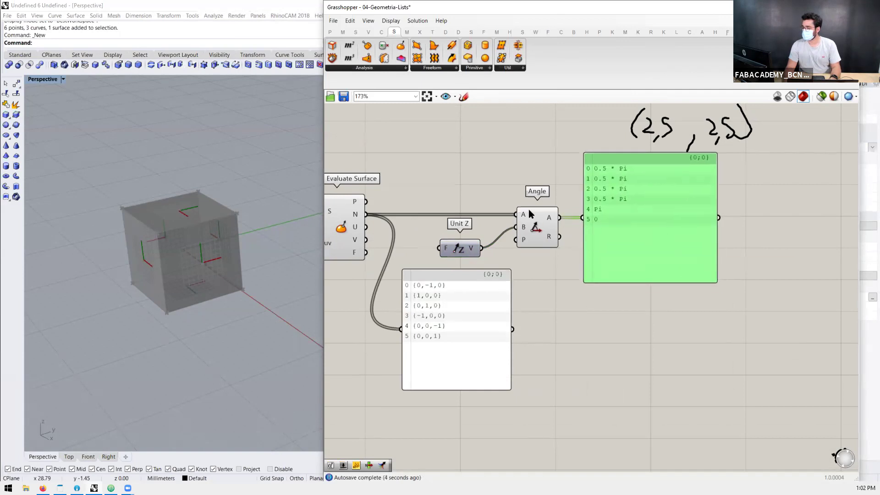
pyautogui.moveTo(524, 219)
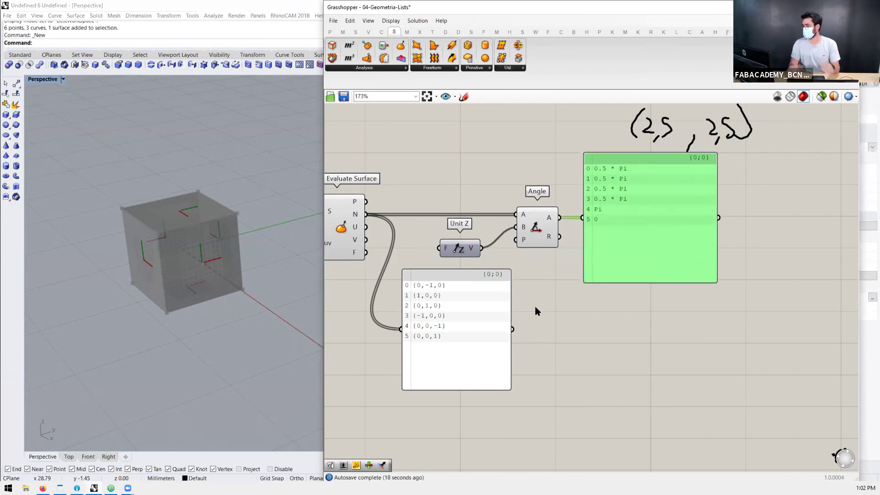
# Step: Move the angle panel lower and add a Degrees component connected to the Angle component's A output
pyautogui.scroll(-1, 804, 288)
pyautogui.scroll(-3, 573, 281)
pyautogui.scroll(3, 692, 239)
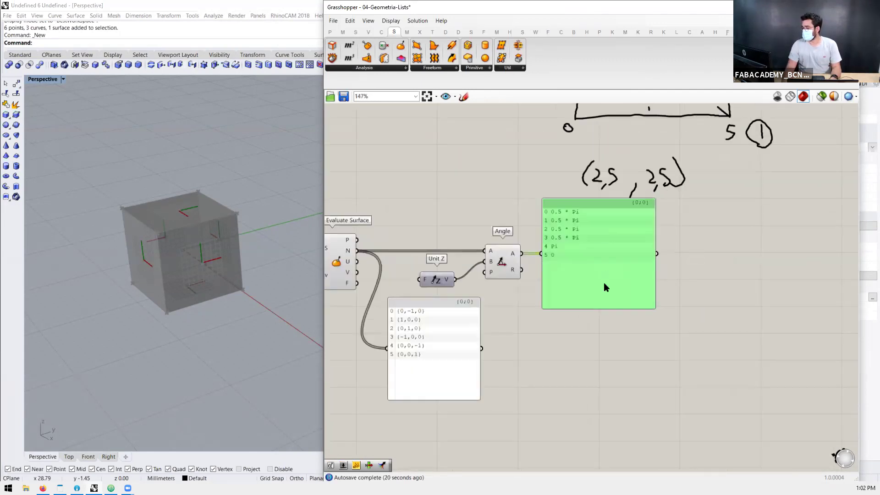
pyautogui.moveTo(604, 284); pyautogui.dragTo(601, 339)
pyautogui.scroll(3, 543, 246)
pyautogui.click(543, 246)
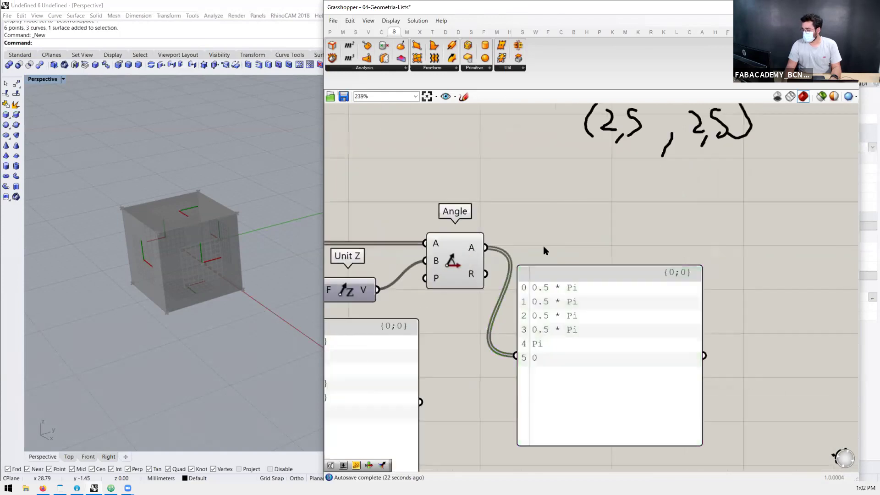
pyautogui.doubleClick(543, 247)
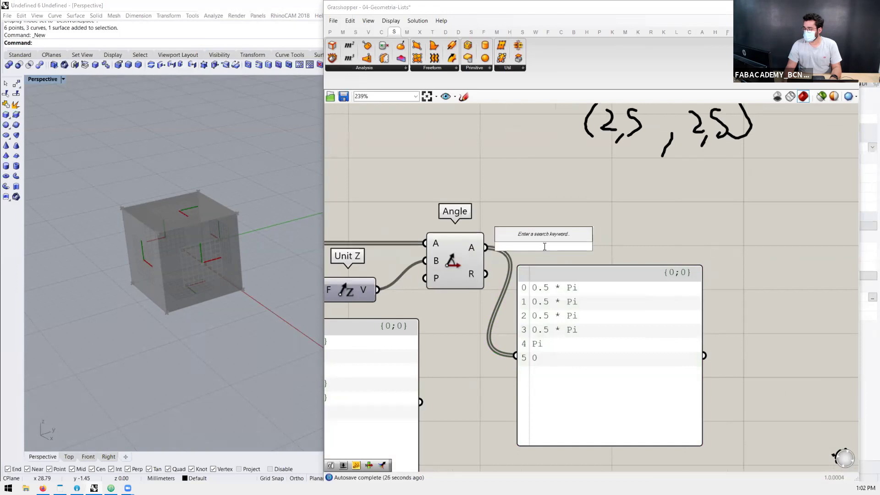
pyautogui.write('deg')
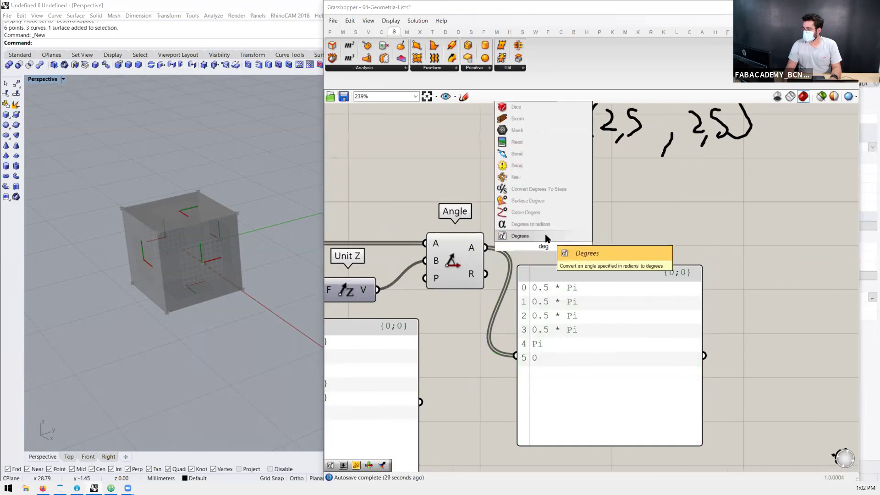
pyautogui.click(545, 236)
pyautogui.moveTo(485, 248); pyautogui.dragTo(548, 248)
# Step: Shrink the radians panel, duplicate it and connect the copy to the D output of Degrees
pyautogui.click(554, 313)
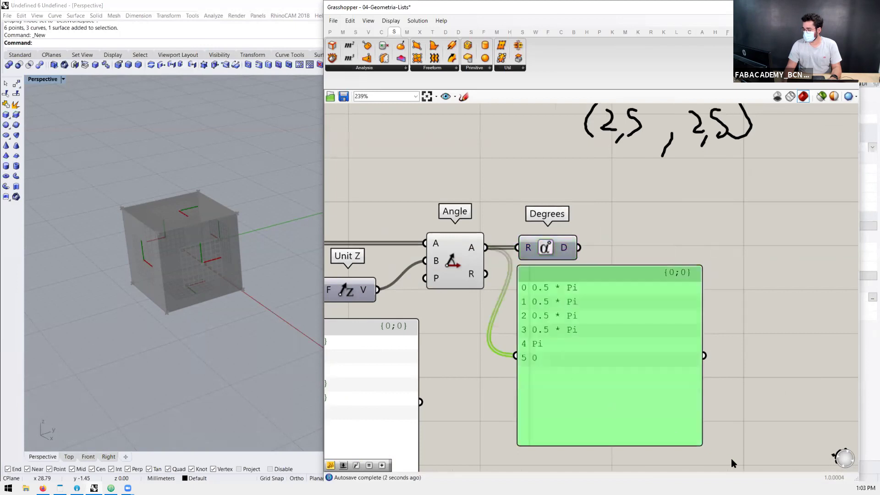
pyautogui.moveTo(698, 445); pyautogui.dragTo(683, 388)
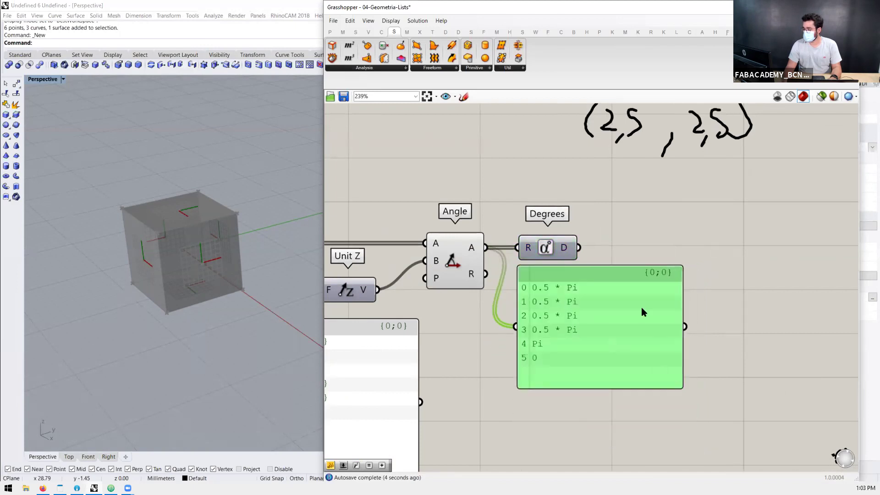
pyautogui.hotkey('ctrl', 'c')
pyautogui.hotkey('ctrl', 'v')
pyautogui.moveTo(586, 251); pyautogui.dragTo(643, 208)
pyautogui.scroll(-3, 521, 234)
pyautogui.scroll(-2, 522, 234)
pyautogui.moveTo(468, 137); pyautogui.dragTo(701, 269)
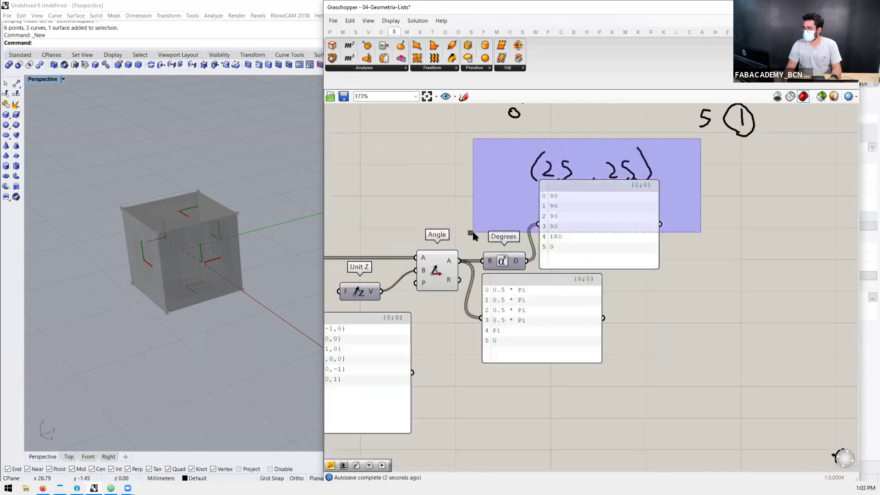
pyautogui.click(739, 277)
# Step: Compare the degree values with the listed normals and the evaluated frames on the box, including its underside
pyautogui.scroll(2, 524, 244)
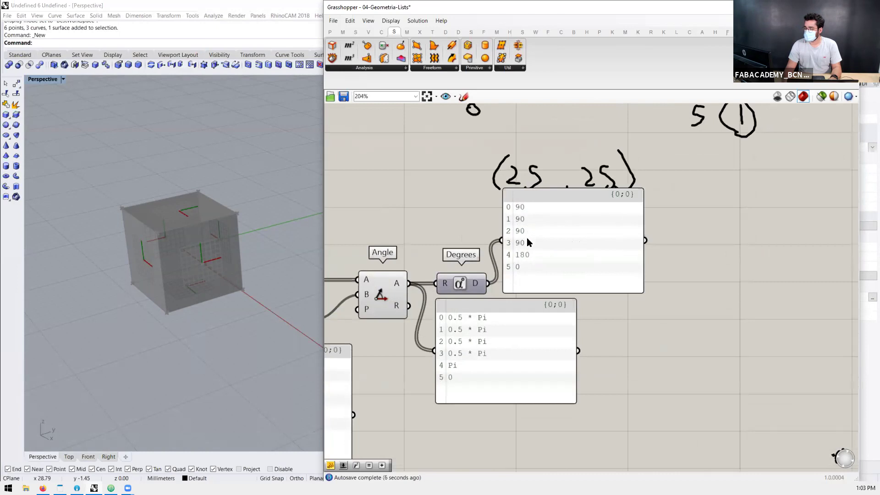
pyautogui.scroll(-2, 622, 264)
pyautogui.scroll(1, 366, 338)
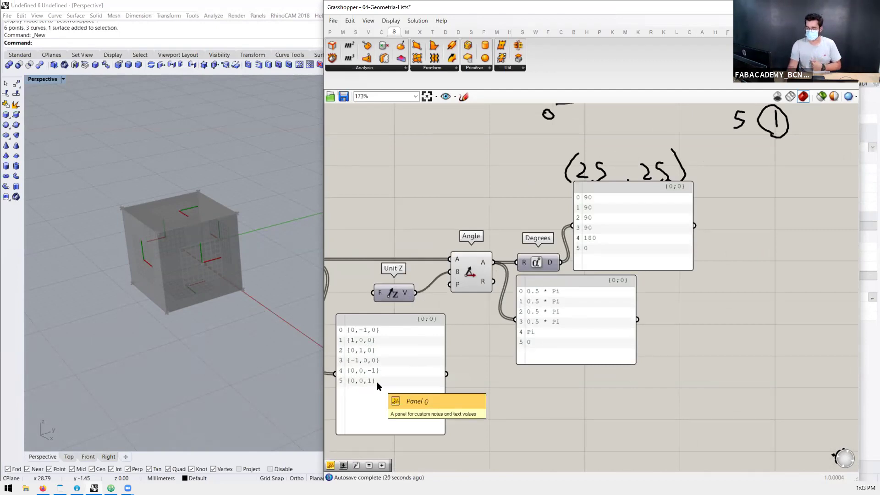
pyautogui.scroll(-3, 612, 298)
pyautogui.scroll(2, 392, 276)
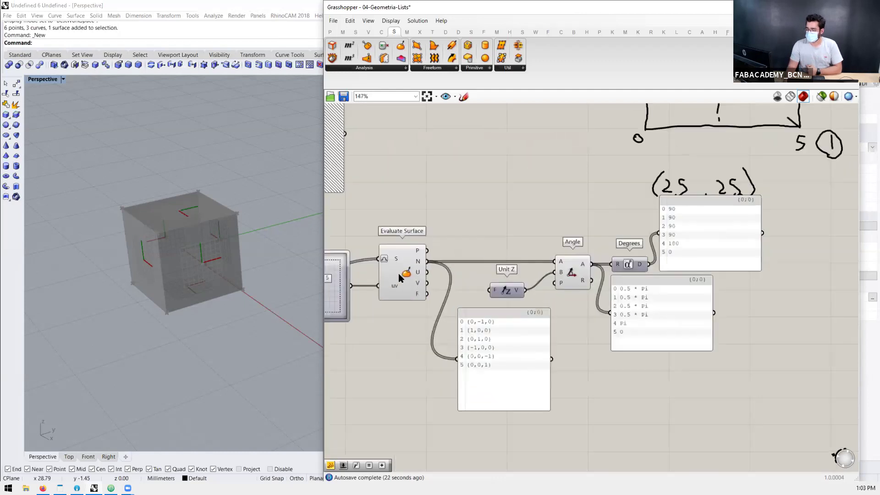
pyautogui.click(399, 276)
pyautogui.moveTo(179, 207); pyautogui.dragTo(187, 223, button='right')
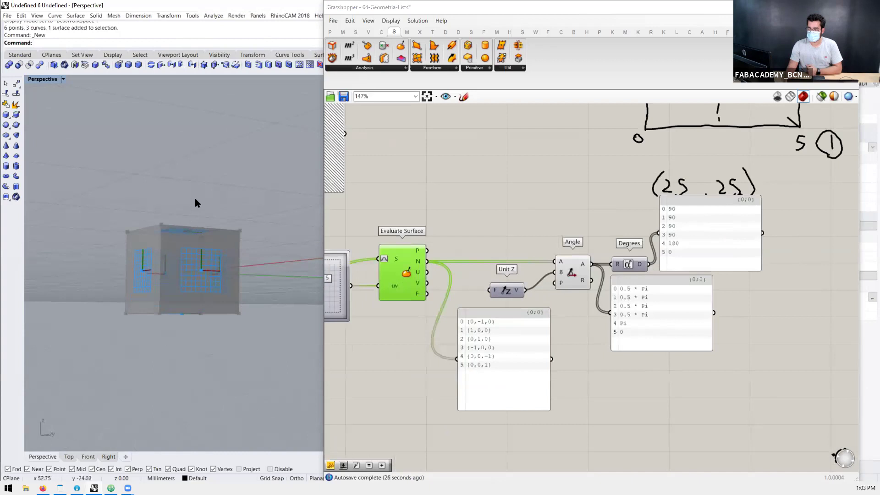
pyautogui.moveTo(196, 233); pyautogui.dragTo(185, 338, button='right')
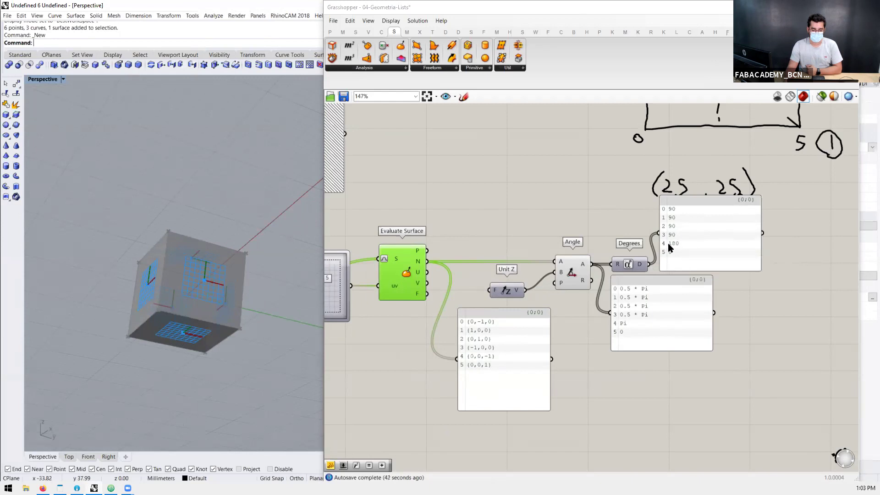
# Step: Rearrange the panels so the degrees panel sits in line with Degrees, with the normals panel and radians panel below the component chain
pyautogui.scroll(-3, 532, 304)
pyautogui.scroll(2, 495, 331)
pyautogui.moveTo(495, 332); pyautogui.dragTo(494, 354)
pyautogui.scroll(-2, 492, 293)
pyautogui.scroll(3, 614, 265)
pyautogui.moveTo(560, 227); pyautogui.dragTo(610, 257)
pyautogui.moveTo(501, 320)
pyautogui.mouseDown()
pyautogui.moveTo(503, 338)
pyautogui.moveTo(493, 326)
pyautogui.mouseUp()
pyautogui.scroll(-2, 600, 315)
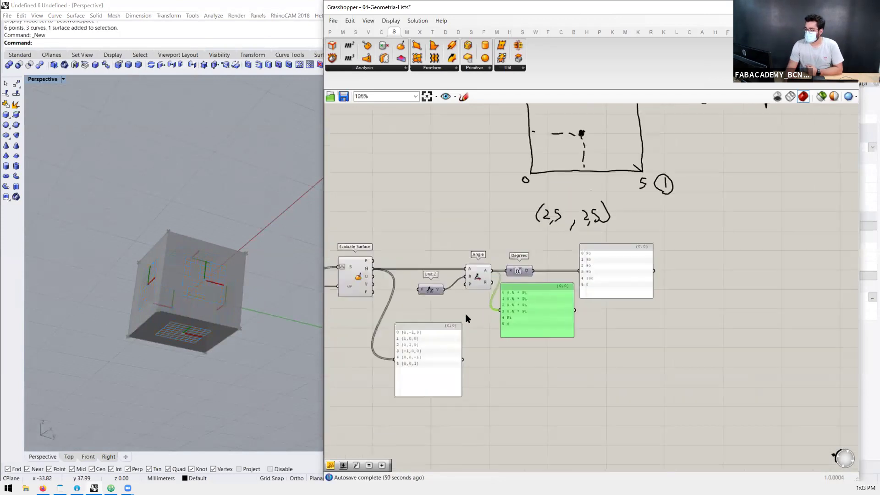
pyautogui.scroll(2, 451, 316)
pyautogui.moveTo(409, 362); pyautogui.dragTo(422, 330)
pyautogui.scroll(-2, 601, 279)
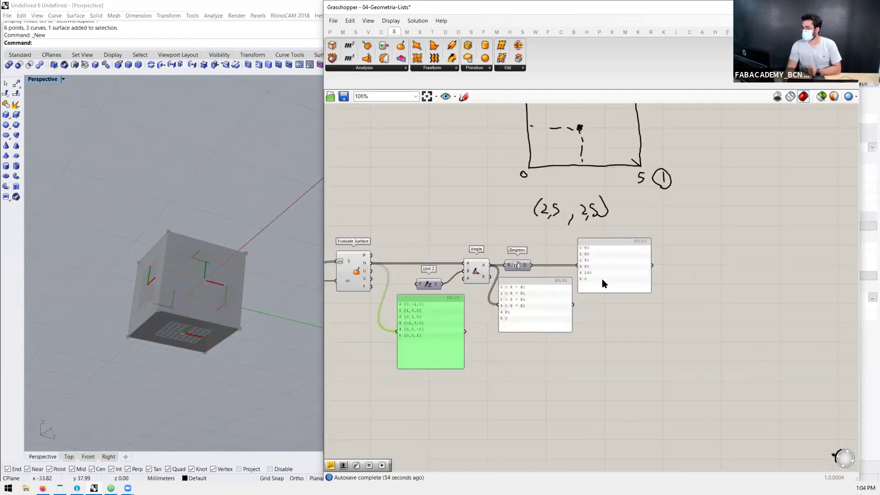
# Step: Narrow the radians panel, place the degrees panel directly beside it and shrink it to a similar height
pyautogui.scroll(3, 601, 278)
pyautogui.moveTo(593, 263); pyautogui.dragTo(578, 262)
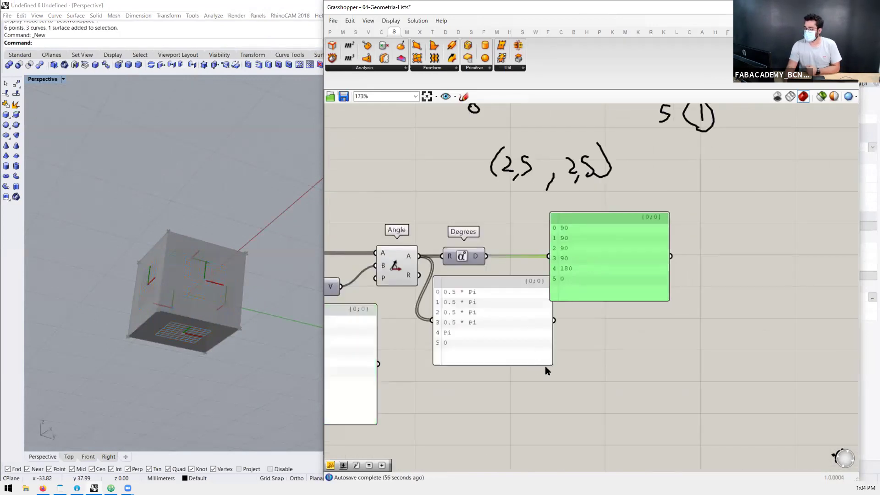
pyautogui.moveTo(550, 362); pyautogui.dragTo(488, 358)
pyautogui.moveTo(587, 286); pyautogui.dragTo(555, 348)
pyautogui.moveTo(625, 365); pyautogui.dragTo(556, 347)
pyautogui.scroll(-3, 505, 315)
pyautogui.scroll(3, 551, 341)
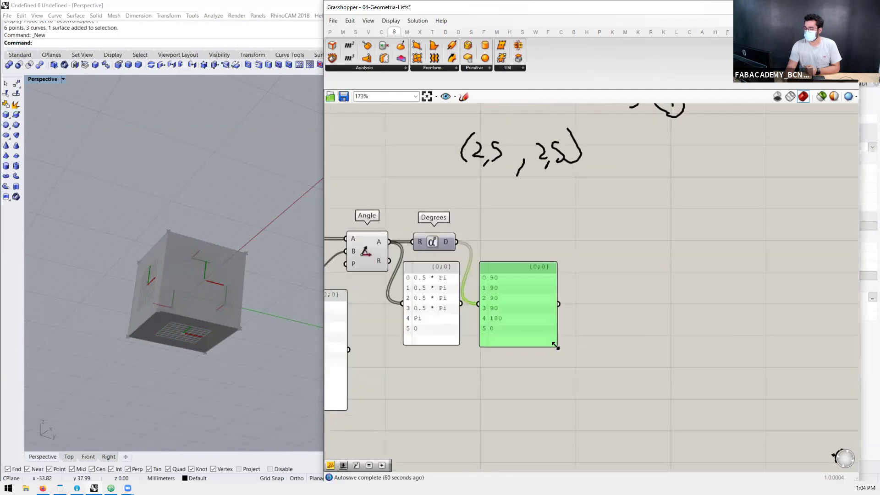
# Step: Add an Equality component in line with Degrees and connect the D output to its A input
pyautogui.doubleClick(632, 283)
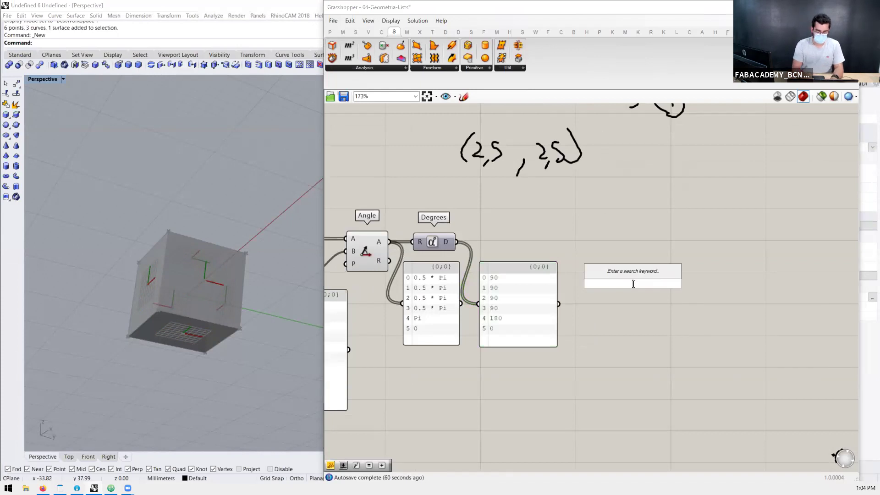
pyautogui.write('=')
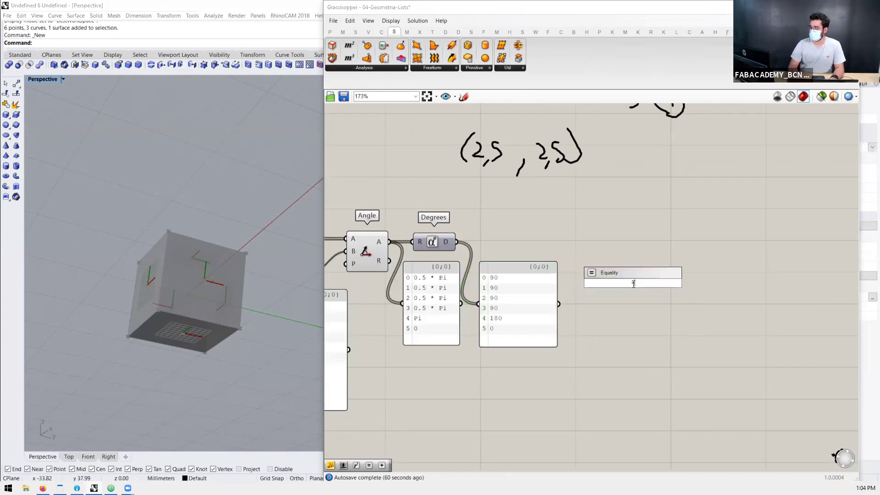
pyautogui.press('Return')
pyautogui.moveTo(632, 284); pyautogui.dragTo(629, 256)
pyautogui.moveTo(457, 242); pyautogui.dragTo(670, 248)
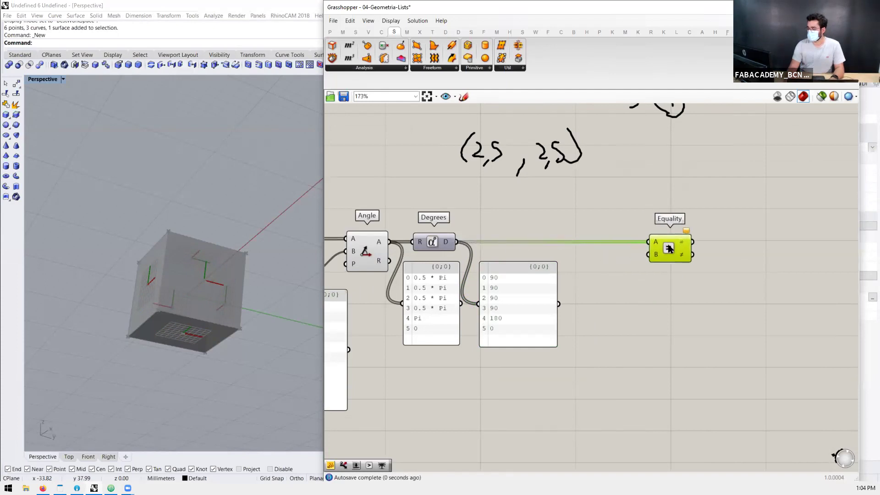
# Step: Add a number slider set to 90 and connect it to the B input of Equality
pyautogui.doubleClick(618, 291)
pyautogui.write('90')
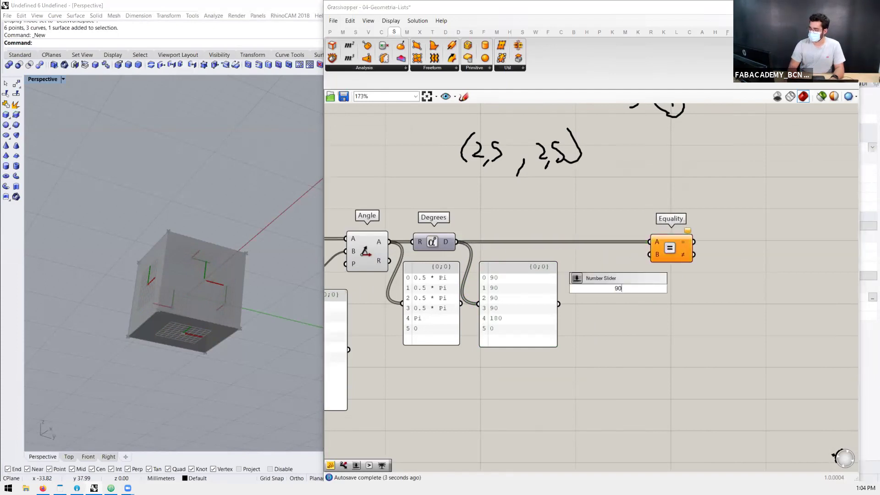
pyautogui.press('Return')
pyautogui.moveTo(669, 288); pyautogui.dragTo(649, 254)
pyautogui.click(669, 250)
pyautogui.scroll(-2, 635, 258)
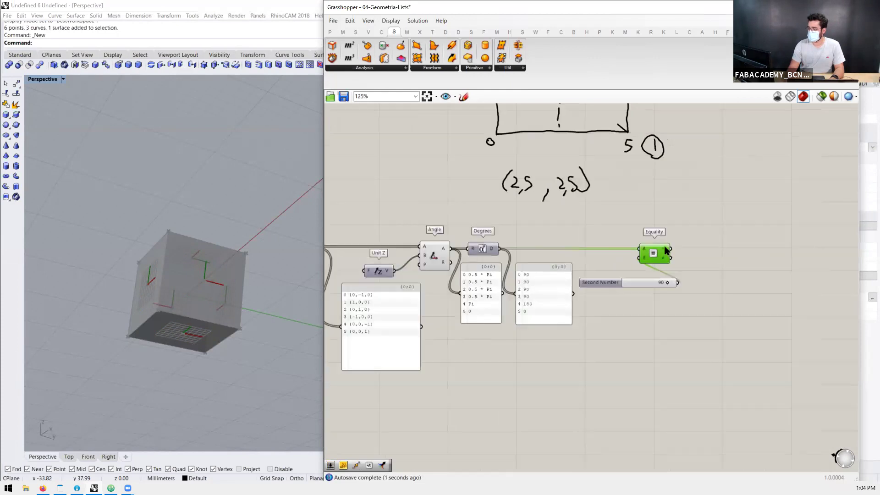
# Step: Examine the Equality results against the degree list and the box's faces, and check the faces list of Deconstruct Brep
pyautogui.moveTo(662, 249)
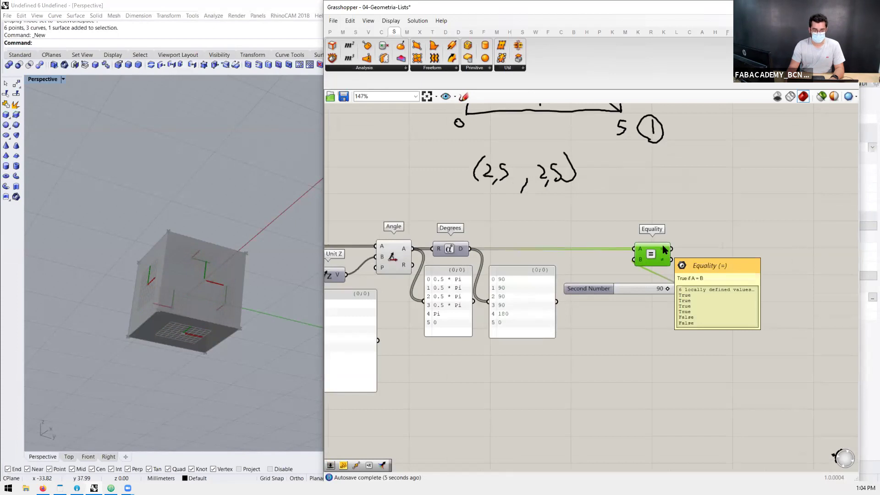
pyautogui.scroll(-4, 708, 258)
pyautogui.scroll(3, 554, 275)
pyautogui.moveTo(172, 290)
pyautogui.mouseDown(button='right')
pyautogui.moveTo(177, 306)
pyautogui.moveTo(169, 298)
pyautogui.mouseUp(button='right')
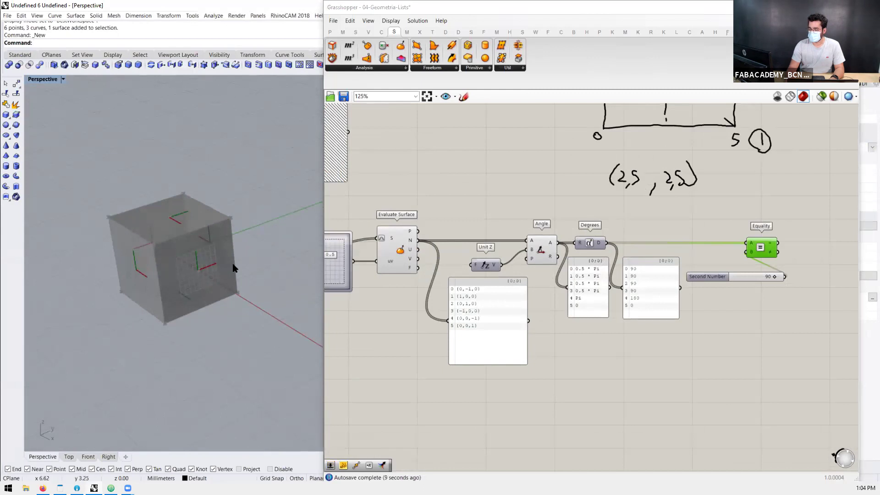
pyautogui.scroll(1, 753, 281)
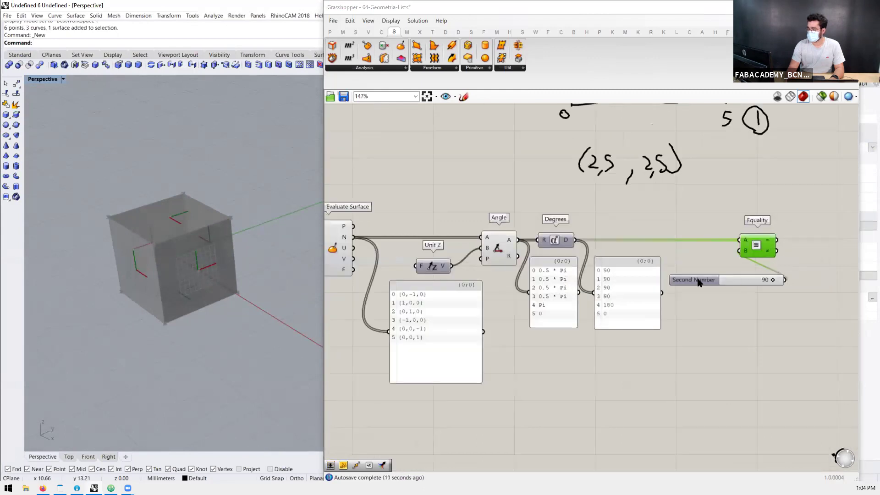
pyautogui.scroll(-1, 651, 266)
pyautogui.scroll(-3, 661, 227)
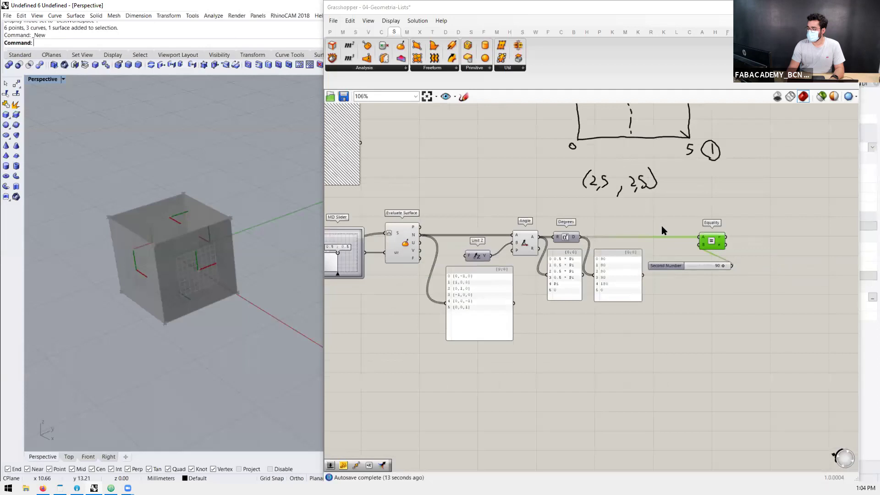
pyautogui.scroll(3, 708, 233)
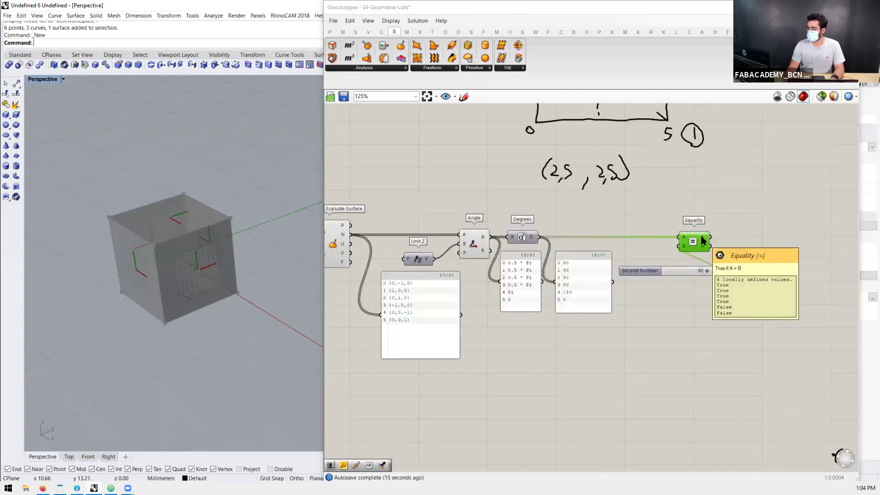
pyautogui.scroll(3, 753, 233)
pyautogui.scroll(-4, 756, 239)
pyautogui.scroll(-2, 757, 240)
pyautogui.scroll(4, 743, 231)
pyautogui.scroll(-4, 766, 229)
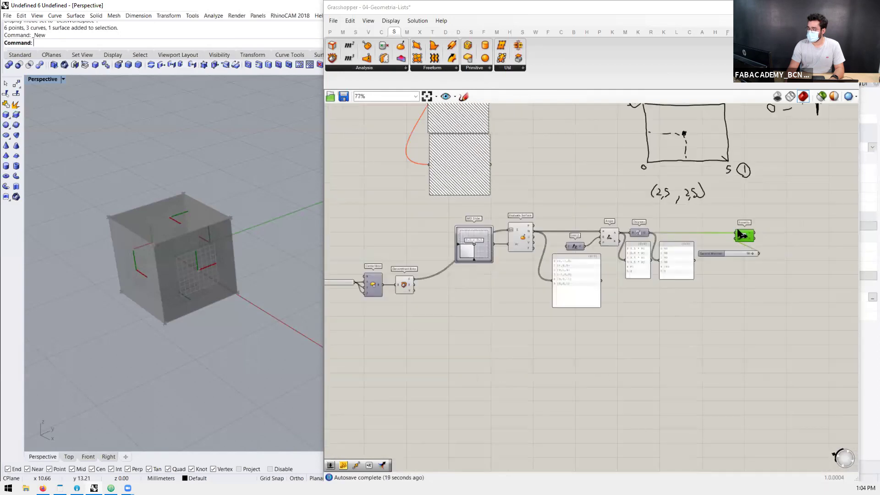
pyautogui.scroll(6, 478, 270)
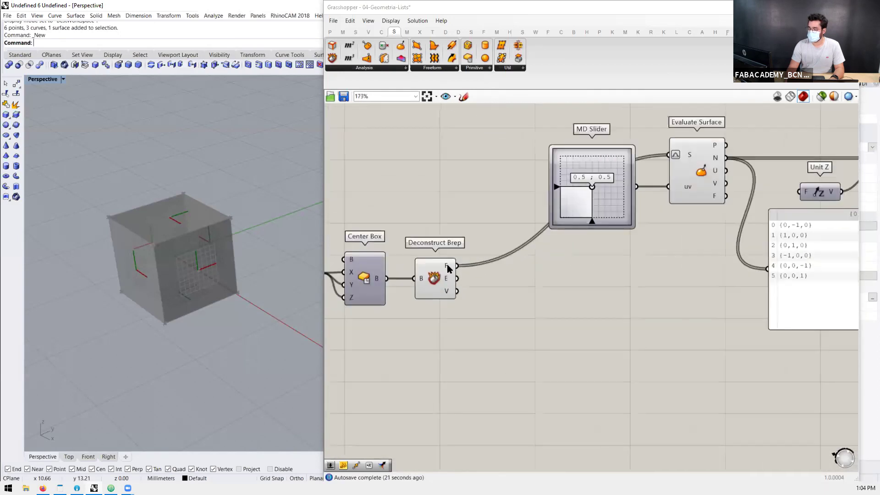
pyautogui.moveTo(447, 267)
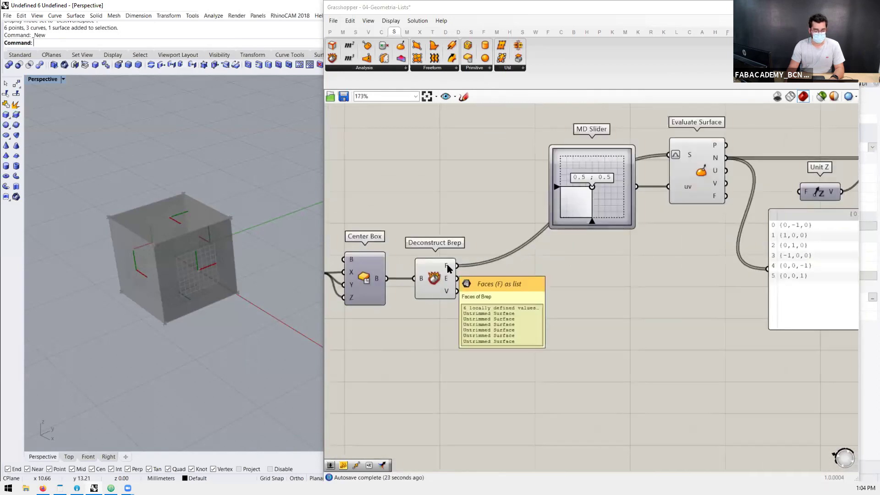
# Step: Add a Dispatch component and connect the F output of Deconstruct Brep to its L input
pyautogui.doubleClick(554, 279)
pyautogui.write('dis')
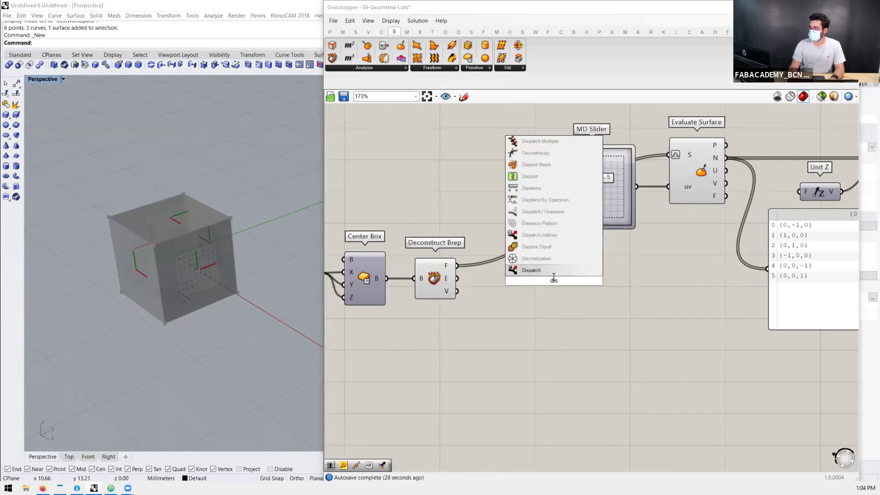
pyautogui.press('Return')
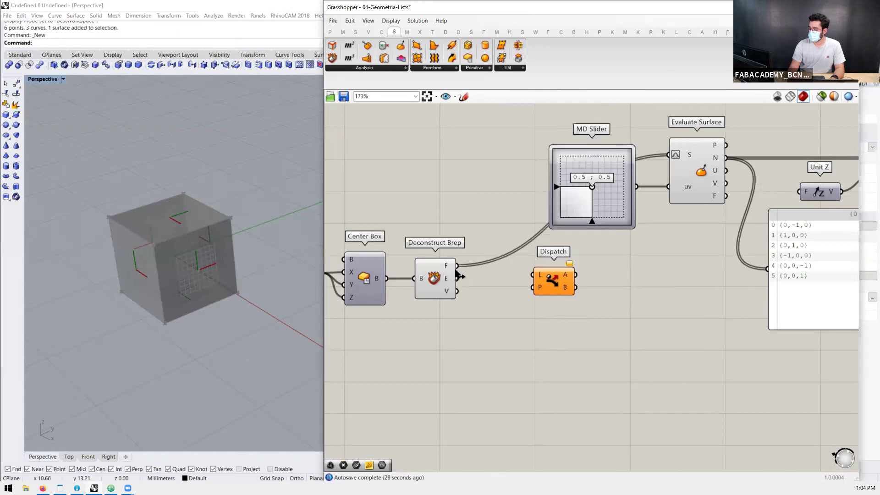
pyautogui.moveTo(462, 273); pyautogui.dragTo(569, 274)
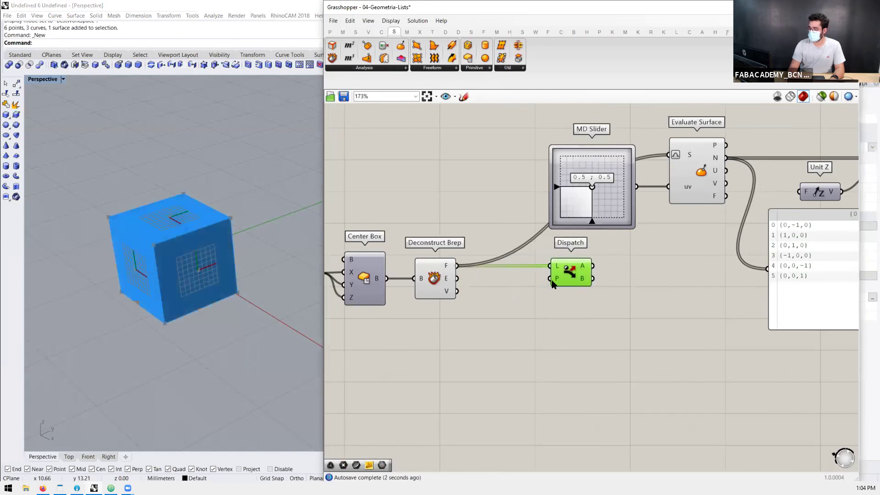
# Step: Move Dispatch beyond Equality and shift the components from MD Slider to Equality below the faces wire
pyautogui.scroll(-5, 514, 289)
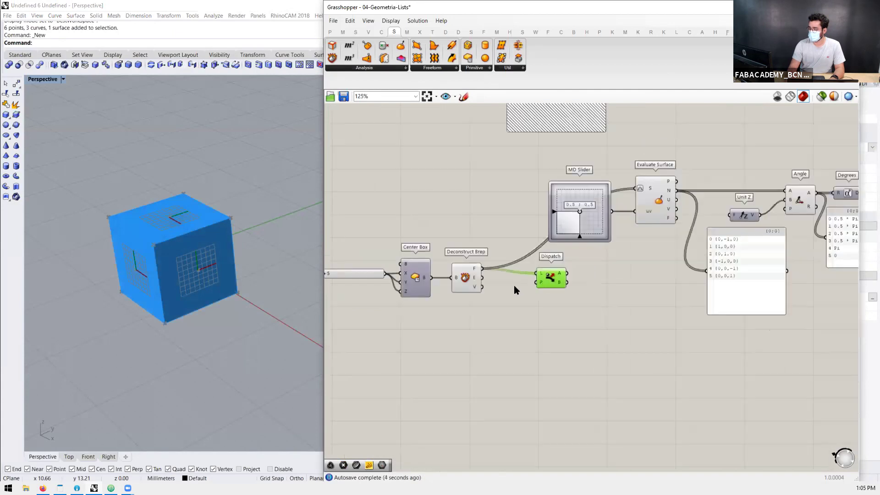
pyautogui.moveTo(552, 291); pyautogui.dragTo(832, 278)
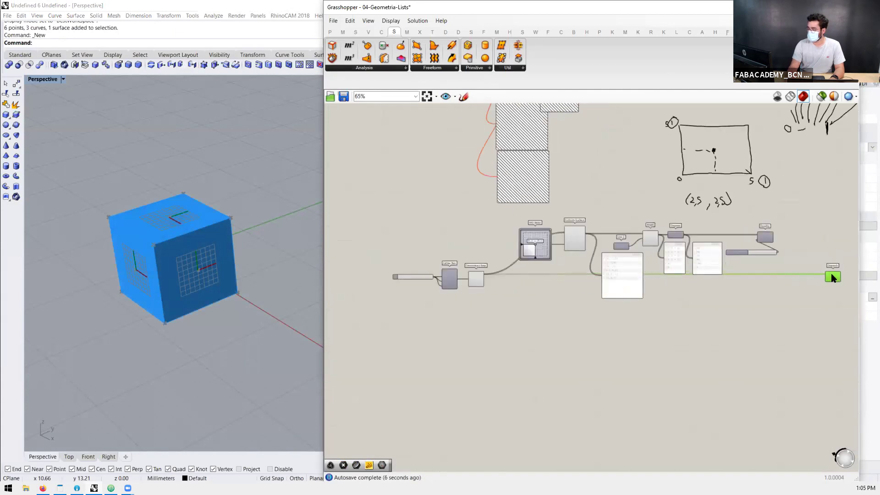
pyautogui.moveTo(788, 223); pyautogui.dragTo(528, 316)
pyautogui.scroll(-2, 484, 278)
pyautogui.scroll(5, 694, 280)
pyautogui.scroll(-2, 706, 292)
pyautogui.click(692, 292)
pyautogui.scroll(2, 342, 285)
pyautogui.scroll(-2, 351, 284)
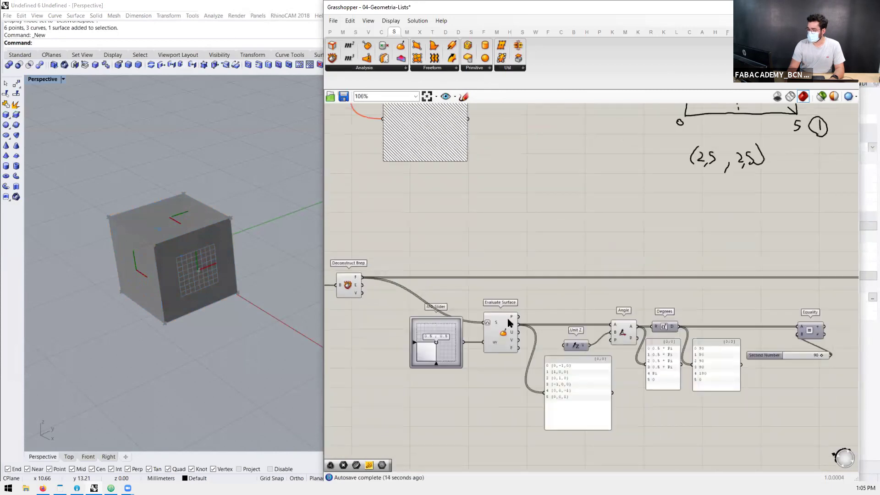
# Step: Review the chain from the Evaluate Surface normals through Angle to Degrees, comparing it with the frames on the box
pyautogui.scroll(4, 513, 326)
pyautogui.moveTo(509, 325)
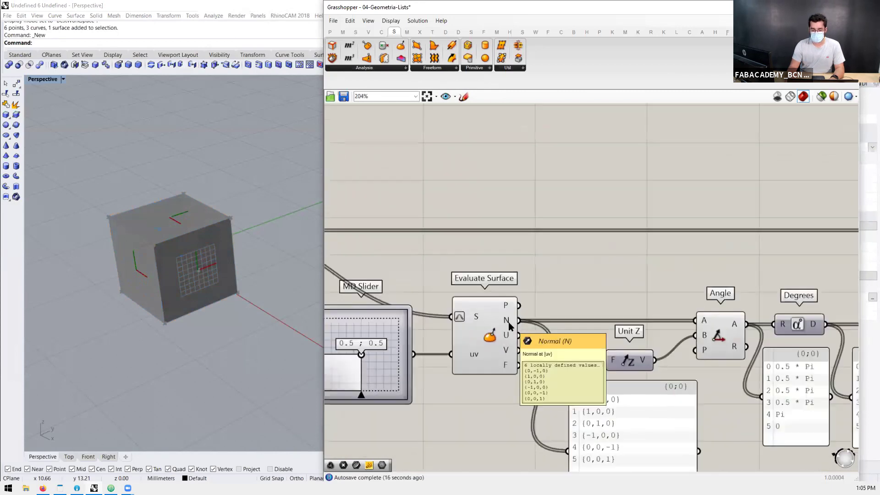
pyautogui.scroll(-3, 458, 316)
pyautogui.scroll(3, 584, 331)
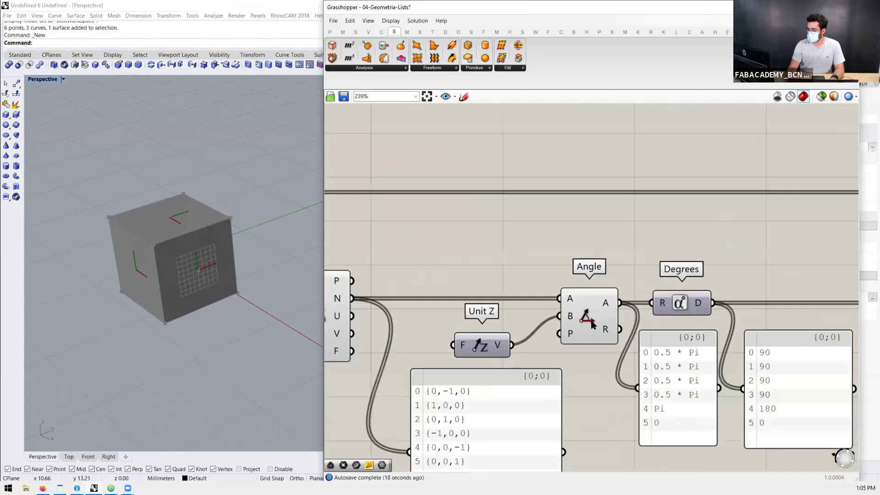
pyautogui.click(587, 325)
pyautogui.scroll(-3, 493, 268)
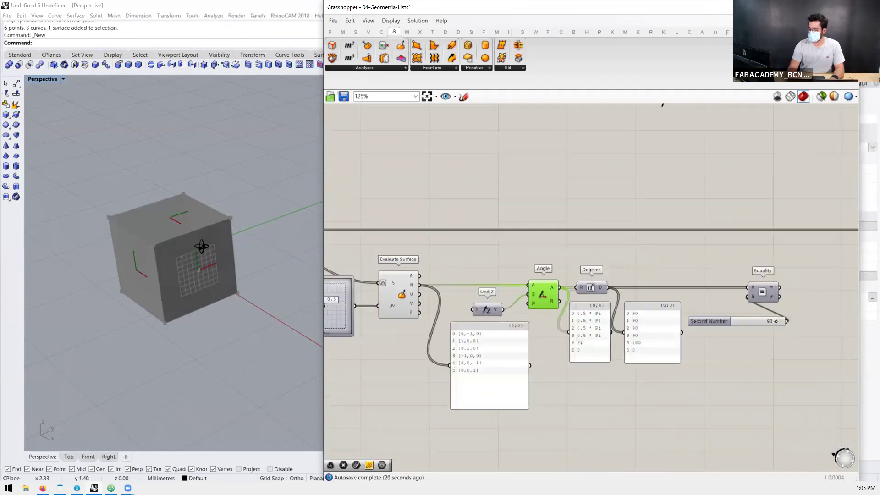
pyautogui.moveTo(206, 246); pyautogui.dragTo(166, 183, button='right')
pyautogui.scroll(-3, 584, 285)
pyautogui.scroll(4, 583, 283)
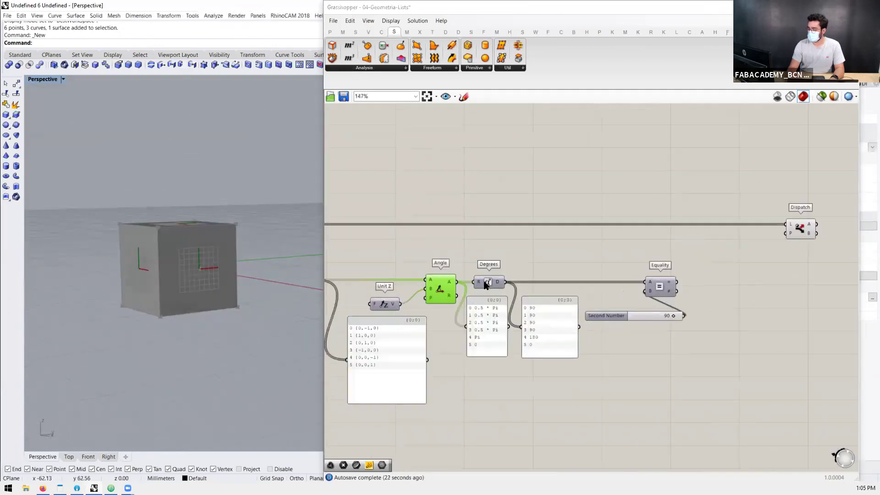
pyautogui.click(488, 284)
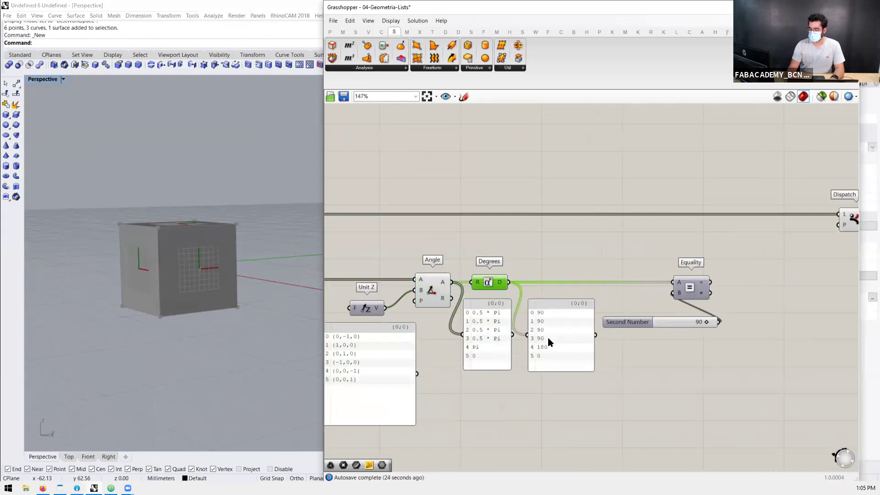
pyautogui.scroll(1, 686, 287)
# Step: Space Equality away from the 90 slider, connect its = output to Dispatch's P input and inspect the dispatched lists
pyautogui.moveTo(686, 287); pyautogui.dragTo(744, 287)
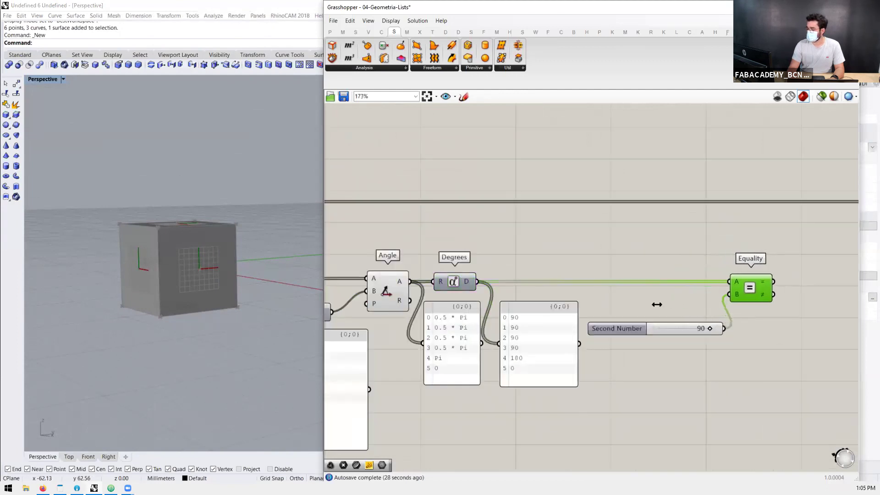
pyautogui.scroll(-2, 702, 252)
pyautogui.scroll(1, 702, 252)
pyautogui.moveTo(625, 304); pyautogui.dragTo(670, 242)
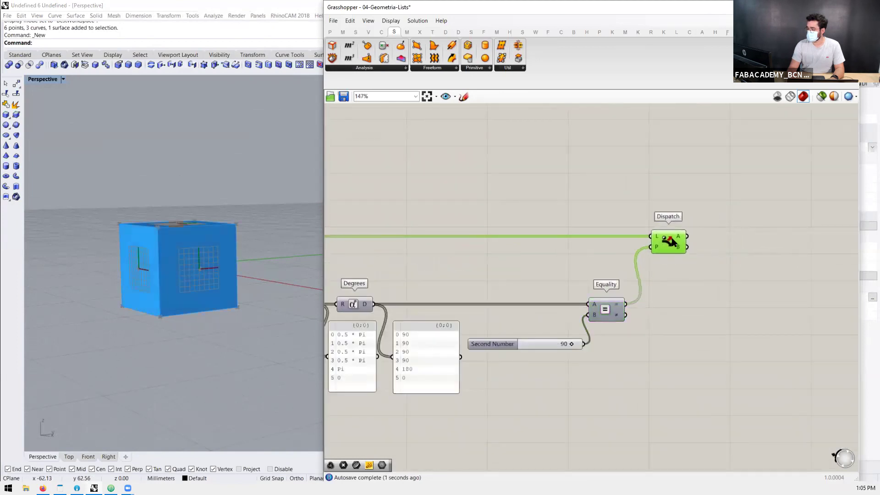
pyautogui.moveTo(677, 240)
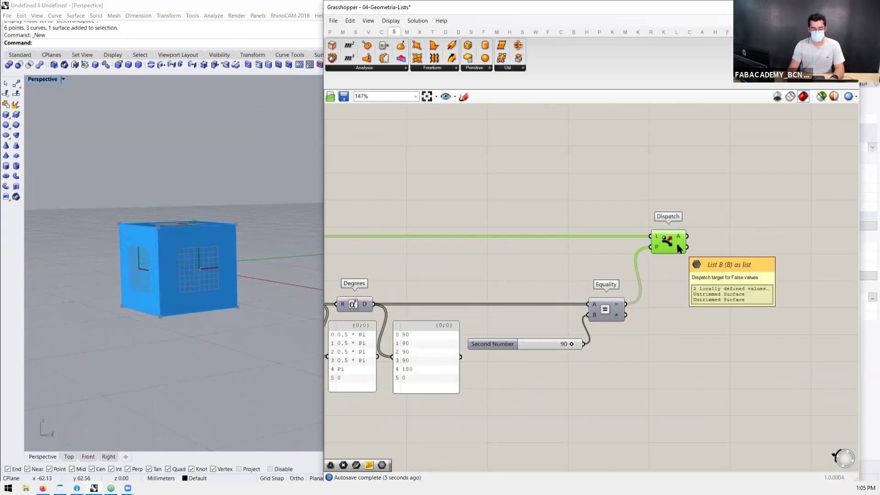
pyautogui.doubleClick(757, 219)
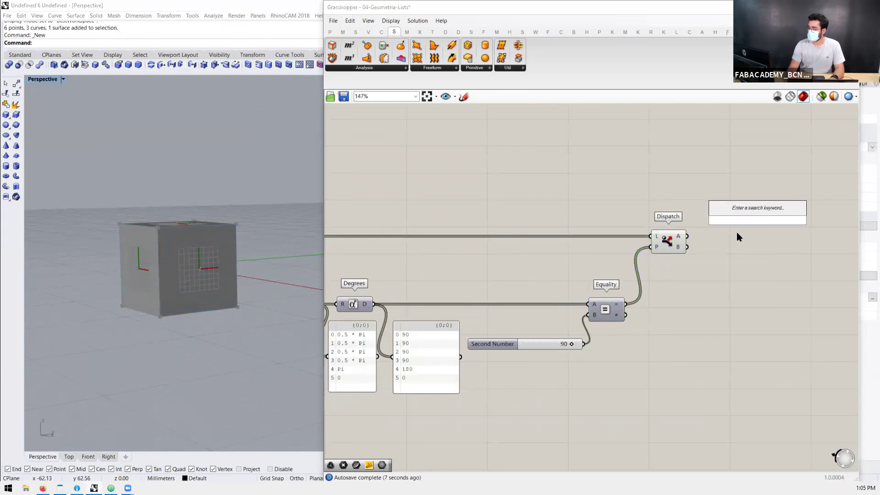
pyautogui.write('ge')
pyautogui.click(736, 226)
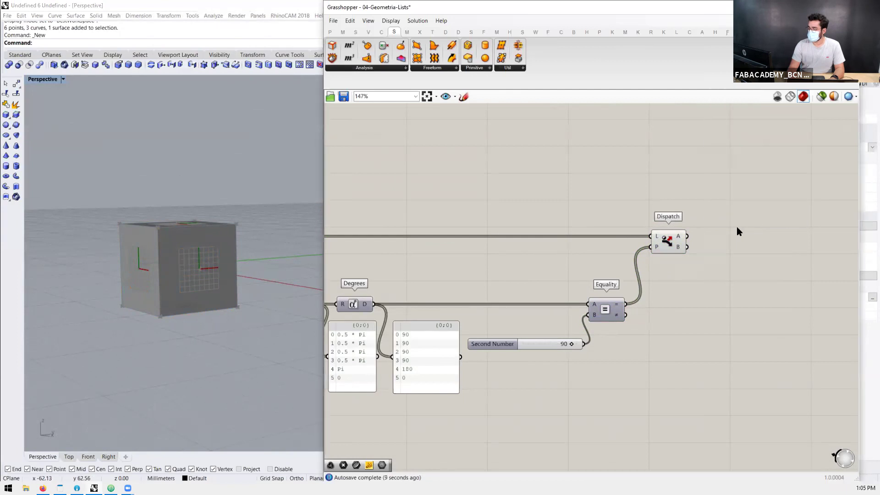
# Step: Add a Geometry parameter beside Dispatch and connect it to the A output
pyautogui.doubleClick(735, 227)
pyautogui.write('geo')
pyautogui.press('Return')
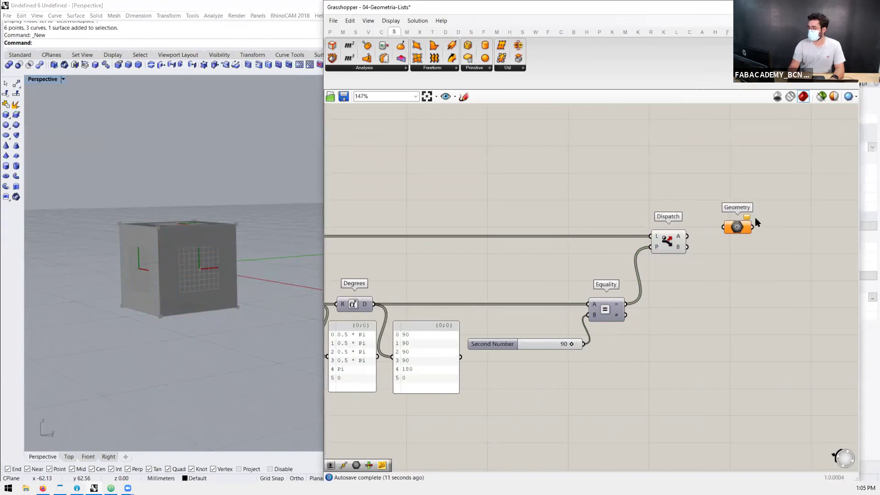
pyautogui.moveTo(687, 236); pyautogui.dragTo(381, 325)
# Step: Turn off the preview of all the box-filtering components except the Geometry parameter
pyautogui.scroll(-3, 787, 228)
pyautogui.scroll(-2, 749, 207)
pyautogui.middleClick(415, 298)
pyautogui.click(442, 270)
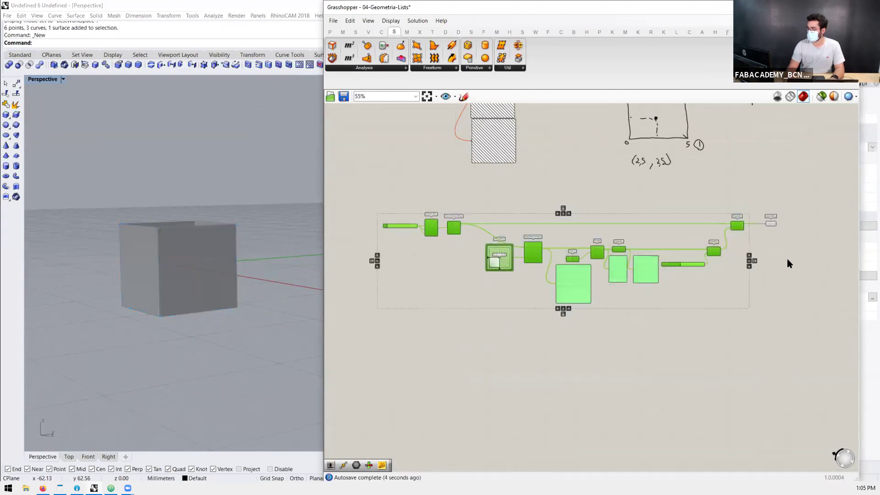
# Step: Inspect the dispatched box faces in the Rhino viewport alongside the Equality and Dispatch components
pyautogui.click(787, 258)
pyautogui.scroll(7, 745, 215)
pyautogui.moveTo(262, 243); pyautogui.dragTo(183, 249, button='right')
pyautogui.scroll(5, 182, 267)
pyautogui.scroll(-5, 193, 247)
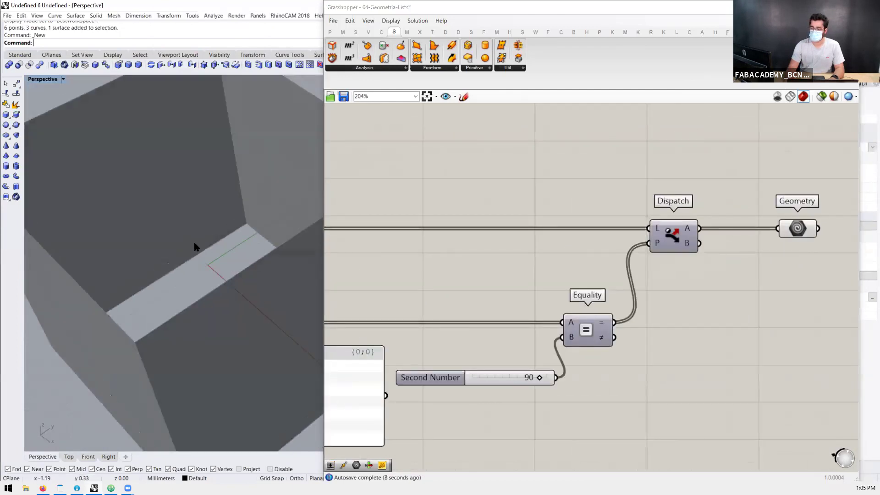
pyautogui.scroll(1, 724, 204)
pyautogui.scroll(-3, 724, 204)
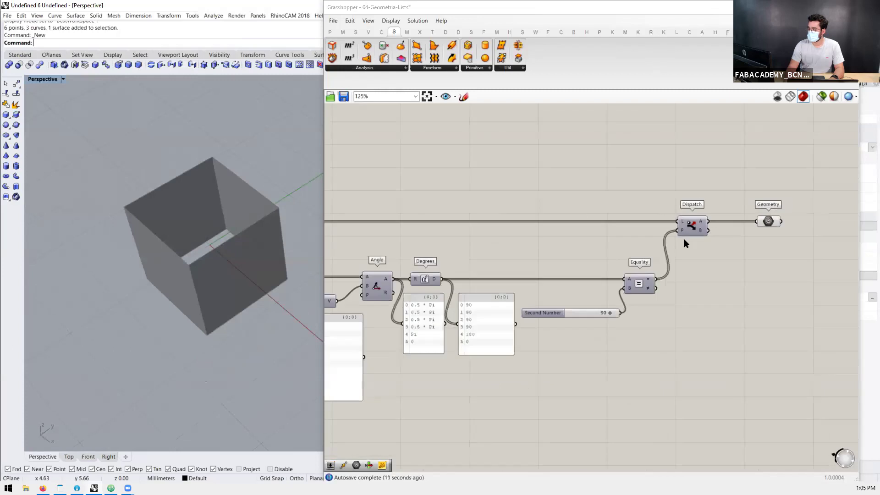
pyautogui.moveTo(702, 222)
pyautogui.scroll(-7, 702, 223)
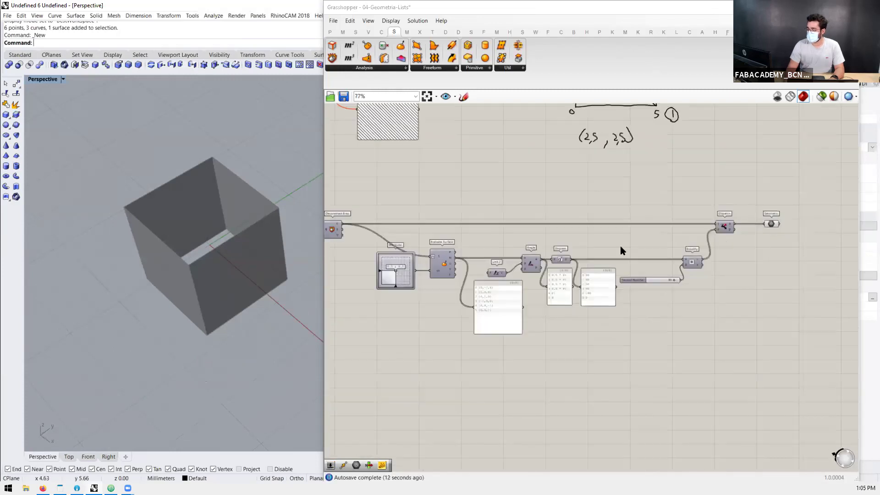
# Step: Add a Panel beside Deconstruct Brep and connect it to the F output to list the box faces
pyautogui.scroll(5, 400, 203)
pyautogui.doubleClick(401, 202)
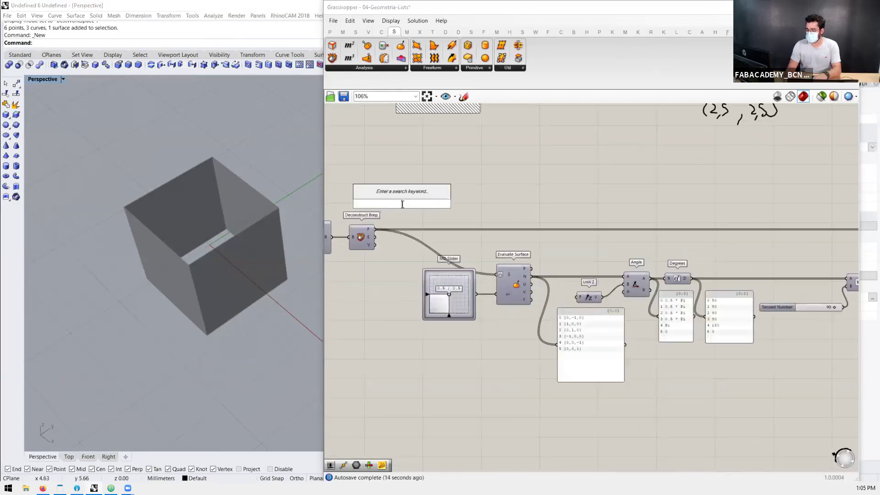
pyautogui.write('//6')
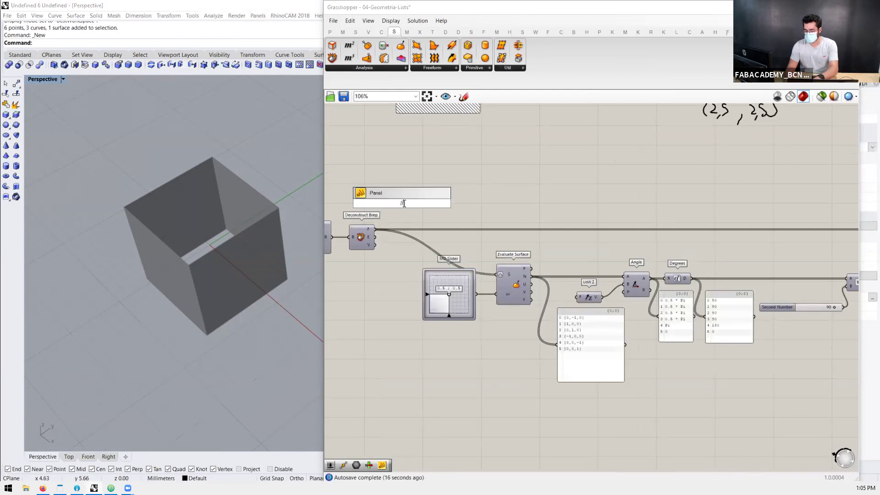
pyautogui.press('Return')
pyautogui.moveTo(375, 229); pyautogui.dragTo(461, 228)
# Step: Widen the Grasshopper window over the Rhino viewport and reframe the box in the remaining view
pyautogui.moveTo(322, 197); pyautogui.dragTo(251, 198)
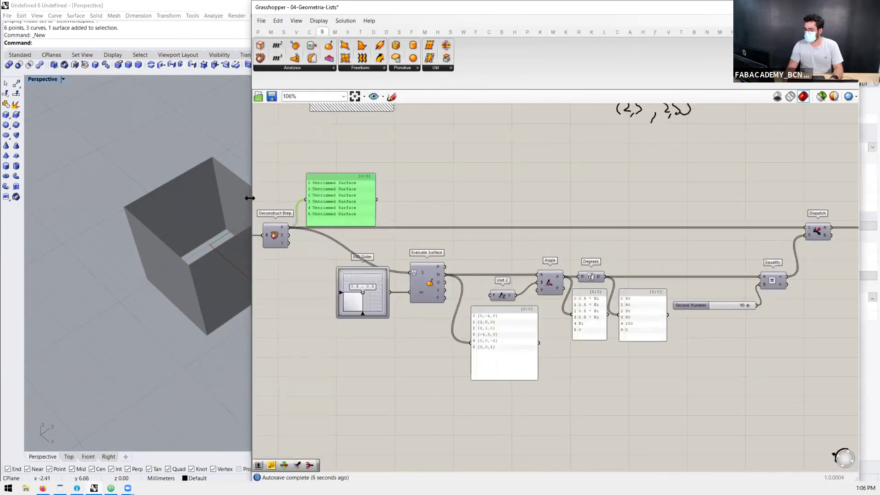
pyautogui.moveTo(252, 205); pyautogui.dragTo(177, 205)
pyautogui.scroll(-2, 543, 208)
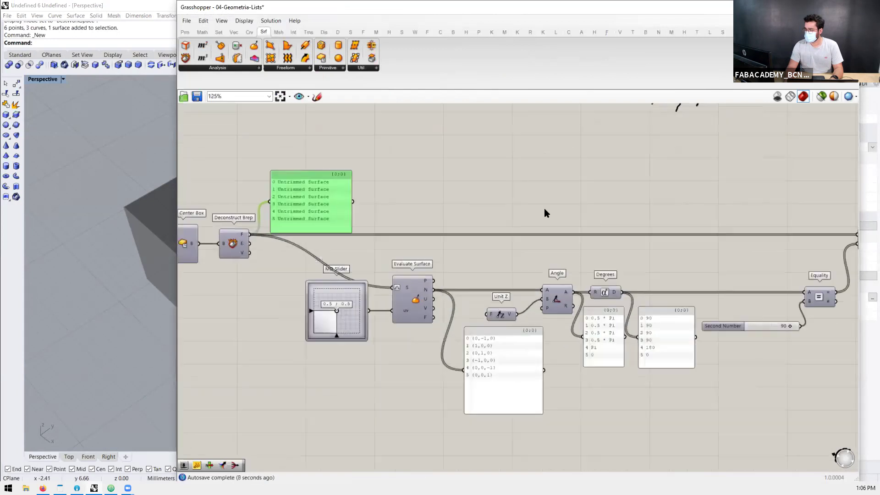
pyautogui.scroll(1, 609, 208)
pyautogui.scroll(-6, 143, 239)
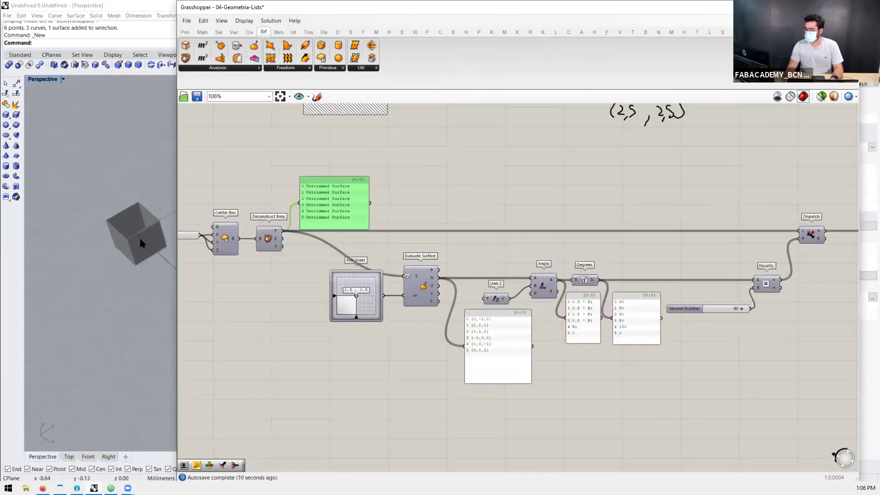
pyautogui.scroll(8, 141, 240)
pyautogui.moveTo(122, 230); pyautogui.dragTo(134, 214, button='right')
pyautogui.scroll(1, 323, 220)
pyautogui.click(510, 154)
pyautogui.scroll(-1, 410, 197)
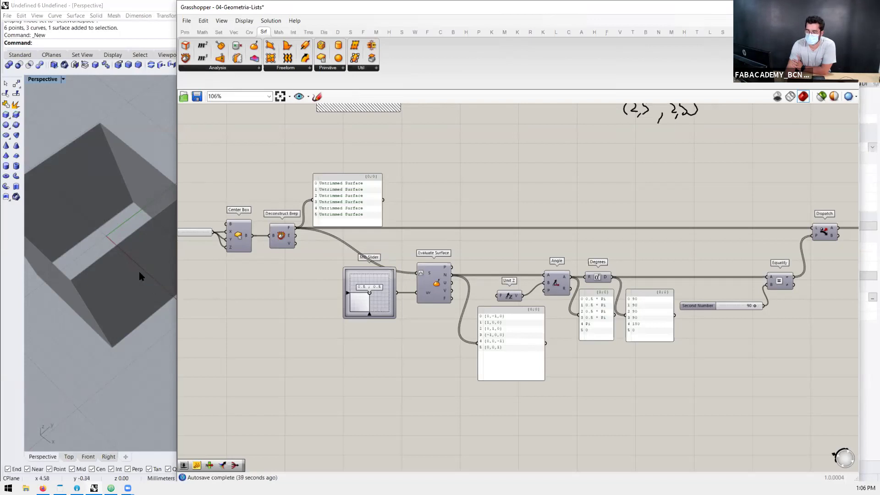
# Step: Sketch a tilted four-sided surface above the definition, with an arrow rising from its centre point labelled N
pyautogui.click(317, 96)
pyautogui.moveTo(467, 126)
pyautogui.mouseDown()
pyautogui.moveTo(509, 149)
pyautogui.moveTo(455, 178)
pyautogui.moveTo(417, 163)
pyautogui.moveTo(467, 127)
pyautogui.moveTo(451, 103)
pyautogui.moveTo(459, 106)
pyautogui.mouseUp()
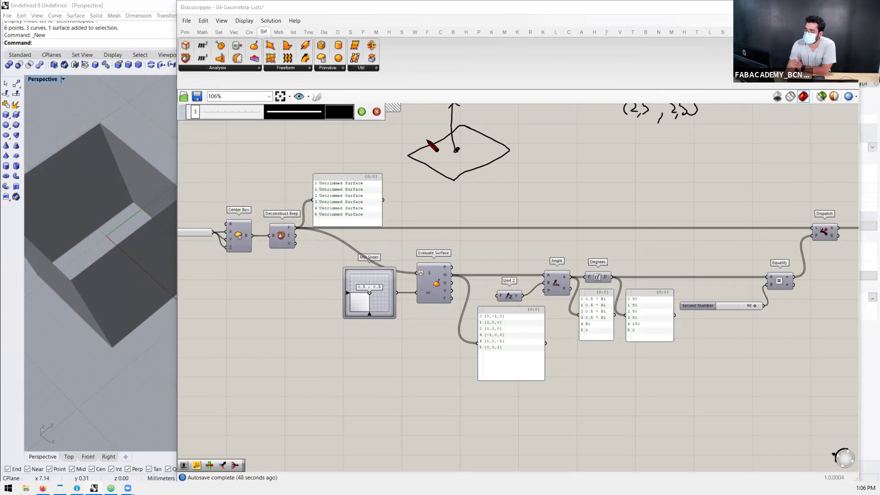
pyautogui.scroll(-2, 431, 173)
pyautogui.scroll(2, 457, 141)
pyautogui.moveTo(449, 130); pyautogui.dragTo(458, 121)
pyautogui.scroll(-2, 507, 251)
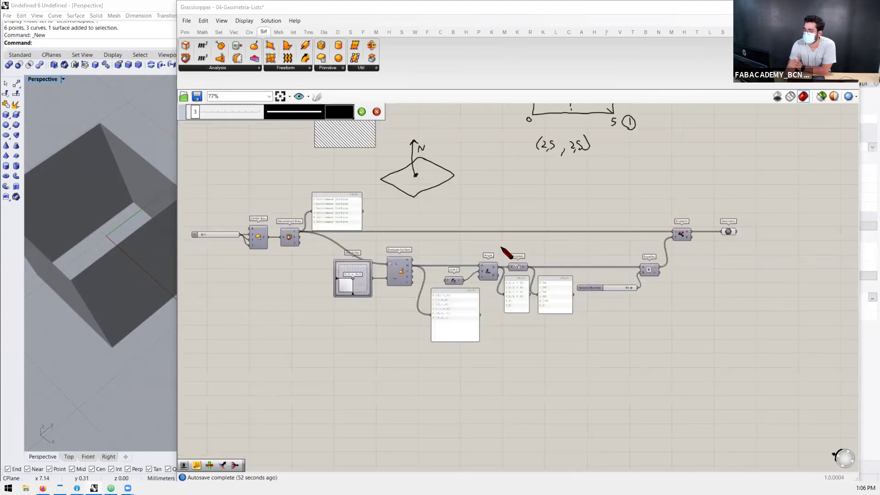
pyautogui.scroll(2, 426, 261)
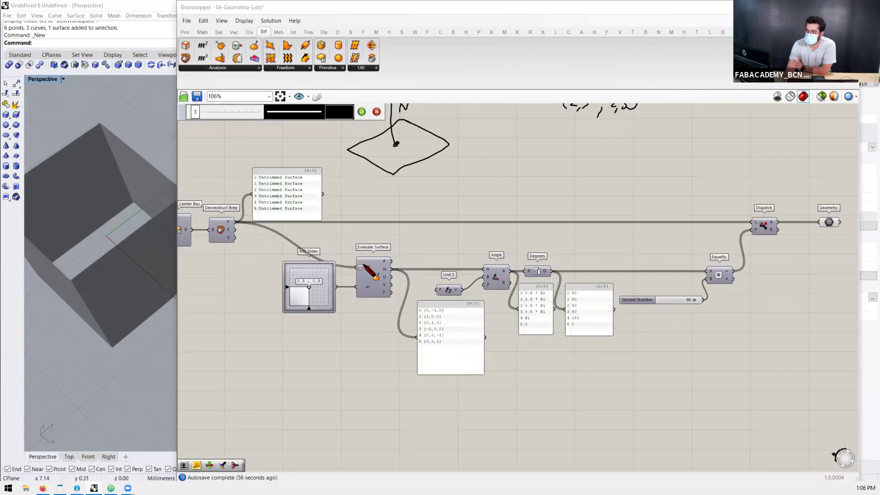
# Step: Label the sketched surface's near corner 0 and both side corners 1, add dashed lines to the centre point, and finish the sketch
pyautogui.moveTo(396, 183); pyautogui.dragTo(397, 186)
pyautogui.moveTo(456, 149); pyautogui.dragTo(456, 154)
pyautogui.moveTo(343, 155); pyautogui.dragTo(375, 160)
pyautogui.moveTo(380, 157); pyautogui.dragTo(386, 155)
pyautogui.moveTo(387, 154); pyautogui.dragTo(395, 147)
pyautogui.moveTo(397, 146); pyautogui.dragTo(409, 153)
pyautogui.moveTo(411, 155); pyautogui.dragTo(416, 158)
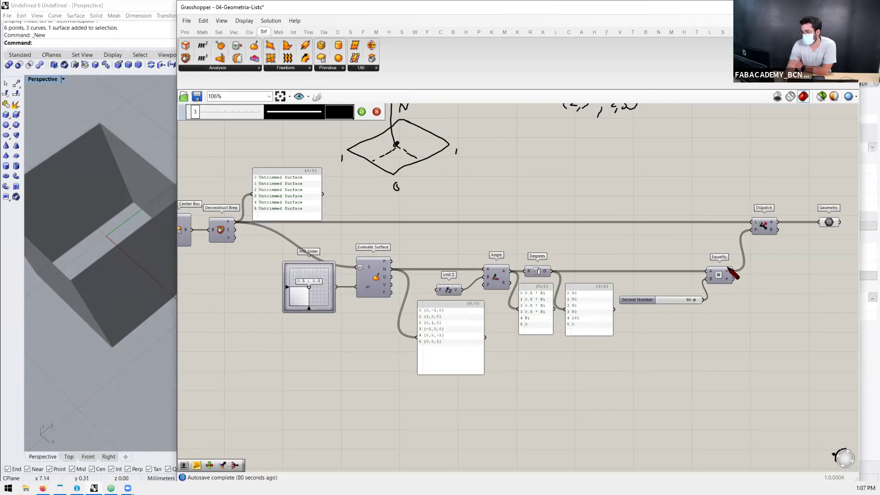
pyautogui.click(362, 112)
# Step: Highlight the Geometry parameter's faces on the box and review the chain from Evaluate Surface through Angle and Degrees to Dispatch
pyautogui.click(829, 223)
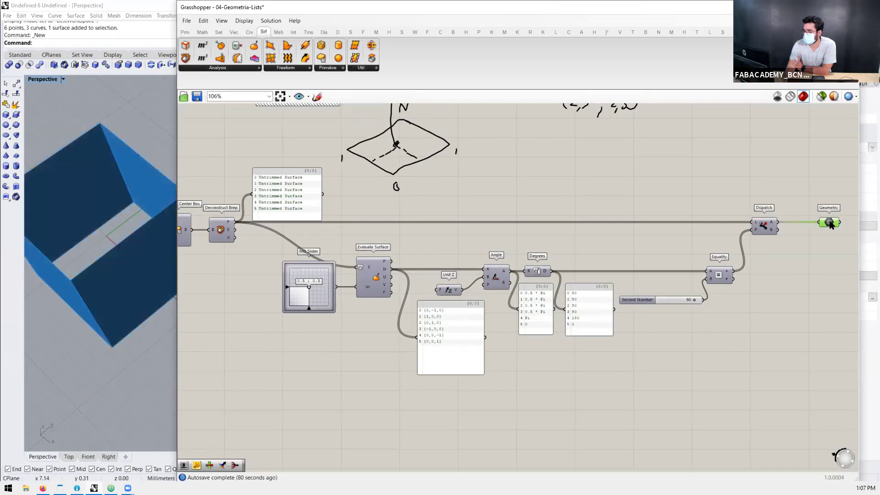
pyautogui.click(660, 210)
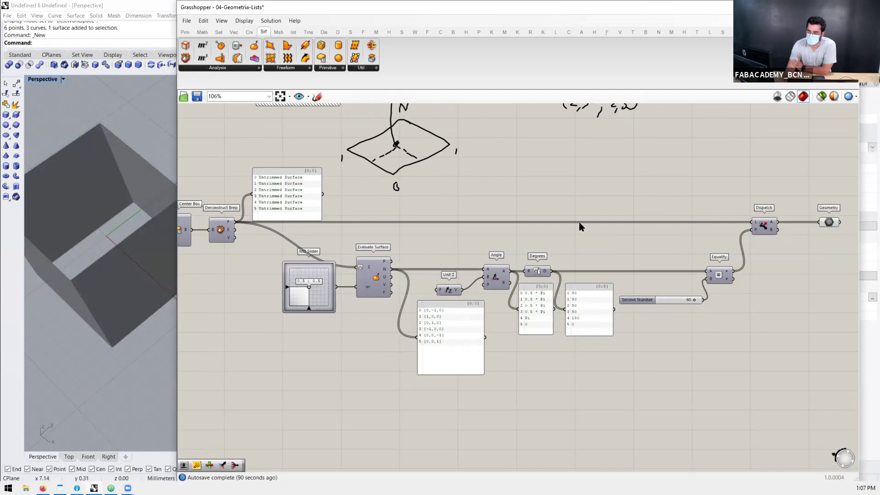
pyautogui.scroll(-1, 571, 242)
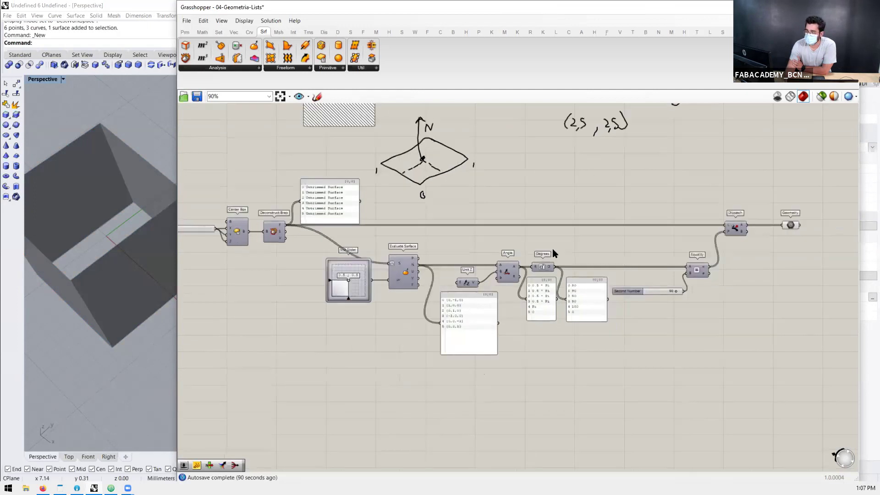
pyautogui.scroll(1, 491, 287)
pyautogui.scroll(-1, 490, 286)
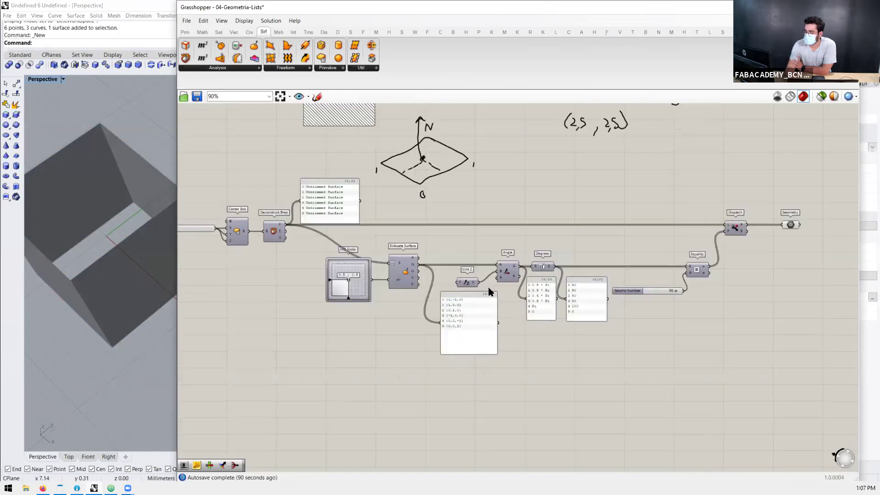
pyautogui.scroll(1, 412, 281)
pyautogui.scroll(-1, 444, 281)
pyautogui.scroll(1, 556, 262)
pyautogui.scroll(-1, 573, 243)
pyautogui.scroll(2, 441, 234)
pyautogui.scroll(-1, 442, 234)
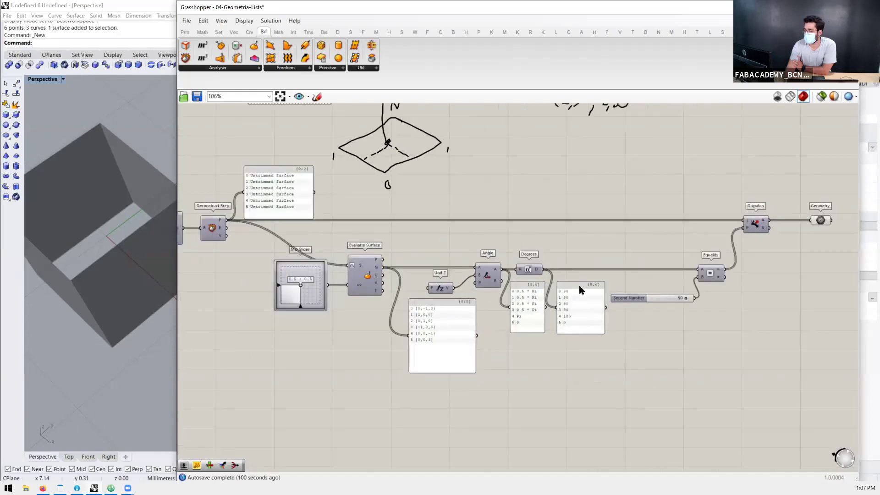
# Step: Move the normals panel closer to Evaluate Surface and shrink it, and lengthen the panel showing the degree values
pyautogui.scroll(1, 513, 298)
pyautogui.moveTo(435, 329); pyautogui.dragTo(414, 329)
pyautogui.moveTo(444, 382); pyautogui.dragTo(427, 362)
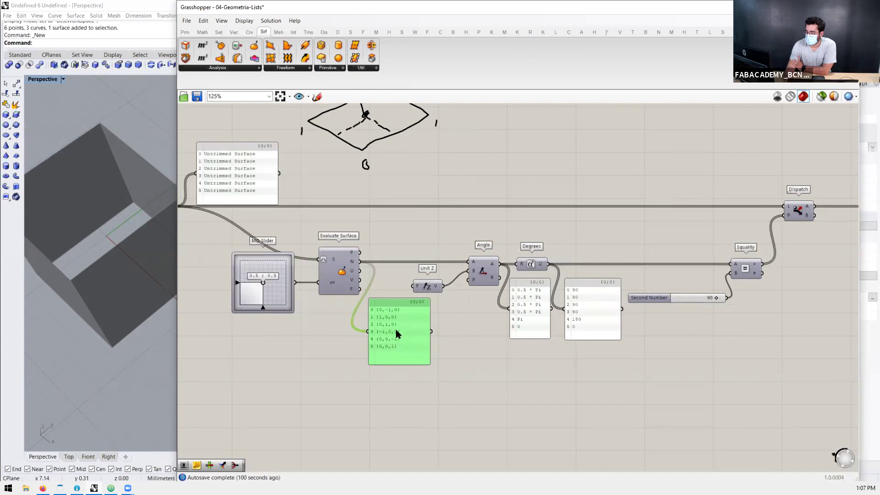
pyautogui.scroll(3, 396, 332)
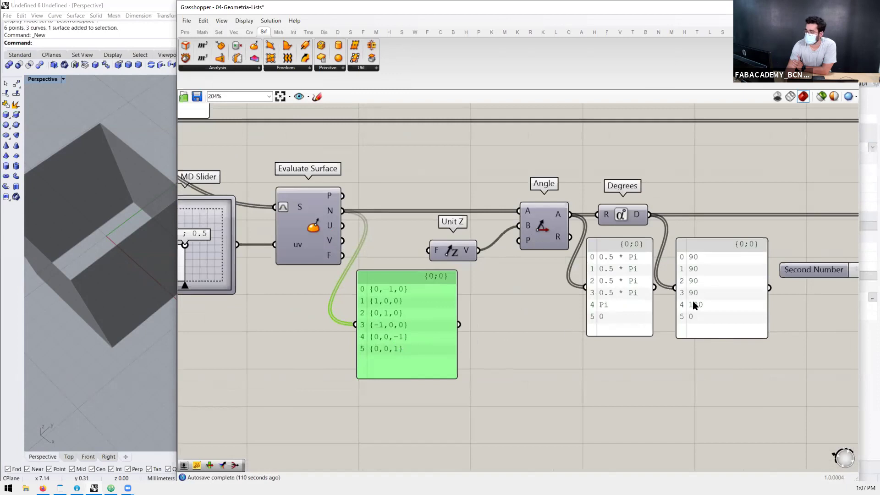
pyautogui.moveTo(692, 335); pyautogui.dragTo(698, 367)
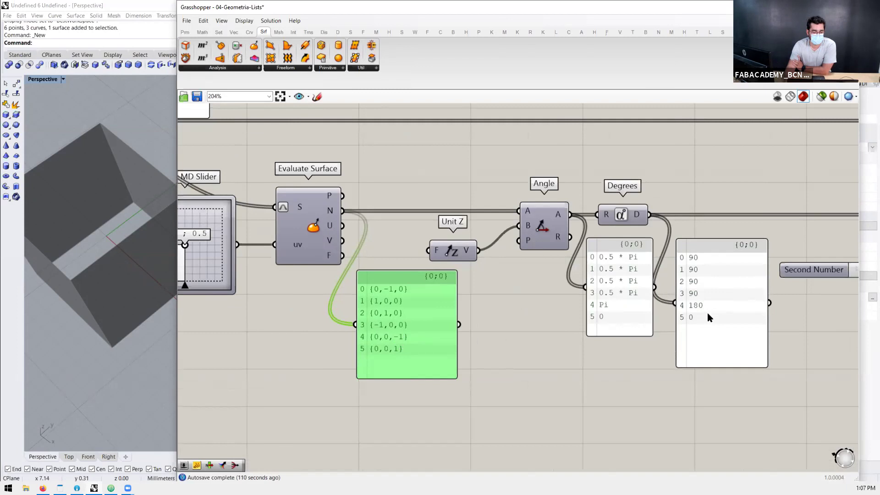
# Step: Compare the listed normals and angles with the box faces highlighted by the Geometry parameter
pyautogui.scroll(-5, 707, 317)
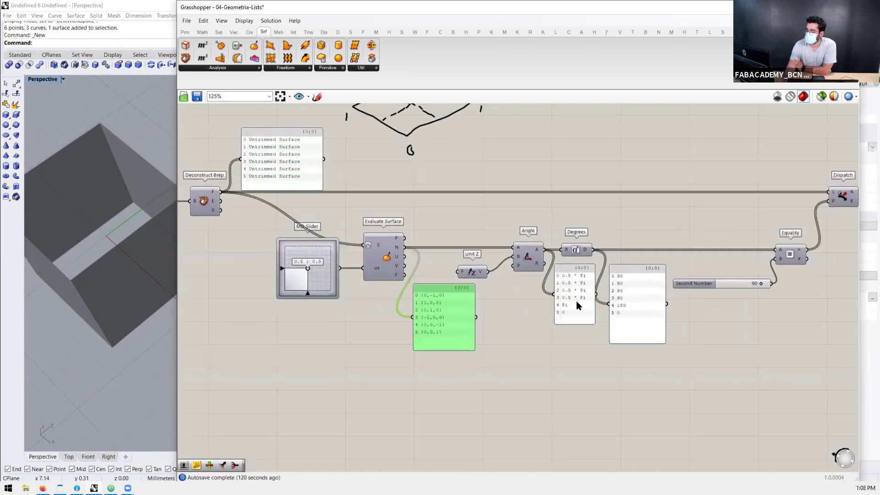
pyautogui.scroll(1, 795, 222)
pyautogui.scroll(-1, 739, 235)
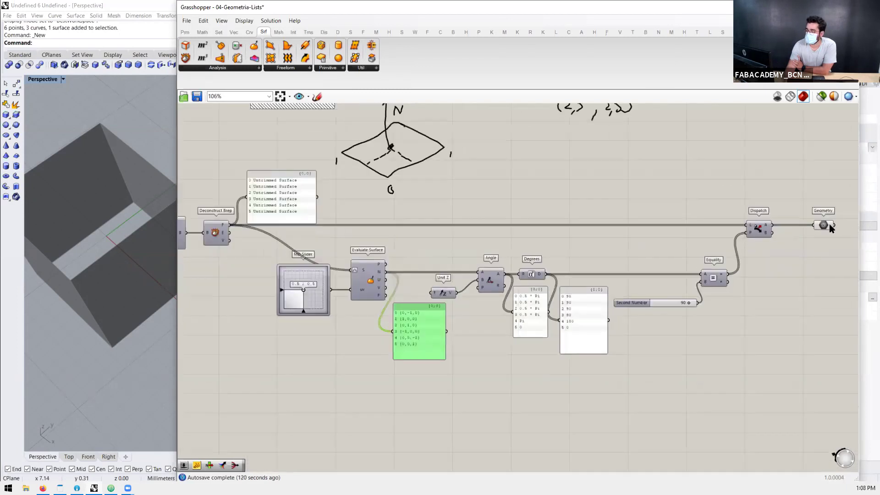
pyautogui.click(828, 225)
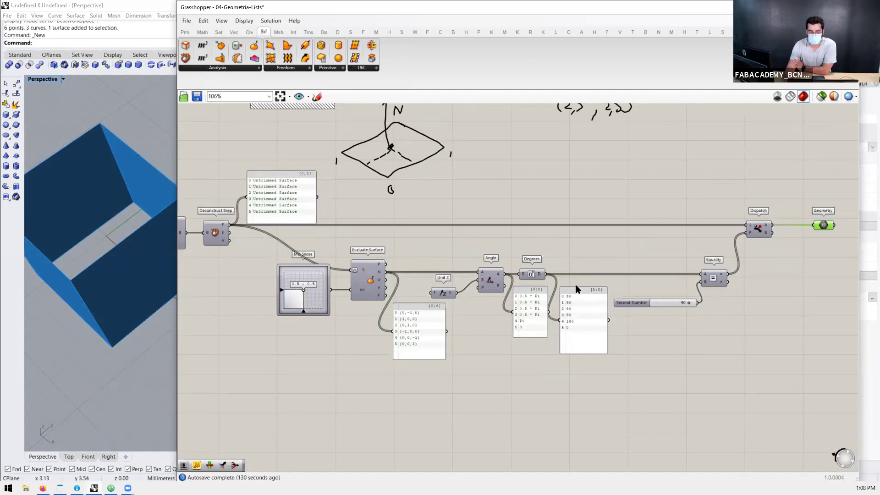
pyautogui.scroll(5, 425, 313)
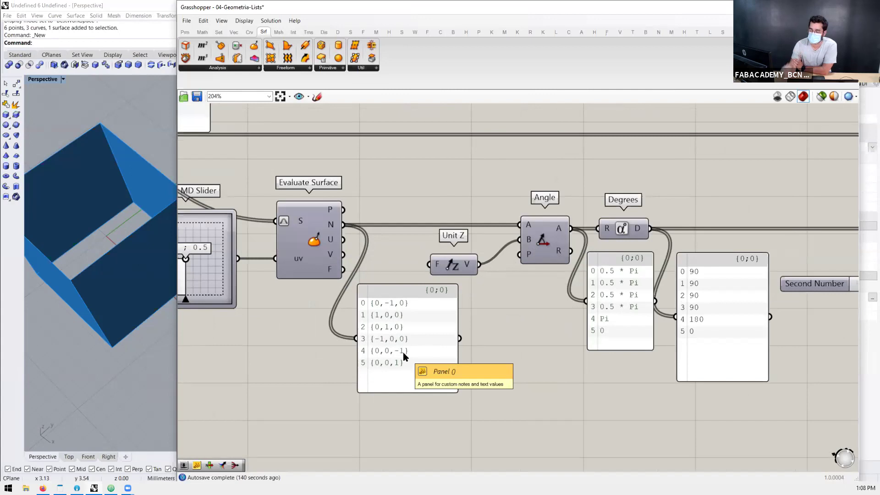
pyautogui.doubleClick(492, 338)
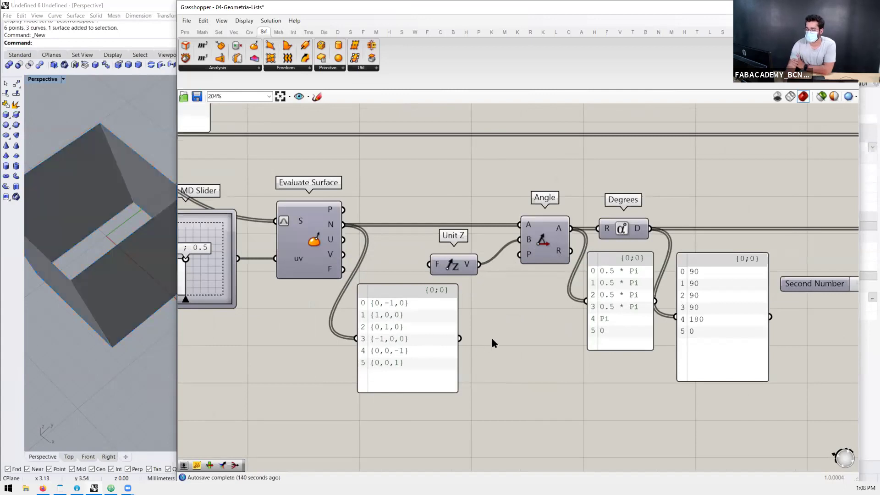
# Step: Add an Absolute component below the normals panel and feed its x input from Evaluate Surface's N output
pyautogui.write('absol')
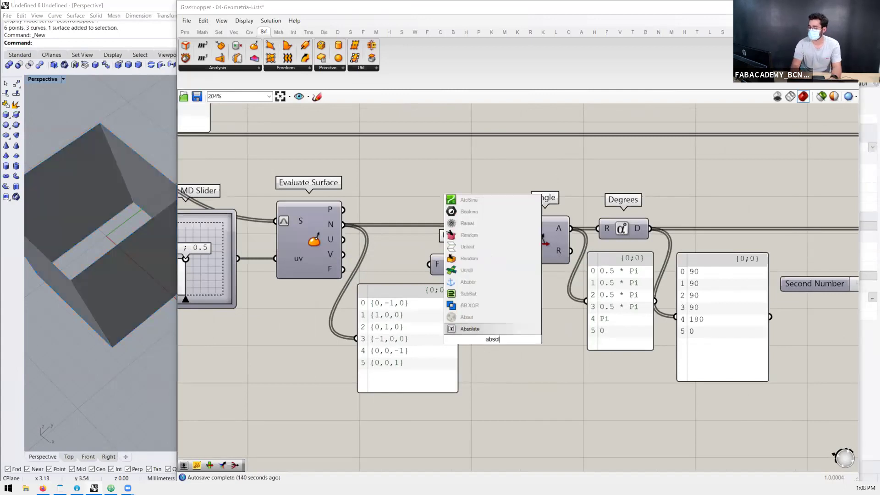
pyautogui.press('Return')
pyautogui.moveTo(491, 332); pyautogui.dragTo(397, 438)
pyautogui.moveTo(360, 387); pyautogui.dragTo(381, 436)
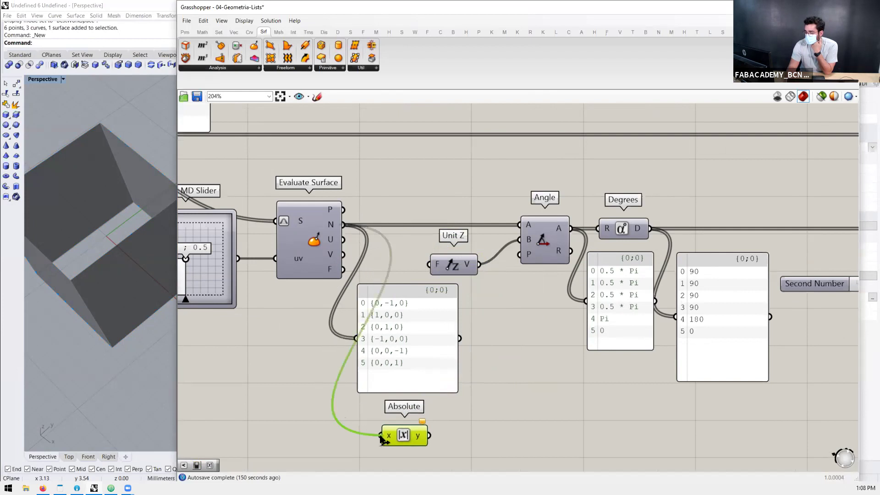
# Step: Duplicate the normals panel to display the Absolute results, and connect Absolute's y output to Angle's A input
pyautogui.click(406, 357)
pyautogui.keyDown('alt'); pyautogui.moveTo(502, 440); pyautogui.dragTo(501, 440); pyautogui.keyUp('alt')
pyautogui.moveTo(429, 435); pyautogui.dragTo(499, 423)
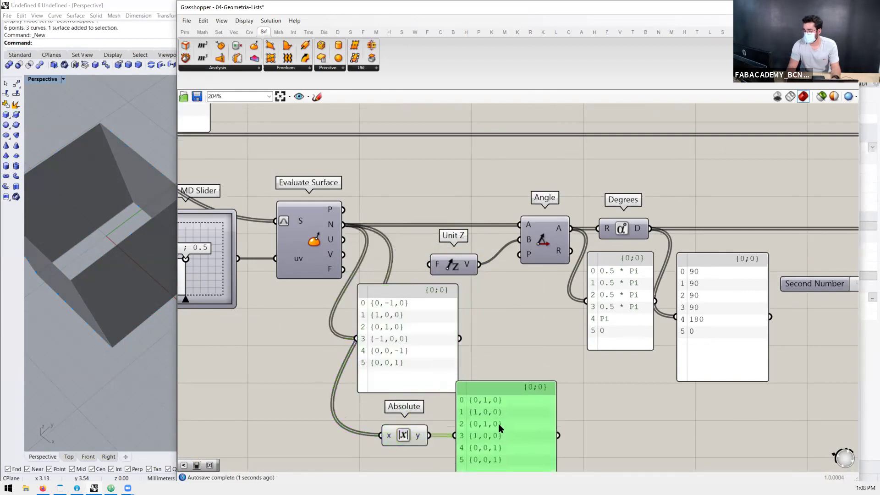
pyautogui.scroll(-3, 498, 423)
pyautogui.scroll(2, 474, 392)
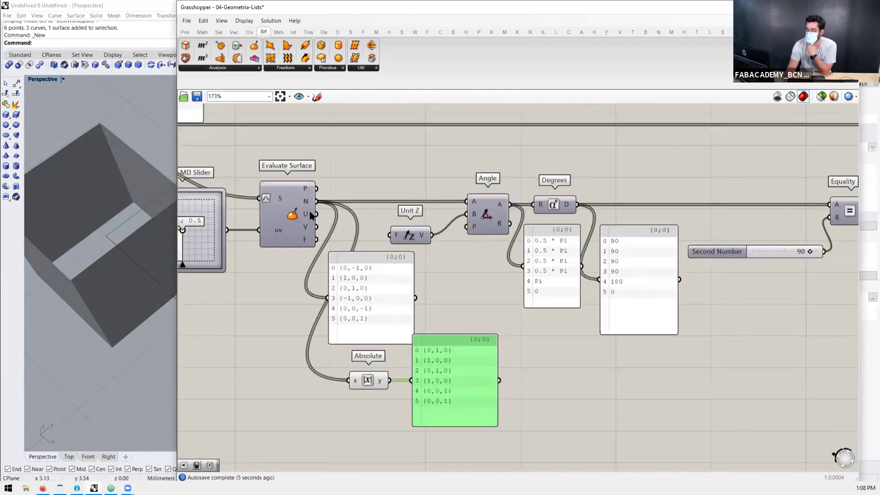
pyautogui.moveTo(389, 379); pyautogui.dragTo(467, 201)
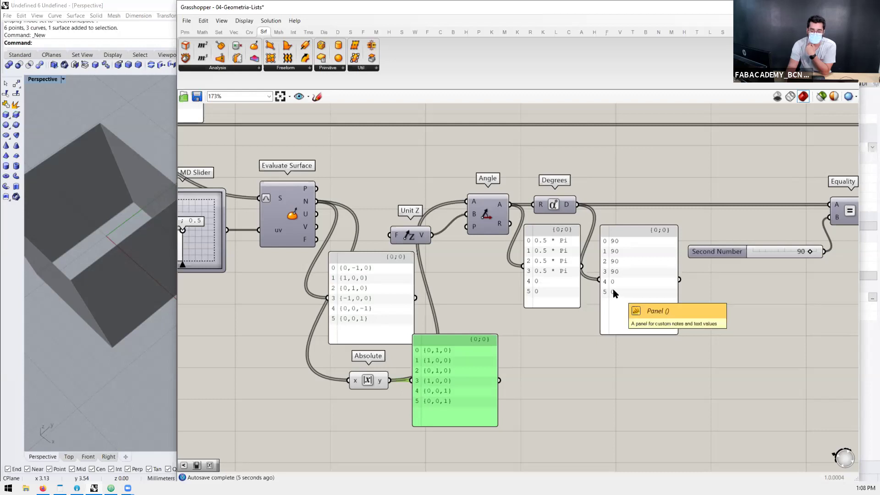
# Step: Set the Second Number slider to 0 and highlight the Geometry component's surfaces in the viewport
pyautogui.scroll(-3, 504, 297)
pyautogui.scroll(3, 666, 278)
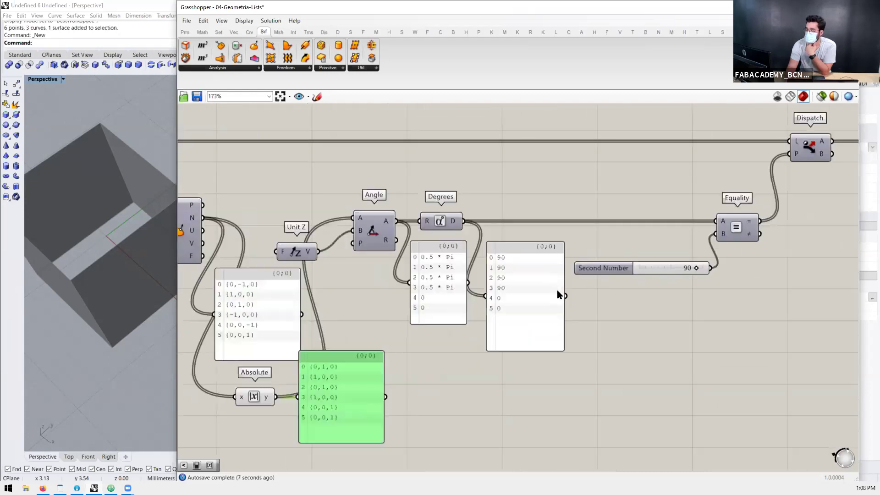
pyautogui.scroll(-3, 557, 289)
pyautogui.scroll(3, 656, 270)
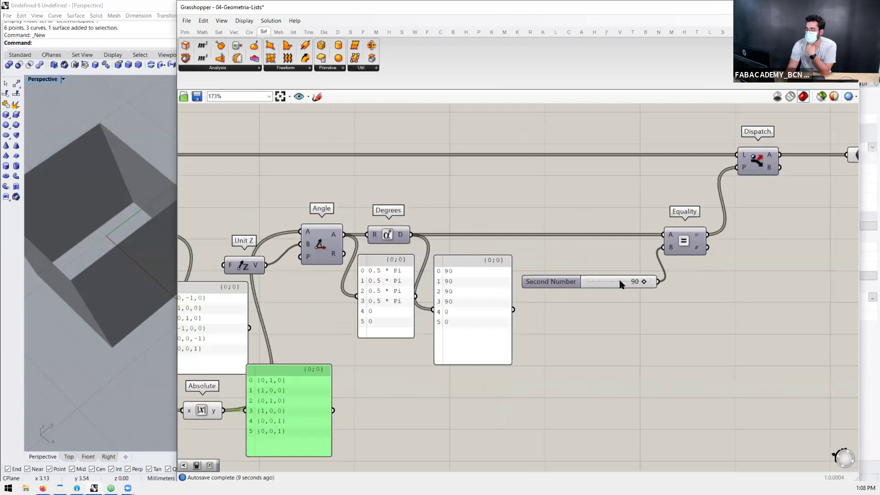
pyautogui.scroll(-3, 616, 285)
pyautogui.scroll(2, 593, 290)
pyautogui.moveTo(591, 291); pyautogui.dragTo(542, 293)
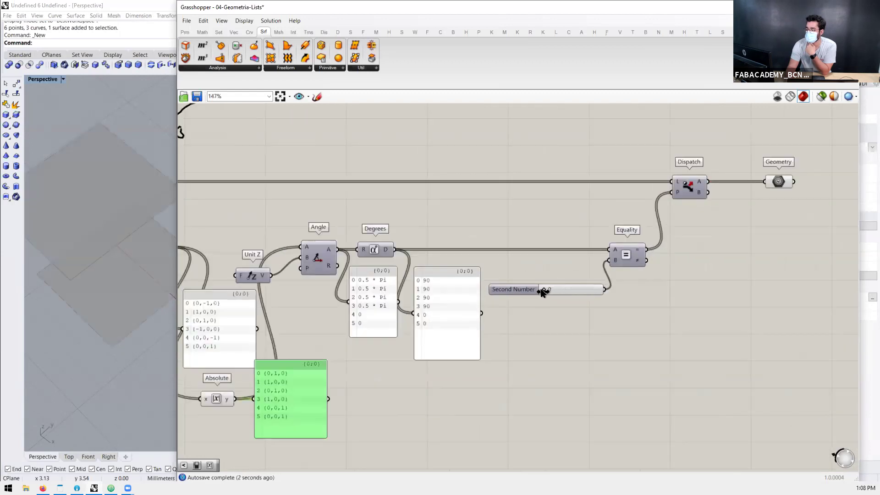
pyautogui.click(778, 182)
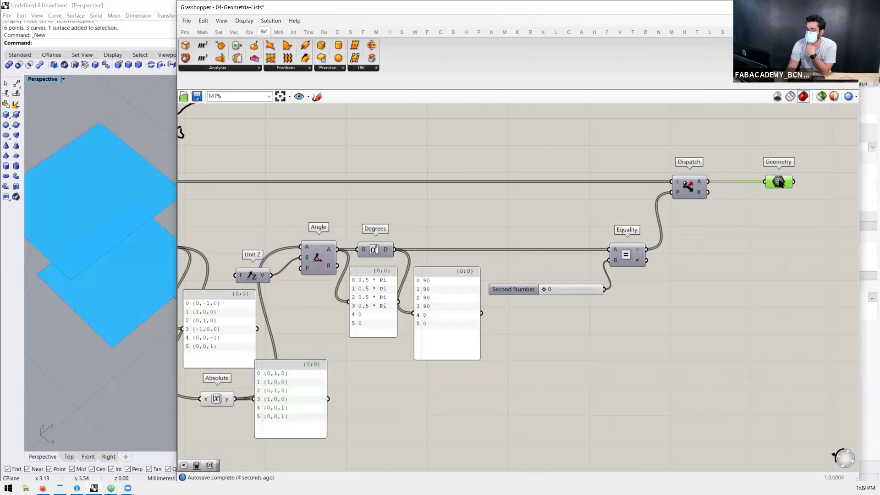
pyautogui.moveTo(118, 308); pyautogui.dragTo(121, 286, button='right')
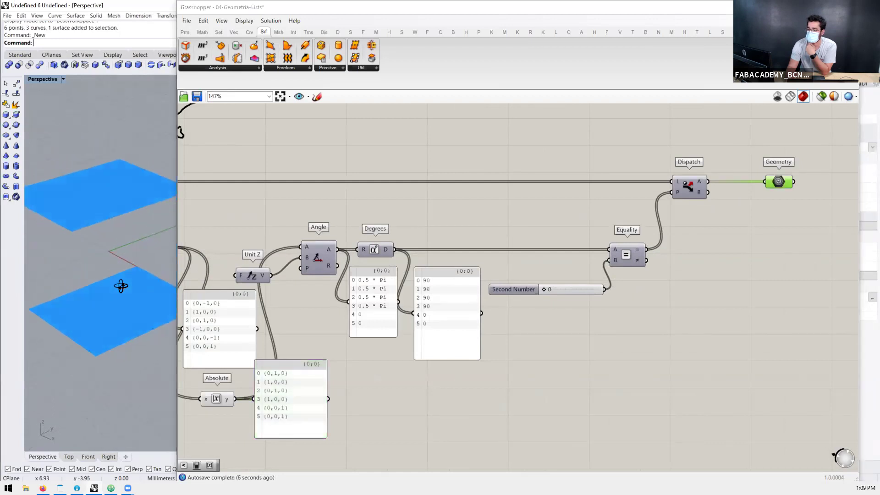
# Step: Add a Smaller Than component with Degrees as A and Second Number as B, feeding Dispatch's P input
pyautogui.click(630, 261)
pyautogui.click(630, 276)
pyautogui.doubleClick(630, 276)
pyautogui.write('<')
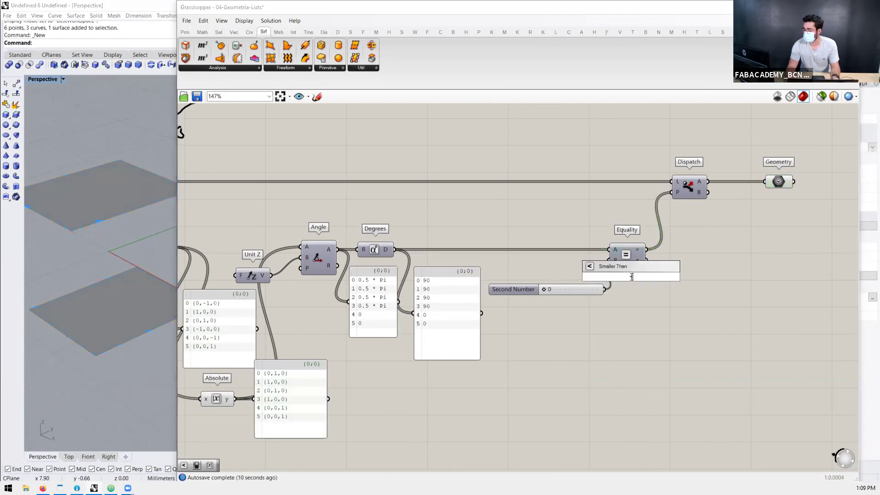
pyautogui.press('Return')
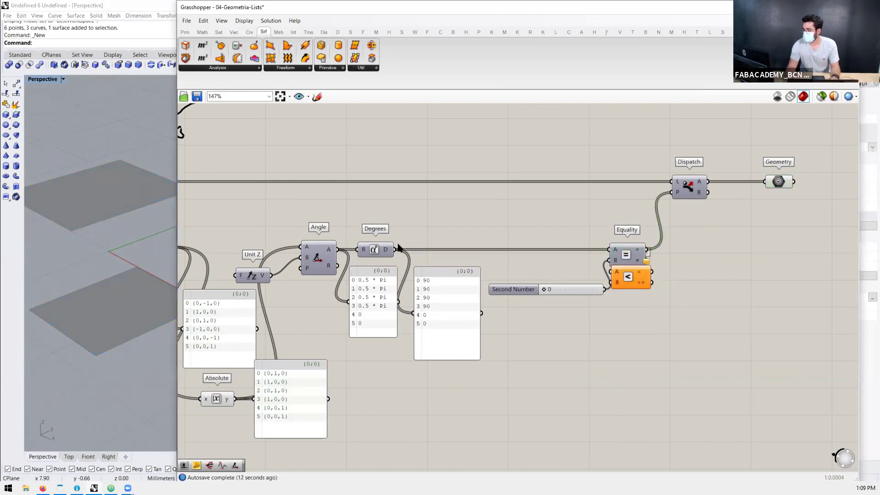
pyautogui.moveTo(397, 252); pyautogui.dragTo(671, 193)
# Step: Delete the Equality component and drive Dispatch's P input from the <= output of Smaller Than
pyautogui.moveTo(637, 247); pyautogui.dragTo(636, 231)
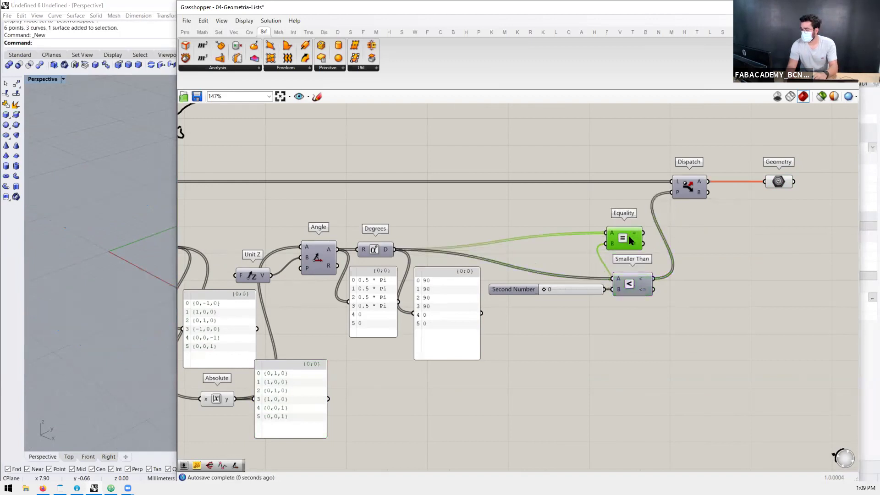
pyautogui.press('Delete')
pyautogui.moveTo(631, 284); pyautogui.dragTo(672, 192)
pyautogui.click(779, 182)
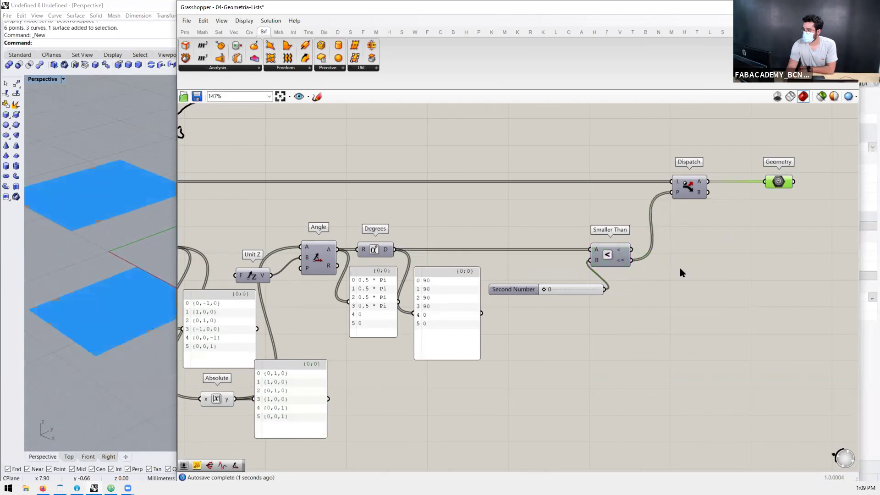
# Step: Move the Second Number slider closer to Smaller Than and set it to 25
pyautogui.moveTo(595, 294); pyautogui.dragTo(572, 273)
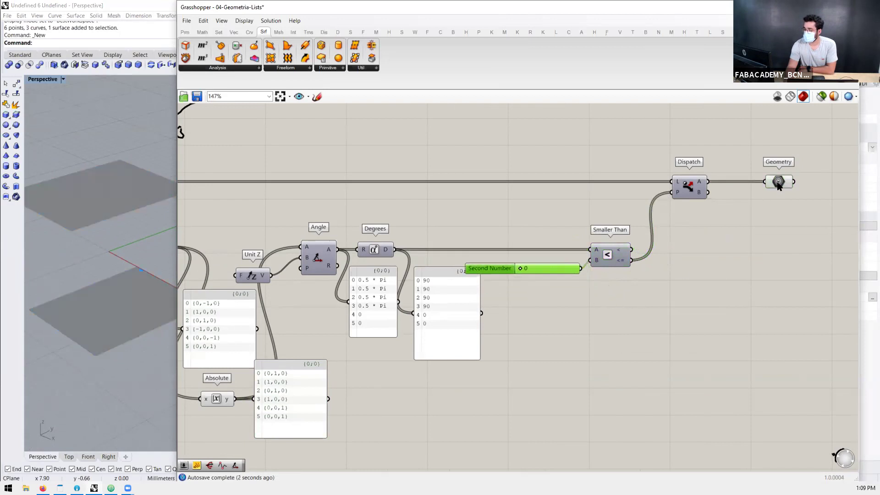
pyautogui.click(778, 182)
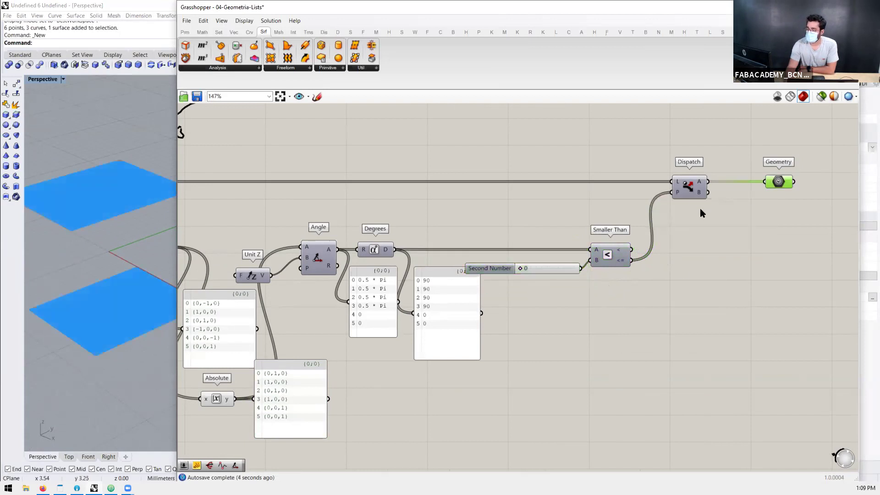
pyautogui.scroll(-2, 566, 262)
pyautogui.scroll(3, 564, 256)
pyautogui.click(562, 254)
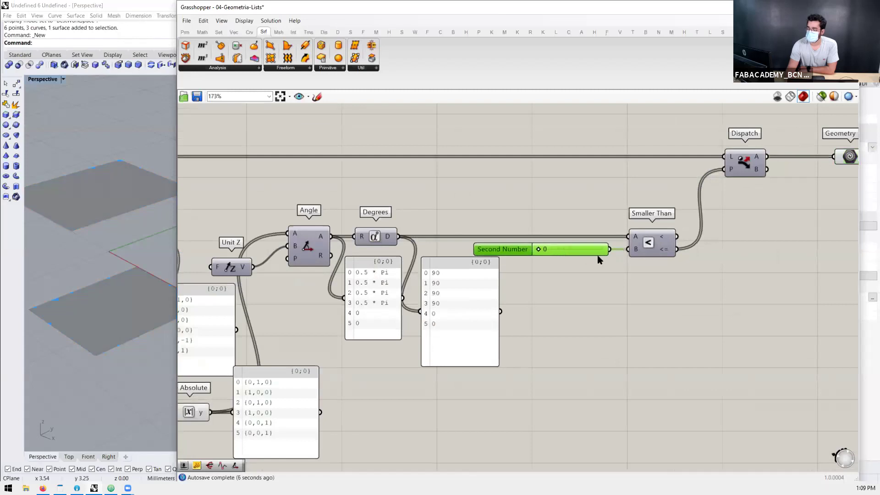
pyautogui.scroll(-3, 597, 259)
pyautogui.scroll(2, 609, 232)
pyautogui.scroll(1, 535, 257)
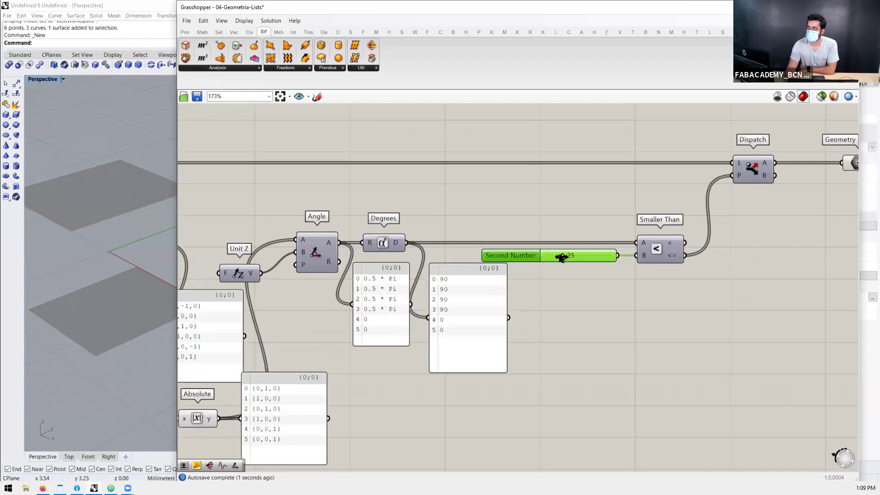
pyautogui.scroll(-2, 373, 209)
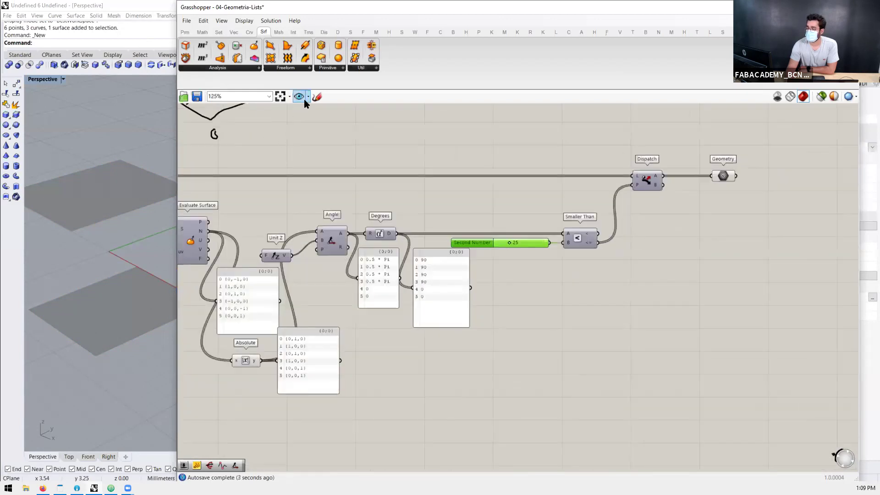
# Step: Sketch an upward arrow labelled Z on the empty canvas below Dispatch, with slanted vectors fanning out from its base
pyautogui.click(316, 96)
pyautogui.moveTo(673, 234); pyautogui.dragTo(672, 323)
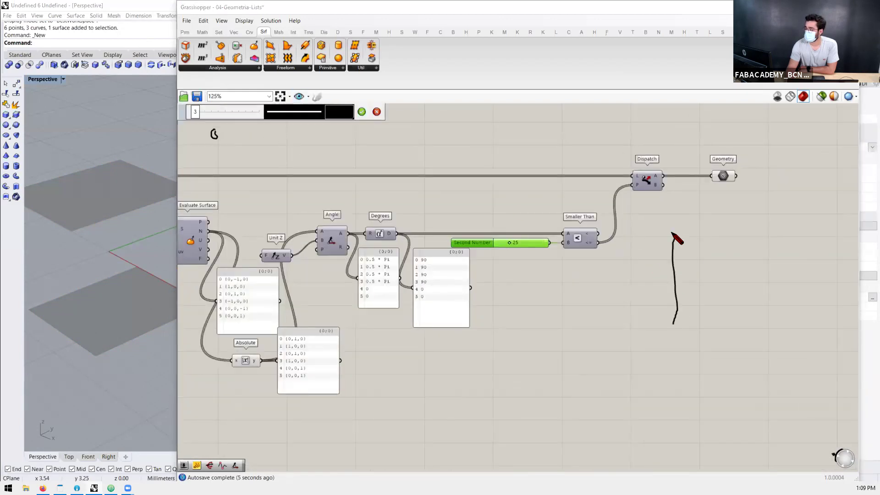
pyautogui.moveTo(671, 238); pyautogui.dragTo(681, 238)
pyautogui.moveTo(673, 323); pyautogui.dragTo(693, 250)
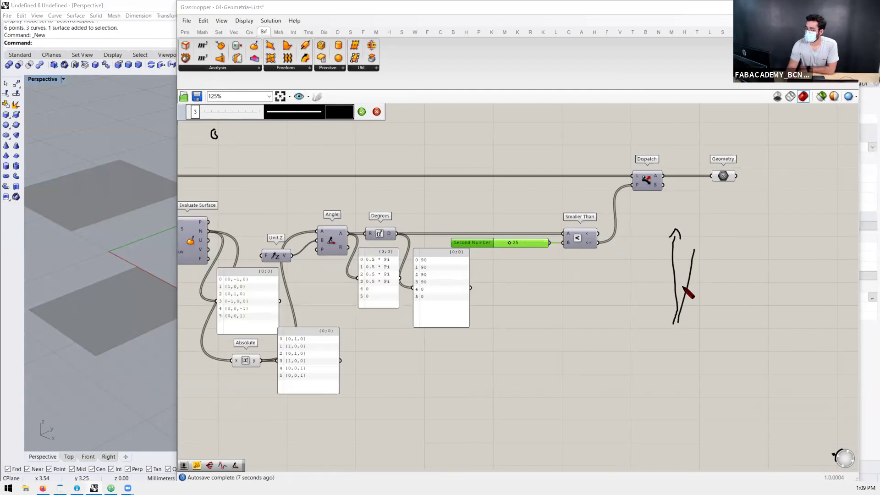
pyautogui.moveTo(680, 317); pyautogui.dragTo(720, 253)
pyautogui.moveTo(674, 321); pyautogui.dragTo(651, 287)
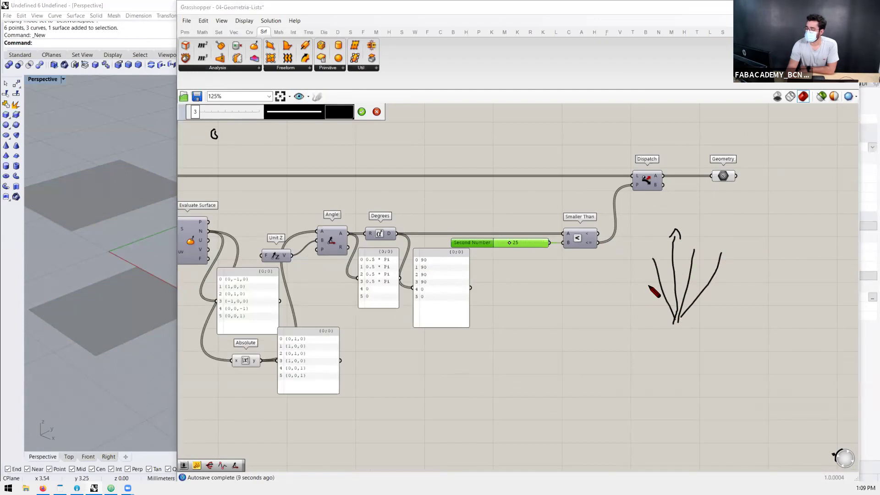
pyautogui.moveTo(681, 227); pyautogui.dragTo(692, 229)
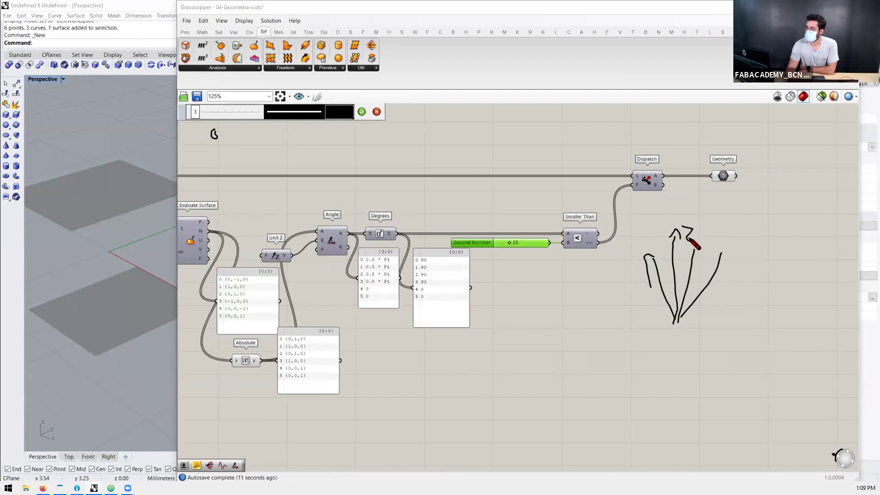
# Step: Add arrows labelled X and Y from the base of the Z sketch and finish the drawing
pyautogui.moveTo(675, 323); pyautogui.dragTo(779, 361)
pyautogui.moveTo(673, 326); pyautogui.dragTo(597, 391)
pyautogui.moveTo(600, 359); pyautogui.dragTo(592, 384)
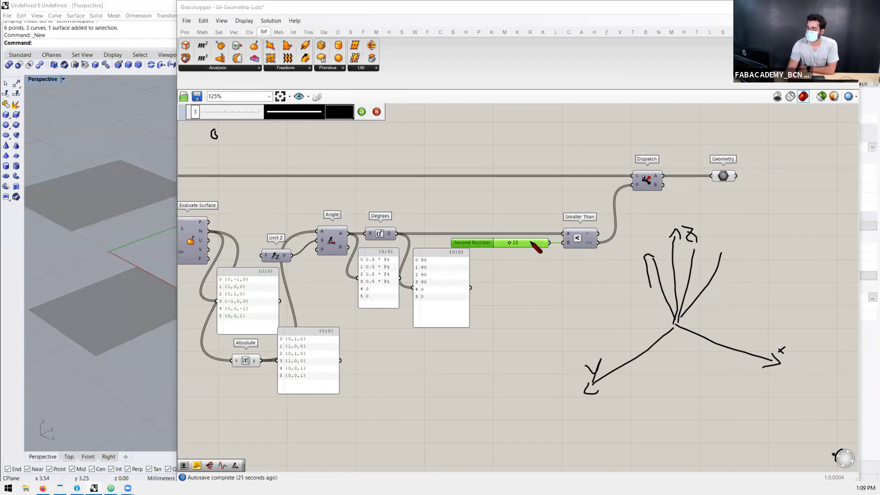
pyautogui.scroll(2, 534, 243)
pyautogui.click(362, 112)
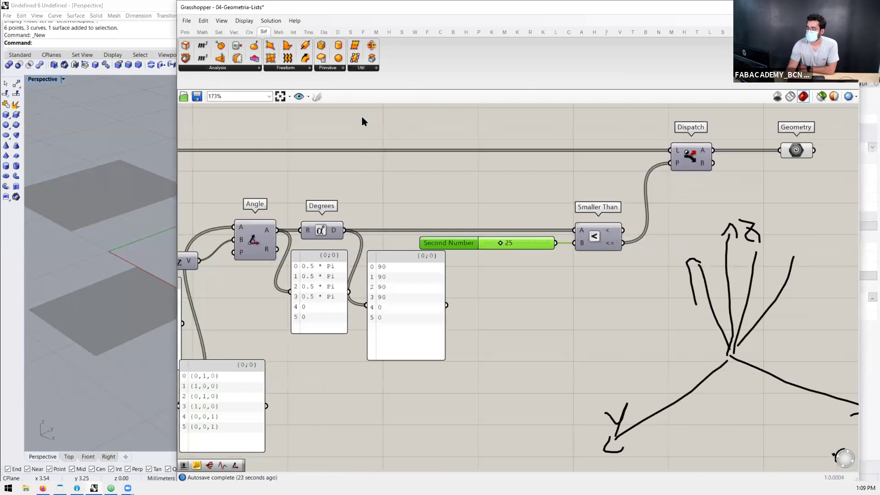
# Step: Feed the Geometry component from Dispatch's B output instead of A and inspect its surfaces in the viewport
pyautogui.scroll(-5, 647, 259)
pyautogui.click(307, 217)
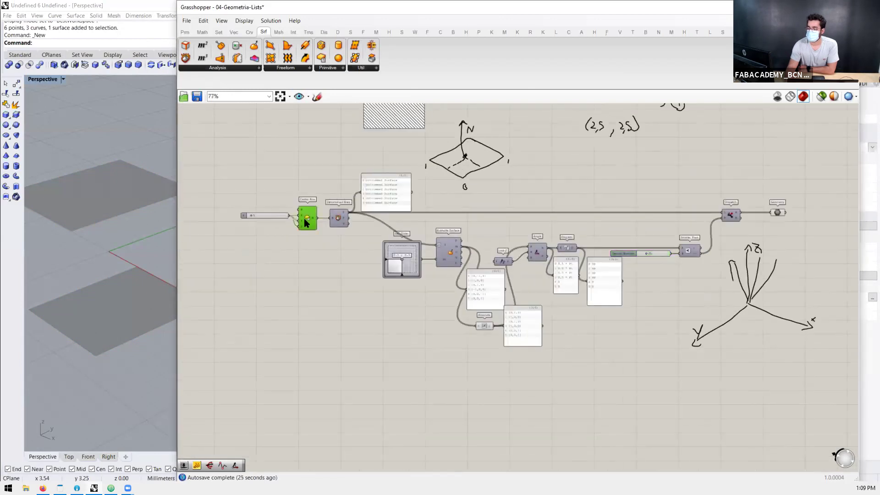
pyautogui.scroll(1, 724, 215)
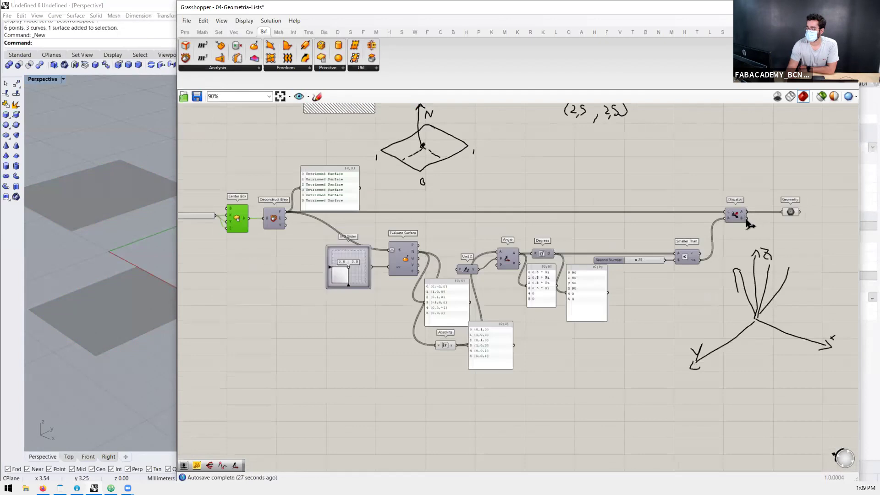
pyautogui.moveTo(747, 219); pyautogui.dragTo(783, 212)
pyautogui.click(791, 213)
pyautogui.moveTo(102, 253); pyautogui.dragTo(130, 251, button='right')
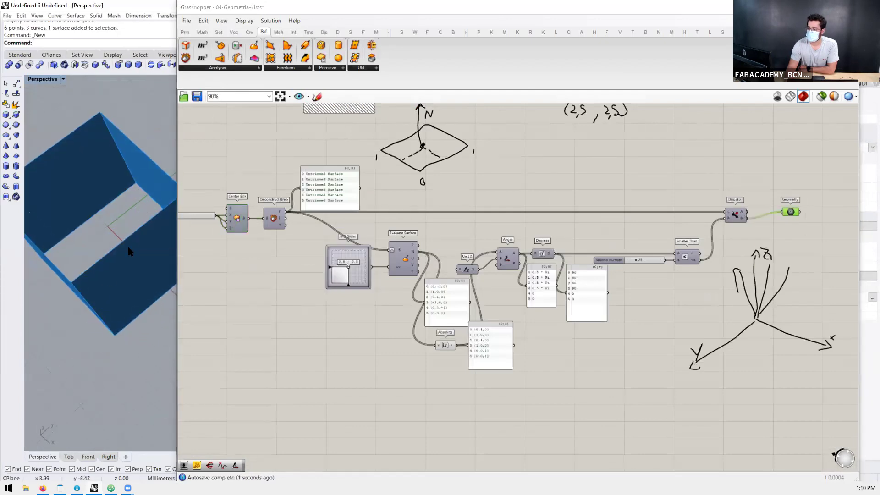
# Step: Widen the visible 3D viewport by narrowing the node canvas window
pyautogui.click(241, 215)
pyautogui.scroll(3, 239, 216)
pyautogui.moveTo(127, 314); pyautogui.dragTo(114, 249, button='right')
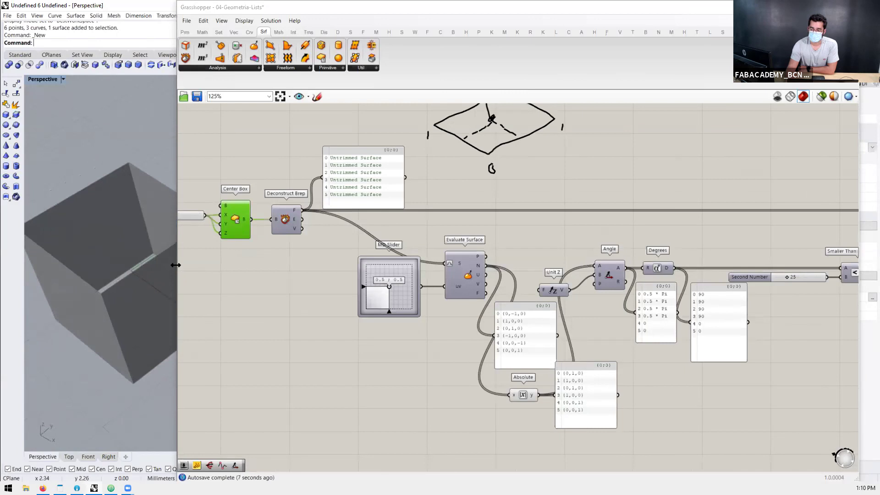
pyautogui.moveTo(175, 265); pyautogui.dragTo(230, 264)
pyautogui.scroll(-1, 401, 241)
pyautogui.moveTo(306, 237); pyautogui.dragTo(386, 224, button='right')
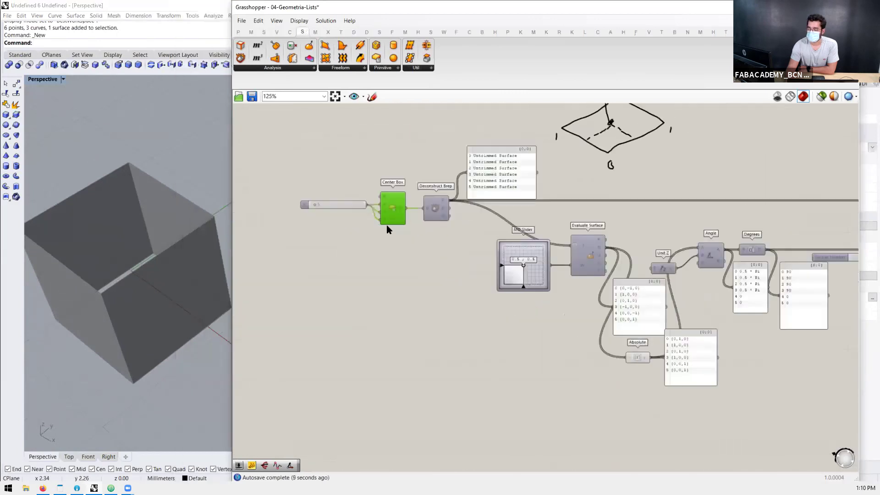
# Step: Add a Platonic Dodecahedron component below the Center Box and view its solid in the viewport
pyautogui.scroll(2, 386, 224)
pyautogui.doubleClick(337, 302)
pyautogui.write('dode')
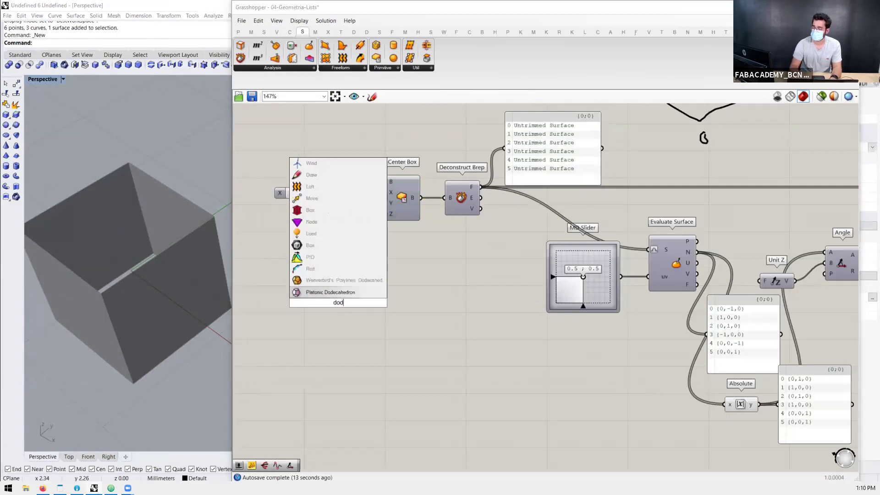
pyautogui.click(328, 293)
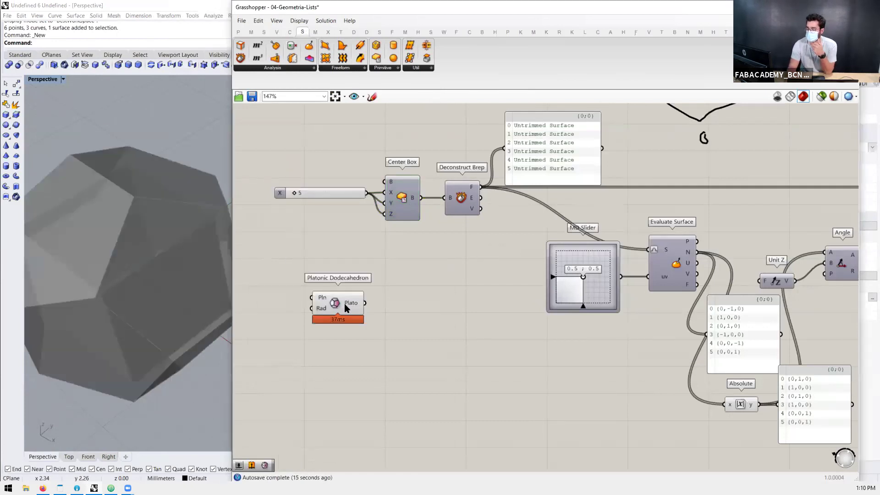
pyautogui.moveTo(108, 260); pyautogui.dragTo(124, 281, button='right')
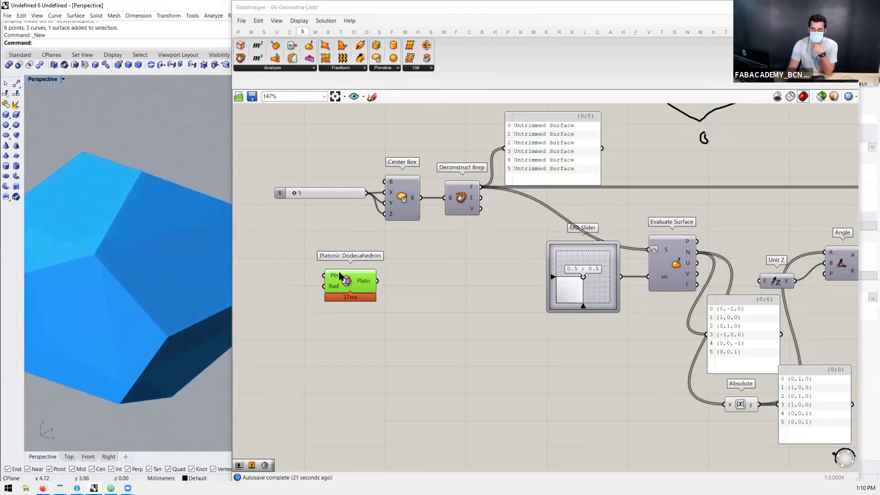
# Step: Connect the Plato output to Deconstruct Brep in place of Center Box, and rearrange the two solid components
pyautogui.moveTo(378, 280); pyautogui.dragTo(442, 197)
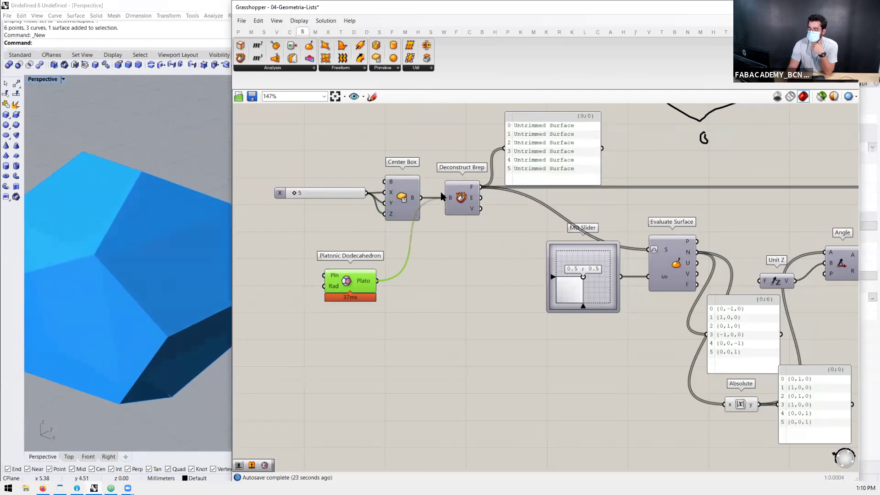
pyautogui.moveTo(403, 155); pyautogui.dragTo(345, 186)
pyautogui.moveTo(350, 274); pyautogui.dragTo(345, 252)
pyautogui.click(327, 301)
pyautogui.middleClick(329, 302)
pyautogui.click(355, 275)
pyautogui.scroll(-7, 103, 270)
pyautogui.moveTo(103, 265); pyautogui.dragTo(106, 254, button='right')
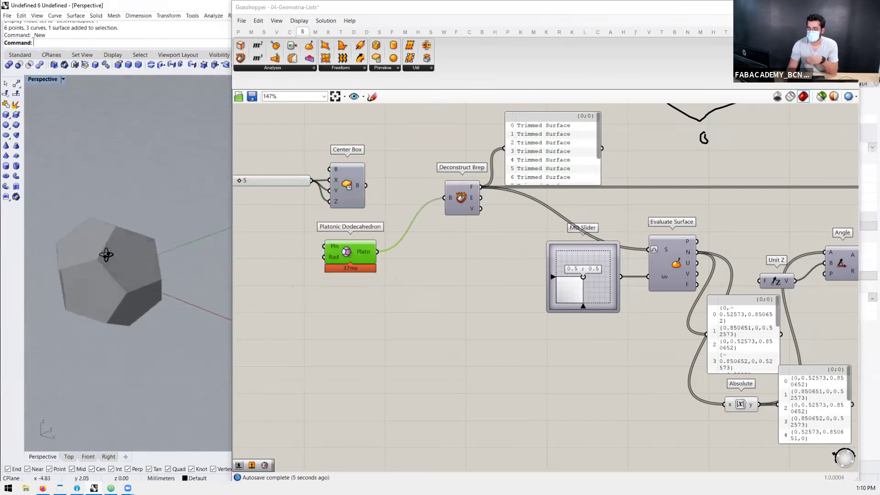
# Step: Set the Second Number slider feeding Smaller Than to 39 and view the filtered dodecahedron faces from above
pyautogui.scroll(-2, 323, 228)
pyautogui.scroll(3, 323, 228)
pyautogui.scroll(1, 109, 219)
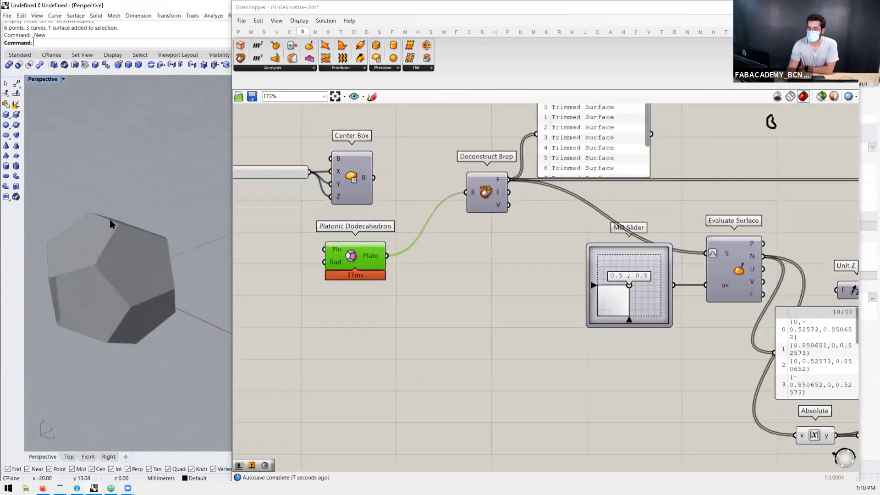
pyautogui.scroll(2, 110, 219)
pyautogui.scroll(-7, 361, 225)
pyautogui.scroll(7, 600, 243)
pyautogui.moveTo(624, 246); pyautogui.dragTo(640, 245)
pyautogui.moveTo(173, 270); pyautogui.dragTo(156, 342, button='right')
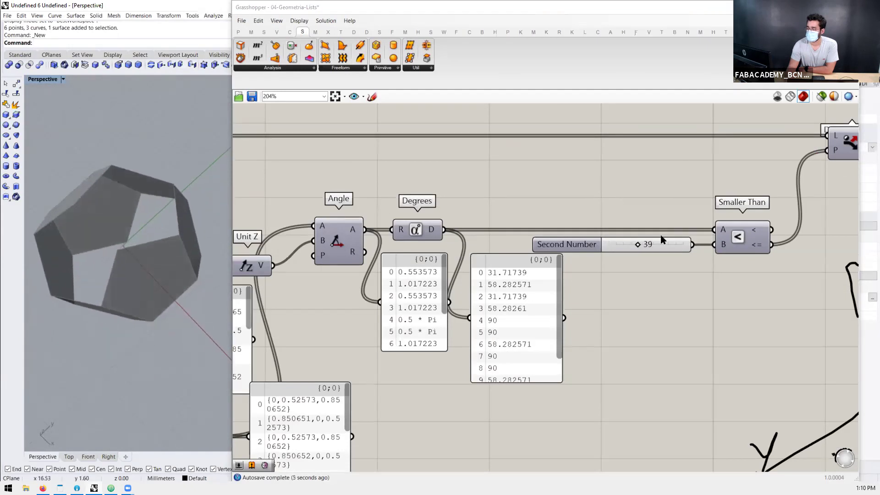
# Step: Set the Second Number slider to 48 and inspect the remaining dodecahedron faces from the side and from above
pyautogui.scroll(1, 661, 239)
pyautogui.moveTo(633, 246); pyautogui.dragTo(644, 249)
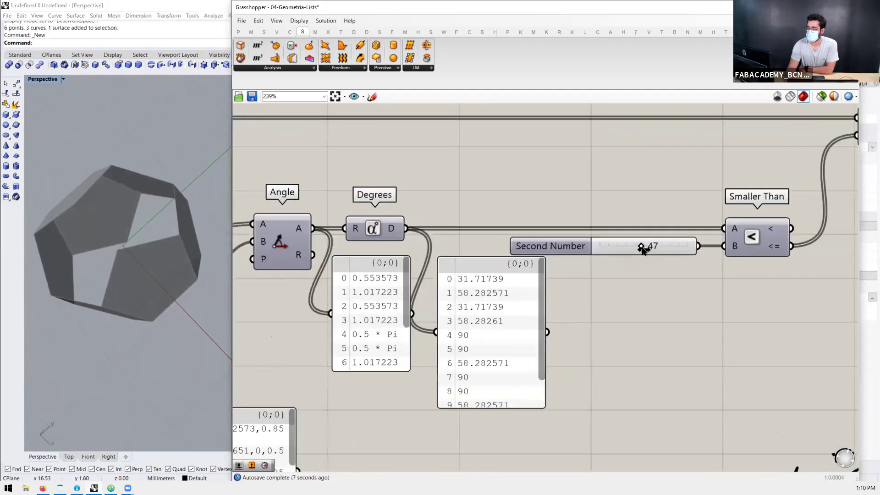
pyautogui.moveTo(161, 255); pyautogui.dragTo(100, 189, button='right')
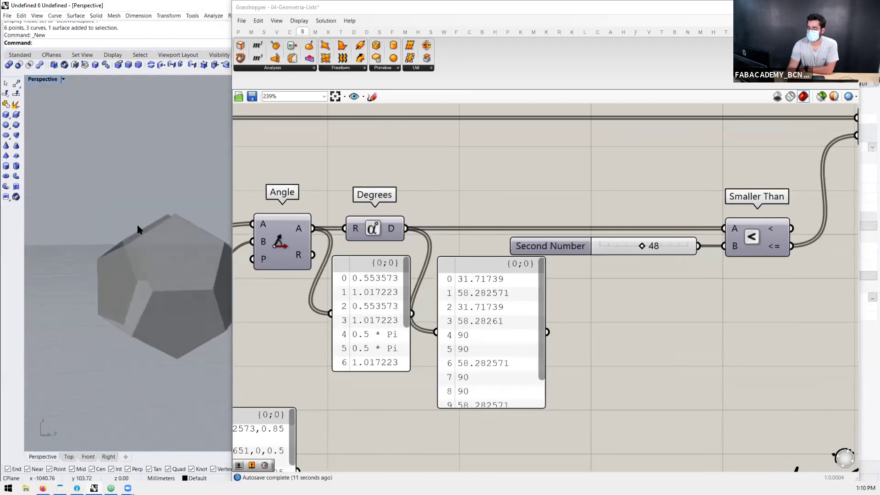
pyautogui.moveTo(114, 217); pyautogui.dragTo(126, 303, button='right')
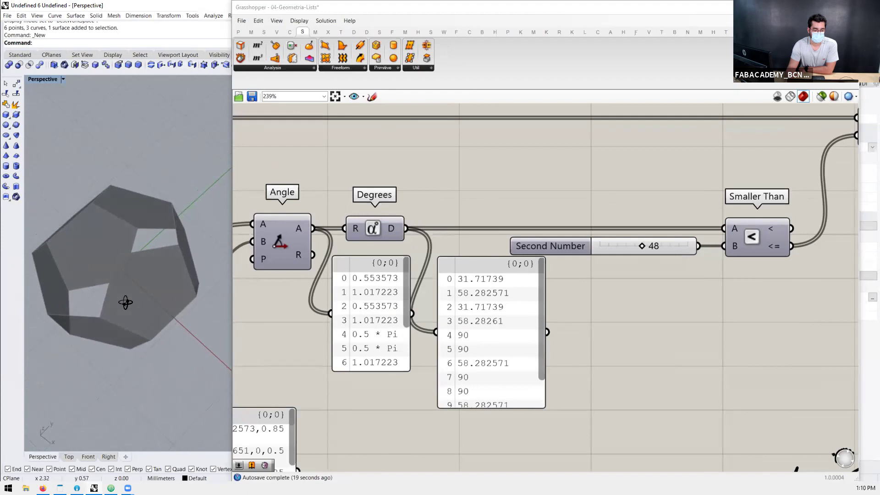
pyautogui.moveTo(125, 302); pyautogui.dragTo(127, 306, button='right')
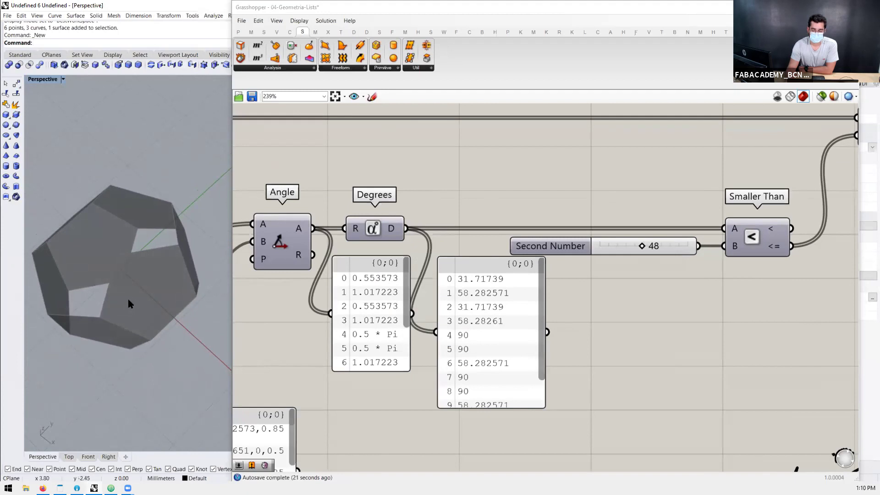
# Step: Move the Platonic Dodecahedron between Center Box and Deconstruct Brep, and shift Center Box with its slider to suit
pyautogui.scroll(-5, 585, 230)
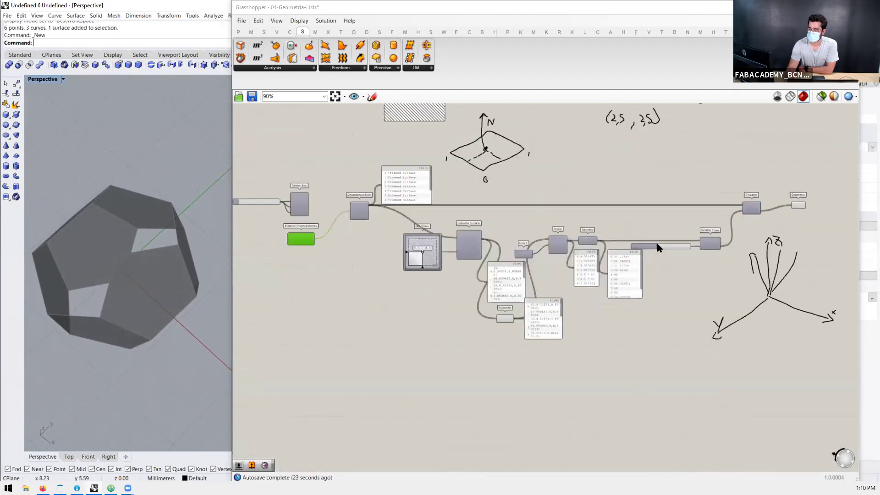
pyautogui.scroll(1, 417, 234)
pyautogui.scroll(1, 417, 235)
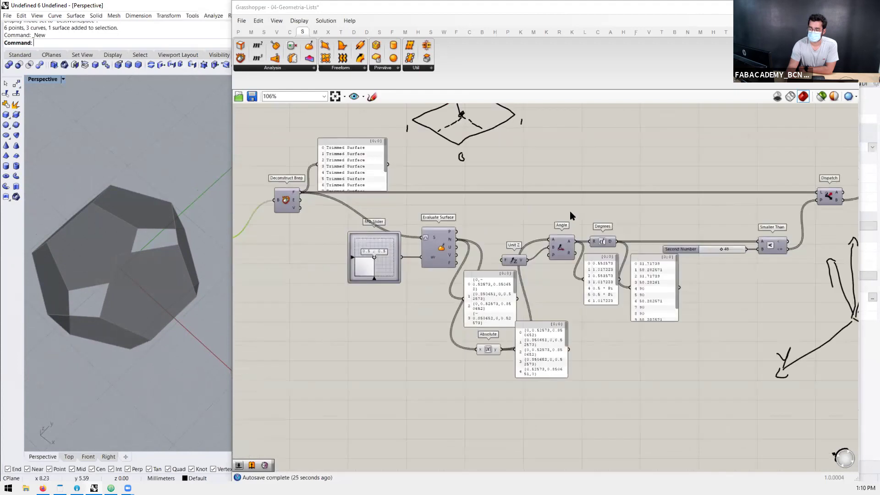
pyautogui.scroll(-2, 687, 210)
pyautogui.scroll(3, 350, 229)
pyautogui.moveTo(330, 244); pyautogui.dragTo(380, 198)
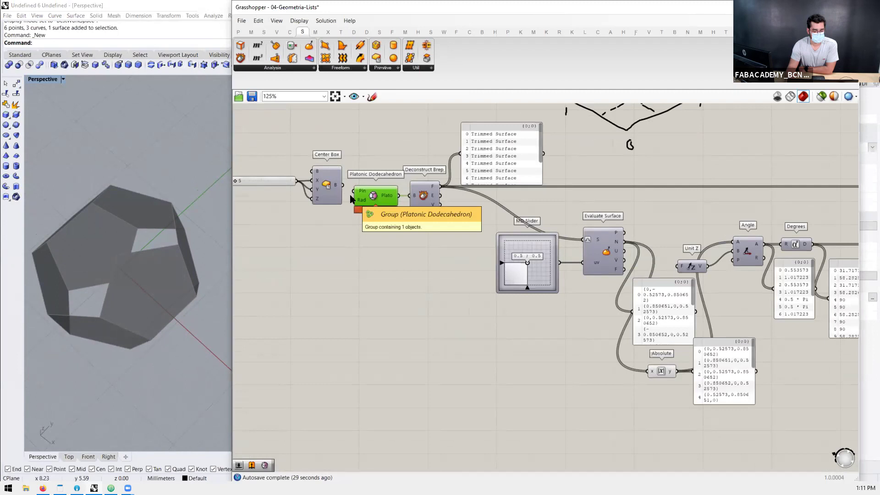
pyautogui.click(367, 267)
pyautogui.moveTo(336, 151); pyautogui.dragTo(319, 193)
pyautogui.click(328, 225)
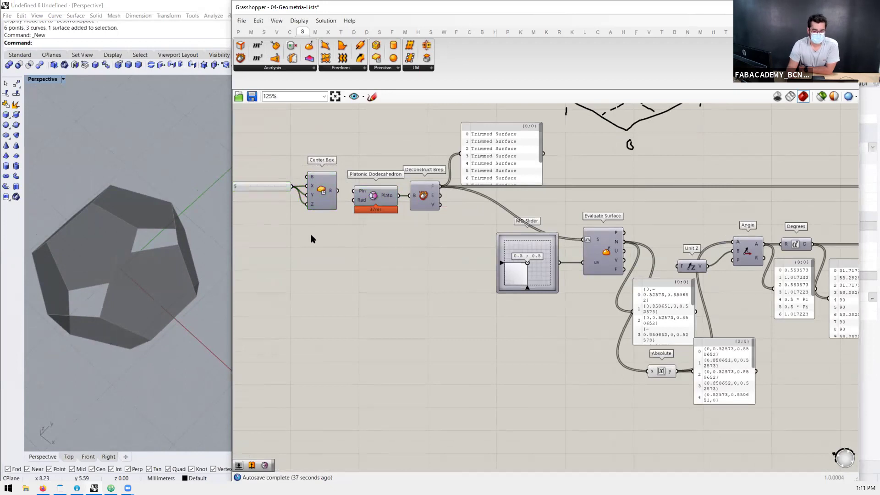
# Step: Widen the node canvas window and move the Geometry component closer to Dispatch
pyautogui.scroll(-4, 310, 247)
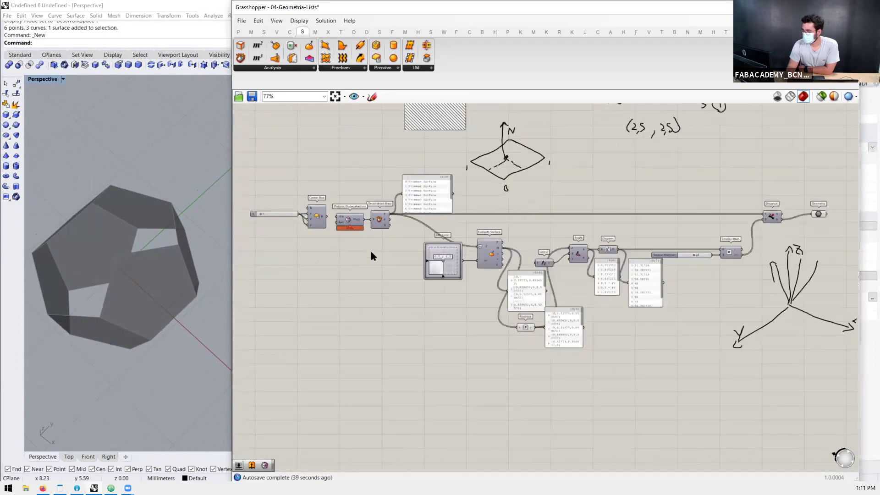
pyautogui.scroll(4, 578, 239)
pyautogui.scroll(-3, 595, 246)
pyautogui.scroll(1, 581, 246)
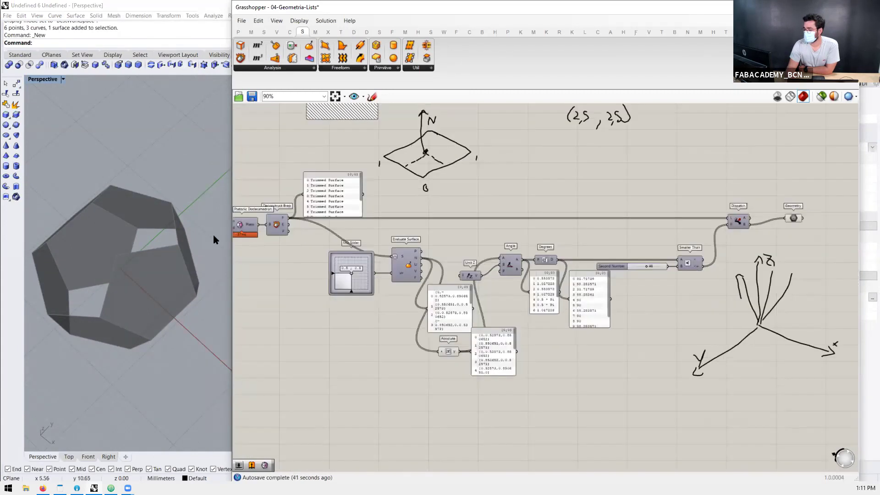
pyautogui.moveTo(232, 251); pyautogui.dragTo(170, 251)
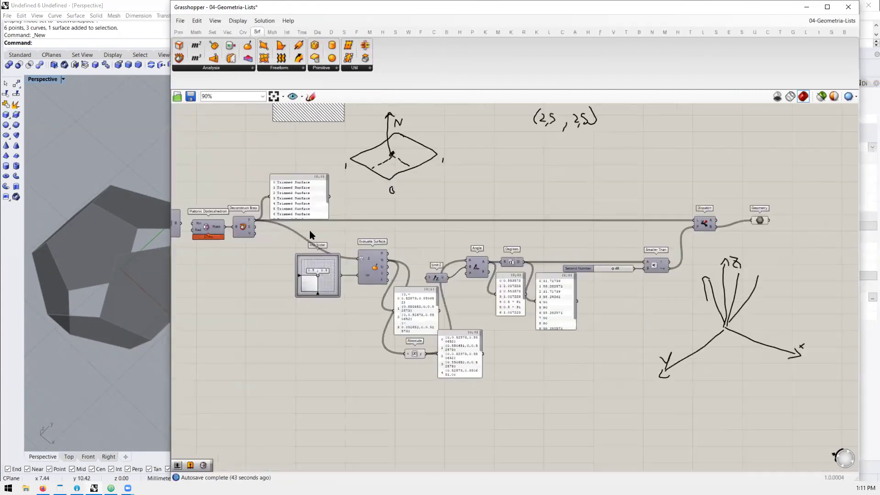
pyautogui.scroll(1, 406, 209)
pyautogui.scroll(-1, 433, 225)
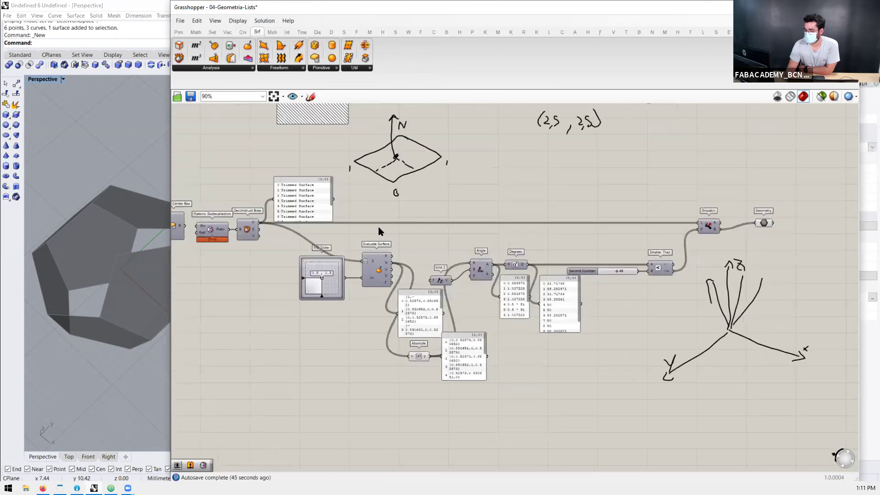
pyautogui.scroll(1, 378, 226)
pyautogui.moveTo(403, 230); pyautogui.dragTo(435, 235, button='right')
pyautogui.moveTo(841, 221); pyautogui.dragTo(820, 232)
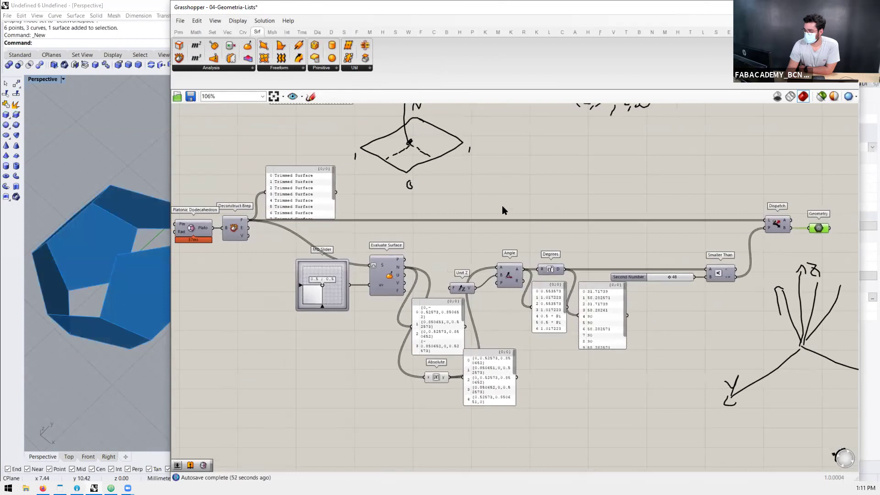
pyautogui.click(502, 207)
# Step: Move the Platonic Dodecahedron below Center Box and connect Center Box's B output to Deconstruct Brep instead
pyautogui.click(192, 234)
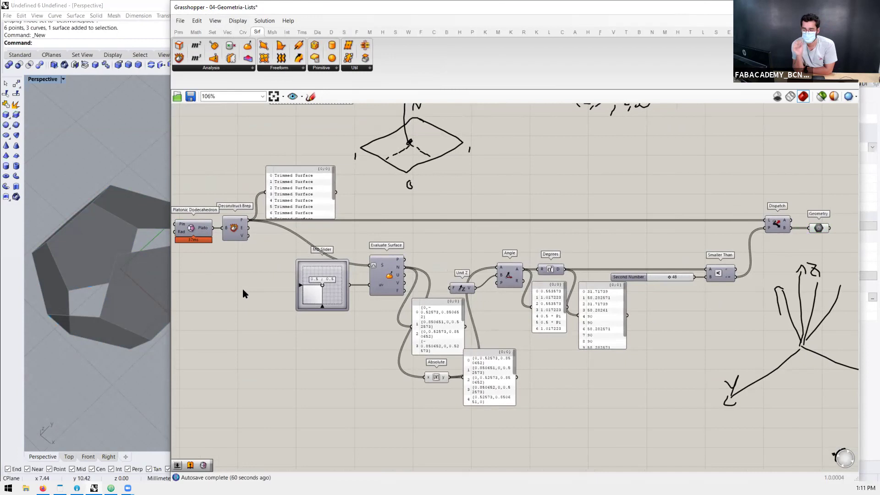
pyautogui.scroll(-2, 282, 235)
pyautogui.scroll(2, 256, 232)
pyautogui.moveTo(281, 237); pyautogui.dragTo(319, 222)
pyautogui.moveTo(94, 285); pyautogui.dragTo(123, 270, button='right')
pyautogui.scroll(2, 324, 222)
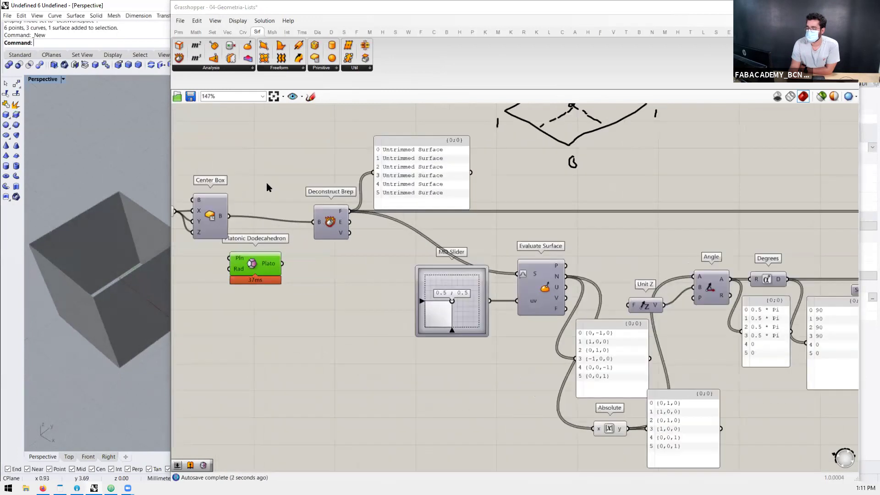
# Step: Place Center Box and its slider close to Deconstruct Brep, directly above the unconnected Platonic Dodecahedron
pyautogui.scroll(-2, 268, 185)
pyautogui.moveTo(269, 179); pyautogui.dragTo(271, 255)
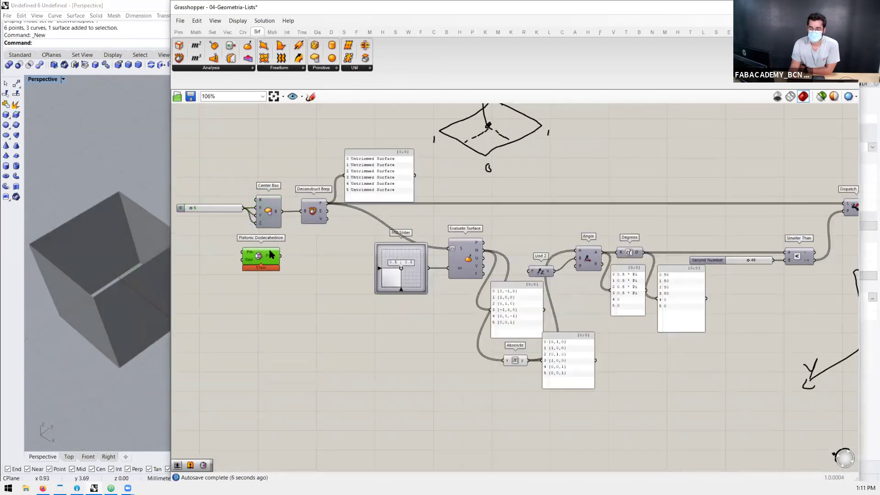
pyautogui.moveTo(286, 162); pyautogui.dragTo(211, 226)
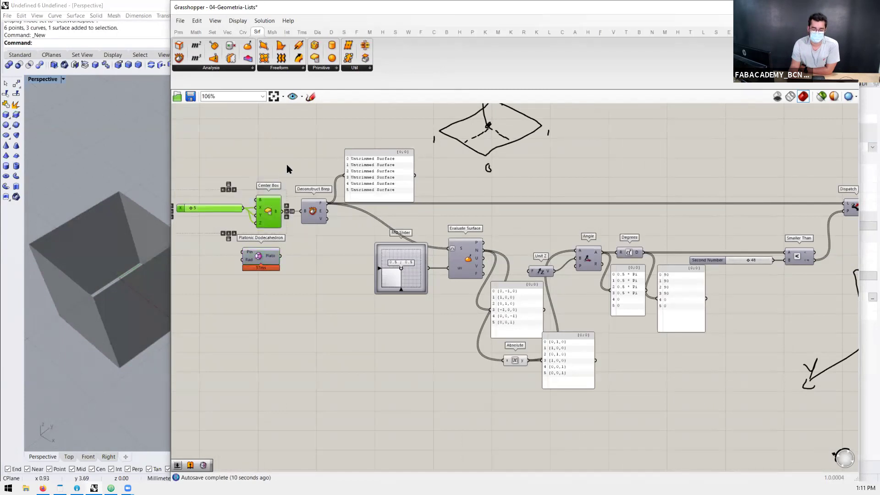
pyautogui.scroll(-3, 268, 186)
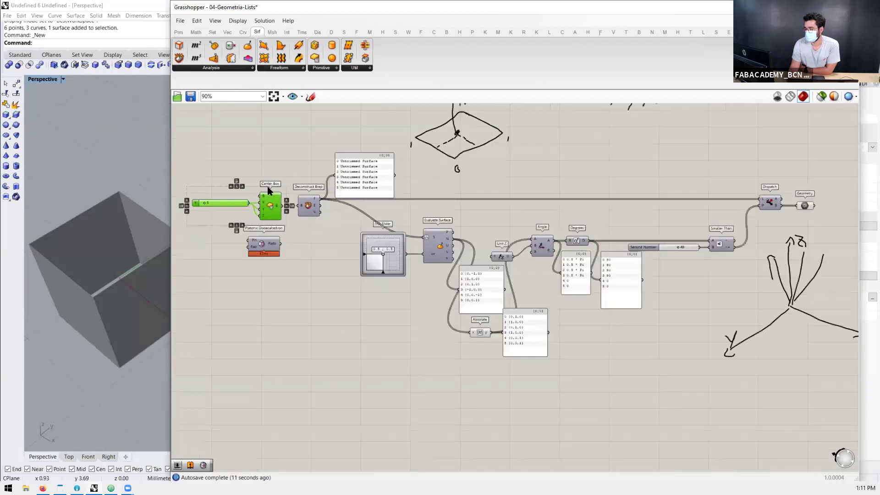
pyautogui.scroll(3, 296, 207)
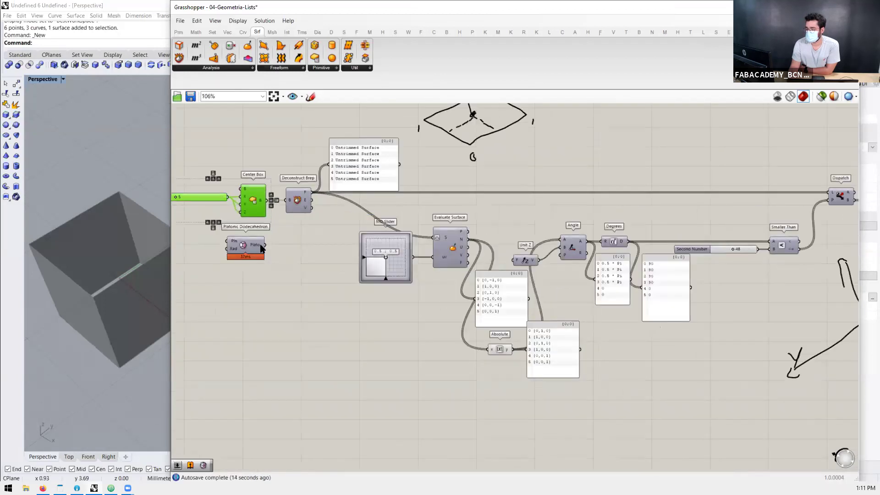
pyautogui.click(251, 245)
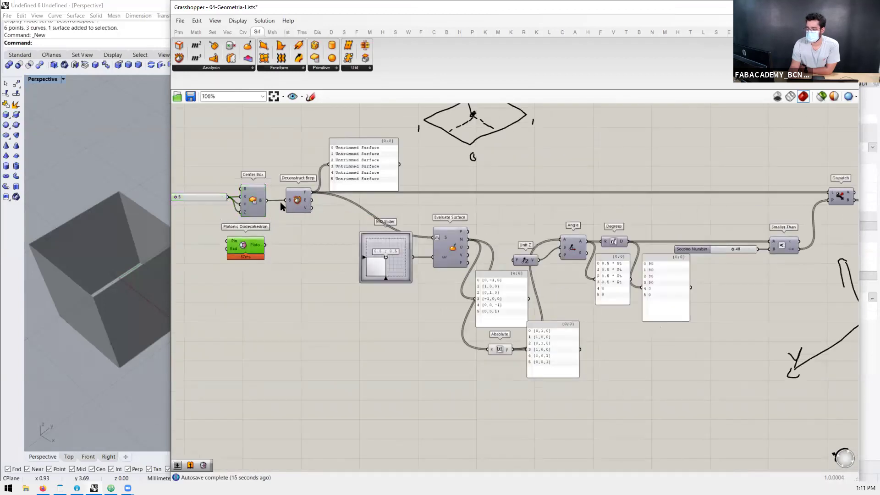
# Step: Move the Second Number slider below the value panels, group it in a circular blob, and set it to 14
pyautogui.moveTo(759, 253); pyautogui.dragTo(622, 251, button='right')
pyautogui.scroll(1, 624, 255)
pyautogui.moveTo(557, 252); pyautogui.dragTo(541, 360)
pyautogui.middleClick(540, 360)
pyautogui.click(541, 337)
pyautogui.click(521, 366)
pyautogui.moveTo(529, 378); pyautogui.dragTo(539, 397)
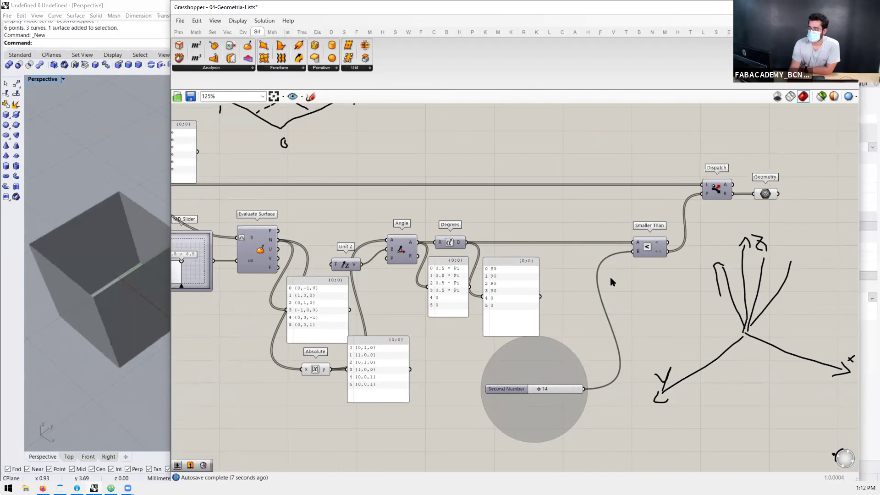
# Step: Open the Grasshopper definition 05-Grow-Scale-RotateSurface.gh from the day1 folder
pyautogui.scroll(-4, 571, 276)
pyautogui.scroll(2, 367, 253)
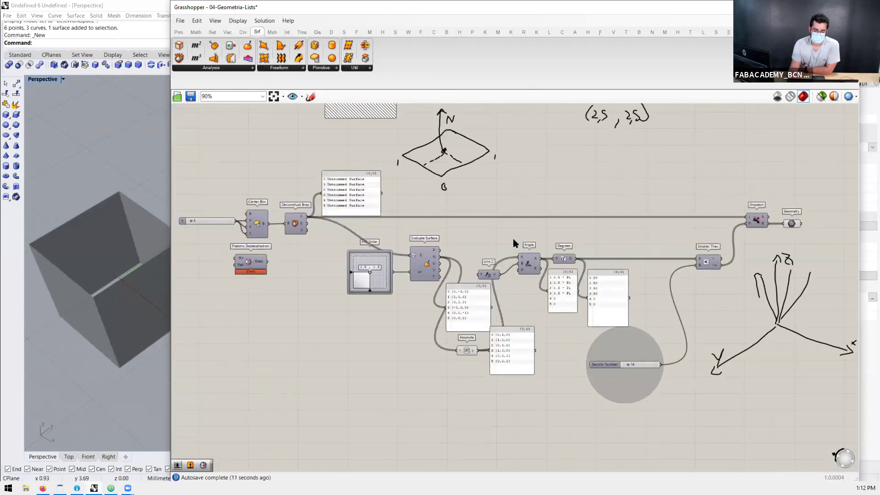
pyautogui.scroll(-2, 426, 212)
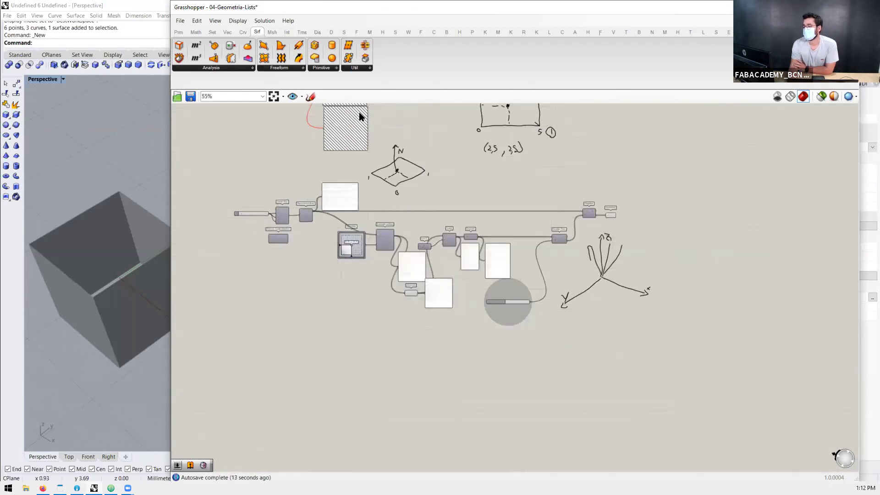
pyautogui.click(180, 21)
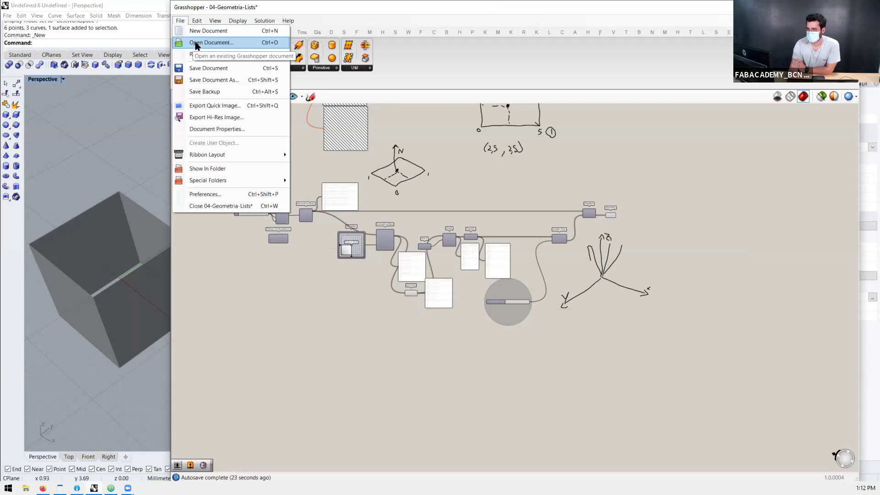
pyautogui.click(196, 42)
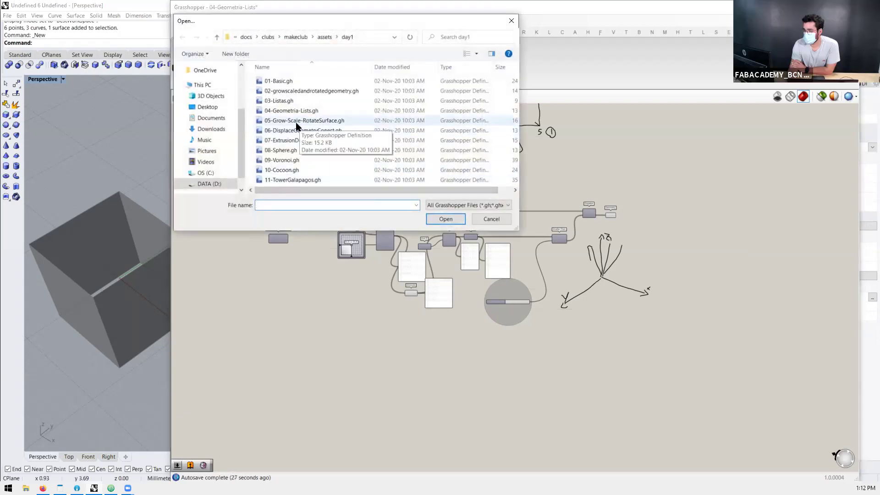
pyautogui.click(297, 121)
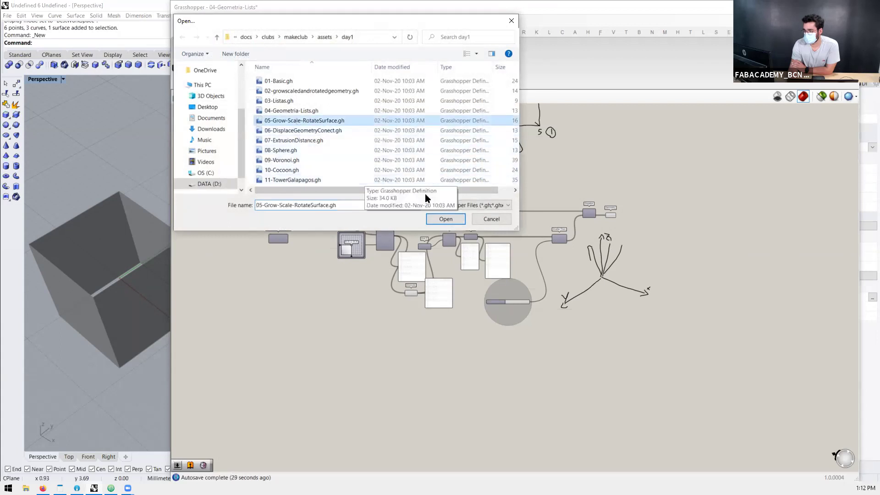
pyautogui.click(439, 217)
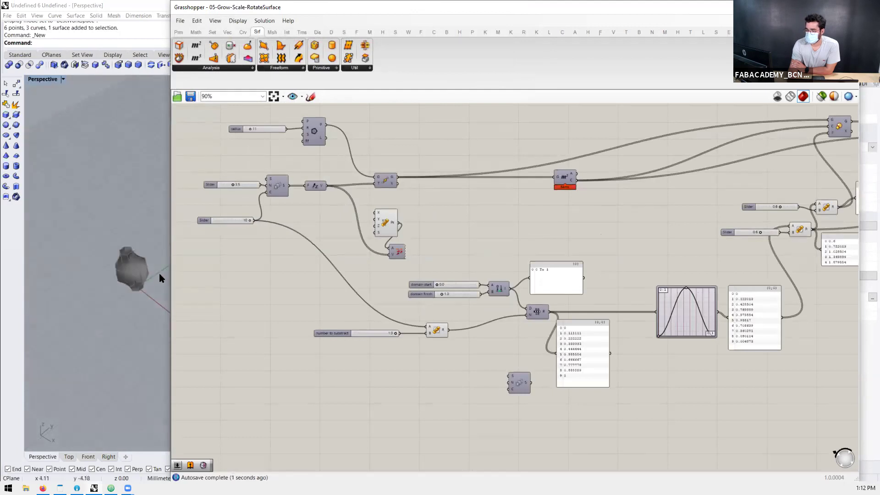
# Step: Enlarge the visible 3D viewport, highlight the final Loft component's geometry, and view the twisted surface from the side
pyautogui.moveTo(170, 250); pyautogui.dragTo(331, 249)
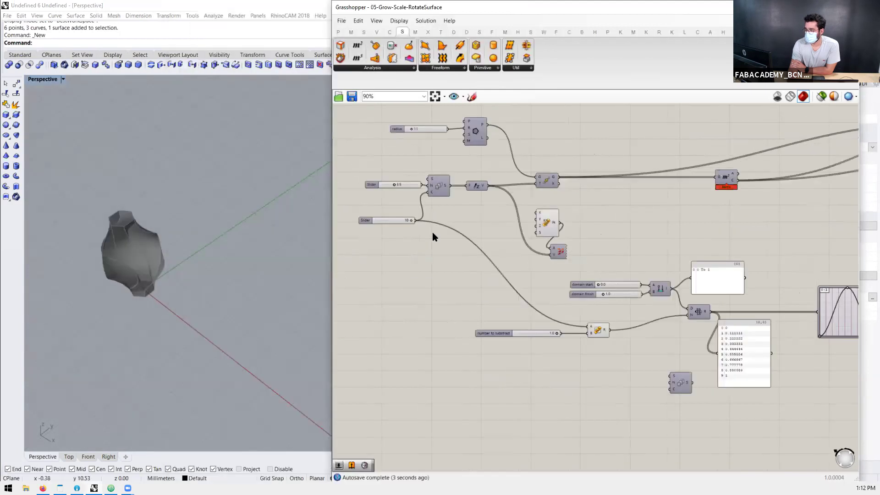
pyautogui.scroll(-9, 432, 232)
pyautogui.scroll(2, 507, 223)
pyautogui.scroll(2, 573, 213)
pyautogui.scroll(8, 710, 183)
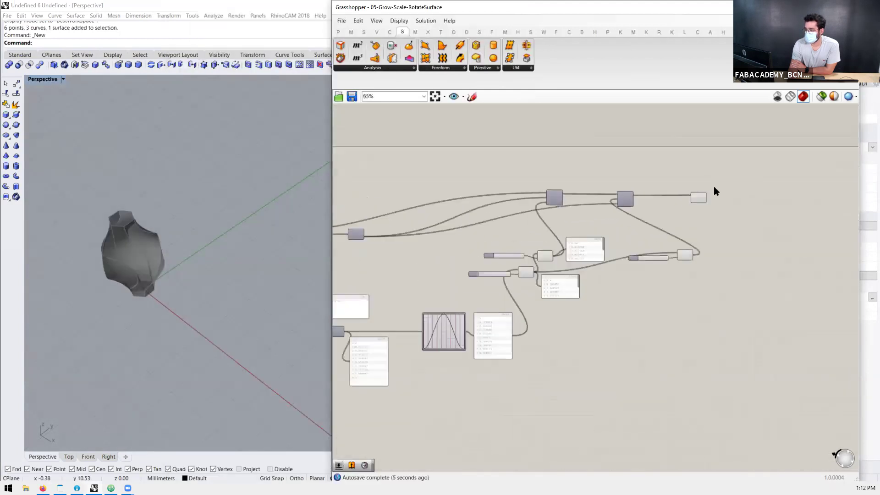
pyautogui.moveTo(714, 164); pyautogui.dragTo(650, 238)
pyautogui.moveTo(96, 246); pyautogui.dragTo(176, 236, button='right')
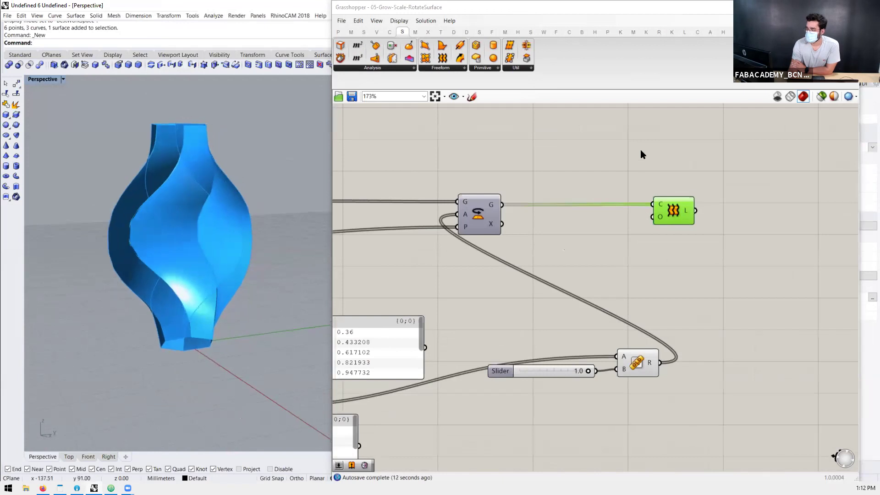
pyautogui.click(618, 165)
# Step: Select every component of the definition and hide their geometry in the viewport
pyautogui.scroll(-10, 505, 193)
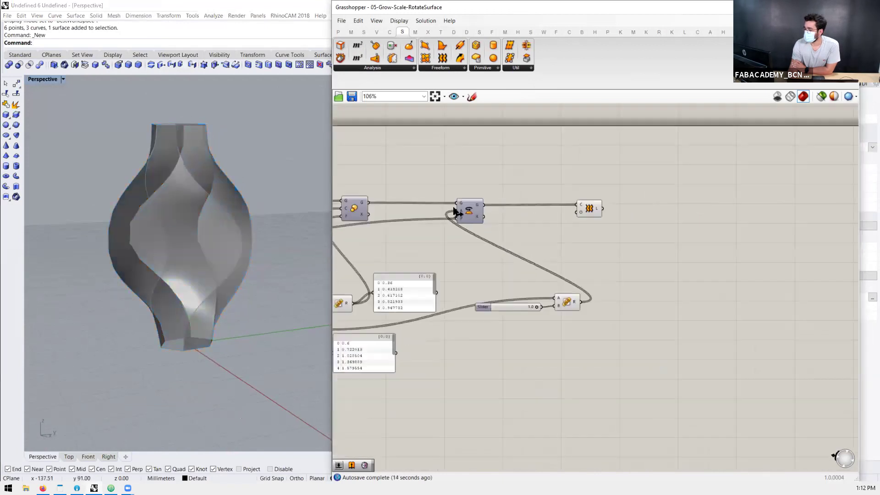
pyautogui.moveTo(603, 165); pyautogui.dragTo(414, 268)
pyautogui.scroll(3, 499, 197)
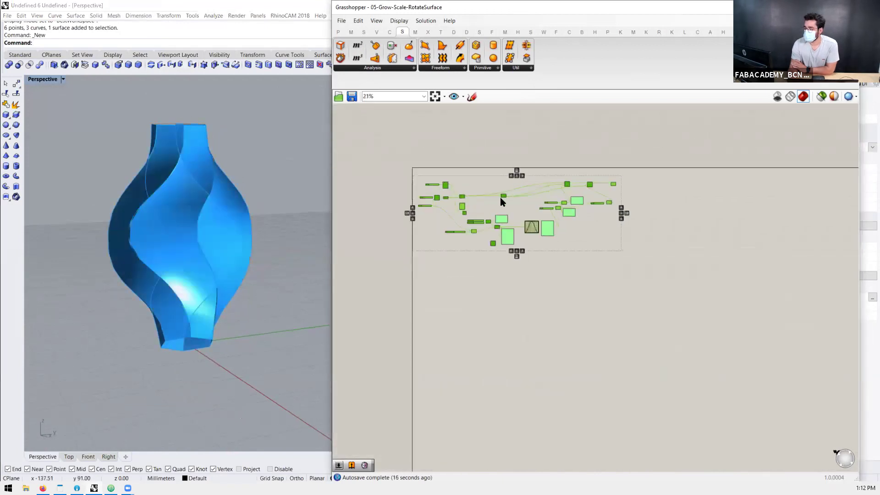
pyautogui.middleClick(554, 182)
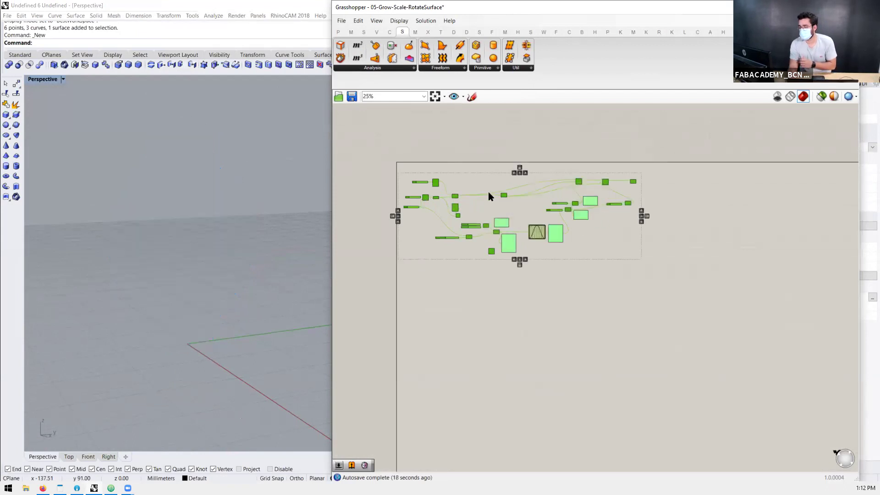
# Step: Search for "srf" in the empty canvas area below the existing definition and place the suggested component
pyautogui.scroll(-4, 452, 180)
pyautogui.scroll(4, 477, 239)
pyautogui.scroll(2, 403, 201)
pyautogui.click(403, 201)
pyautogui.doubleClick(403, 201)
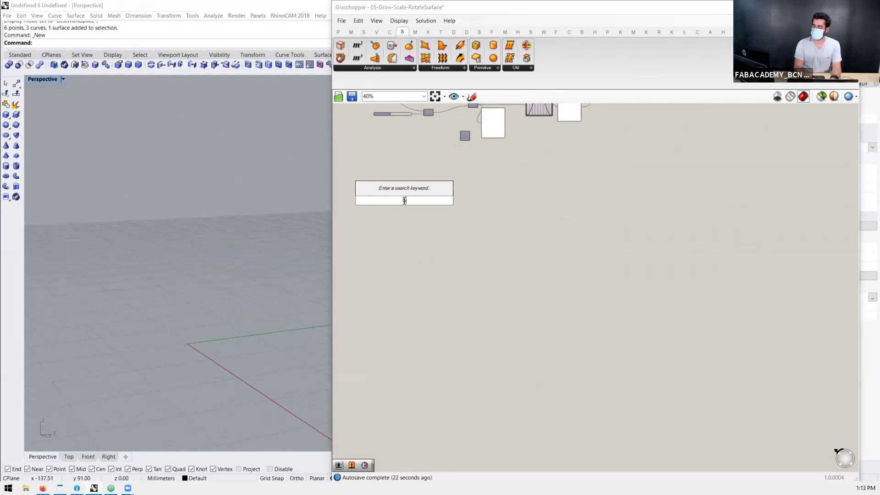
pyautogui.write('srf')
pyautogui.press('Return')
pyautogui.scroll(5, 405, 198)
pyautogui.scroll(-2, 191, 269)
pyautogui.moveTo(191, 269); pyautogui.dragTo(209, 274, button='right')
pyautogui.moveTo(219, 198); pyautogui.dragTo(216, 250, button='right')
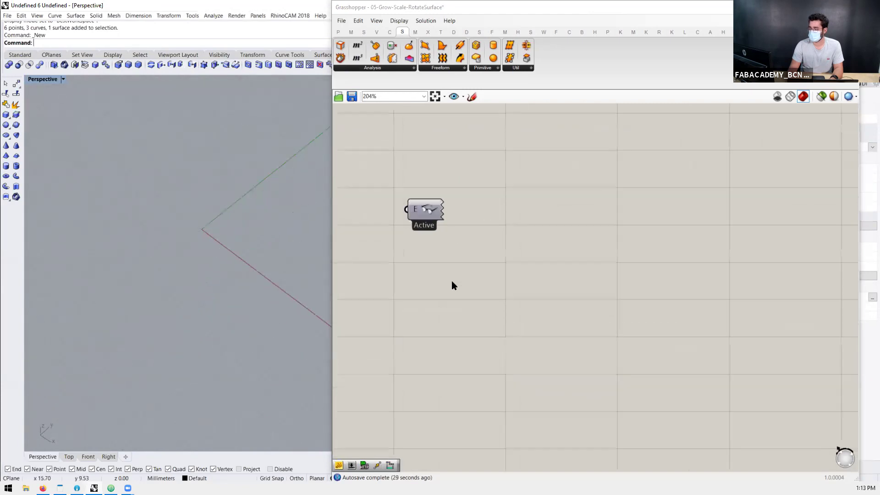
# Step: Add a Polygon component below the newly placed component
pyautogui.doubleClick(440, 287)
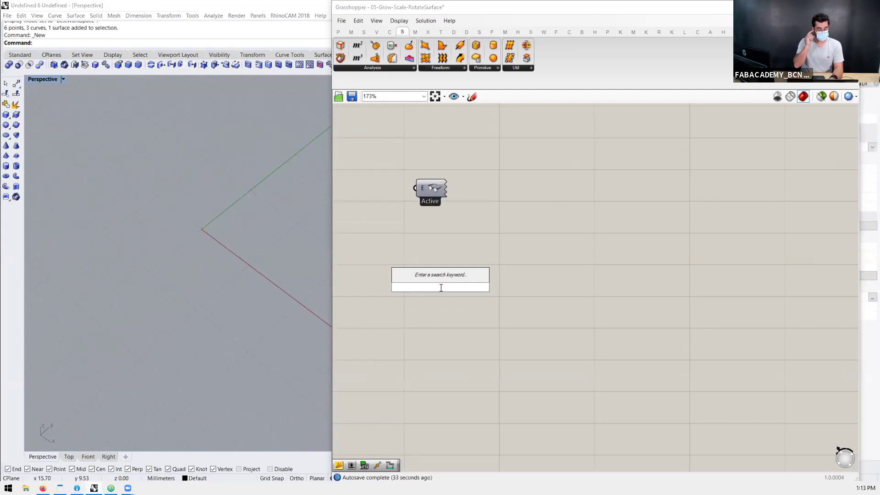
pyautogui.write('poly')
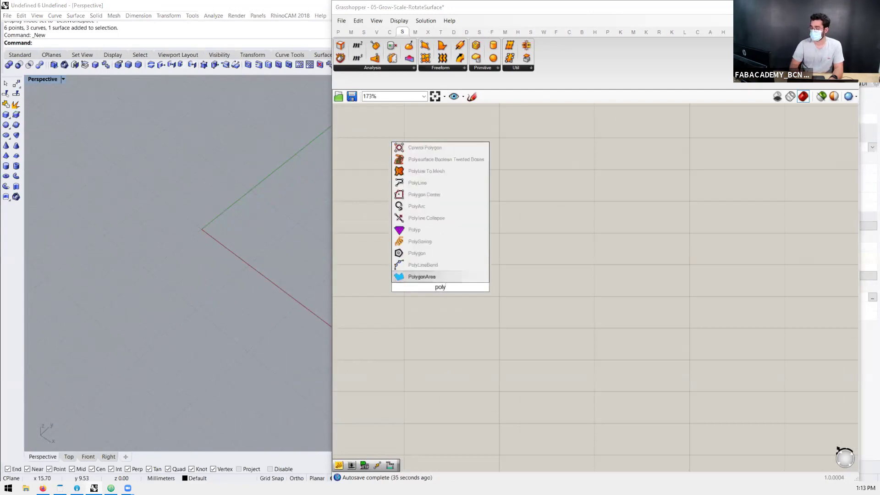
pyautogui.press('Up')
pyautogui.press('Up')
pyautogui.press('Return')
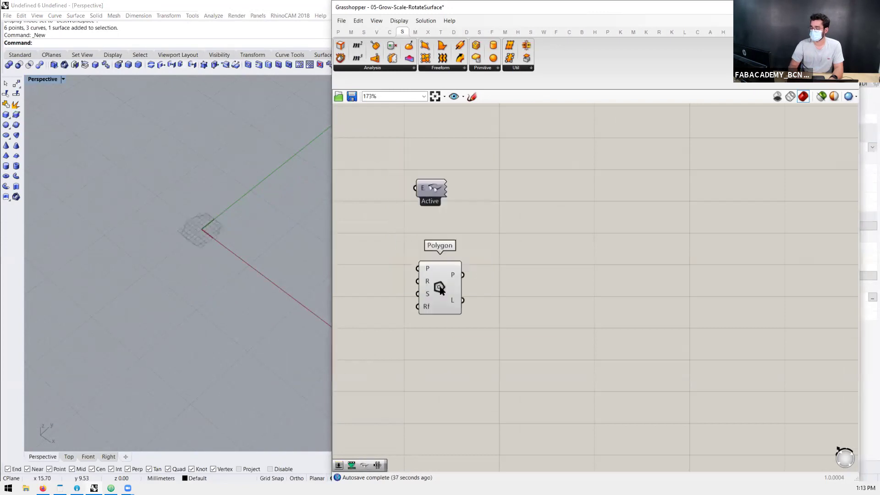
pyautogui.moveTo(443, 286); pyautogui.dragTo(477, 286)
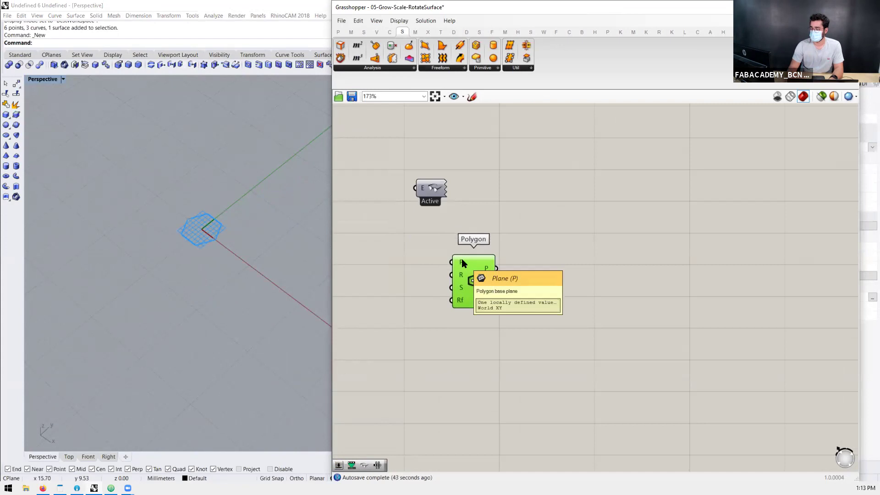
# Step: Add a Construct Point component, connect its point to the Polygon's plane input, and place it close to the Polygon
pyautogui.doubleClick(376, 246)
pyautogui.write('construct point')
pyautogui.press('Return')
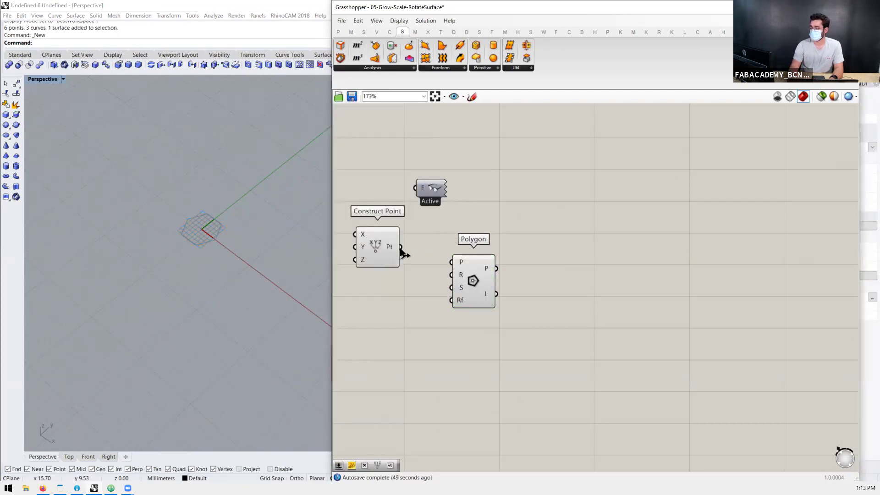
pyautogui.moveTo(447, 254); pyautogui.dragTo(509, 260)
pyautogui.scroll(-1, 467, 269)
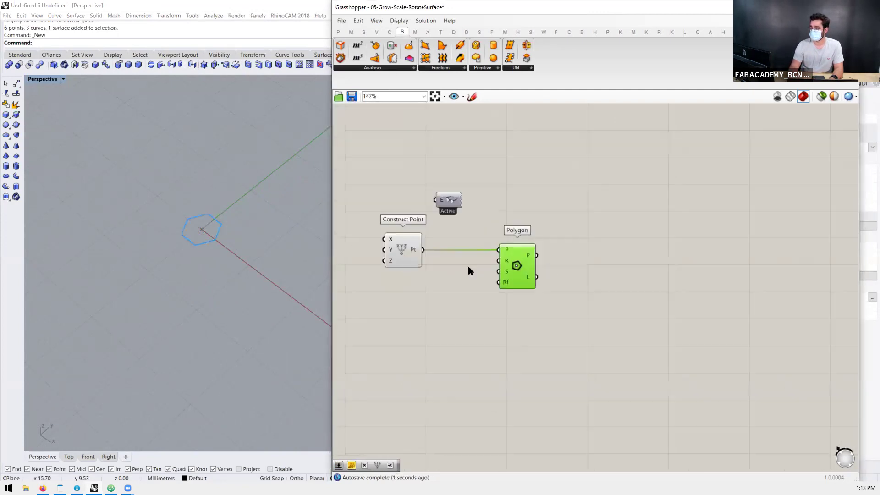
pyautogui.moveTo(431, 245); pyautogui.dragTo(465, 248)
pyautogui.moveTo(471, 207); pyautogui.dragTo(471, 154)
# Step: Add a number slider of 50, connect it to Construct Point's Y coordinate, set it to 17, and highlight the polygon
pyautogui.scroll(2, 380, 250)
pyautogui.doubleClick(379, 248)
pyautogui.write('50')
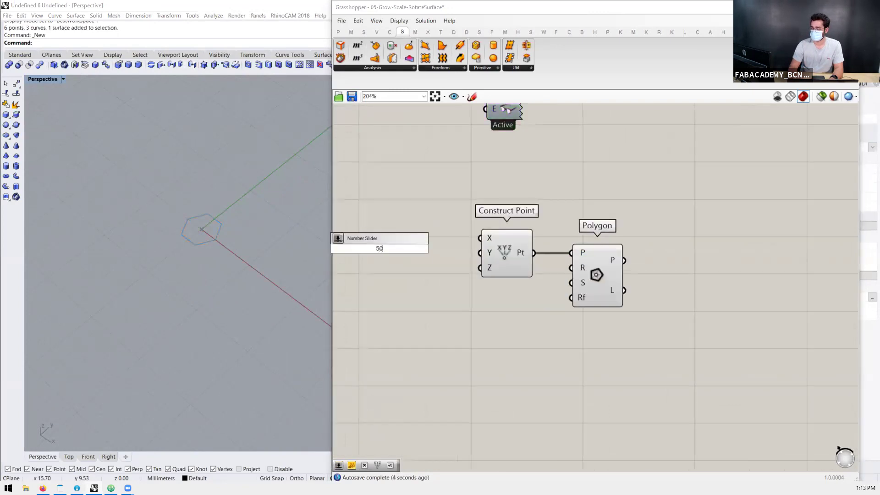
pyautogui.press('Return')
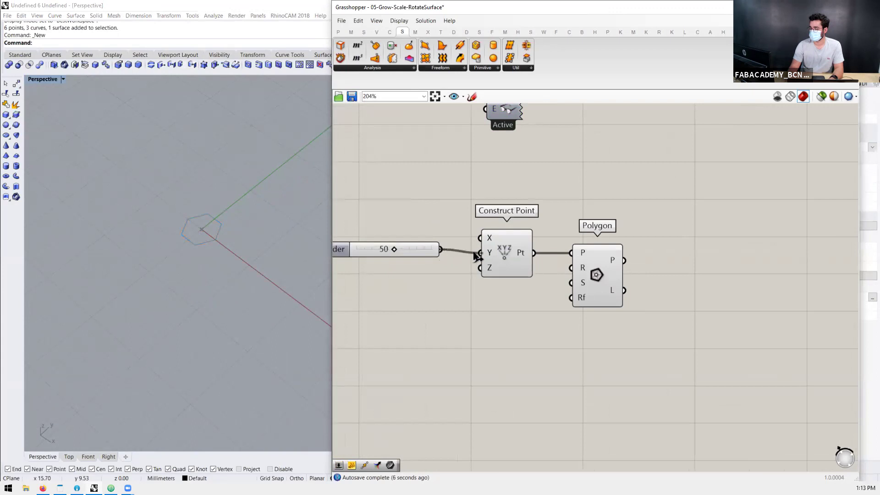
pyautogui.moveTo(476, 255); pyautogui.dragTo(479, 253)
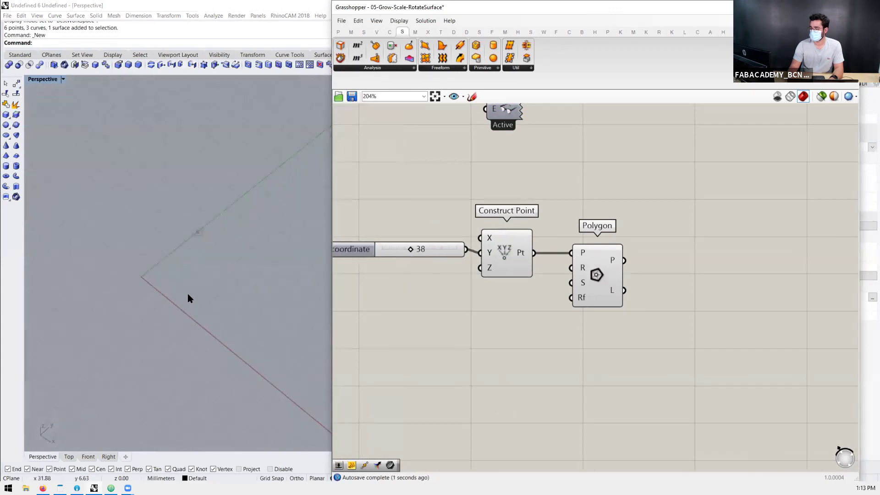
pyautogui.scroll(2, 453, 270)
pyautogui.click(392, 250)
pyautogui.moveTo(392, 251); pyautogui.dragTo(370, 256)
pyautogui.click(662, 276)
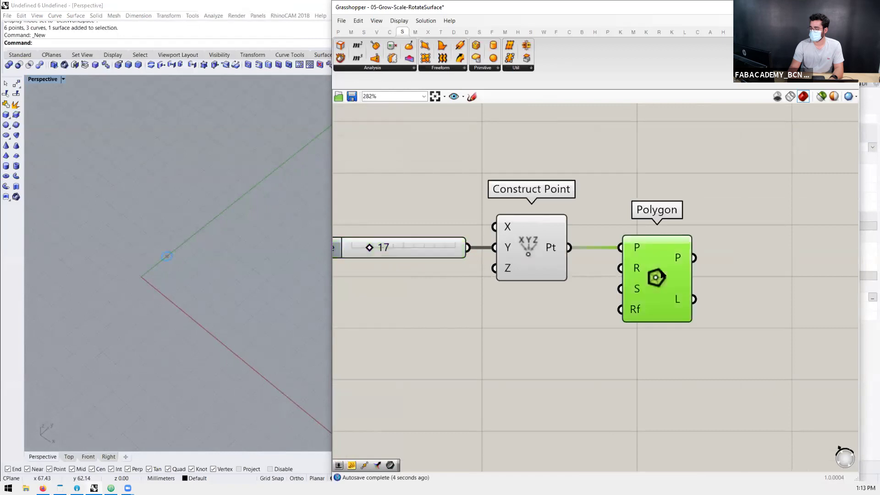
# Step: Add a number slider of 20, connect it to the Polygon's radius input, and set it to 33
pyautogui.scroll(1, 546, 282)
pyautogui.scroll(-2, 526, 281)
pyautogui.scroll(1, 523, 285)
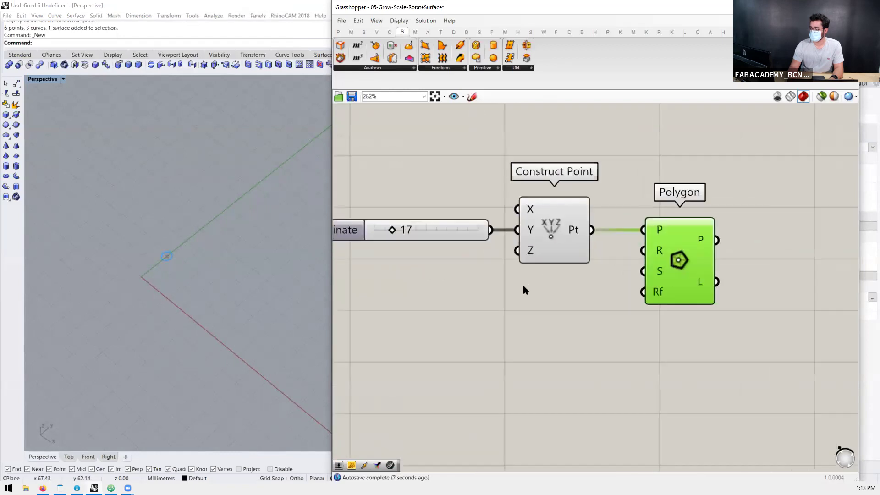
pyautogui.click(512, 304)
pyautogui.doubleClick(513, 304)
pyautogui.write('20')
pyautogui.press('Return')
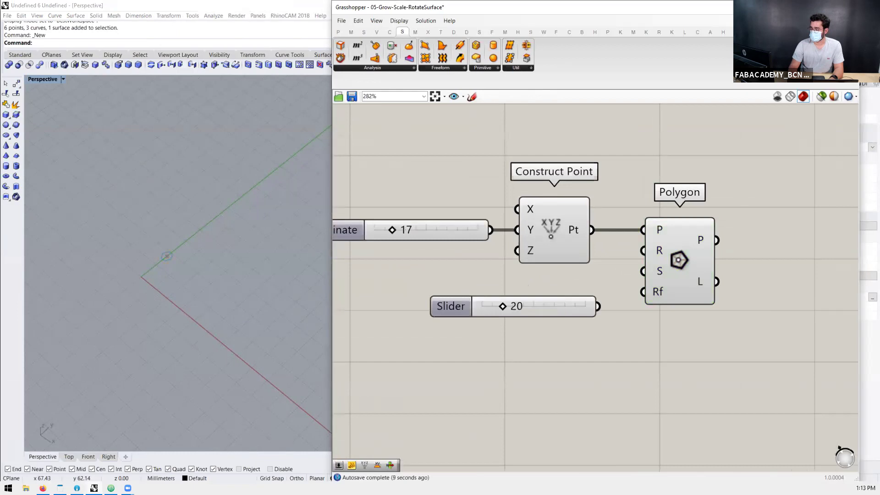
pyautogui.moveTo(600, 310); pyautogui.dragTo(643, 251)
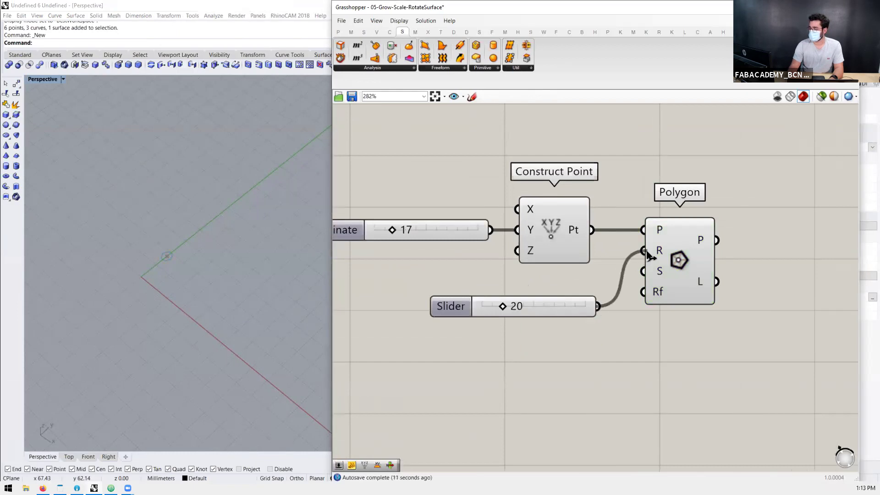
pyautogui.click(672, 266)
pyautogui.moveTo(509, 309); pyautogui.dragTo(556, 274)
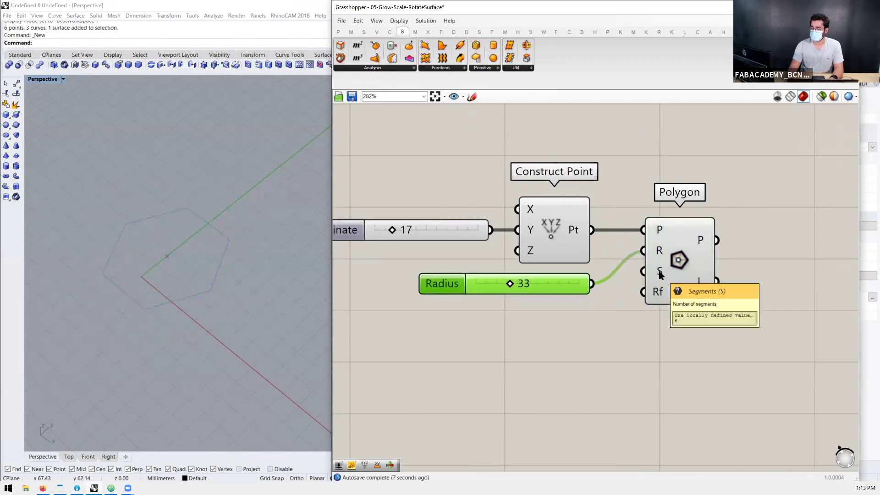
# Step: Add a number slider of 3, connect it to the Polygon's segments input, set it to 5, and align it below the Radius slider
pyautogui.click(515, 361)
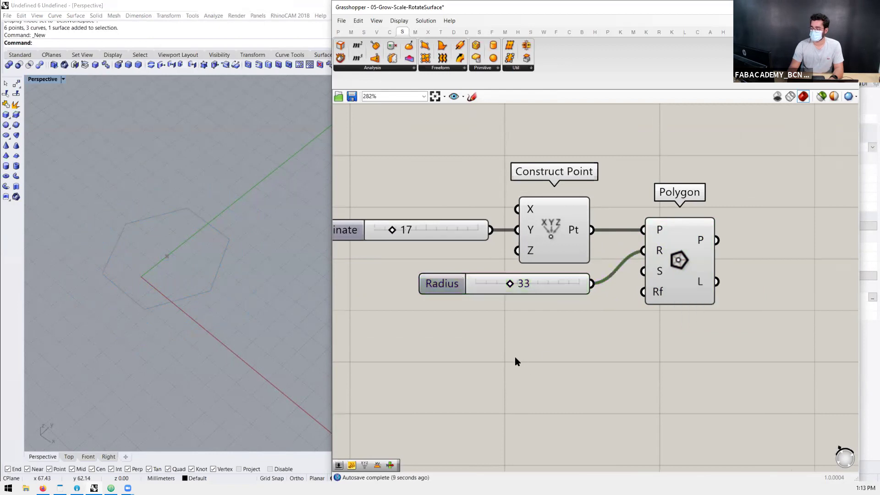
pyautogui.doubleClick(523, 334)
pyautogui.write('3')
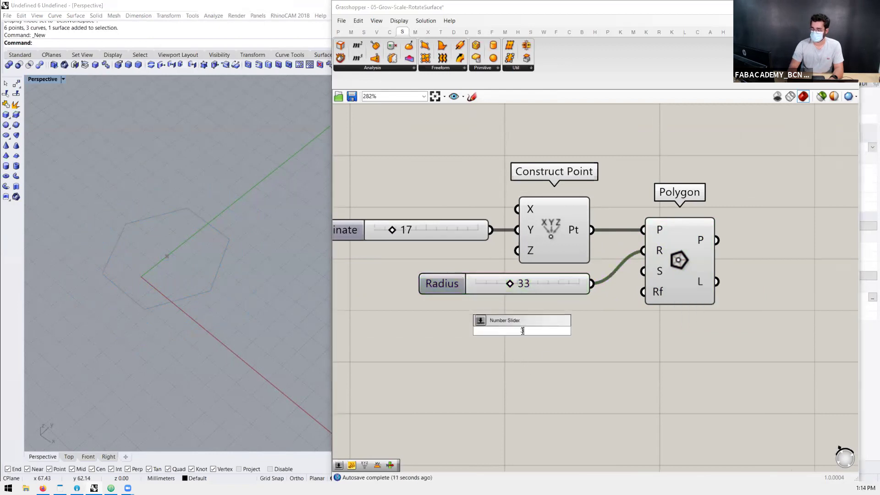
pyautogui.press('Return')
pyautogui.moveTo(637, 300); pyautogui.dragTo(643, 270)
pyautogui.click(669, 257)
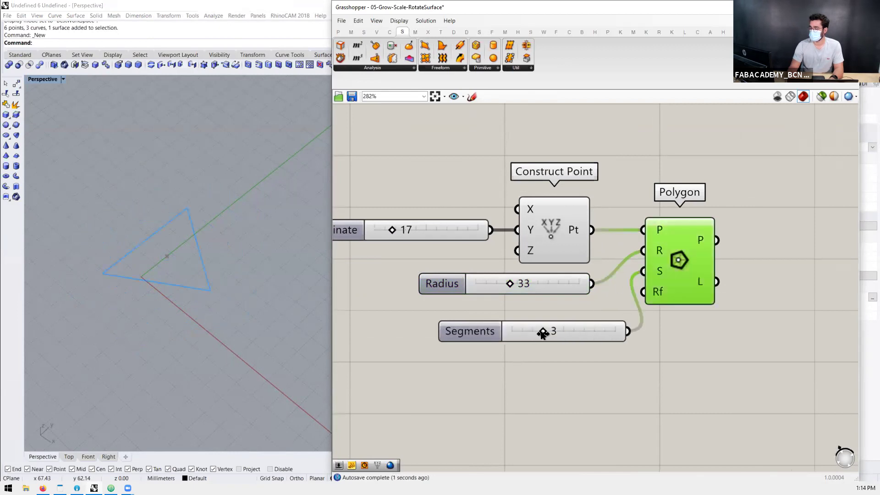
pyautogui.moveTo(550, 333); pyautogui.dragTo(571, 312)
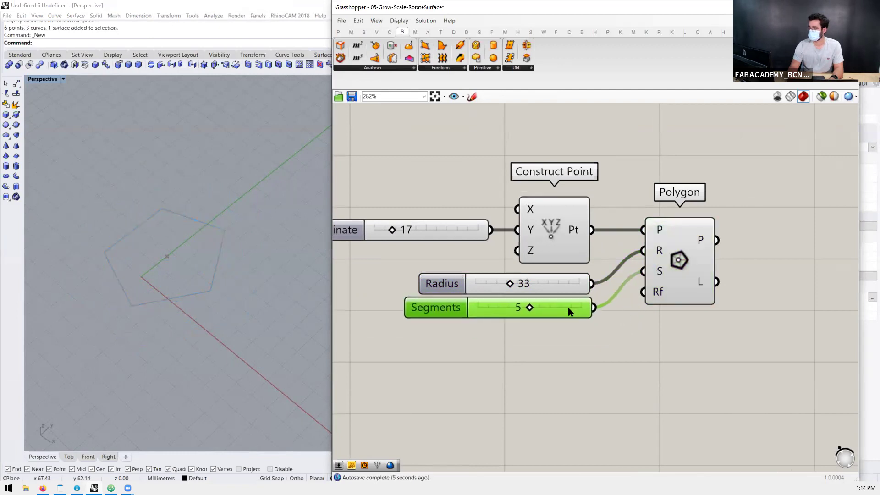
pyautogui.scroll(-2, 622, 284)
pyautogui.scroll(1, 622, 284)
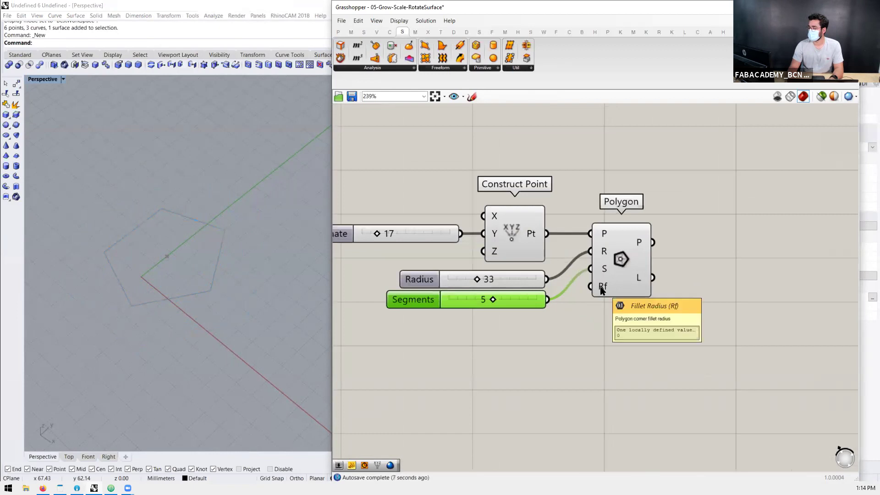
# Step: Examine a corner of the polygon up close, highlight its outline, and view it from a lower angle
pyautogui.scroll(5, 208, 289)
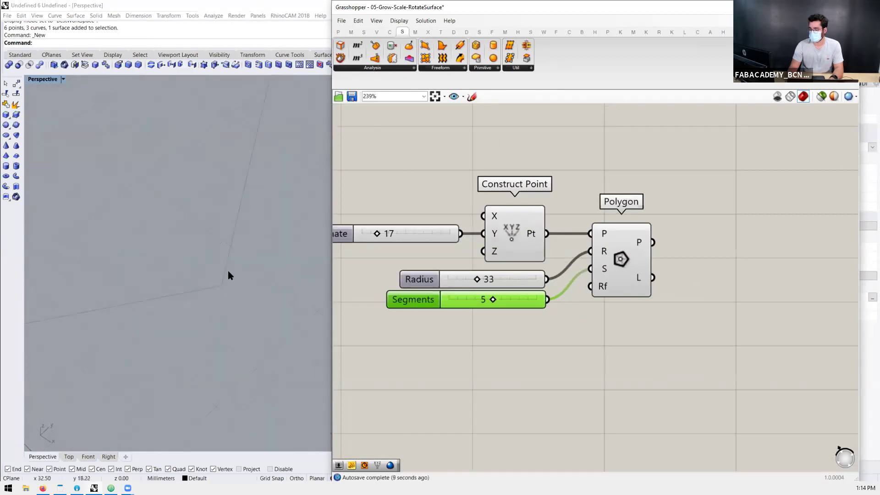
pyautogui.click(617, 259)
pyautogui.scroll(-5, 227, 292)
pyautogui.moveTo(227, 339); pyautogui.dragTo(242, 260, button='right')
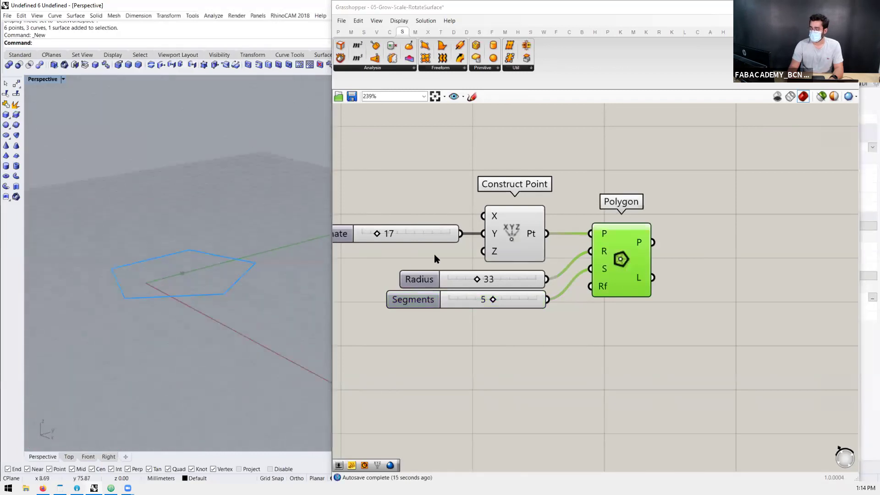
# Step: Turn on the preview of the Loft component at the end of the original definition
pyautogui.scroll(-3, 436, 259)
pyautogui.scroll(-6, 496, 300)
pyautogui.moveTo(714, 145); pyautogui.dragTo(677, 195)
pyautogui.middleClick(677, 196)
pyautogui.click(694, 178)
# Step: Examine the twisted lofted surface from several angles, including its open ends
pyautogui.scroll(6, 175, 291)
pyautogui.moveTo(193, 305); pyautogui.dragTo(163, 334, button='right')
pyautogui.click(639, 329)
pyautogui.scroll(3, 157, 298)
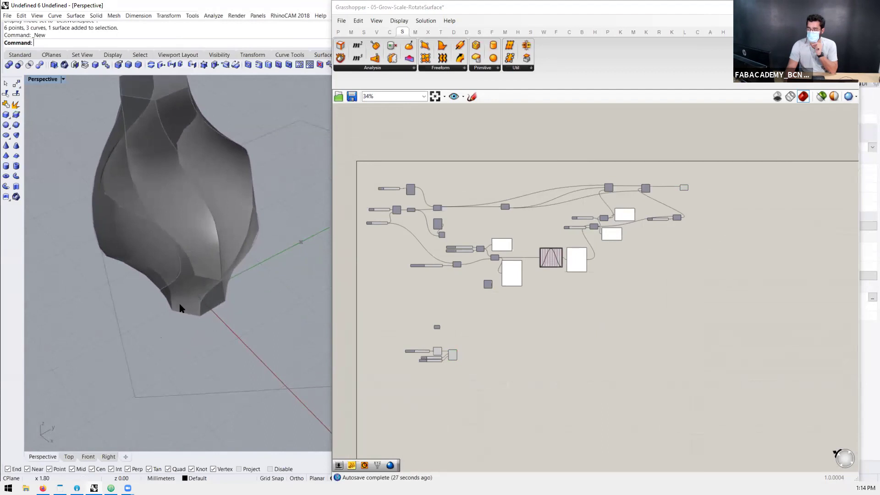
pyautogui.scroll(2, 210, 309)
pyautogui.scroll(-3, 233, 330)
pyautogui.moveTo(242, 344)
pyautogui.mouseDown(button='right')
pyautogui.moveTo(243, 319)
pyautogui.moveTo(243, 350)
pyautogui.moveTo(240, 339)
pyautogui.mouseUp(button='right')
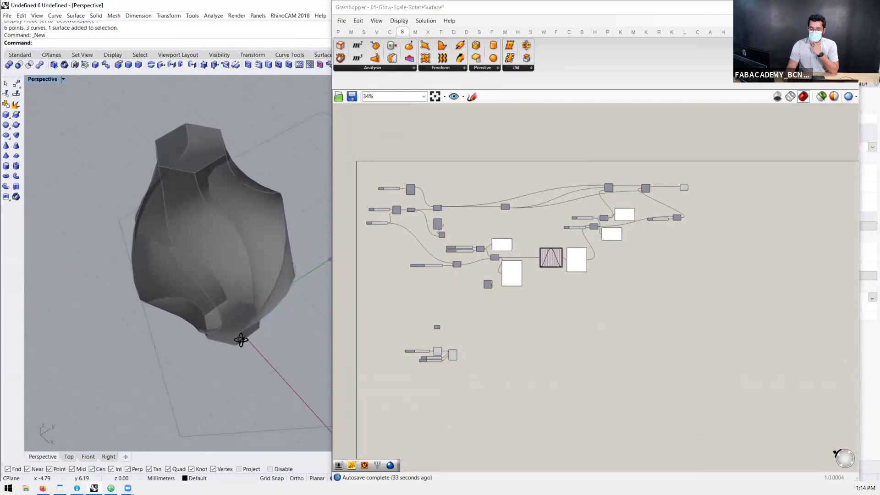
# Step: Turn on the preview of the Rotate component that feeds the Loft
pyautogui.scroll(6, 609, 186)
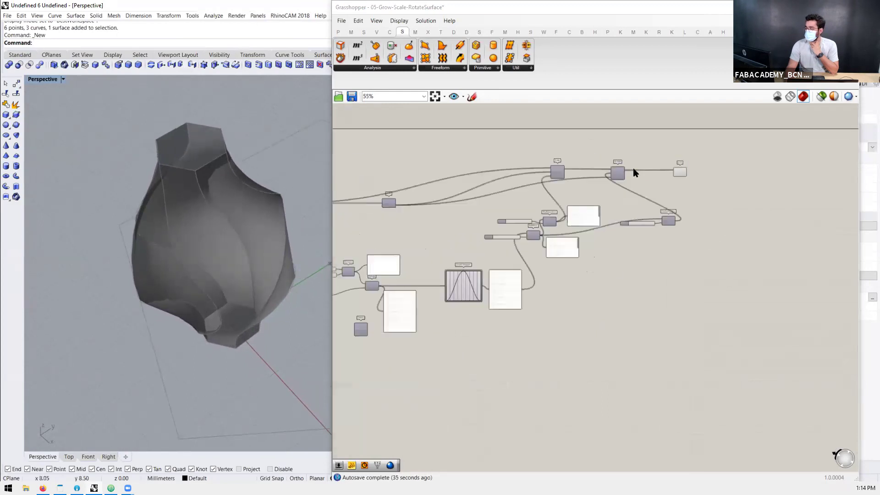
pyautogui.click(612, 183)
pyautogui.middleClick(616, 179)
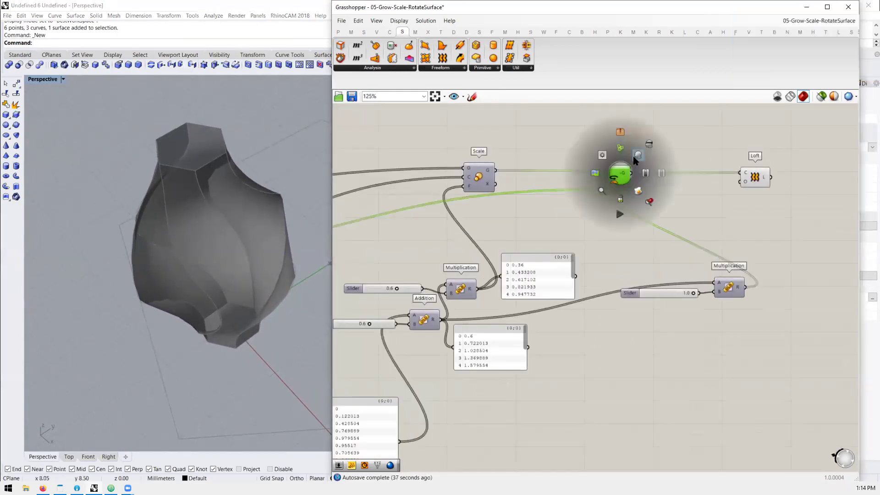
pyautogui.click(633, 157)
pyautogui.click(662, 128)
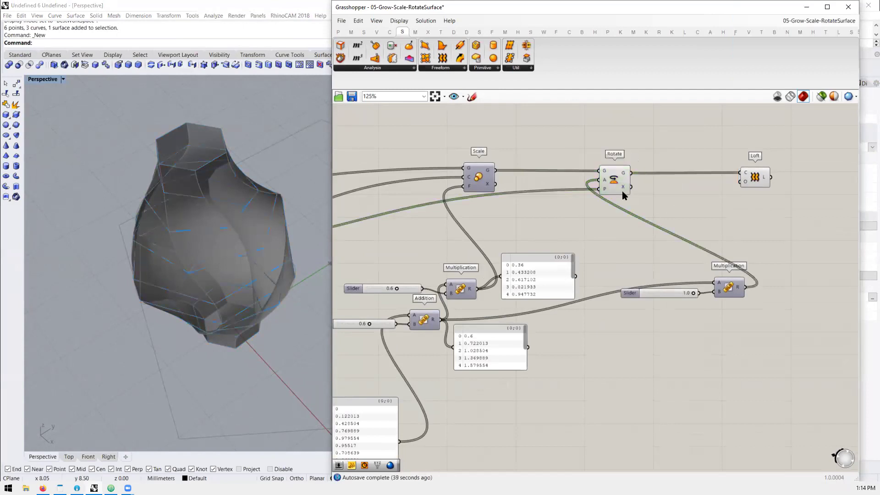
pyautogui.click(622, 190)
# Step: Hide the Loft surface and highlight the Rotate component's stacked polygons to view them from the side
pyautogui.click(751, 175)
pyautogui.middleClick(784, 158)
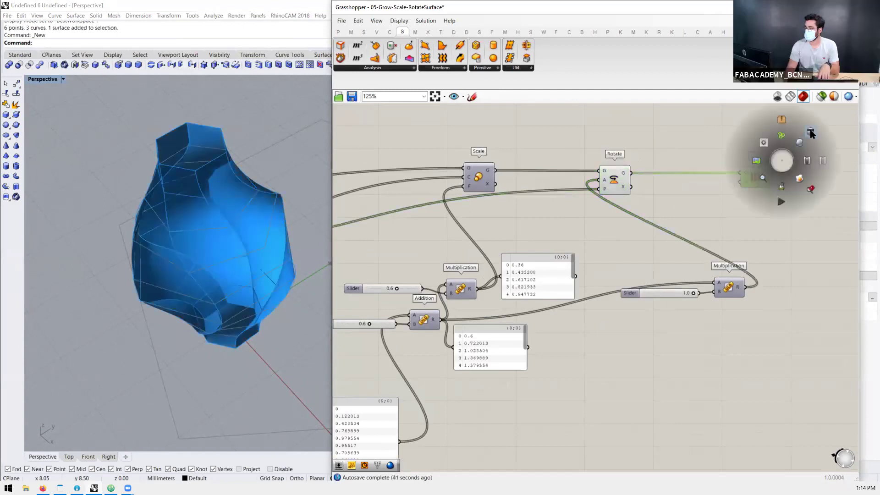
pyautogui.click(804, 137)
pyautogui.click(674, 158)
pyautogui.click(609, 187)
pyautogui.moveTo(240, 298); pyautogui.dragTo(226, 373, button='right')
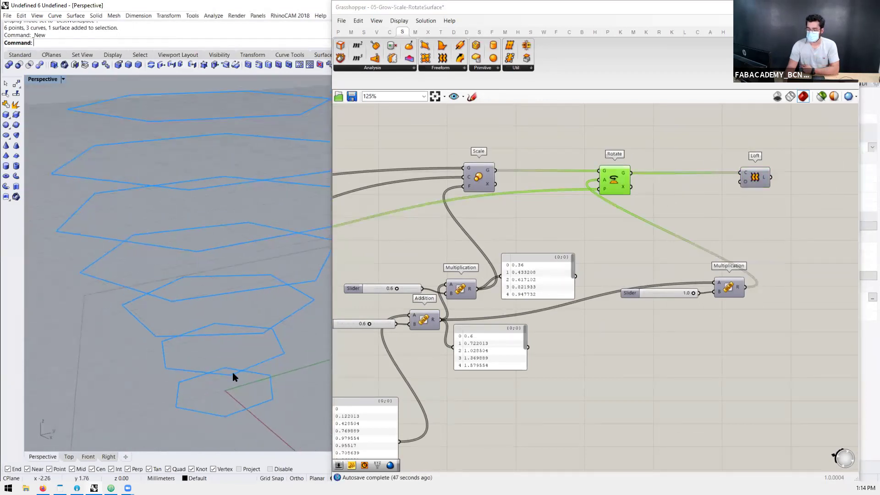
pyautogui.rightClick(228, 300)
pyautogui.click(197, 314)
pyautogui.scroll(-4, 175, 278)
pyautogui.moveTo(178, 275); pyautogui.dragTo(182, 194, button='right')
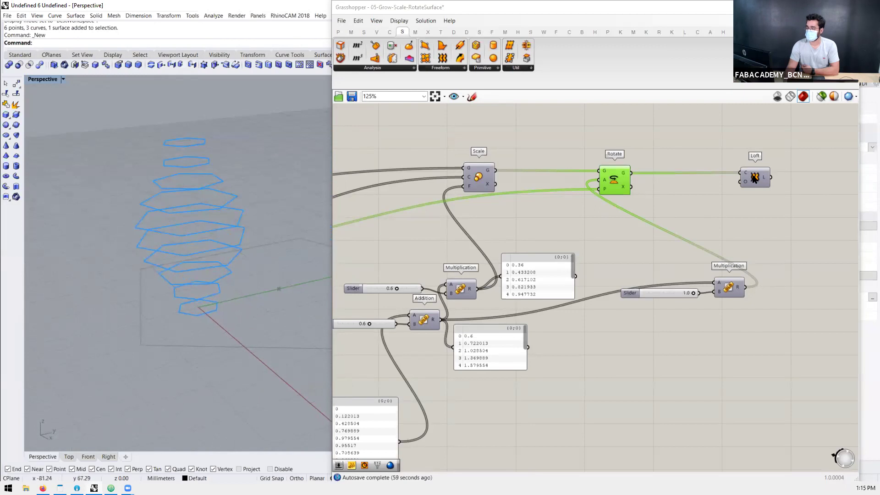
# Step: Show the Loft surface over the rotated polygons for comparison and hide it again
pyautogui.click(754, 179)
pyautogui.middleClick(761, 177)
pyautogui.click(778, 168)
pyautogui.click(788, 222)
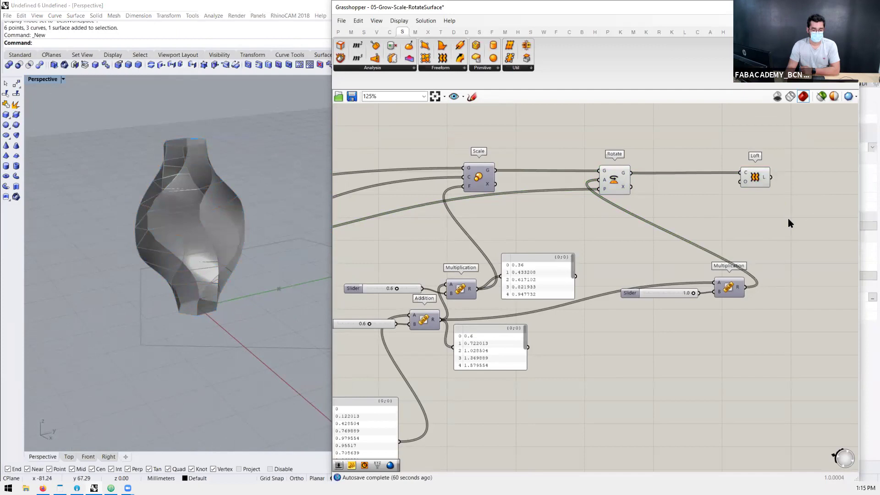
pyautogui.click(762, 178)
pyautogui.middleClick(759, 177)
pyautogui.click(790, 144)
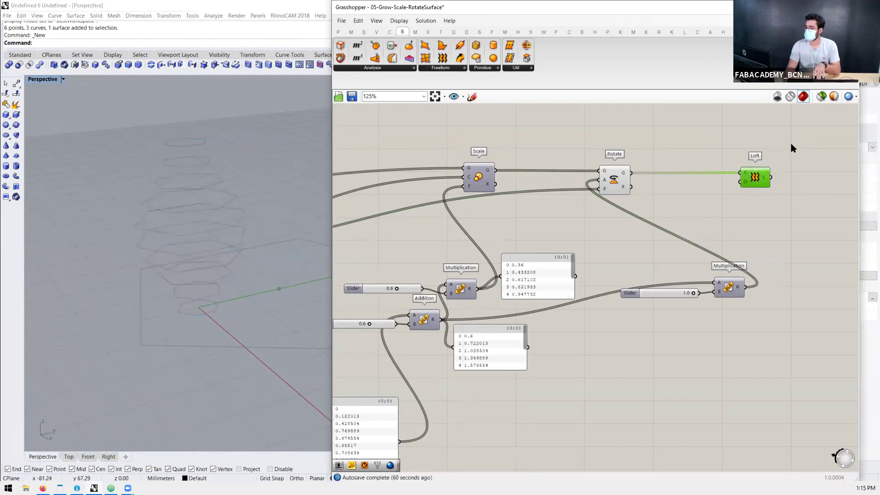
# Step: Highlight the Rotate component's polygons again and examine the stack from its lowest to its highest outline
pyautogui.click(628, 182)
pyautogui.scroll(5, 182, 320)
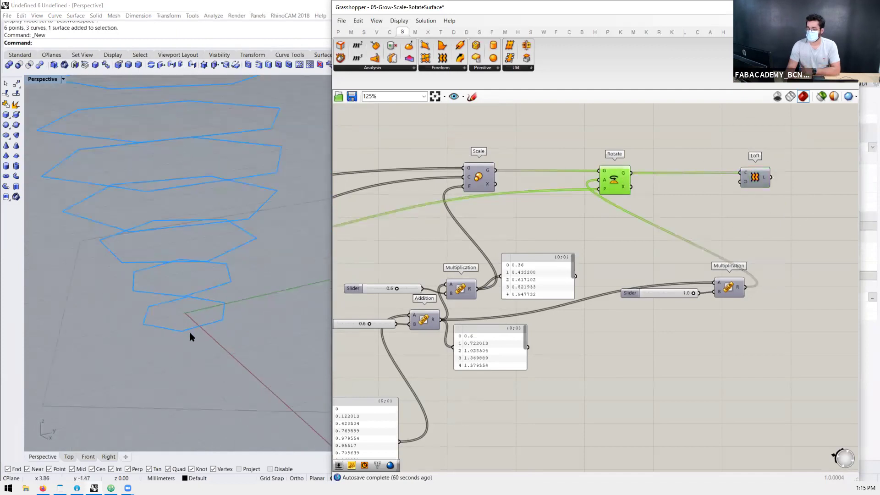
pyautogui.scroll(-3, 184, 323)
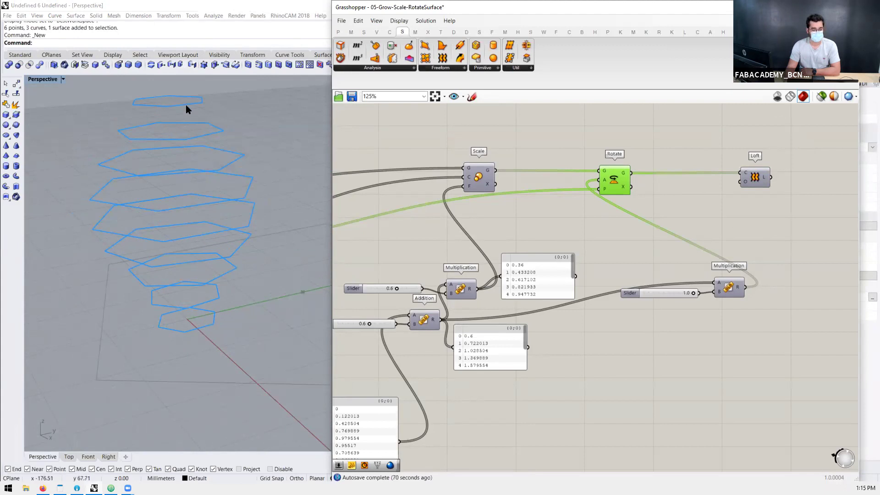
# Step: Turn off the preview of the Rotate component that feeds the Loft and return to the rebuilt Construct Point and Polygon
pyautogui.middleClick(629, 174)
pyautogui.click(654, 142)
pyautogui.click(678, 187)
pyautogui.scroll(-5, 666, 193)
pyautogui.scroll(4, 581, 264)
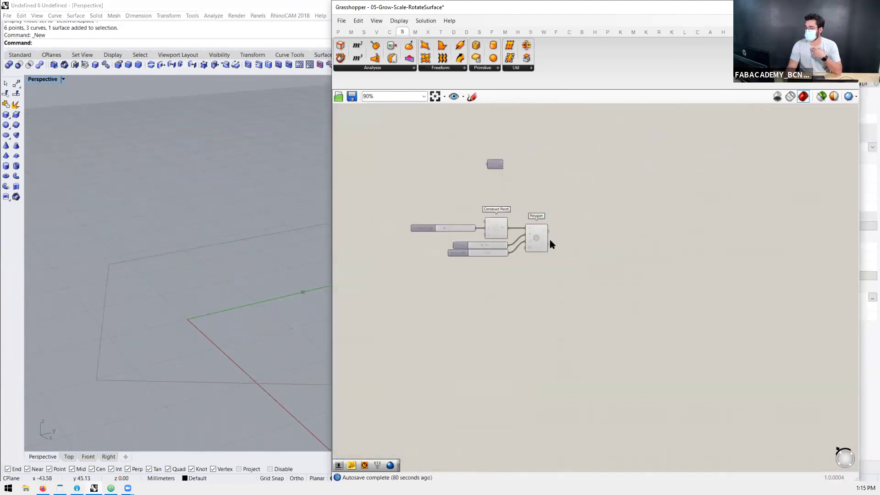
# Step: Highlight the Polygon component's outline and examine the base pentagon from a lower viewing angle
pyautogui.click(535, 239)
pyautogui.scroll(-9, 158, 268)
pyautogui.moveTo(202, 273); pyautogui.dragTo(152, 250, button='right')
pyautogui.scroll(5, 152, 250)
pyautogui.scroll(5, 551, 235)
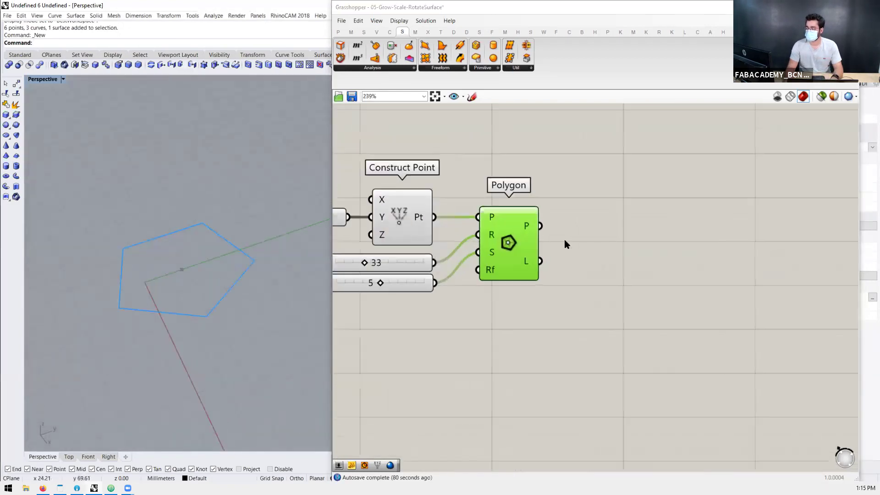
pyautogui.click(622, 227)
pyautogui.click(525, 243)
pyautogui.moveTo(235, 271)
pyautogui.mouseDown(button='right')
pyautogui.moveTo(235, 263)
pyautogui.moveTo(227, 295)
pyautogui.moveTo(230, 286)
pyautogui.mouseUp(button='right')
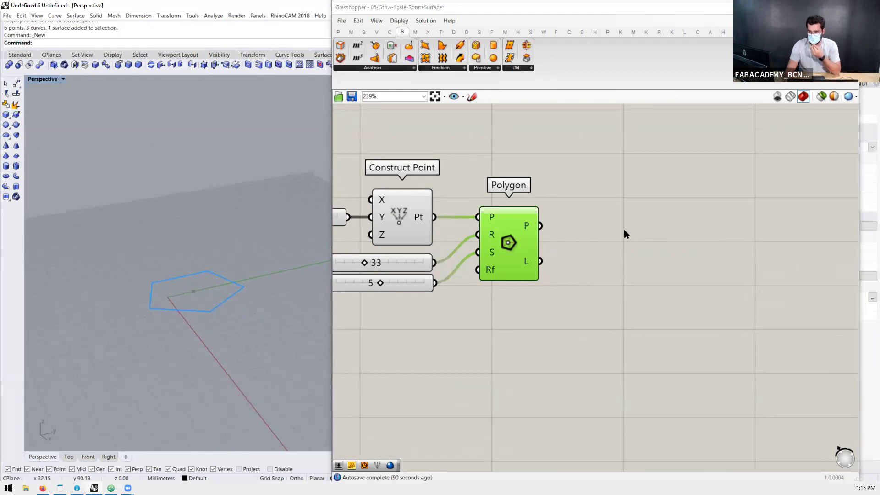
# Step: Add a Move component after Polygon and connect the polygon output to its geometry input
pyautogui.doubleClick(689, 217)
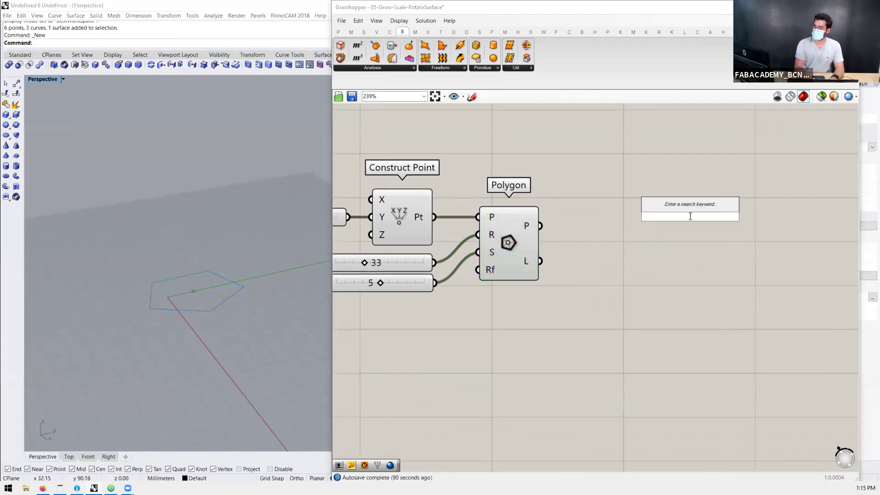
pyautogui.write('move')
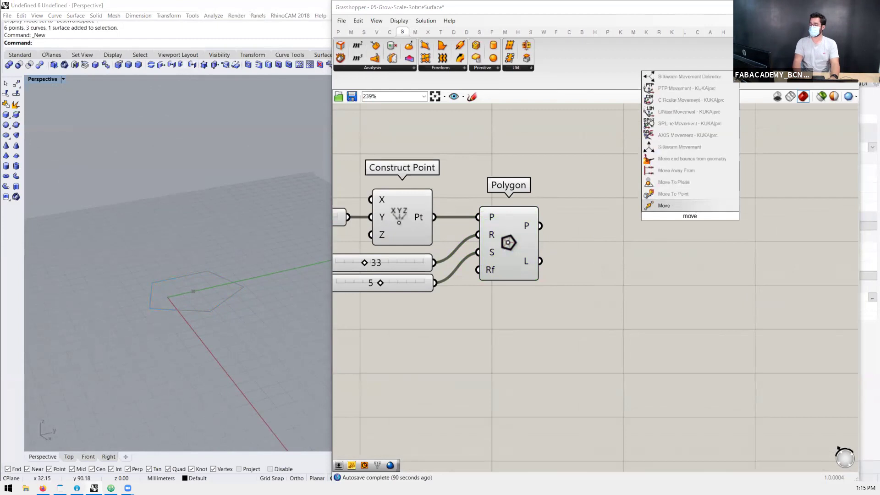
pyautogui.press('Return')
pyautogui.moveTo(689, 215); pyautogui.dragTo(725, 231)
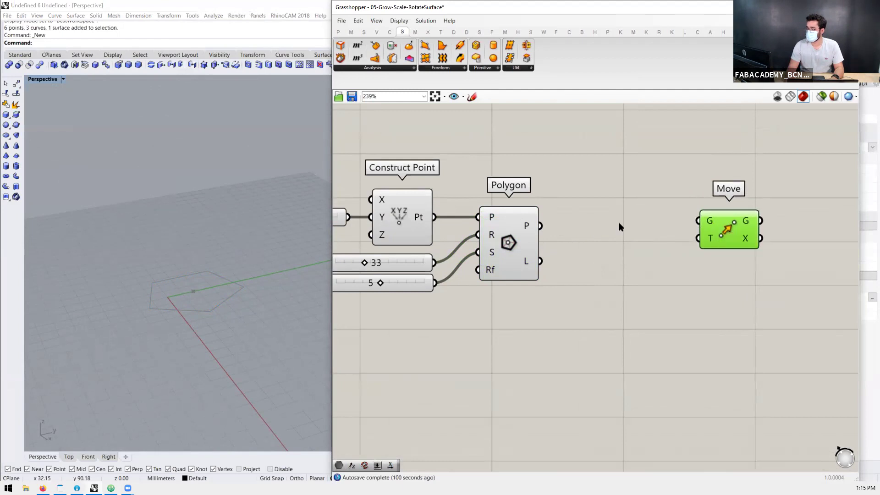
pyautogui.moveTo(541, 226); pyautogui.dragTo(732, 236)
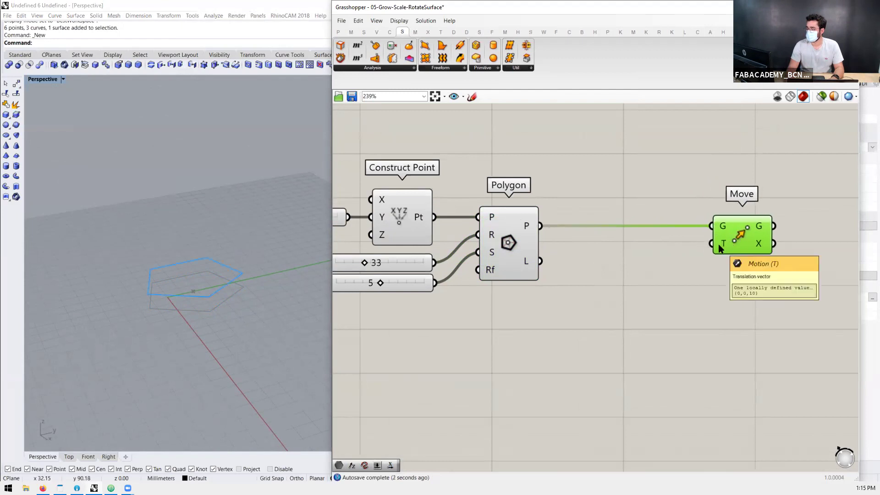
# Step: Add a Unit Z vector and connect it to Move's motion input
pyautogui.doubleClick(654, 273)
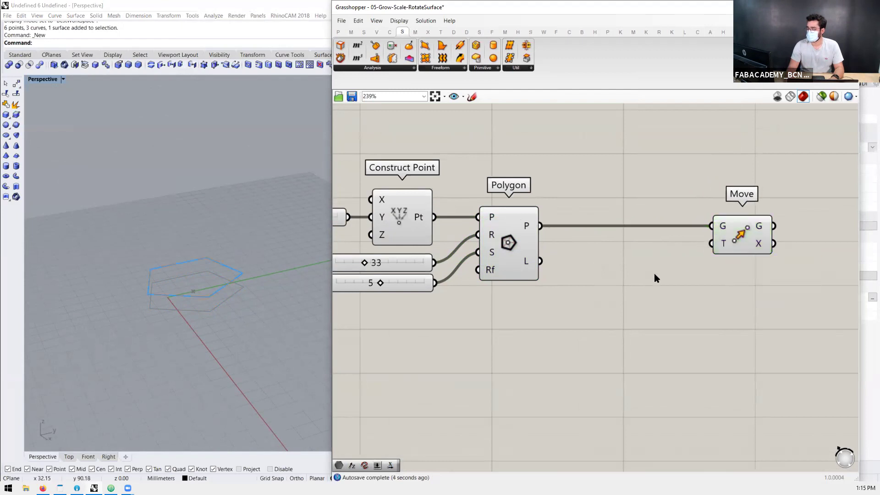
pyautogui.write('unit z')
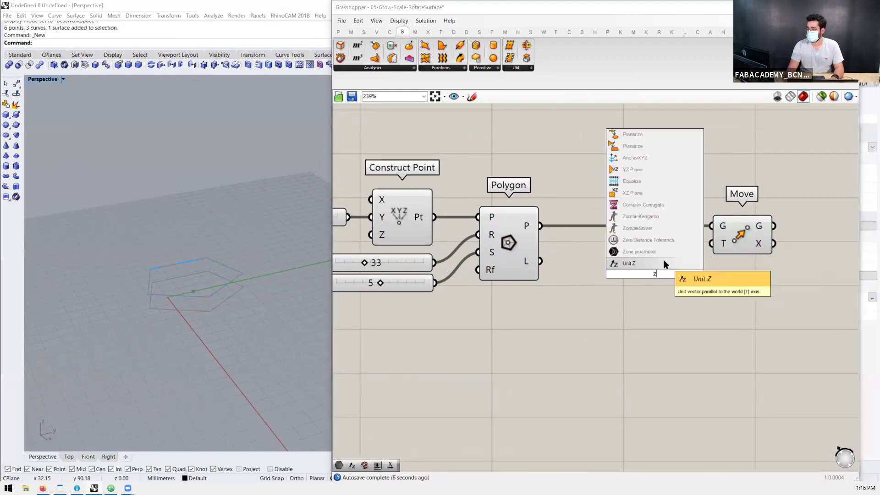
pyautogui.click(664, 260)
pyautogui.moveTo(684, 274); pyautogui.dragTo(711, 244)
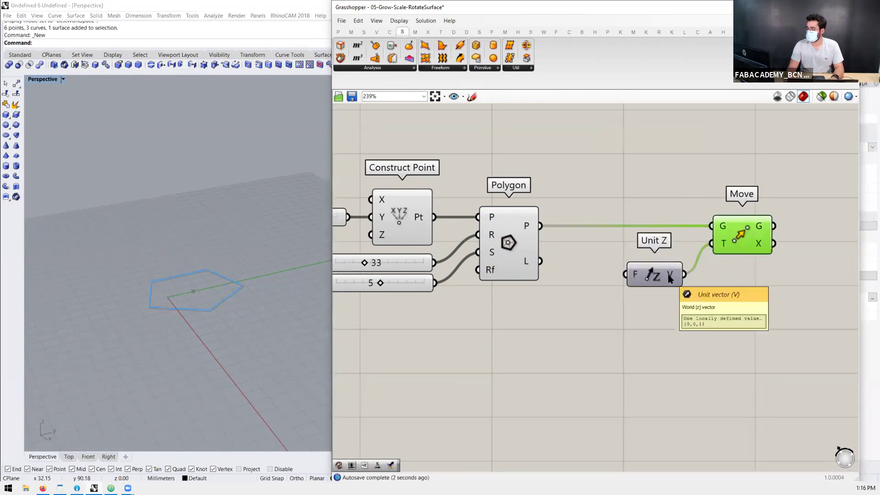
# Step: Attach a panel to Unit Z's vector output and highlight the Move component's polygon for a close view
pyautogui.doubleClick(716, 313)
pyautogui.write('//')
pyautogui.press('Return')
pyautogui.moveTo(689, 288); pyautogui.dragTo(667, 323)
pyautogui.moveTo(704, 339); pyautogui.dragTo(725, 332)
pyautogui.scroll(5, 210, 306)
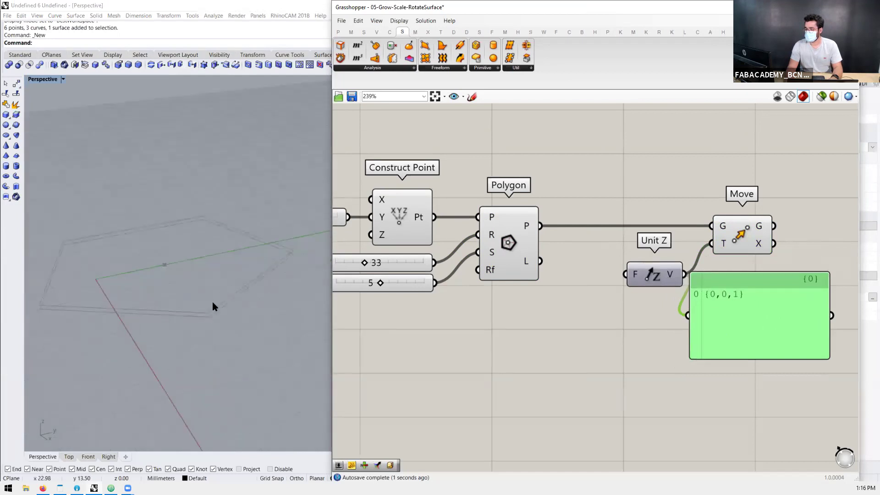
pyautogui.click(749, 235)
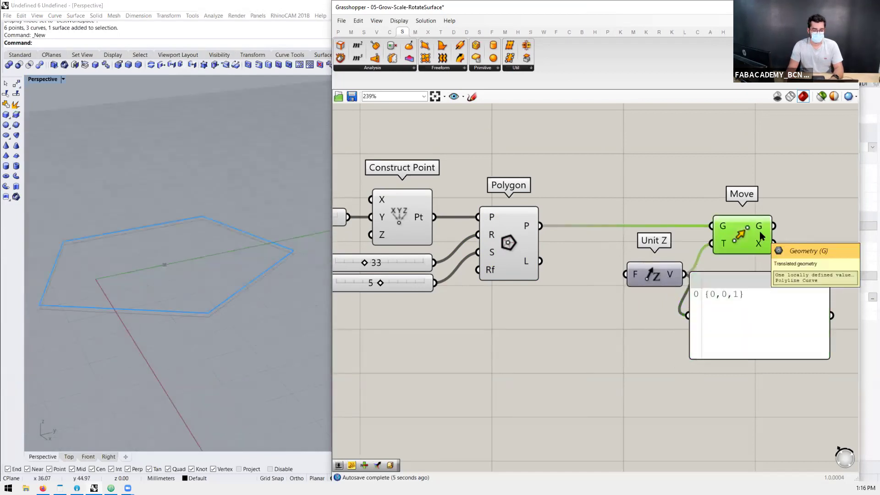
# Step: Shift Move, Unit Z and the vector panel together farther from Polygon to make room between them
pyautogui.scroll(-2, 606, 238)
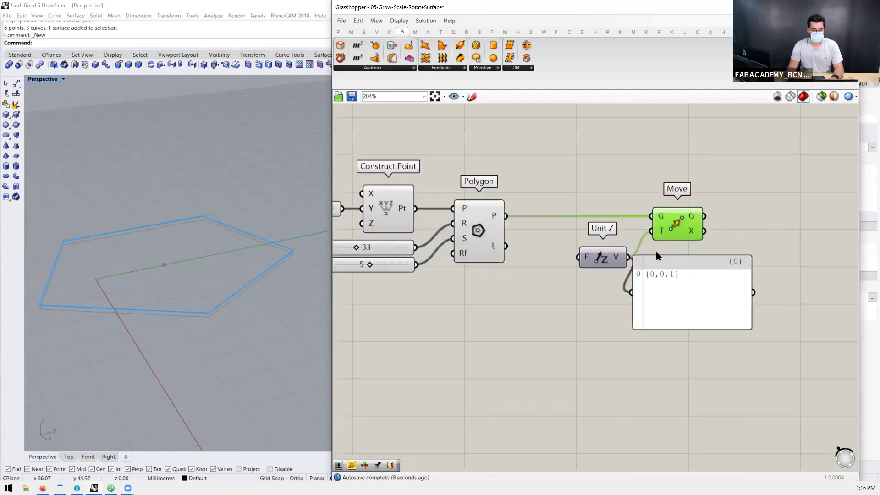
pyautogui.scroll(-3, 671, 241)
pyautogui.scroll(2, 671, 240)
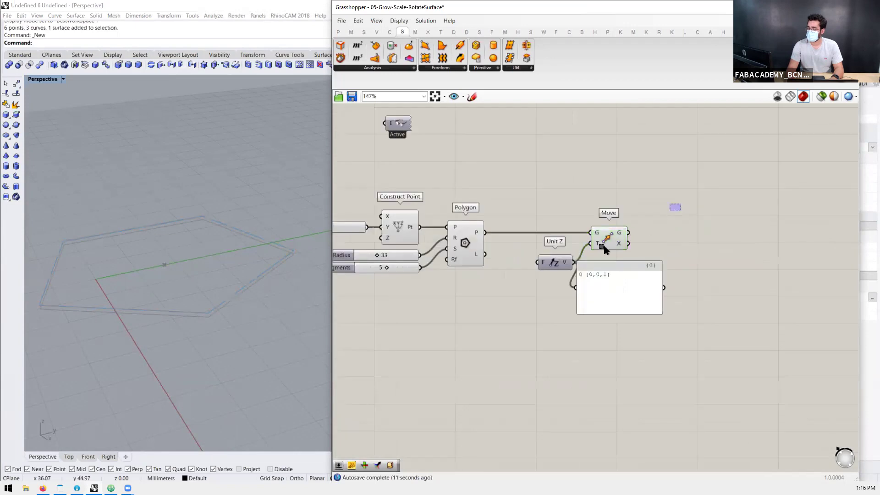
pyautogui.moveTo(670, 205); pyautogui.dragTo(600, 312)
pyautogui.press('Right')
pyautogui.press('Right')
pyautogui.press('Right')
pyautogui.press('Right')
pyautogui.press('Right')
pyautogui.press('Down')
pyautogui.press('Down')
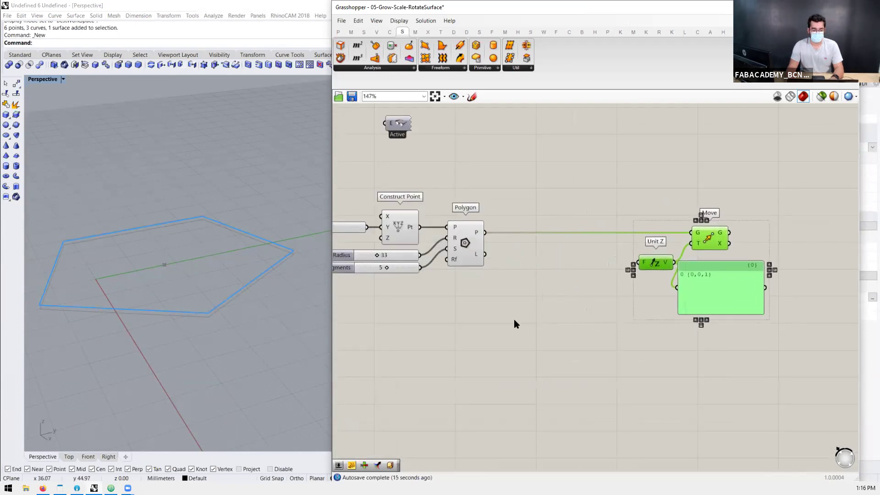
# Step: Add a Series component below Polygon
pyautogui.doubleClick(507, 304)
pyautogui.write('ser')
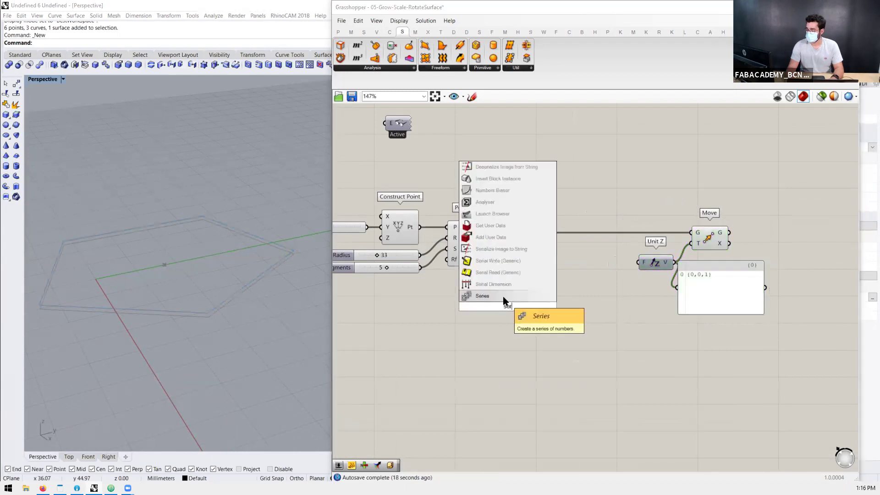
pyautogui.press('Return')
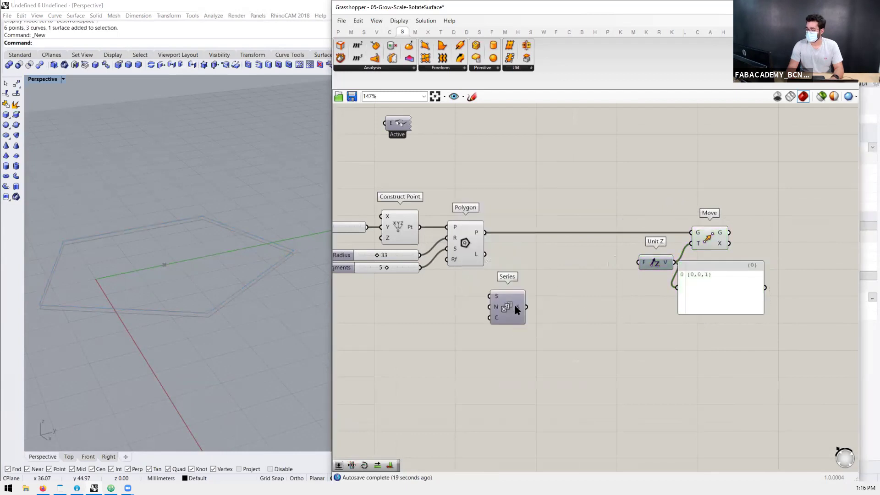
# Step: Attach a panel to the Series output and enlarge it until the whole number list fits
pyautogui.doubleClick(554, 305)
pyautogui.write('//')
pyautogui.press('Return')
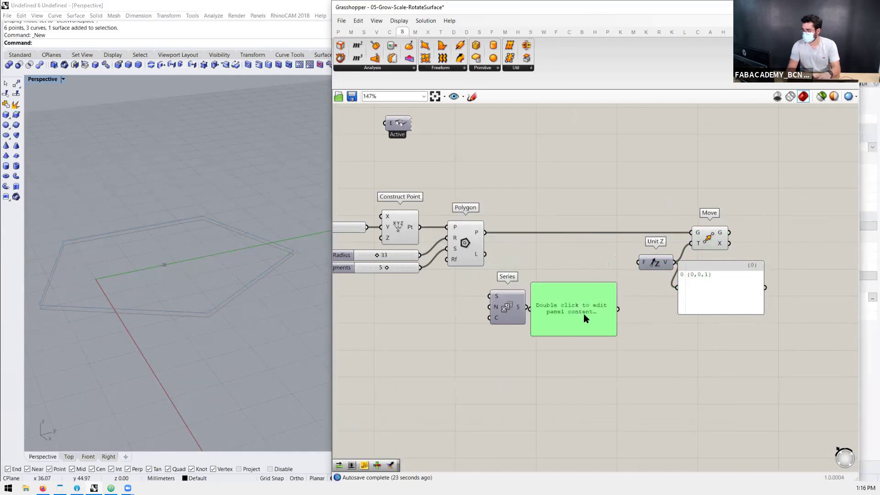
pyautogui.moveTo(531, 306); pyautogui.dragTo(546, 305)
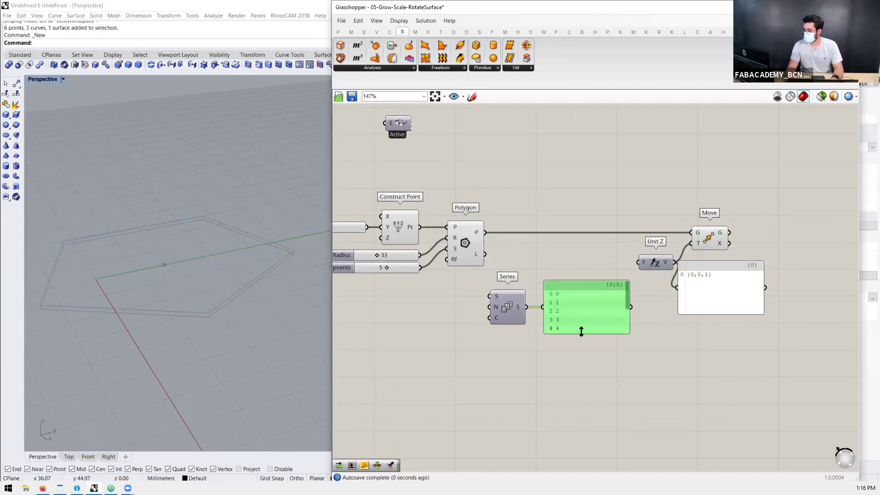
pyautogui.moveTo(580, 334); pyautogui.dragTo(580, 397)
pyautogui.click(581, 360)
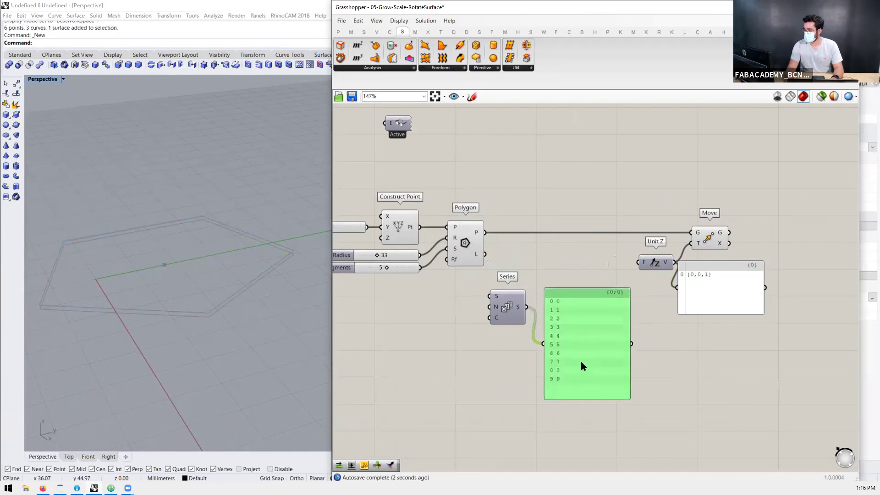
# Step: Connect the Series output to Unit Z's factor input with Series placed level with it, and highlight Move's stacked polygons
pyautogui.scroll(2, 559, 314)
pyautogui.scroll(-3, 557, 288)
pyautogui.scroll(3, 559, 289)
pyautogui.scroll(-2, 510, 288)
pyautogui.scroll(2, 535, 300)
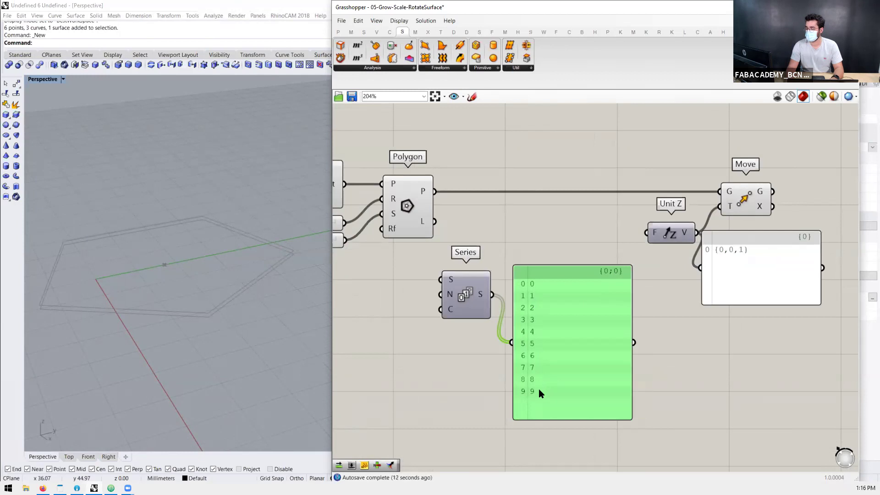
pyautogui.moveTo(493, 294); pyautogui.dragTo(646, 233)
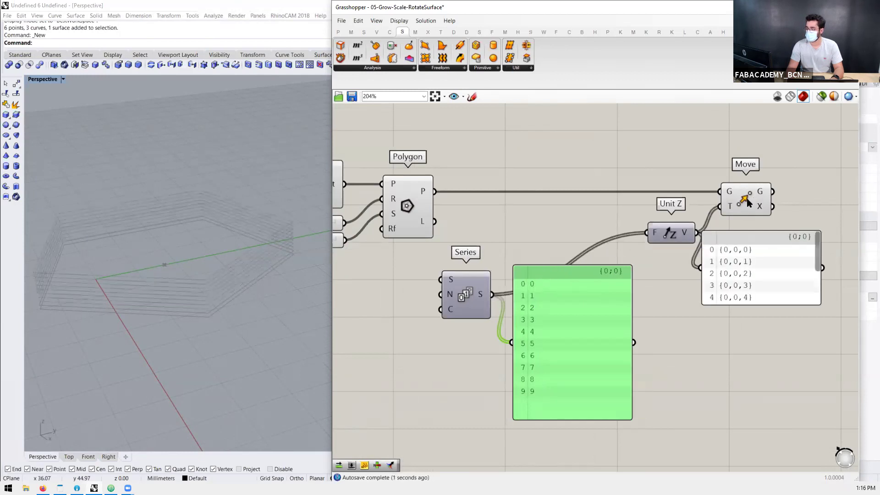
pyautogui.moveTo(464, 299); pyautogui.dragTo(488, 234)
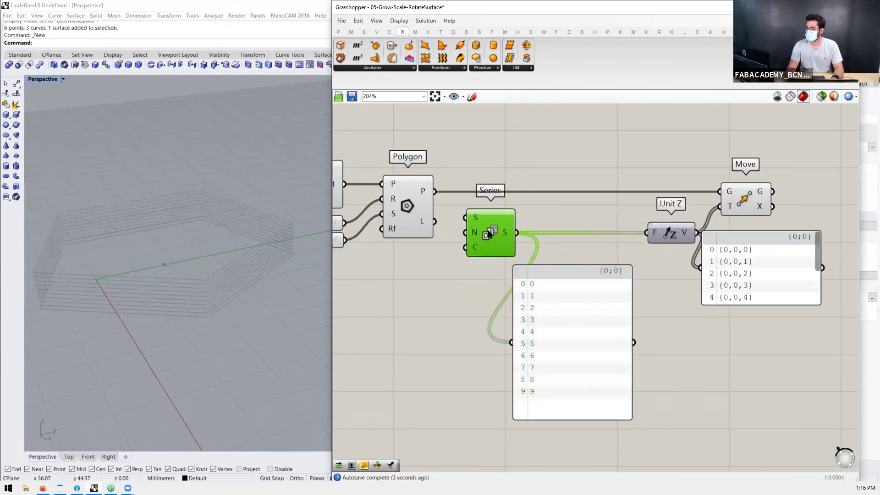
pyautogui.click(752, 197)
pyautogui.moveTo(227, 328); pyautogui.dragTo(257, 348, button='right')
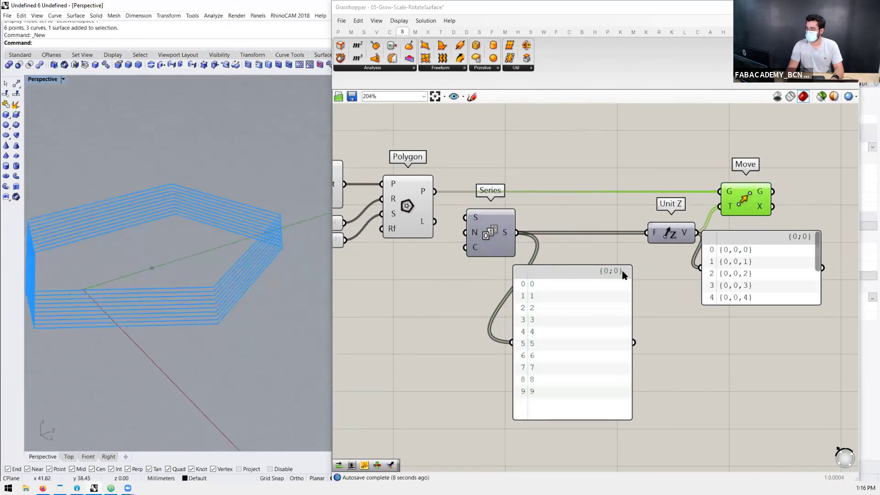
# Step: Attach a panel to Move's geometry output and enlarge it to list all the moved curves
pyautogui.scroll(-3, 681, 241)
pyautogui.scroll(3, 681, 241)
pyautogui.doubleClick(655, 229)
pyautogui.write('//')
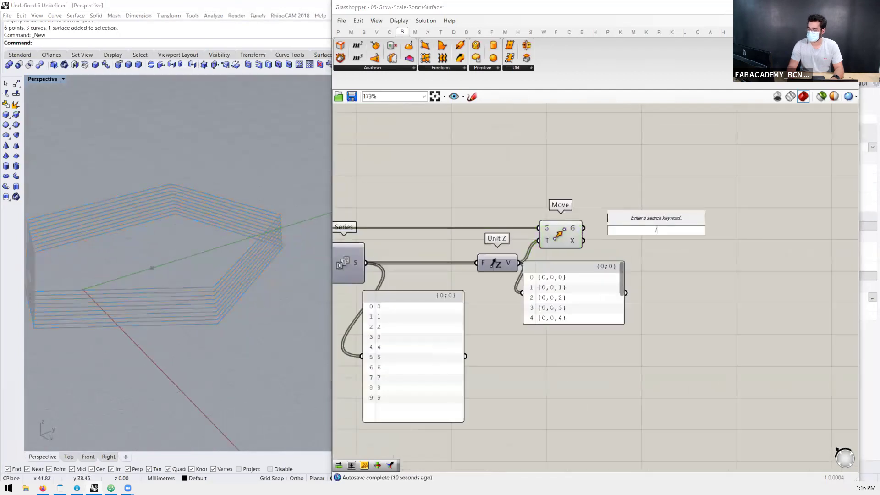
pyautogui.press('Return')
pyautogui.moveTo(584, 229); pyautogui.dragTo(607, 229)
pyautogui.moveTo(678, 219); pyautogui.dragTo(683, 217)
pyautogui.moveTo(709, 259); pyautogui.dragTo(730, 351)
pyautogui.moveTo(685, 257); pyautogui.dragTo(698, 227)
# Step: Set the polygon's Radius slider to 18 and highlight the Move component's stacked outlines
pyautogui.scroll(-5, 697, 226)
pyautogui.scroll(5, 421, 219)
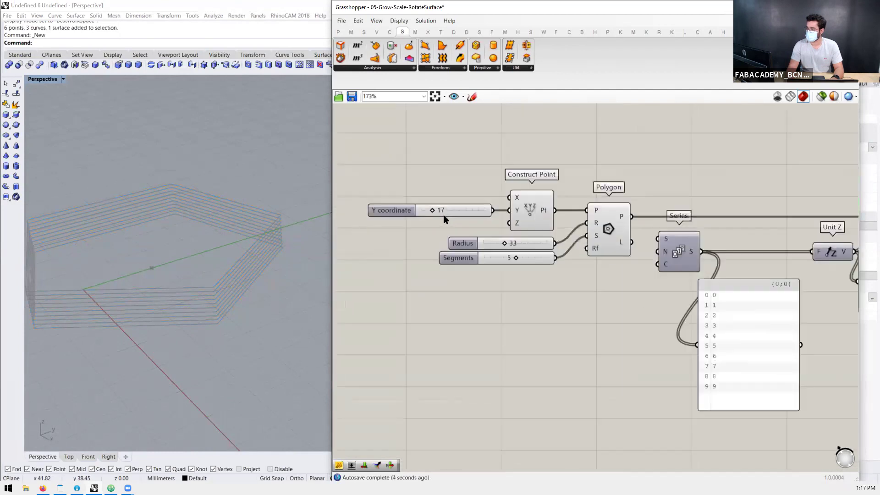
pyautogui.moveTo(504, 243)
pyautogui.mouseDown()
pyautogui.moveTo(485, 244)
pyautogui.moveTo(499, 244)
pyautogui.mouseUp()
pyautogui.scroll(3, 205, 291)
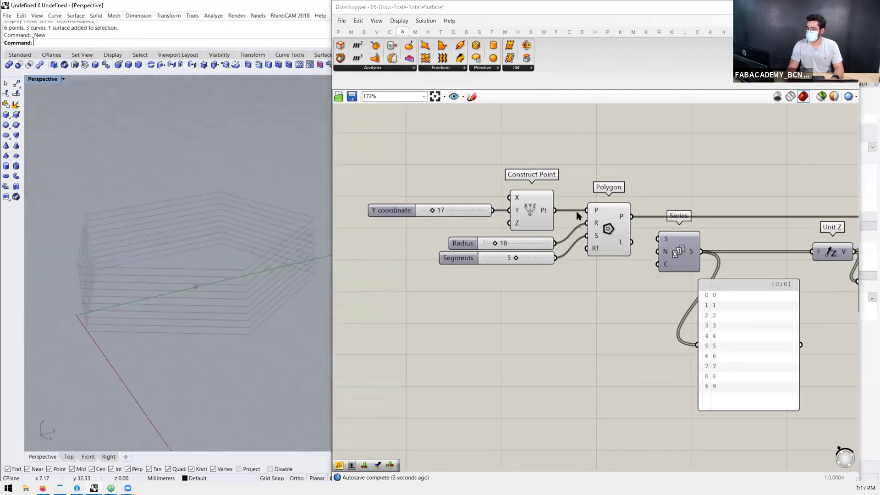
pyautogui.scroll(-5, 674, 189)
pyautogui.scroll(4, 660, 195)
pyautogui.click(599, 251)
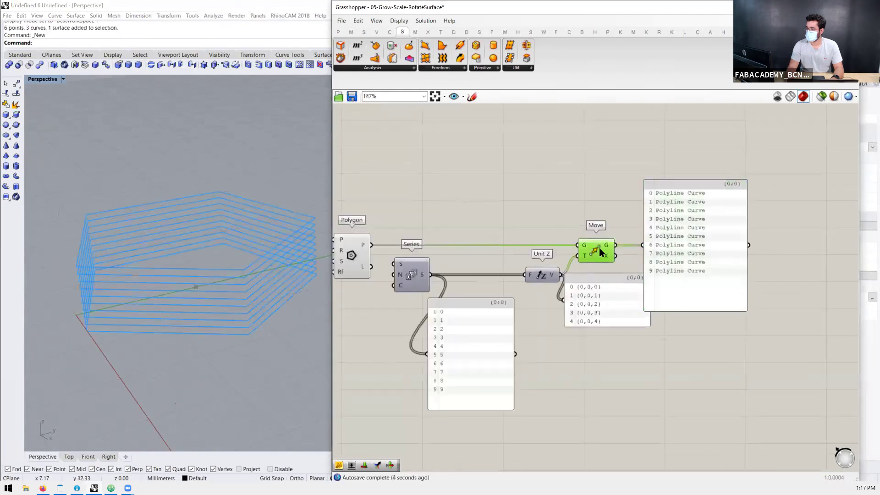
pyautogui.click(588, 206)
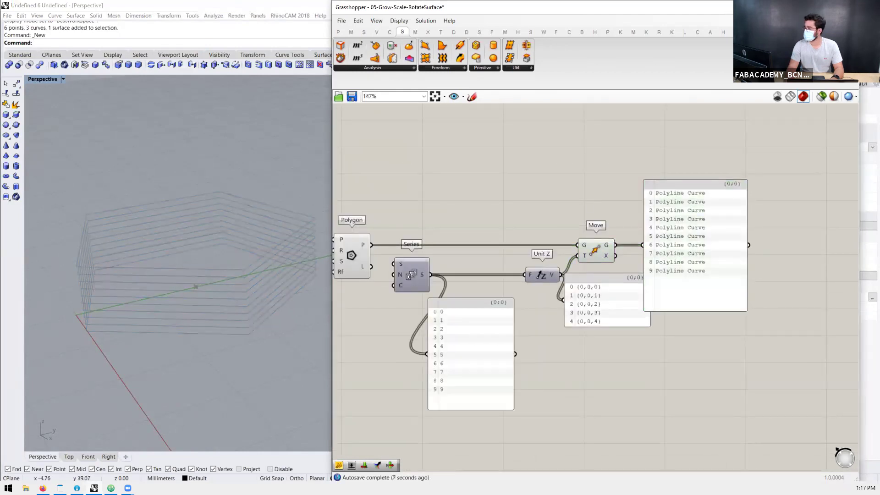
# Step: Change the document preview's normal colour to a muted semi-transparent red
pyautogui.click(833, 96)
pyautogui.moveTo(733, 140); pyautogui.dragTo(695, 135)
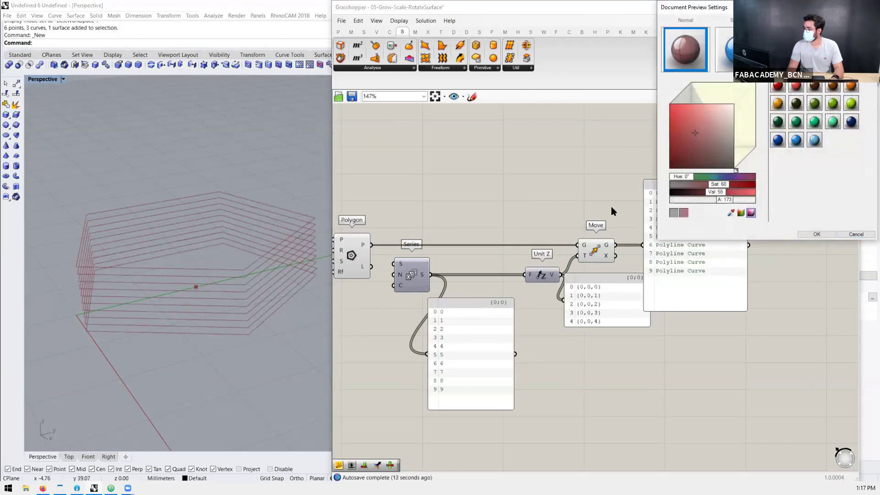
pyautogui.click(817, 234)
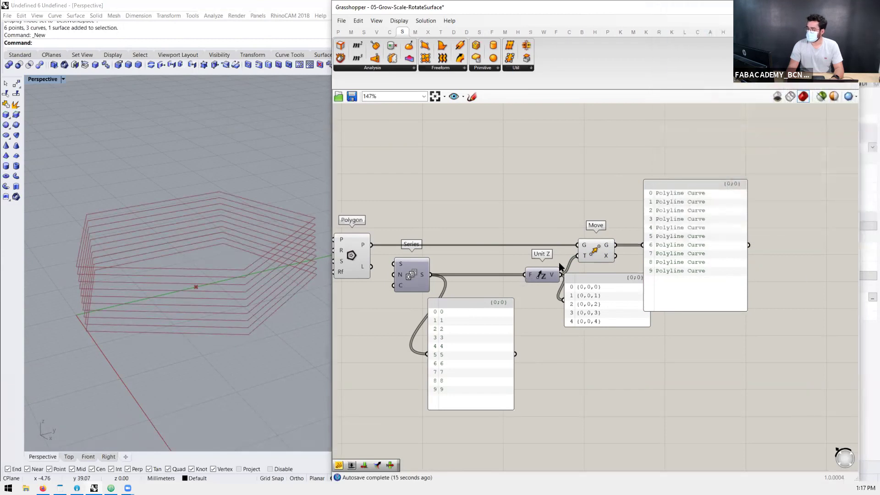
# Step: Highlight Move's polygon stack for inspection and shift the Polyline Curve panel clear of the vector panel
pyautogui.scroll(-2, 683, 254)
pyautogui.scroll(2, 546, 256)
pyautogui.click(634, 248)
pyautogui.click(585, 195)
pyautogui.click(636, 253)
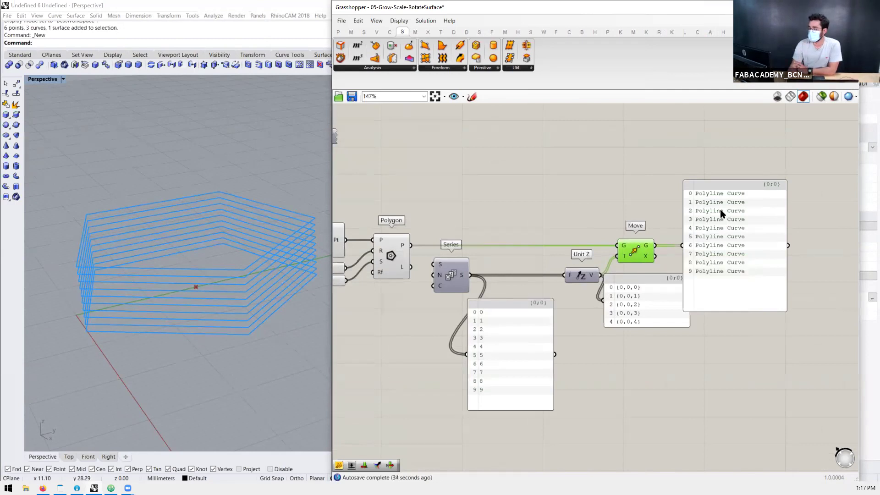
pyautogui.moveTo(712, 275); pyautogui.dragTo(721, 275)
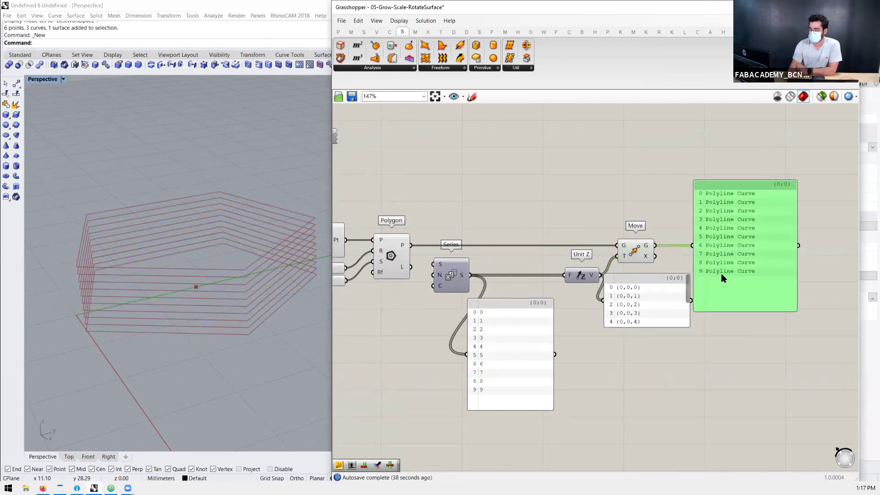
pyautogui.moveTo(722, 274); pyautogui.dragTo(725, 274)
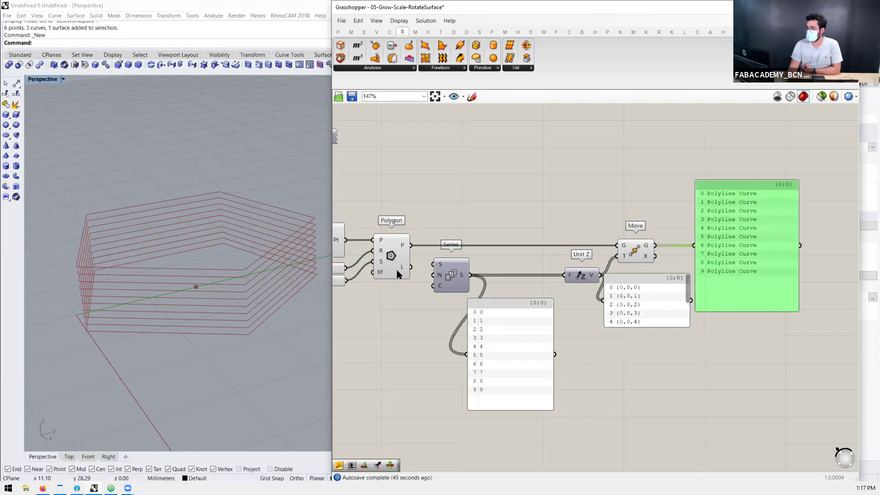
pyautogui.moveTo(275, 290)
pyautogui.mouseDown(button='right')
pyautogui.moveTo(265, 281)
pyautogui.moveTo(277, 289)
pyautogui.mouseUp(button='right')
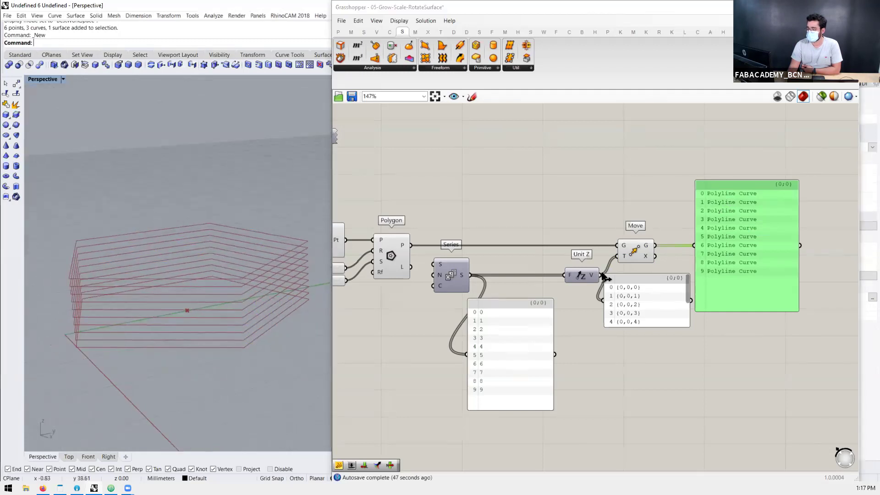
# Step: Rearrange the Series component and its number panel, shifting them slightly closer to Unit Z
pyautogui.click(644, 253)
pyautogui.moveTo(448, 279); pyautogui.dragTo(467, 279)
pyautogui.moveTo(517, 333); pyautogui.dragTo(535, 331)
pyautogui.moveTo(471, 277); pyautogui.dragTo(453, 268)
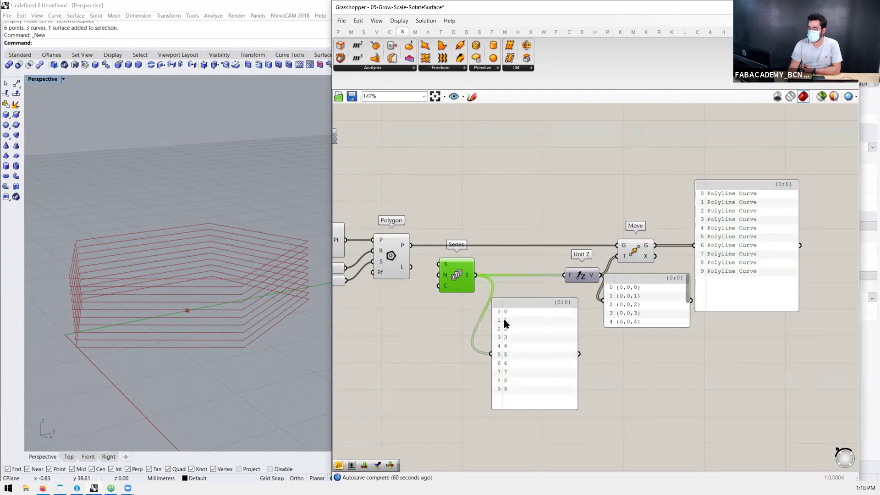
# Step: Add a number slider with value 5 near the Series inputs and select Series together with the number and vector panels
pyautogui.doubleClick(408, 329)
pyautogui.write('number slider')
pyautogui.press('Return')
pyautogui.scroll(1, 548, 336)
pyautogui.moveTo(628, 406); pyautogui.dragTo(430, 281)
pyautogui.scroll(-2, 379, 278)
pyautogui.scroll(2, 378, 278)
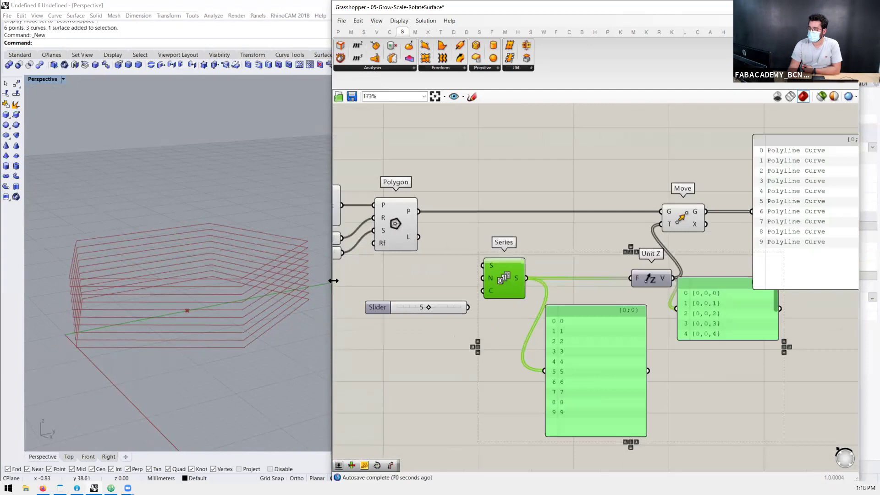
# Step: Widen the Grasshopper window and connect the slider to the Series step input
pyautogui.moveTo(333, 281); pyautogui.dragTo(281, 281)
pyautogui.moveTo(416, 307); pyautogui.dragTo(393, 283)
pyautogui.scroll(-5, 89, 351)
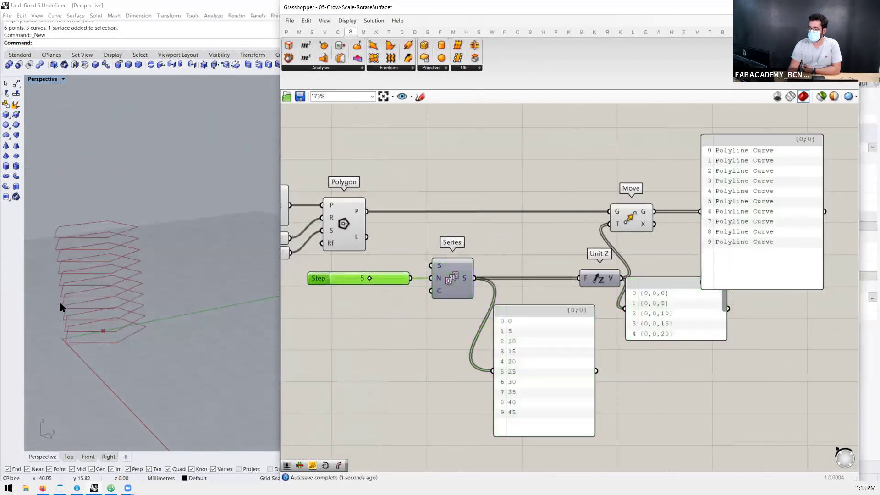
pyautogui.scroll(4, 61, 306)
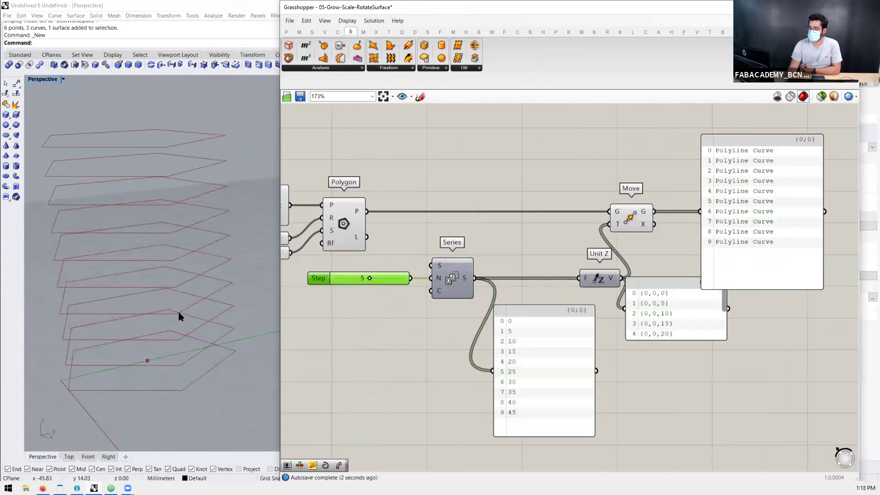
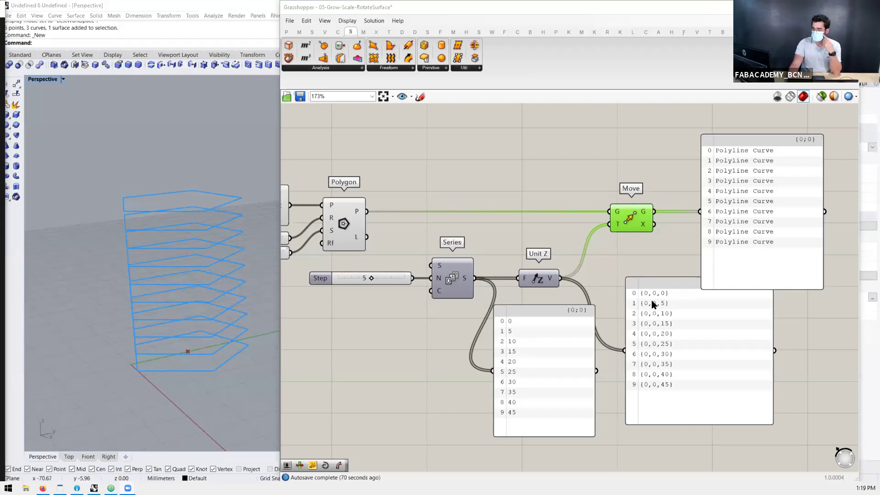
# Step: Highlight the Move component's stacked outlines and examine the spacing between the copies
pyautogui.scroll(-3, 651, 300)
pyautogui.click(661, 258)
pyautogui.scroll(2, 660, 257)
pyautogui.moveTo(655, 255); pyautogui.dragTo(714, 252, button='right')
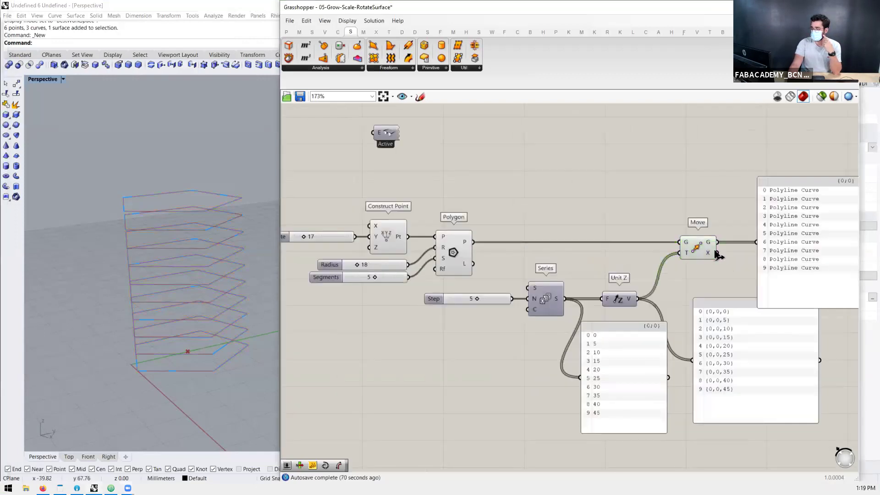
pyautogui.scroll(1, 715, 256)
pyautogui.click(699, 251)
pyautogui.scroll(-2, 431, 283)
pyautogui.scroll(1, 625, 256)
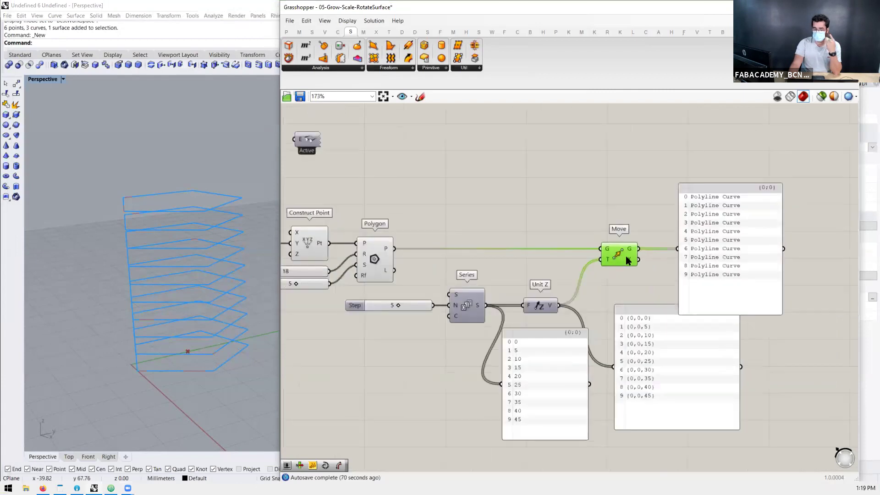
pyautogui.scroll(1, 626, 256)
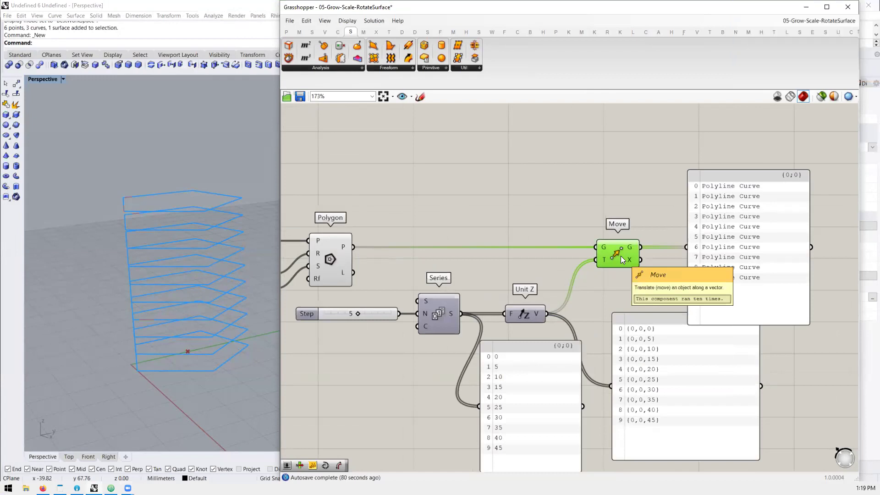
pyautogui.click(570, 218)
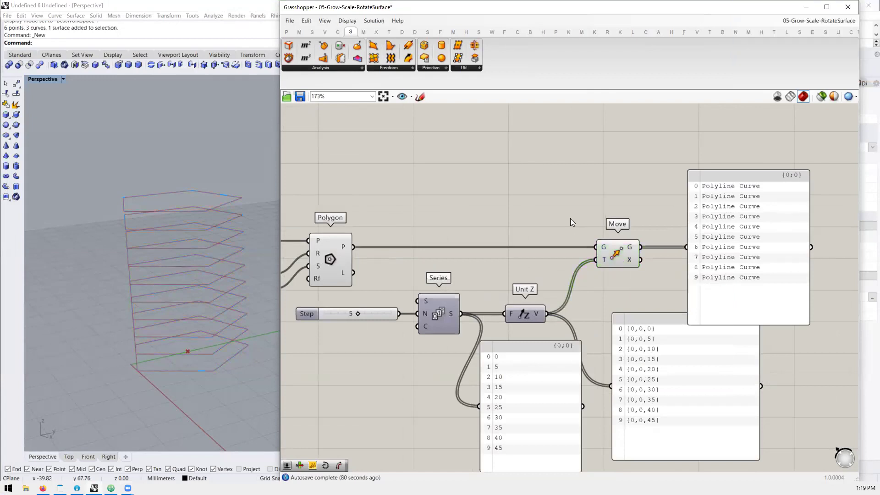
# Step: Highlight the base Polygon and the Series component in turn to review how they feed the stack
pyautogui.scroll(-2, 514, 275)
pyautogui.scroll(1, 556, 276)
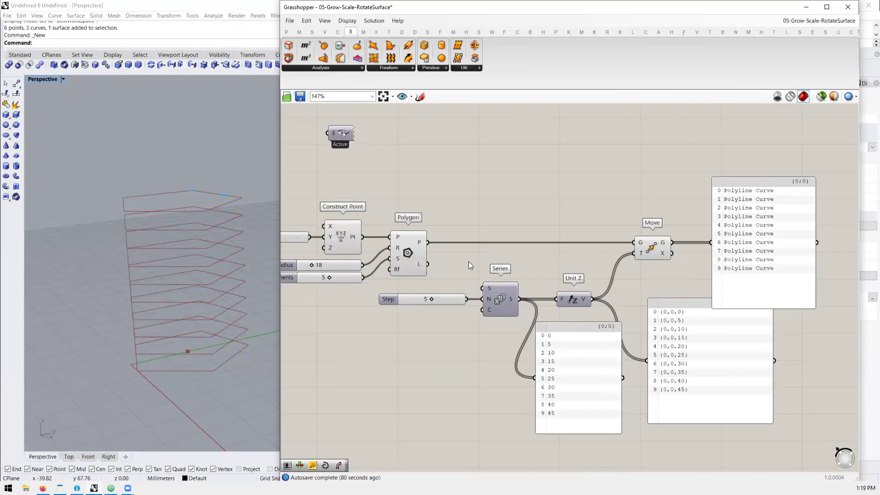
pyautogui.scroll(2, 466, 257)
pyautogui.click(383, 233)
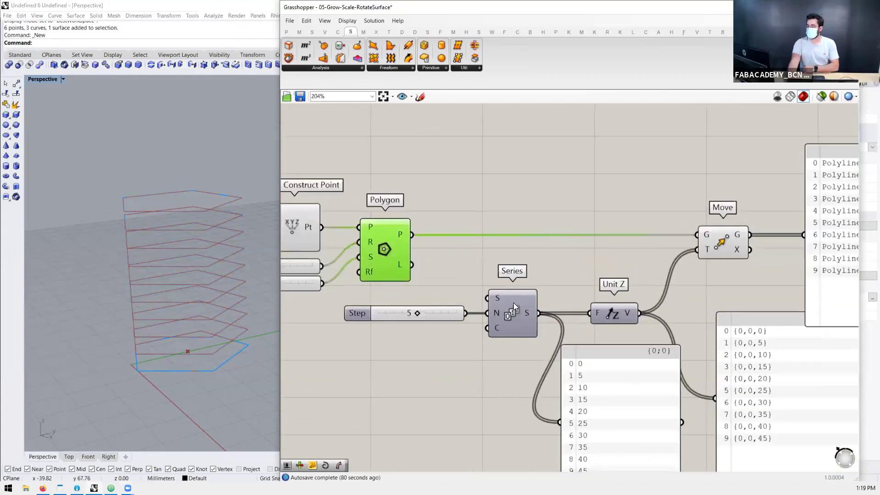
pyautogui.click(513, 302)
pyautogui.scroll(-2, 515, 293)
pyautogui.scroll(1, 561, 343)
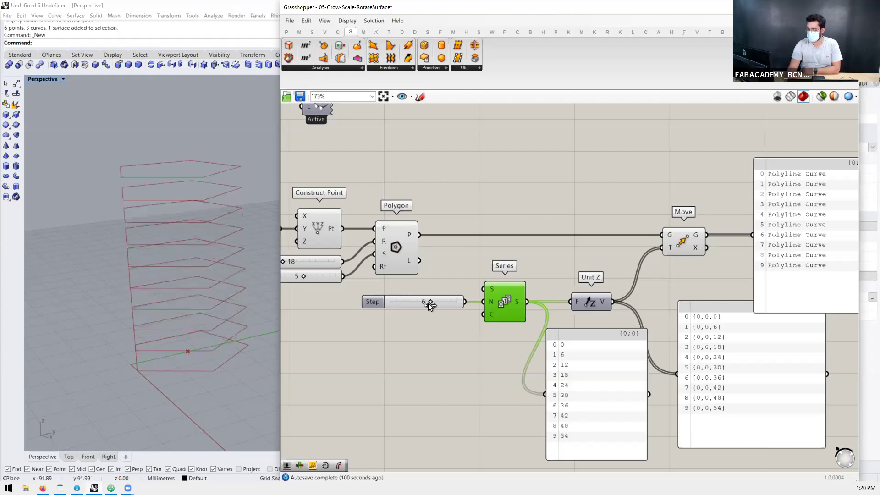
# Step: Set the Step slider to 5 and nudge the Series panel and the Move component slightly apart
pyautogui.moveTo(423, 303)
pyautogui.mouseDown()
pyautogui.moveTo(436, 301)
pyautogui.moveTo(424, 304)
pyautogui.mouseUp()
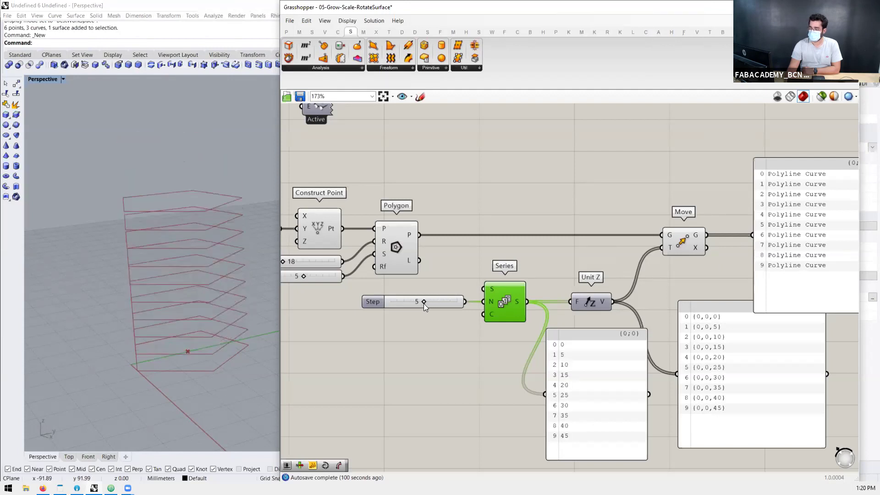
pyautogui.scroll(-1, 571, 288)
pyautogui.scroll(1, 549, 309)
pyautogui.click(540, 305)
pyautogui.moveTo(533, 360); pyautogui.dragTo(523, 358)
pyautogui.moveTo(621, 247); pyautogui.dragTo(632, 248)
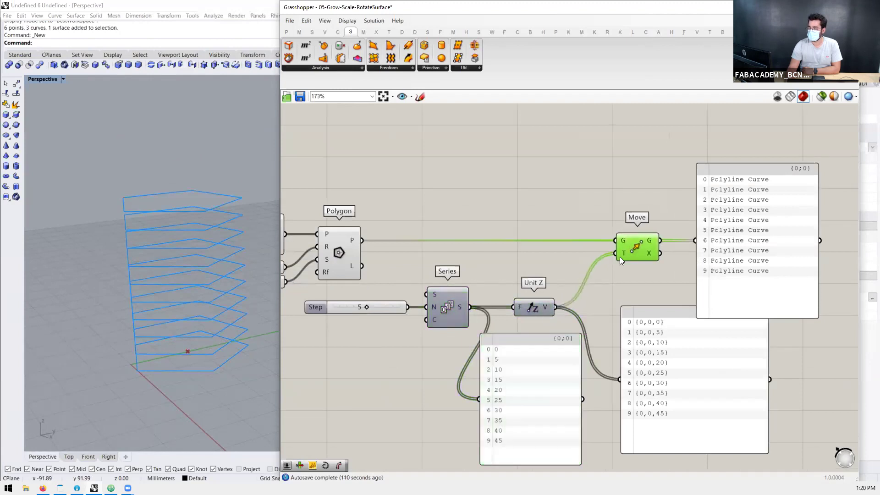
# Step: Try driving Move's translation with a new Unit X component fed by the Series output
pyautogui.moveTo(544, 309)
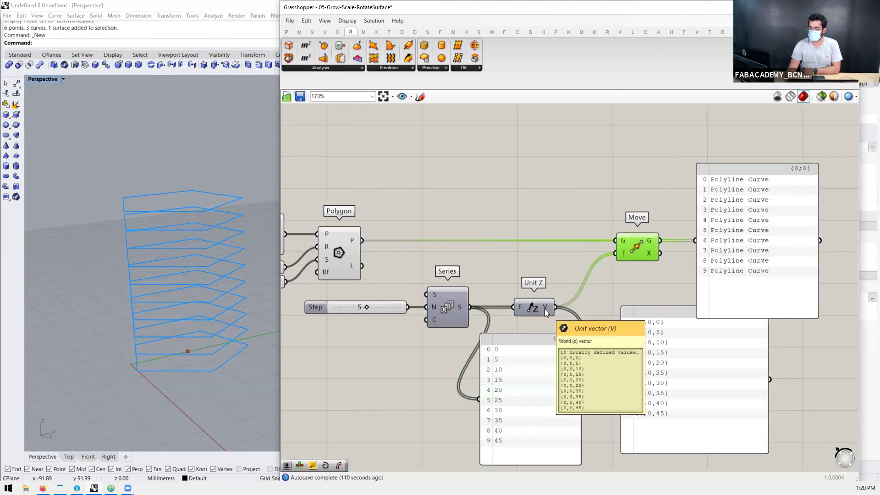
pyautogui.doubleClick(526, 268)
pyautogui.write('x')
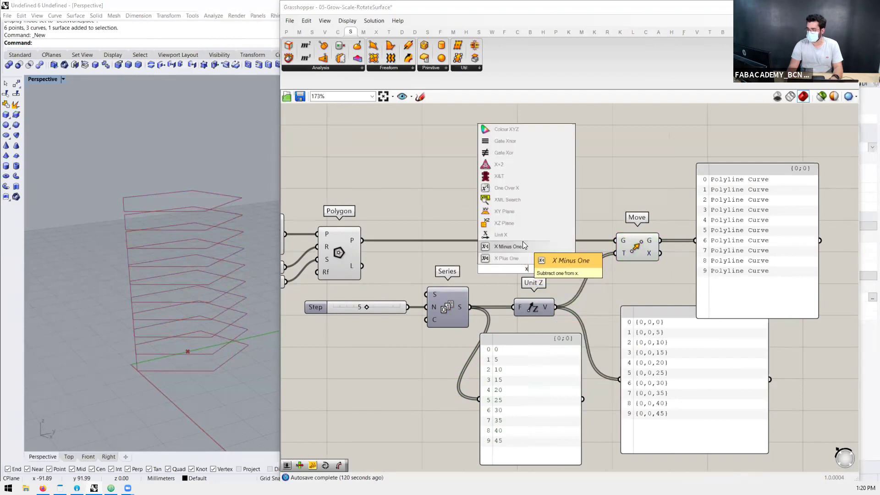
pyautogui.click(524, 235)
pyautogui.moveTo(470, 310); pyautogui.dragTo(538, 264)
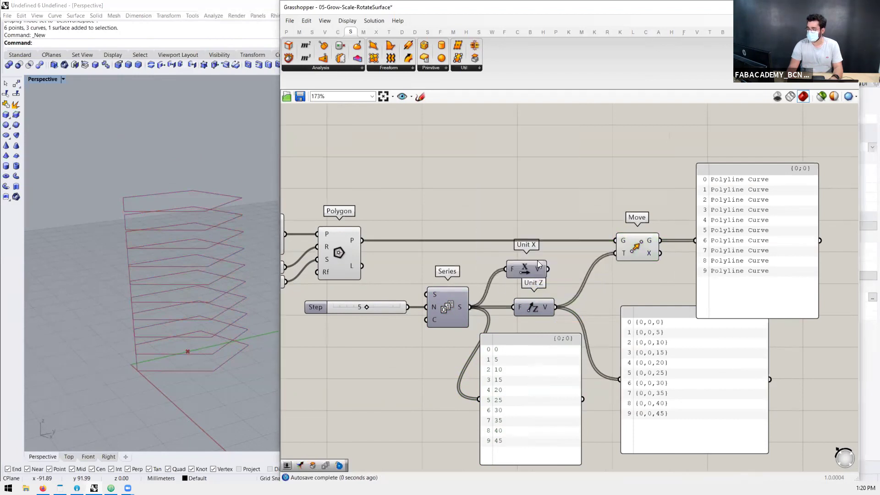
pyautogui.moveTo(595, 252); pyautogui.dragTo(615, 253)
pyautogui.moveTo(147, 302); pyautogui.dragTo(146, 366, button='right')
# Step: Reconnect Unit Z to Move's translation input and delete the Unit X component
pyautogui.moveTo(537, 271); pyautogui.dragTo(543, 272)
pyautogui.moveTo(557, 306); pyautogui.dragTo(615, 253)
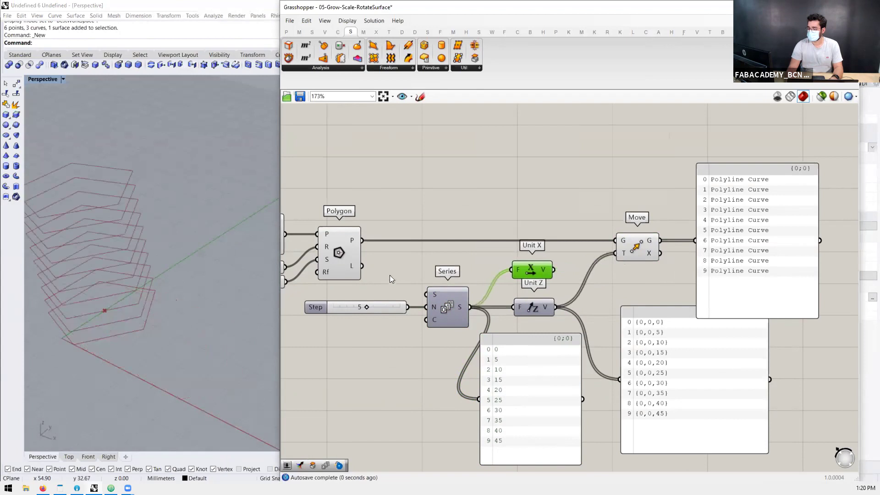
pyautogui.press('Delete')
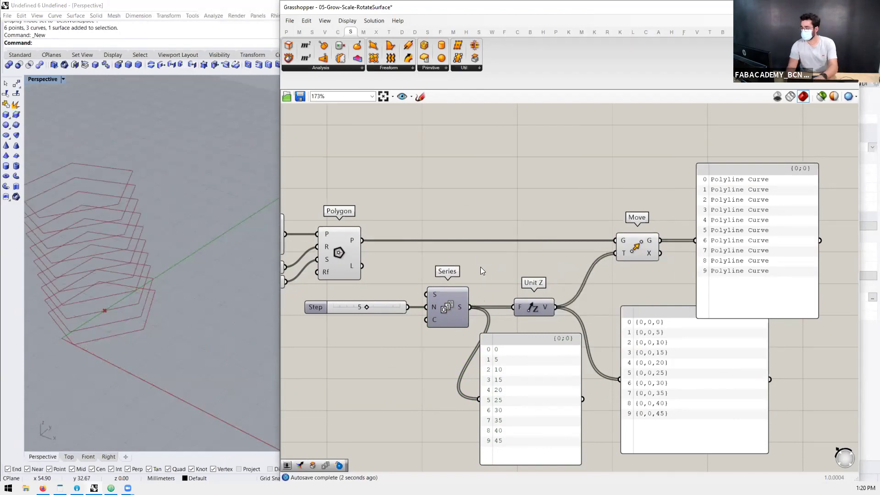
# Step: Move the Polyline Curve panel up above the Move component and view the polygon stack from the side
pyautogui.scroll(-3, 458, 264)
pyautogui.scroll(2, 611, 321)
pyautogui.click(589, 356)
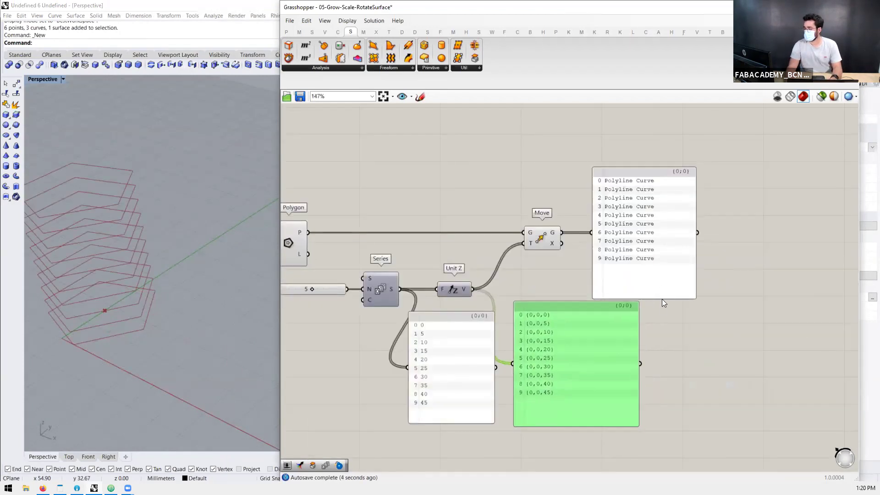
pyautogui.moveTo(647, 227); pyautogui.dragTo(621, 161)
pyautogui.moveTo(239, 302); pyautogui.dragTo(179, 283, button='right')
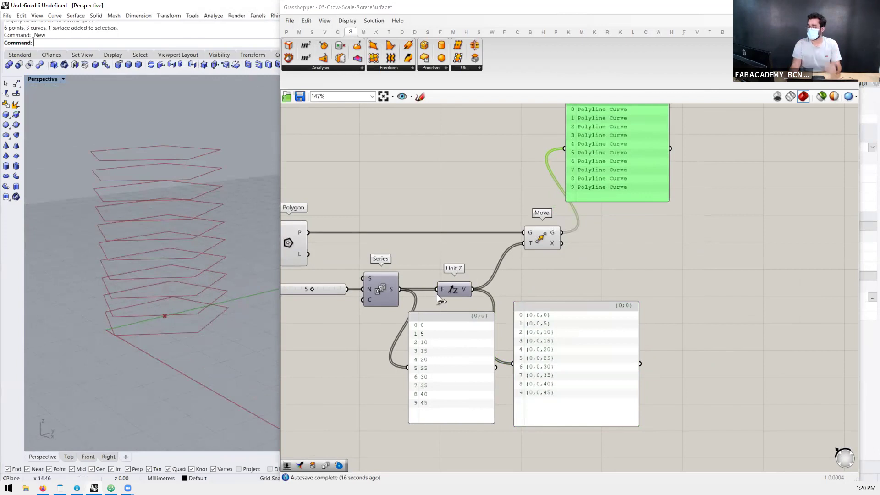
# Step: Add a Scale component after Move and connect Move's geometry output to its geometry input
pyautogui.scroll(-2, 529, 305)
pyautogui.scroll(1, 581, 264)
pyautogui.doubleClick(705, 249)
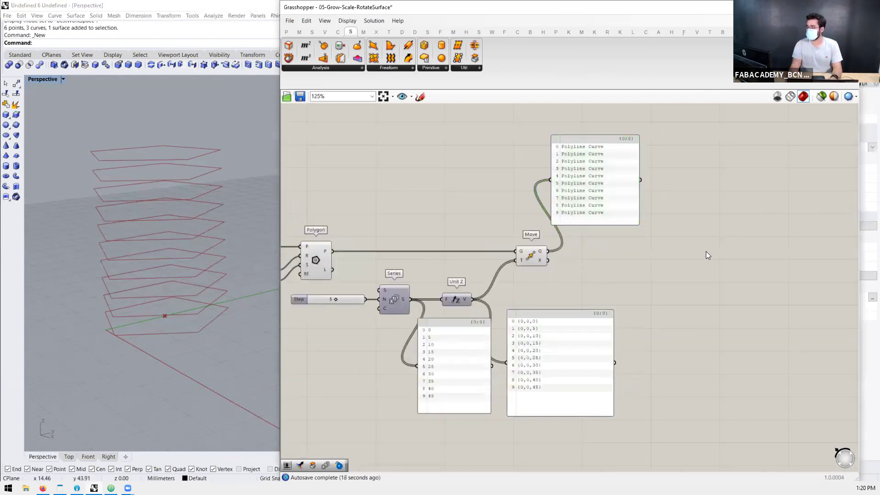
pyautogui.write('scale')
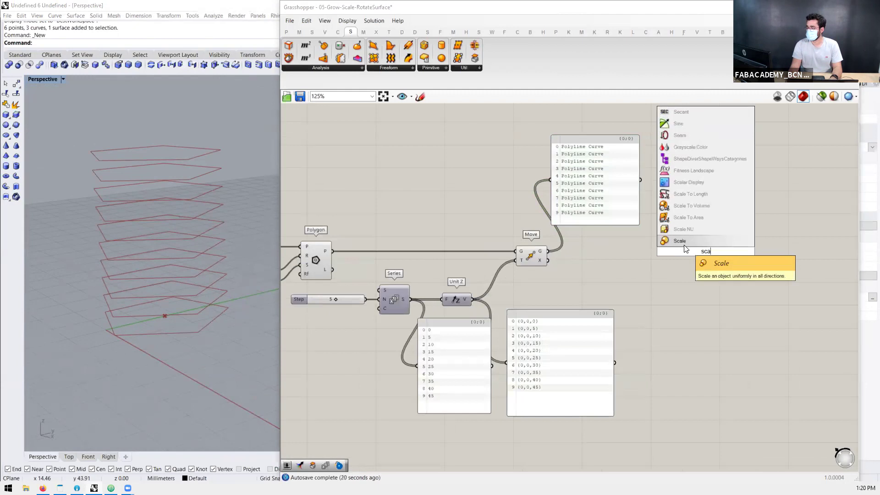
pyautogui.press('Return')
pyautogui.moveTo(709, 251)
pyautogui.mouseDown()
pyautogui.moveTo(696, 262)
pyautogui.moveTo(708, 263)
pyautogui.mouseUp()
pyautogui.moveTo(548, 250); pyautogui.dragTo(722, 262)
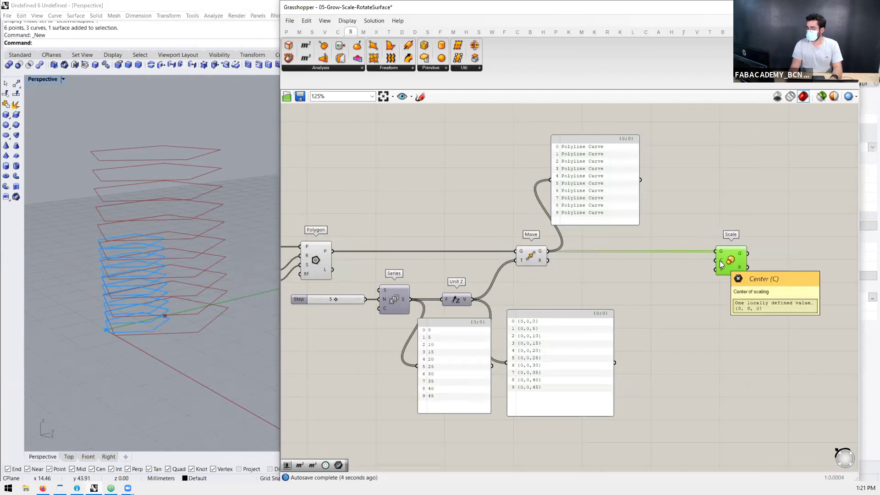
pyautogui.moveTo(196, 313); pyautogui.dragTo(93, 314, button='right')
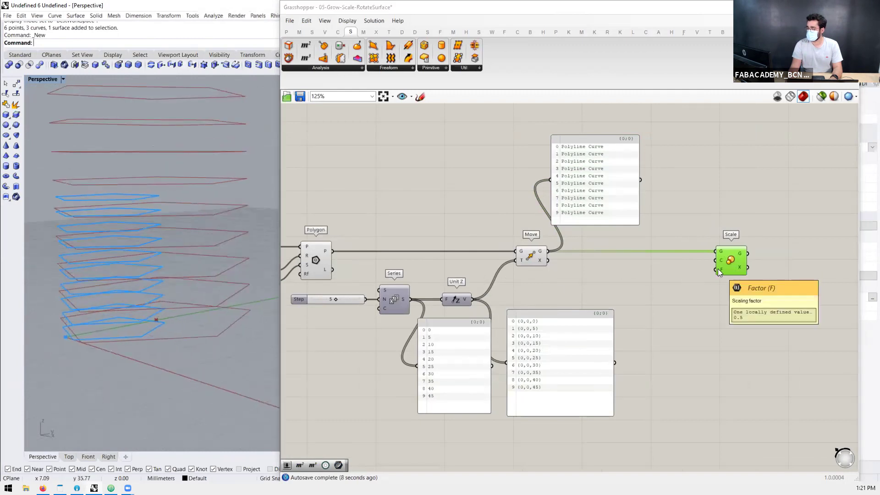
# Step: Add a number slider ranging from 0.1 to 10 and connect it to Scale's factor input
pyautogui.doubleClick(643, 296)
pyautogui.write('0.0')
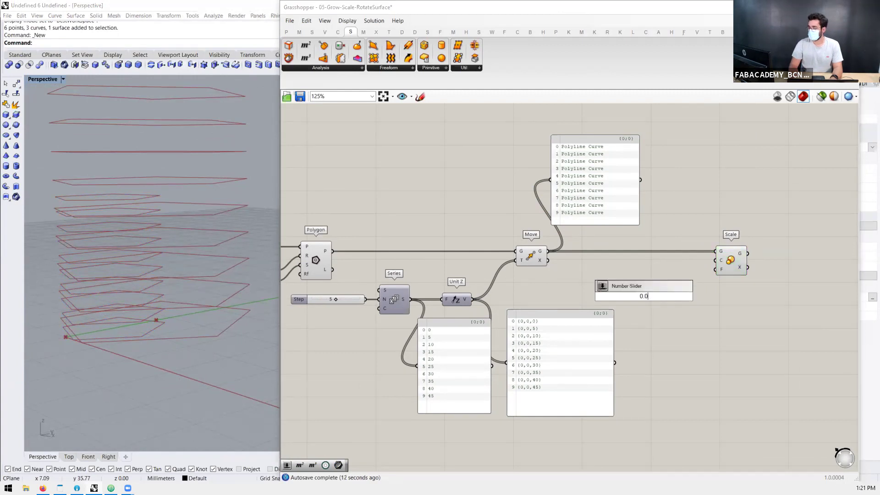
pyautogui.press('BackSpace')
pyautogui.write('1<10')
pyautogui.press('Return')
pyautogui.moveTo(681, 297); pyautogui.dragTo(716, 271)
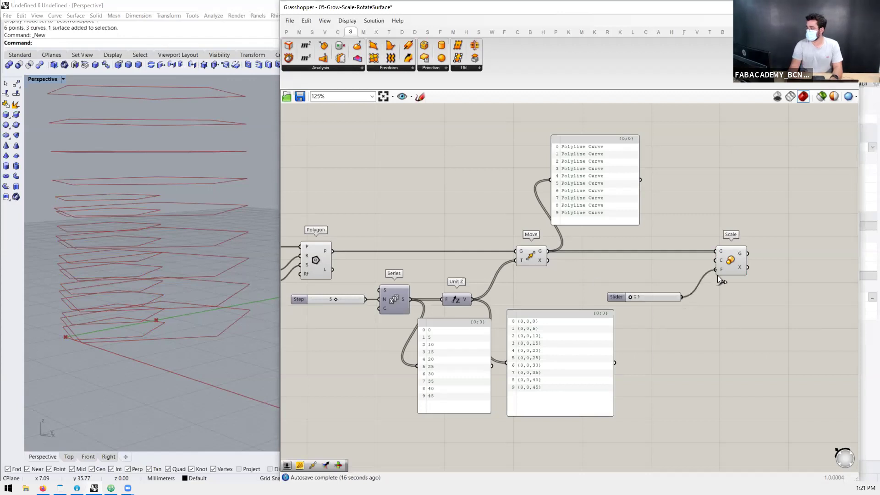
# Step: Set the Factor slider to 0.6 and highlight the Scale component's outlines in the viewport
pyautogui.moveTo(632, 298); pyautogui.dragTo(633, 299)
pyautogui.scroll(-2, 679, 282)
pyautogui.moveTo(679, 282); pyautogui.dragTo(690, 281, button='right')
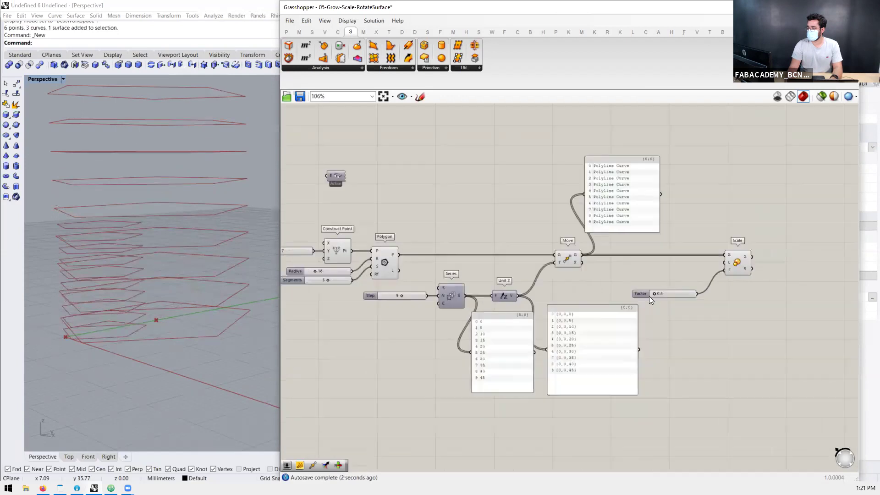
pyautogui.moveTo(185, 355); pyautogui.dragTo(185, 372, button='right')
pyautogui.scroll(-6, 185, 372)
pyautogui.click(738, 261)
pyautogui.scroll(2, 657, 290)
pyautogui.moveTo(653, 287); pyautogui.dragTo(654, 290)
pyautogui.moveTo(246, 323); pyautogui.dragTo(182, 346, button='right')
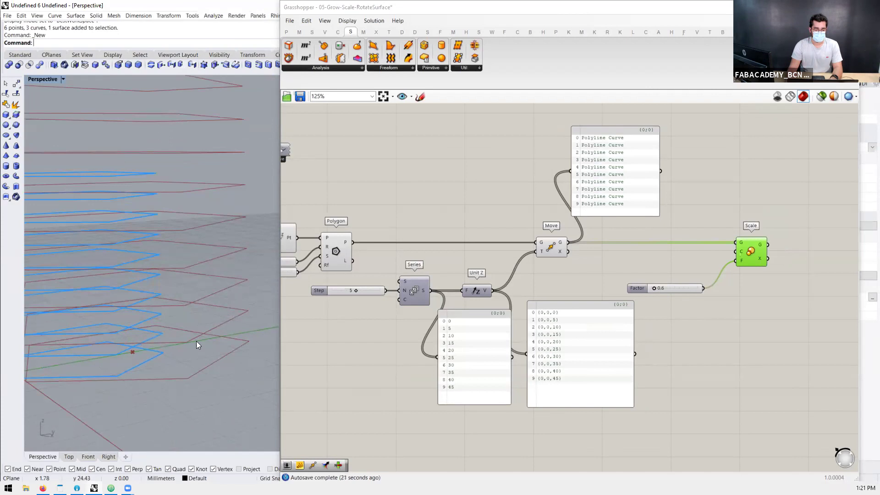
# Step: Highlight the Move component's outlines to compare the original stack with the scaled copies
pyautogui.moveTo(161, 351); pyautogui.dragTo(202, 332, button='right')
pyautogui.click(551, 246)
pyautogui.scroll(5, 198, 207)
pyautogui.moveTo(177, 220); pyautogui.dragTo(169, 199, button='right')
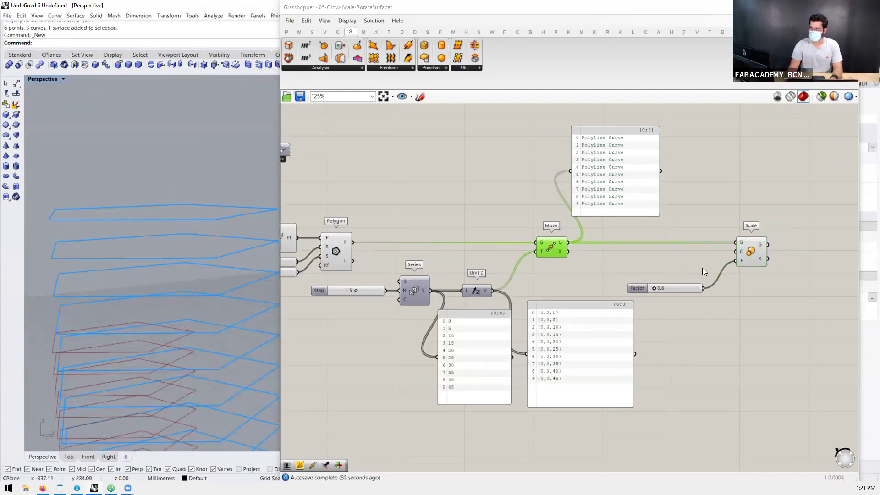
# Step: Place the Polyline Curve panel directly above the Move component, clearing the space towards Scale
pyautogui.scroll(-2, 701, 267)
pyautogui.scroll(2, 619, 213)
pyautogui.moveTo(555, 198); pyautogui.dragTo(524, 217)
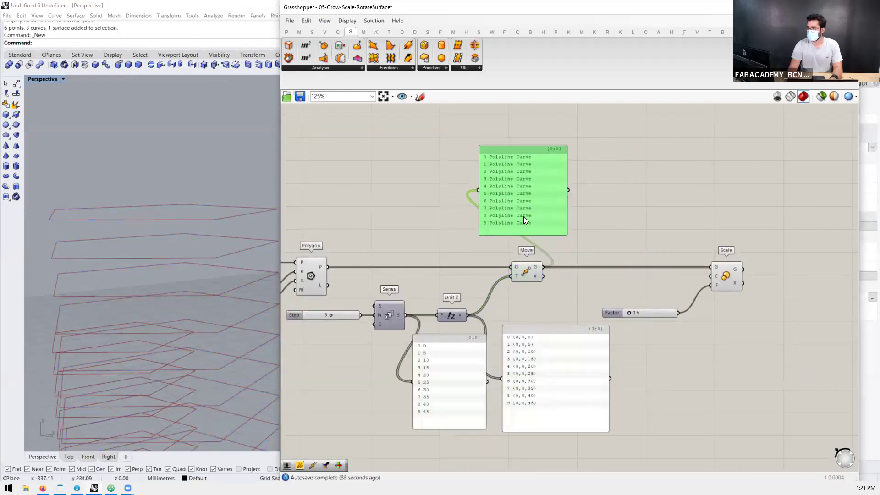
# Step: Add an Area component to the canvas, above the wire running from Move to Scale
pyautogui.doubleClick(591, 241)
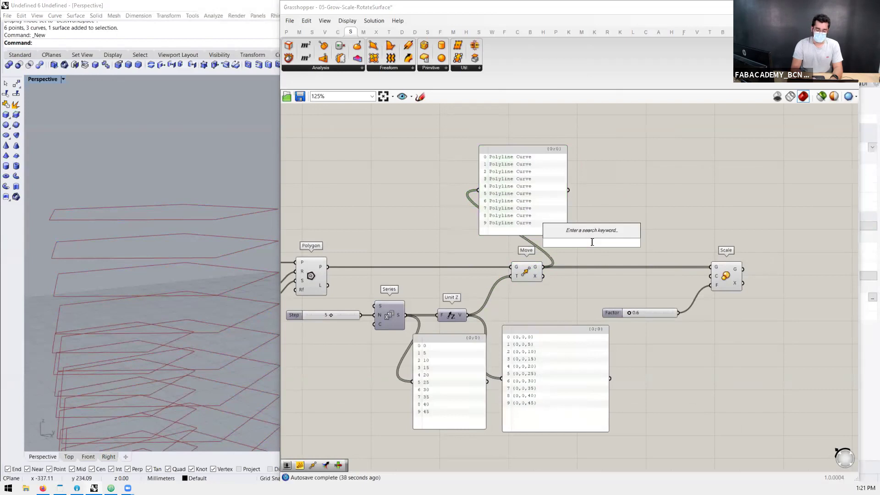
pyautogui.write('center')
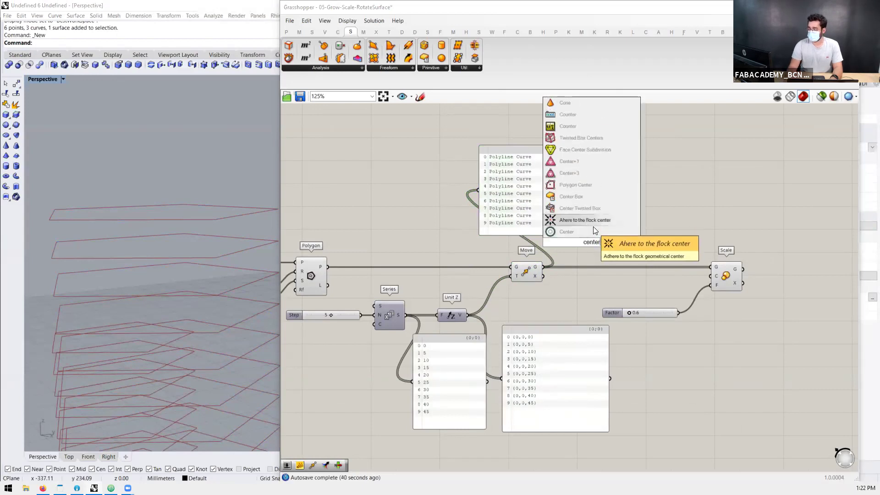
pyautogui.moveTo(605, 241); pyautogui.dragTo(577, 245)
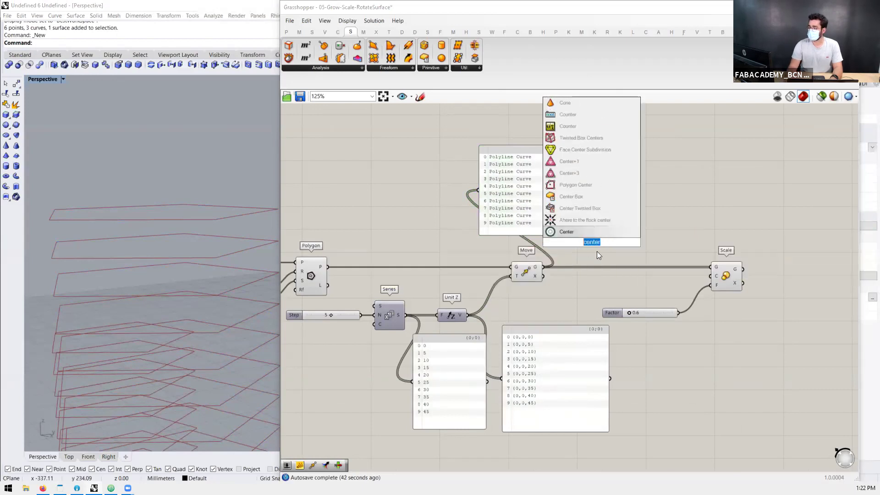
pyautogui.write('area')
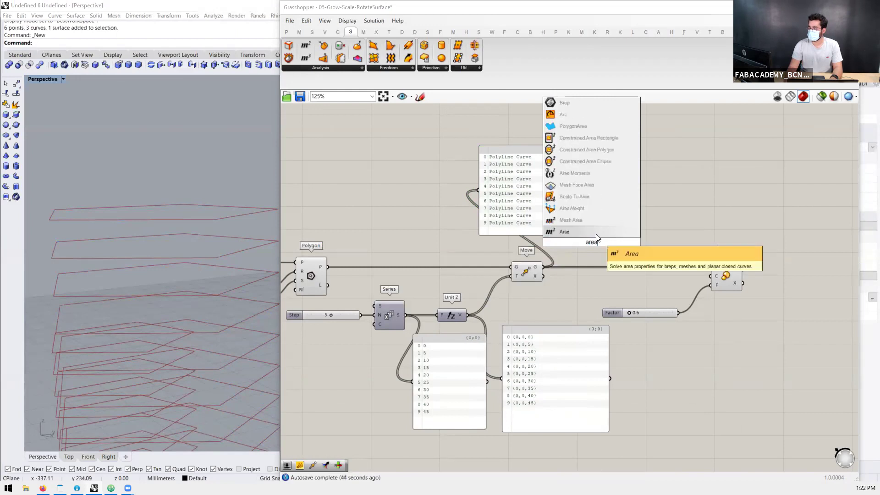
pyautogui.click(596, 234)
pyautogui.click(592, 242)
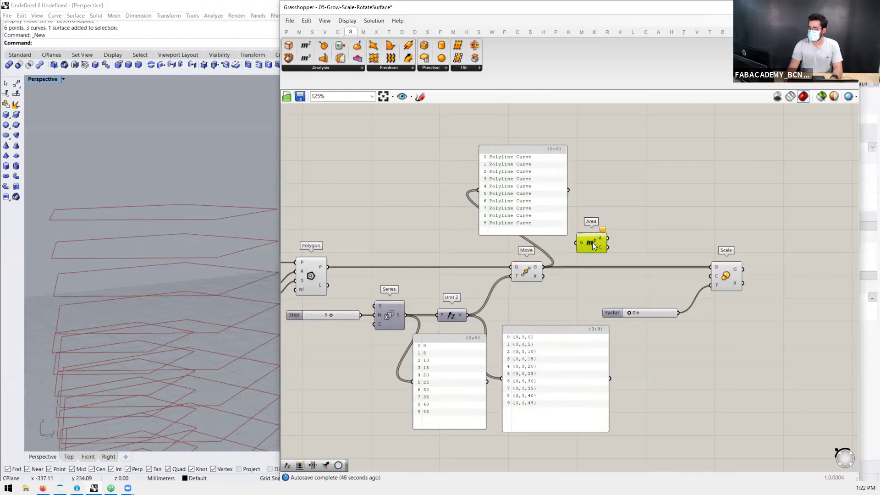
# Step: Connect Move's geometry output to Area's input and inspect the polygon centroids in the viewport
pyautogui.moveTo(534, 272); pyautogui.dragTo(597, 243)
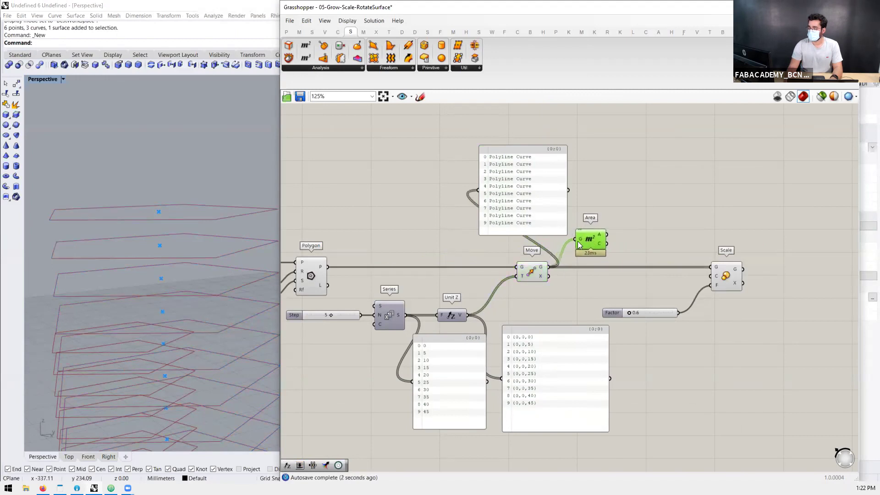
pyautogui.scroll(-7, 184, 216)
pyautogui.moveTo(200, 241); pyautogui.dragTo(278, 241, button='right')
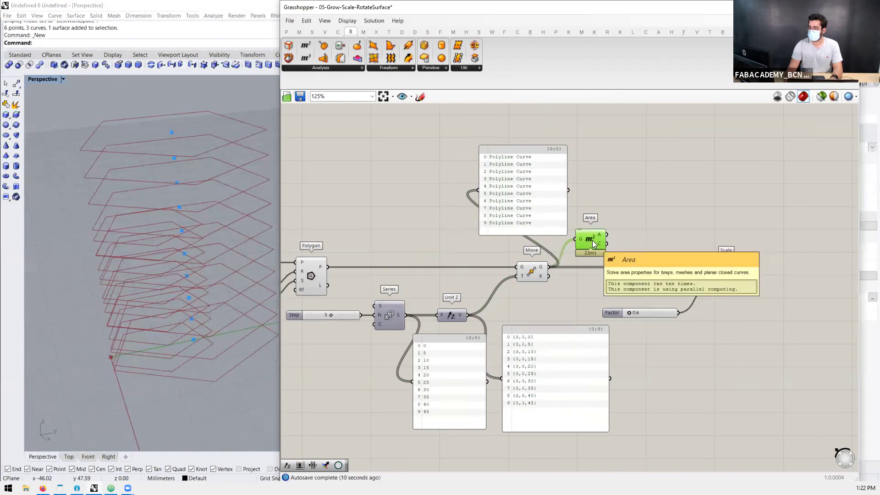
pyautogui.moveTo(599, 247)
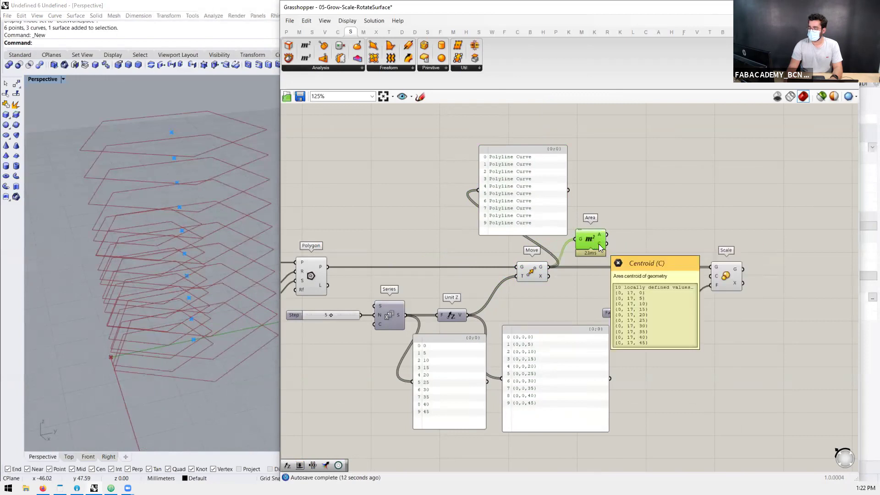
pyautogui.moveTo(210, 245); pyautogui.dragTo(211, 215, button='right')
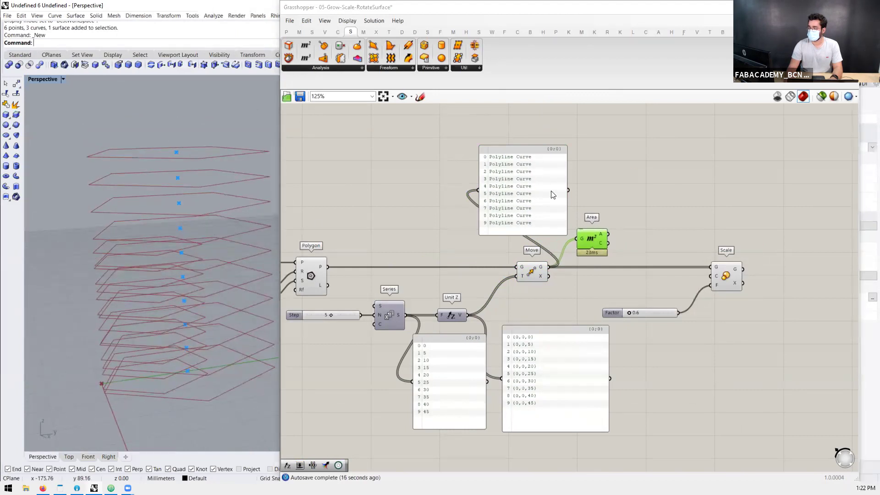
# Step: Connect Area's centroid output to Scale's centre input and set the Factor slider to 0.8, checking the scaled outlines in the viewport
pyautogui.moveTo(607, 243); pyautogui.dragTo(713, 283)
pyautogui.click(729, 281)
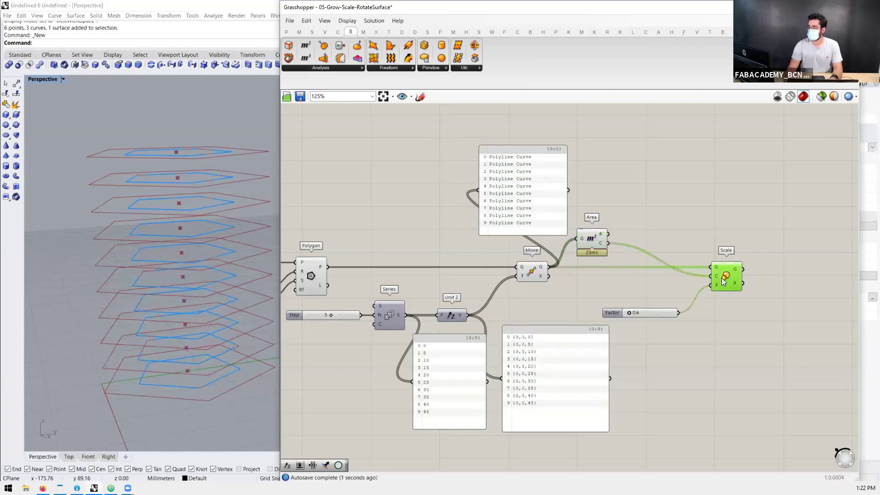
pyautogui.moveTo(629, 312)
pyautogui.mouseDown()
pyautogui.moveTo(637, 312)
pyautogui.moveTo(630, 315)
pyautogui.mouseUp()
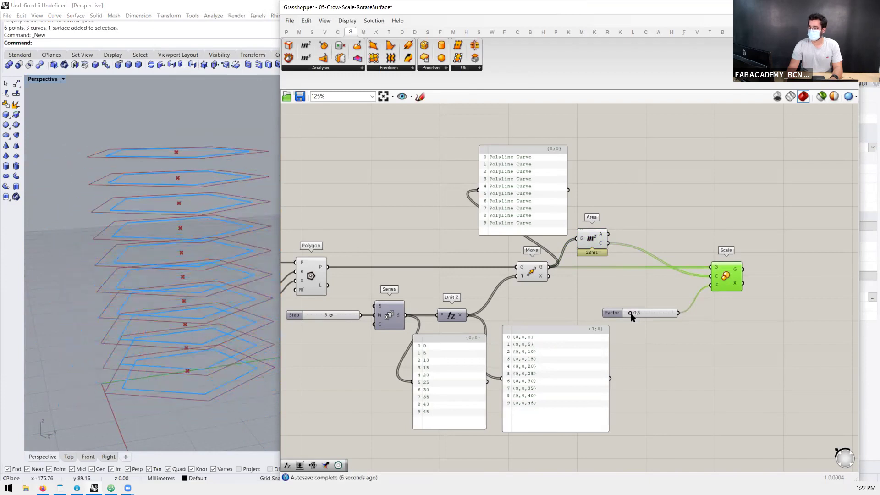
pyautogui.scroll(-3, 524, 268)
pyautogui.scroll(2, 197, 253)
pyautogui.moveTo(178, 250); pyautogui.dragTo(177, 269, button='right')
pyautogui.scroll(-5, 211, 293)
pyautogui.scroll(3, 648, 263)
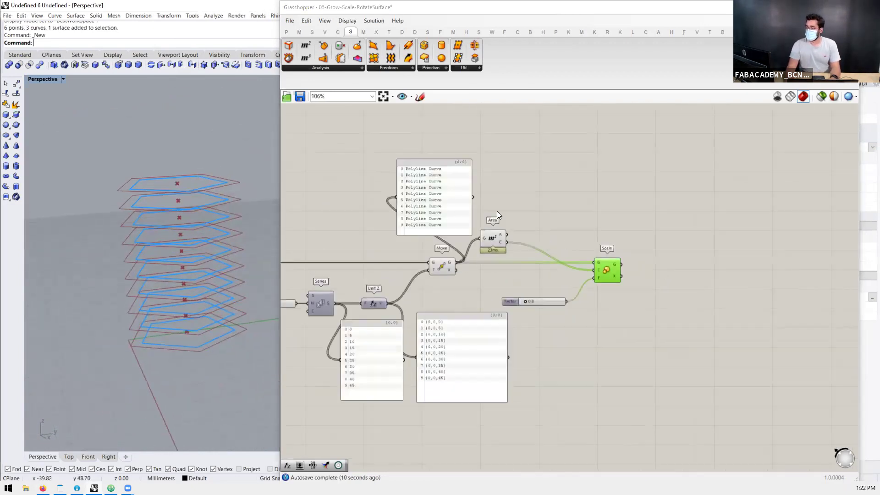
# Step: Examine the Polyline Curve and vector panels, the highlighted Scale outlines and the value feeding Scale's factor input
pyautogui.click(443, 193)
pyautogui.scroll(1, 605, 276)
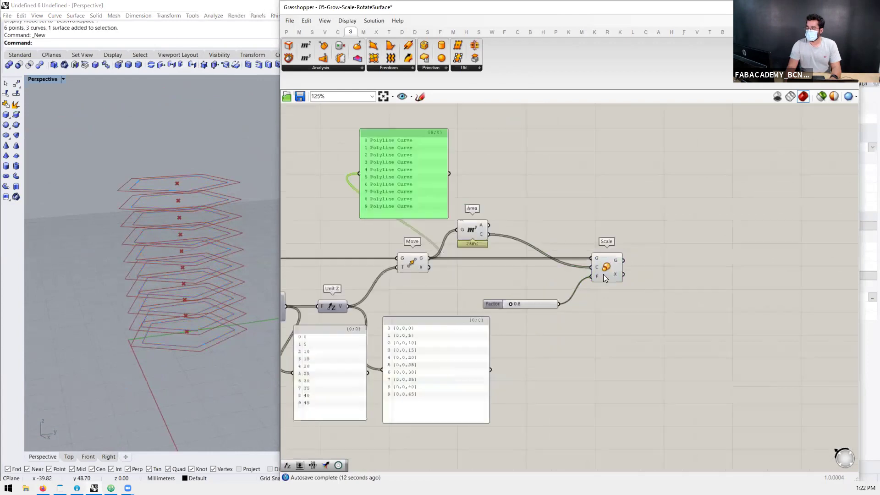
pyautogui.click(607, 269)
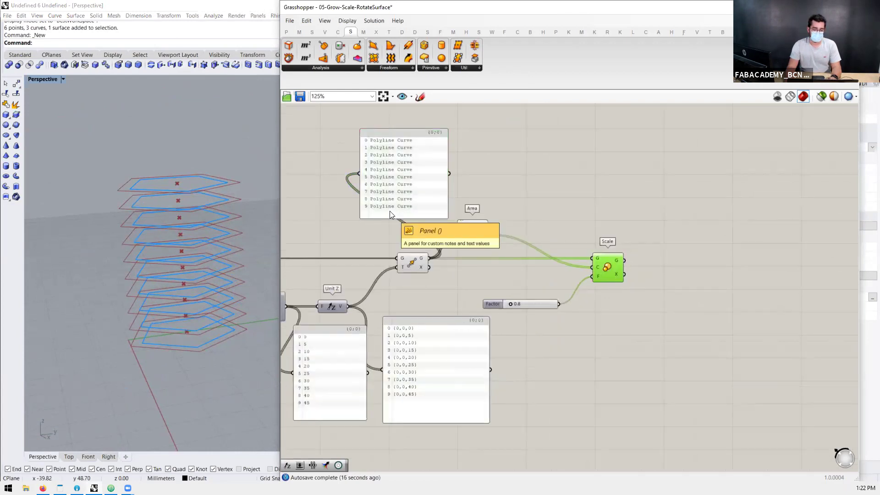
pyautogui.scroll(-2, 569, 272)
pyautogui.scroll(3, 570, 272)
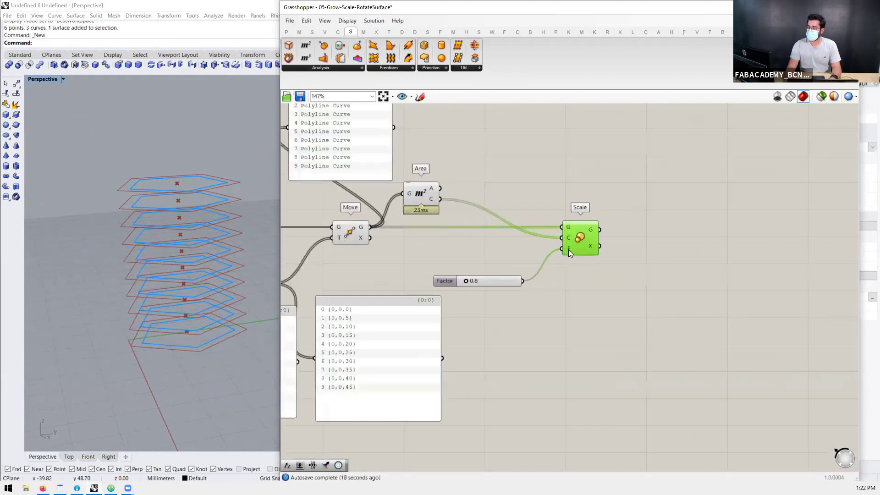
pyautogui.scroll(-2, 531, 270)
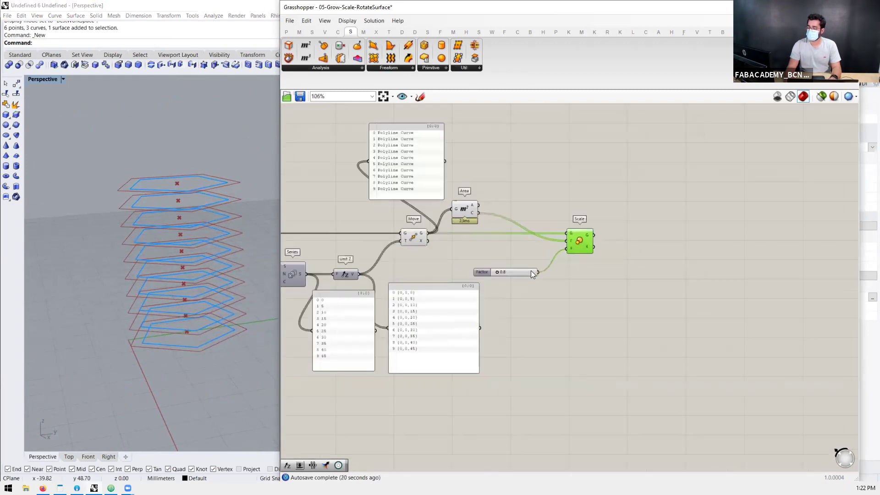
pyautogui.scroll(1, 477, 288)
pyautogui.moveTo(455, 310); pyautogui.dragTo(451, 315)
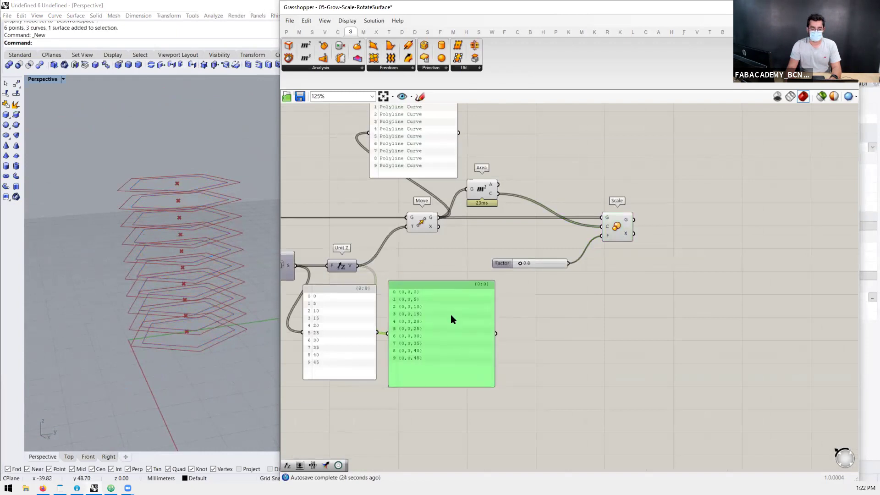
pyautogui.scroll(1, 607, 244)
pyautogui.moveTo(608, 240)
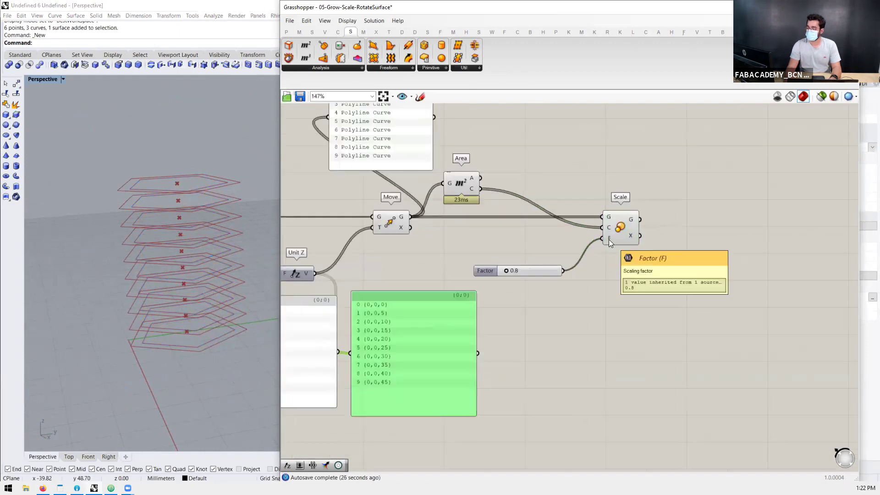
pyautogui.scroll(-3, 595, 252)
pyautogui.scroll(2, 574, 267)
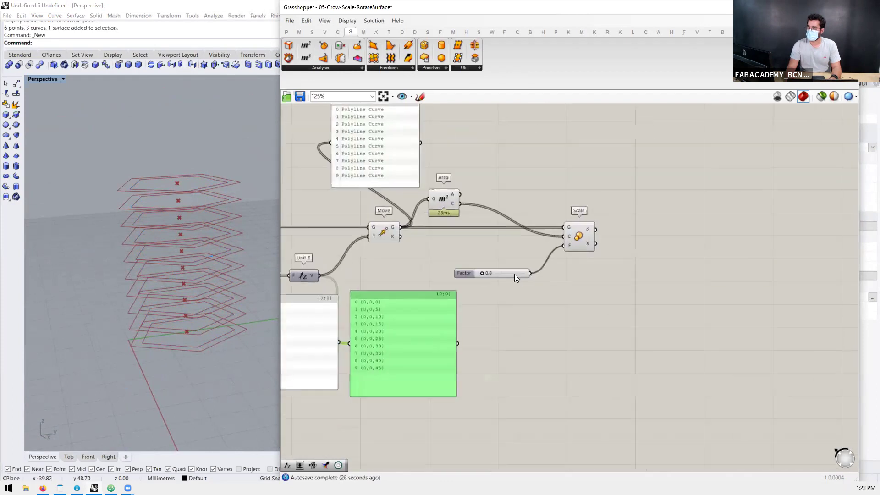
# Step: Add a second number slider with value 5 and connect it alongside the first one to Scale's factor input
pyautogui.moveTo(514, 274); pyautogui.dragTo(519, 260)
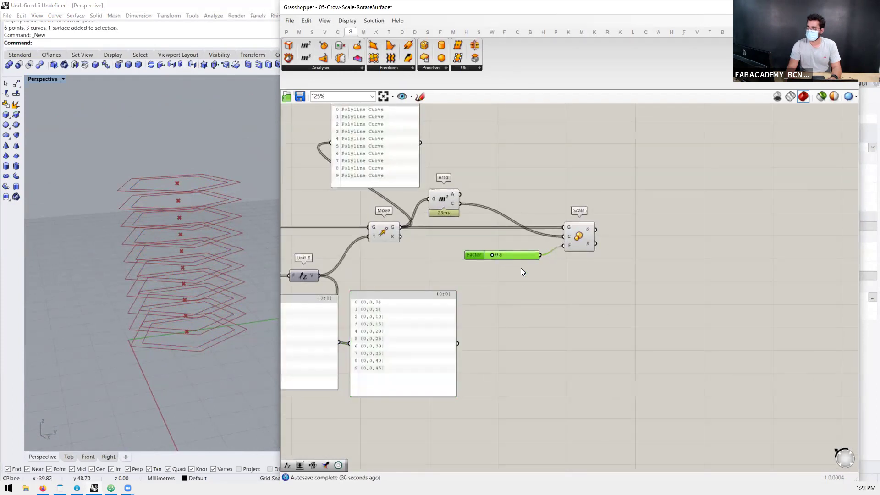
pyautogui.doubleClick(520, 270)
pyautogui.write('5')
pyautogui.press('Return')
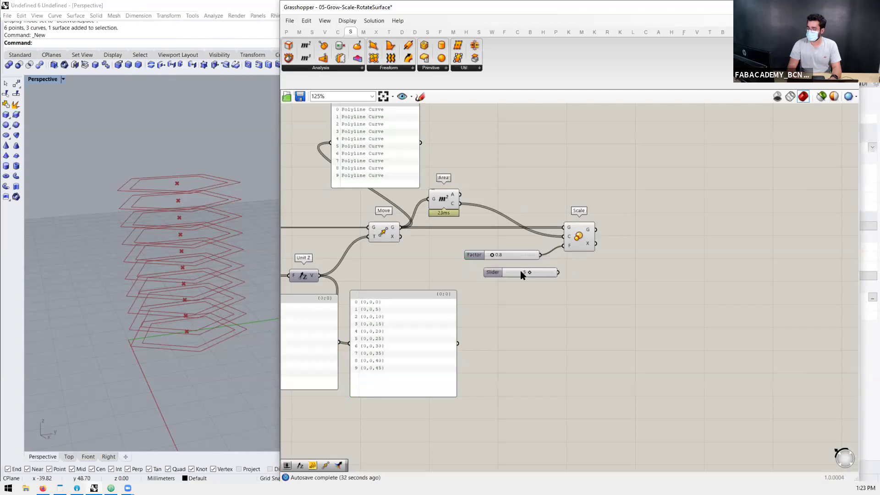
pyautogui.moveTo(565, 251); pyautogui.dragTo(564, 250)
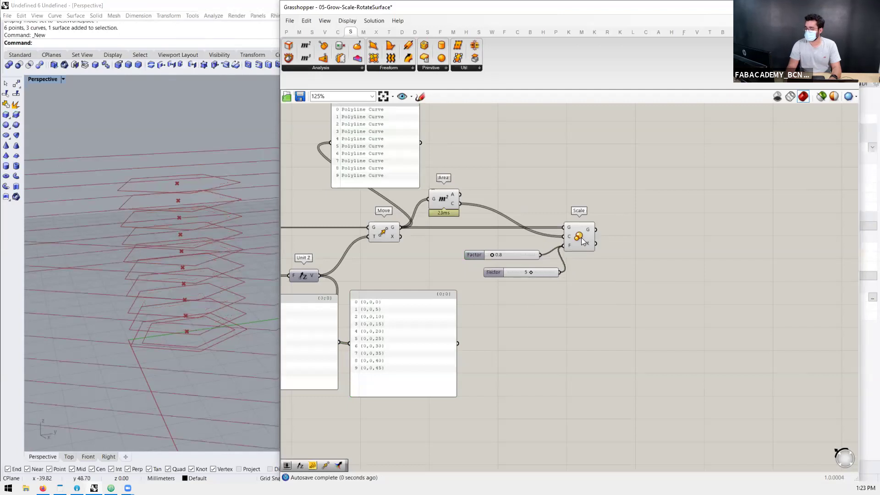
# Step: Set the second Factor slider to 2 and highlight the Scale outlines to compare them in the viewport
pyautogui.click(579, 240)
pyautogui.moveTo(171, 355); pyautogui.dragTo(215, 347, button='right')
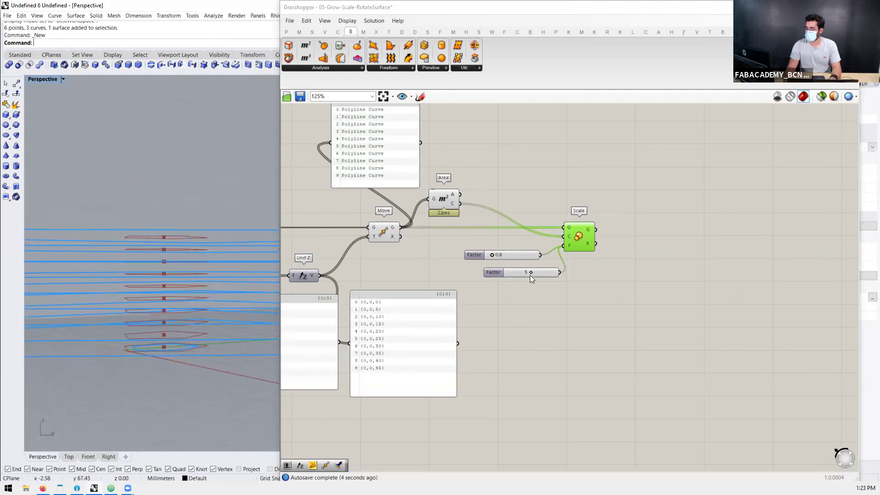
pyautogui.moveTo(527, 273); pyautogui.dragTo(514, 274)
pyautogui.moveTo(222, 333); pyautogui.dragTo(191, 361, button='right')
pyautogui.moveTo(530, 274); pyautogui.dragTo(514, 272)
pyautogui.click(584, 237)
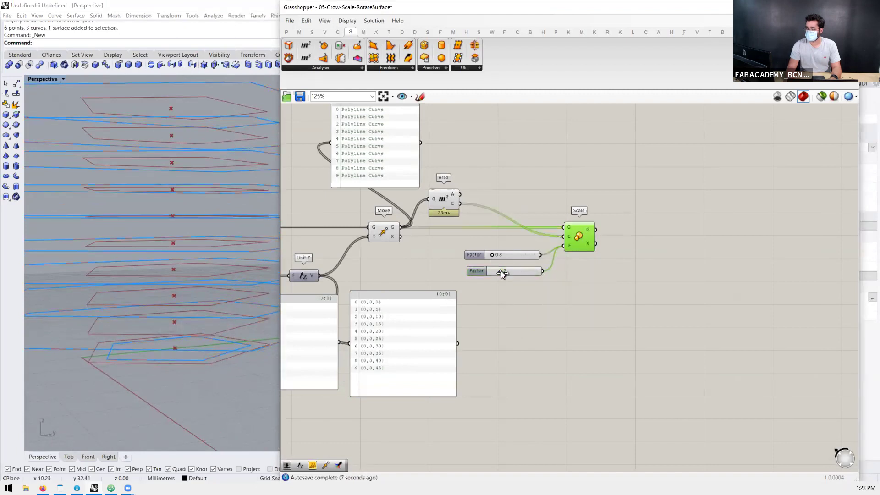
pyautogui.scroll(-5, 185, 350)
pyautogui.scroll(3, 201, 346)
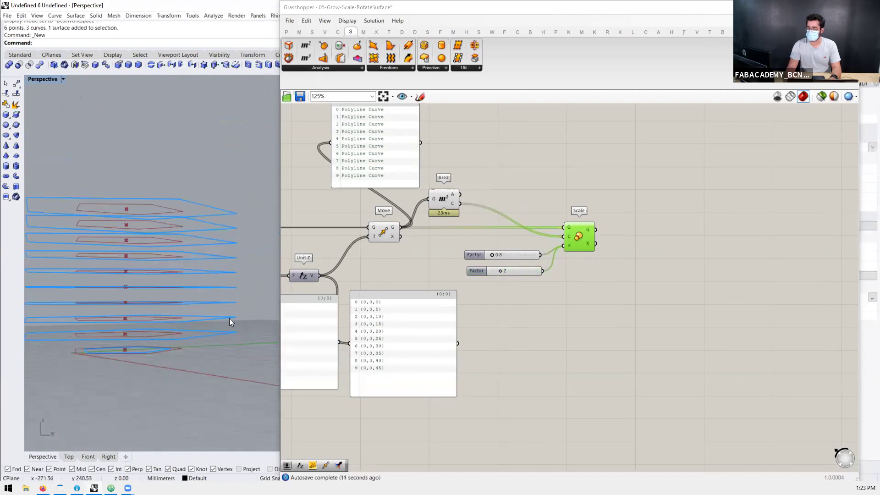
# Step: Delete both Factor sliders feeding the Scale component
pyautogui.scroll(1, 530, 261)
pyautogui.moveTo(531, 238); pyautogui.dragTo(502, 293)
pyautogui.press('Delete')
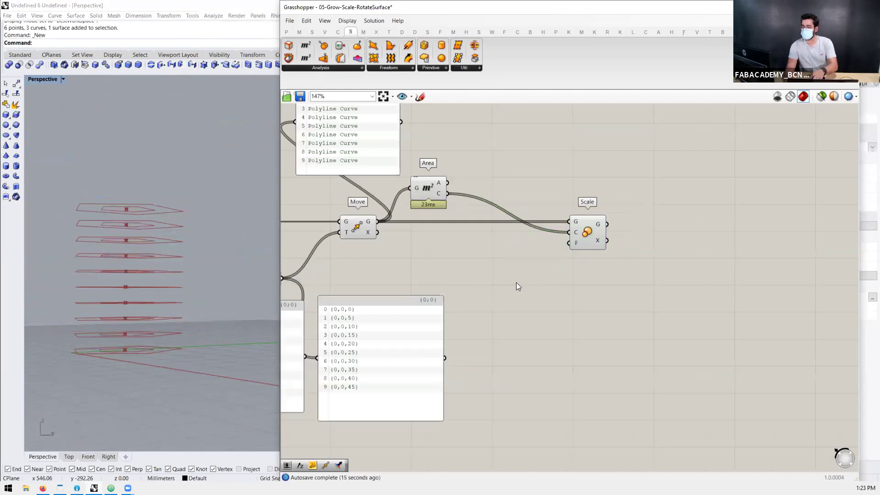
pyautogui.moveTo(151, 288); pyautogui.dragTo(143, 306, button='right')
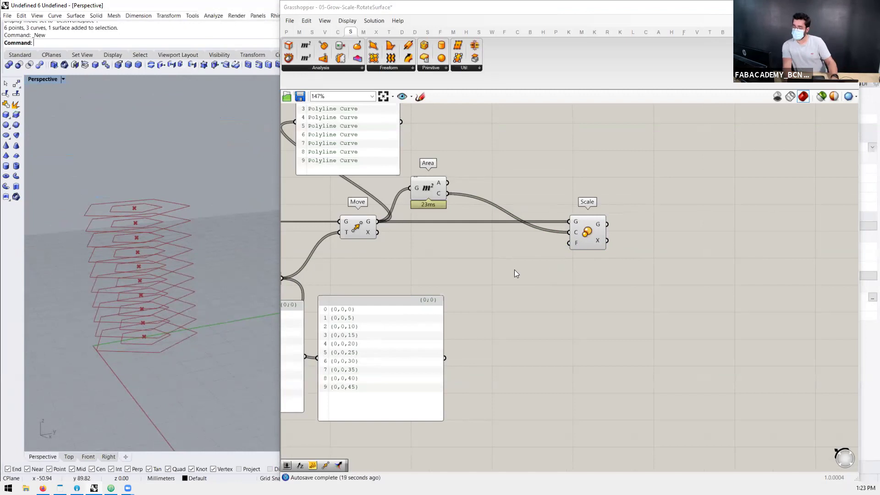
# Step: Add a second Series component below Scale, moving Scale further from Area to make room for it
pyautogui.doubleClick(526, 287)
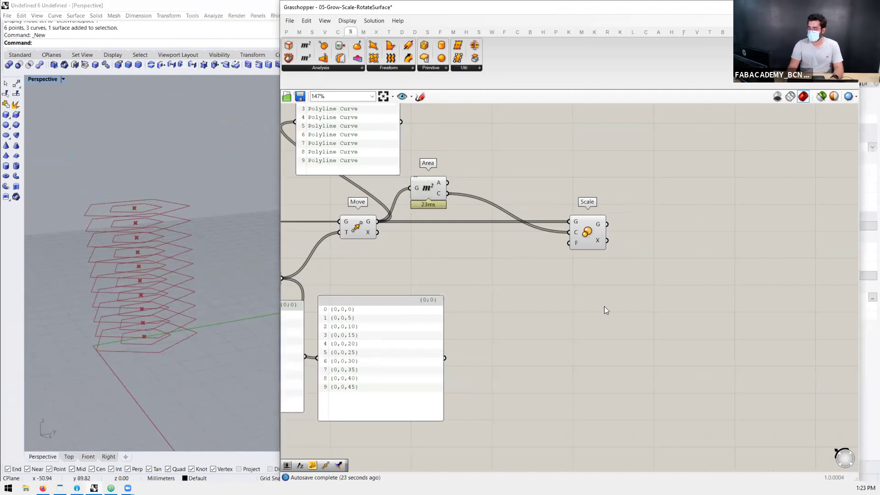
pyautogui.scroll(-3, 603, 310)
pyautogui.scroll(2, 351, 284)
pyautogui.click(349, 285)
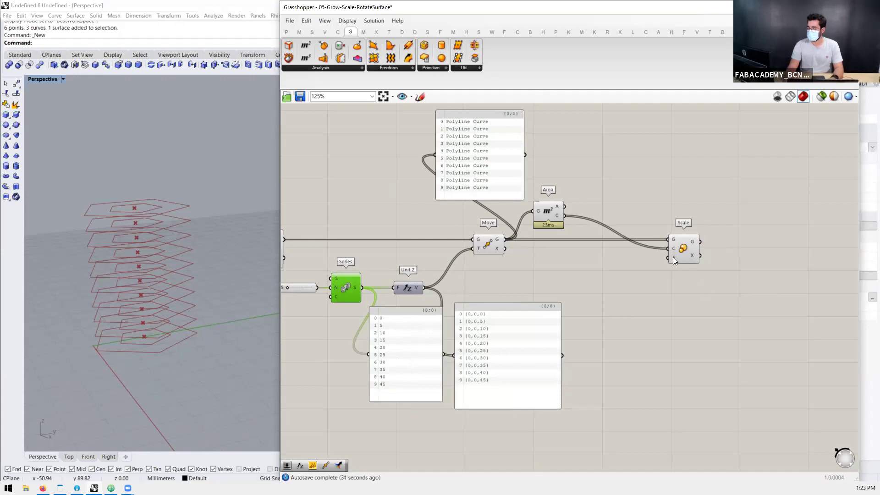
pyautogui.moveTo(674, 259)
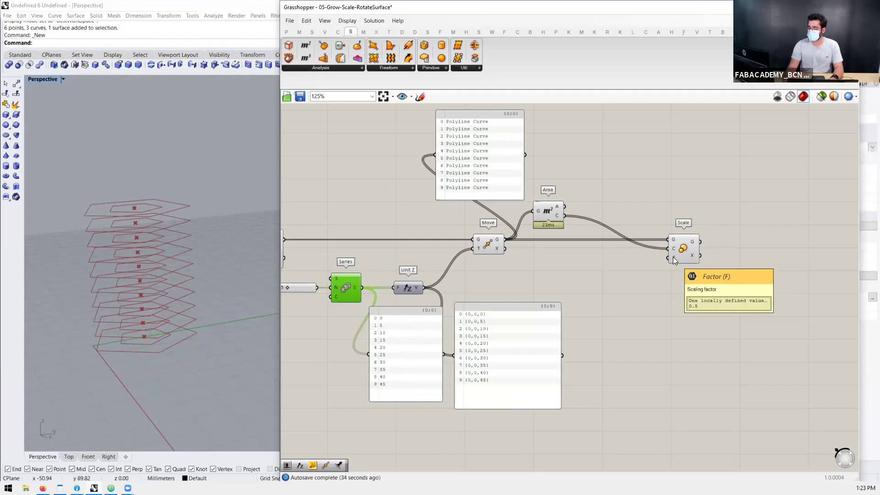
pyautogui.rightClick(647, 319)
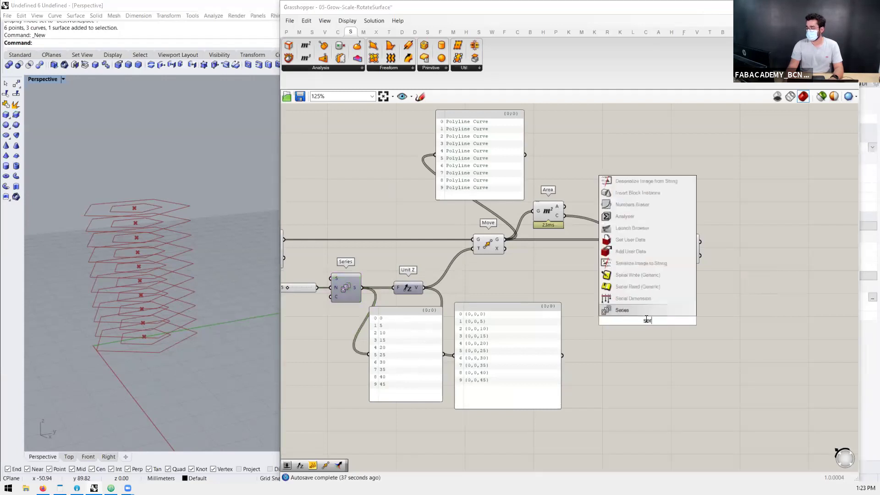
pyautogui.click(642, 311)
pyautogui.moveTo(675, 248); pyautogui.dragTo(753, 252)
pyautogui.moveTo(670, 298); pyautogui.dragTo(683, 300)
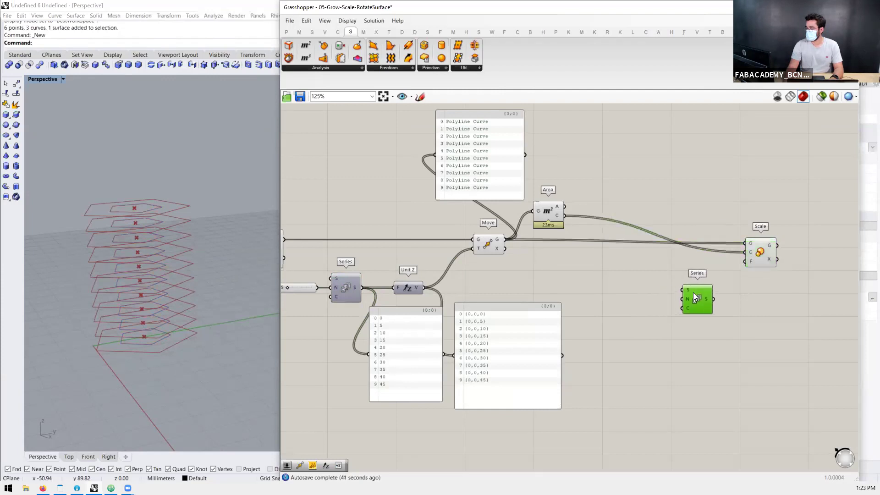
pyautogui.click(728, 307)
pyautogui.moveTo(714, 299); pyautogui.dragTo(736, 270)
pyautogui.scroll(3, 699, 297)
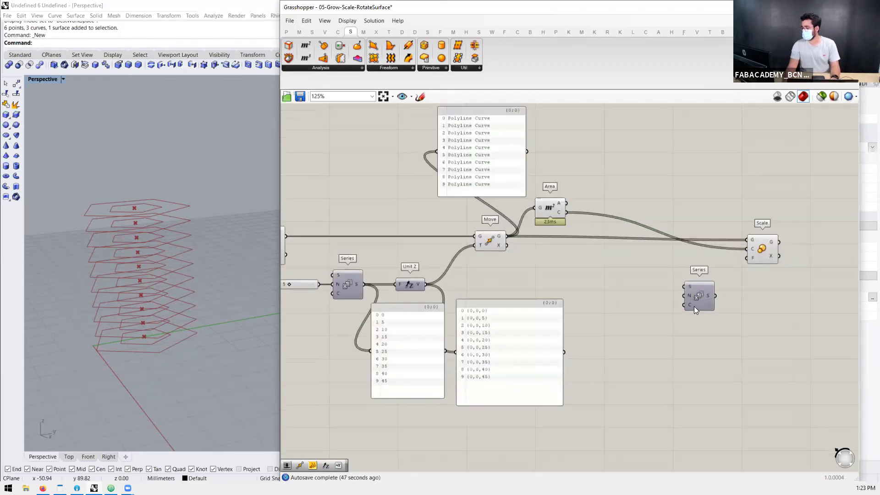
pyautogui.scroll(-3, 633, 304)
pyautogui.scroll(3, 663, 303)
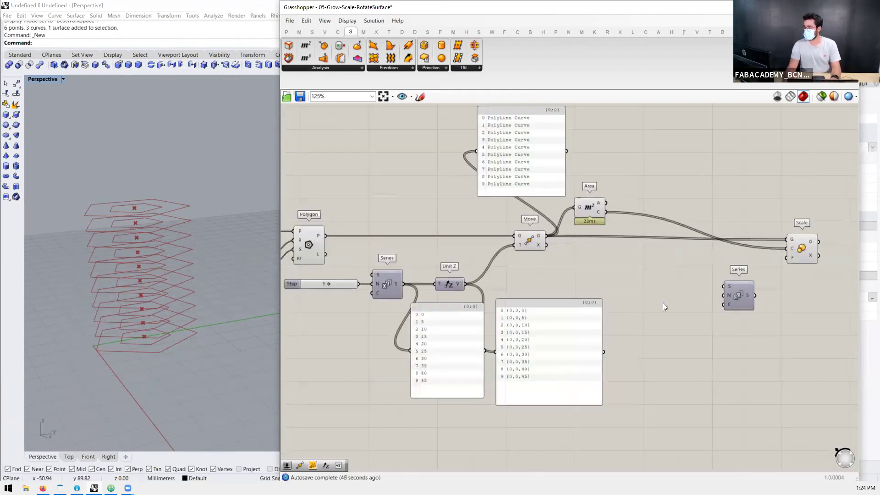
pyautogui.scroll(-2, 729, 298)
pyautogui.scroll(1, 515, 261)
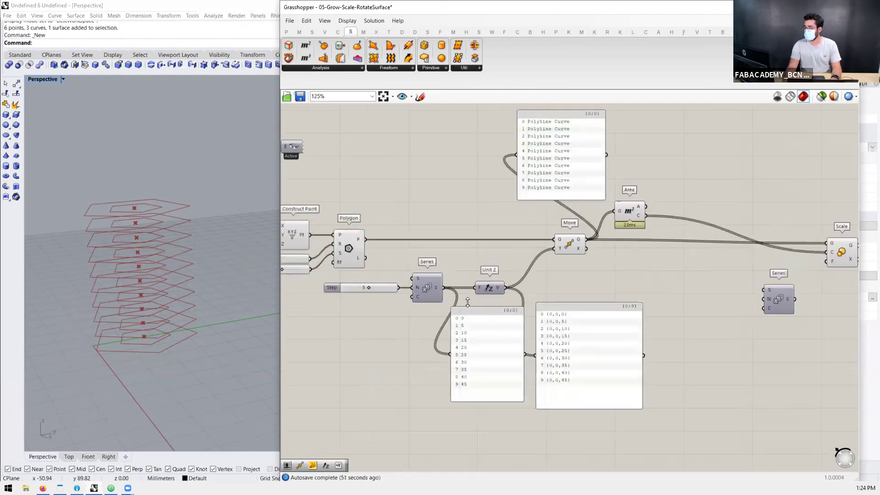
# Step: Add a List Length component below Area and feed it Move's geometry output
pyautogui.click(427, 288)
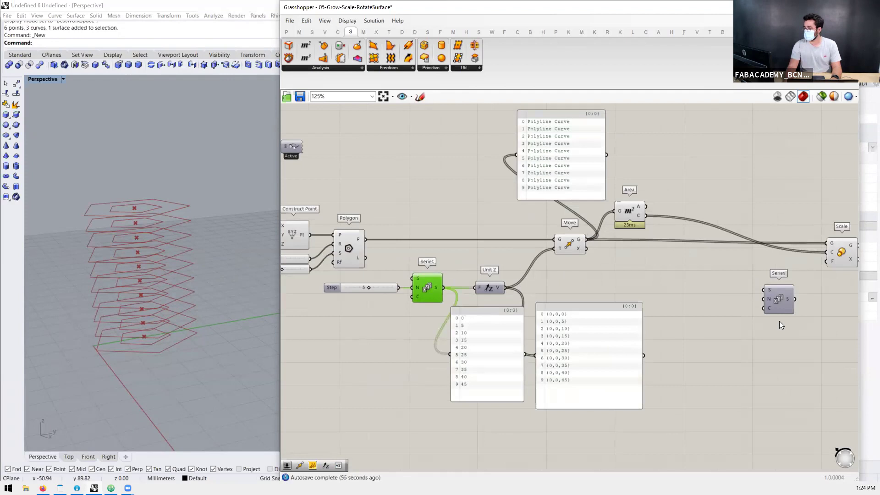
pyautogui.click(787, 303)
pyautogui.click(573, 243)
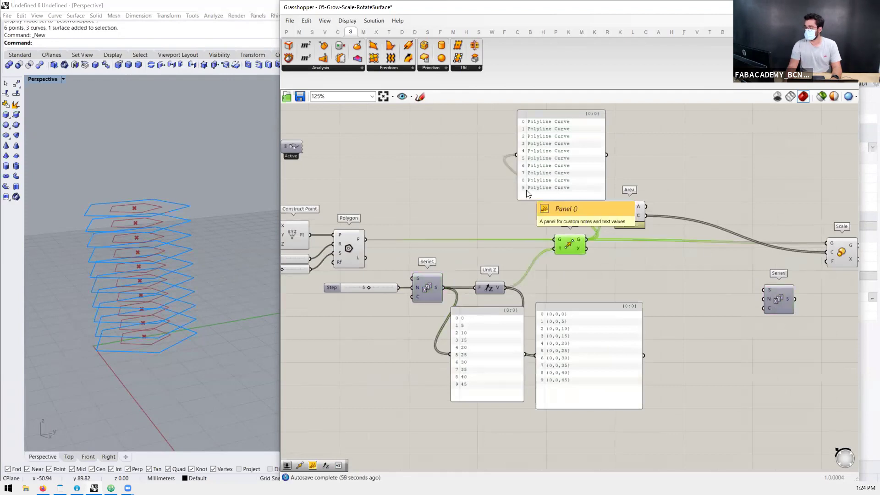
pyautogui.doubleClick(676, 276)
pyautogui.write('list len')
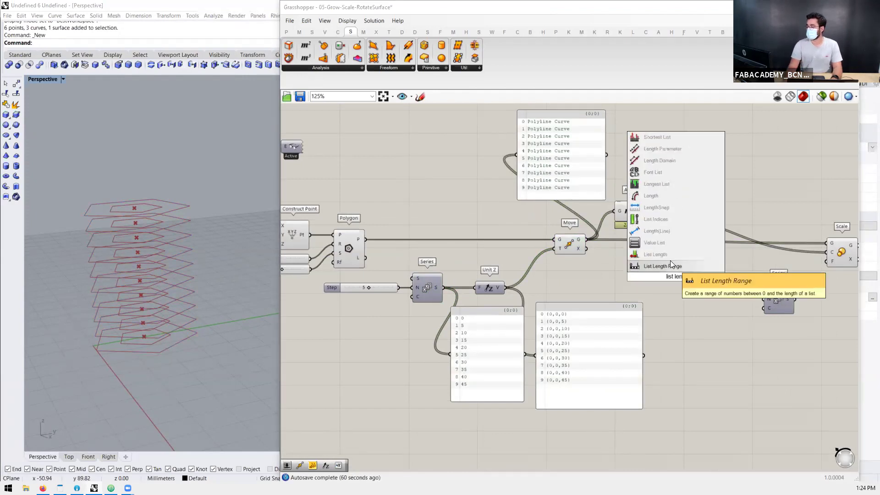
pyautogui.click(665, 255)
pyautogui.moveTo(585, 239); pyautogui.dragTo(668, 303)
# Step: Attach a panel to List Length's output and connect List Length to the second Series component's count input
pyautogui.doubleClick(694, 330)
pyautogui.write('panel')
pyautogui.press('Return')
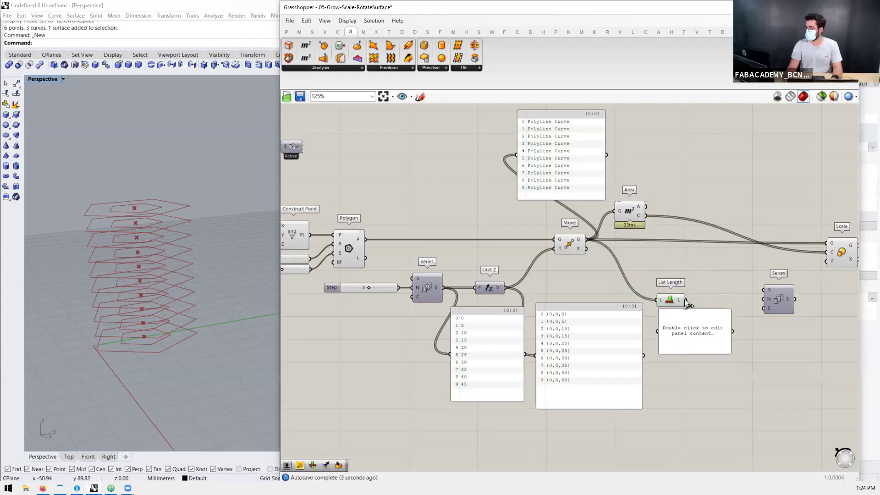
pyautogui.moveTo(659, 328); pyautogui.dragTo(658, 329)
pyautogui.scroll(1, 698, 298)
pyautogui.moveTo(680, 292); pyautogui.dragTo(757, 289)
pyautogui.moveTo(767, 284)
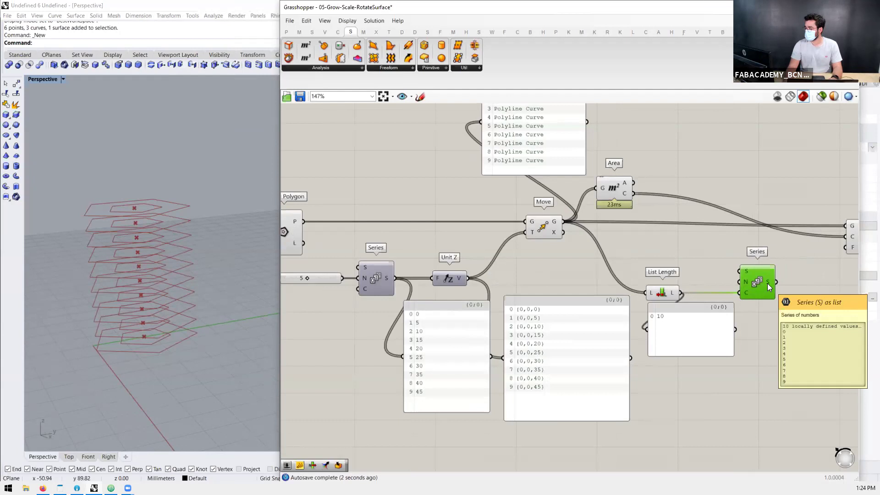
# Step: Feed the second Series output into Scale's factor input and check the error on the Scale component
pyautogui.scroll(-2, 717, 296)
pyautogui.moveTo(675, 291); pyautogui.dragTo(735, 261)
pyautogui.click(748, 253)
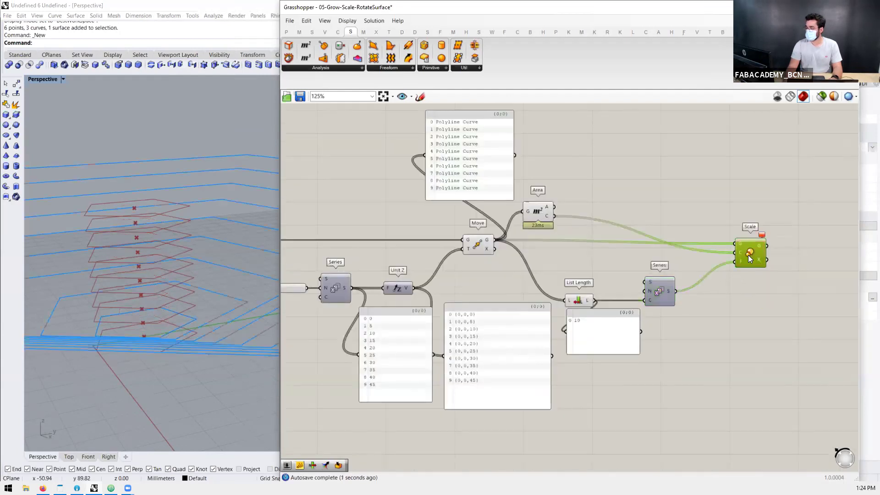
pyautogui.moveTo(762, 236)
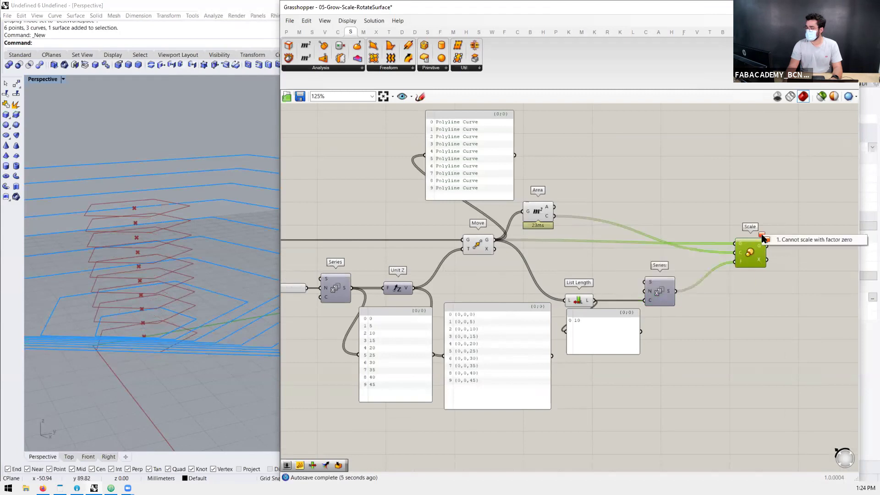
# Step: Add a panel to the second Series output and enlarge it so the whole list of factors fits
pyautogui.doubleClick(719, 325)
pyautogui.write('//')
pyautogui.press('Return')
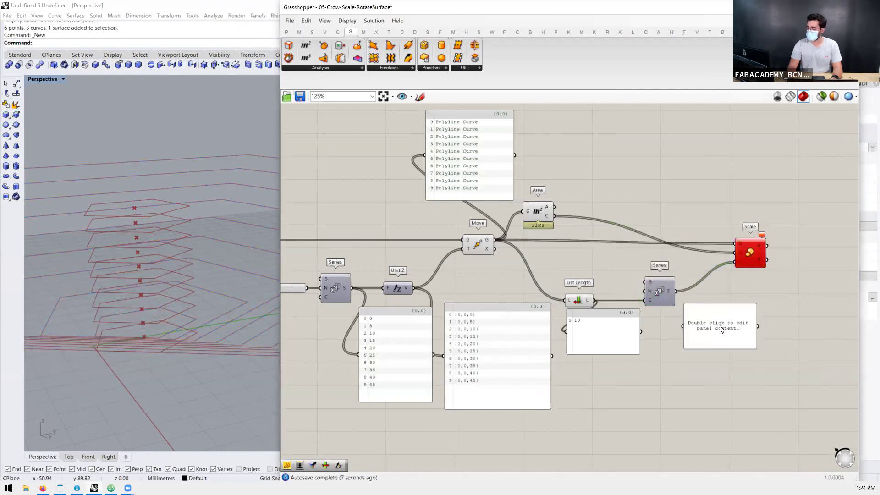
pyautogui.moveTo(676, 292); pyautogui.dragTo(683, 326)
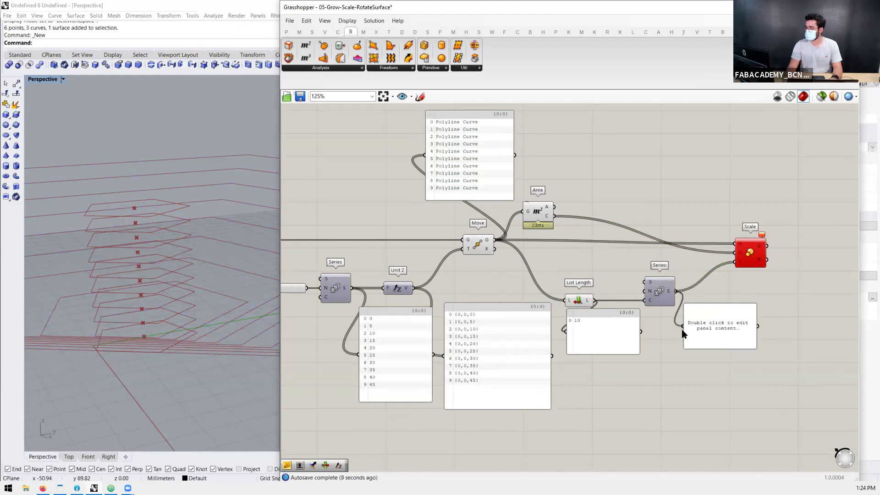
pyautogui.moveTo(756, 348); pyautogui.dragTo(781, 407)
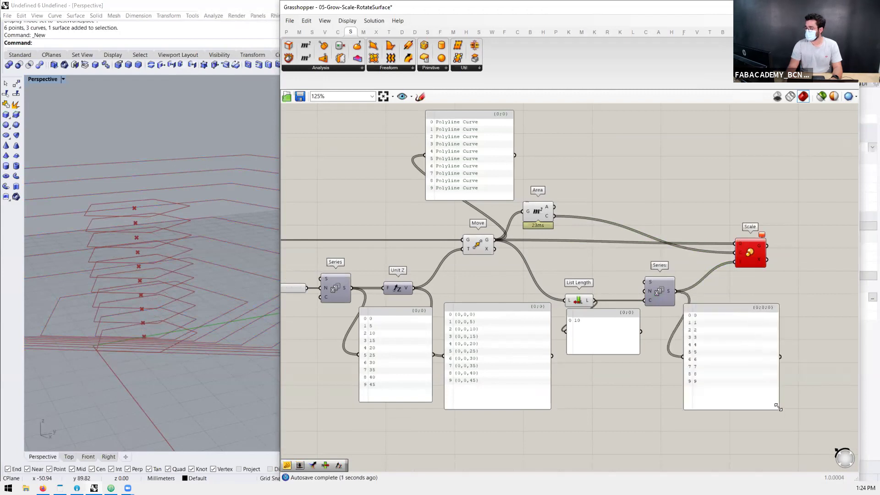
pyautogui.moveTo(746, 362); pyautogui.dragTo(752, 357)
pyautogui.scroll(3, 749, 266)
pyautogui.scroll(2, 748, 261)
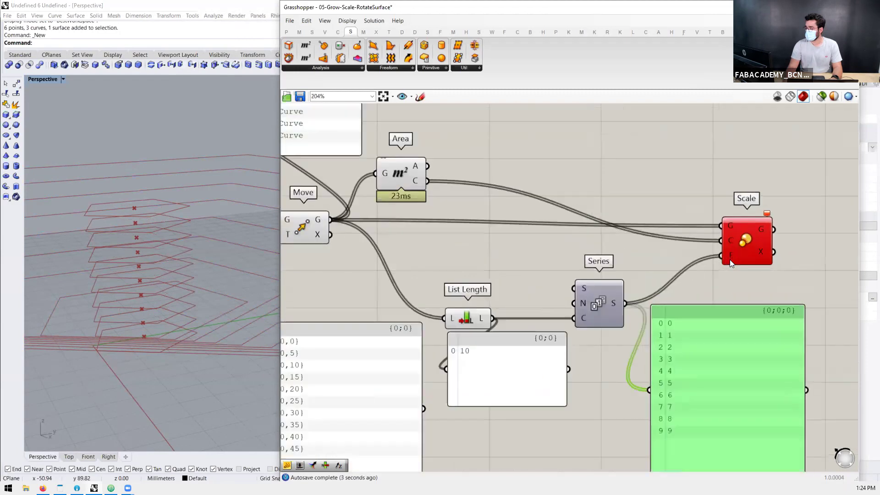
pyautogui.moveTo(174, 339); pyautogui.dragTo(196, 366, button='right')
pyautogui.scroll(-3, 721, 253)
pyautogui.scroll(2, 730, 252)
pyautogui.scroll(2, 537, 300)
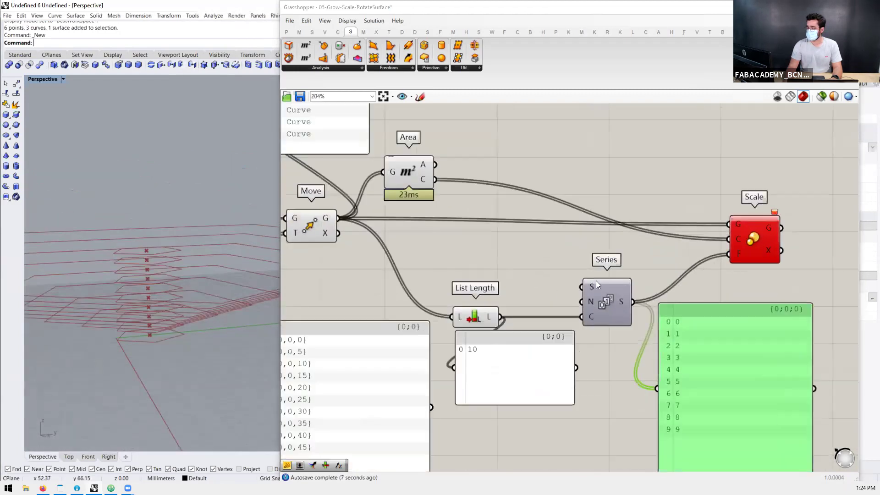
# Step: Add a number slider with value 0.5 and connect it to the second Series component's start input
pyautogui.doubleClick(514, 256)
pyautogui.write('0.5')
pyautogui.press('Return')
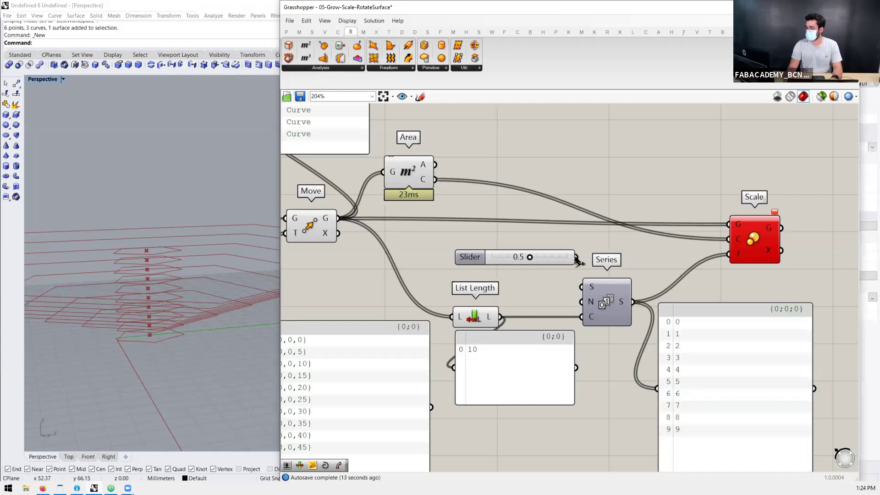
pyautogui.moveTo(600, 293); pyautogui.dragTo(612, 293)
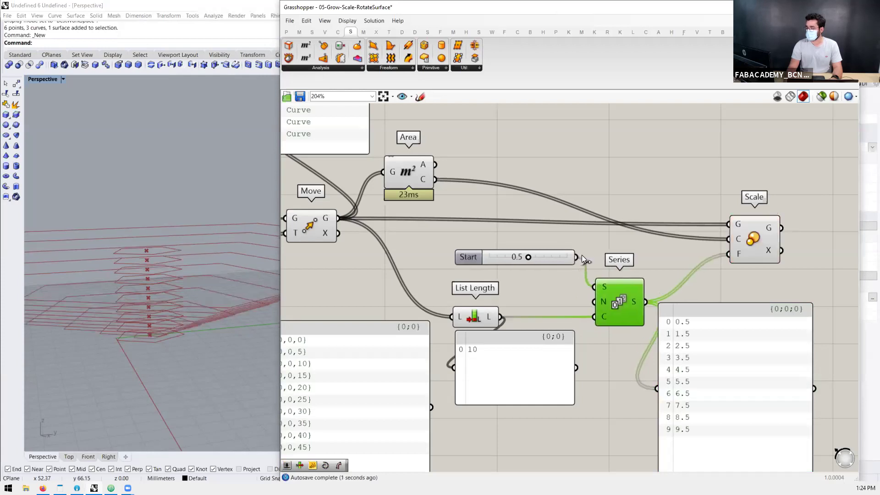
pyautogui.scroll(-1, 581, 255)
pyautogui.scroll(1, 557, 261)
pyautogui.moveTo(558, 260); pyautogui.dragTo(558, 265)
pyautogui.scroll(-1, 711, 326)
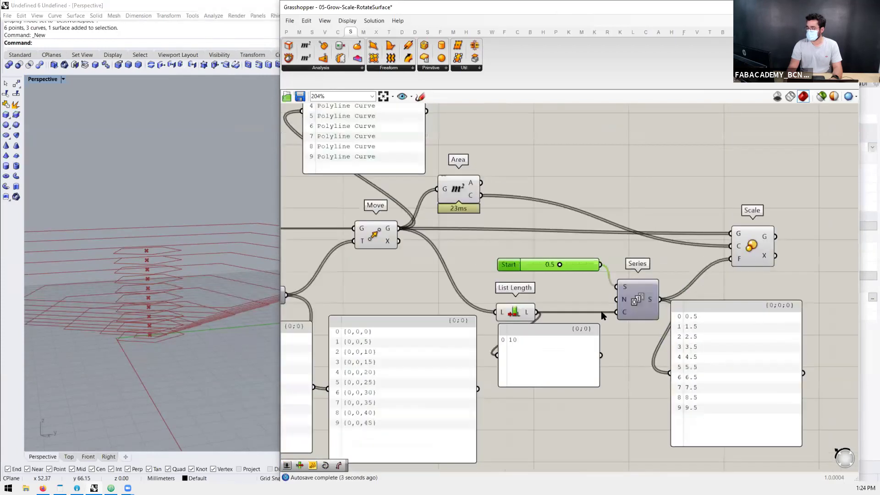
pyautogui.scroll(1, 719, 326)
pyautogui.scroll(-4, 233, 341)
pyautogui.scroll(3, 232, 341)
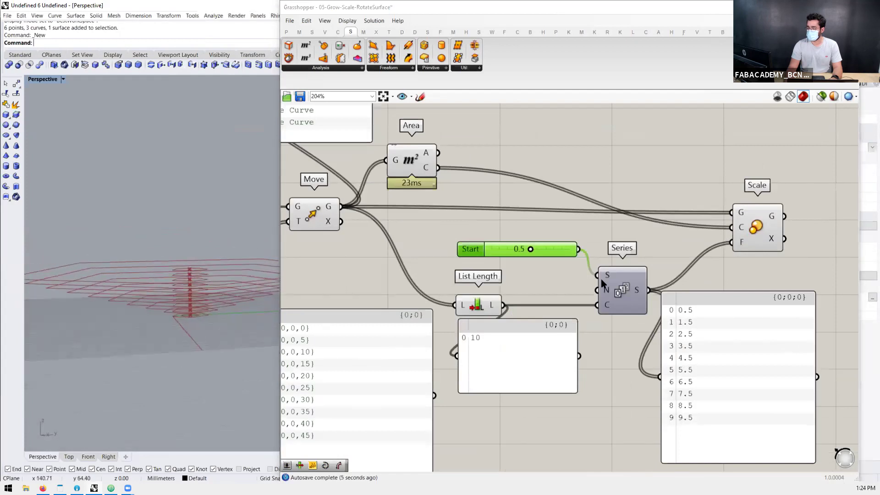
# Step: Move Scale farther from the second Series and examine its highlighted outlines from the side in the viewport
pyautogui.scroll(1, 641, 298)
pyautogui.scroll(-3, 595, 250)
pyautogui.scroll(2, 686, 249)
pyautogui.moveTo(695, 246); pyautogui.dragTo(576, 273)
pyautogui.click(683, 257)
pyautogui.moveTo(643, 220); pyautogui.dragTo(725, 220)
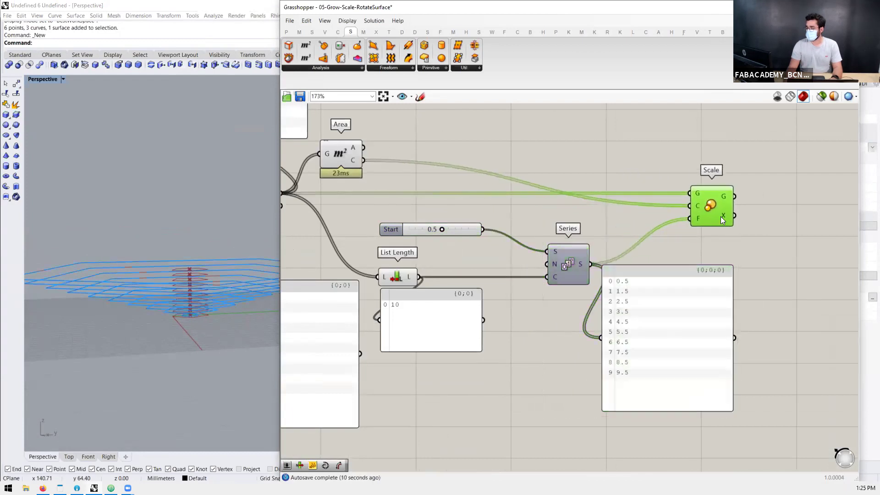
pyautogui.moveTo(192, 293); pyautogui.dragTo(163, 310, button='right')
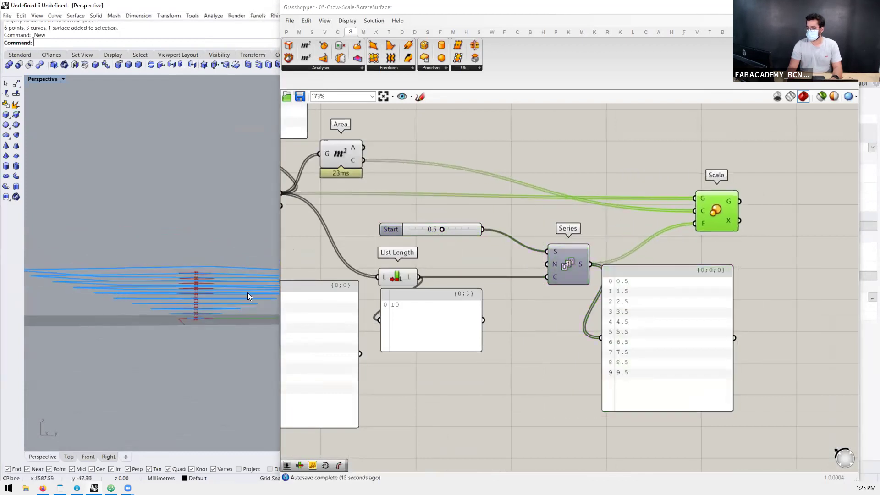
pyautogui.scroll(1, 545, 270)
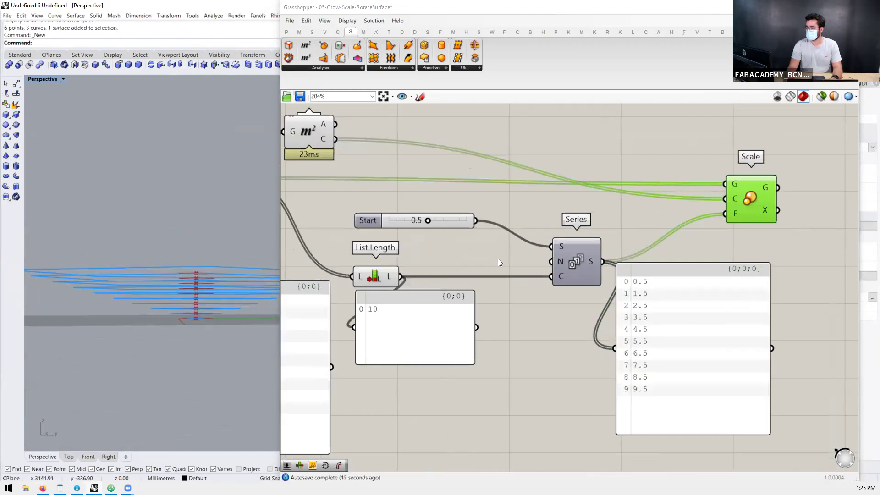
# Step: Add a number slider with value 0.1 and connect it to the second Series component's step input
pyautogui.moveTo(454, 221); pyautogui.dragTo(476, 216)
pyautogui.doubleClick(463, 233)
pyautogui.write('0.1')
pyautogui.press('Return')
pyautogui.moveTo(463, 233); pyautogui.dragTo(447, 244)
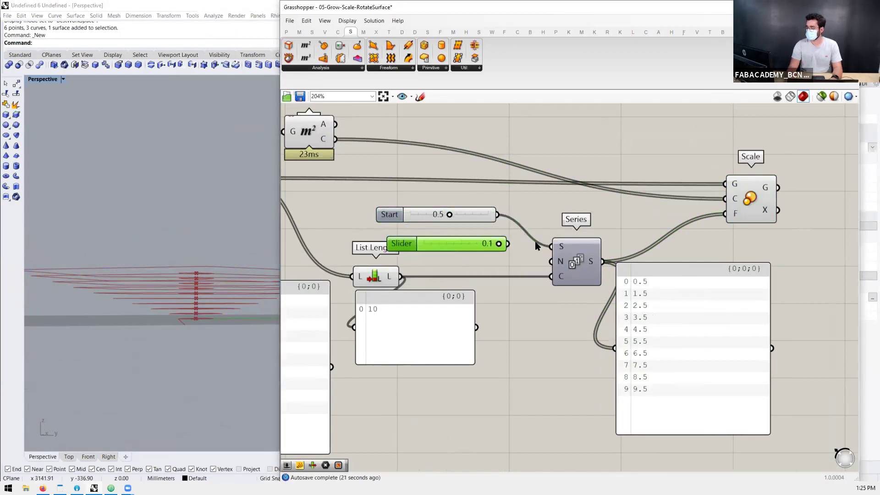
pyautogui.moveTo(544, 261); pyautogui.dragTo(551, 261)
pyautogui.click(566, 262)
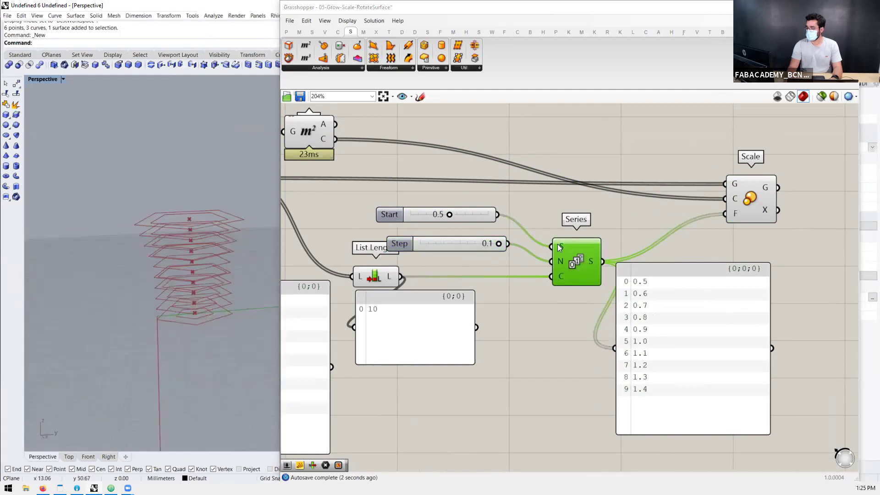
# Step: Turn off the preview of the components between Polygon and Scale, and highlight the Scale outlines to check them
pyautogui.scroll(-5, 631, 252)
pyautogui.moveTo(627, 195); pyautogui.dragTo(332, 293)
pyautogui.middleClick(368, 266)
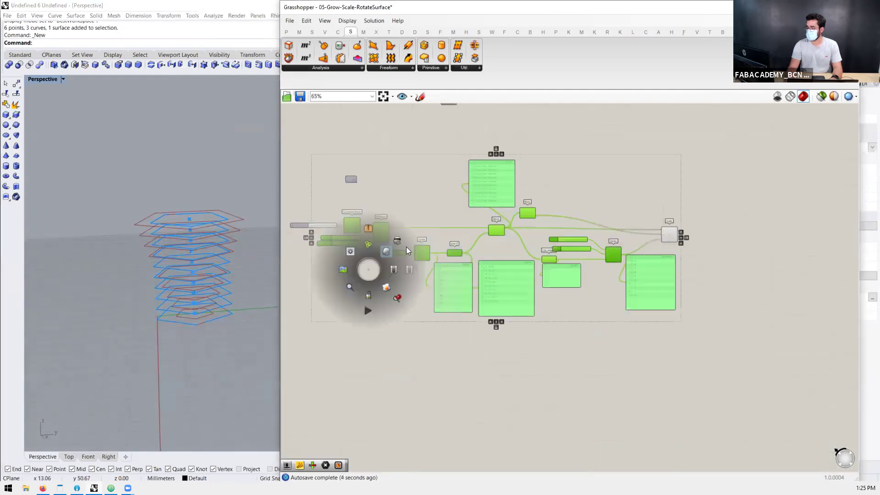
pyautogui.moveTo(637, 181); pyautogui.dragTo(419, 286)
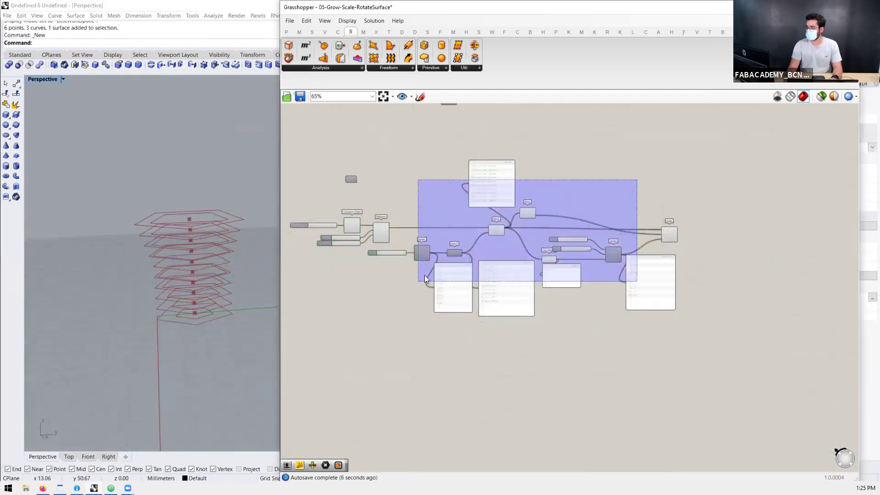
pyautogui.middleClick(444, 255)
pyautogui.scroll(5, 715, 235)
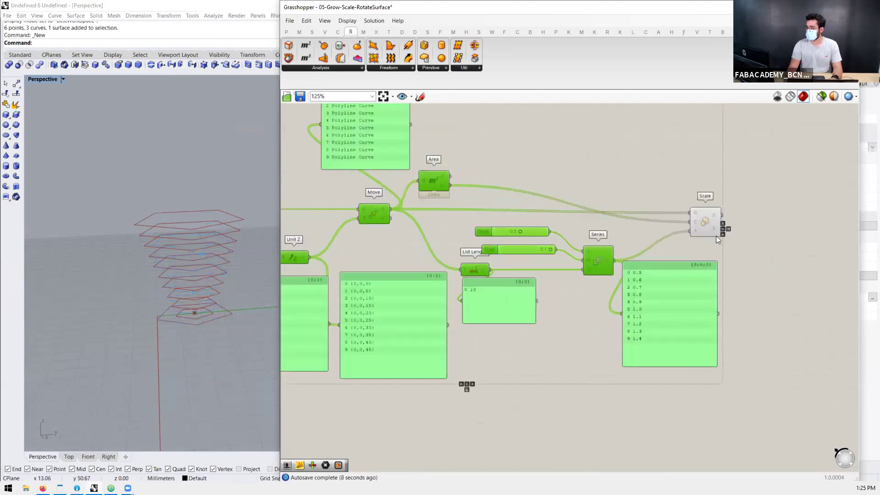
pyautogui.click(701, 224)
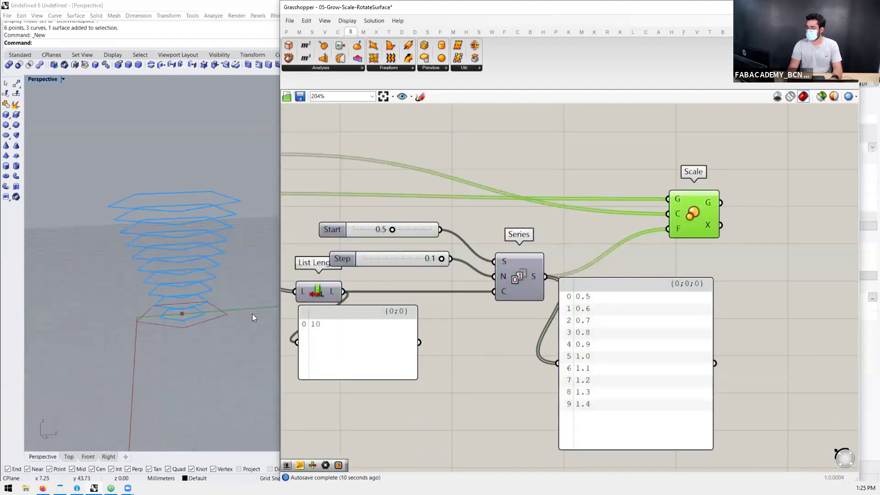
pyautogui.click(569, 272)
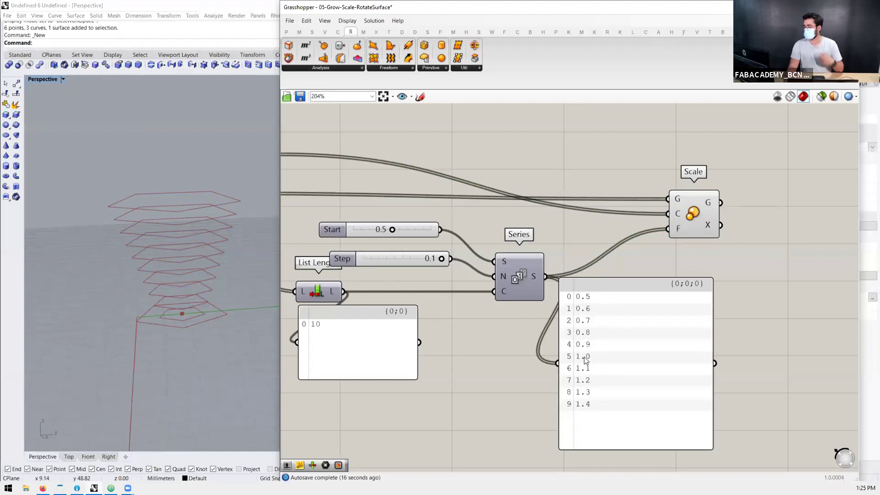
# Step: Turn off the preview of the Polygon and Construct Point components
pyautogui.moveTo(247, 362); pyautogui.dragTo(257, 342, button='right')
pyautogui.scroll(-5, 589, 226)
pyautogui.scroll(2, 517, 209)
pyautogui.click(498, 221)
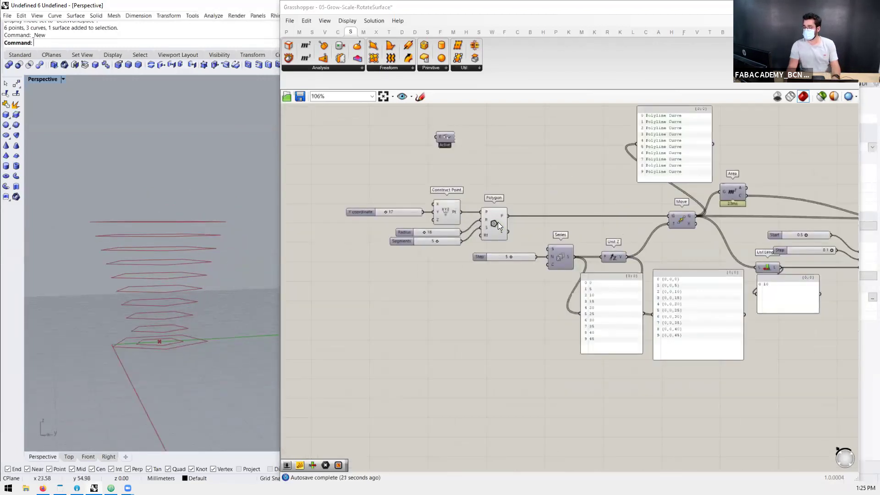
pyautogui.press('space')
pyautogui.click(523, 194)
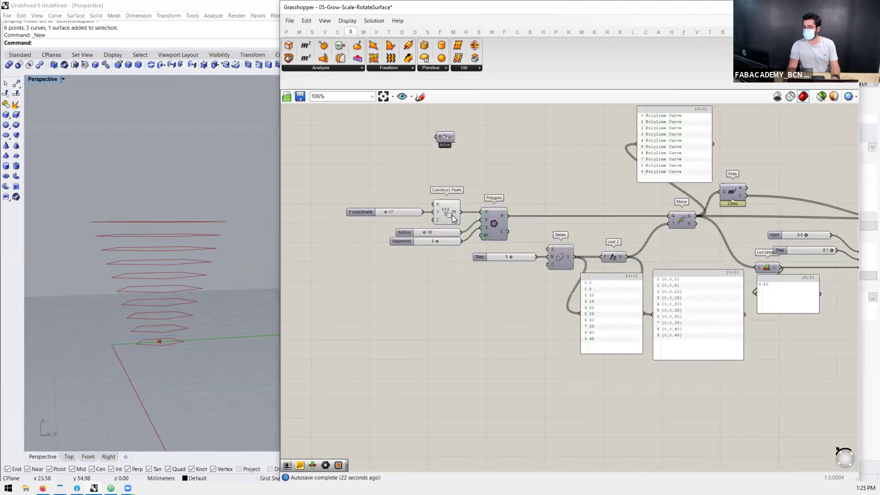
pyautogui.press('space')
pyautogui.click(482, 175)
# Step: Highlight the Scale component's outlines and examine how their size grows up the stack
pyautogui.scroll(-5, 445, 238)
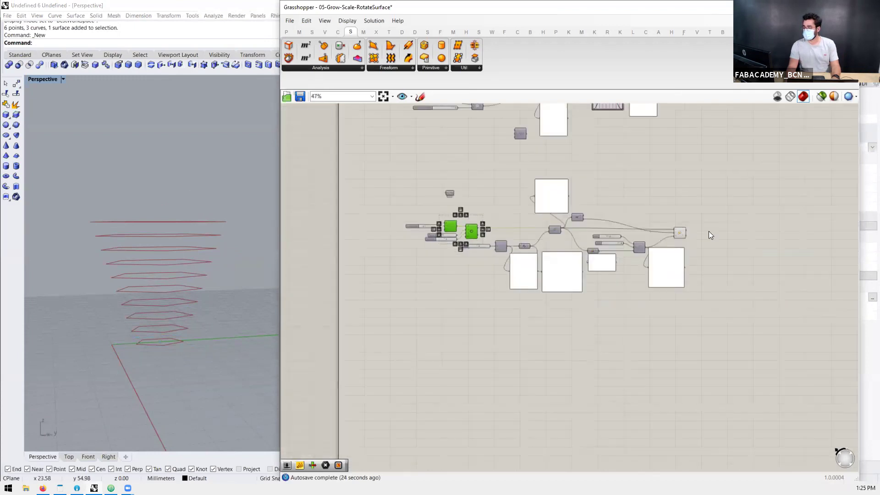
pyautogui.scroll(6, 681, 234)
pyautogui.click(682, 241)
pyautogui.moveTo(177, 305); pyautogui.dragTo(180, 324, button='right')
pyautogui.scroll(3, 184, 326)
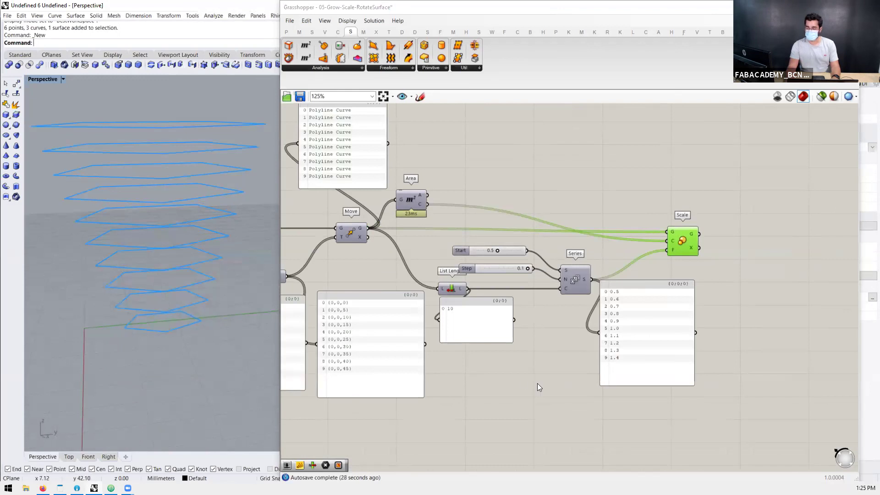
pyautogui.moveTo(372, 164); pyautogui.dragTo(389, 174)
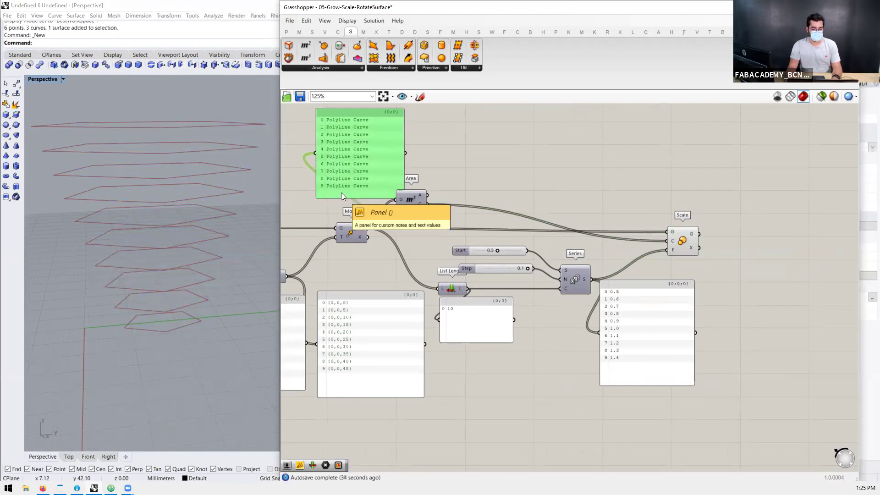
pyautogui.moveTo(369, 169); pyautogui.dragTo(352, 166)
pyautogui.scroll(2, 679, 219)
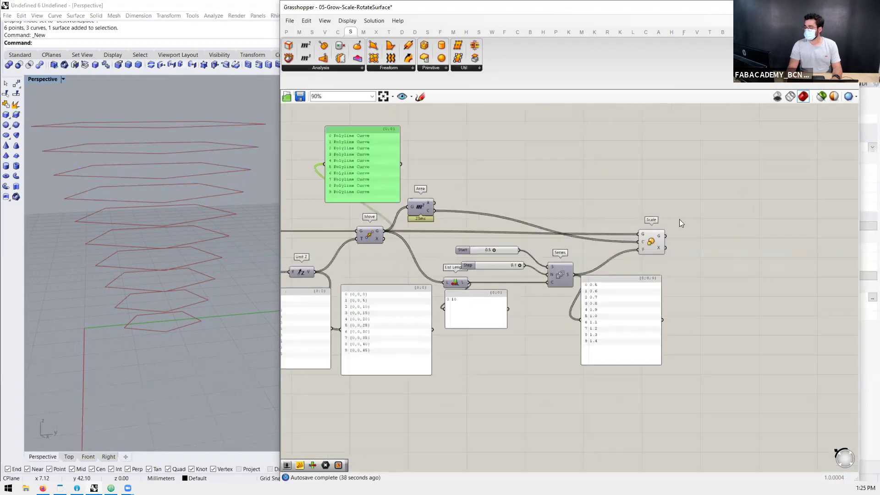
# Step: Select Scale again and inspect the stacked outlines from a slightly higher viewing angle
pyautogui.click(585, 257)
pyautogui.moveTo(584, 257); pyautogui.dragTo(564, 258)
pyautogui.scroll(-3, 427, 284)
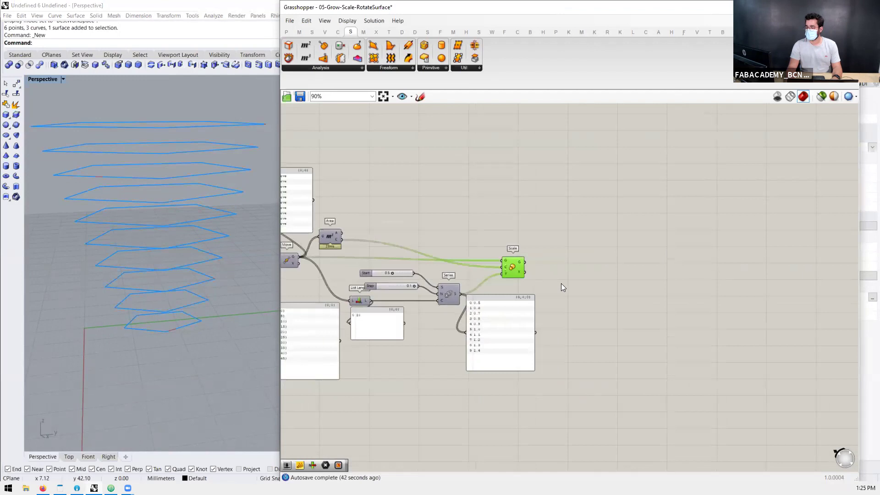
pyautogui.scroll(2, 561, 284)
pyautogui.moveTo(184, 327); pyautogui.dragTo(184, 332, button='right')
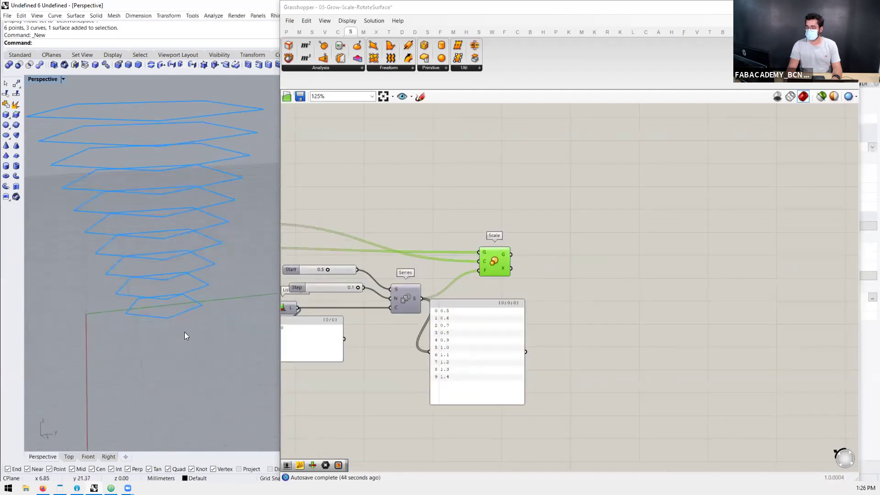
pyautogui.scroll(-1, 510, 256)
pyautogui.scroll(1, 172, 308)
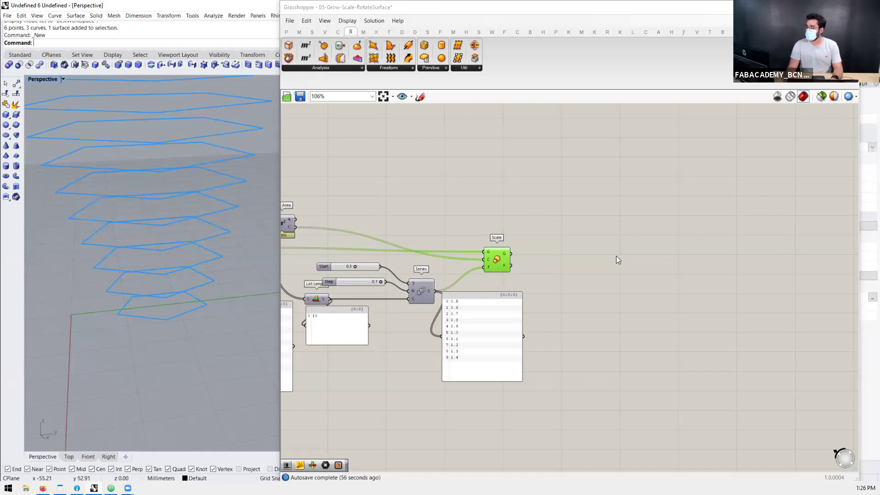
# Step: Add a Rotate component beyond Scale and feed Scale's geometry output into its Geometry input
pyautogui.doubleClick(634, 234)
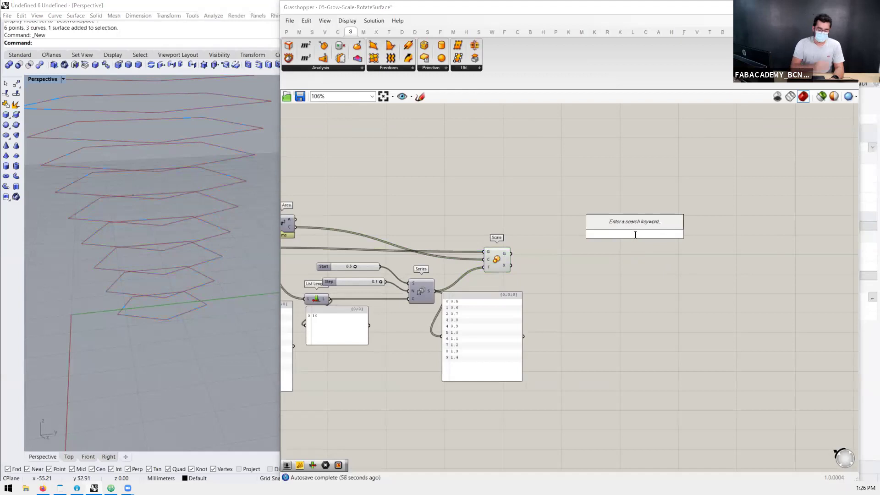
pyautogui.write('rota')
pyautogui.click(626, 224)
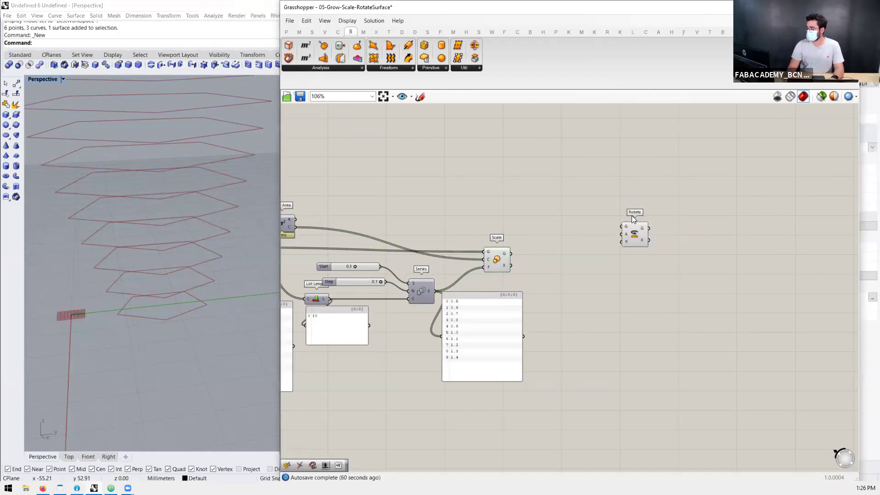
pyautogui.moveTo(638, 235); pyautogui.dragTo(658, 231)
pyautogui.moveTo(510, 255); pyautogui.dragTo(722, 268)
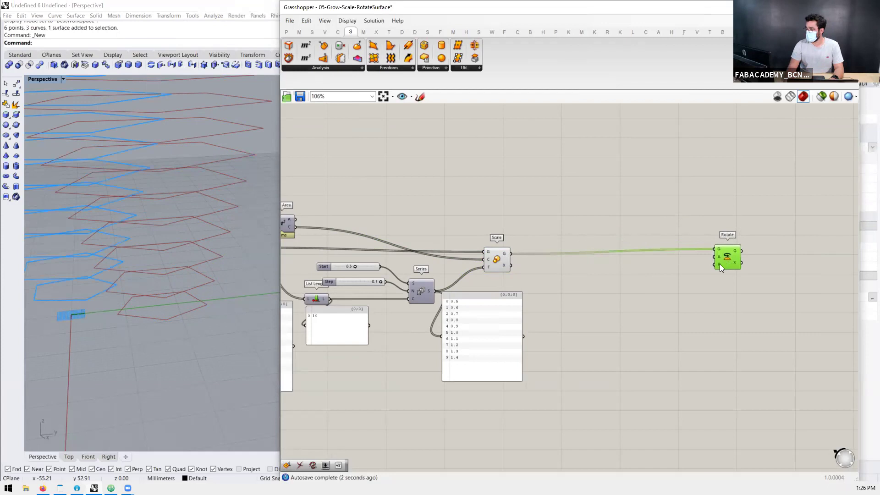
pyautogui.moveTo(729, 263); pyautogui.dragTo(736, 266)
# Step: Add an Area component fed by Scale's geometry and connect its centroid output to Rotate's Plane input
pyautogui.scroll(1, 622, 277)
pyautogui.doubleClick(622, 276)
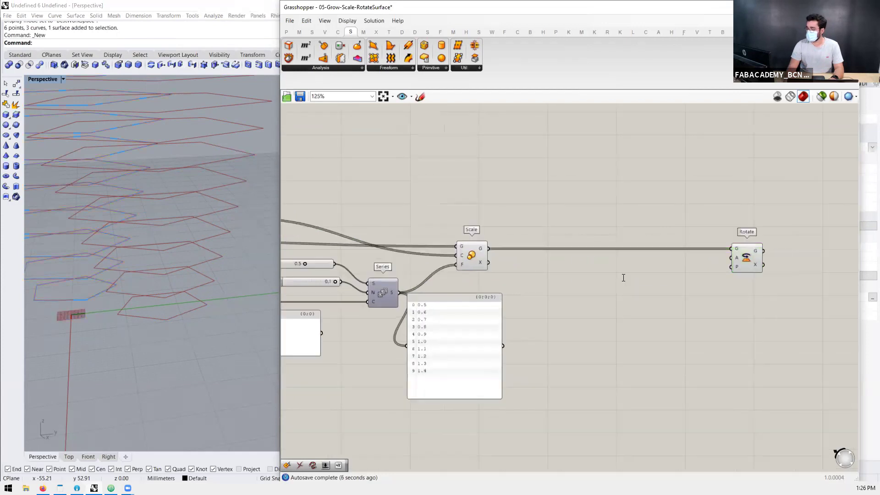
pyautogui.write('area')
pyautogui.press('Return')
pyautogui.moveTo(567, 272); pyautogui.dragTo(609, 266)
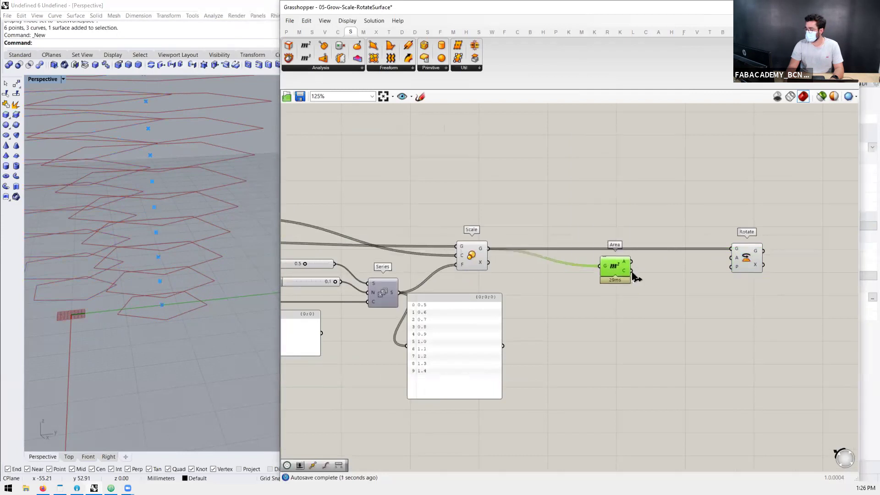
pyautogui.moveTo(728, 274); pyautogui.dragTo(749, 255)
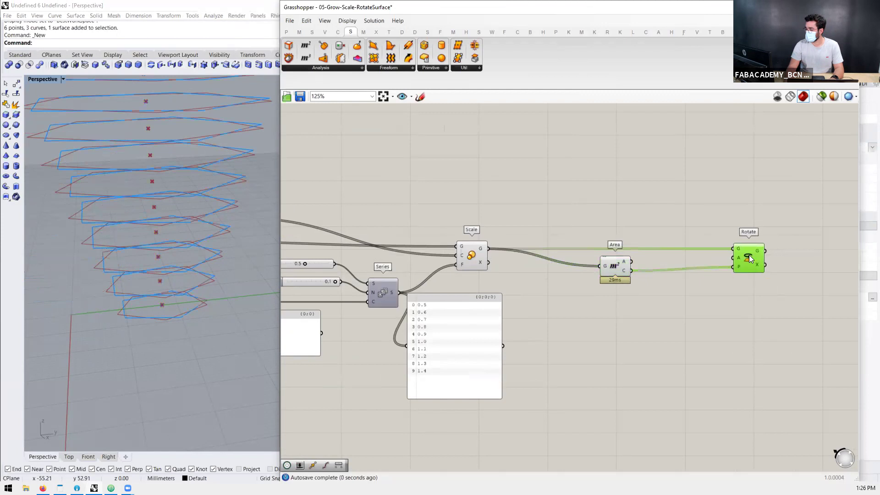
pyautogui.moveTo(613, 265); pyautogui.dragTo(613, 261)
pyautogui.scroll(-3, 642, 234)
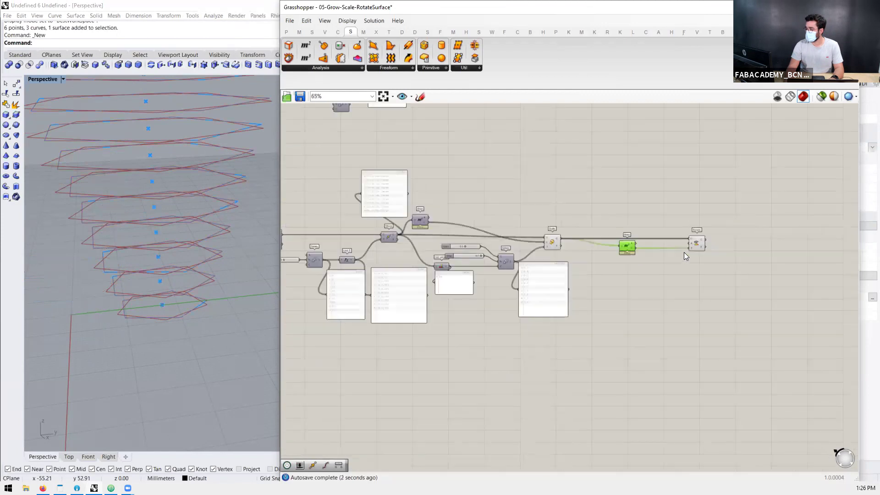
pyautogui.scroll(3, 684, 254)
pyautogui.moveTo(697, 233); pyautogui.dragTo(744, 233)
pyautogui.click(609, 298)
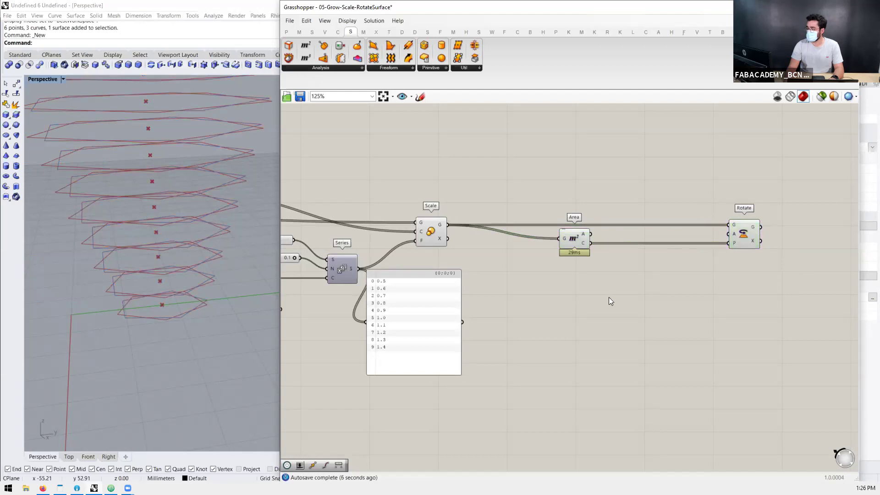
# Step: Add a Series component below the new Area component and show its output in a new panel
pyautogui.doubleClick(564, 311)
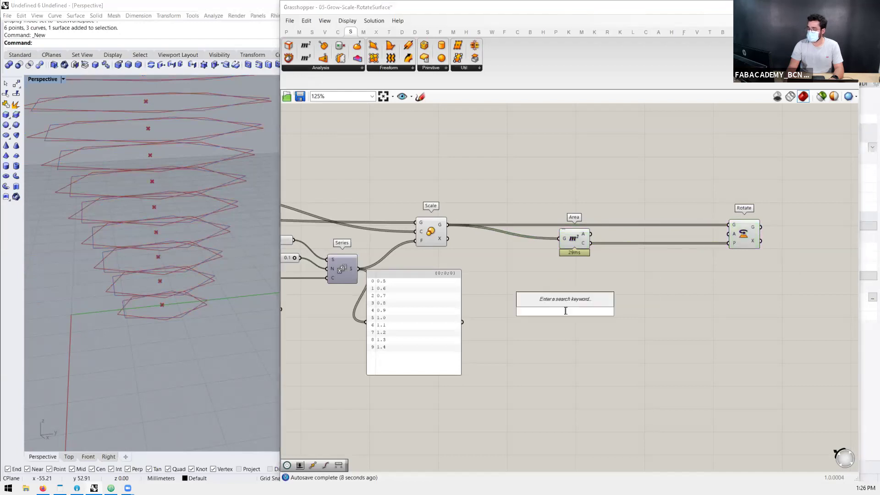
pyautogui.write('ser')
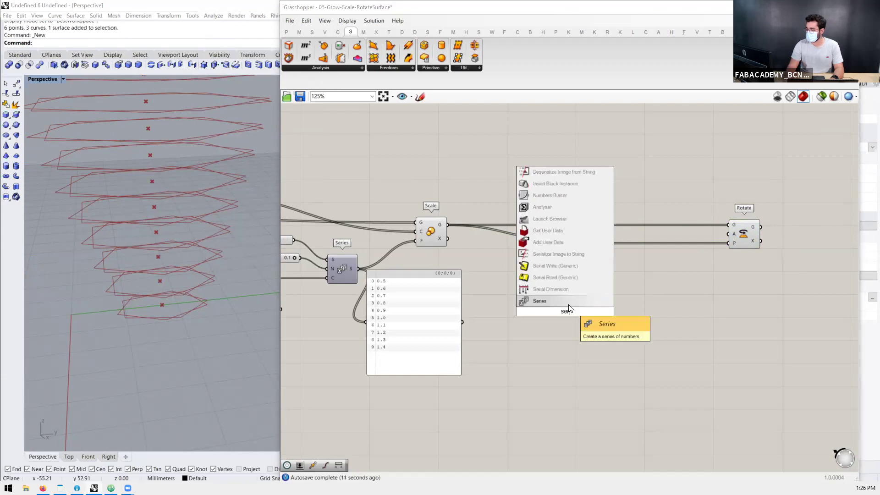
pyautogui.press('Return')
pyautogui.moveTo(582, 308); pyautogui.dragTo(614, 300)
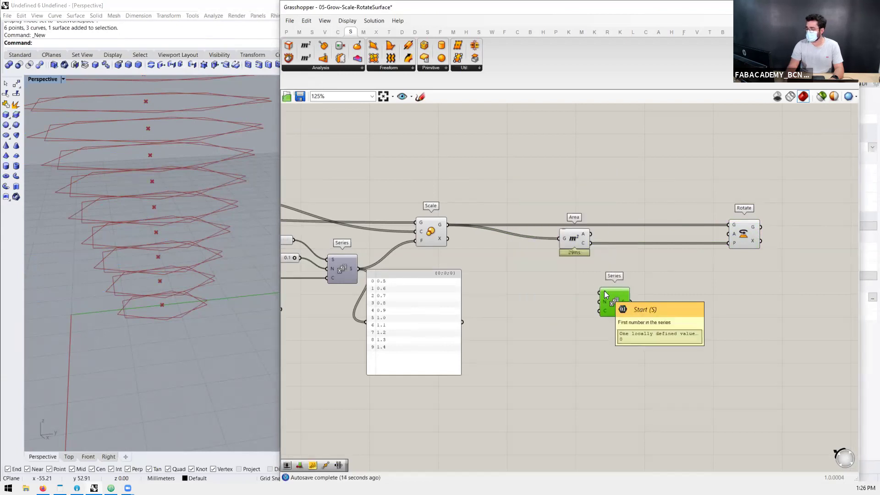
pyautogui.doubleClick(658, 304)
pyautogui.write('panel')
pyautogui.press('Return')
pyautogui.moveTo(673, 306); pyautogui.dragTo(694, 302)
pyautogui.moveTo(630, 302); pyautogui.dragTo(642, 301)
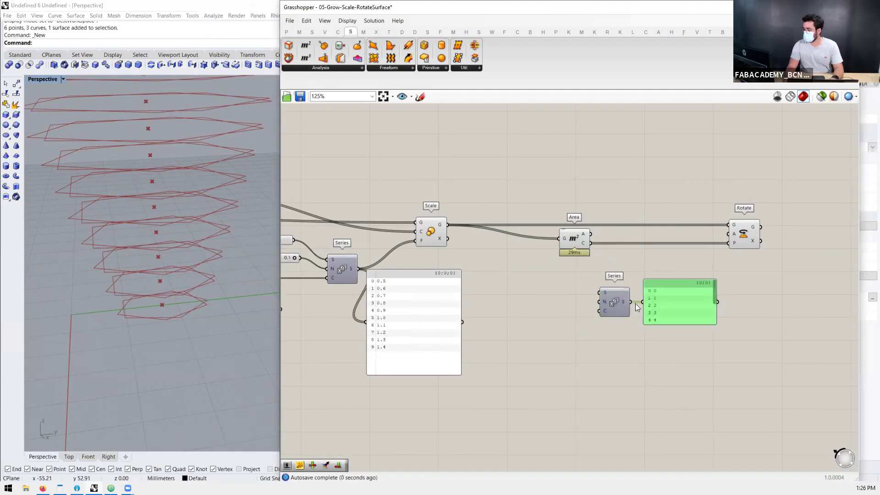
# Step: Feed the new Series' Step from a number slider set to 5 and enlarge its panel to show the full list
pyautogui.click(557, 305)
pyautogui.doubleClick(557, 306)
pyautogui.write('5')
pyautogui.press('Return')
pyautogui.scroll(3, 583, 304)
pyautogui.moveTo(607, 304); pyautogui.dragTo(609, 299)
pyautogui.moveTo(798, 331); pyautogui.dragTo(809, 406)
pyautogui.scroll(1, 711, 284)
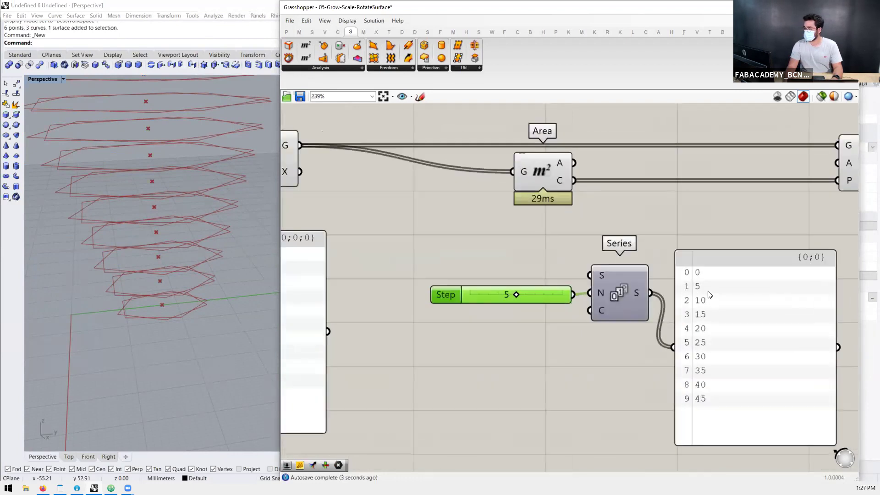
pyautogui.moveTo(543, 294); pyautogui.dragTo(543, 292)
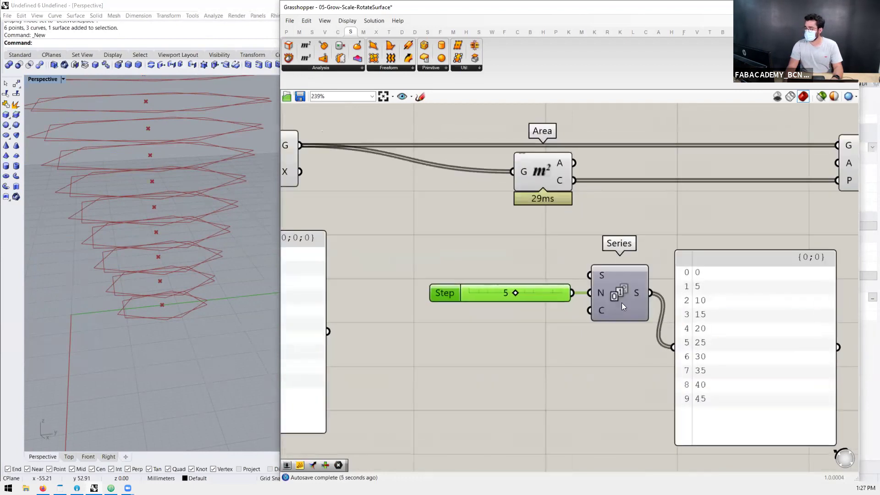
# Step: Add a List Length component fed by Scale's geometry output and place it below the new Step slider
pyautogui.scroll(-3, 549, 292)
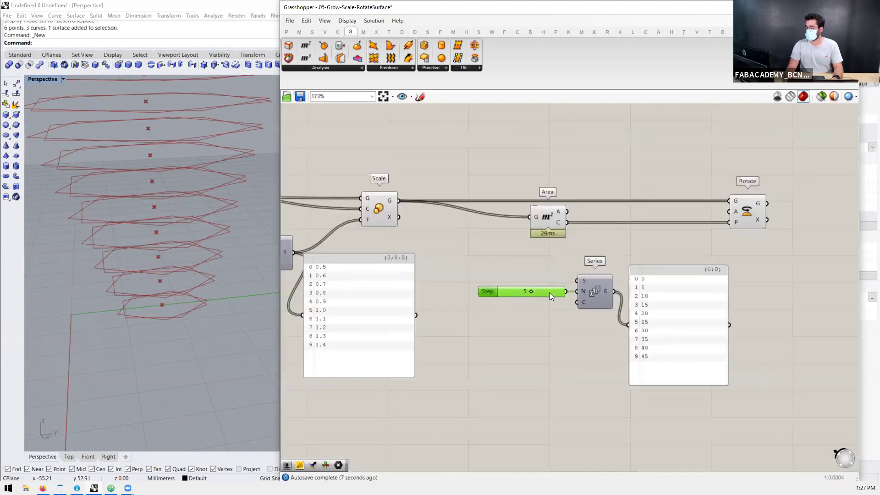
pyautogui.scroll(1, 549, 293)
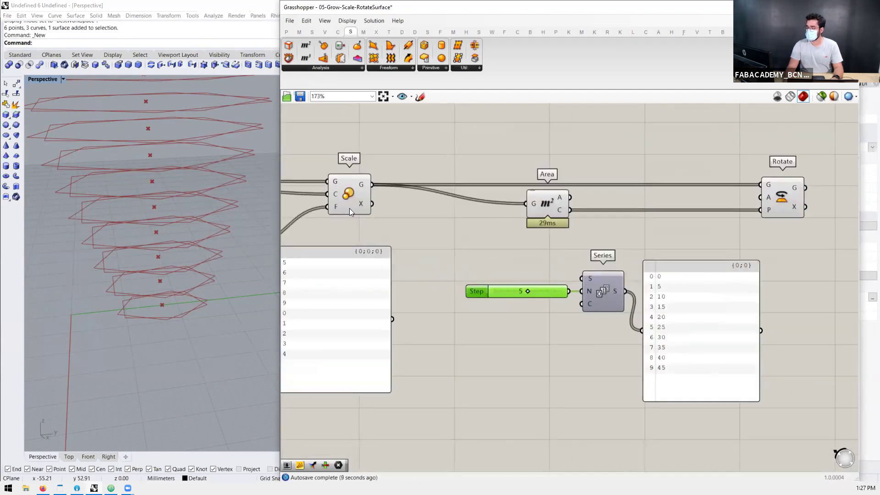
pyautogui.doubleClick(475, 257)
pyautogui.write('list l')
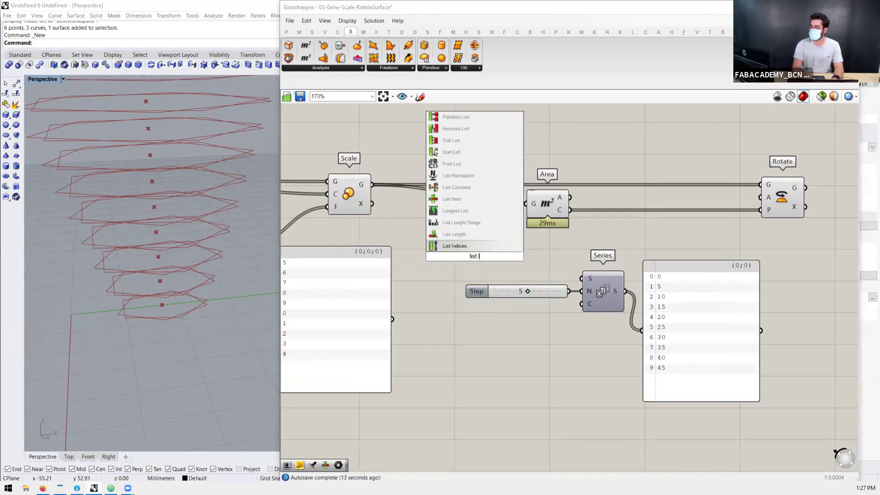
pyautogui.click(469, 236)
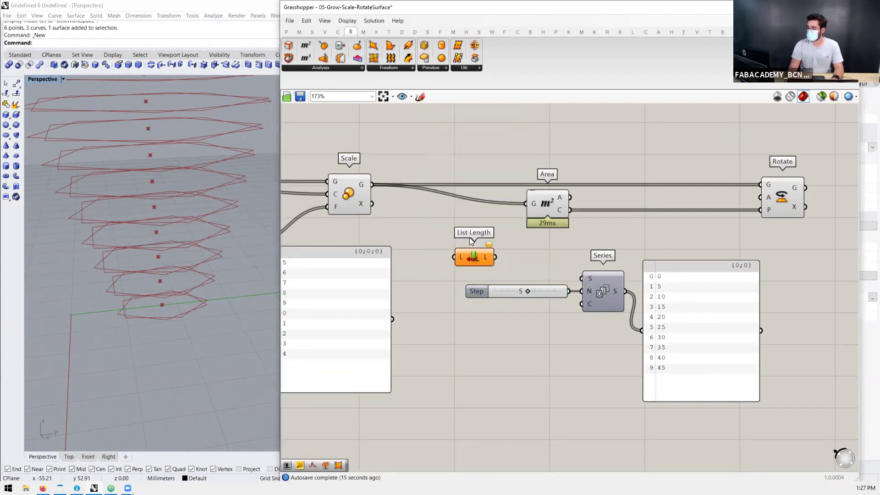
pyautogui.moveTo(425, 217); pyautogui.dragTo(456, 256)
pyautogui.moveTo(472, 257); pyautogui.dragTo(514, 326)
# Step: Connect the new List Length output to the Count input of the rotation Series
pyautogui.scroll(-3, 602, 292)
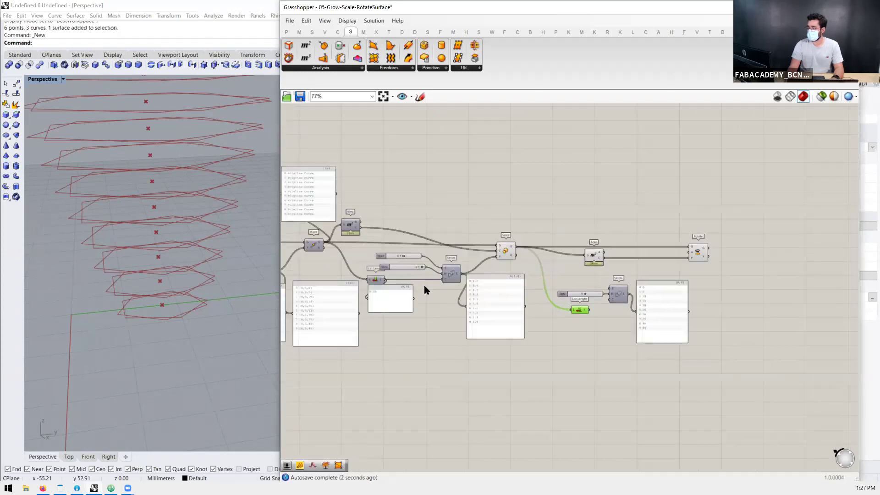
pyautogui.scroll(2, 426, 284)
pyautogui.scroll(1, 422, 271)
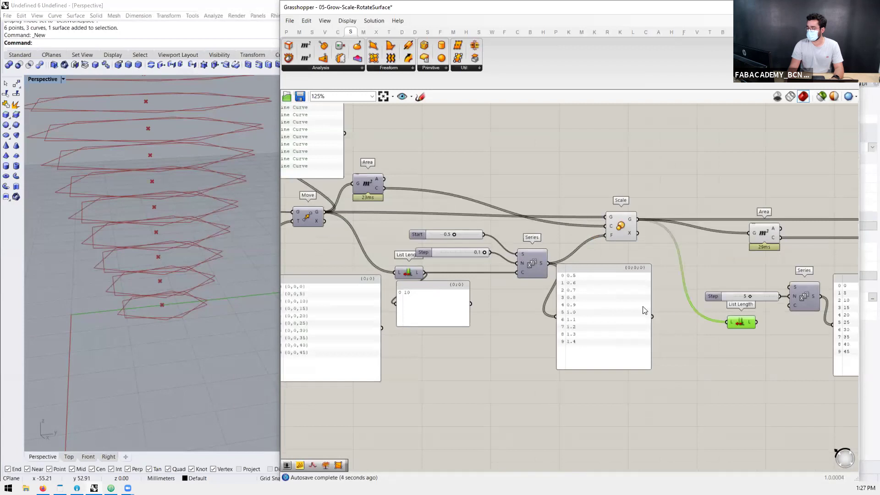
pyautogui.scroll(4, 794, 306)
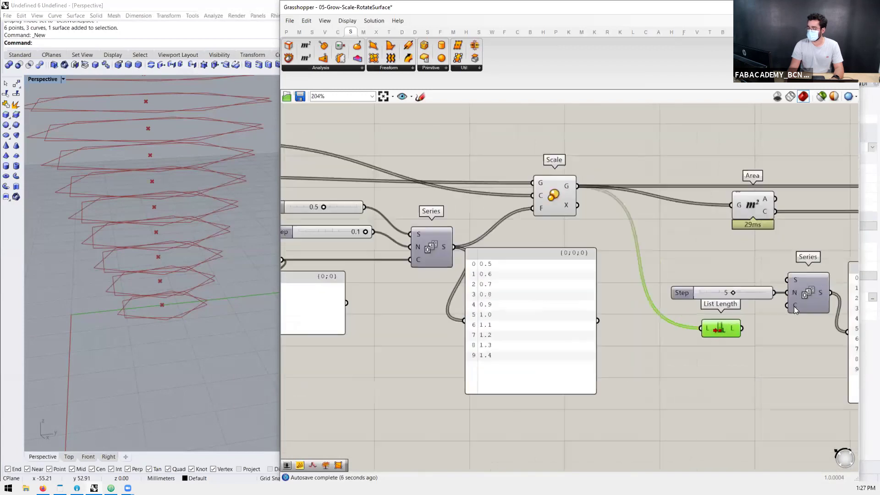
pyautogui.scroll(-2, 419, 304)
pyautogui.scroll(2, 687, 325)
pyautogui.moveTo(602, 329); pyautogui.dragTo(682, 300)
pyautogui.scroll(-1, 683, 302)
pyautogui.scroll(-3, 671, 313)
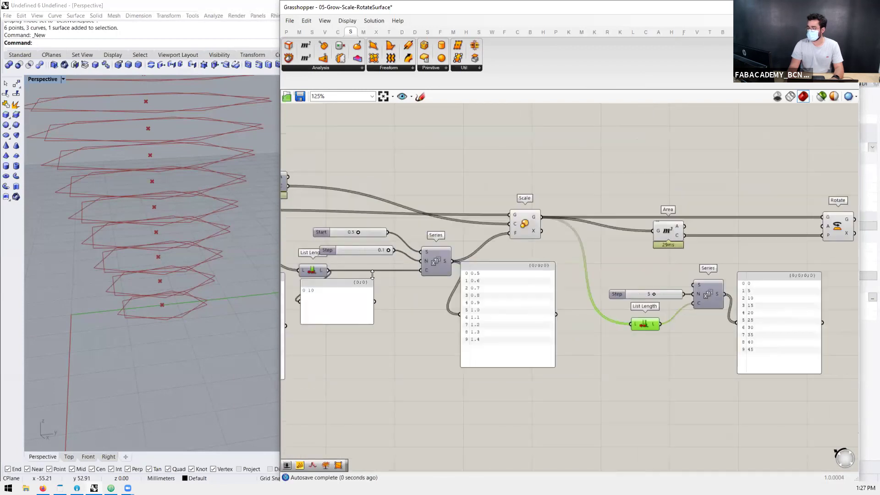
# Step: Move the rotation Series' panel lower to clear the space between Series and Rotate
pyautogui.moveTo(329, 275); pyautogui.dragTo(412, 310)
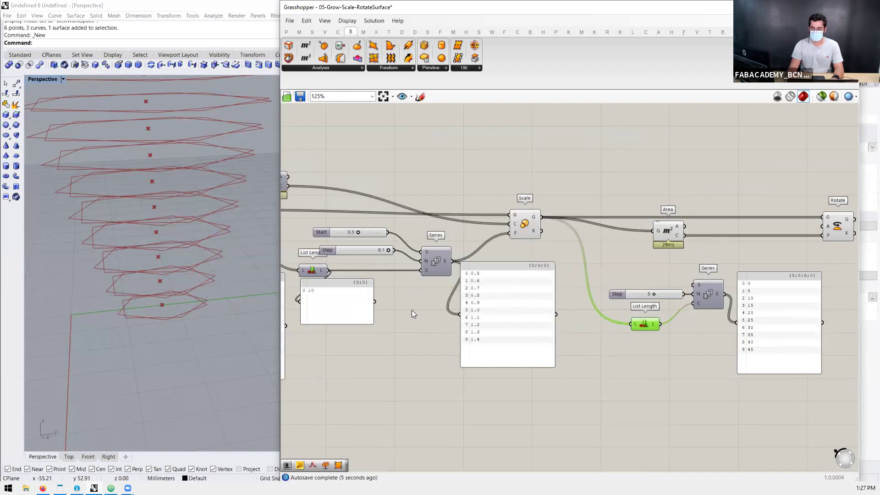
pyautogui.scroll(3, 717, 303)
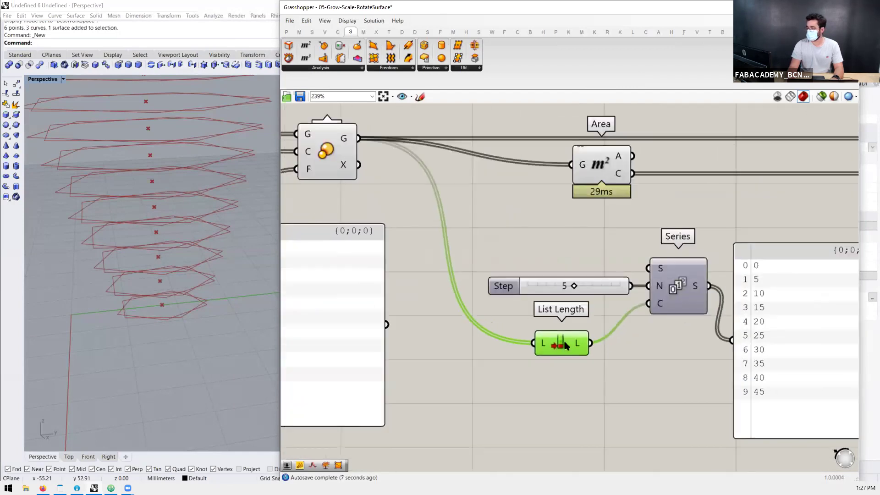
pyautogui.scroll(-3, 550, 294)
pyautogui.scroll(2, 614, 291)
pyautogui.moveTo(615, 290); pyautogui.dragTo(651, 275)
pyautogui.scroll(2, 586, 287)
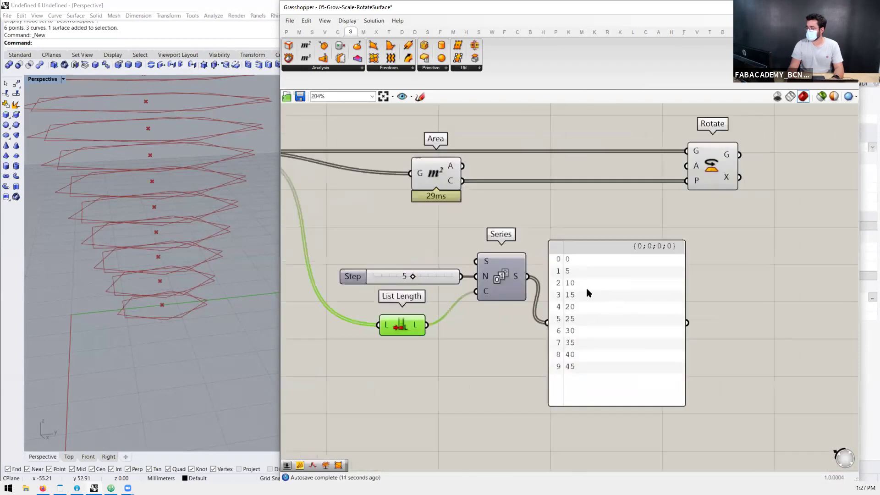
pyautogui.moveTo(579, 340); pyautogui.dragTo(580, 391)
# Step: Convert the rotation Series output with a Radians component and connect the result to Rotate's Angle input
pyautogui.moveTo(695, 168)
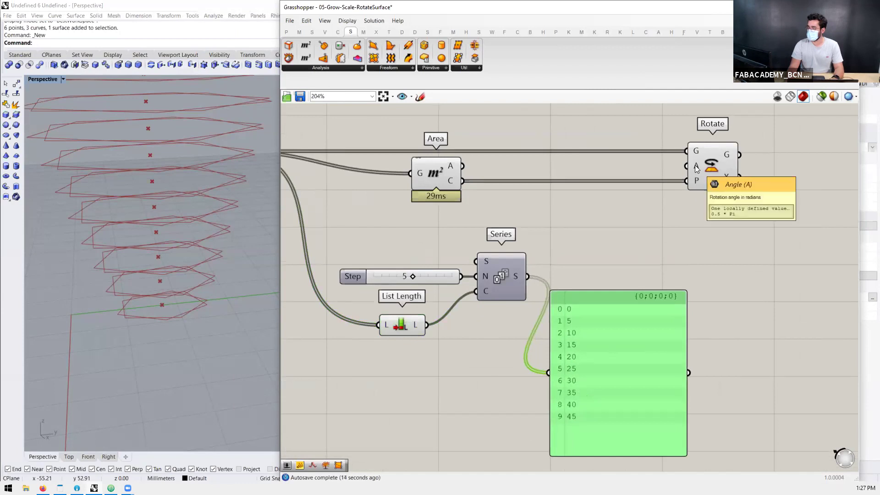
pyautogui.doubleClick(597, 237)
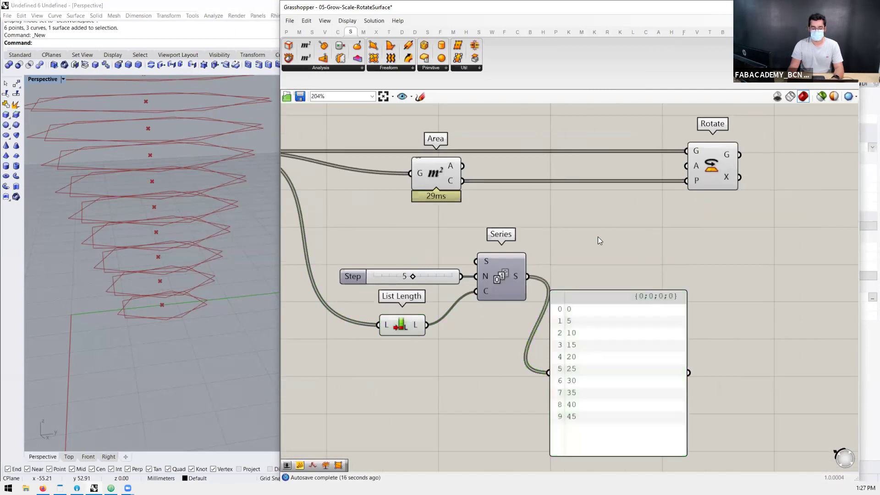
pyautogui.write('rad')
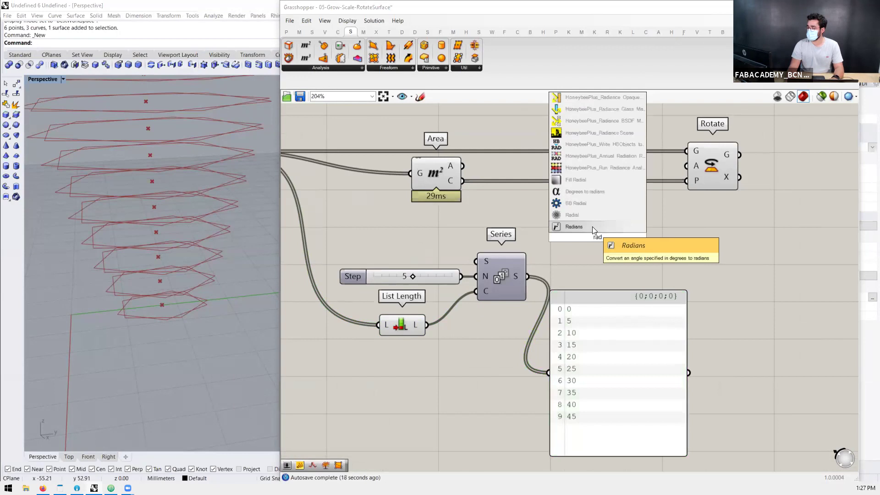
pyautogui.click(591, 227)
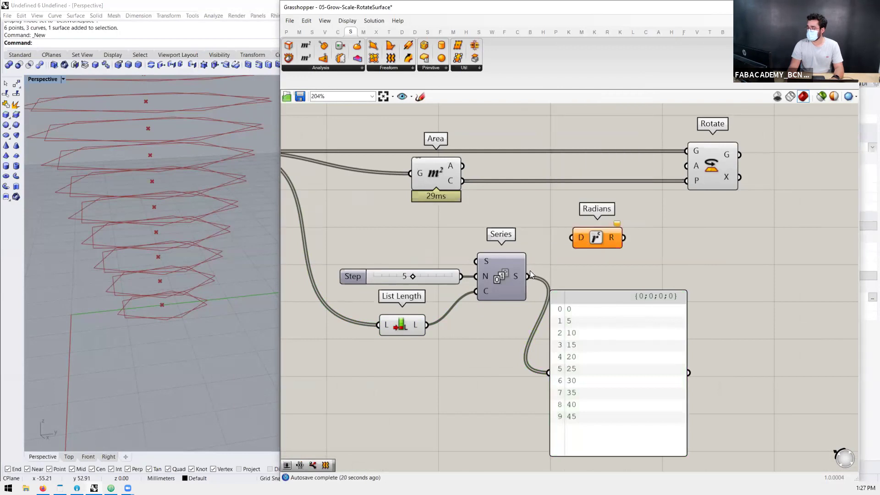
pyautogui.moveTo(525, 275); pyautogui.dragTo(707, 169)
pyautogui.moveTo(618, 236)
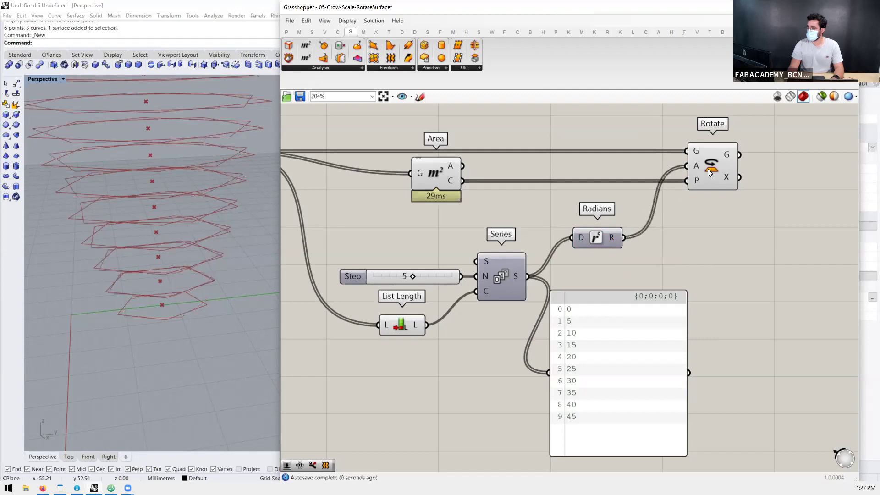
# Step: Highlight Rotate's outlines to check them, and turn off the preview of the Scale and second Area components
pyautogui.click(708, 170)
pyautogui.moveTo(200, 360); pyautogui.dragTo(202, 353, button='right')
pyautogui.scroll(-4, 609, 352)
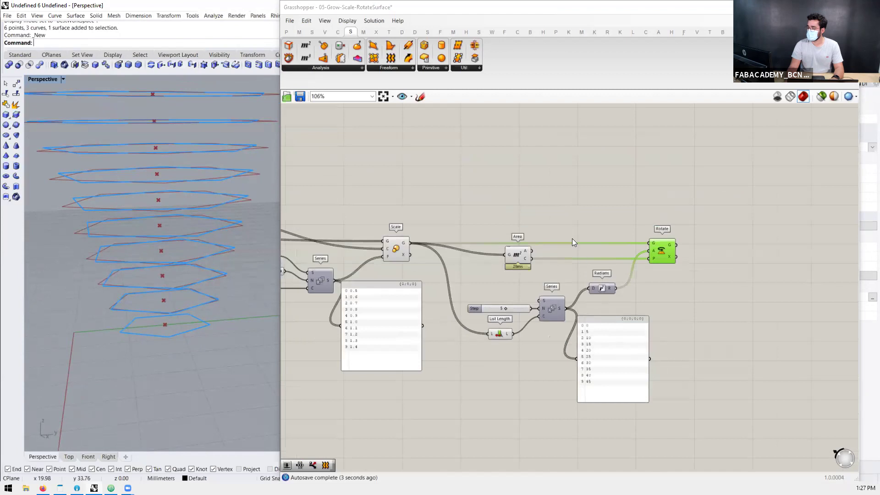
pyautogui.moveTo(574, 191); pyautogui.dragTo(377, 332)
pyautogui.middleClick(378, 332)
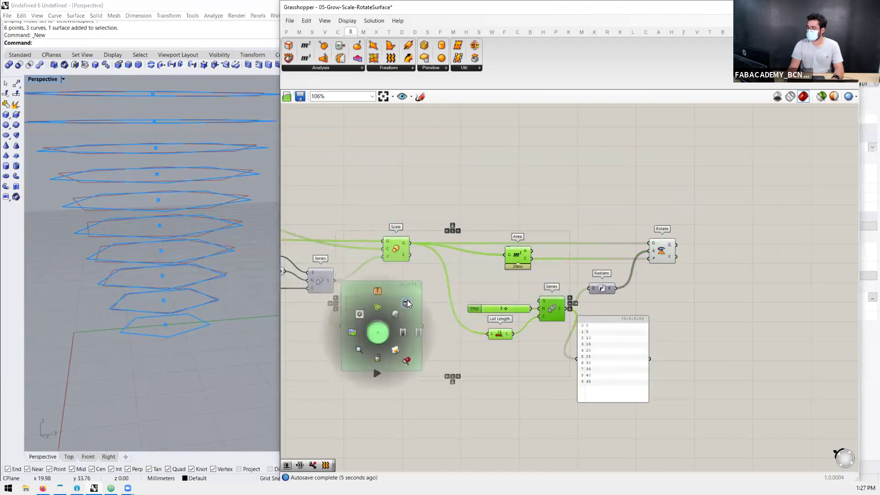
pyautogui.click(407, 304)
# Step: Set the rotation Series' Step slider to 8 and check the twisted outlines from a higher viewing angle
pyautogui.moveTo(215, 315); pyautogui.dragTo(223, 296, button='right')
pyautogui.scroll(2, 568, 303)
pyautogui.click(494, 316)
pyautogui.moveTo(478, 313); pyautogui.dragTo(497, 317)
pyautogui.moveTo(215, 321)
pyautogui.mouseDown(button='right')
pyautogui.moveTo(224, 282)
pyautogui.moveTo(215, 316)
pyautogui.mouseUp(button='right')
# Step: Add a panel beside Rotate and connect Rotate's geometry output to it
pyautogui.scroll(-3, 571, 245)
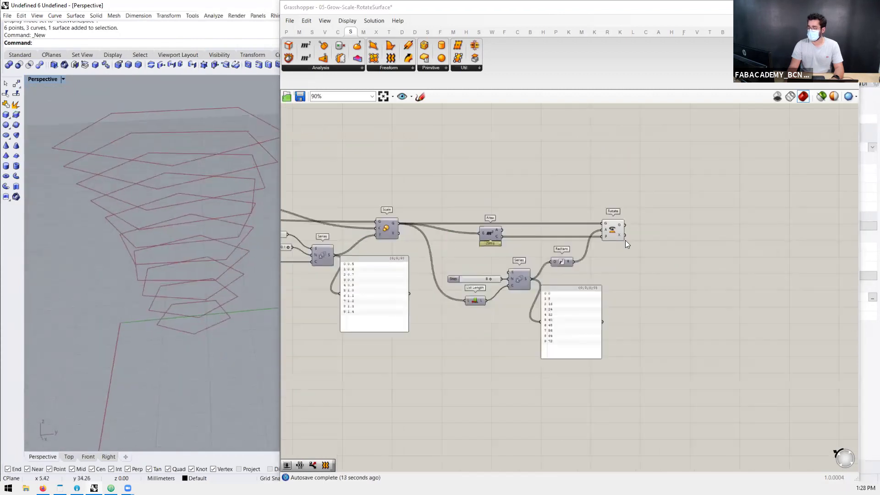
pyautogui.scroll(3, 625, 240)
pyautogui.doubleClick(595, 234)
pyautogui.write('panel')
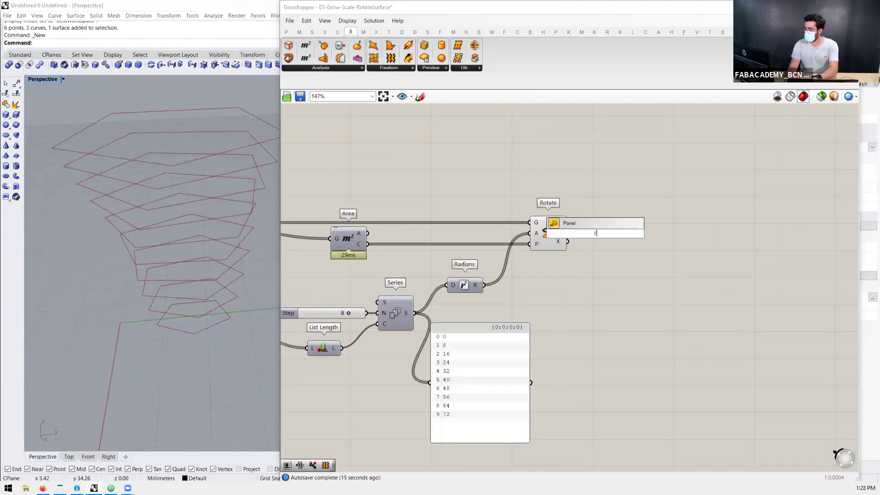
pyautogui.press('Return')
pyautogui.moveTo(567, 224); pyautogui.dragTo(593, 221)
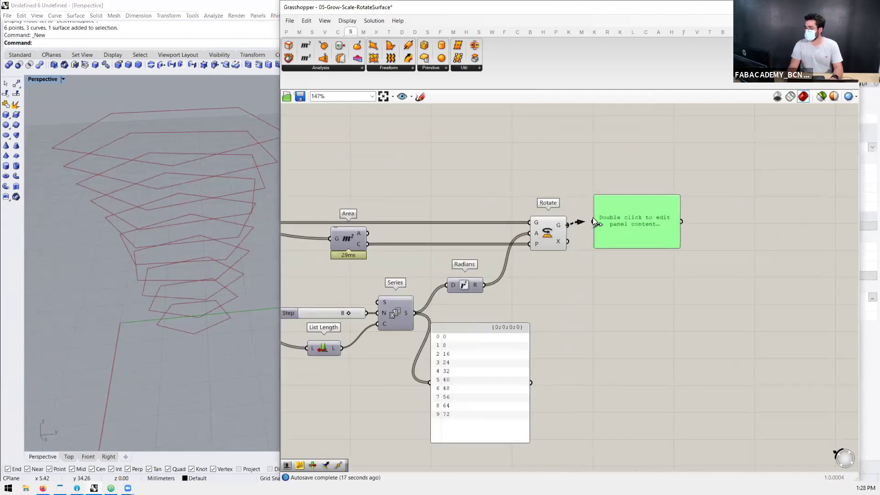
# Step: Enlarge the panel connected to Rotate so its full list fits, and place it directly beside the component
pyautogui.moveTo(629, 248); pyautogui.dragTo(629, 324)
pyautogui.moveTo(636, 271); pyautogui.dragTo(622, 235)
pyautogui.moveTo(524, 265); pyautogui.dragTo(429, 285, button='right')
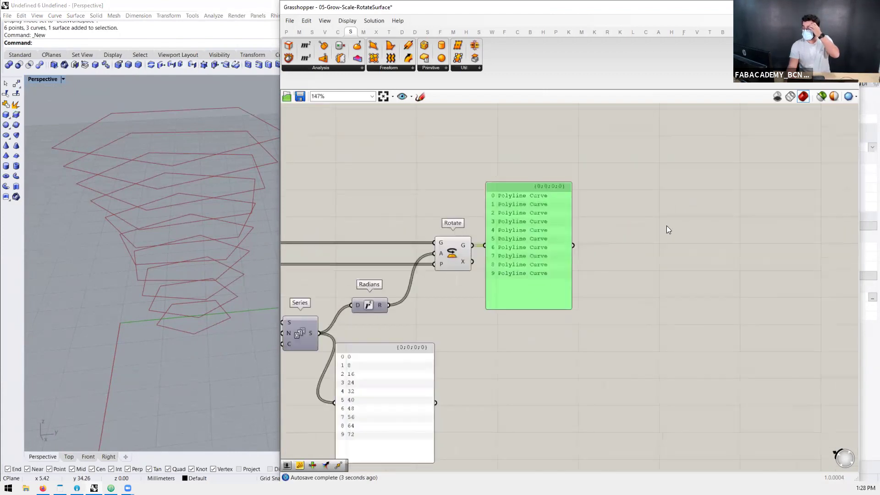
# Step: Add a Loft component, move the panel below the wire, and connect Rotate's geometry output to Loft's Curves input
pyautogui.doubleClick(624, 266)
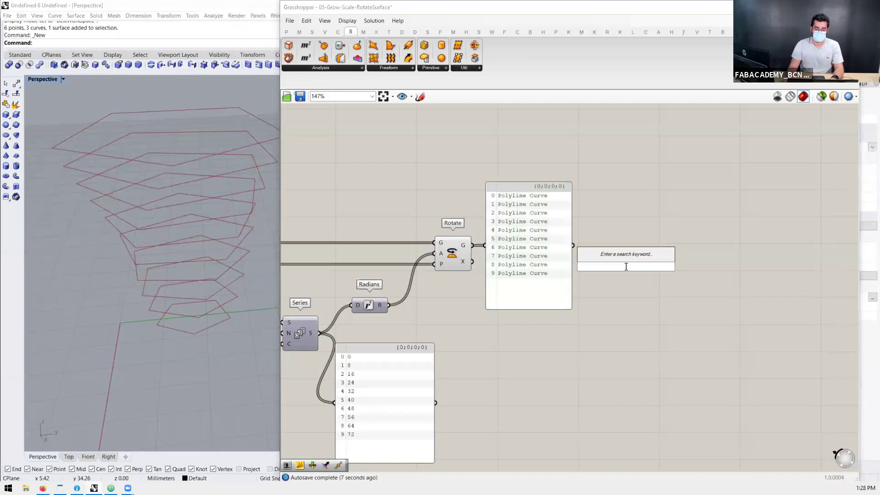
pyautogui.write('loft')
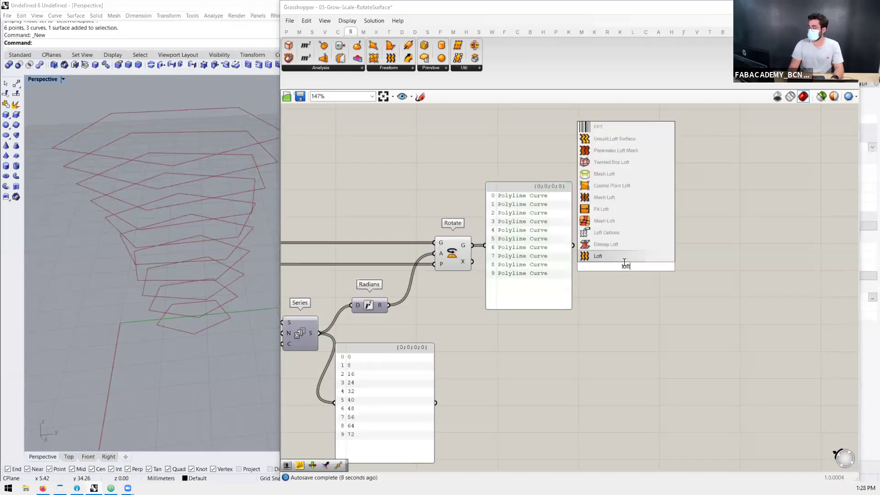
pyautogui.press('Return')
pyautogui.moveTo(532, 244); pyautogui.dragTo(534, 320)
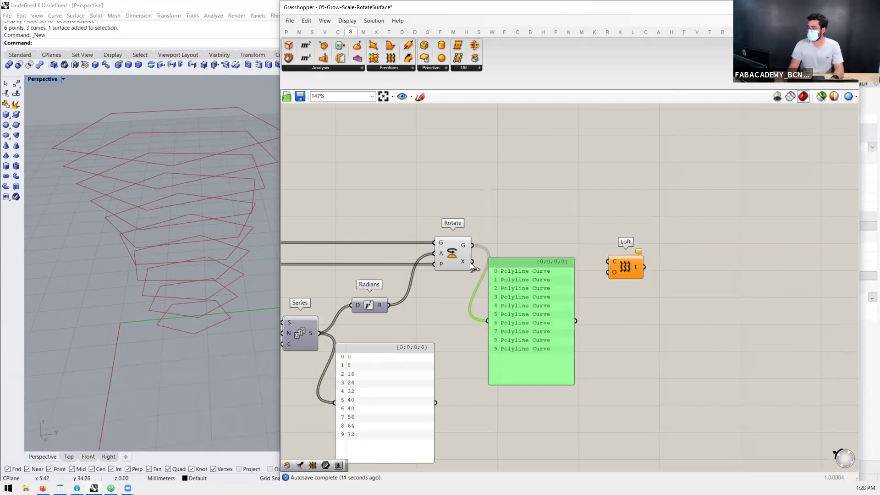
pyautogui.moveTo(467, 247); pyautogui.dragTo(596, 263)
pyautogui.moveTo(622, 269); pyautogui.dragTo(628, 251)
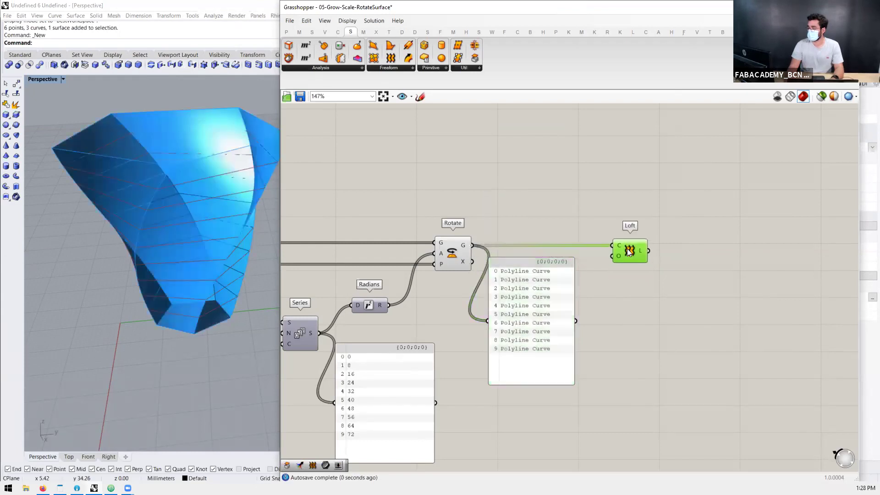
pyautogui.click(626, 204)
# Step: Select the Rotate component together with its panel and turn off the Rotate preview
pyautogui.scroll(-5, 634, 198)
pyautogui.moveTo(555, 196); pyautogui.dragTo(510, 232)
pyautogui.middleClick(538, 211)
pyautogui.click(566, 183)
pyautogui.scroll(4, 531, 205)
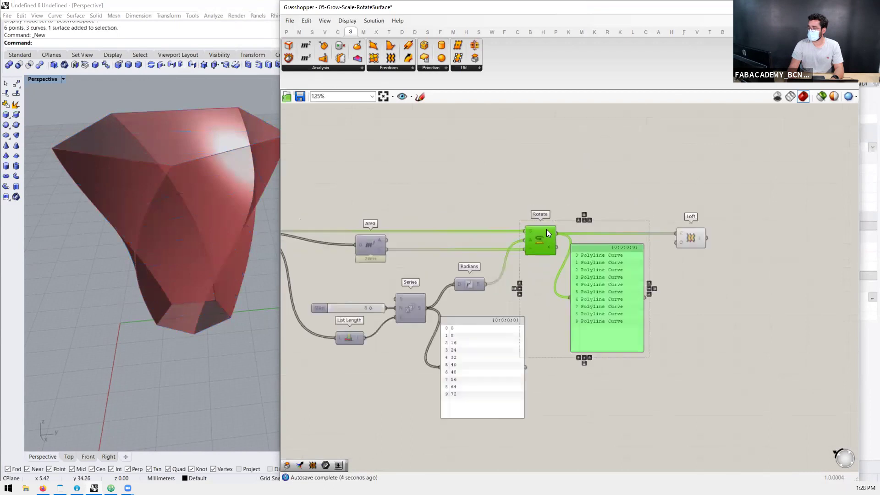
# Step: Move the rotation Series' Step slider slightly upward and put it in its own group
pyautogui.scroll(-2, 660, 202)
pyautogui.scroll(1, 601, 225)
pyautogui.scroll(2, 461, 313)
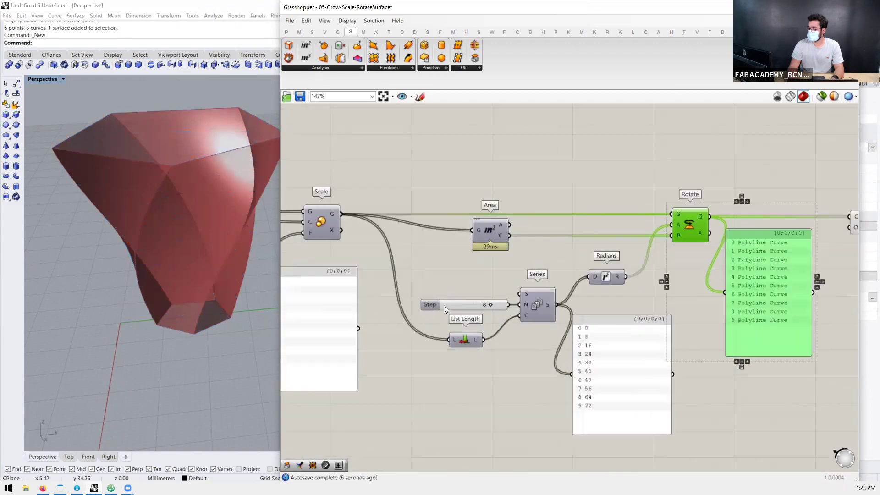
pyautogui.click(438, 299)
pyautogui.moveTo(435, 298); pyautogui.dragTo(438, 270)
pyautogui.middleClick(437, 302)
pyautogui.click(439, 280)
pyautogui.doubleClick(432, 294)
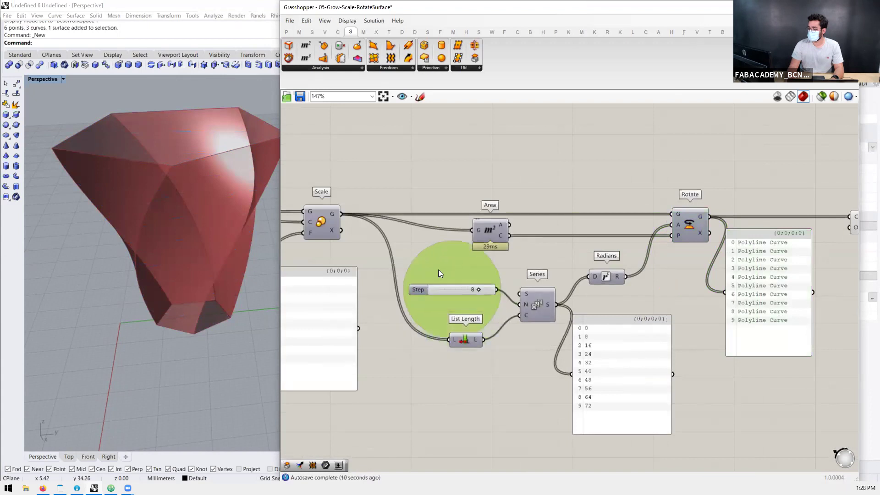
# Step: Group the Start and Step sliders that feed the scaling Series
pyautogui.scroll(-3, 650, 284)
pyautogui.scroll(3, 405, 263)
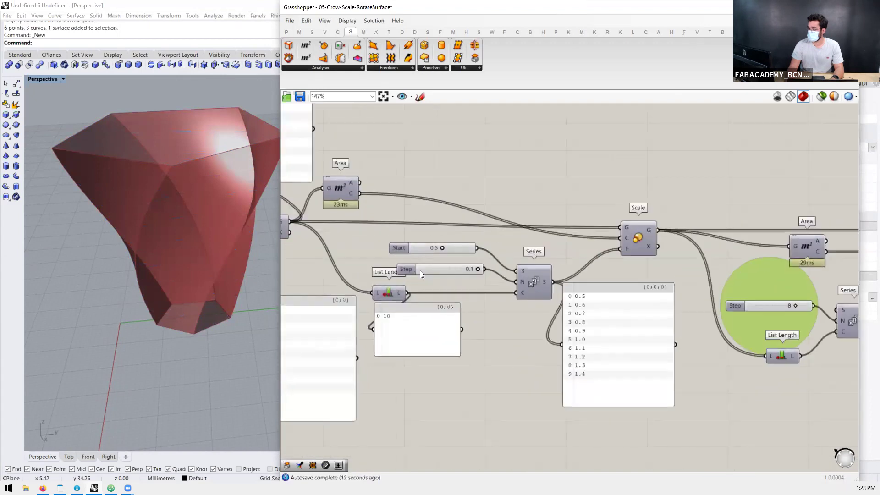
pyautogui.moveTo(434, 271); pyautogui.dragTo(433, 273)
pyautogui.middleClick(433, 273)
pyautogui.click(435, 253)
# Step: Add a number slider with value 50 below the Step slider of the height Series
pyautogui.scroll(-4, 466, 284)
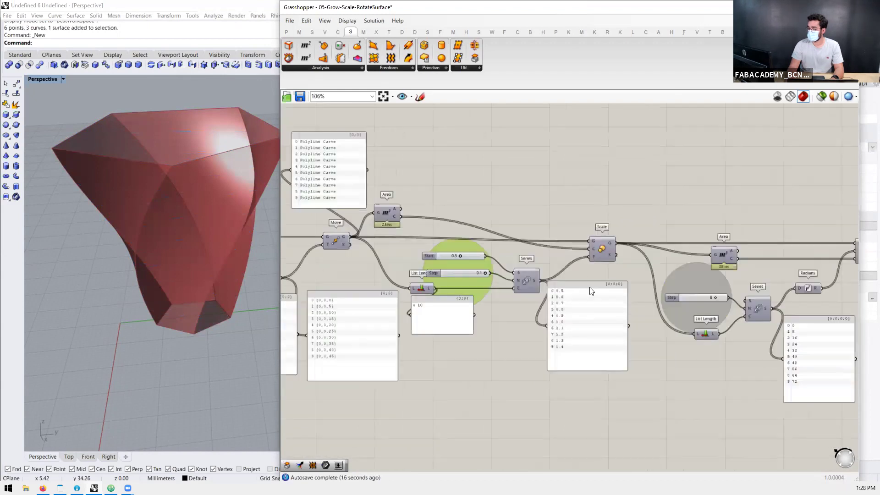
pyautogui.scroll(-2, 678, 269)
pyautogui.scroll(6, 369, 286)
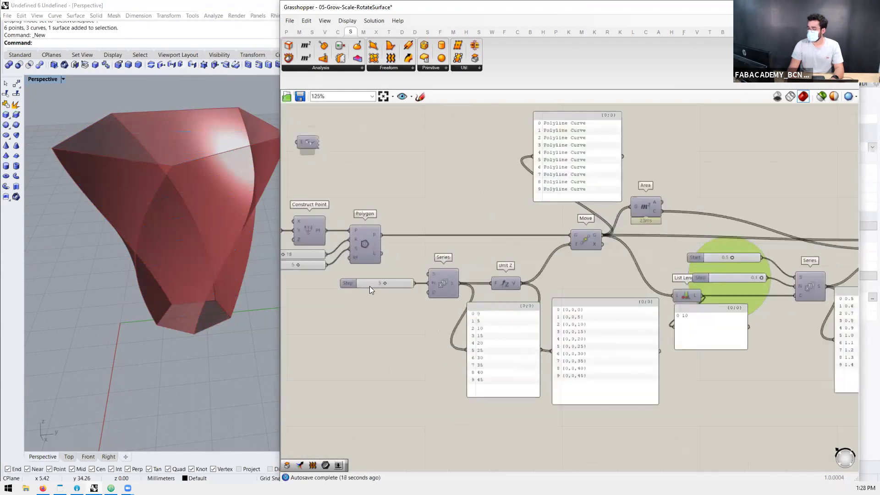
pyautogui.scroll(-4, 529, 270)
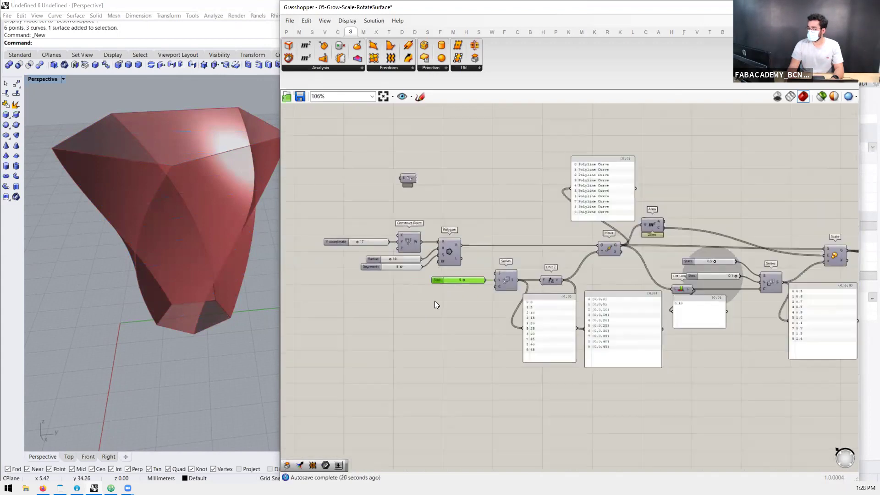
pyautogui.scroll(3, 434, 300)
pyautogui.click(439, 302)
pyautogui.doubleClick(439, 305)
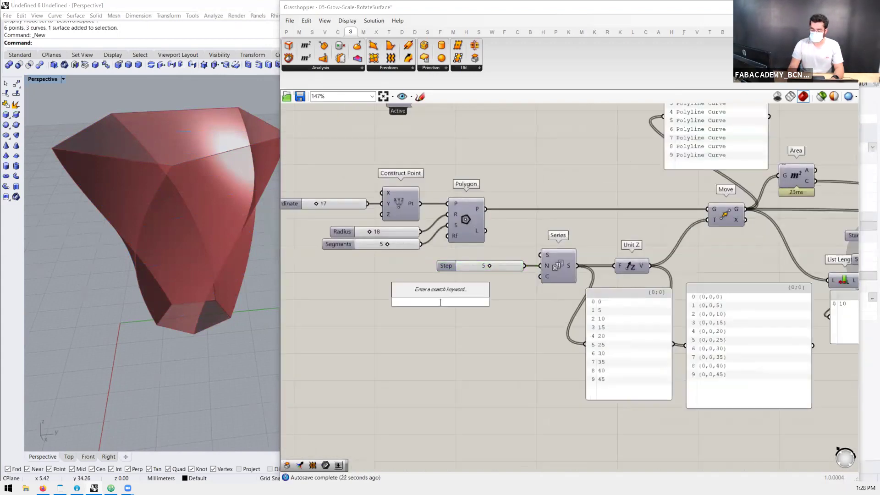
pyautogui.write('50')
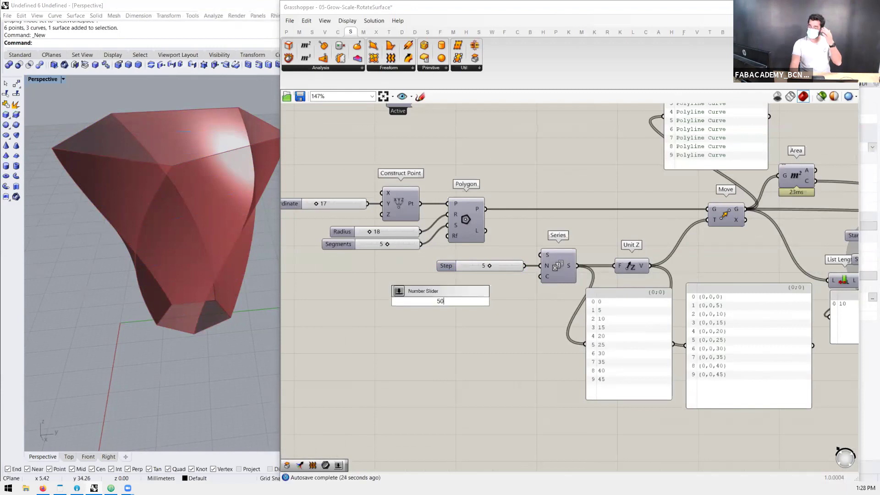
pyautogui.press('Return')
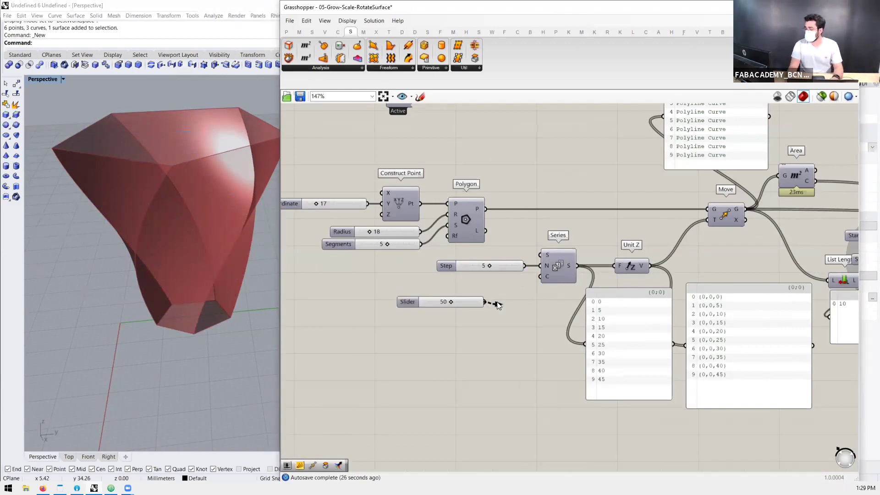
pyautogui.moveTo(497, 302); pyautogui.dragTo(501, 303)
# Step: Turn on the preview of the Move component and compare its stacked outlines with the loft from a lower viewing angle
pyautogui.scroll(-4, 500, 294)
pyautogui.scroll(3, 561, 251)
pyautogui.click(588, 243)
pyautogui.middleClick(588, 244)
pyautogui.click(605, 225)
pyautogui.moveTo(226, 305); pyautogui.dragTo(206, 246, button='right')
pyautogui.scroll(-3, 207, 271)
pyautogui.scroll(3, 207, 272)
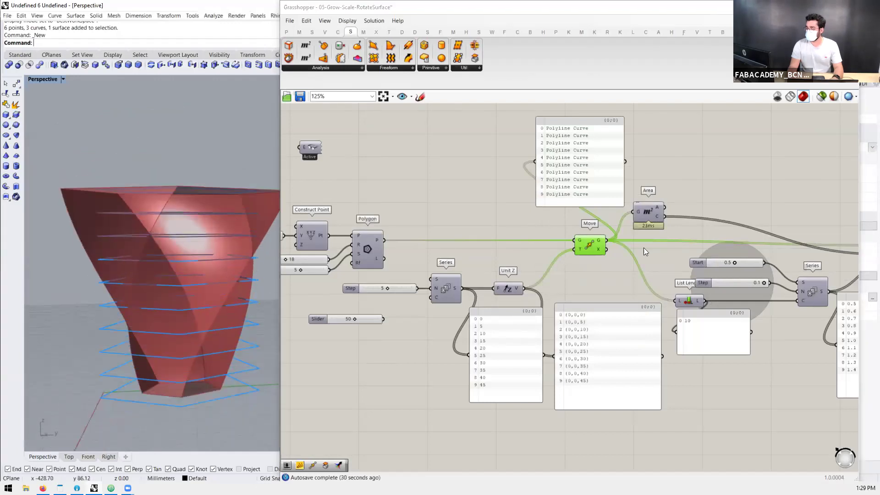
pyautogui.scroll(1, 627, 238)
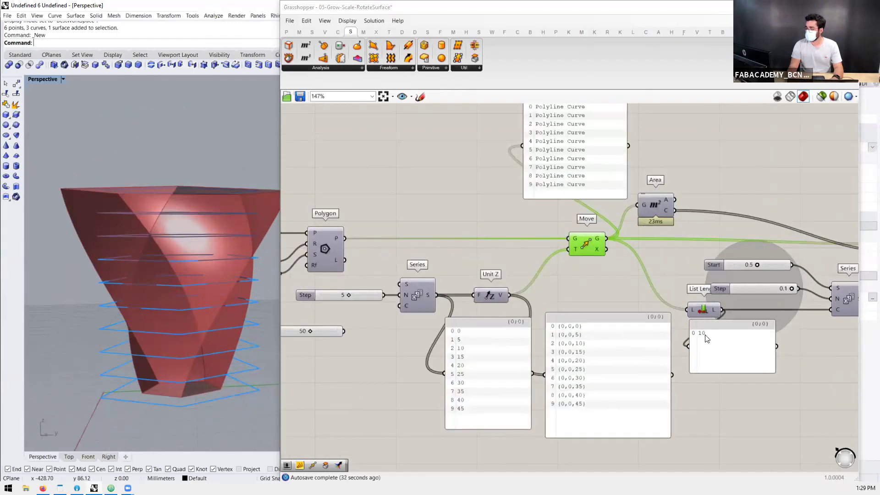
pyautogui.moveTo(709, 330); pyautogui.dragTo(721, 319, button='right')
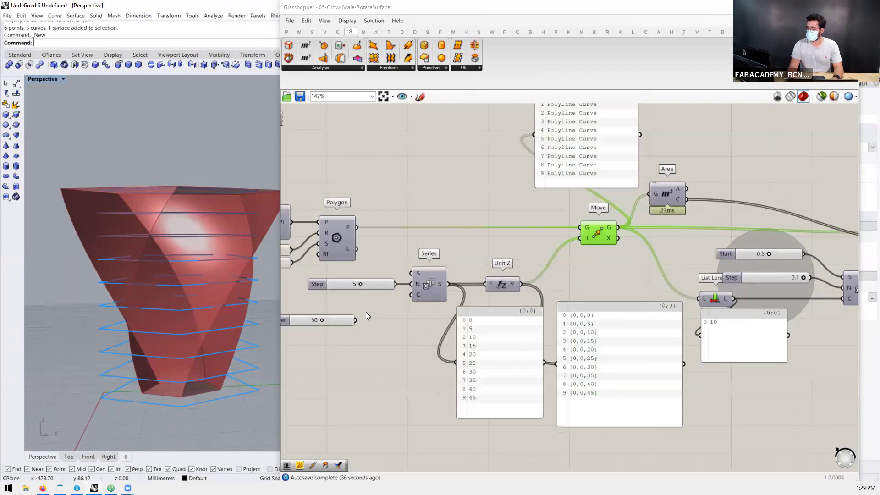
# Step: Connect the 50-value slider to the height Series' Count input and inspect the List Length component fed by Move
pyautogui.moveTo(356, 320); pyautogui.dragTo(411, 294)
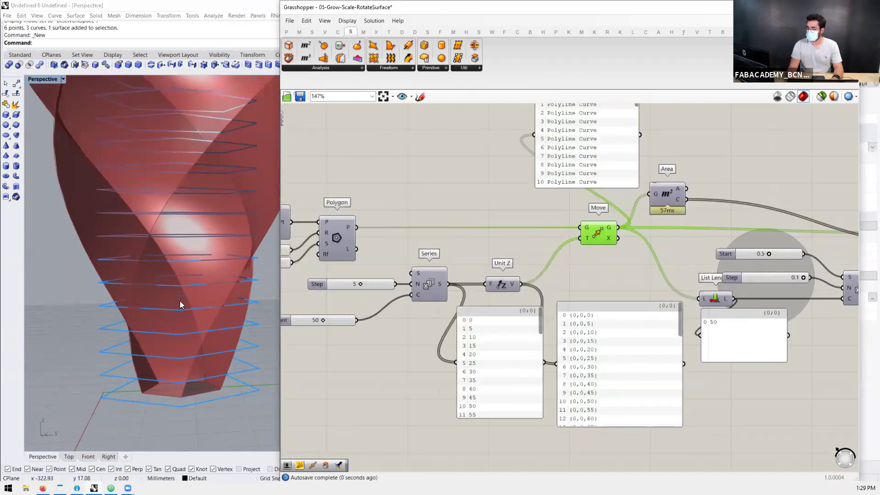
pyautogui.scroll(-10, 192, 329)
pyautogui.scroll(8, 192, 288)
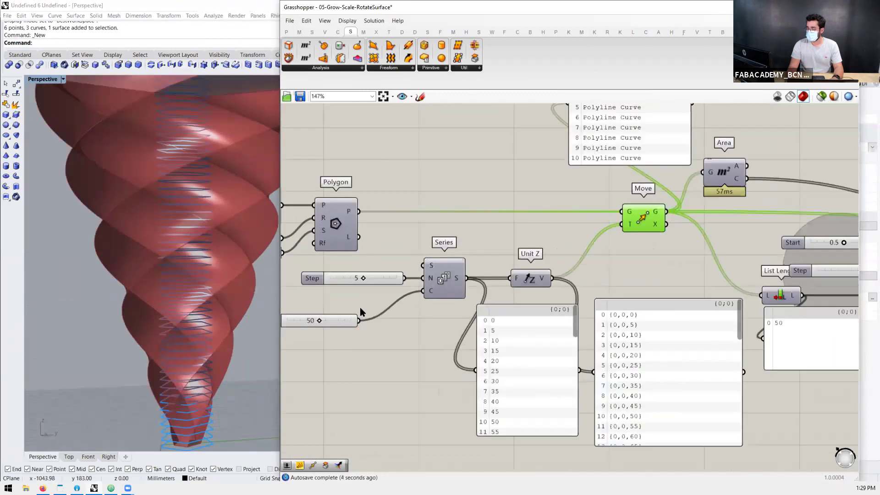
pyautogui.scroll(-4, 359, 306)
pyautogui.scroll(3, 359, 317)
pyautogui.scroll(-3, 351, 316)
pyautogui.scroll(3, 493, 290)
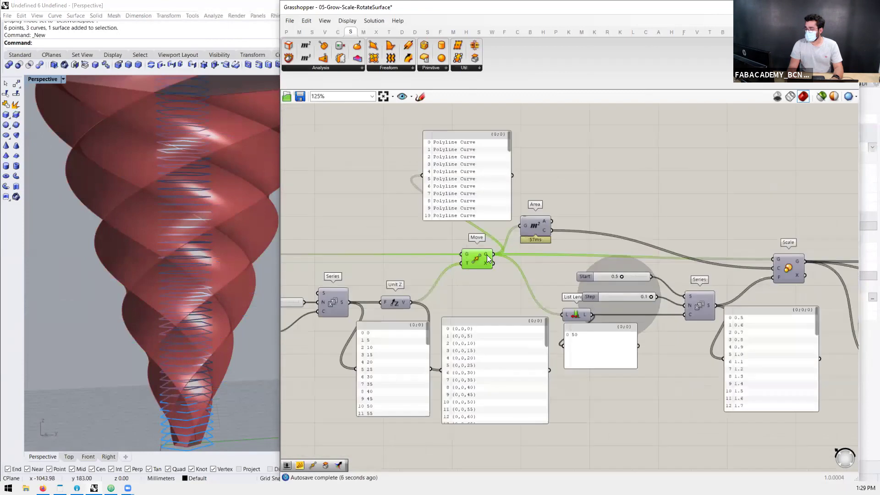
pyautogui.click(580, 316)
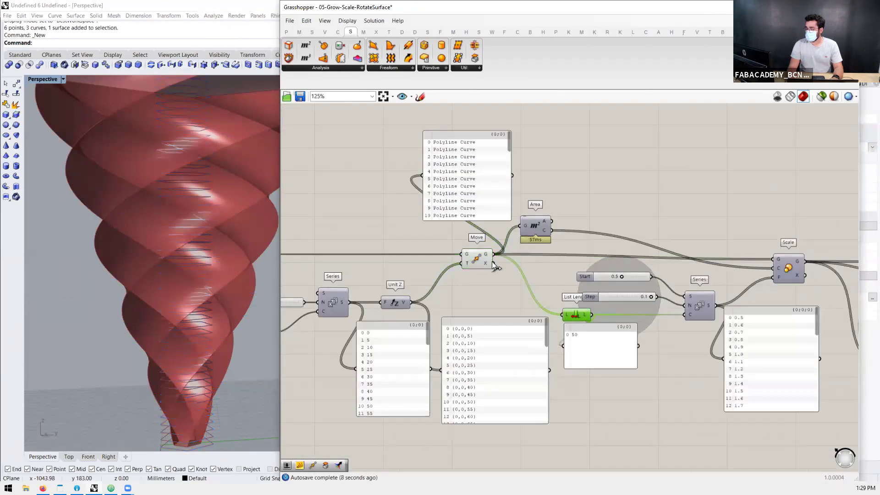
pyautogui.scroll(2, 609, 327)
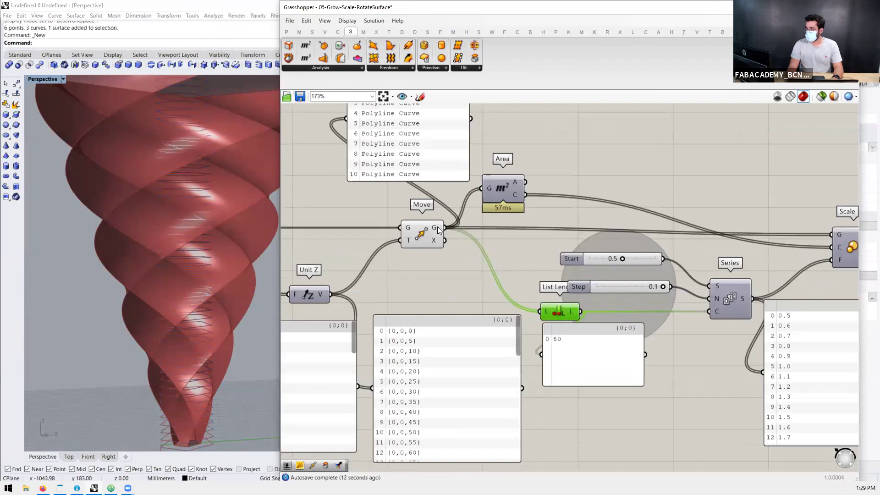
# Step: Reduce the height Series' Count slider to 18
pyautogui.scroll(-5, 585, 278)
pyautogui.scroll(4, 360, 299)
pyautogui.moveTo(389, 312); pyautogui.dragTo(367, 312)
# Step: Examine how the copy count carries through the scaling Series, the Scale component and the rotation Series
pyautogui.moveTo(780, 293); pyautogui.dragTo(626, 300, button='right')
pyautogui.scroll(-4, 585, 293)
pyautogui.scroll(4, 736, 299)
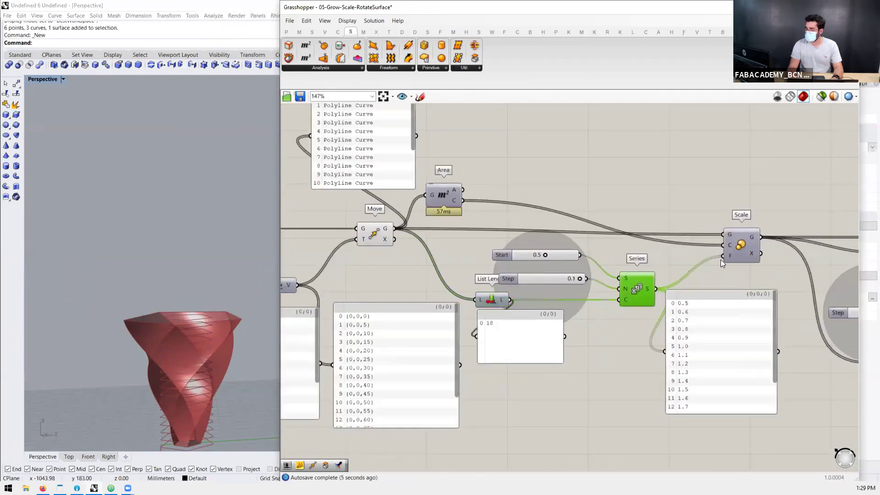
pyautogui.click(745, 247)
pyautogui.scroll(-4, 534, 273)
pyautogui.scroll(5, 752, 276)
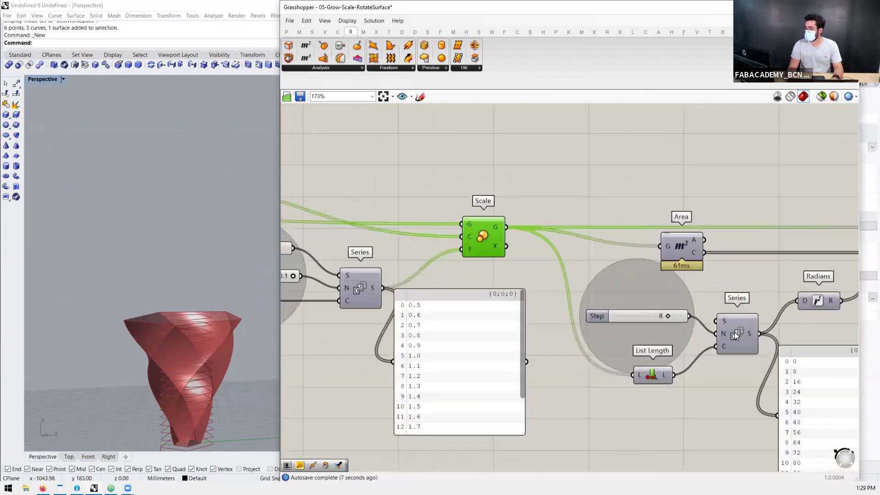
pyautogui.scroll(-2, 670, 311)
pyautogui.scroll(1, 827, 264)
pyautogui.scroll(-4, 484, 300)
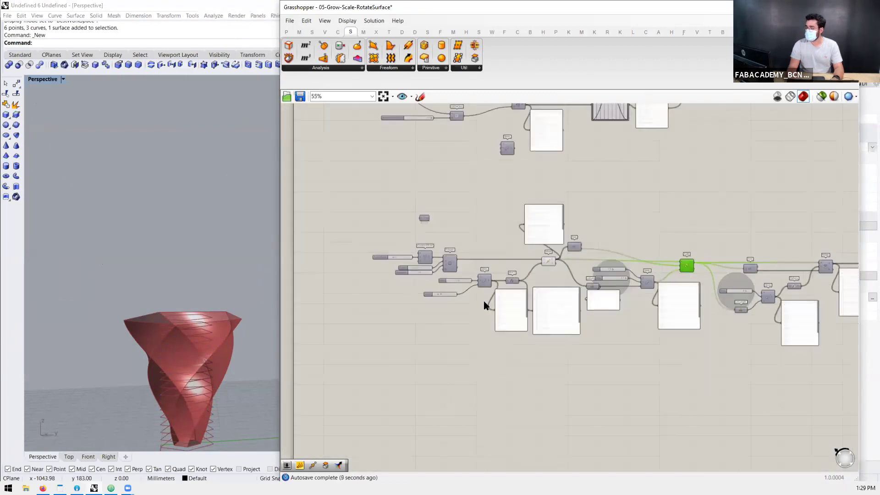
# Step: Set the height Series' Count slider to 46 and view the taller twisted loft from a higher angle
pyautogui.scroll(4, 417, 291)
pyautogui.scroll(3, 417, 291)
pyautogui.moveTo(222, 273); pyautogui.dragTo(216, 293, button='right')
pyautogui.scroll(2, 349, 281)
pyautogui.moveTo(381, 271); pyautogui.dragTo(416, 273)
pyautogui.scroll(-4, 188, 311)
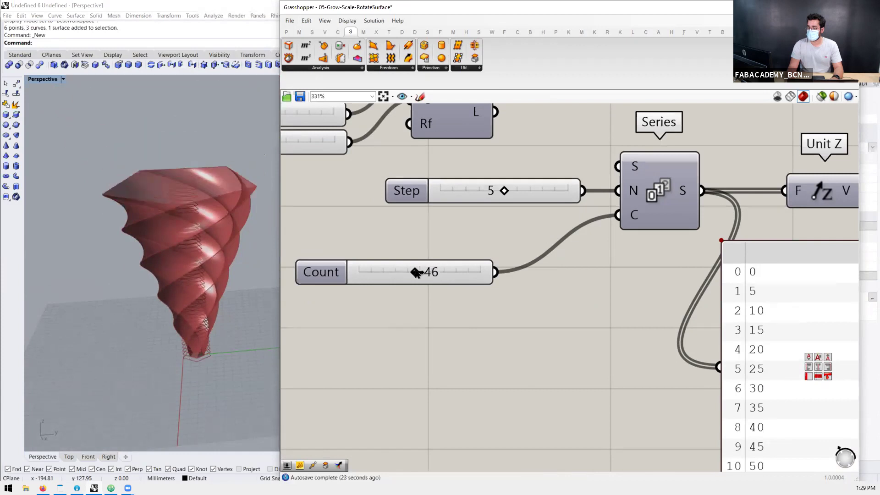
# Step: Give the scaling Series' Step slider two decimal digits and set its value to 0.07
pyautogui.scroll(-6, 339, 272)
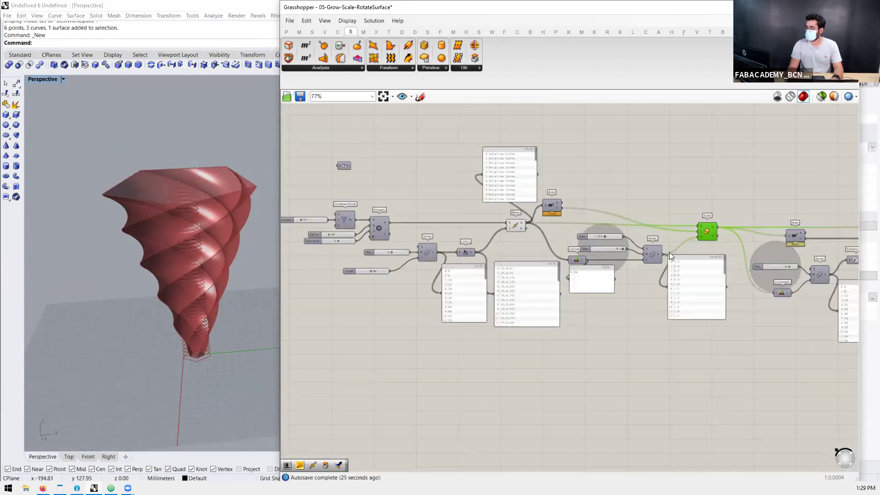
pyautogui.scroll(4, 566, 252)
pyautogui.scroll(4, 567, 251)
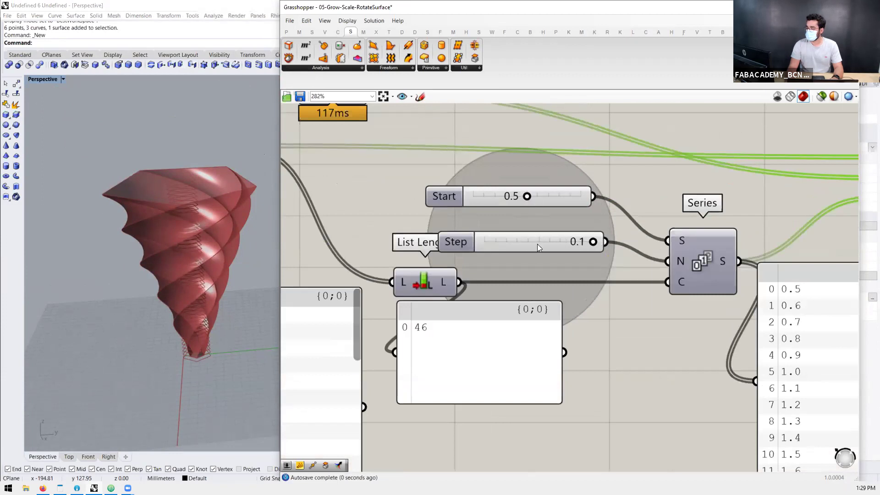
pyautogui.rightClick(522, 239)
pyautogui.click(541, 276)
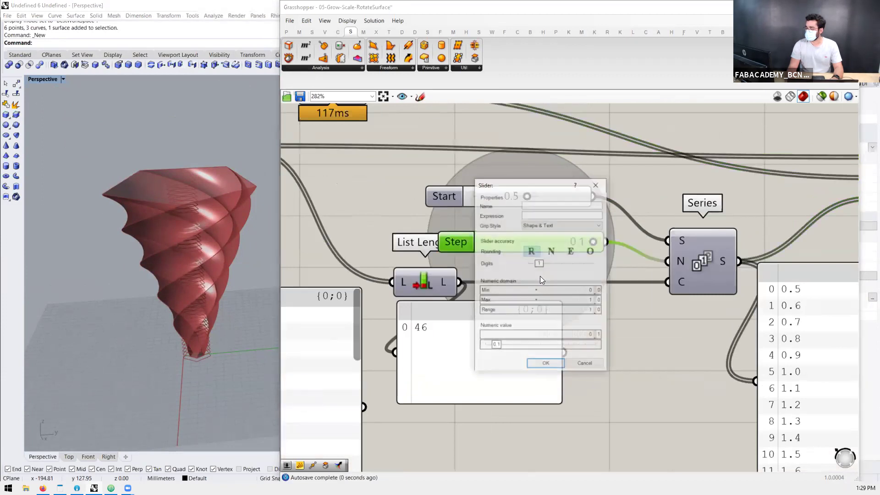
pyautogui.moveTo(539, 259); pyautogui.dragTo(550, 263)
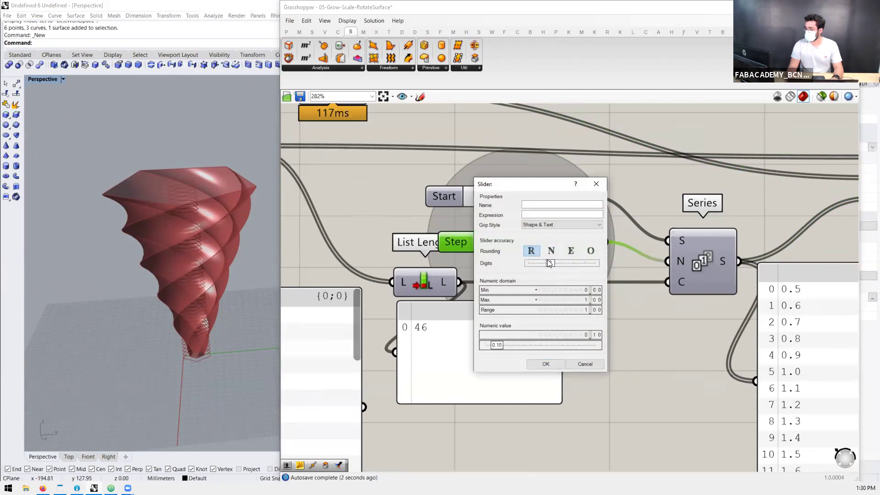
pyautogui.click(557, 363)
pyautogui.moveTo(499, 243)
pyautogui.mouseDown()
pyautogui.moveTo(524, 243)
pyautogui.moveTo(488, 242)
pyautogui.mouseUp()
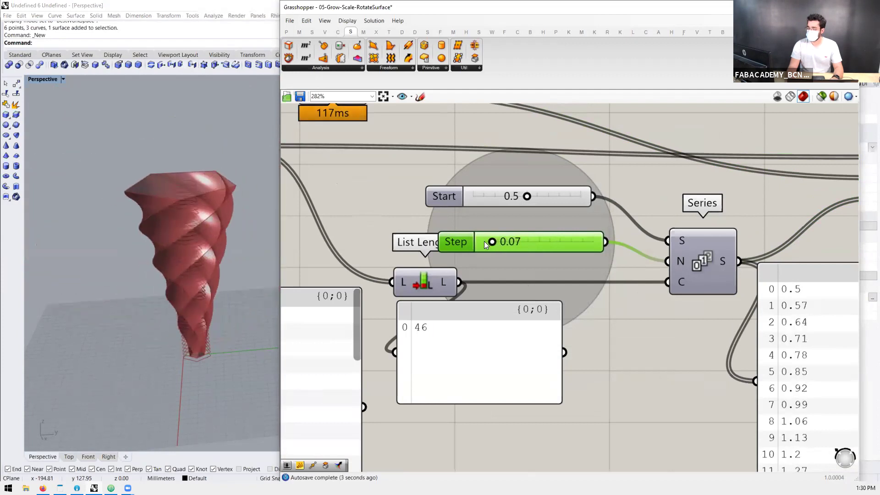
# Step: Set the rotation Series' Step slider to 5 and highlight the Loft component to check the surface
pyautogui.scroll(-4, 486, 243)
pyautogui.scroll(3, 731, 266)
pyautogui.moveTo(726, 285); pyautogui.dragTo(703, 288)
pyautogui.scroll(-6, 702, 288)
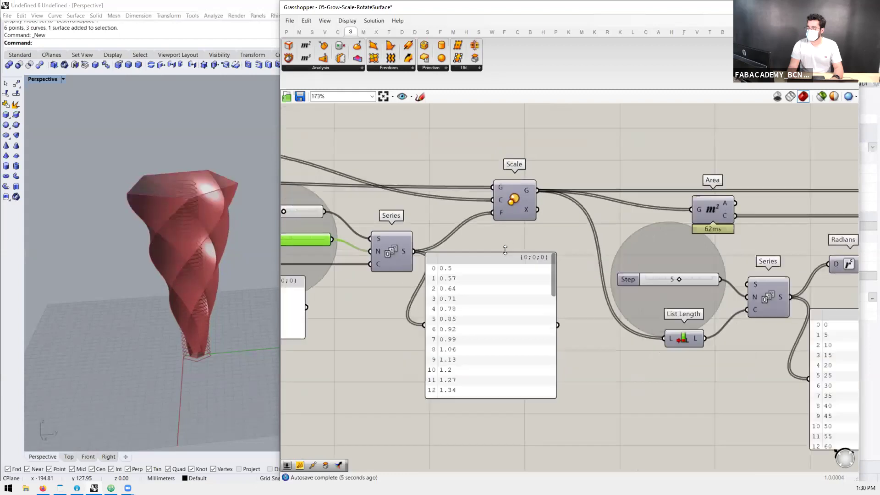
pyautogui.scroll(5, 630, 252)
pyautogui.click(769, 223)
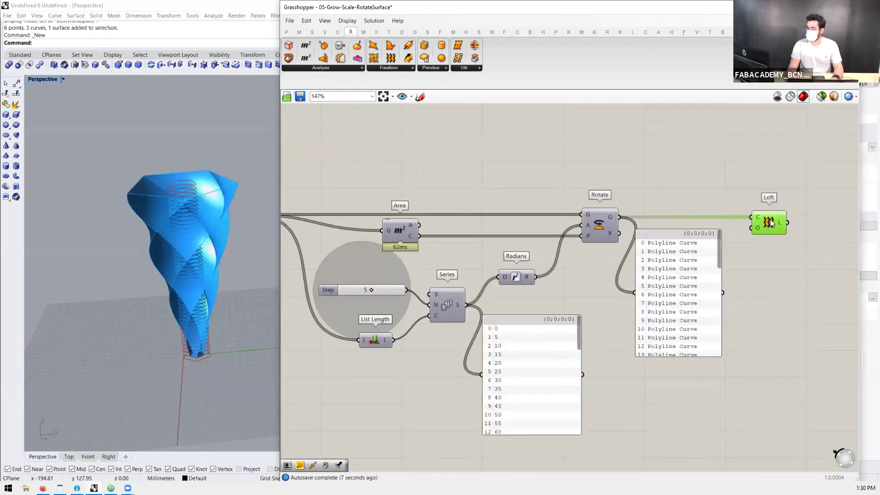
pyautogui.click(683, 184)
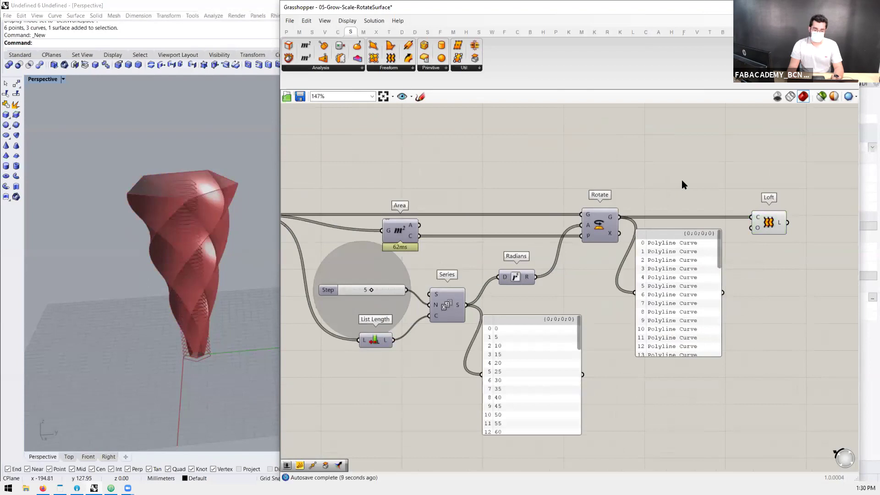
# Step: Review the whole canvas, highlighting the lower definition's Loft and box-selecting most of the upper definition to compare them
pyautogui.scroll(-4, 709, 196)
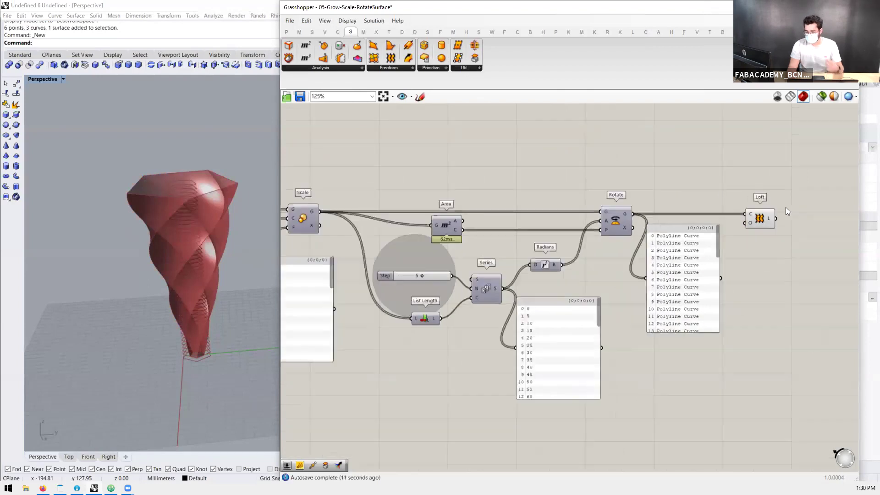
pyautogui.moveTo(791, 196)
pyautogui.mouseDown()
pyautogui.moveTo(657, 293)
pyautogui.moveTo(777, 202)
pyautogui.mouseUp()
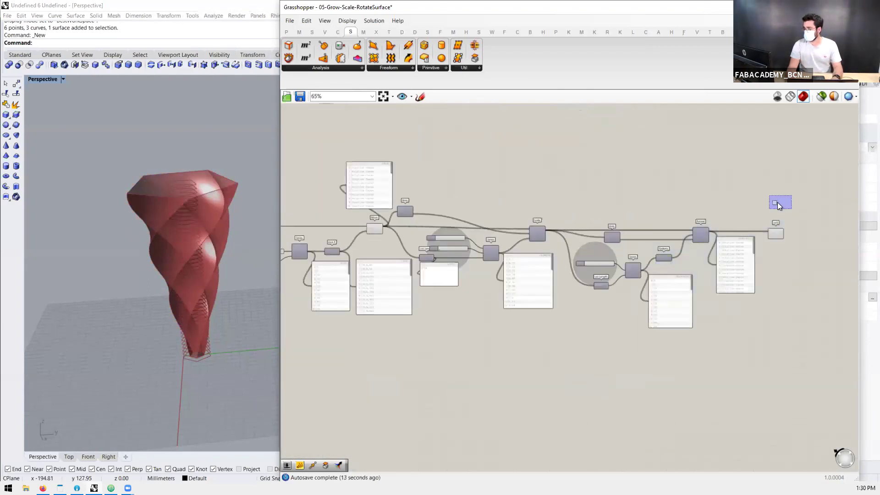
pyautogui.scroll(-4, 840, 294)
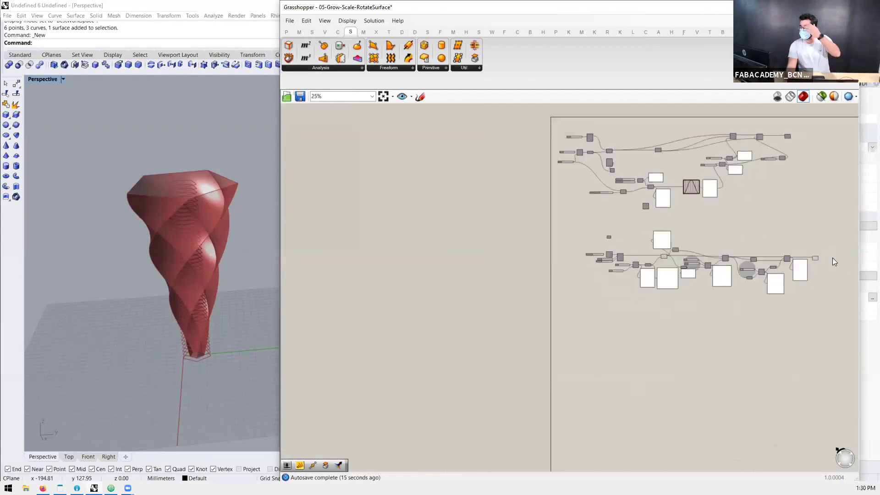
pyautogui.scroll(1, 805, 256)
pyautogui.scroll(4, 813, 258)
pyautogui.click(813, 260)
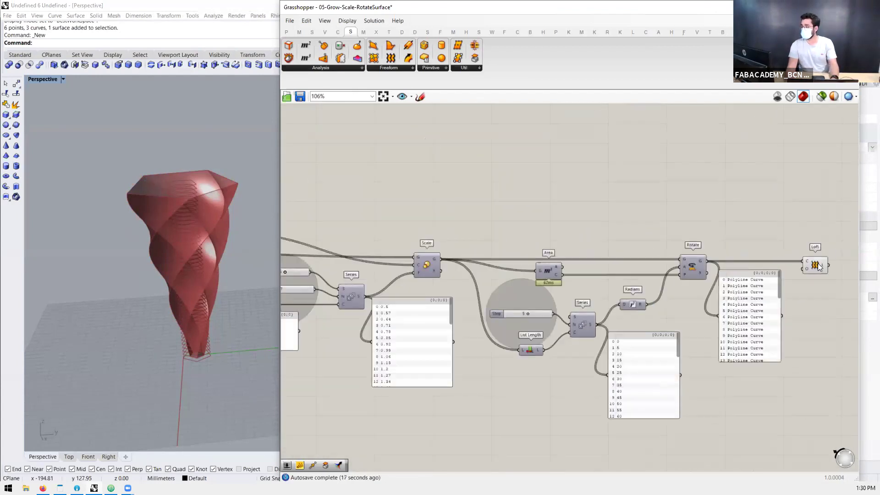
pyautogui.scroll(-5, 816, 263)
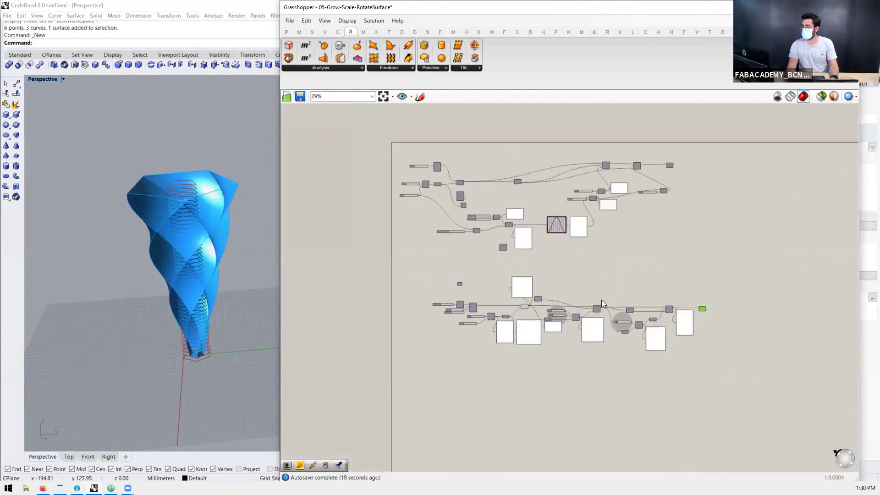
pyautogui.moveTo(639, 256); pyautogui.dragTo(407, 148)
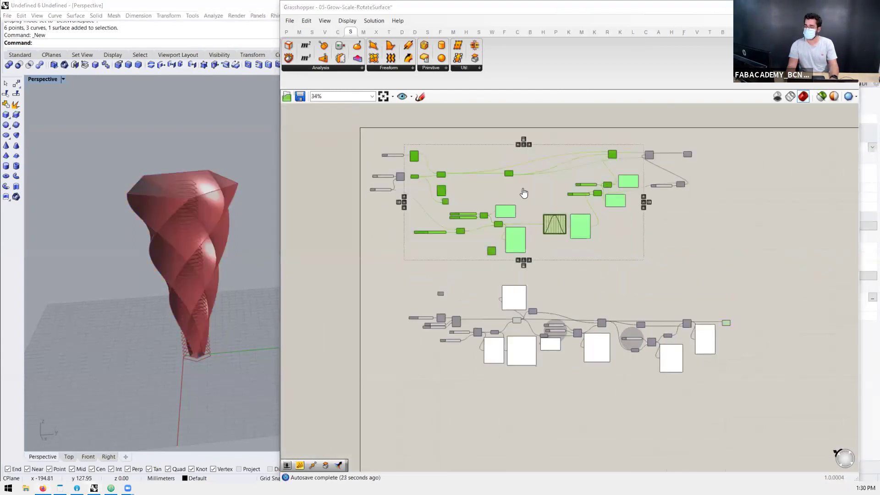
# Step: Switch to the browser to check the Grow-Scale-Rotate-Surface entry among the class page's guide scripts, and return to Grasshopper
pyautogui.hotkey('alt', 'Tab')
pyautogui.hotkey('ctrl', 'w')
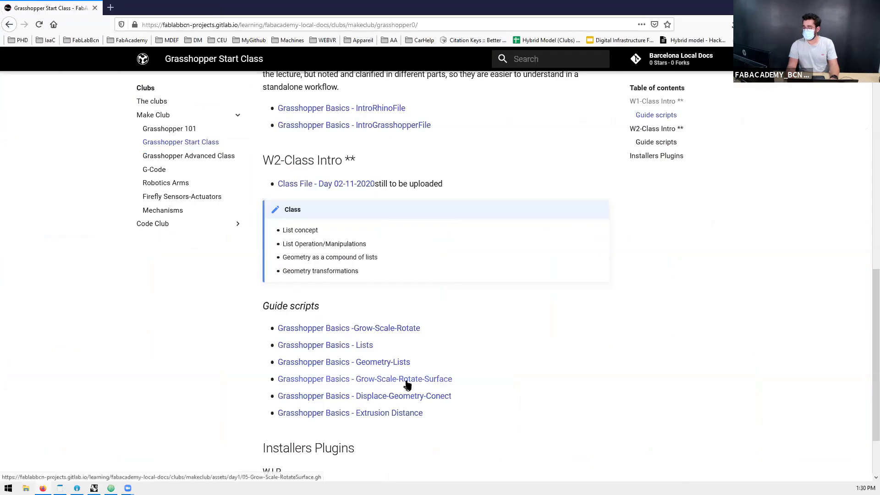
pyautogui.hotkey('alt', 'Tab')
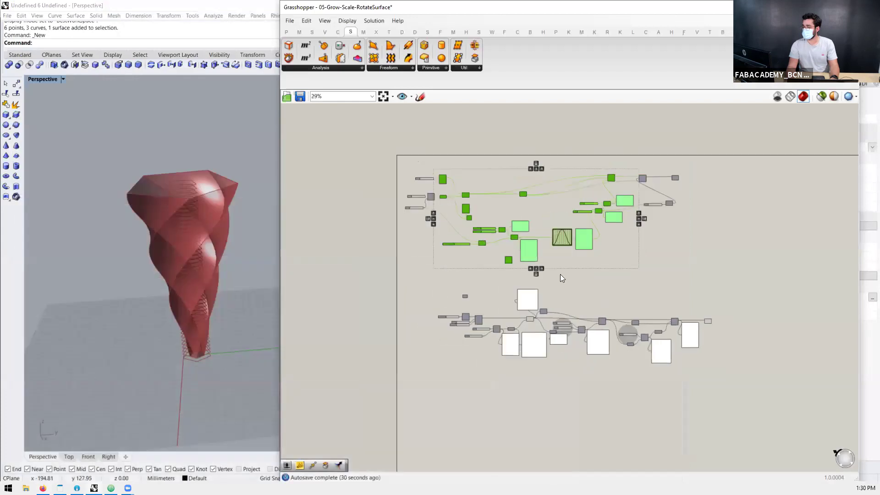
# Step: Turn on the preview of the upper definition's Loft and turn off the preview of the lower Rotate and Loft components
pyautogui.moveTo(753, 122); pyautogui.dragTo(707, 153)
pyautogui.middleClick(707, 153)
pyautogui.click(724, 136)
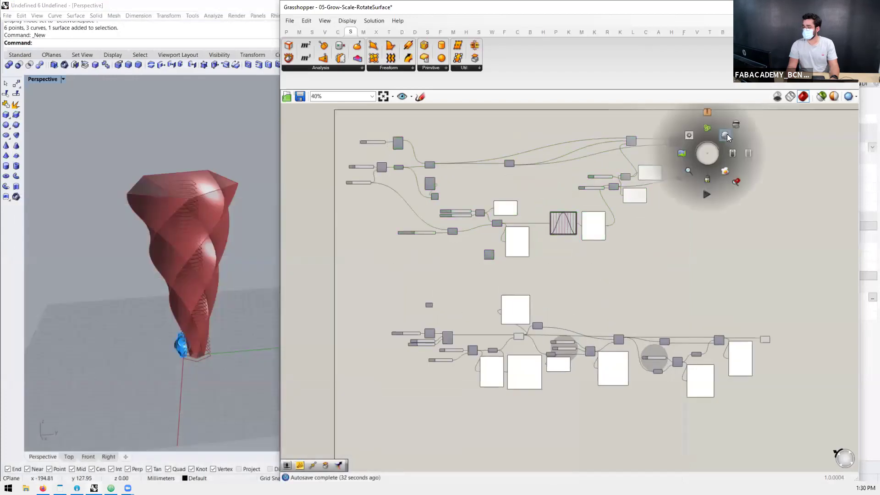
pyautogui.moveTo(779, 287); pyautogui.dragTo(712, 363)
pyautogui.middleClick(744, 343)
pyautogui.click(773, 313)
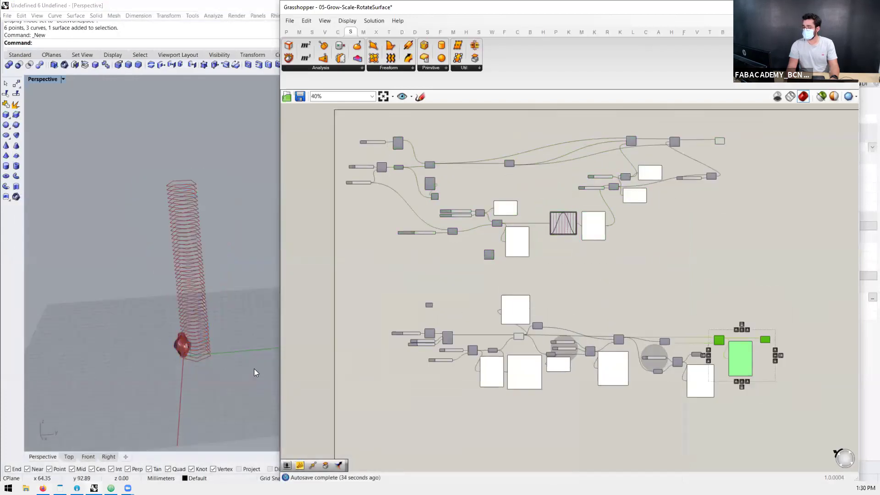
# Step: Inspect the vase-shaped loft up close and the Graph Mapper with the Domain and Range components feeding it
pyautogui.scroll(10, 174, 339)
pyautogui.scroll(2, 142, 400)
pyautogui.moveTo(142, 400); pyautogui.dragTo(187, 314, button='right')
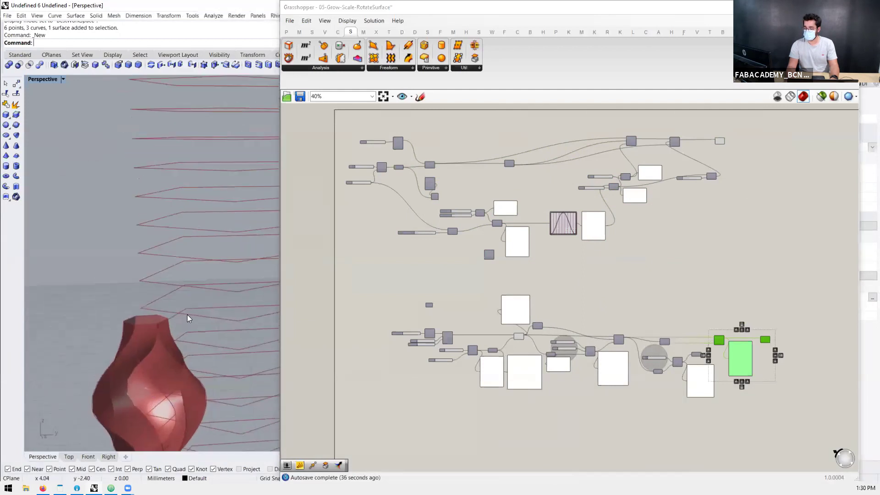
pyautogui.scroll(-6, 186, 315)
pyautogui.scroll(6, 164, 392)
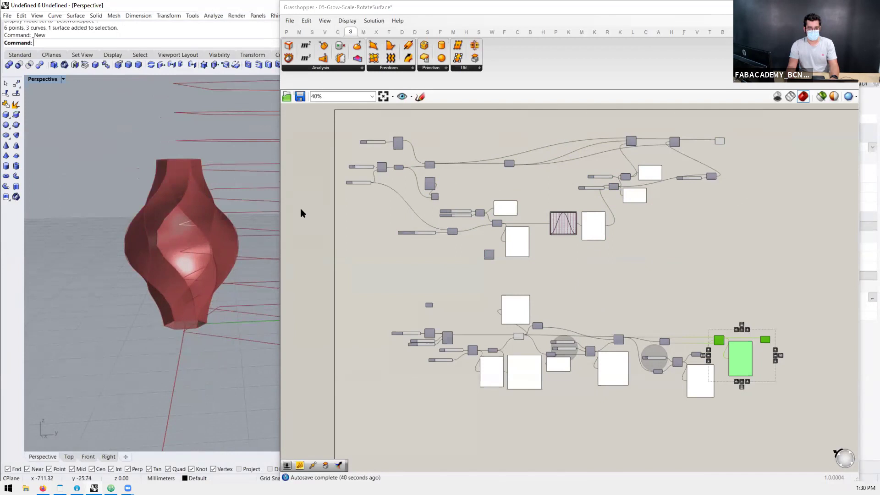
pyautogui.scroll(5, 642, 192)
pyautogui.click(495, 287)
pyautogui.moveTo(494, 285); pyautogui.dragTo(475, 286)
pyautogui.scroll(-2, 477, 284)
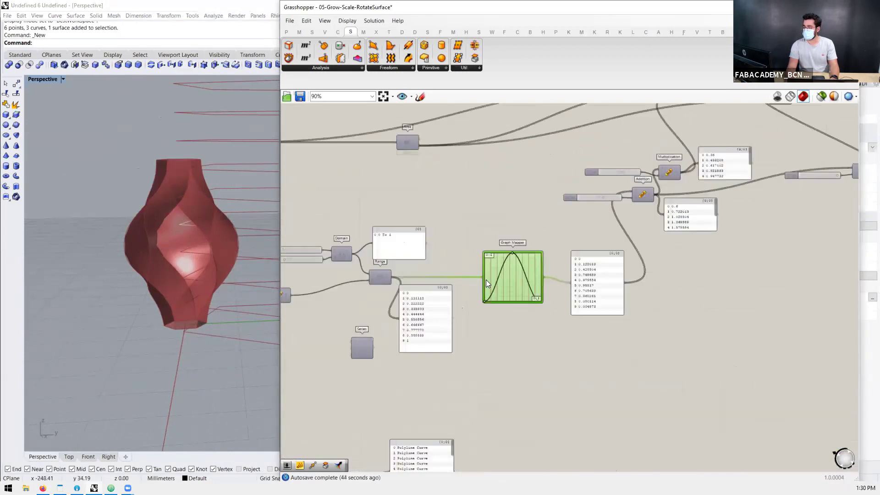
pyautogui.scroll(-3, 486, 280)
pyautogui.moveTo(535, 310); pyautogui.dragTo(465, 222)
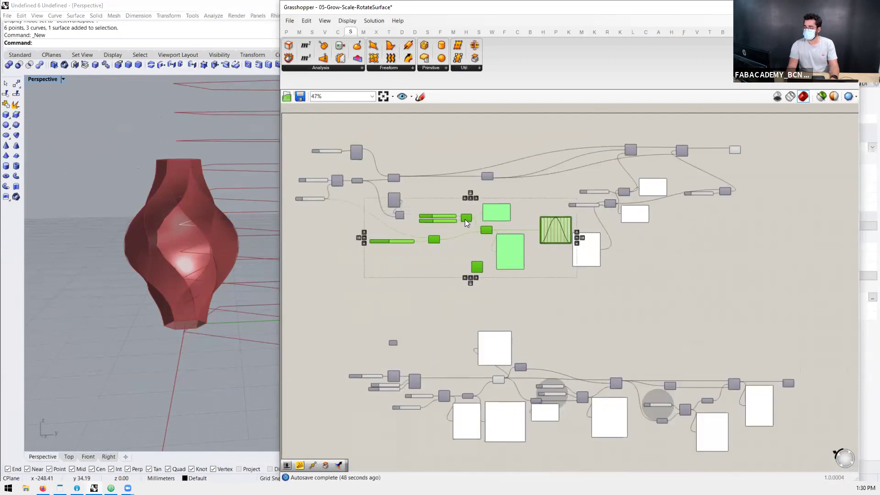
# Step: Select the complete upper definition and examine its layout alongside the lower definition
pyautogui.scroll(-3, 465, 220)
pyautogui.moveTo(663, 154); pyautogui.dragTo(354, 258)
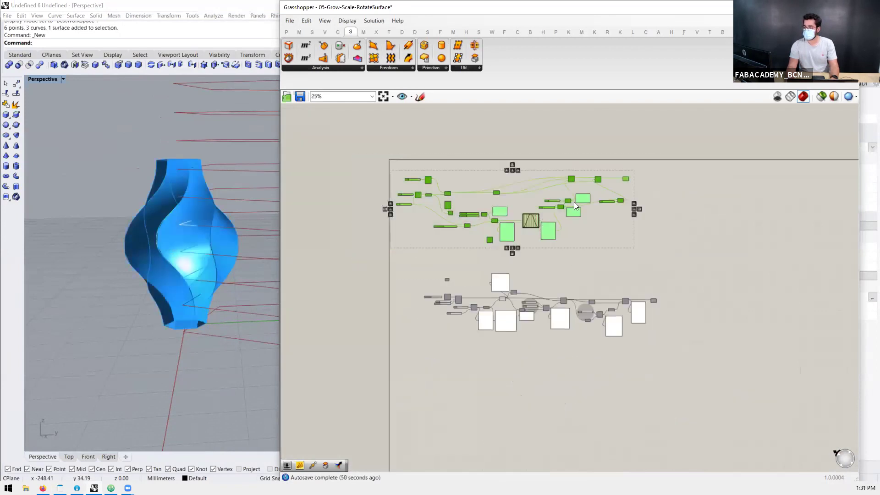
pyautogui.scroll(3, 575, 204)
pyautogui.scroll(-3, 570, 213)
pyautogui.scroll(3, 569, 216)
pyautogui.scroll(-4, 562, 219)
pyautogui.scroll(3, 555, 266)
pyautogui.scroll(1, 686, 296)
# Step: Select the lower definition's Loft component and turn its preview back on
pyautogui.moveTo(750, 262); pyautogui.dragTo(374, 347)
pyautogui.moveTo(384, 307); pyautogui.dragTo(372, 356)
pyautogui.moveTo(723, 306); pyautogui.dragTo(682, 359)
pyautogui.middleClick(682, 358)
pyautogui.click(699, 341)
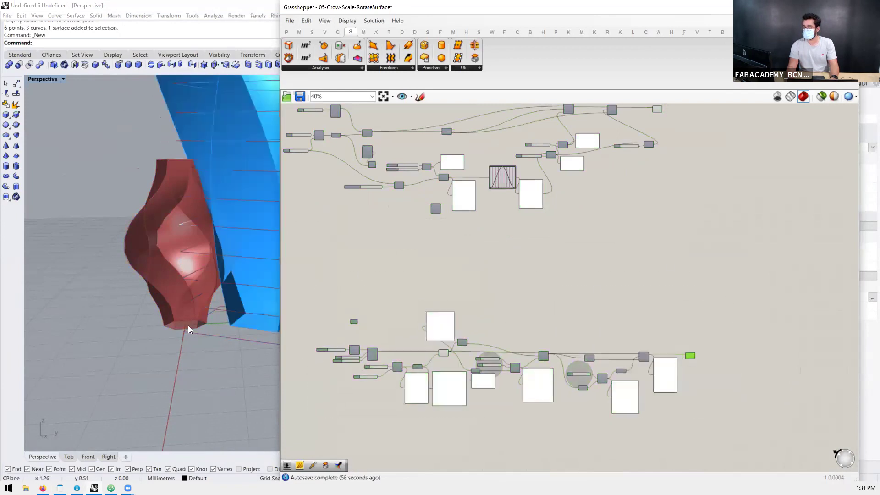
# Step: Compare the tall twisted loft with the small vase-shaped loft from several angles and clear the component selection
pyautogui.scroll(-5, 159, 348)
pyautogui.scroll(3, 169, 335)
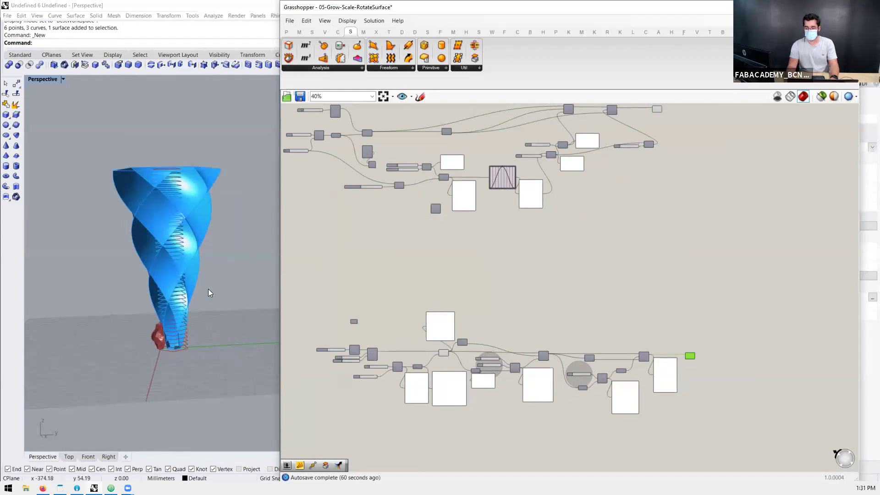
pyautogui.scroll(4, 153, 244)
pyautogui.moveTo(160, 251); pyautogui.dragTo(194, 344, button='right')
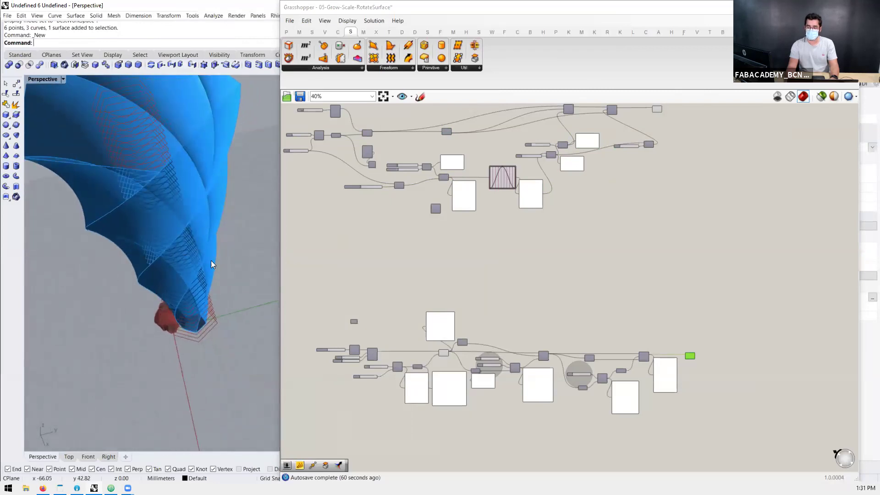
pyautogui.moveTo(211, 263); pyautogui.dragTo(194, 243, button='right')
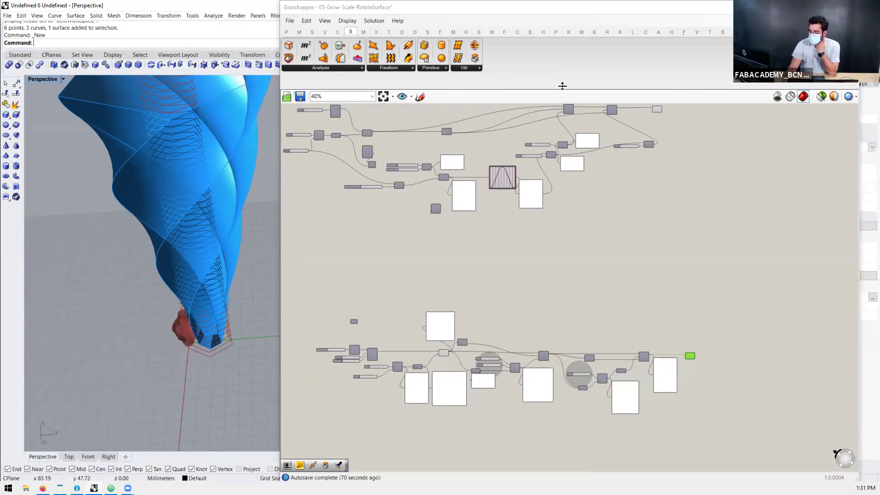
pyautogui.click(559, 311)
pyautogui.scroll(4, 472, 422)
pyautogui.scroll(-3, 577, 367)
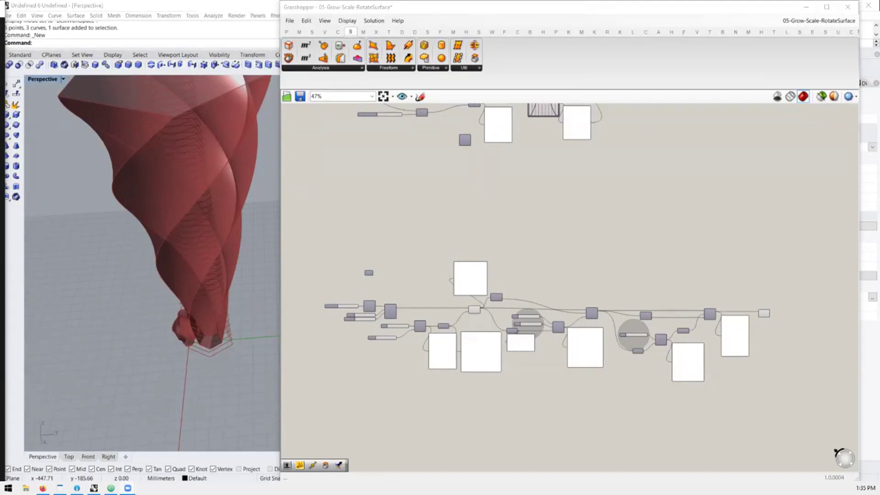
# Step: Switch to the browser, open the Google Meet meeting link in a new tab and ask to join the call
pyautogui.hotkey('alt', 'Tab')
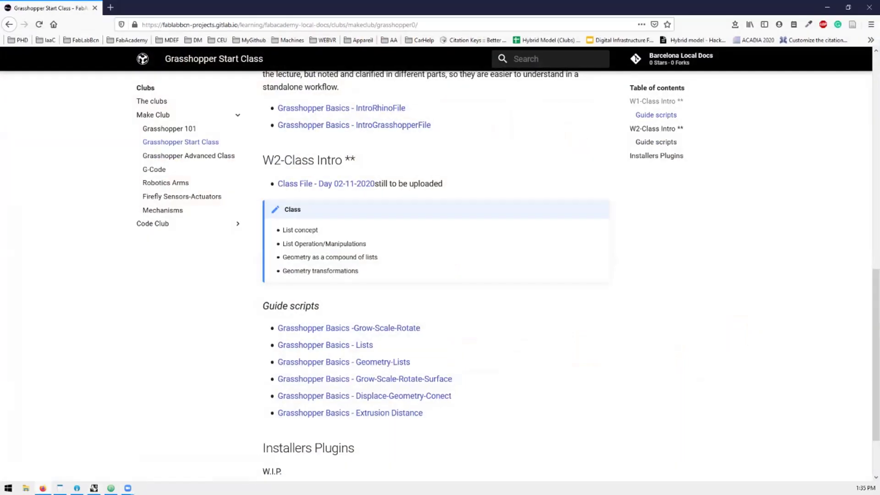
pyautogui.hotkey('ctrl', 't')
pyautogui.write('meet.google.com/gxa-irww-brm')
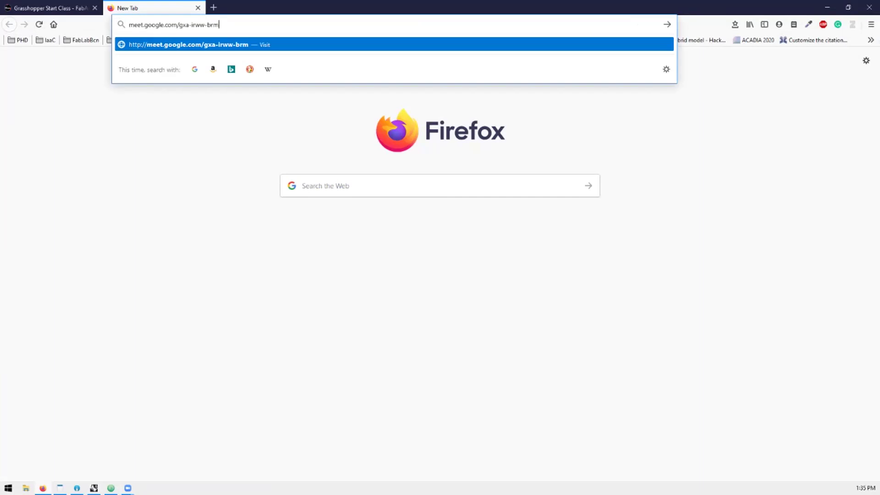
pyautogui.press('Return')
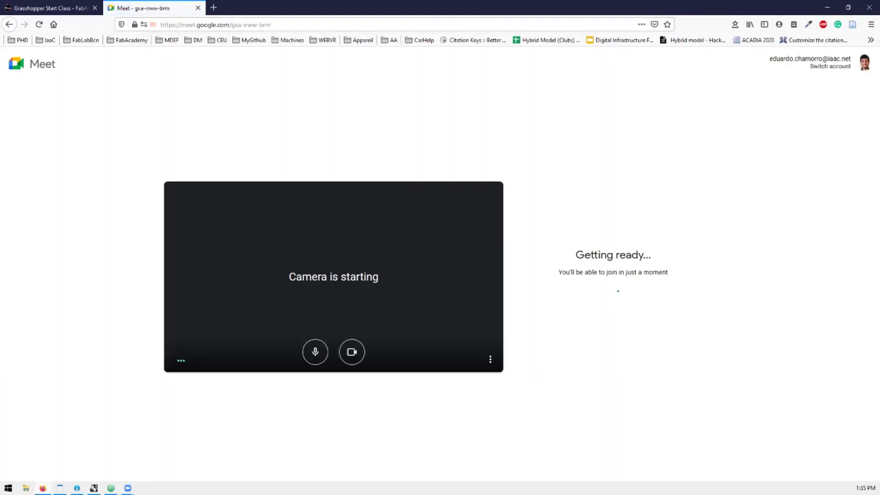
pyautogui.click(580, 276)
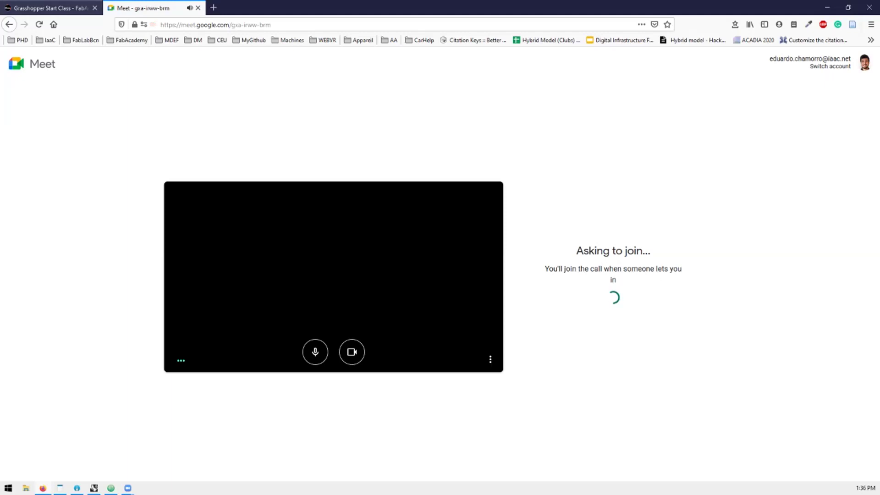
pyautogui.click(50, 8)
pyautogui.click(142, 8)
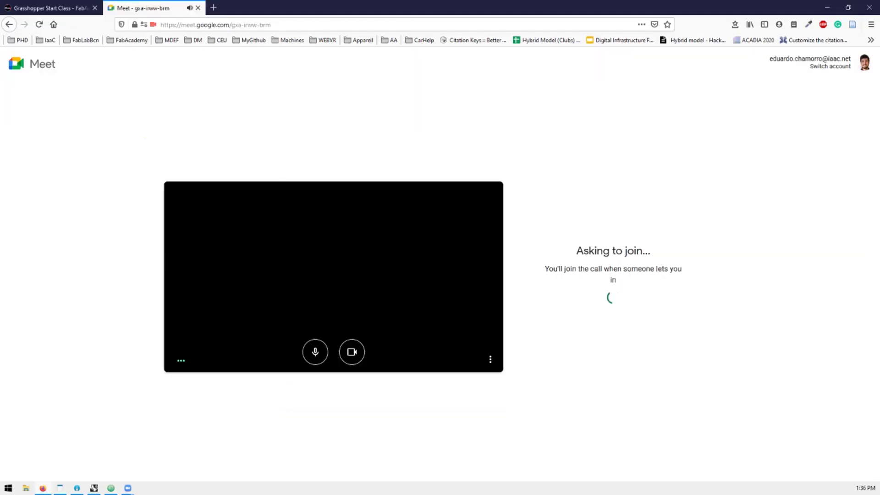